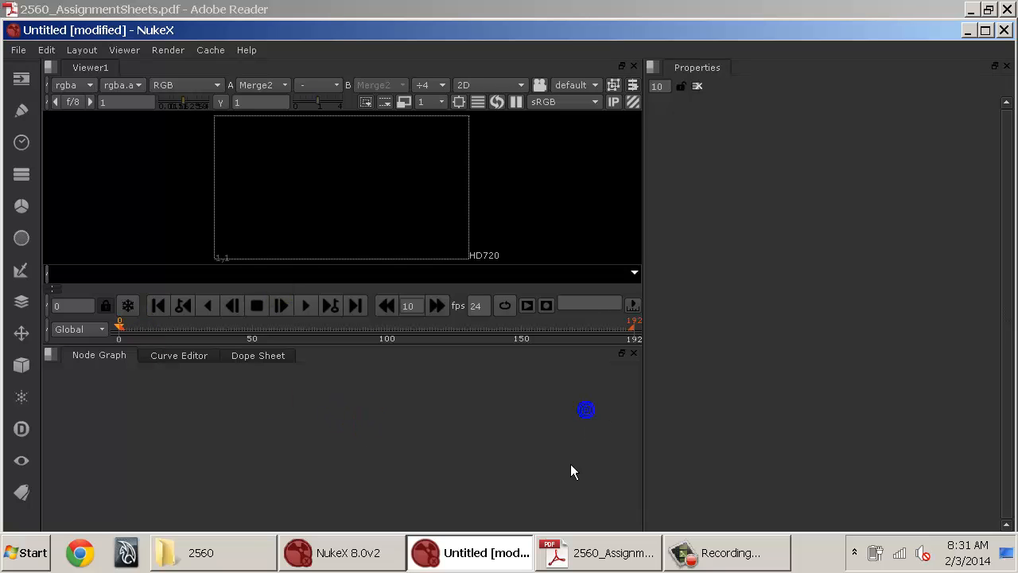
Pan and zoom around the node graph and viewer to examine the existing picture-replacement script.
{"action": "left_click", "coordinate": [274, 385]}
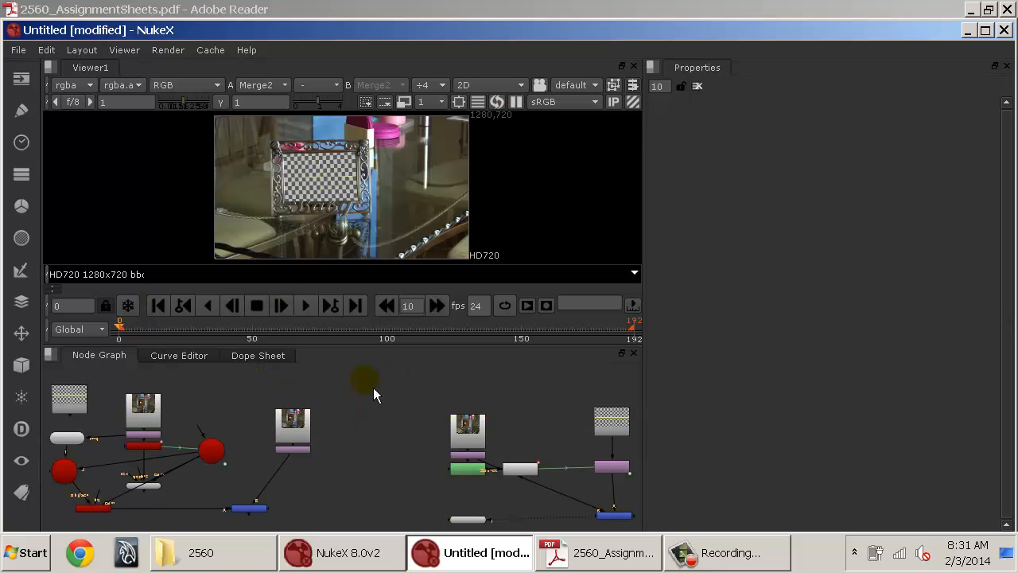
{"action": "left_click_drag", "start_coordinate": [374, 390], "coordinate": [491, 403]}
{"action": "left_click_drag", "start_coordinate": [291, 402], "coordinate": [387, 388]}
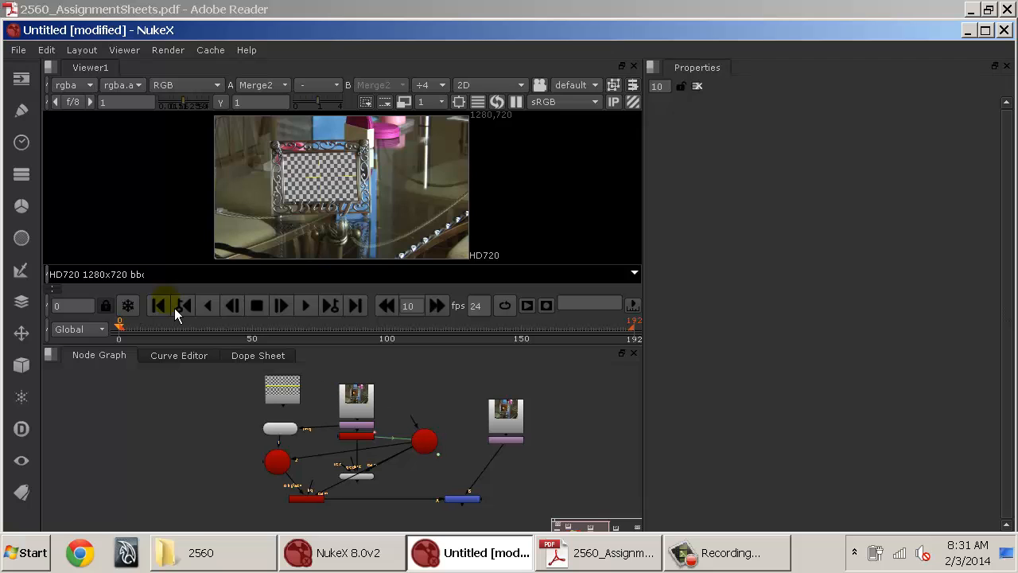
{"action": "left_click", "coordinate": [168, 303]}
{"action": "scroll", "coordinate": [332, 192], "scroll_direction": "up", "scroll_amount": 7}
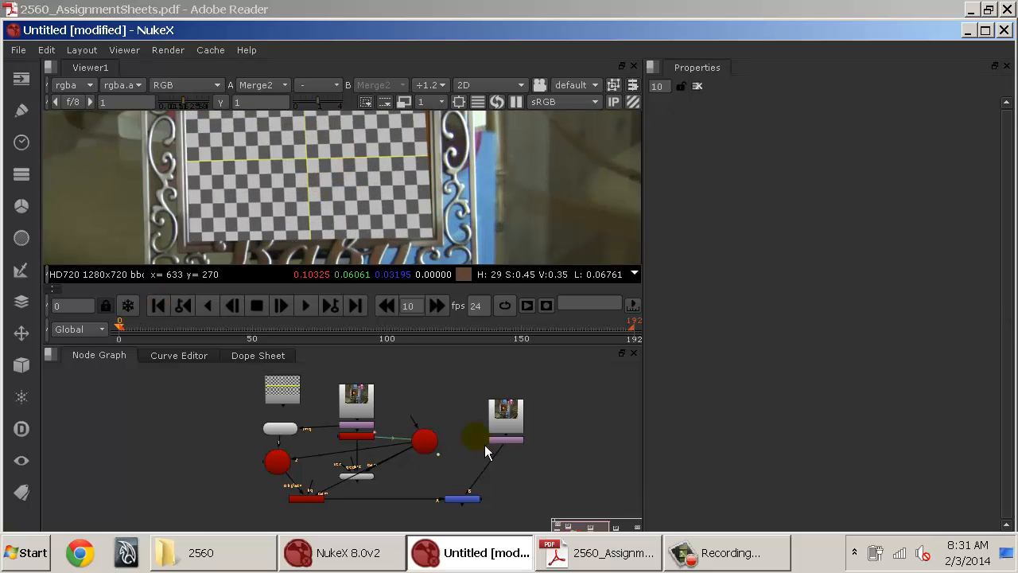
{"action": "left_click_drag", "start_coordinate": [497, 428], "coordinate": [468, 446]}
{"action": "left_click", "coordinate": [341, 415]}
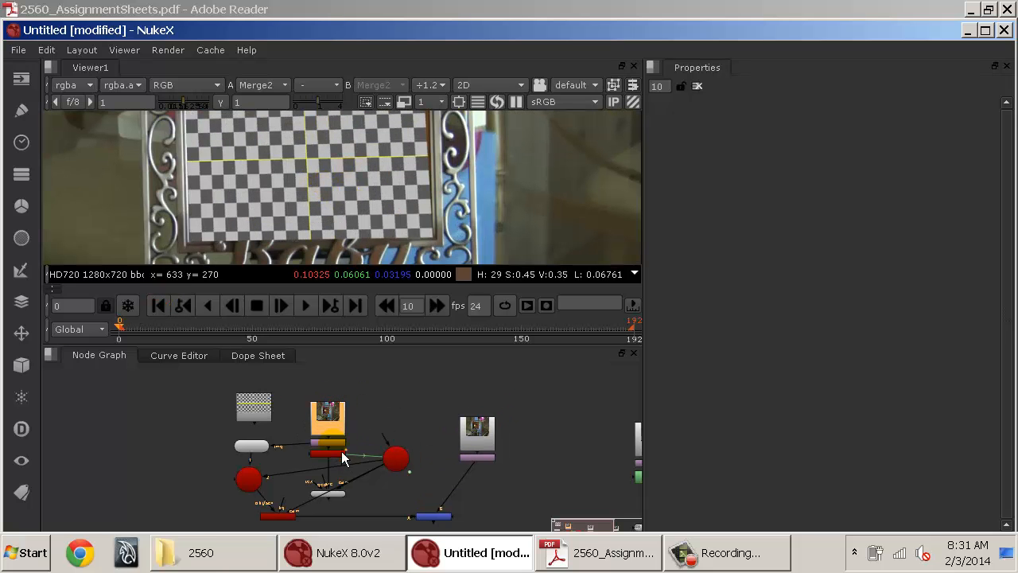
View the Reformat node's output in the viewer and enlarge the viewer panel.
{"action": "left_click", "coordinate": [335, 444]}
{"action": "key", "text": "1"}
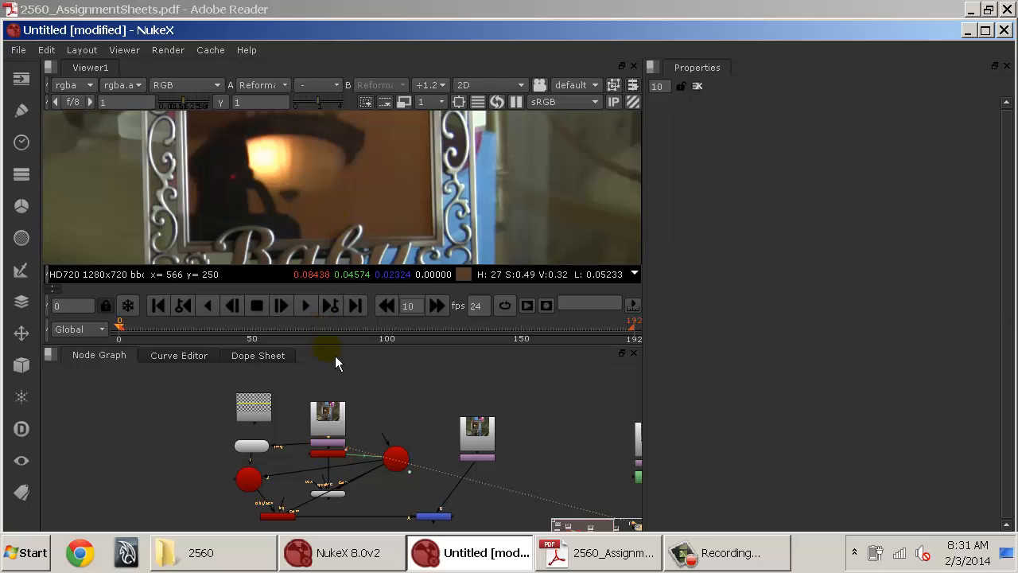
{"action": "left_click_drag", "start_coordinate": [337, 347], "coordinate": [337, 447]}
{"action": "left_click_drag", "start_coordinate": [354, 286], "coordinate": [403, 273]}
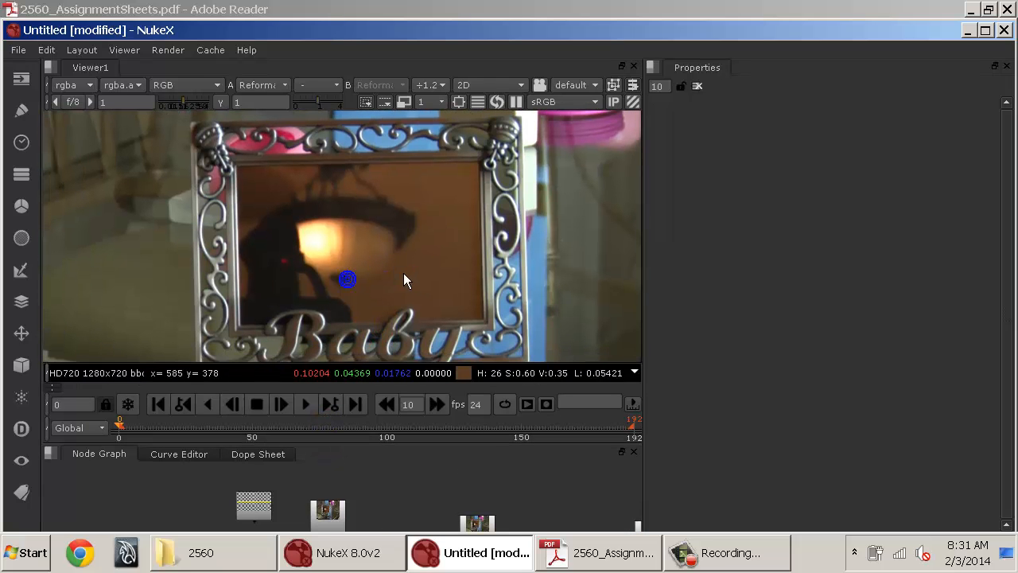
Play the sequence and scrub the timeline to review the picture frame footage.
{"action": "left_click", "coordinate": [315, 405]}
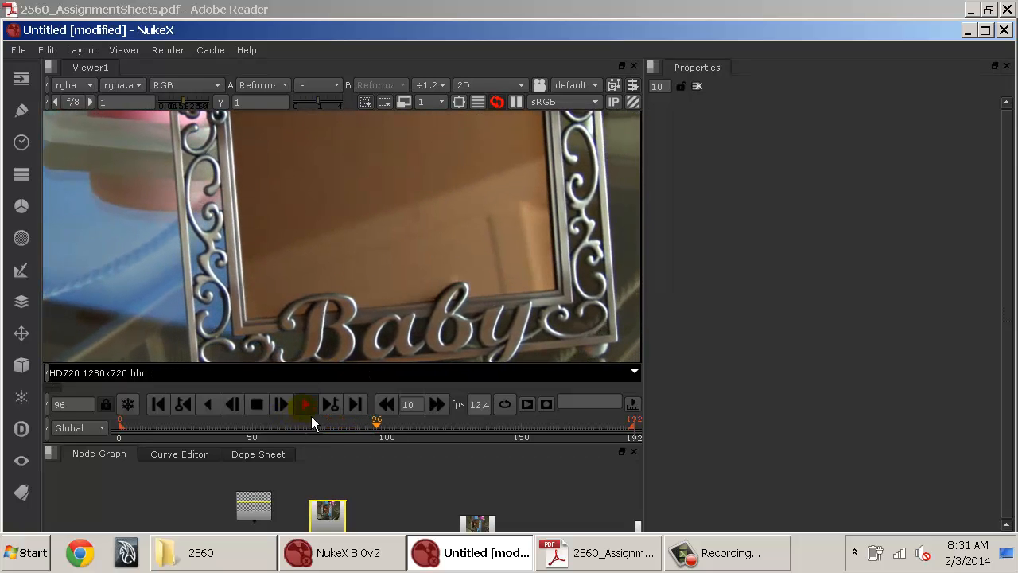
{"action": "left_click", "coordinate": [303, 404]}
{"action": "left_click_drag", "start_coordinate": [364, 433], "coordinate": [427, 435]}
{"action": "left_click_drag", "start_coordinate": [579, 430], "coordinate": [580, 430]}
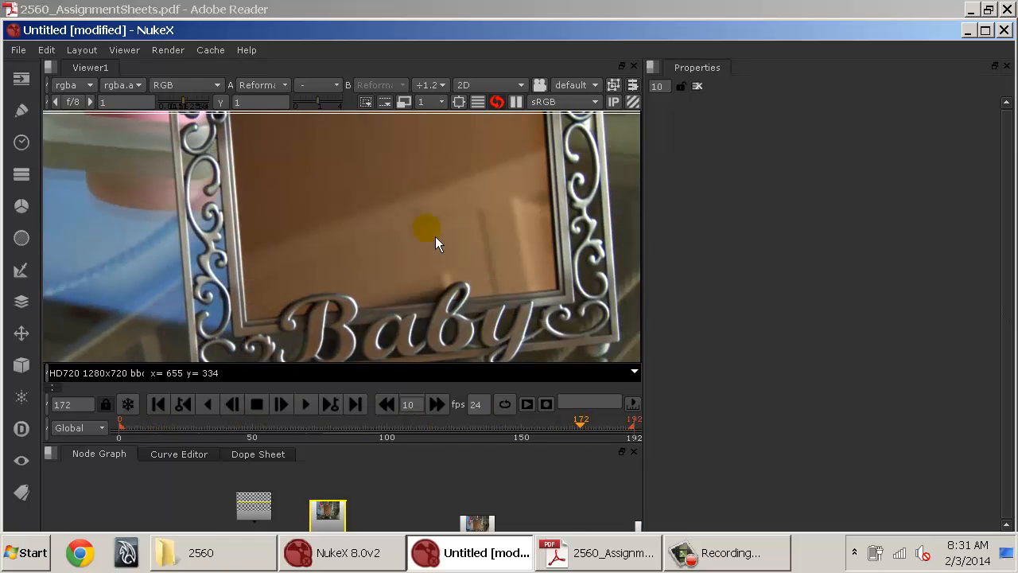
Restore the panel layout and zoom into the node graph to read the node names.
{"action": "left_click_drag", "start_coordinate": [509, 240], "coordinate": [214, 182]}
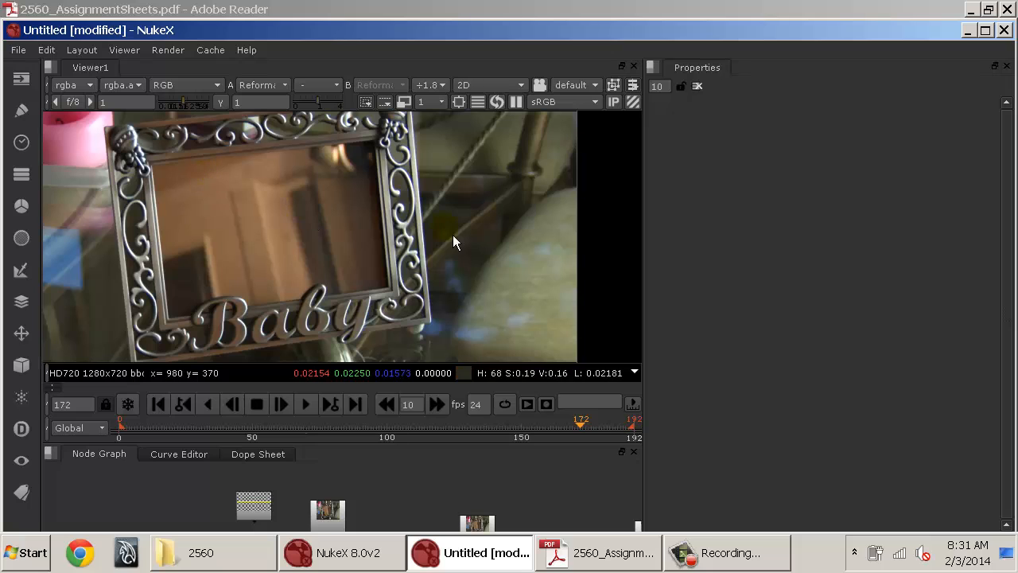
{"action": "left_click_drag", "start_coordinate": [481, 443], "coordinate": [482, 385]}
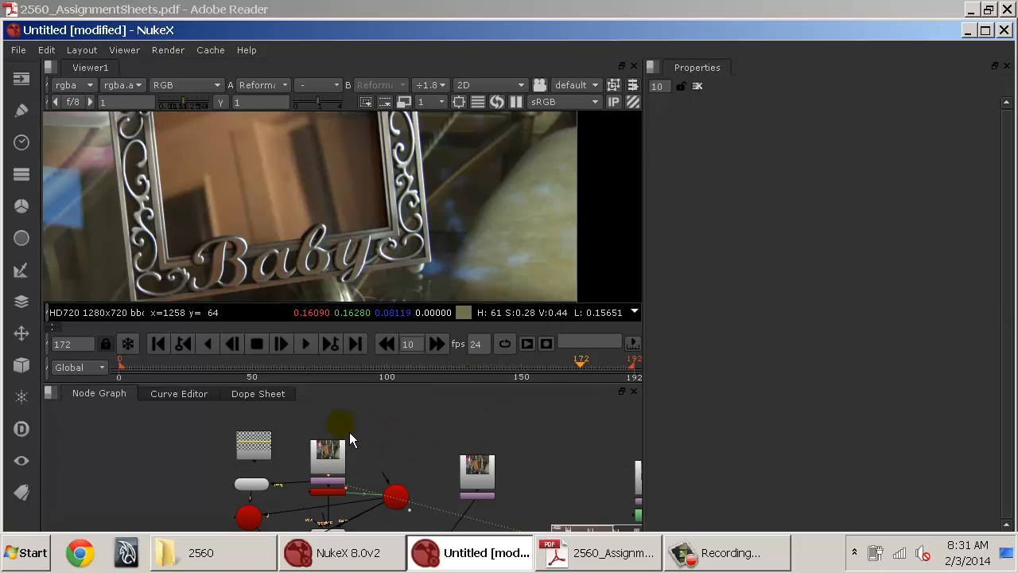
{"action": "left_click_drag", "start_coordinate": [293, 459], "coordinate": [403, 438]}
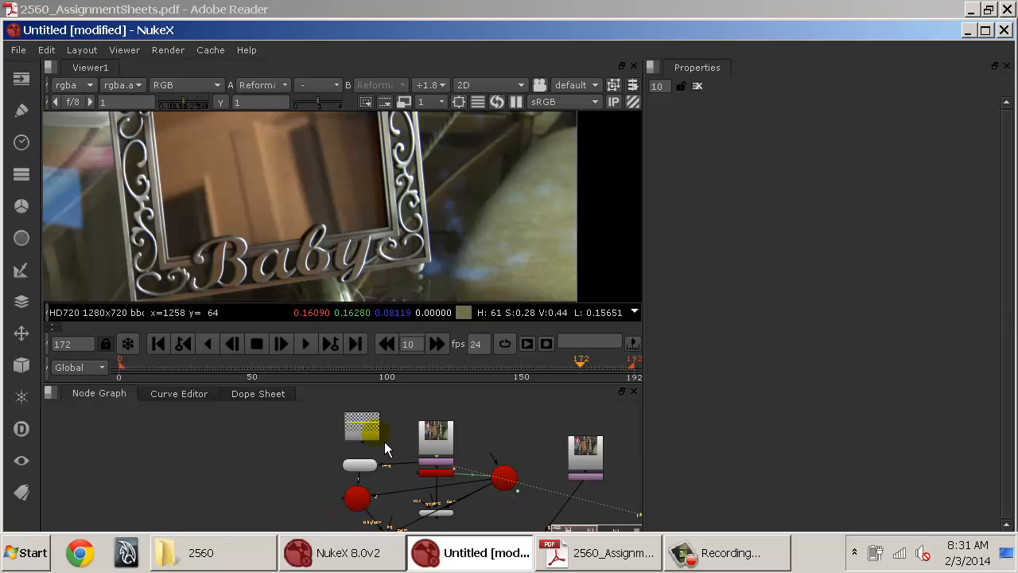
{"action": "scroll", "coordinate": [376, 441], "scroll_direction": "up", "scroll_amount": 3}
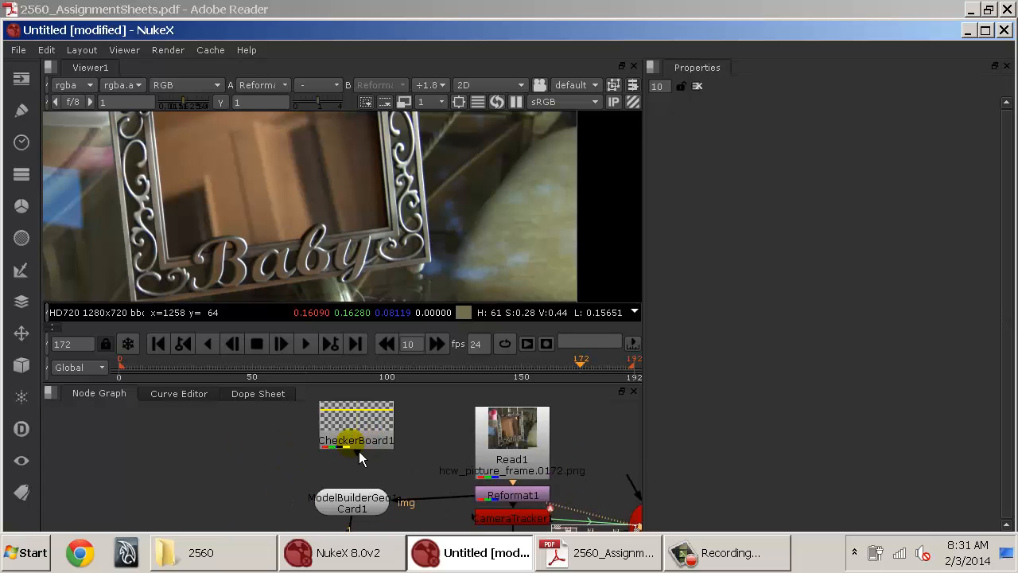
{"action": "left_click_drag", "start_coordinate": [381, 441], "coordinate": [233, 465]}
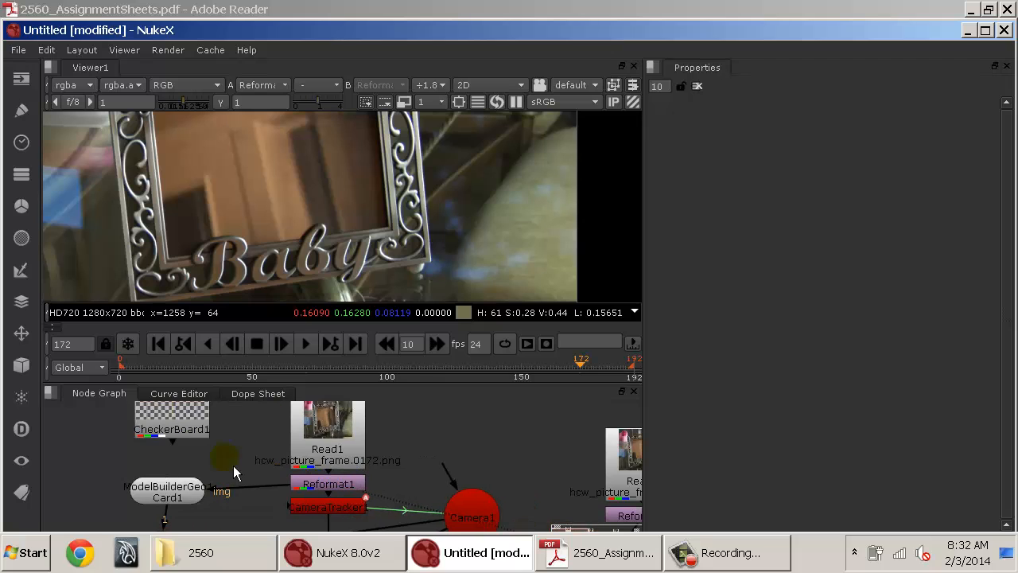
View Read1's output in the viewer and zoom out to see the full 1280x1080 frame.
{"action": "left_click", "coordinate": [344, 451]}
{"action": "key", "text": "1"}
{"action": "scroll", "coordinate": [406, 210], "scroll_direction": "down", "scroll_amount": 5}
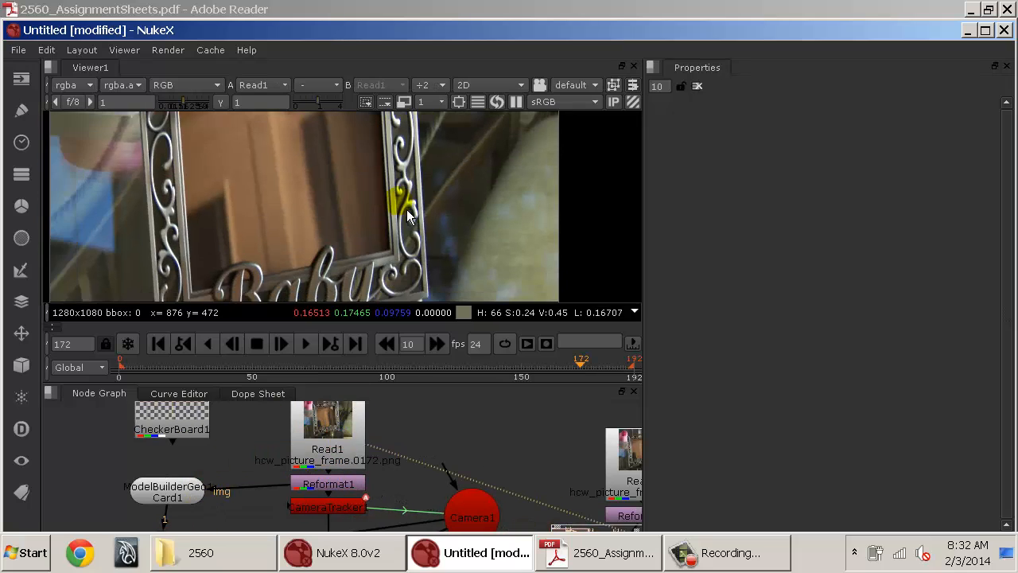
{"action": "scroll", "coordinate": [397, 211], "scroll_direction": "down", "scroll_amount": 2}
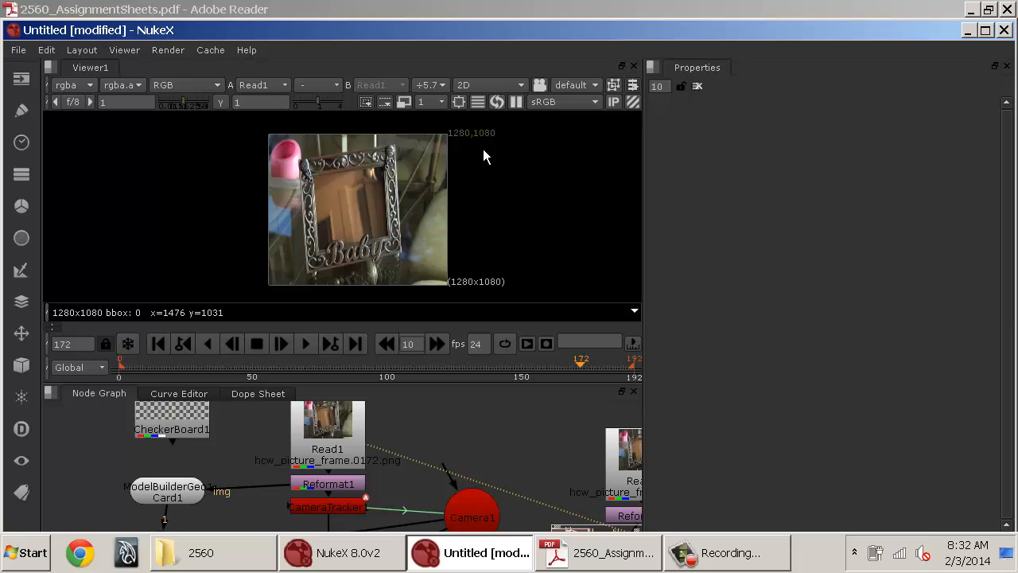
Open the Reformat1 node's properties and examine its output format list and the new format dialog.
{"action": "left_click", "coordinate": [335, 489]}
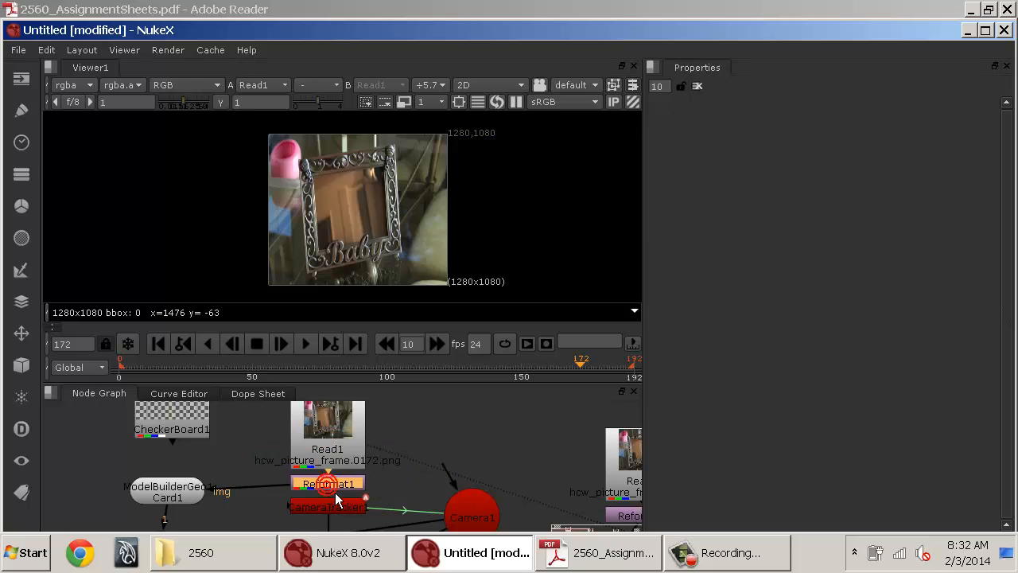
{"action": "double_click", "coordinate": [335, 493]}
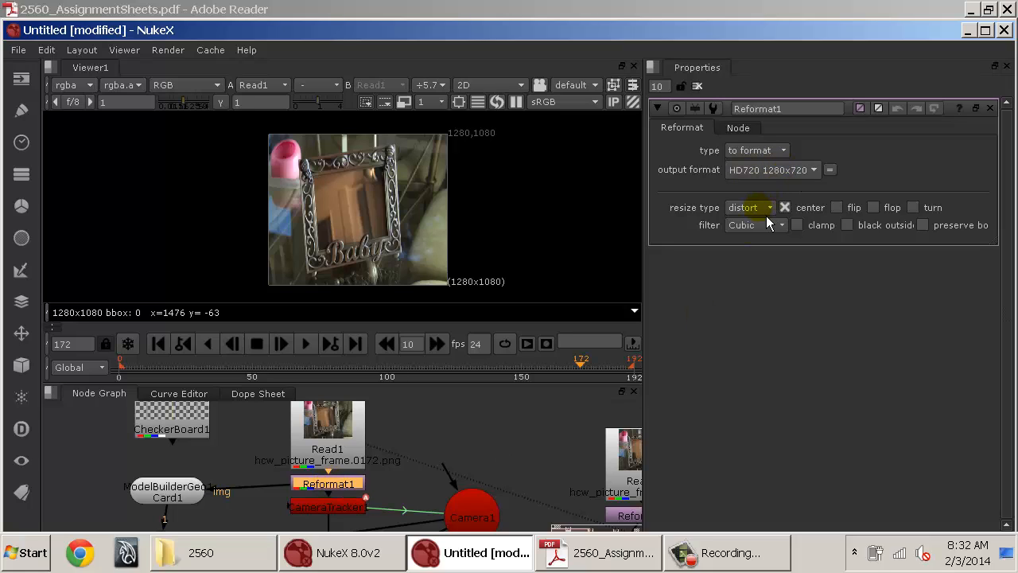
{"action": "left_click", "coordinate": [775, 170]}
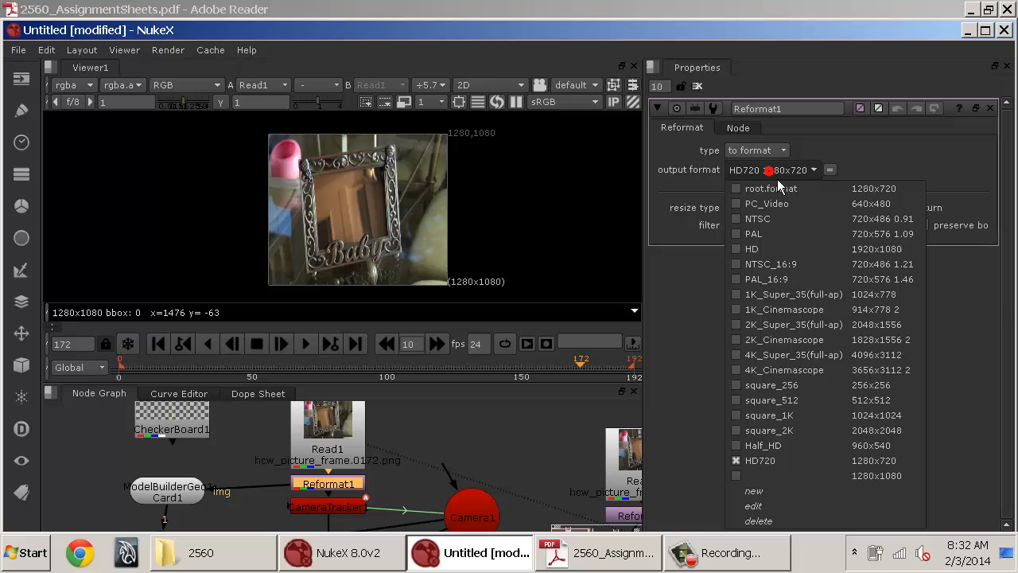
{"action": "left_click", "coordinate": [785, 502]}
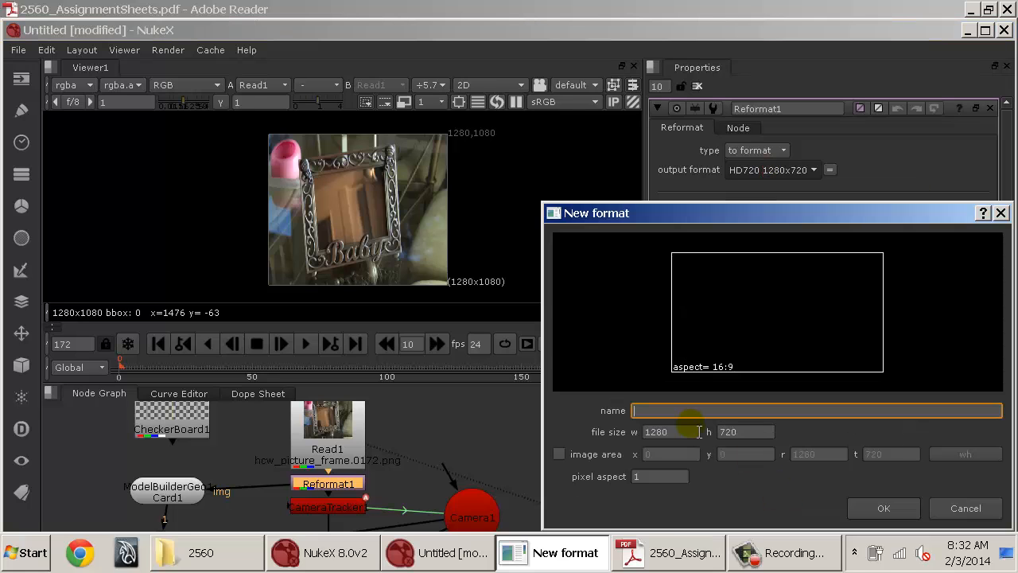
{"action": "left_click", "coordinate": [909, 517]}
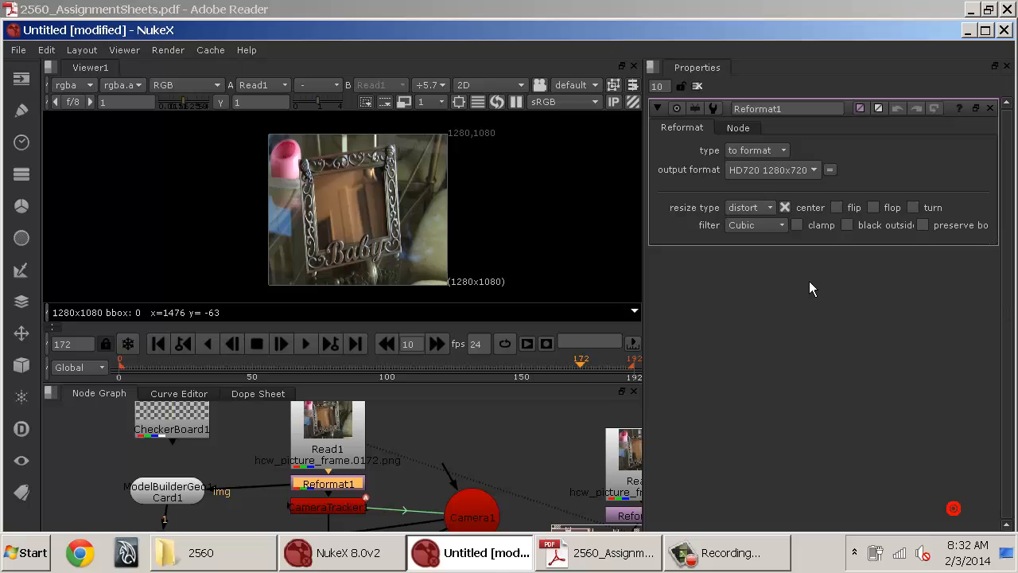
Pan across the node graph to examine the camera tracker and PlanarTracker node trees.
{"action": "left_click", "coordinate": [519, 447]}
{"action": "left_click_drag", "start_coordinate": [486, 517], "coordinate": [410, 433]}
{"action": "left_click_drag", "start_coordinate": [368, 478], "coordinate": [179, 457]}
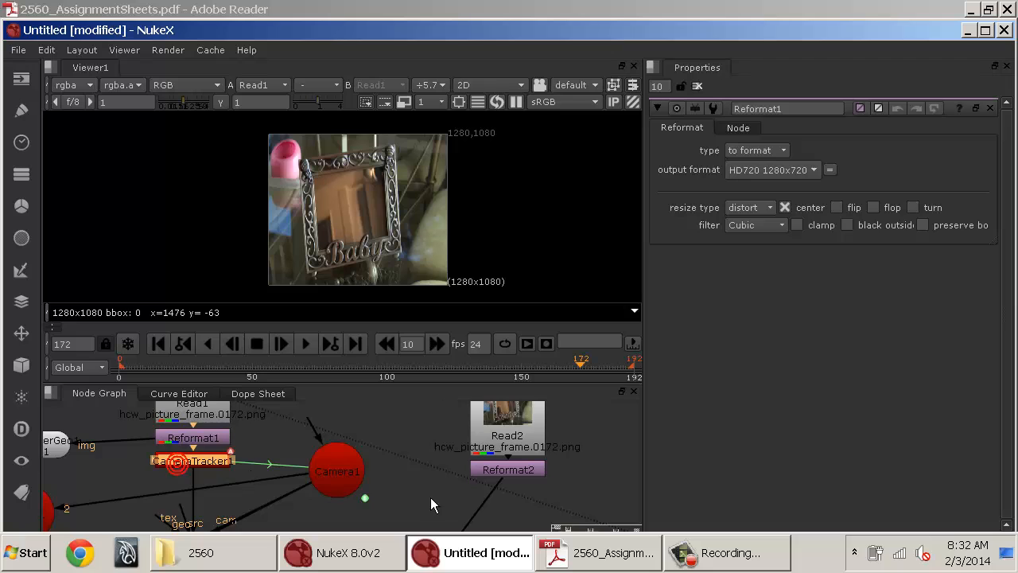
{"action": "left_click_drag", "start_coordinate": [430, 497], "coordinate": [162, 465]}
{"action": "left_click_drag", "start_coordinate": [289, 451], "coordinate": [184, 495]}
{"action": "left_click", "coordinate": [263, 510]}
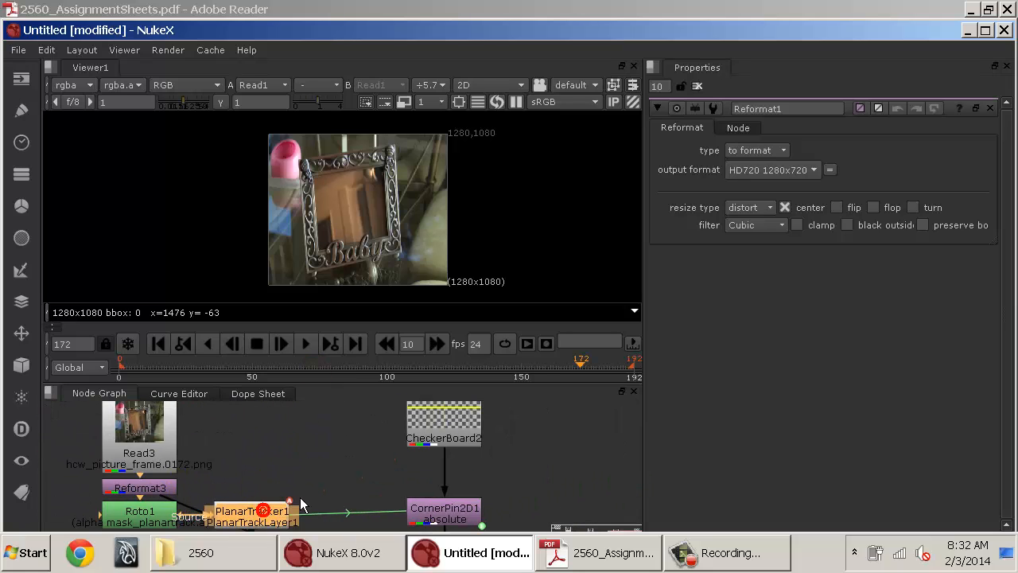
{"action": "left_click_drag", "start_coordinate": [300, 497], "coordinate": [213, 465]}
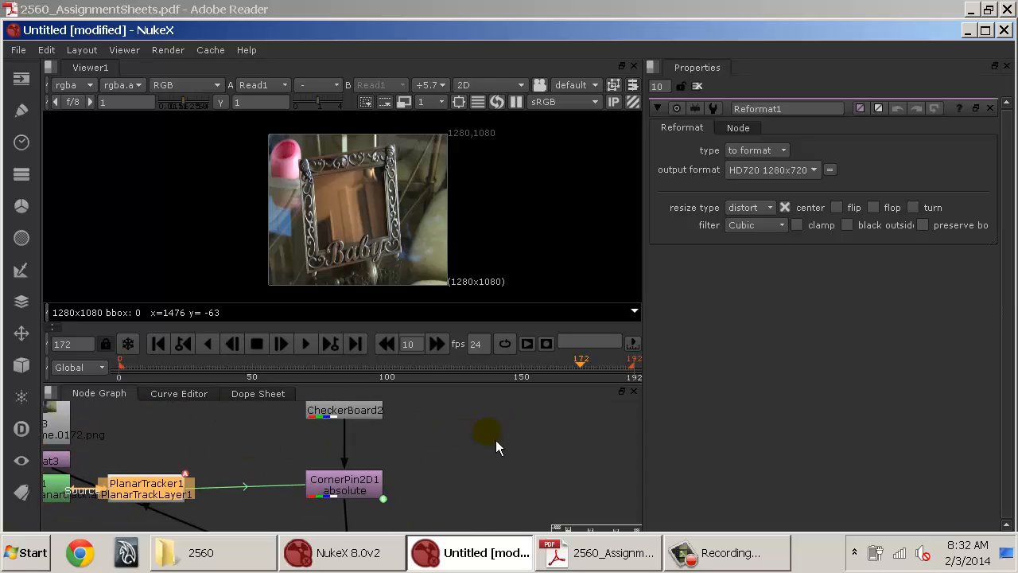
{"action": "scroll", "coordinate": [495, 440], "scroll_direction": "down", "scroll_amount": 8}
{"action": "left_click_drag", "start_coordinate": [427, 439], "coordinate": [552, 472]}
{"action": "scroll", "coordinate": [559, 476], "scroll_direction": "down", "scroll_amount": 2}
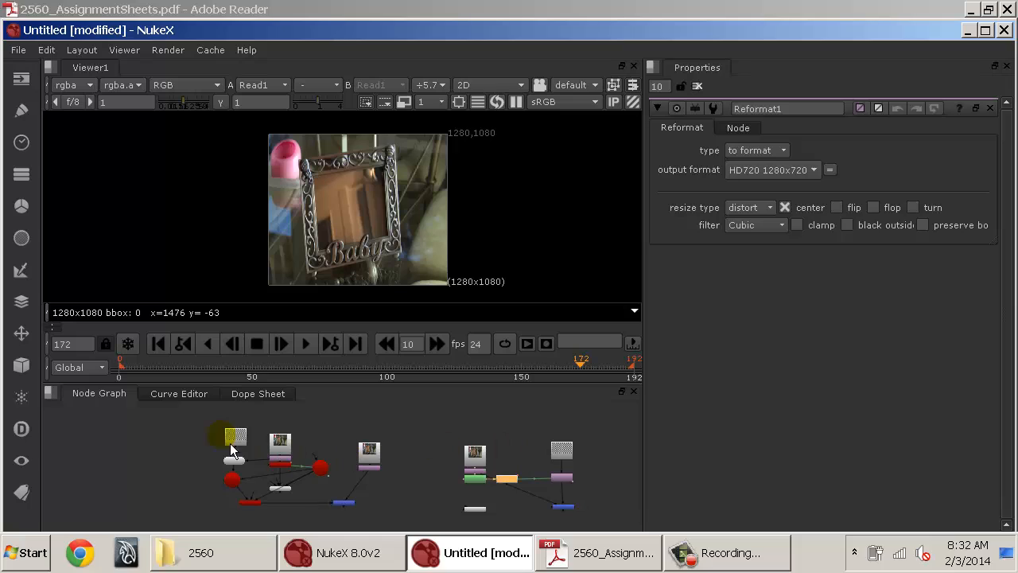
Start a new empty Nuke script.
{"action": "left_click", "coordinate": [182, 420]}
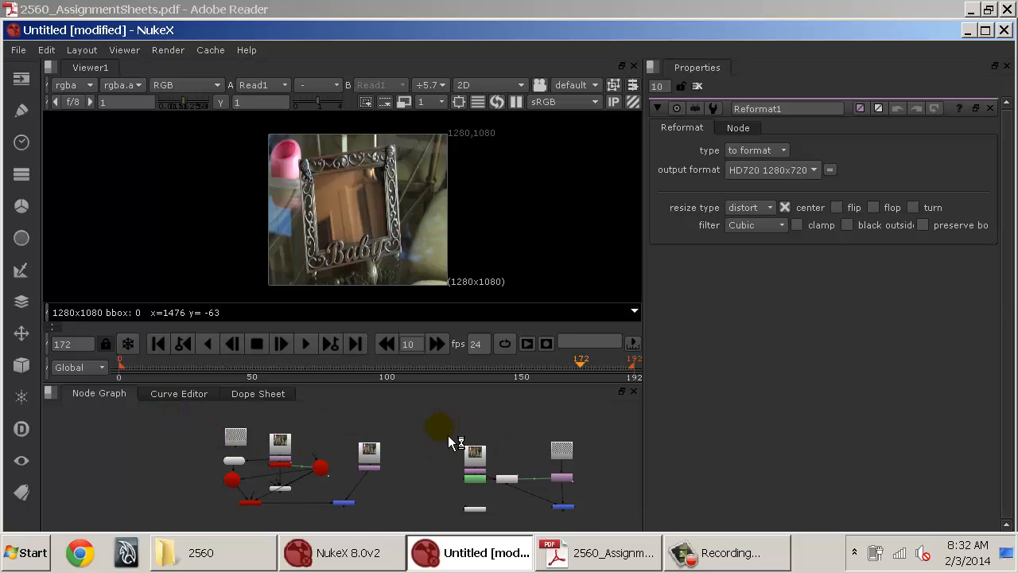
{"action": "key", "text": "ctrl+n"}
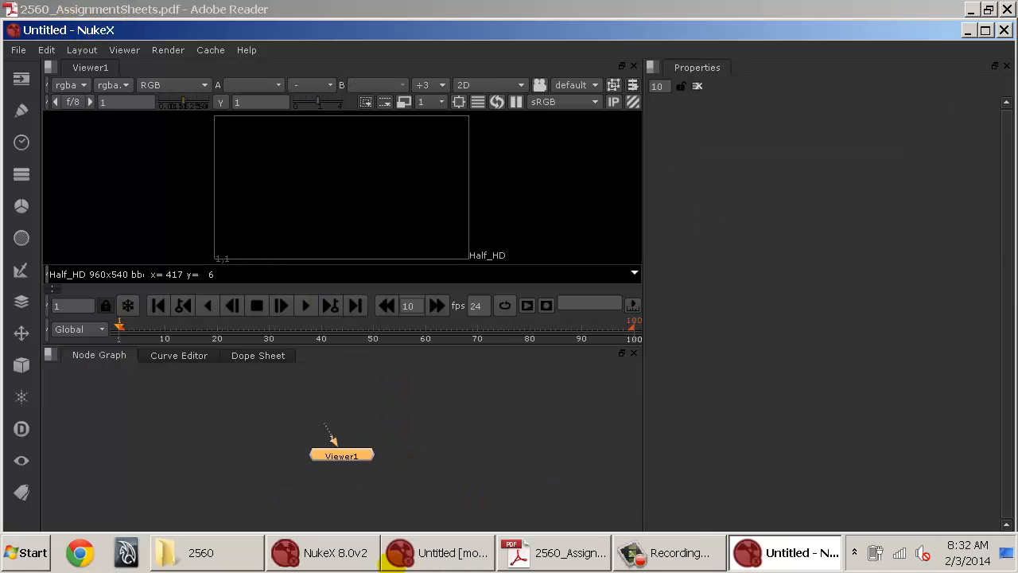
Switch to the new untitled script window and maximize it.
{"action": "left_click", "coordinate": [444, 555]}
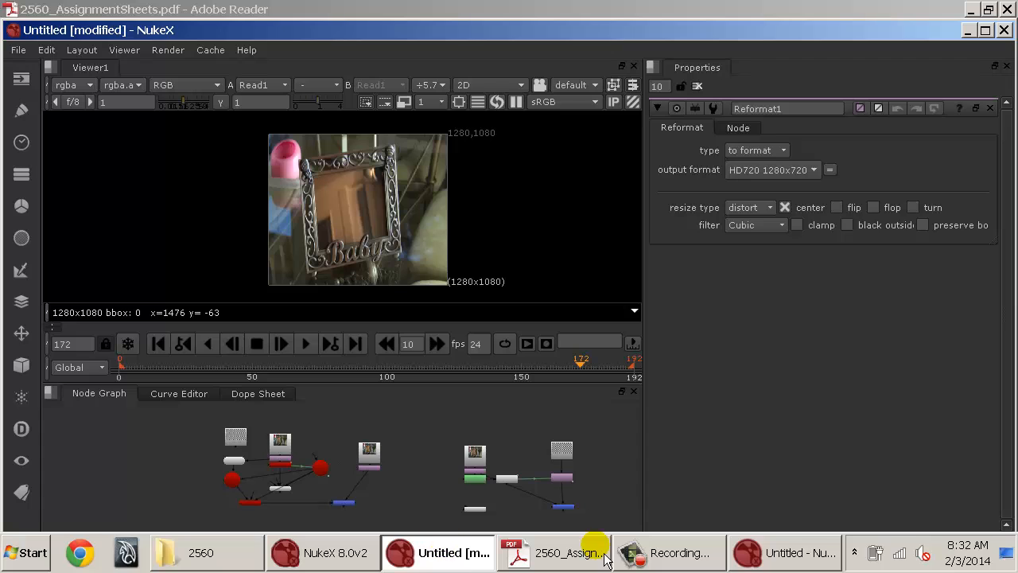
{"action": "left_click", "coordinate": [827, 554]}
{"action": "left_click", "coordinate": [435, 565]}
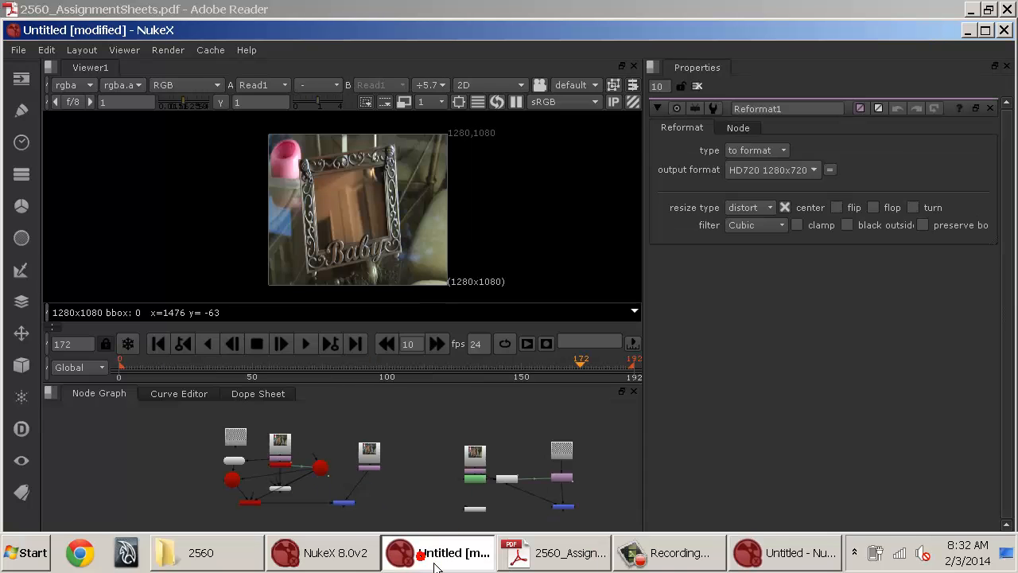
{"action": "left_click", "coordinate": [827, 552]}
{"action": "double_click", "coordinate": [501, 30]}
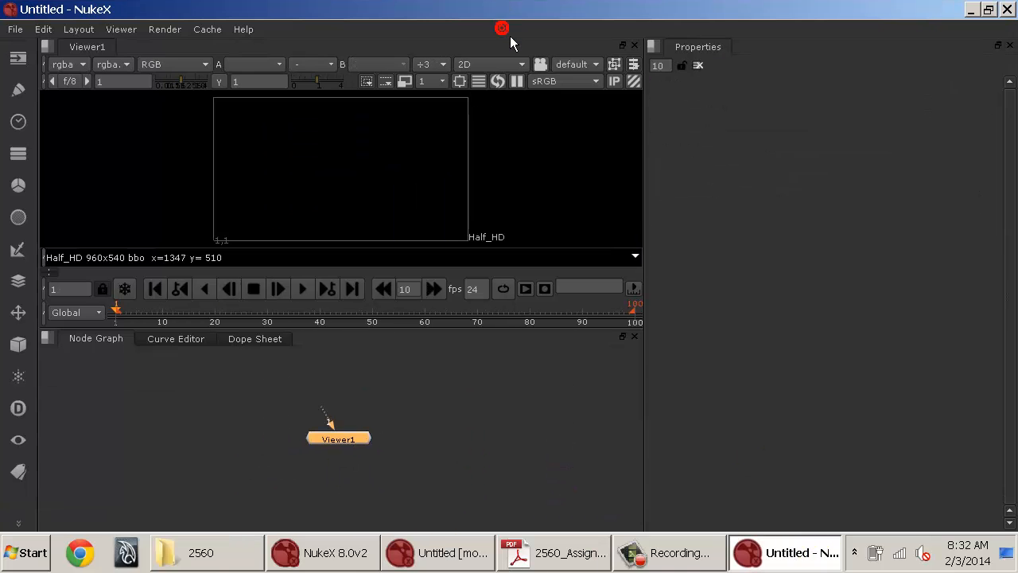
Open the file explorer and navigate from the Desktop through D_DRIVE, W14 and 2560 to the source folder.
{"action": "left_click", "coordinate": [450, 401]}
{"action": "left_click", "coordinate": [239, 533]}
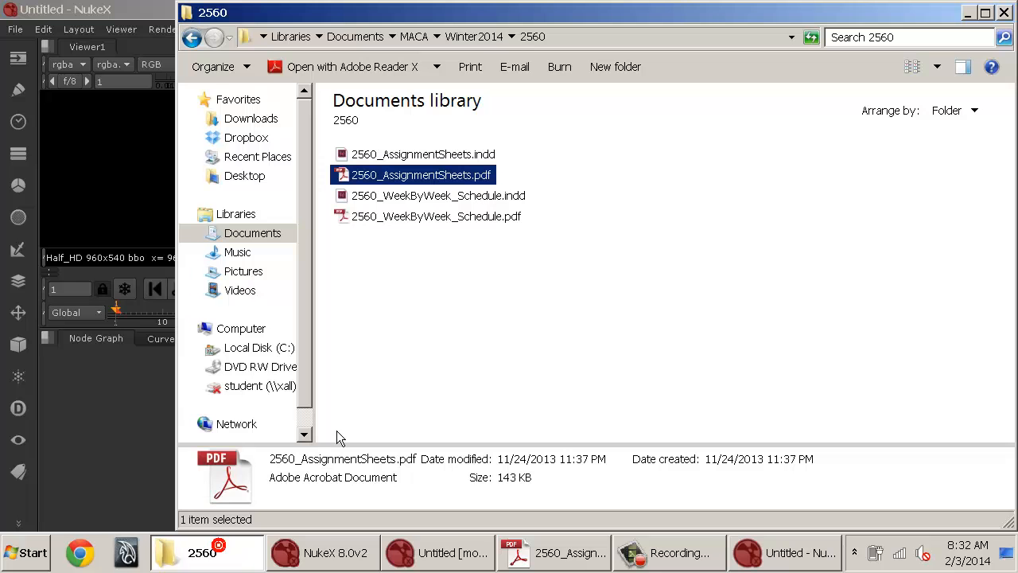
{"action": "left_click", "coordinate": [253, 178]}
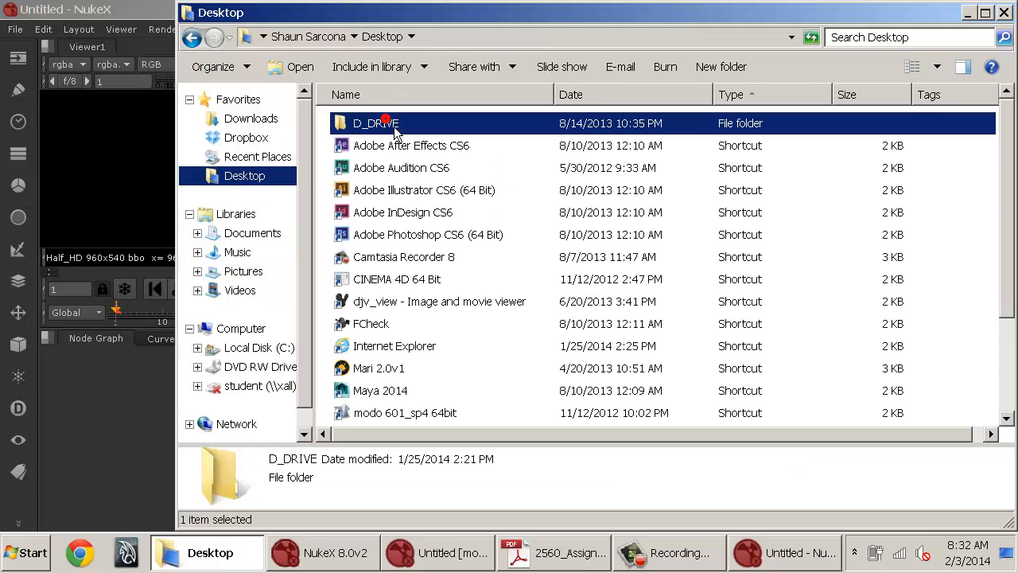
{"action": "double_click", "coordinate": [390, 125]}
{"action": "double_click", "coordinate": [393, 193]}
{"action": "double_click", "coordinate": [364, 125]}
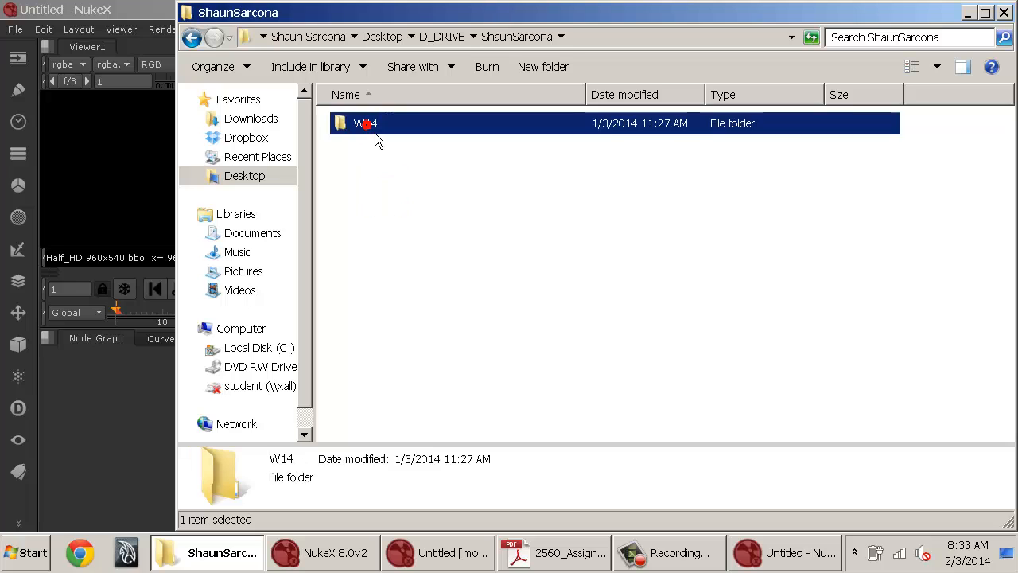
{"action": "double_click", "coordinate": [369, 188]}
{"action": "left_click", "coordinate": [372, 126]}
{"action": "double_click", "coordinate": [369, 125]}
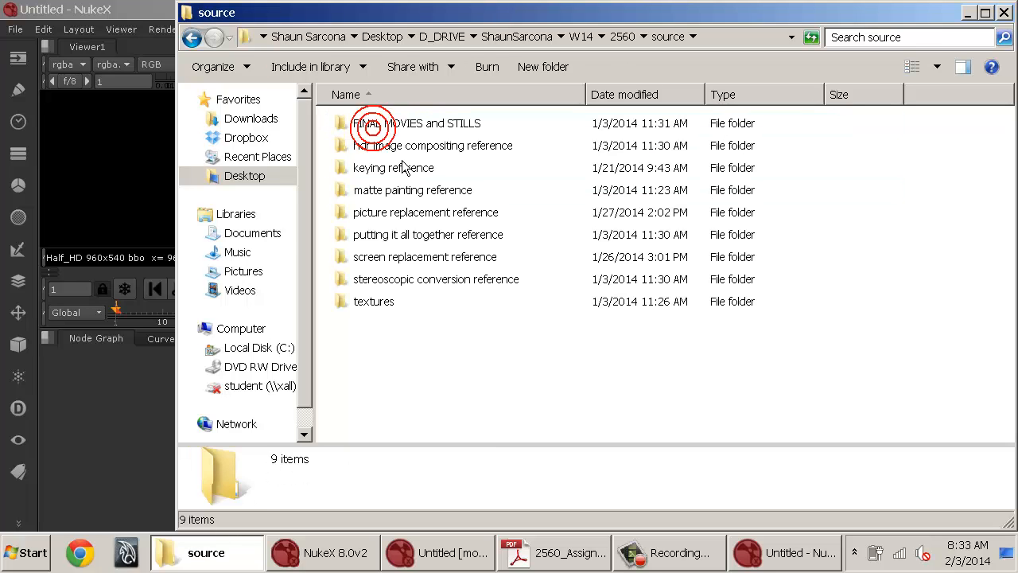
Open the picture replacement reference folder inside source.
{"action": "double_click", "coordinate": [378, 261]}
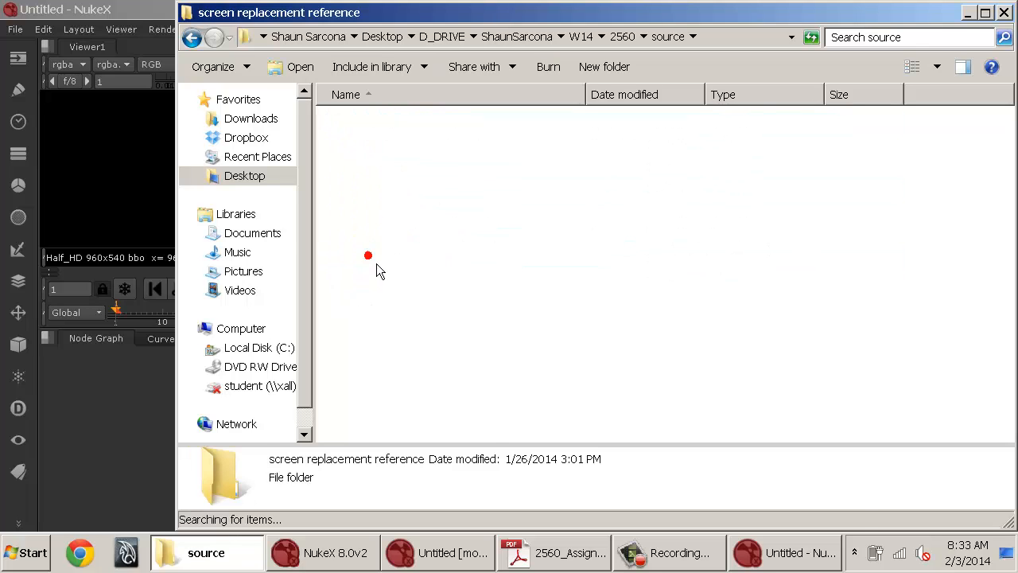
{"action": "key", "text": "BackSpace"}
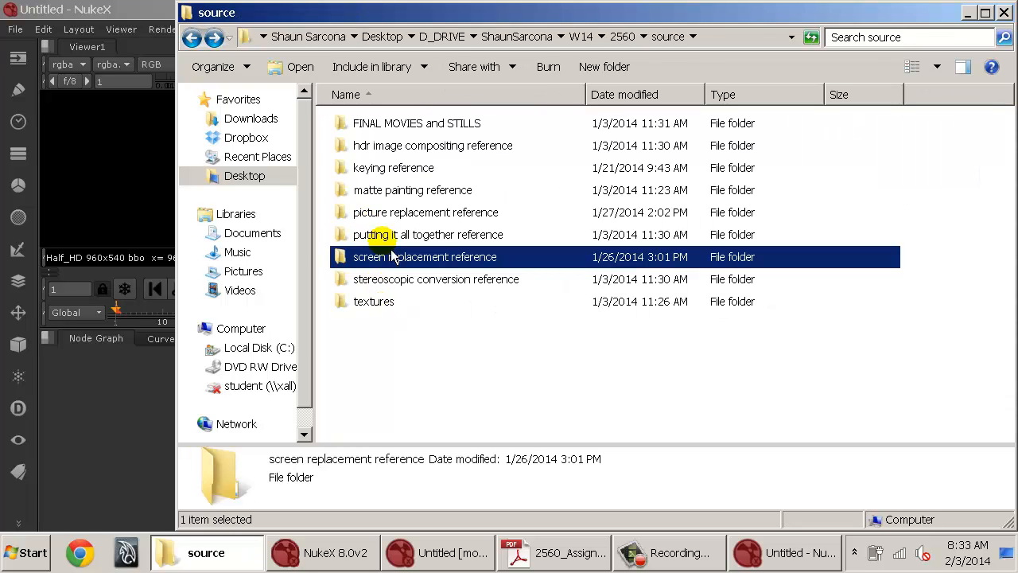
{"action": "double_click", "coordinate": [386, 212]}
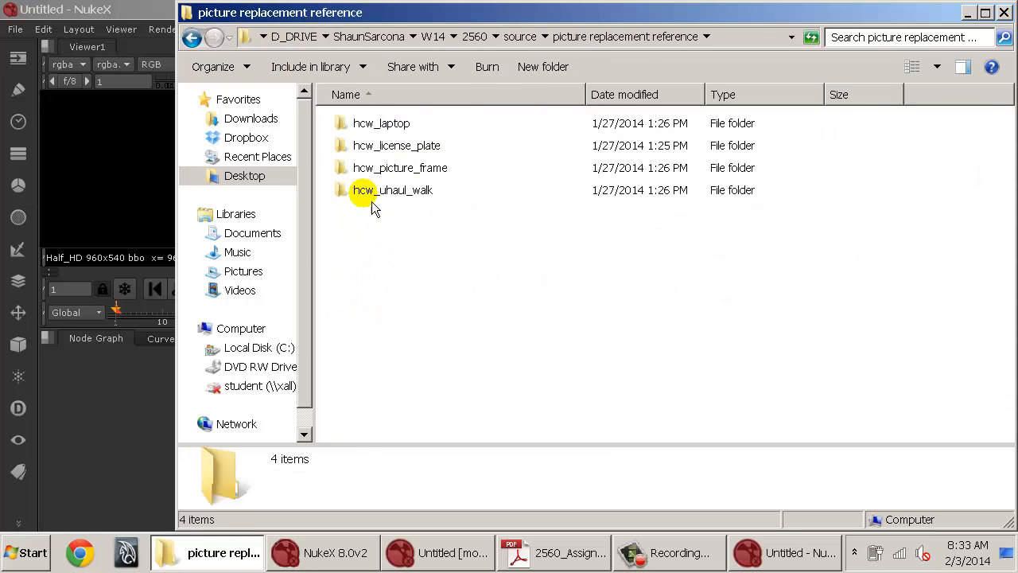
Open the hcw_picture_frame folder and its Picture Frame subfolder, then select the first PNG frame to inspect its details.
{"action": "double_click", "coordinate": [386, 167]}
{"action": "key", "text": "BackSpace"}
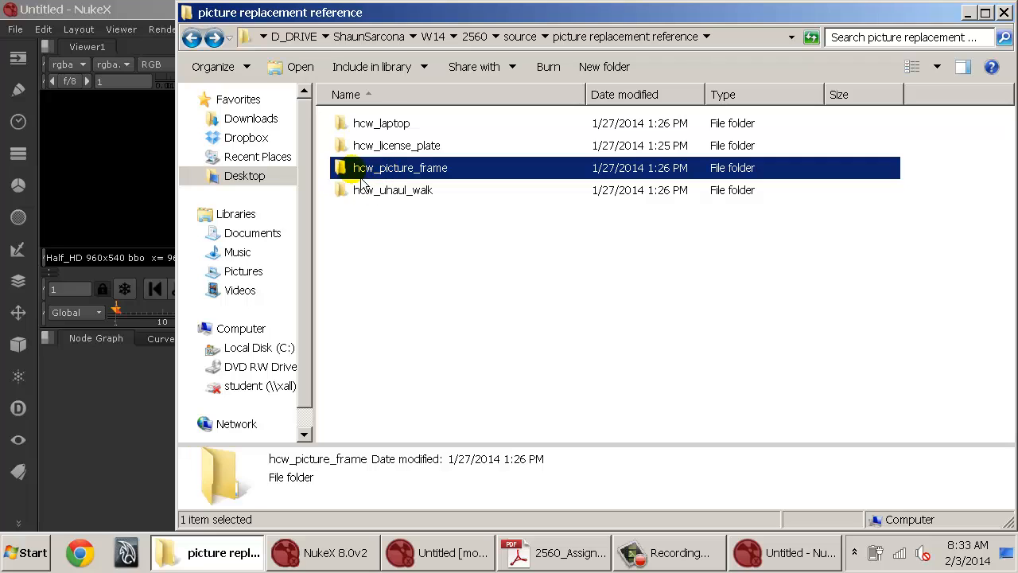
{"action": "double_click", "coordinate": [422, 167]}
{"action": "left_click", "coordinate": [398, 124]}
{"action": "double_click", "coordinate": [407, 129]}
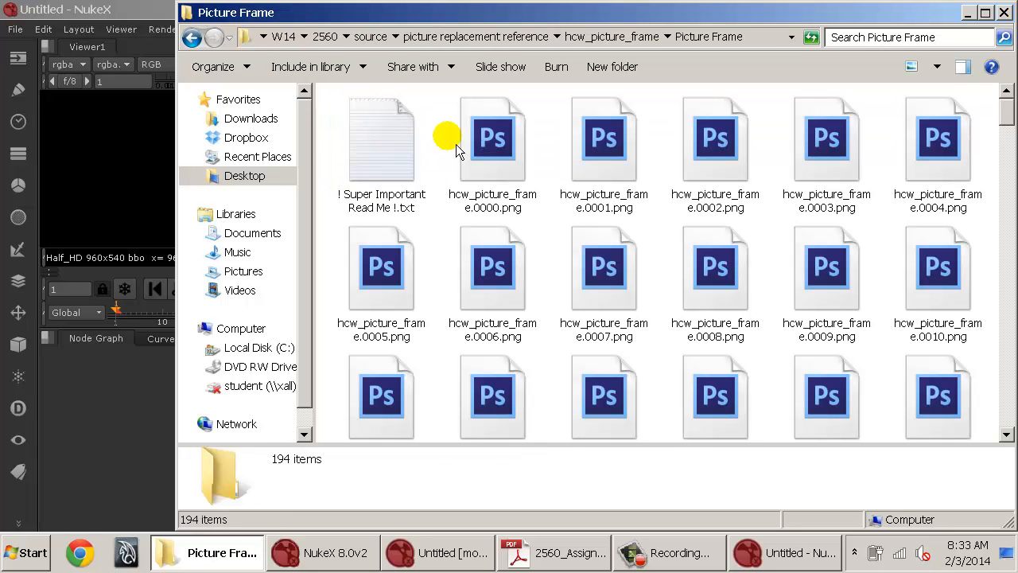
{"action": "left_click", "coordinate": [491, 144]}
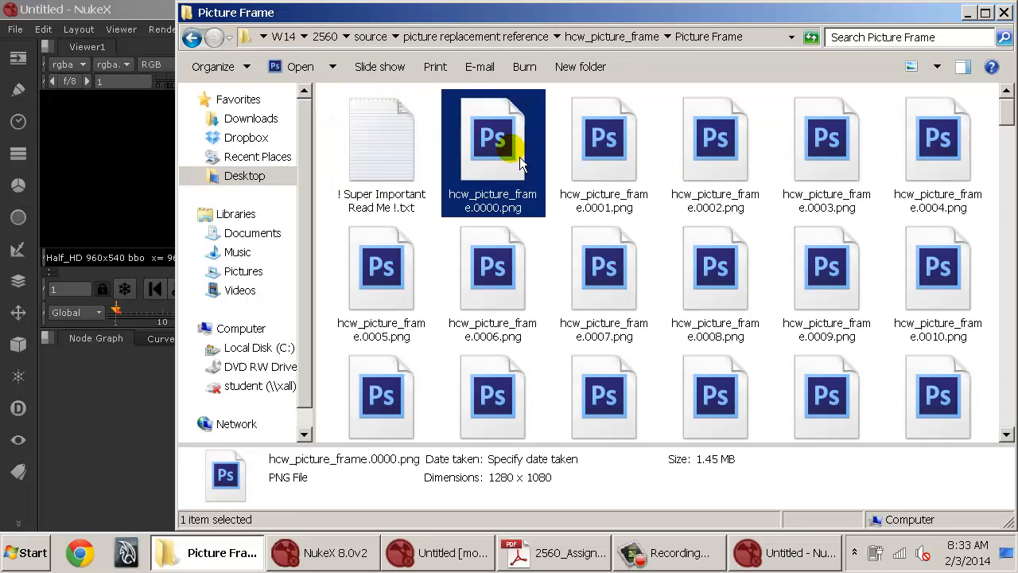
{"action": "left_click", "coordinate": [116, 404]}
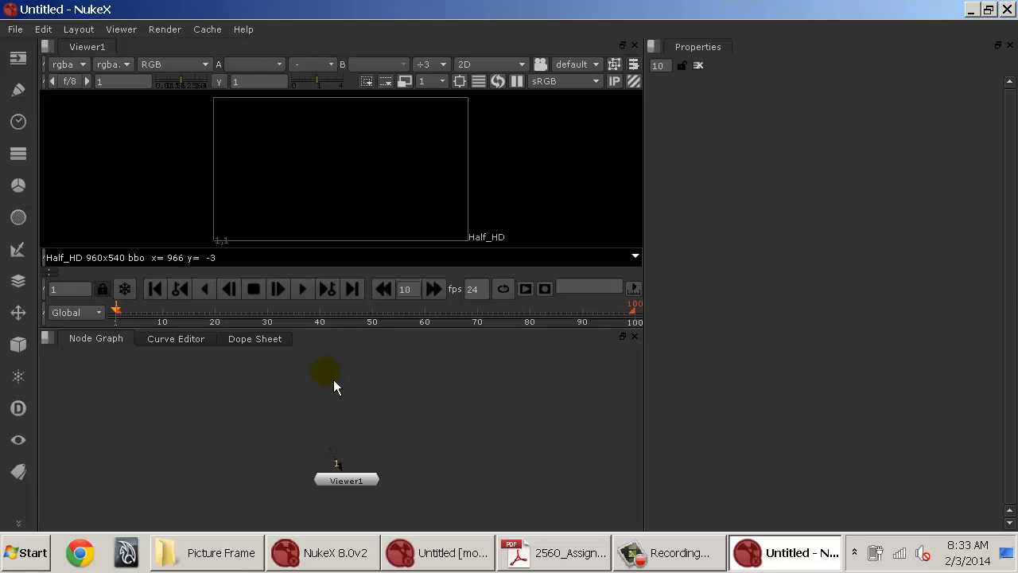
{"action": "key", "text": "s"}
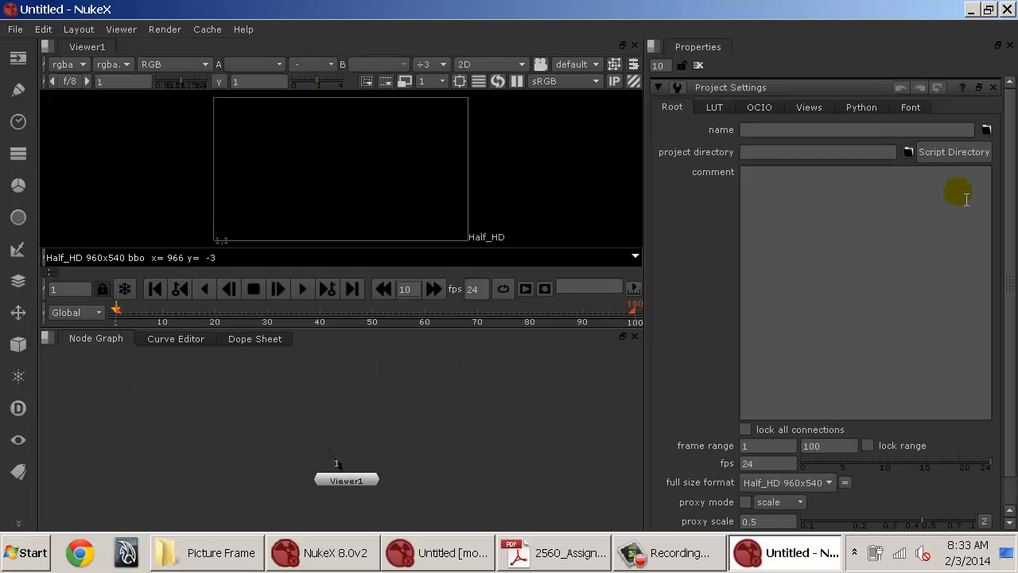
{"action": "left_click", "coordinate": [908, 152]}
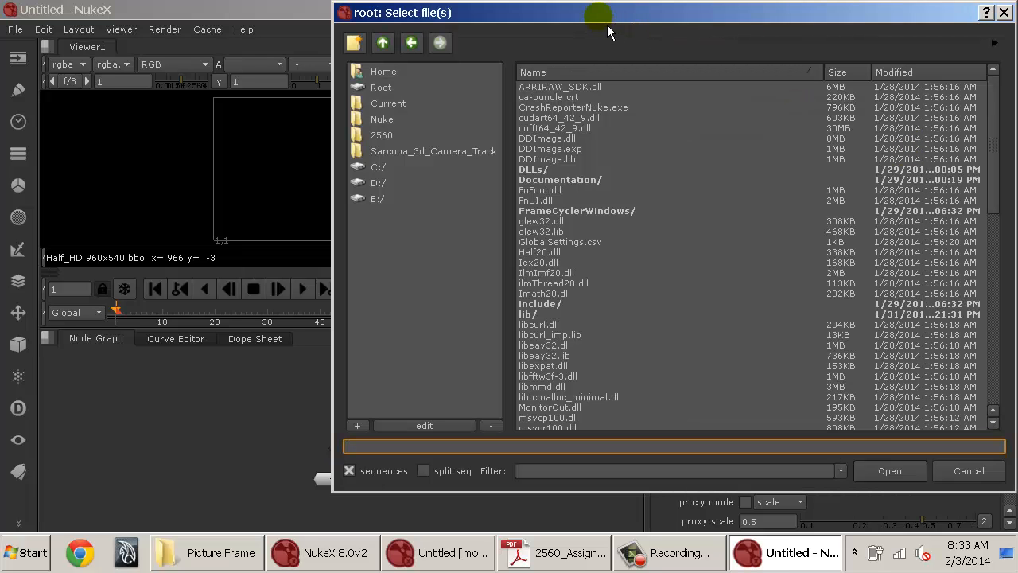
{"action": "key", "text": "Escape"}
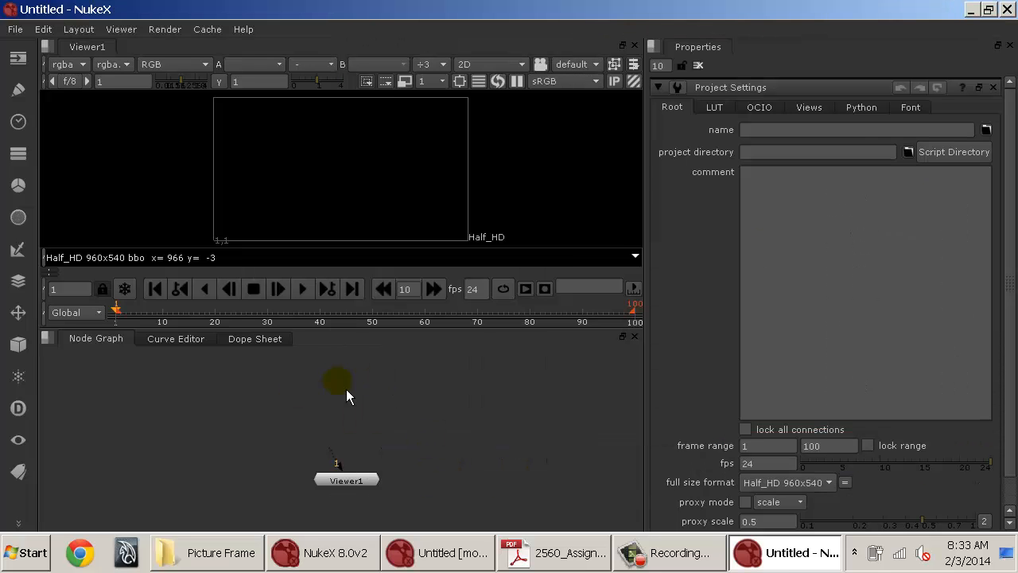
{"action": "key", "text": "s"}
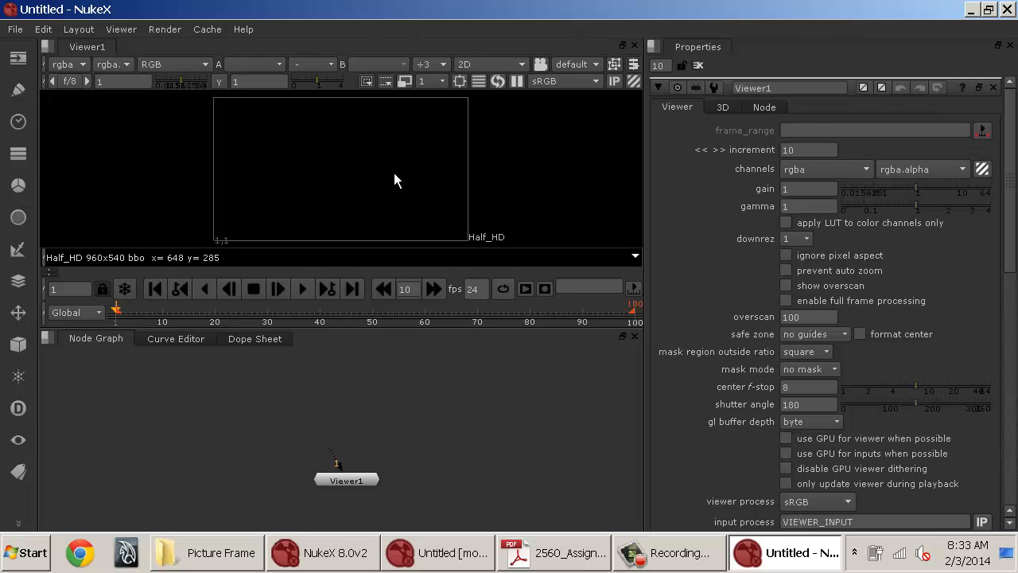
{"action": "scroll", "coordinate": [807, 199], "scroll_direction": "down", "scroll_amount": 3}
{"action": "scroll", "coordinate": [811, 205], "scroll_direction": "up", "scroll_amount": 3}
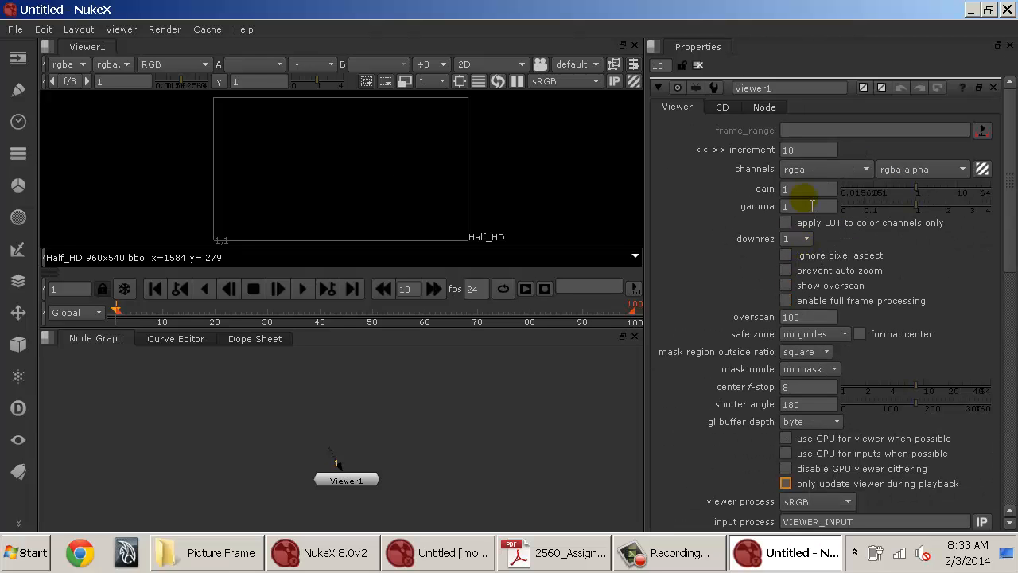
Set the project directory in Project Settings to the 2560 folder under D_DRIVE/ShaunSarcona/W14.
{"action": "key", "text": "s"}
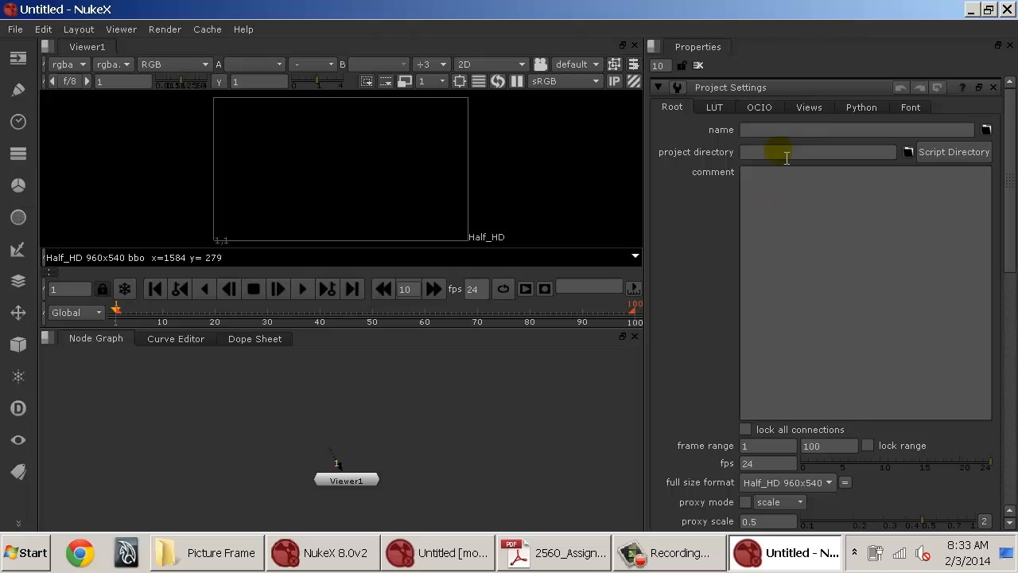
{"action": "left_click", "coordinate": [907, 152]}
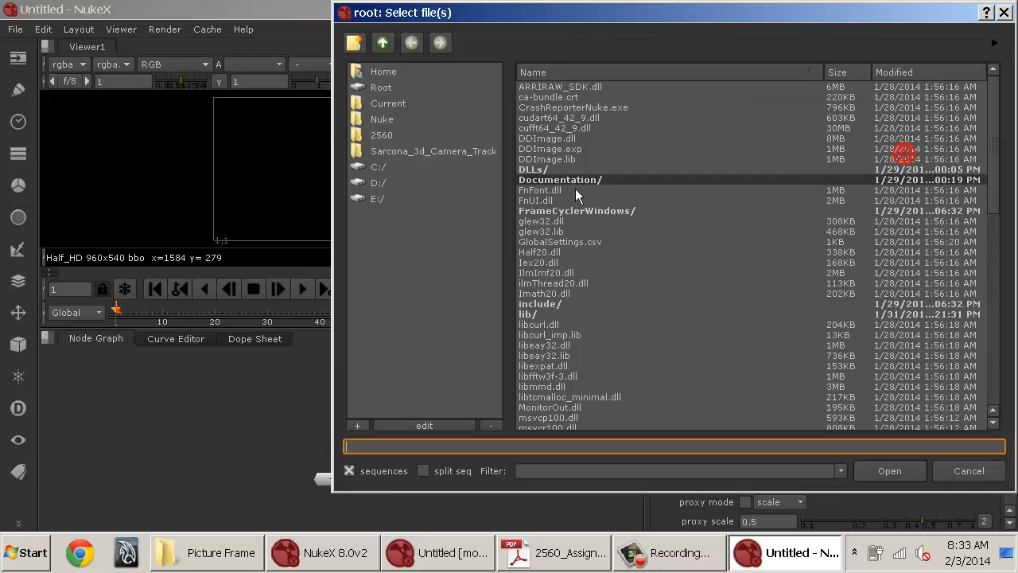
{"action": "left_click", "coordinate": [386, 71]}
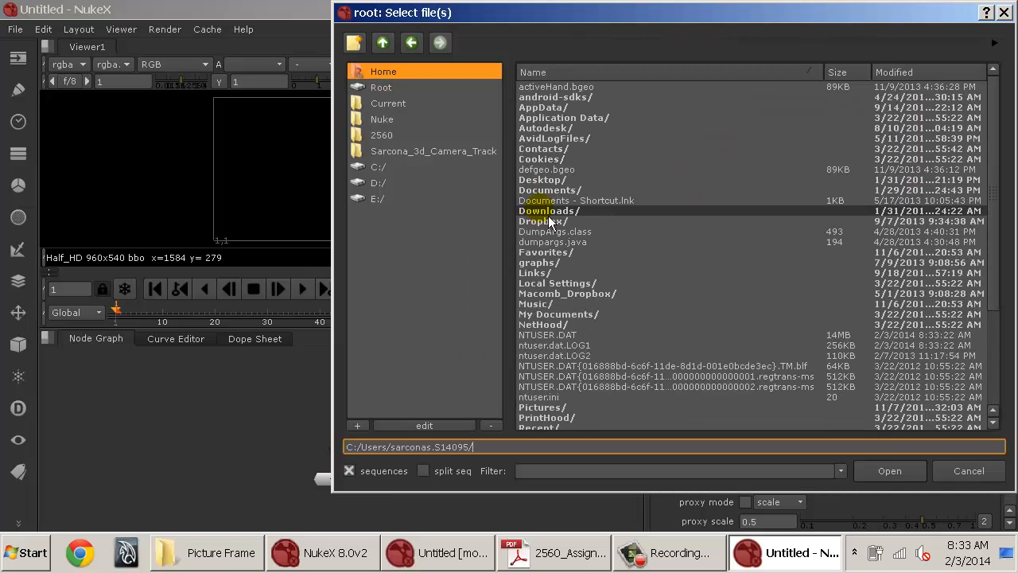
{"action": "double_click", "coordinate": [553, 180]}
{"action": "double_click", "coordinate": [564, 160]}
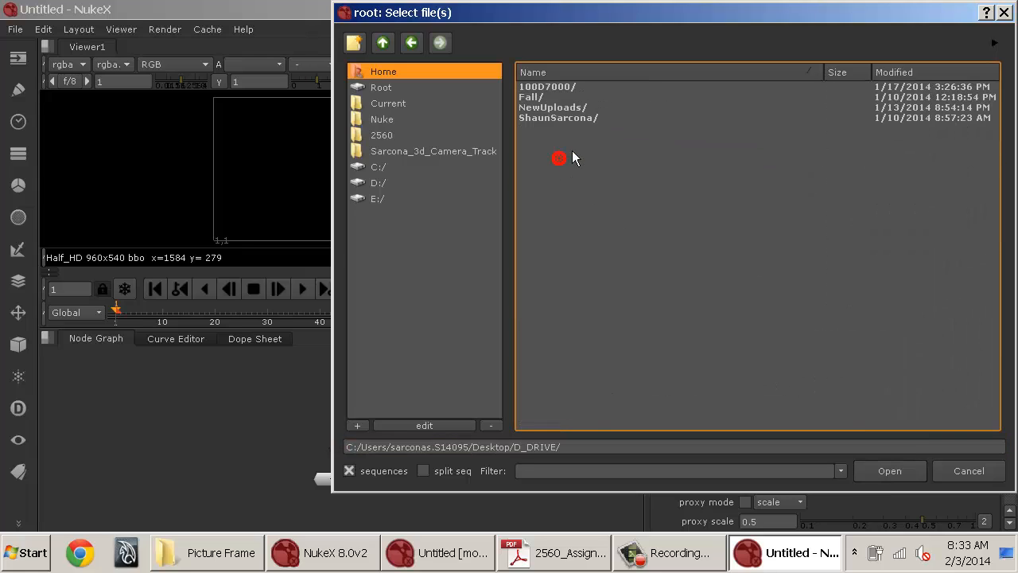
{"action": "double_click", "coordinate": [568, 116]}
{"action": "left_click", "coordinate": [542, 86]}
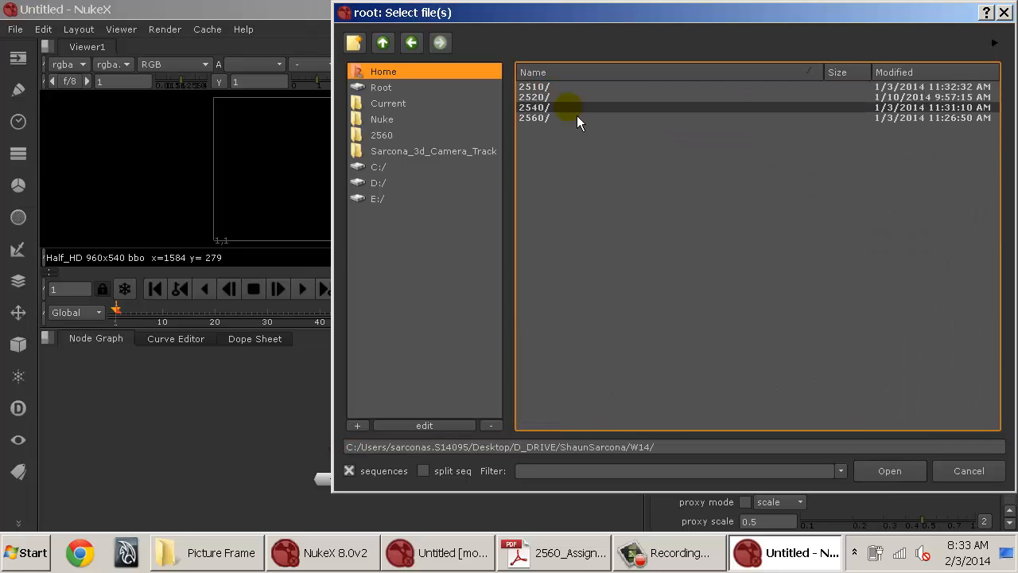
{"action": "double_click", "coordinate": [545, 117]}
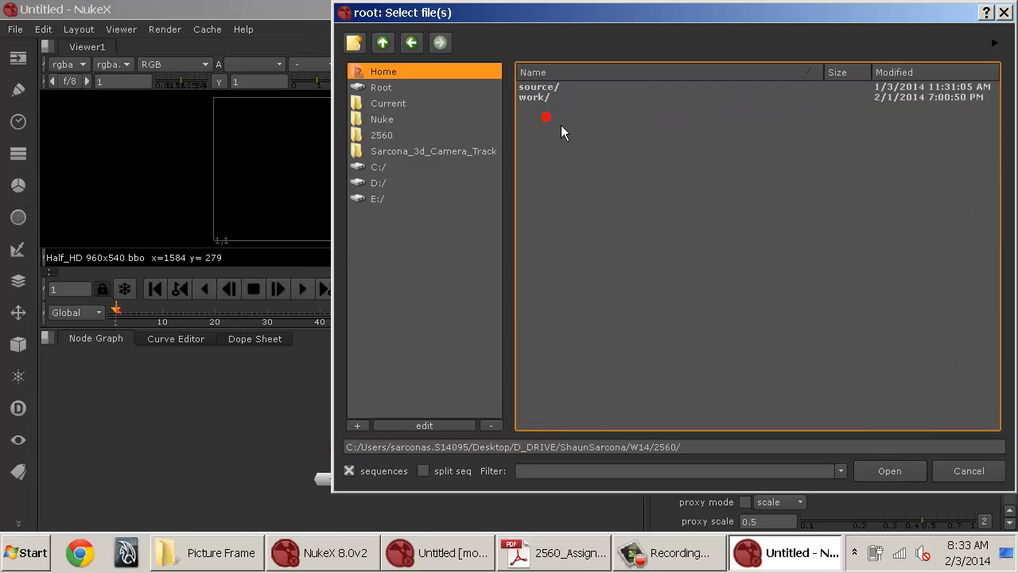
{"action": "left_click", "coordinate": [885, 472]}
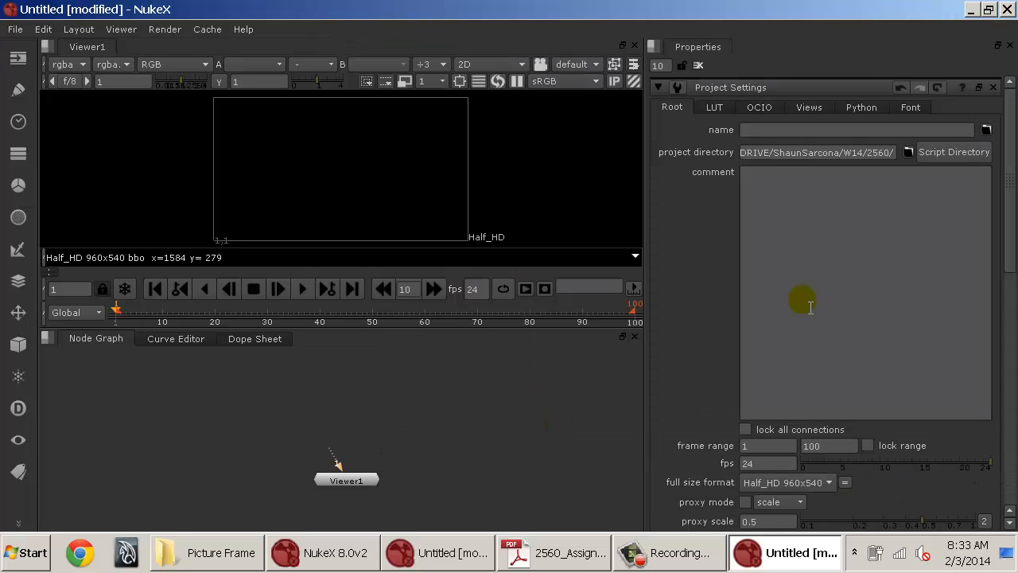
Create a new full size format named Full_HD720 at 1280 x 720 for the project.
{"action": "left_click", "coordinate": [447, 382]}
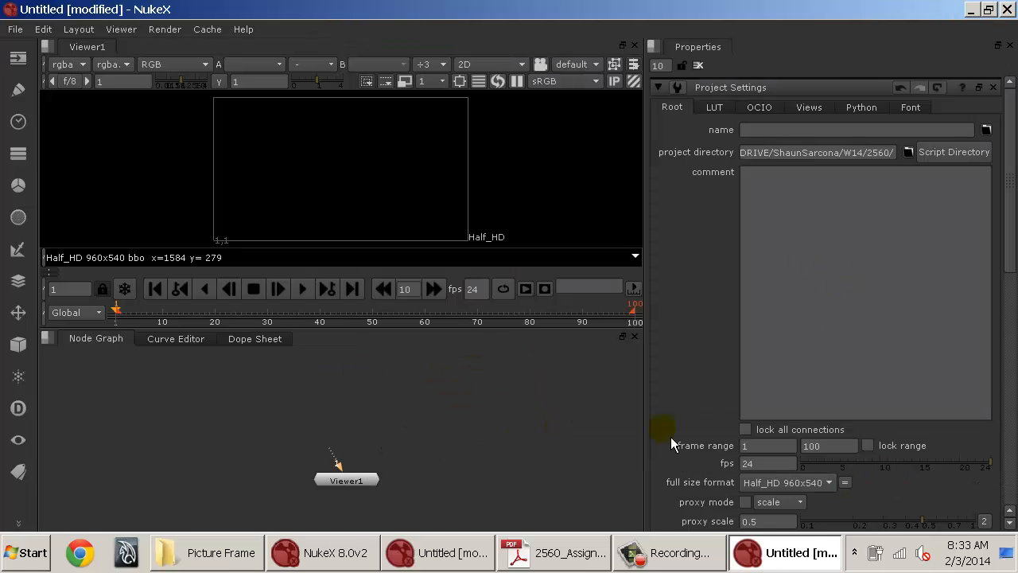
{"action": "left_click", "coordinate": [798, 481]}
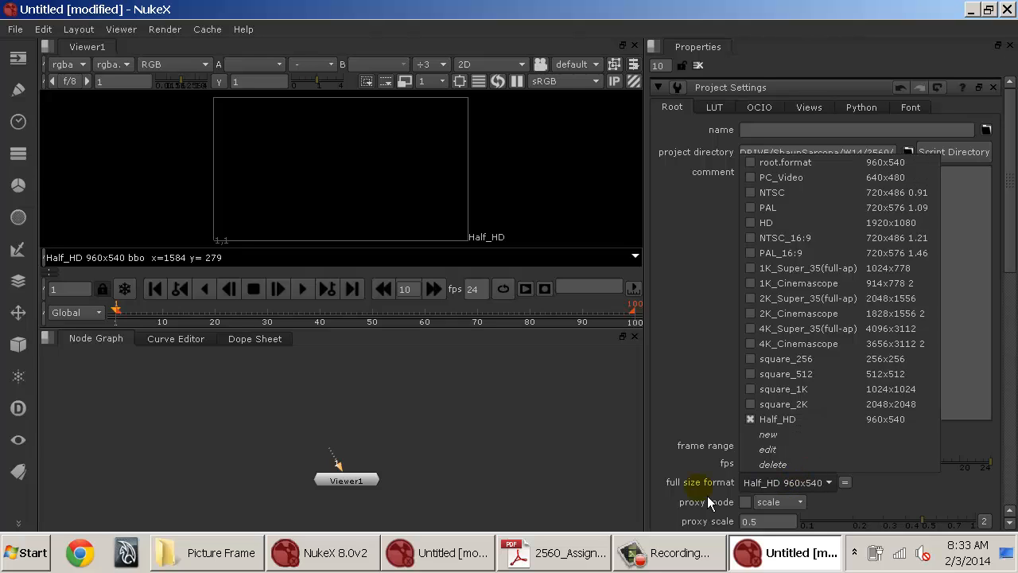
{"action": "left_click", "coordinate": [805, 442]}
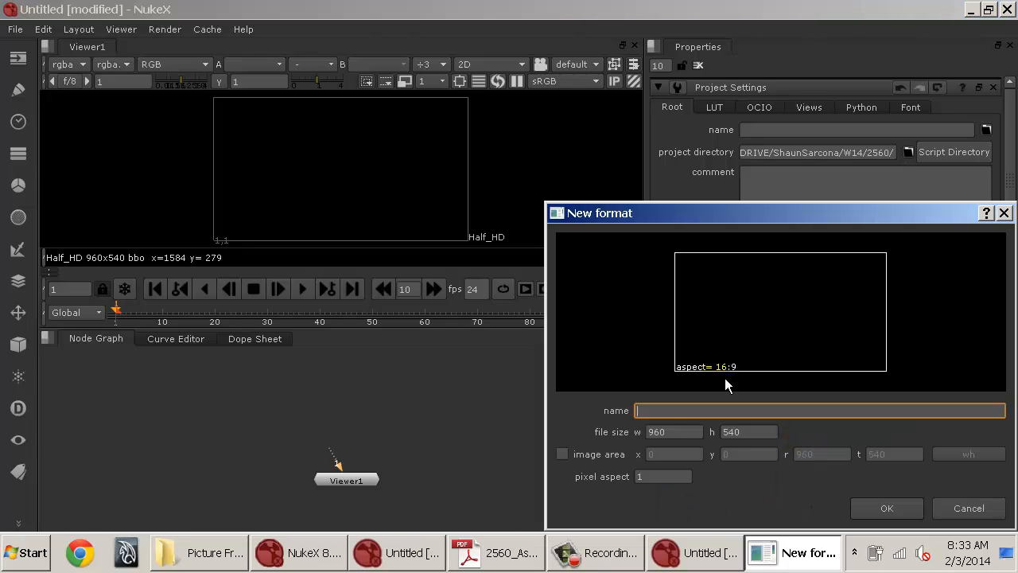
{"action": "key", "text": "Tab"}
{"action": "type", "text": "1280"}
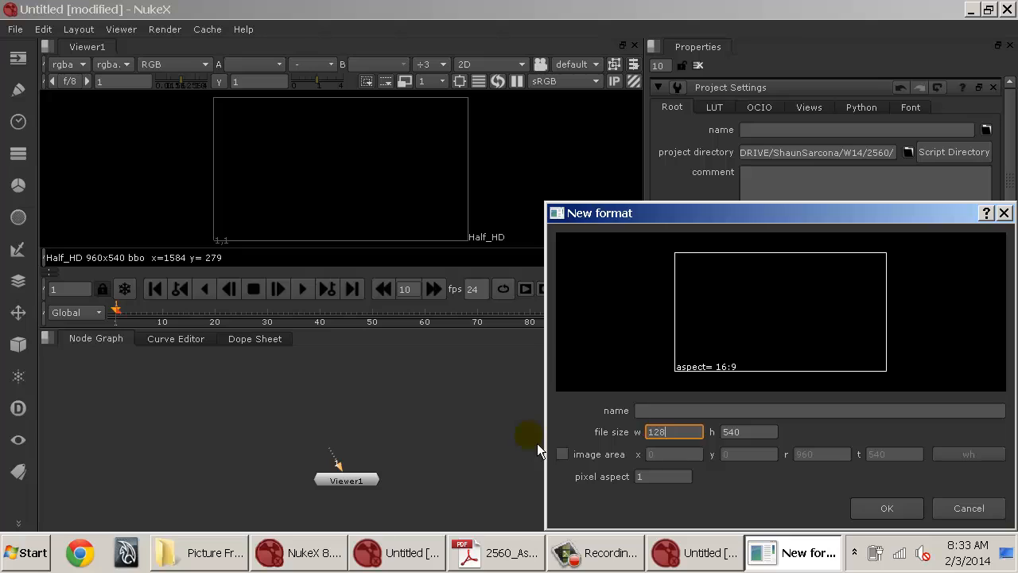
{"action": "key", "text": "Tab"}
{"action": "type", "text": "720"}
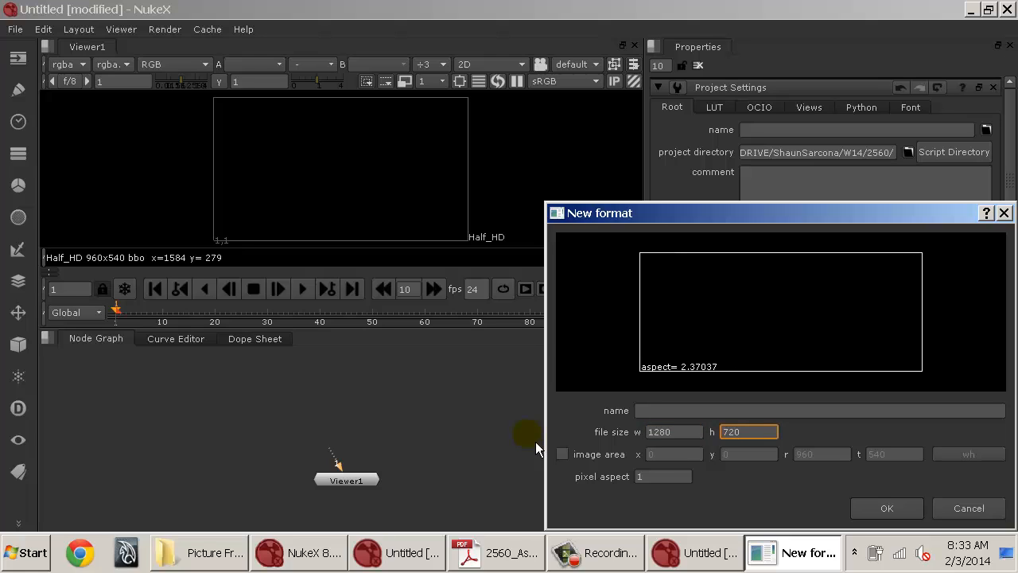
{"action": "left_click", "coordinate": [649, 412]}
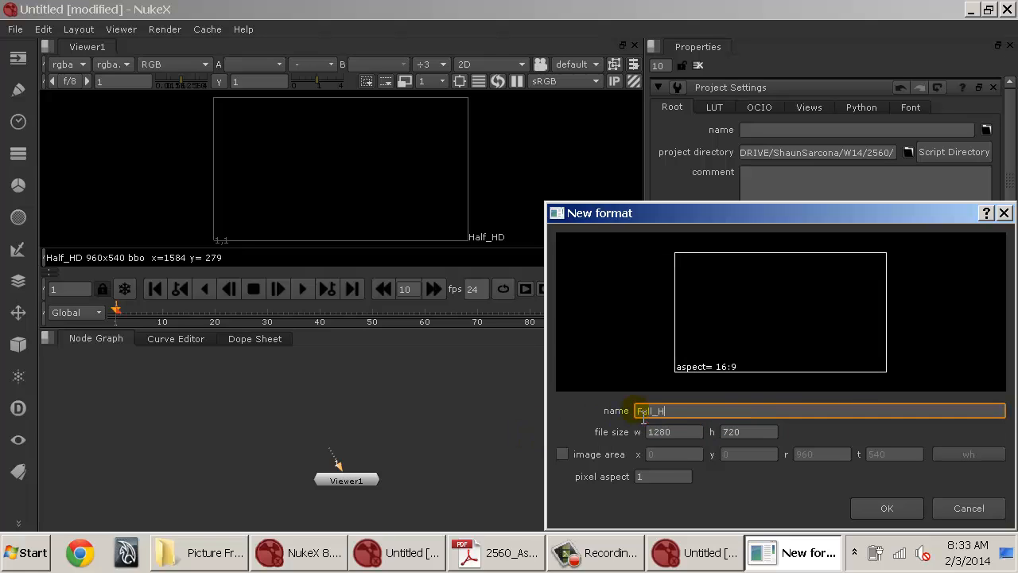
{"action": "type", "text": "Full_HD720"}
{"action": "left_click", "coordinate": [898, 509]}
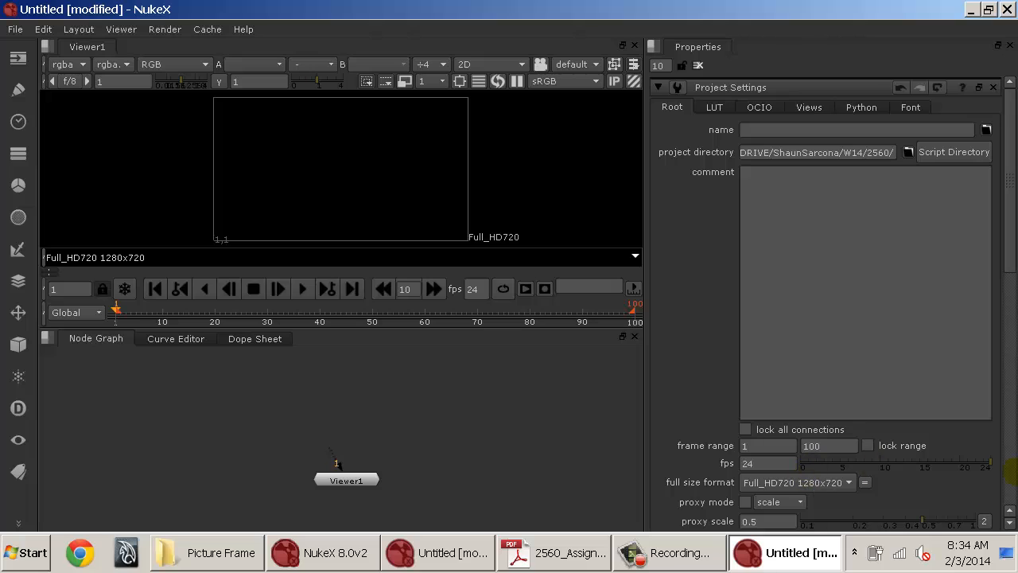
Read in the hcw_picture_frame.####.png 0-192 sequence from the Picture Frame folder and show it in the viewer.
{"action": "scroll", "coordinate": [932, 472], "scroll_direction": "down", "scroll_amount": 2}
{"action": "scroll", "coordinate": [844, 430], "scroll_direction": "up", "scroll_amount": 2}
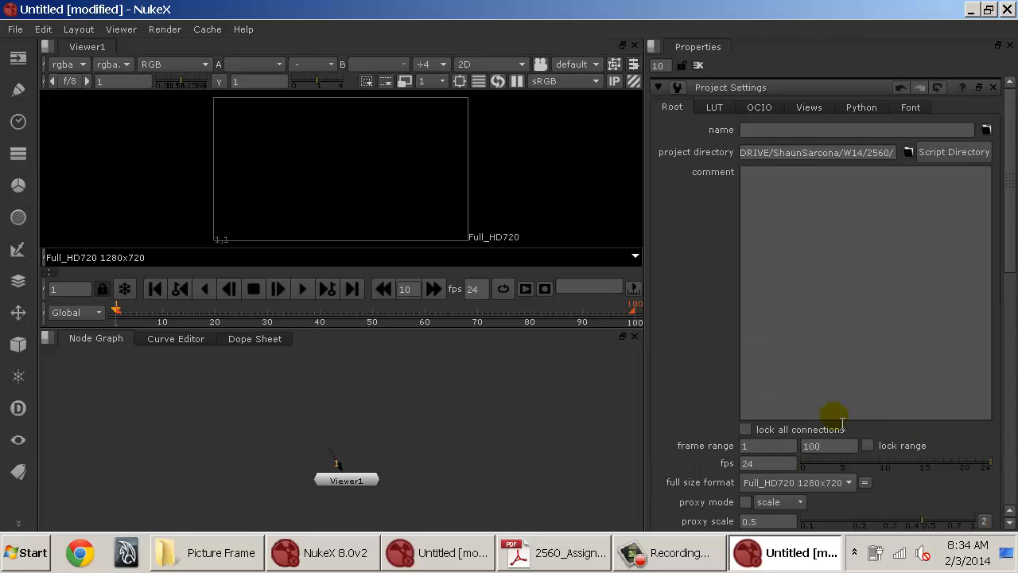
{"action": "left_click", "coordinate": [699, 66]}
{"action": "left_click", "coordinate": [393, 414]}
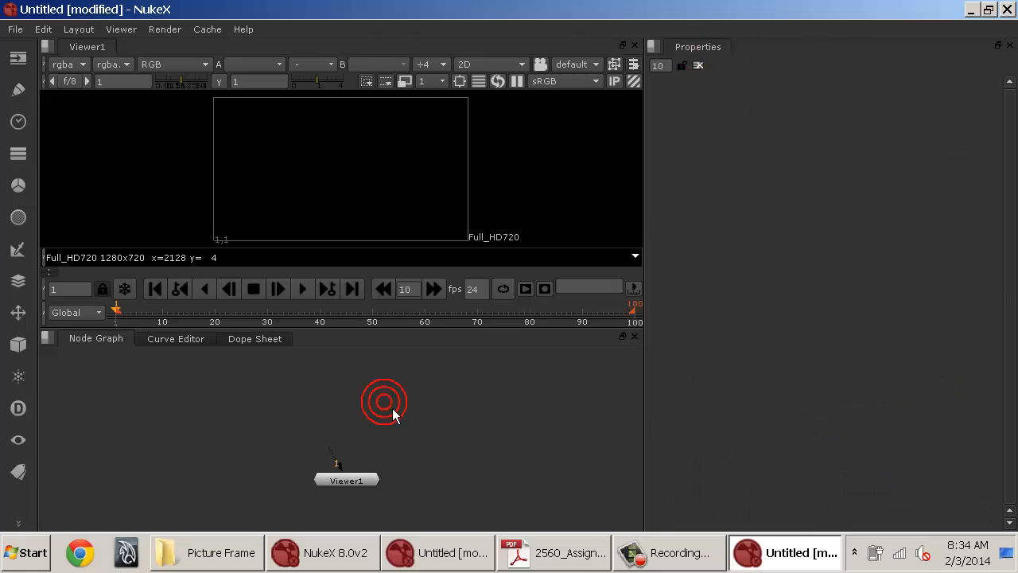
{"action": "key", "text": "r"}
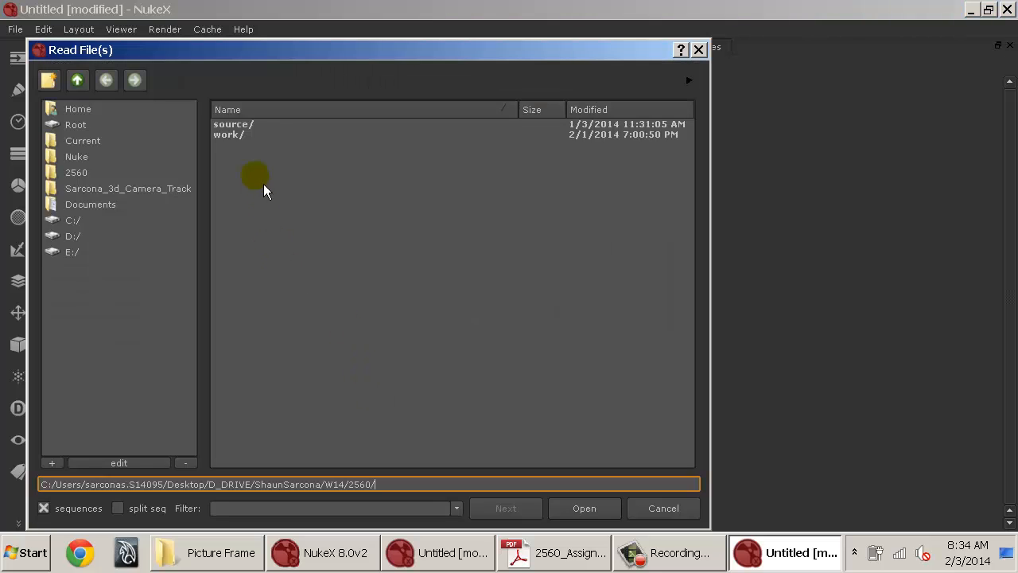
{"action": "double_click", "coordinate": [257, 132]}
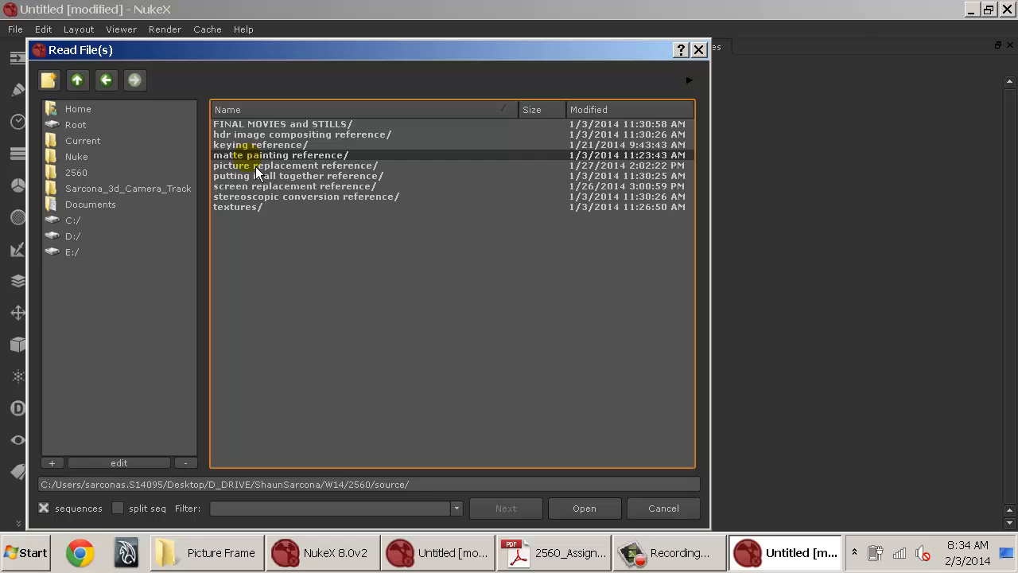
{"action": "double_click", "coordinate": [255, 167]}
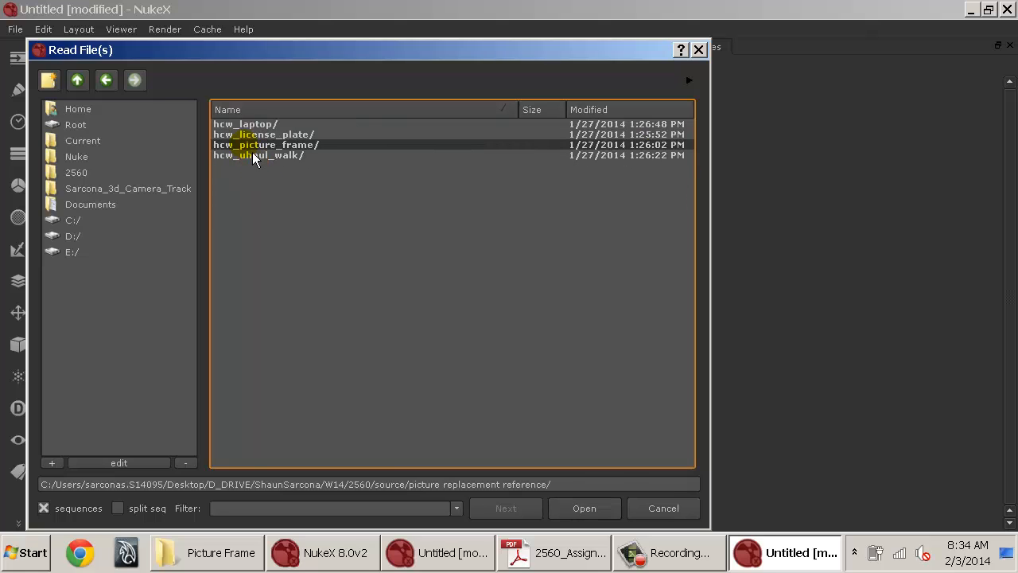
{"action": "double_click", "coordinate": [252, 148]}
{"action": "double_click", "coordinate": [264, 125]}
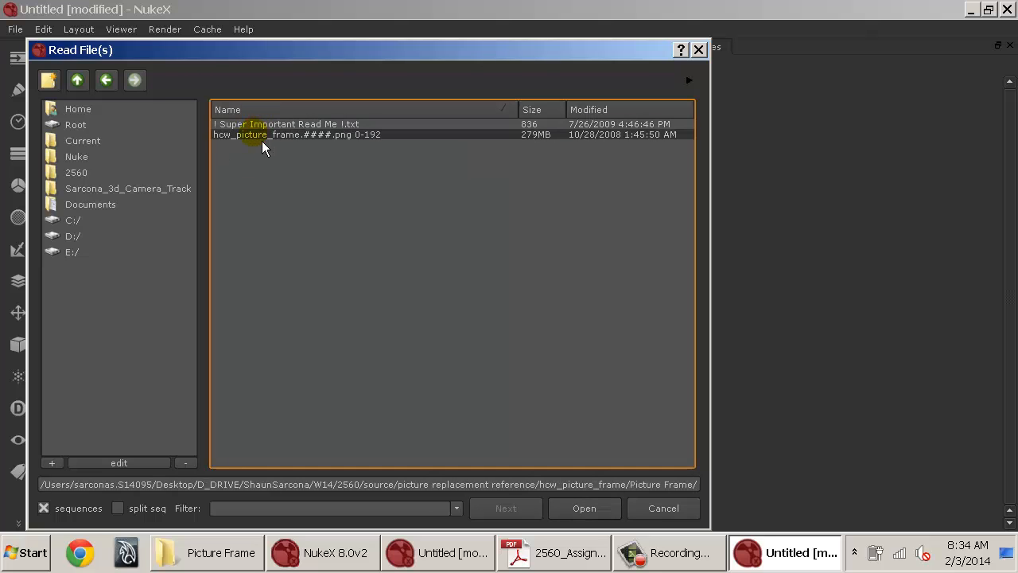
{"action": "left_click", "coordinate": [262, 139]}
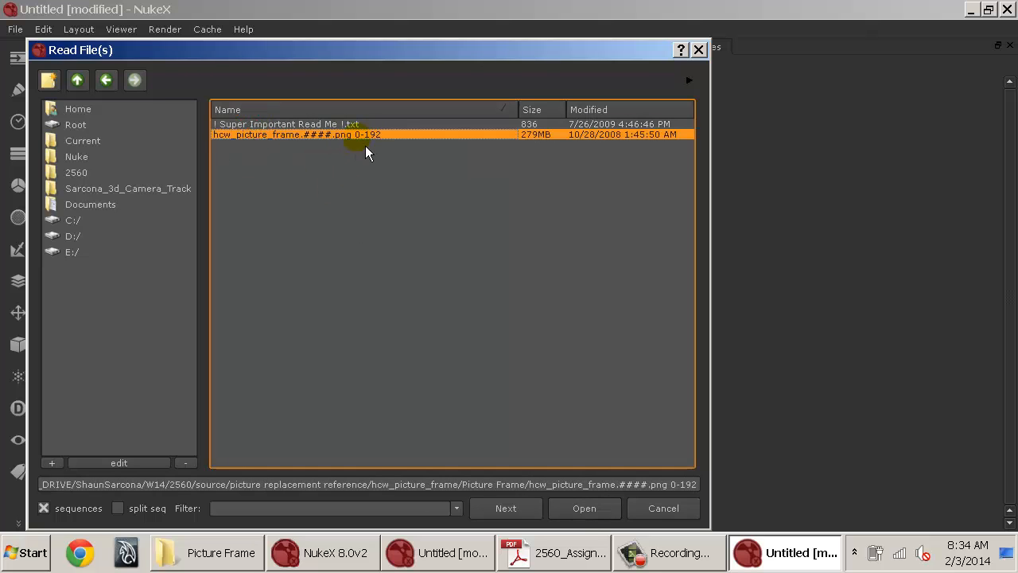
{"action": "left_click", "coordinate": [583, 510]}
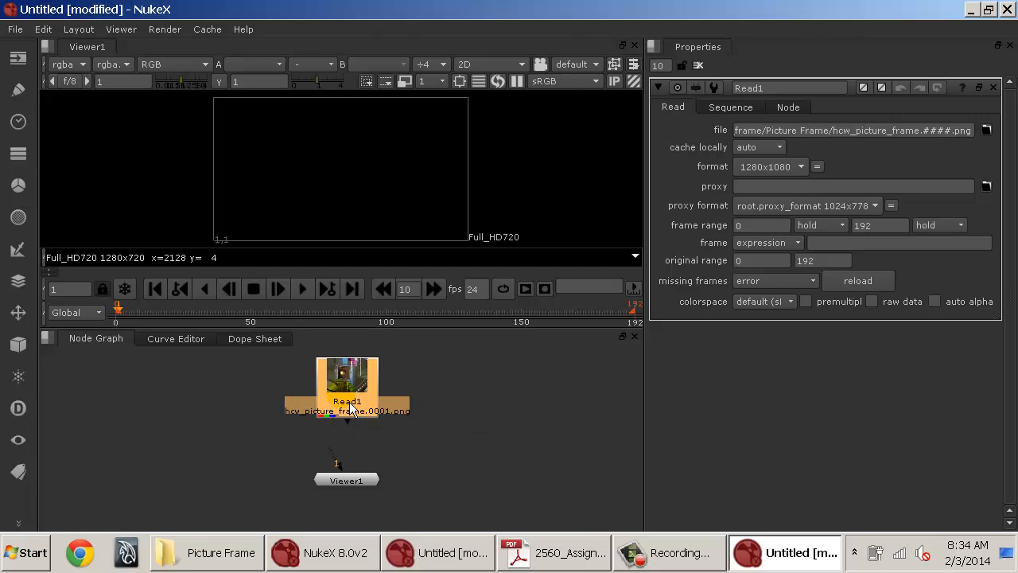
{"action": "key", "text": "1"}
{"action": "left_click_drag", "start_coordinate": [368, 327], "coordinate": [370, 372]}
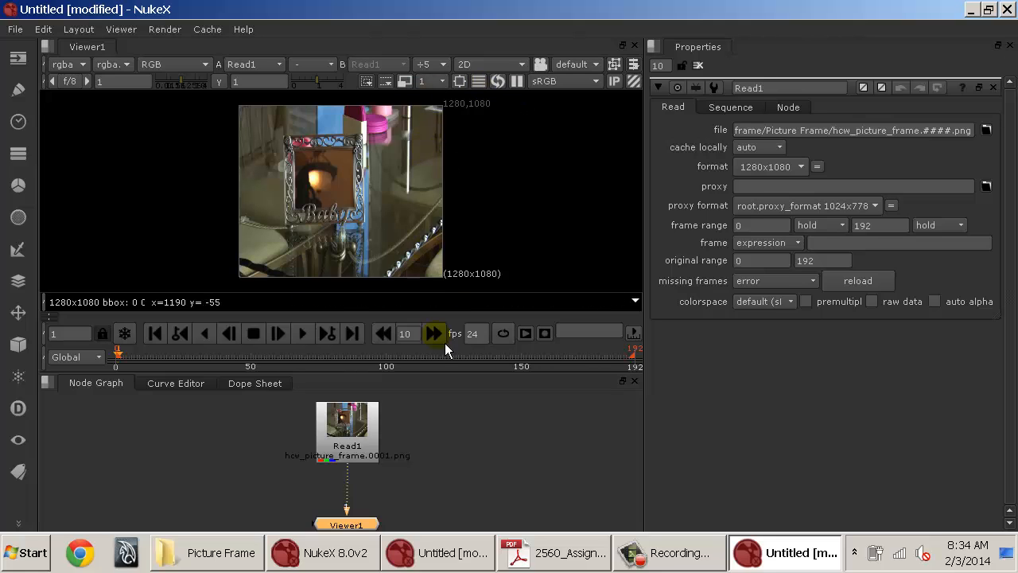
Switch the Read node's format to Full_HD720 and back to 1280x1080.
{"action": "left_click", "coordinate": [780, 167]}
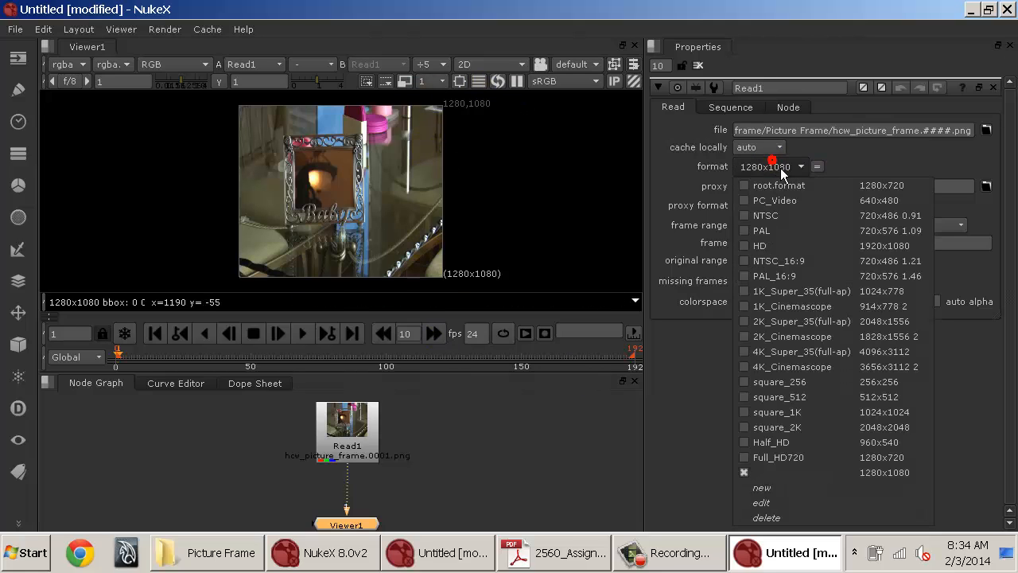
{"action": "left_click", "coordinate": [807, 461]}
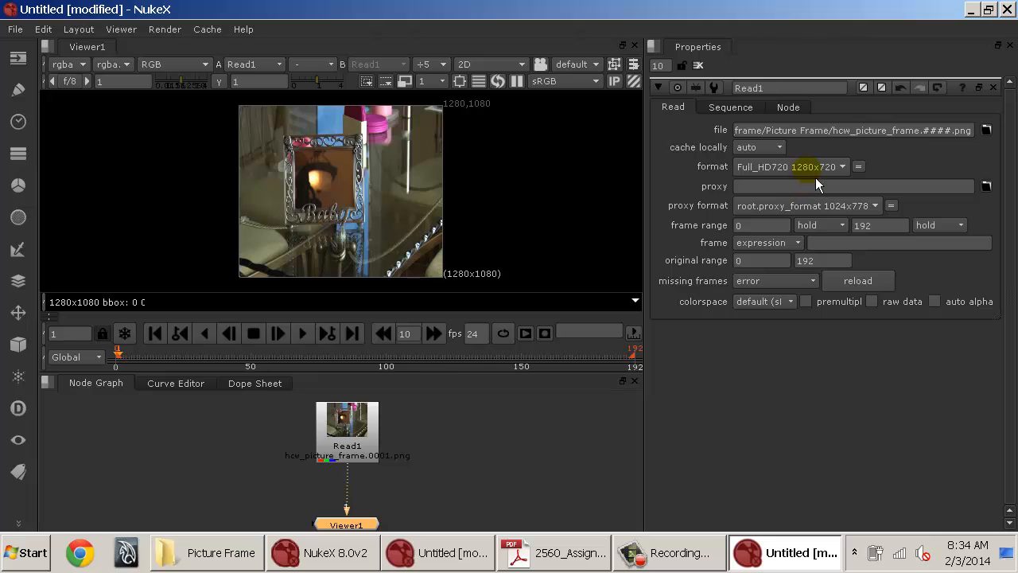
{"action": "left_click", "coordinate": [815, 174]}
{"action": "left_click", "coordinate": [816, 481]}
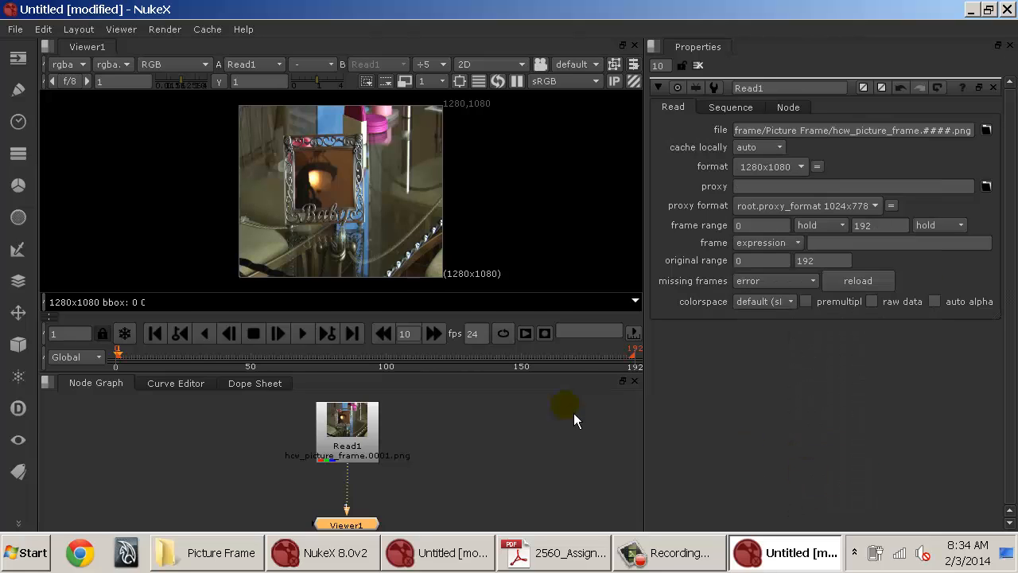
Add a Reformat node below Read1 to conform the sequence to the project's 1280x720 root format.
{"action": "left_click", "coordinate": [372, 429]}
{"action": "key", "text": "Tab"}
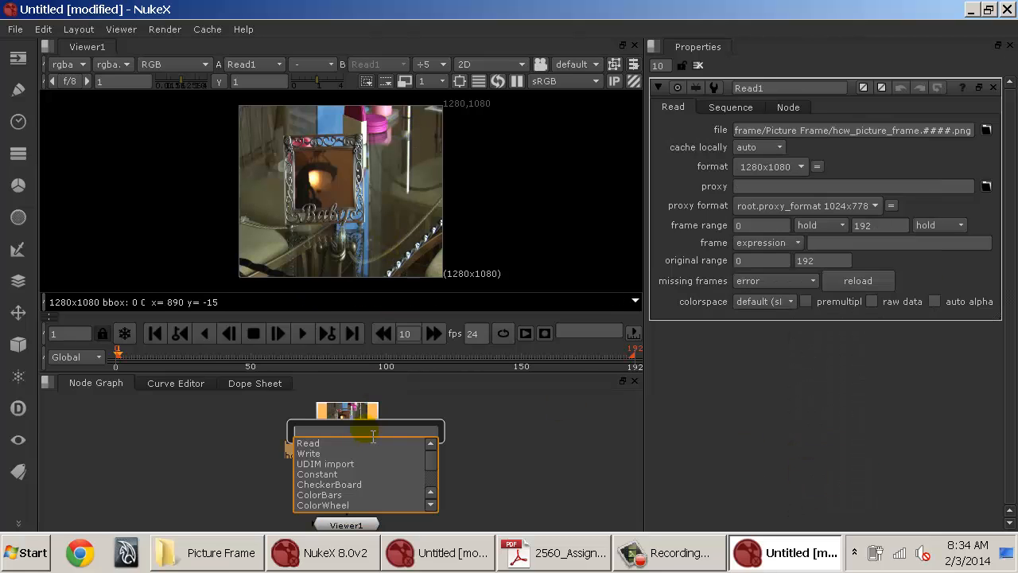
{"action": "type", "text": "ref"}
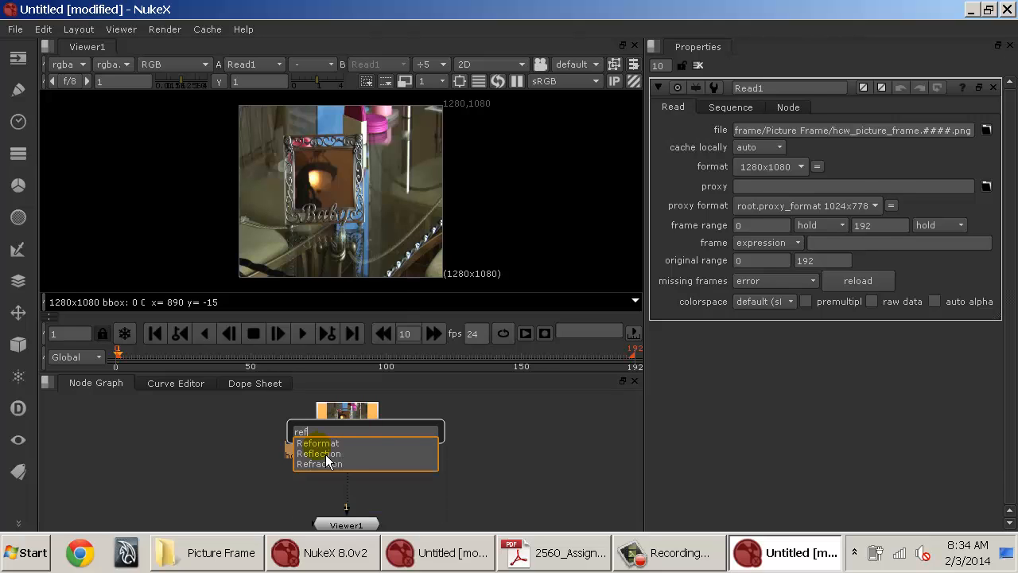
{"action": "key", "text": "Return"}
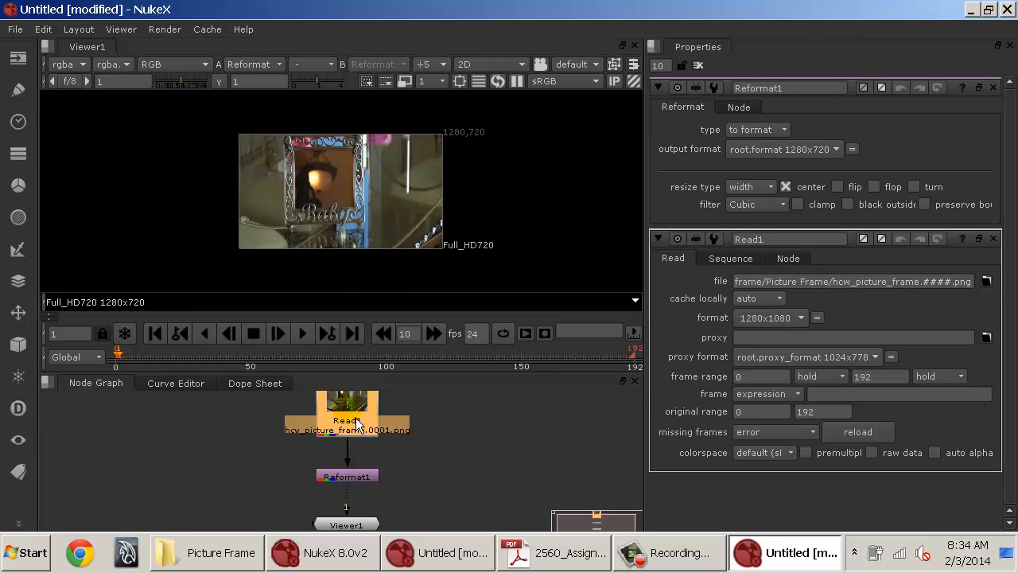
Toggle the Reformat node on and off repeatedly to compare the reformatted and original images.
{"action": "left_click", "coordinate": [348, 480]}
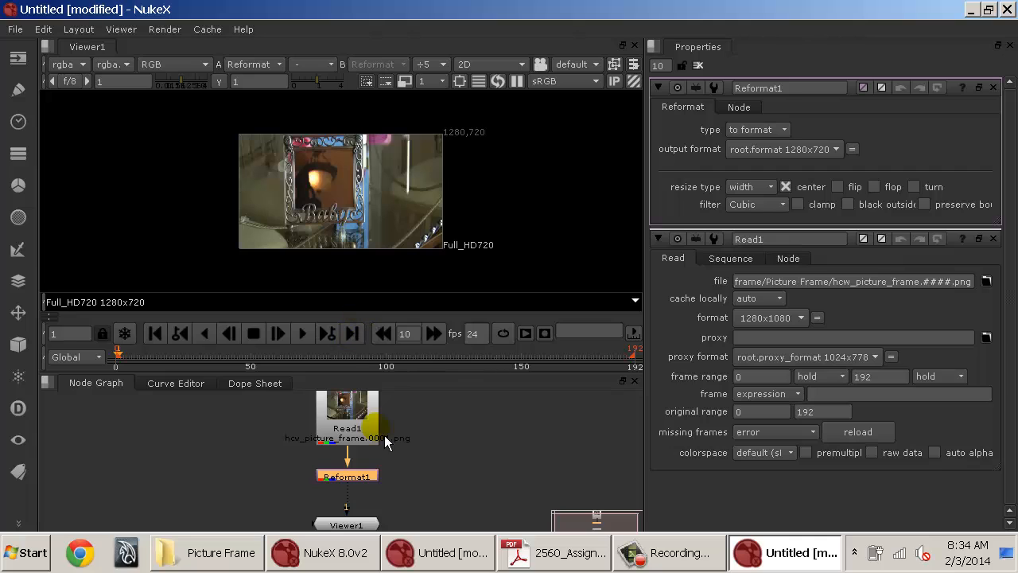
{"action": "key", "text": "d"}
{"action": "key", "text": "d"}
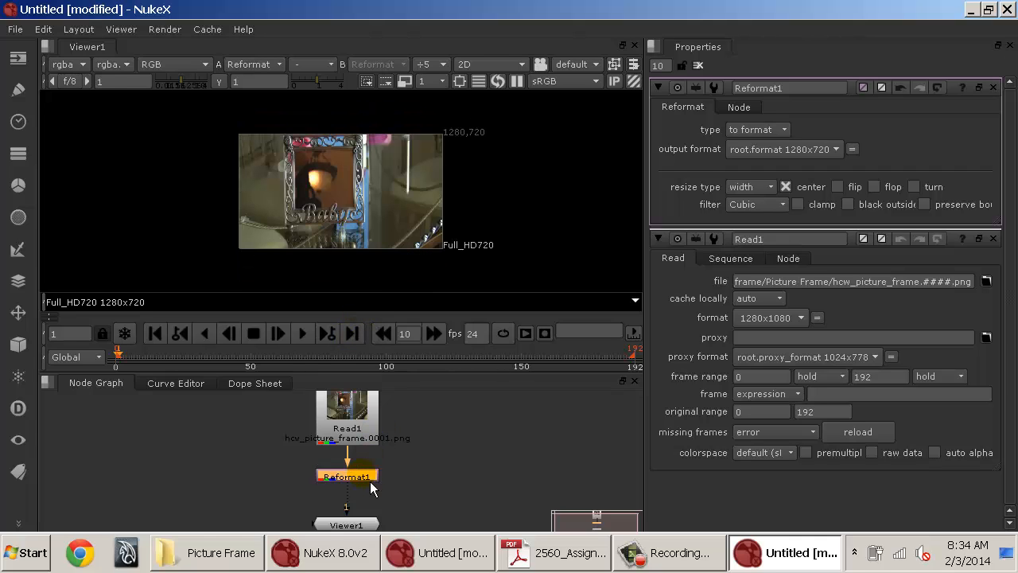
{"action": "key", "text": "d"}
{"action": "key", "text": "d"}
{"action": "key", "text": "d"}
{"action": "key", "text": "d"}
{"action": "key", "text": "d"}
{"action": "key", "text": "d"}
{"action": "key", "text": "d"}
{"action": "key", "text": "d"}
{"action": "key", "text": "d"}
{"action": "key", "text": "d"}
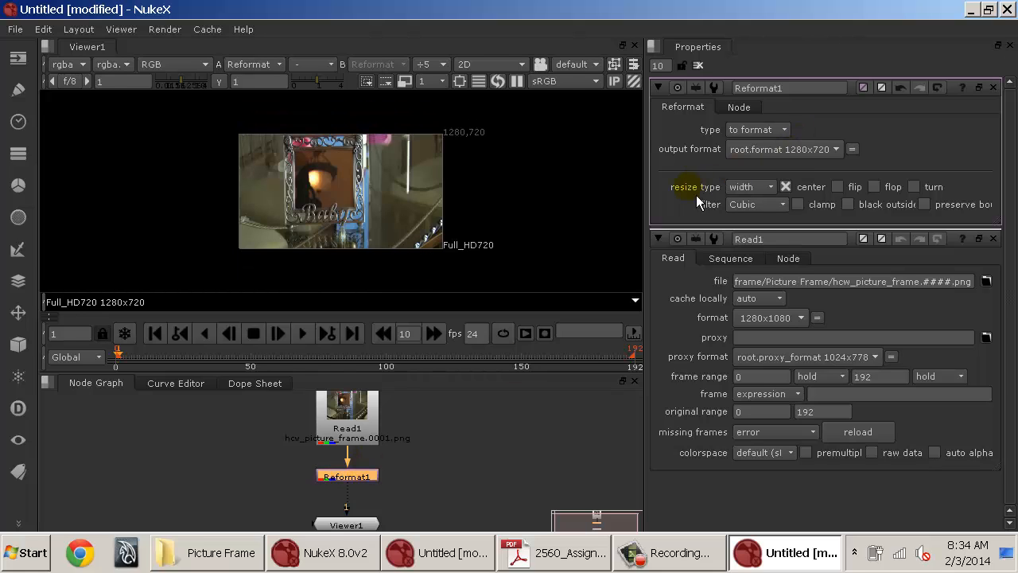
Set the Reformat node's resize type to distort, toggle the node to compare, and close its properties.
{"action": "left_click", "coordinate": [744, 187]}
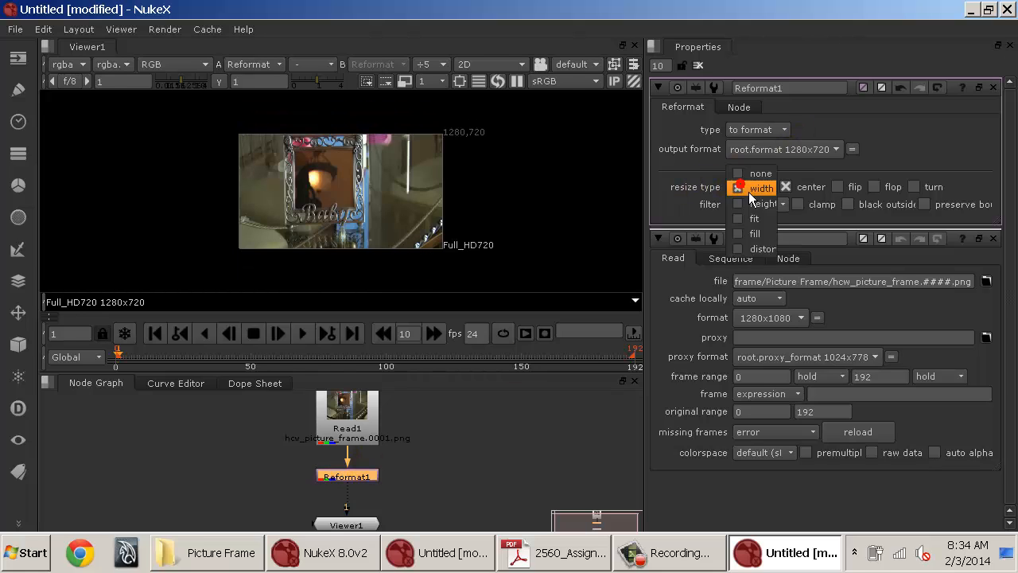
{"action": "left_click", "coordinate": [761, 253]}
{"action": "key", "text": "d"}
{"action": "key", "text": "d"}
{"action": "key", "text": "d"}
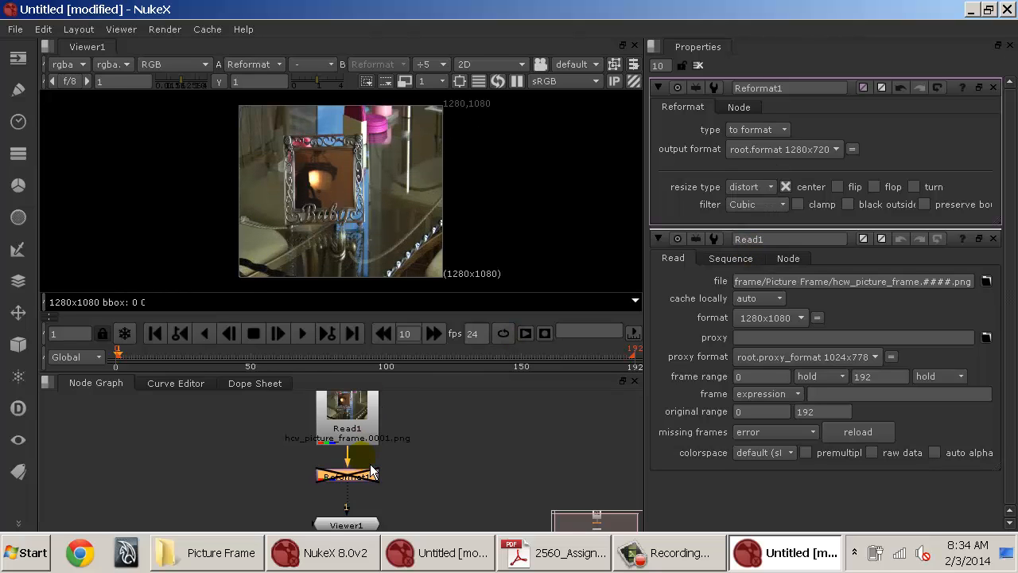
{"action": "key", "text": "d"}
{"action": "key", "text": "d"}
{"action": "key", "text": "d"}
{"action": "key", "text": "d"}
{"action": "key", "text": "d"}
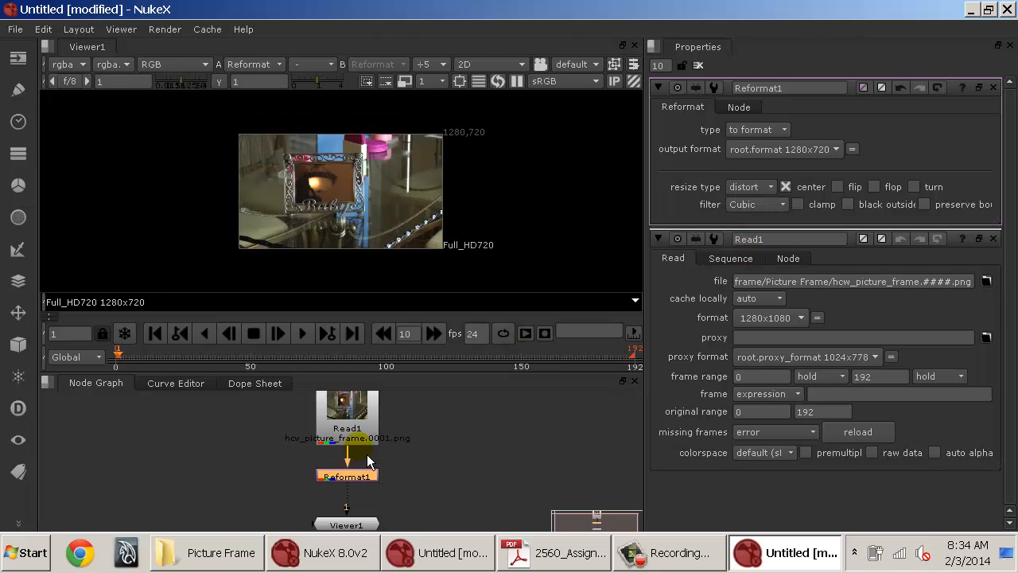
{"action": "key", "text": "d"}
{"action": "key", "text": "d"}
{"action": "key", "text": "d"}
{"action": "key", "text": "d"}
{"action": "left_click", "coordinate": [700, 65]}
{"action": "left_click", "coordinate": [504, 411]}
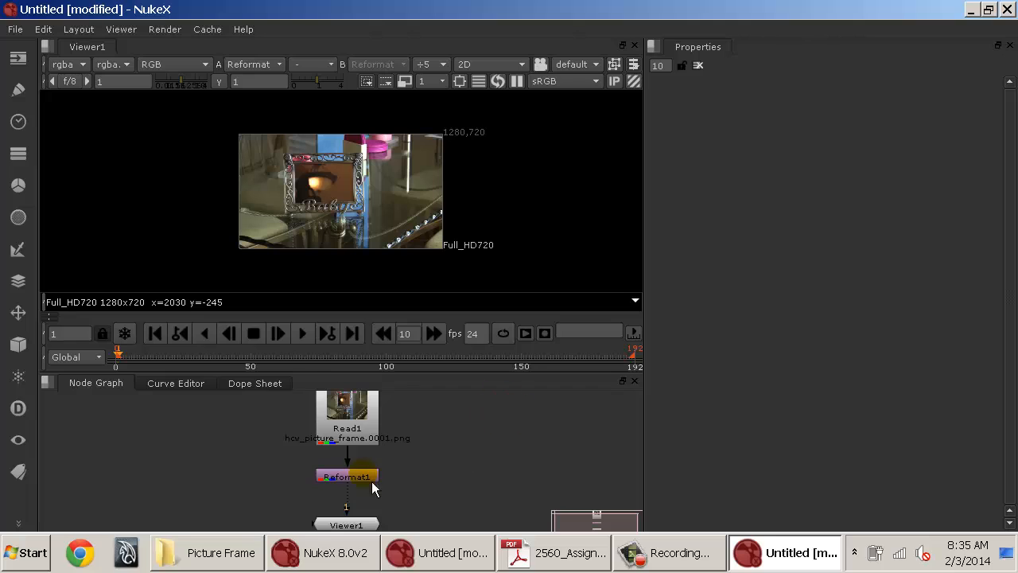
Reposition the Read1 and Reformat1 nodes higher in the node graph.
{"action": "mouse_move", "coordinate": [364, 480]}
{"action": "left_mouse_down"}
{"action": "mouse_move", "coordinate": [364, 450]}
{"action": "mouse_move", "coordinate": [368, 470]}
{"action": "left_mouse_up"}
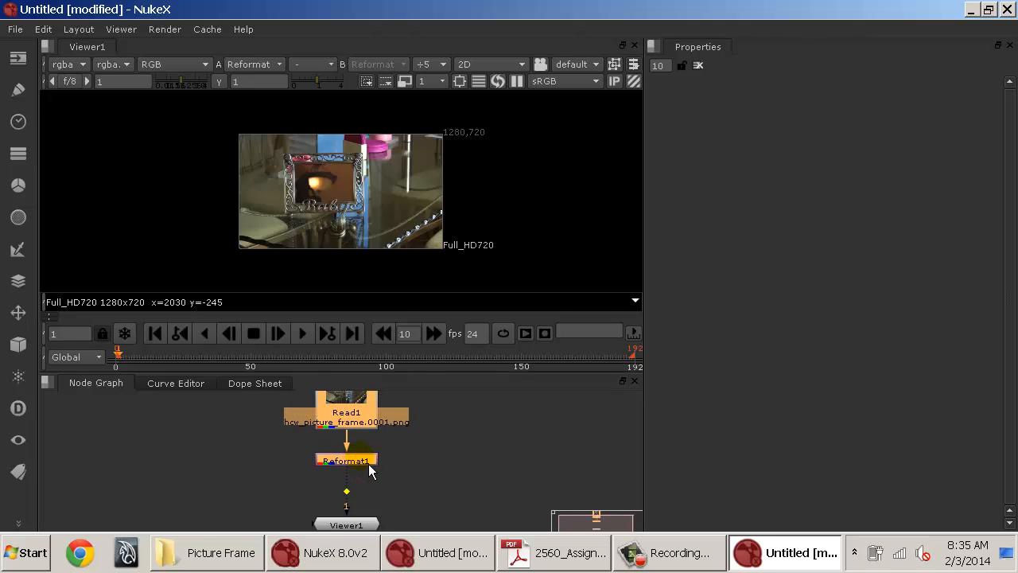
{"action": "left_click", "coordinate": [406, 471]}
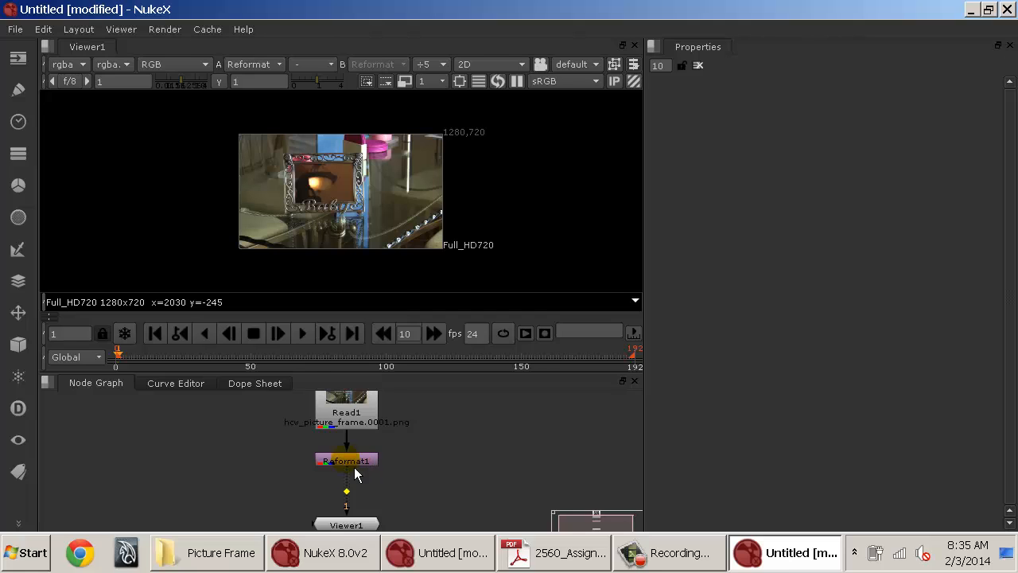
{"action": "mouse_move", "coordinate": [340, 473]}
{"action": "left_mouse_down"}
{"action": "mouse_move", "coordinate": [531, 476]}
{"action": "mouse_move", "coordinate": [341, 461]}
{"action": "left_mouse_up"}
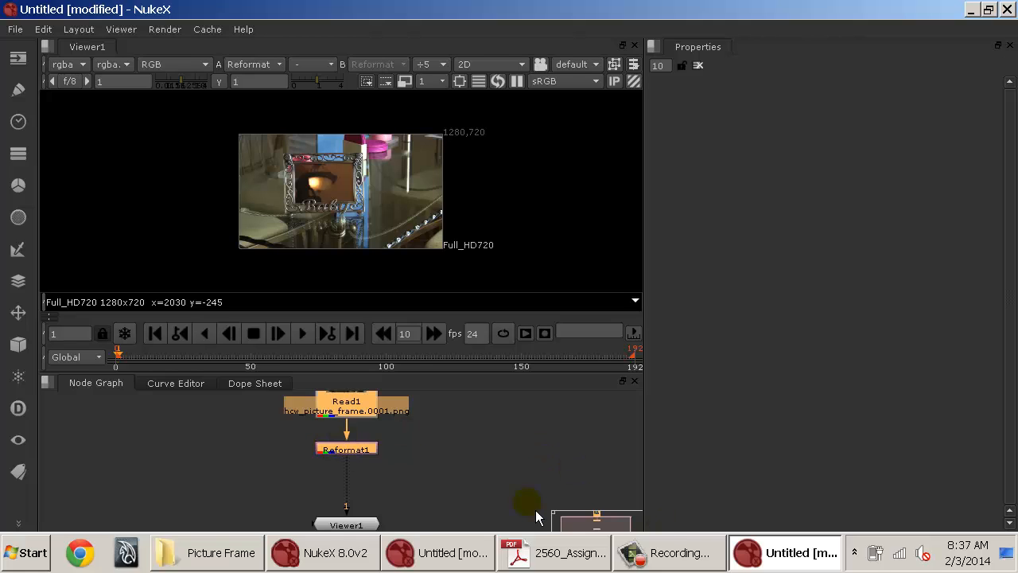
{"action": "left_click", "coordinate": [360, 494]}
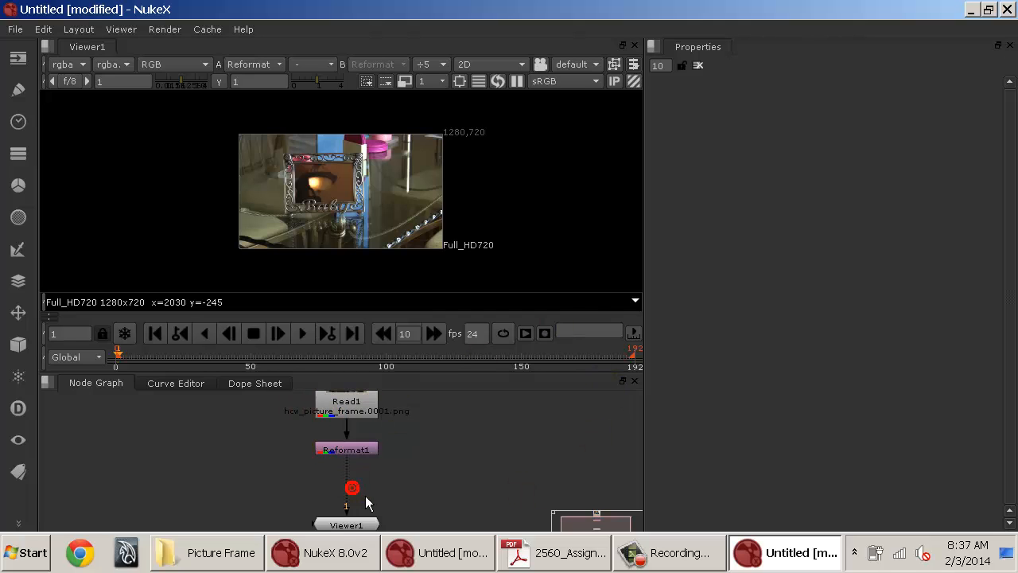
{"action": "left_click_drag", "start_coordinate": [356, 451], "coordinate": [362, 427]}
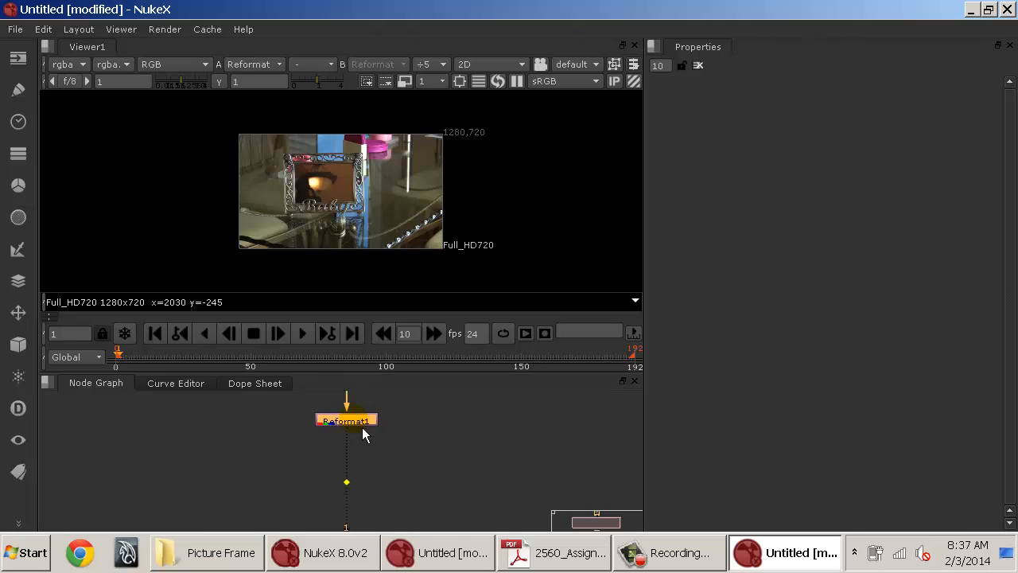
{"action": "left_click", "coordinate": [436, 475]}
{"action": "left_click_drag", "start_coordinate": [456, 516], "coordinate": [464, 462]}
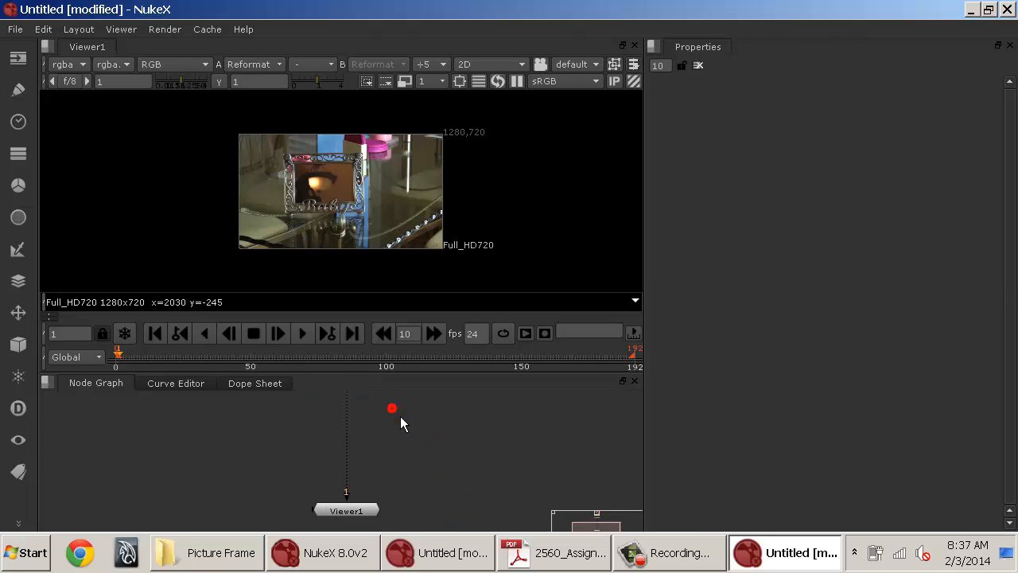
{"action": "left_click_drag", "start_coordinate": [400, 424], "coordinate": [396, 469]}
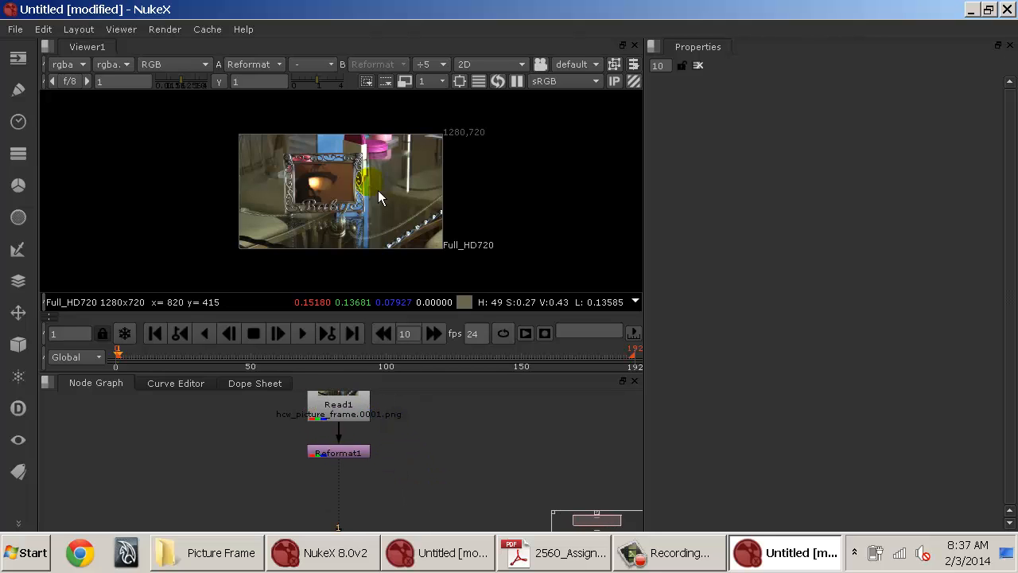
Add a CheckerBoard node beside the Reformat node in the node graph.
{"action": "scroll", "coordinate": [306, 171], "scroll_direction": "up", "scroll_amount": 3}
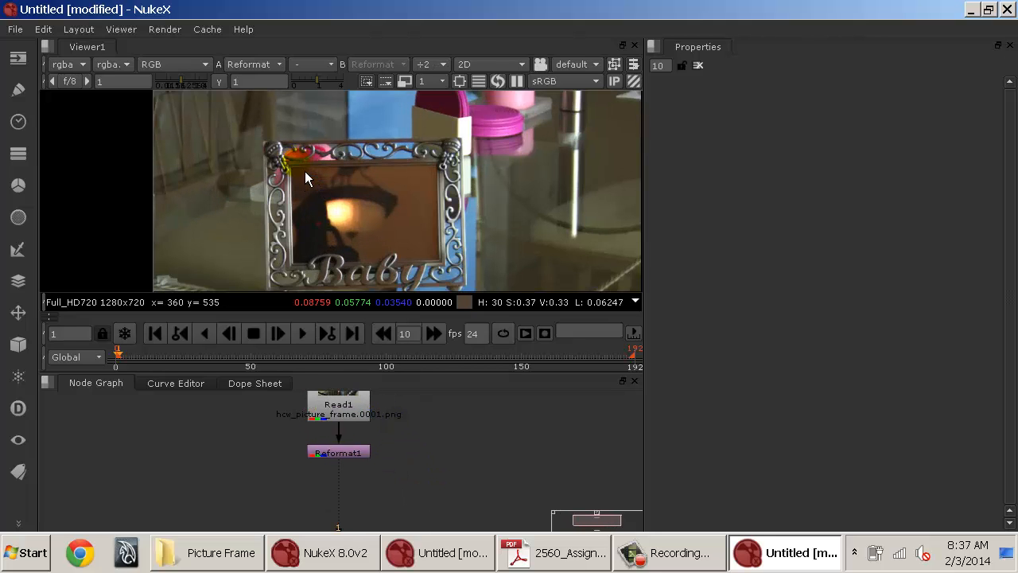
{"action": "scroll", "coordinate": [324, 228], "scroll_direction": "down", "scroll_amount": 1}
{"action": "left_click_drag", "start_coordinate": [337, 226], "coordinate": [322, 199]}
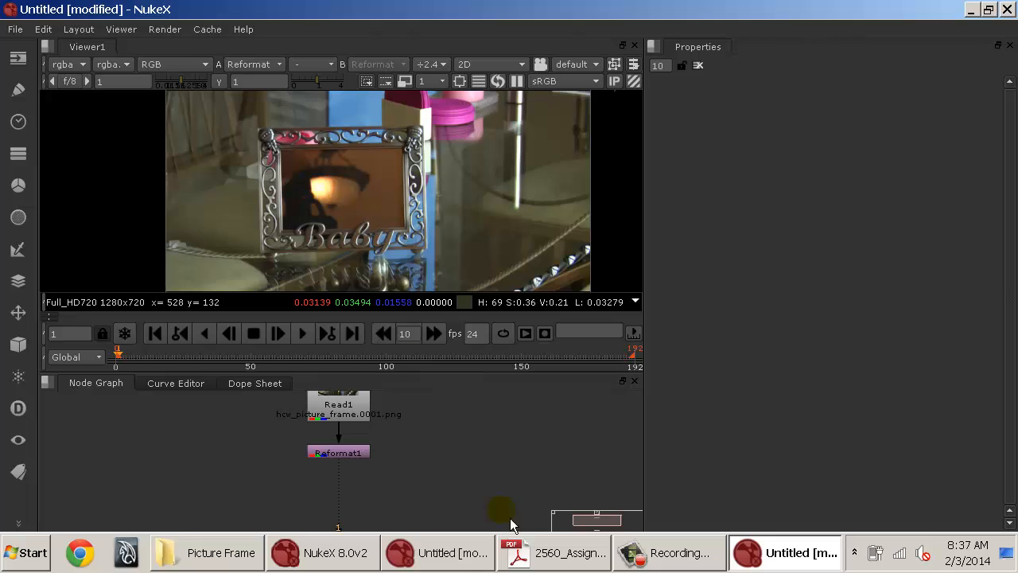
{"action": "key", "text": "Tab"}
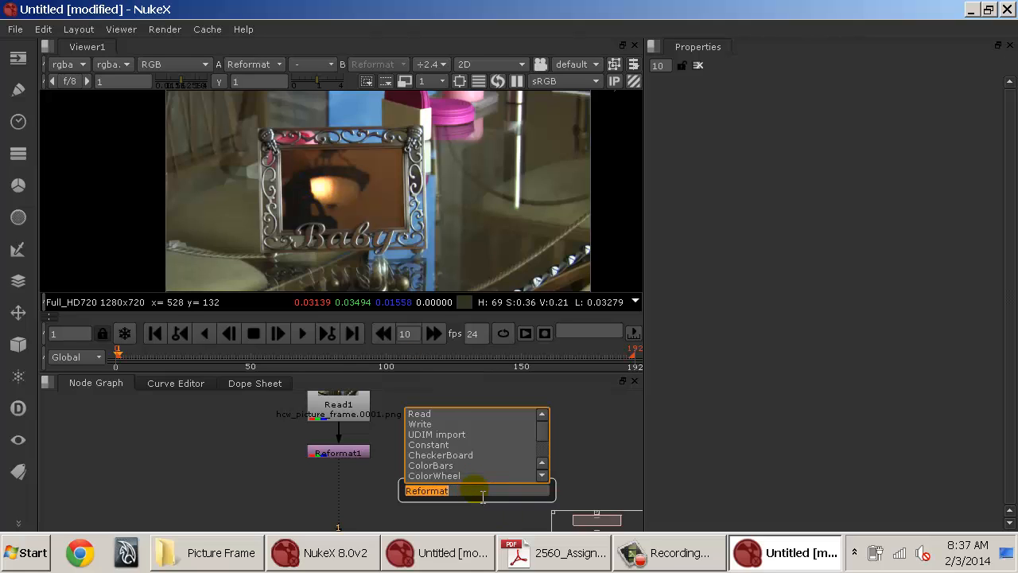
{"action": "type", "text": "checkerBoard"}
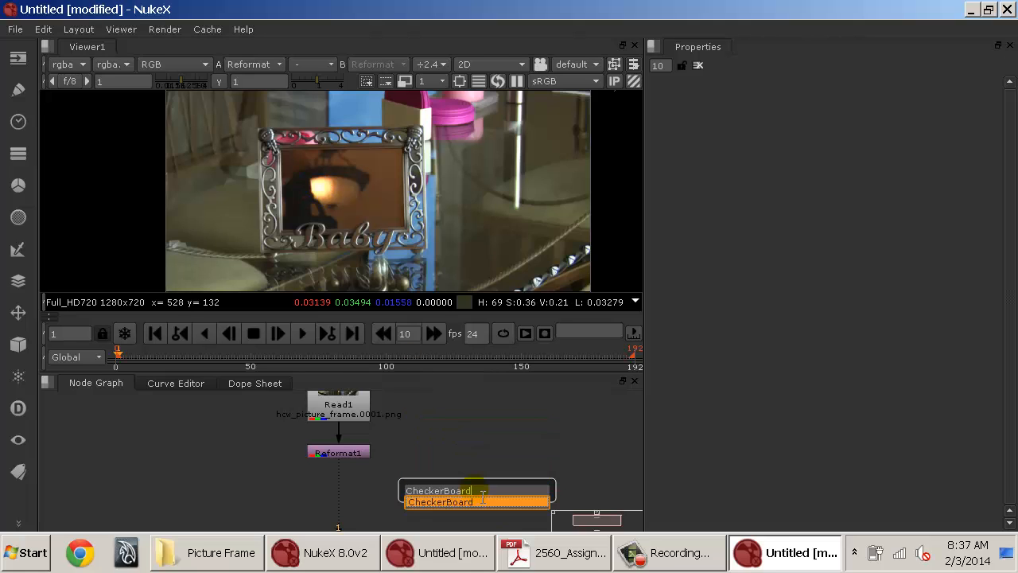
{"action": "left_click", "coordinate": [482, 501]}
{"action": "left_click_drag", "start_coordinate": [480, 500], "coordinate": [451, 440]}
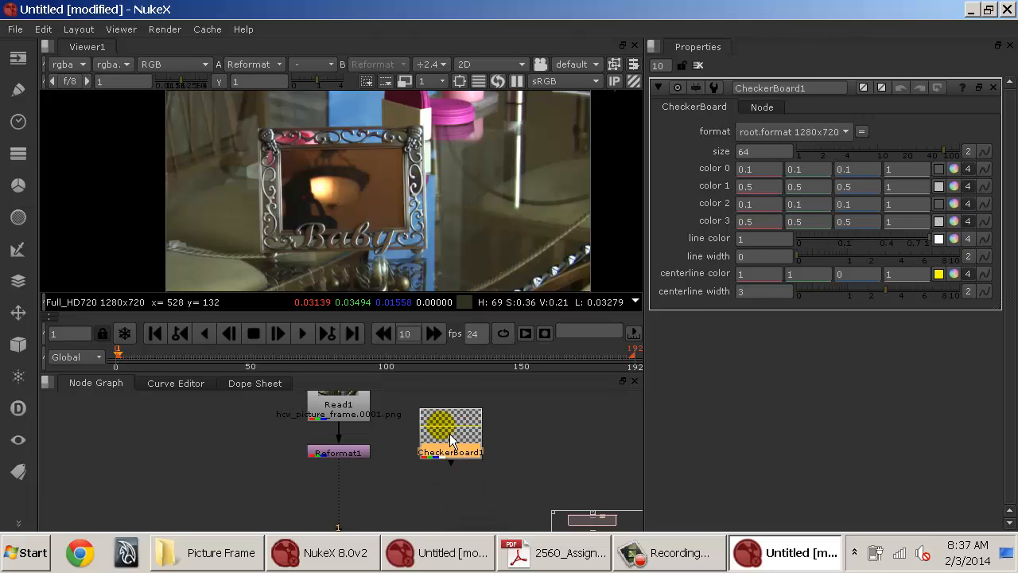
Merge the CheckerBoard over the Reformat output and view the Merge node.
{"action": "key", "text": "m"}
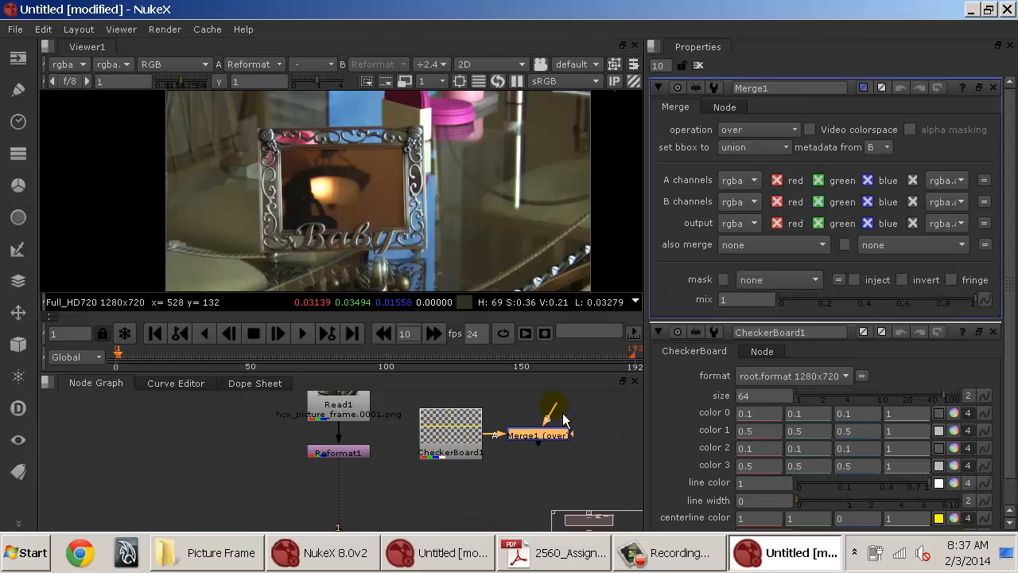
{"action": "left_click_drag", "start_coordinate": [563, 419], "coordinate": [342, 438]}
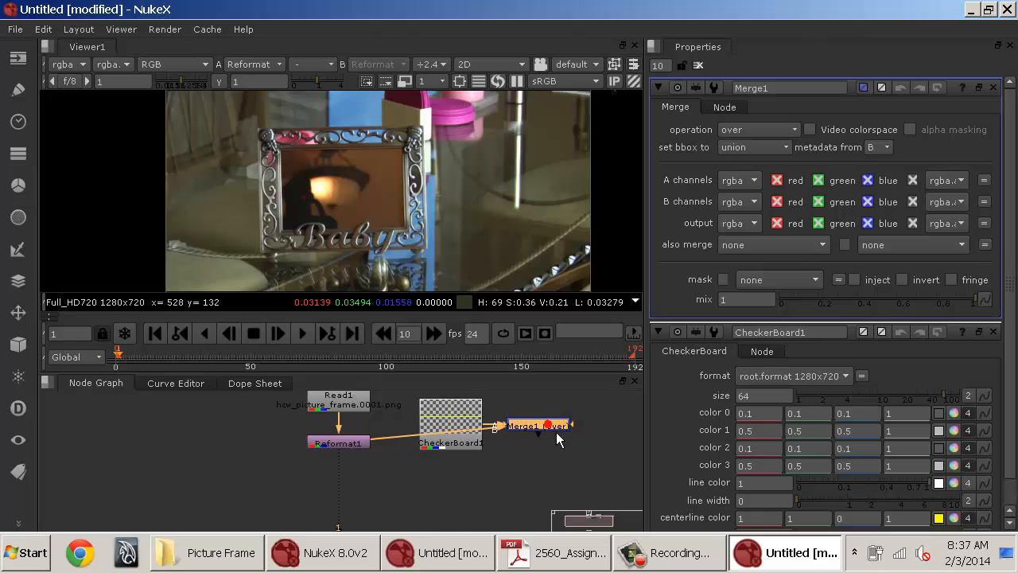
{"action": "left_click_drag", "start_coordinate": [559, 439], "coordinate": [414, 501]}
{"action": "key", "text": "1"}
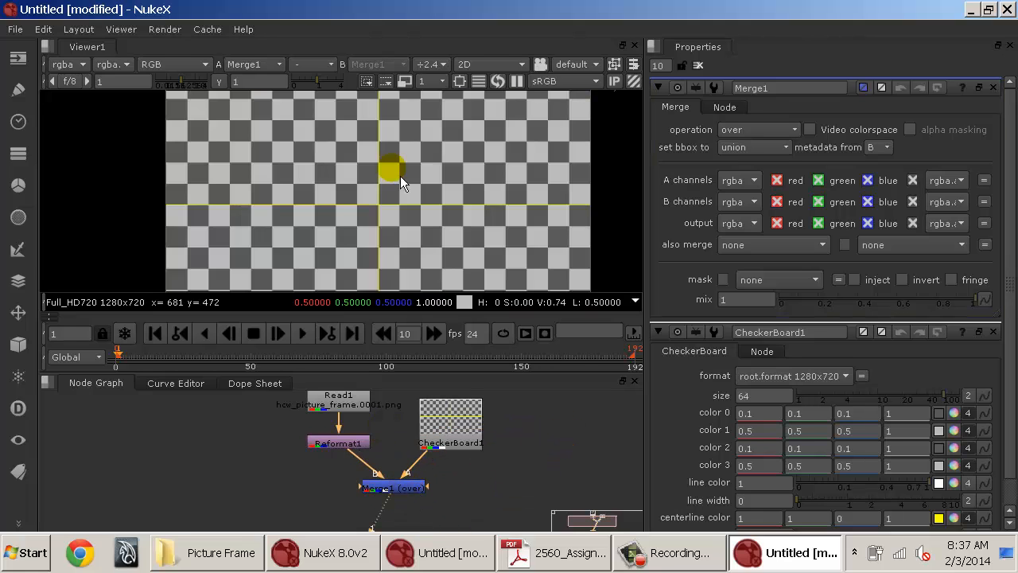
Insert a Transform node between the CheckerBoard and the Merge's A input.
{"action": "scroll", "coordinate": [392, 155], "scroll_direction": "down", "scroll_amount": 3}
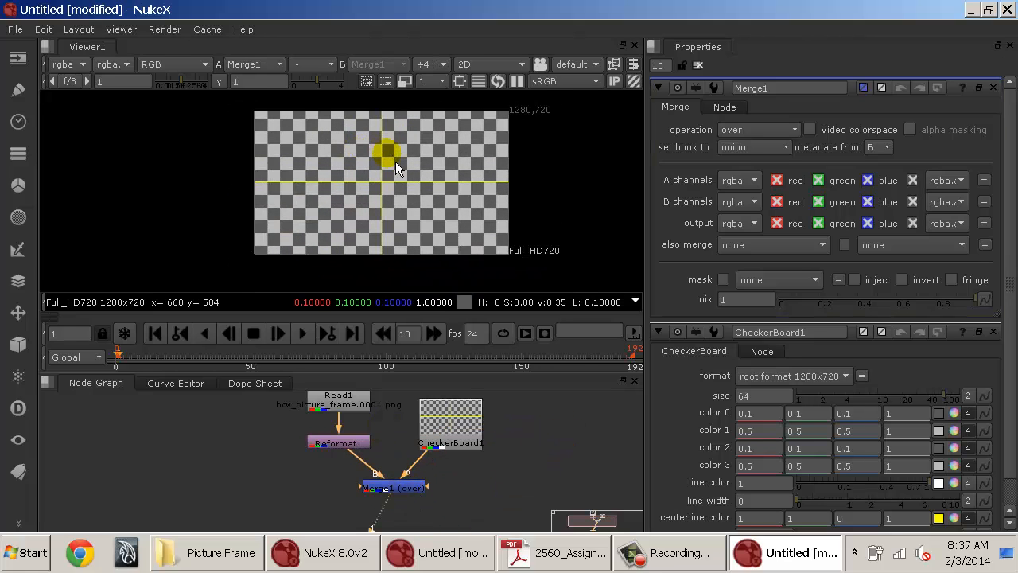
{"action": "left_click_drag", "start_coordinate": [469, 440], "coordinate": [470, 423]}
{"action": "left_click_drag", "start_coordinate": [510, 461], "coordinate": [440, 486]}
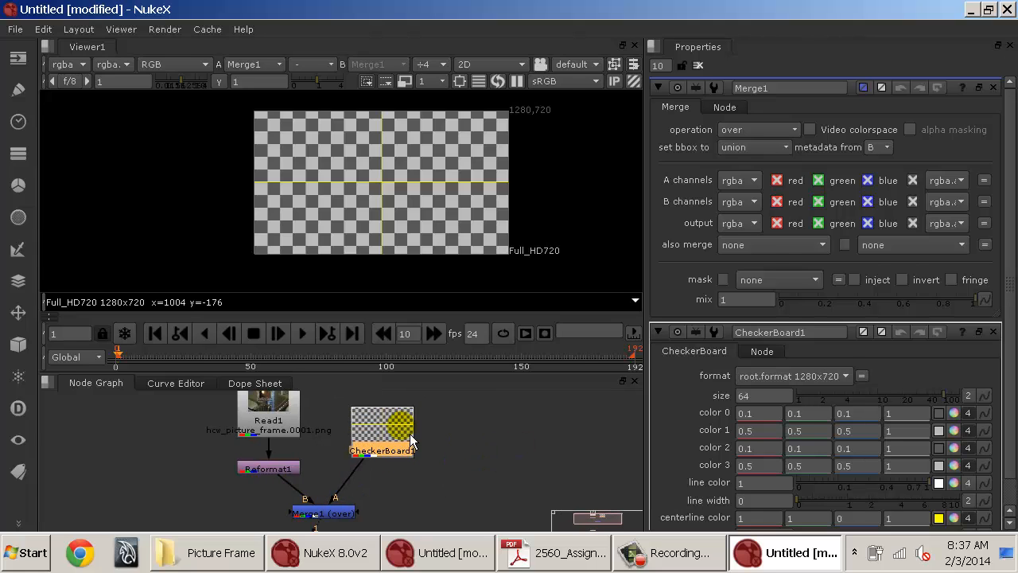
{"action": "key", "text": "t"}
{"action": "key", "text": "ctrl+z"}
{"action": "key", "text": "Tab"}
{"action": "type", "text": "tran"}
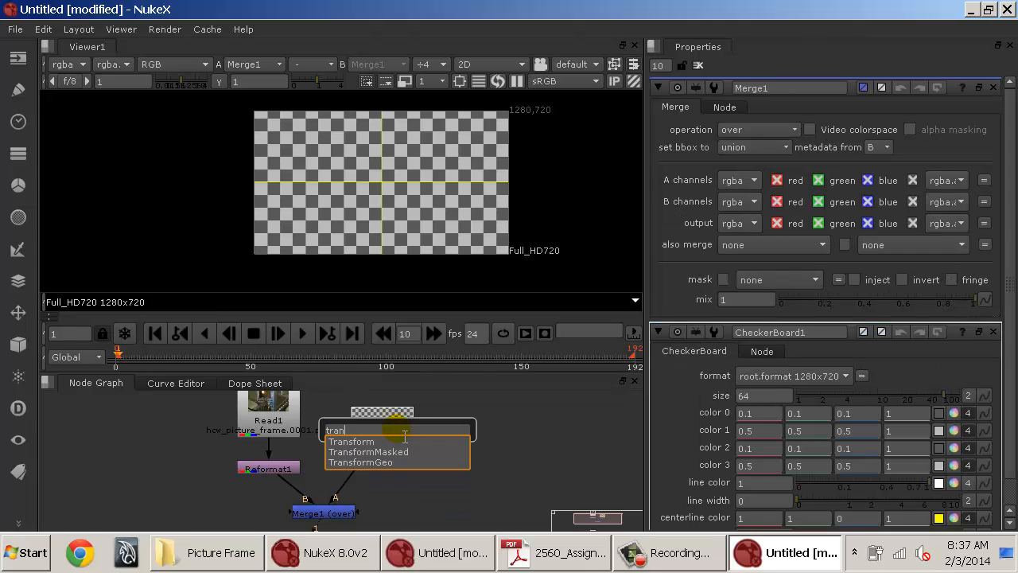
{"action": "key", "text": "Return"}
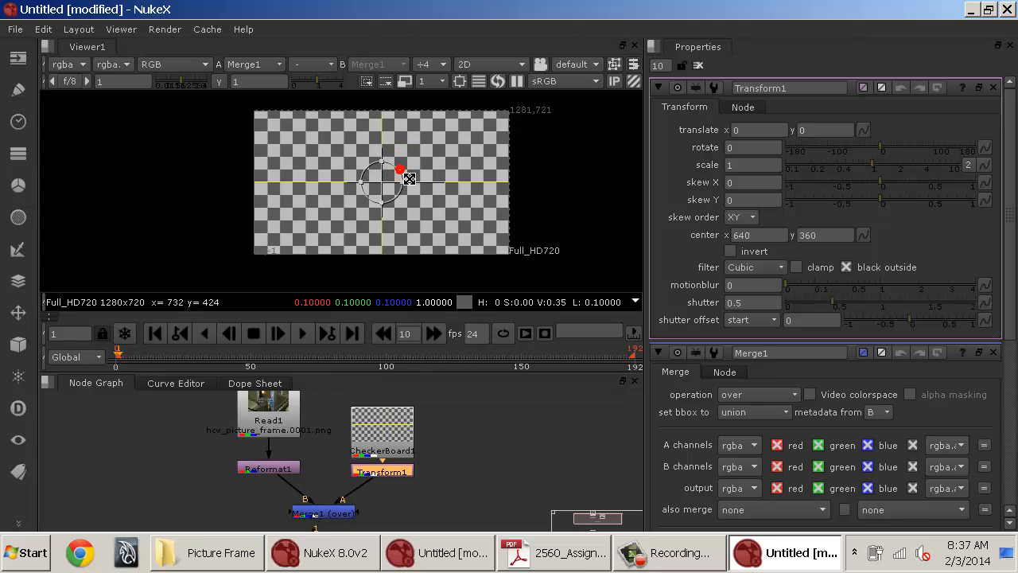
Move and scale the checkerboard into the picture frame, about translate -110, 62 and scale 0.368.
{"action": "left_click_drag", "start_coordinate": [402, 170], "coordinate": [346, 166]}
{"action": "scroll", "coordinate": [389, 180], "scroll_direction": "up", "scroll_amount": 3}
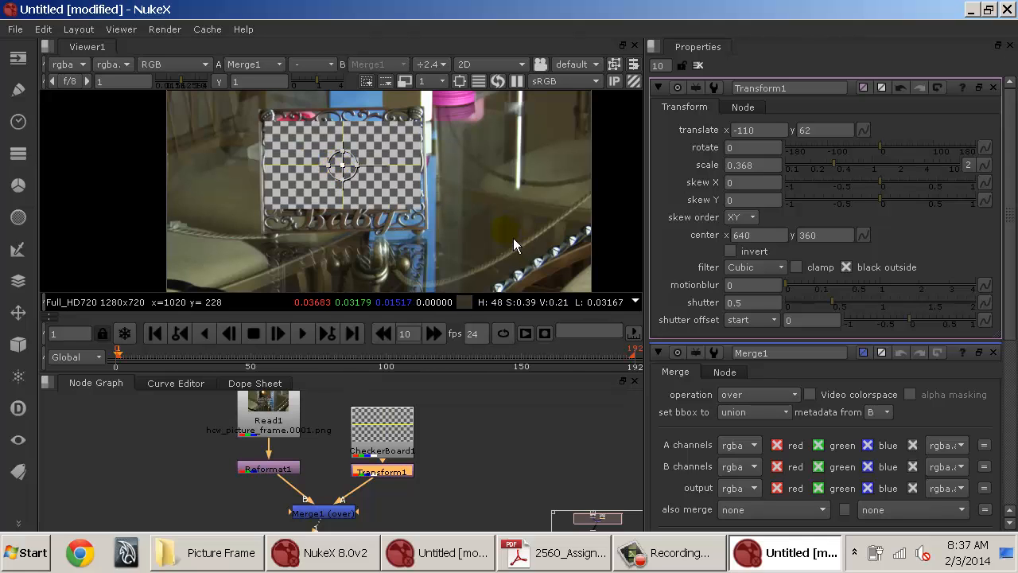
Scrub the timeline to check the checkerboard placement on later frames.
{"action": "left_click_drag", "start_coordinate": [140, 354], "coordinate": [443, 360]}
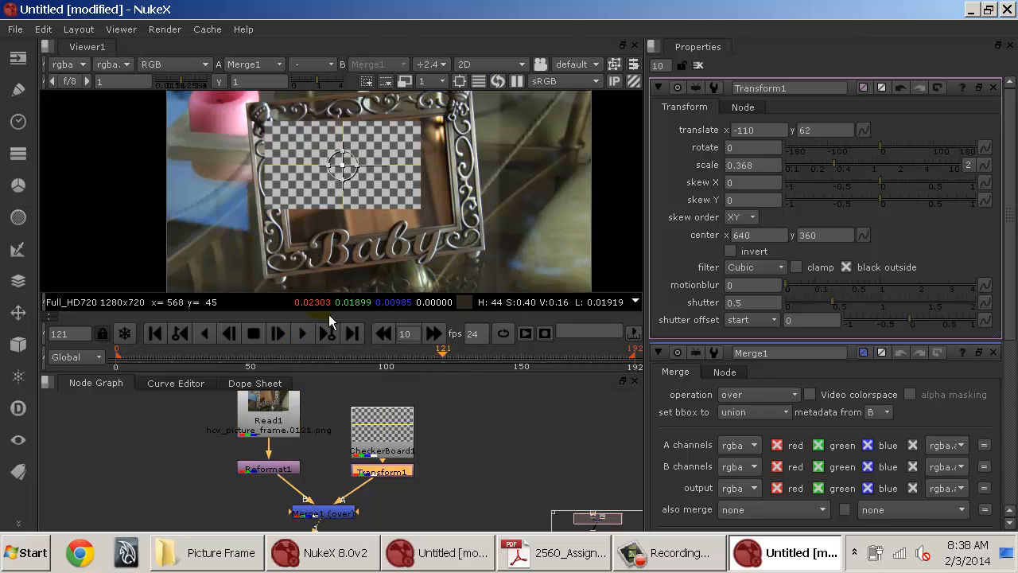
{"action": "left_click_drag", "start_coordinate": [211, 357], "coordinate": [446, 360]}
{"action": "left_click_drag", "start_coordinate": [364, 372], "coordinate": [224, 369]}
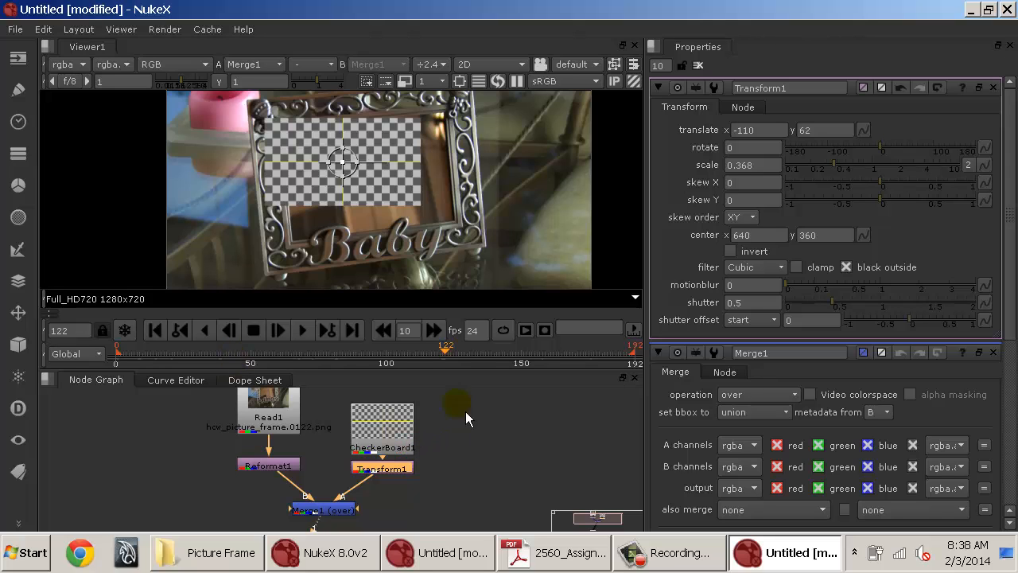
Delete the CheckerBoard, Transform and Merge nodes, leaving Read1 and Reformat1.
{"action": "left_click_drag", "start_coordinate": [337, 484], "coordinate": [441, 398]}
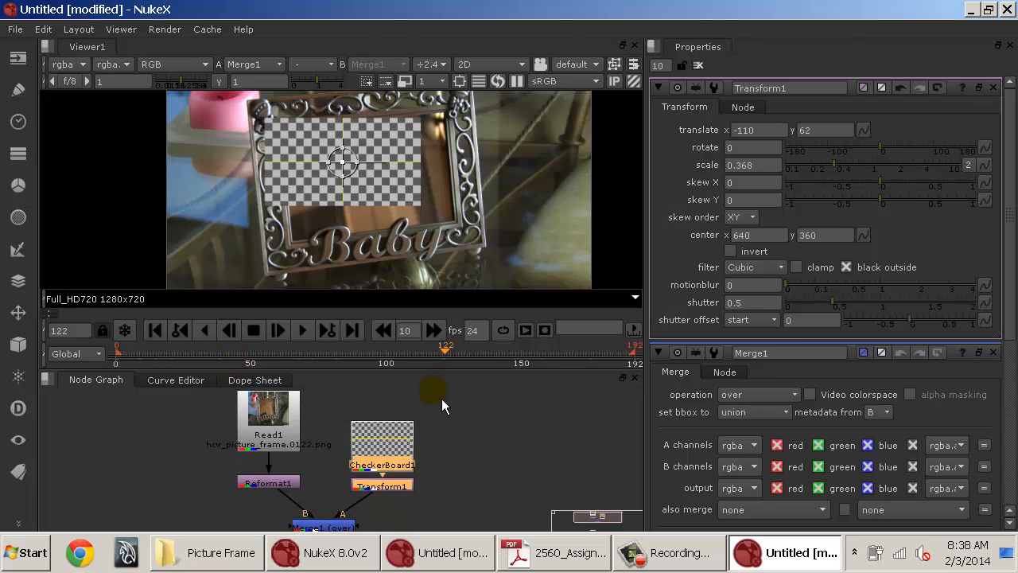
{"action": "key", "text": "Delete"}
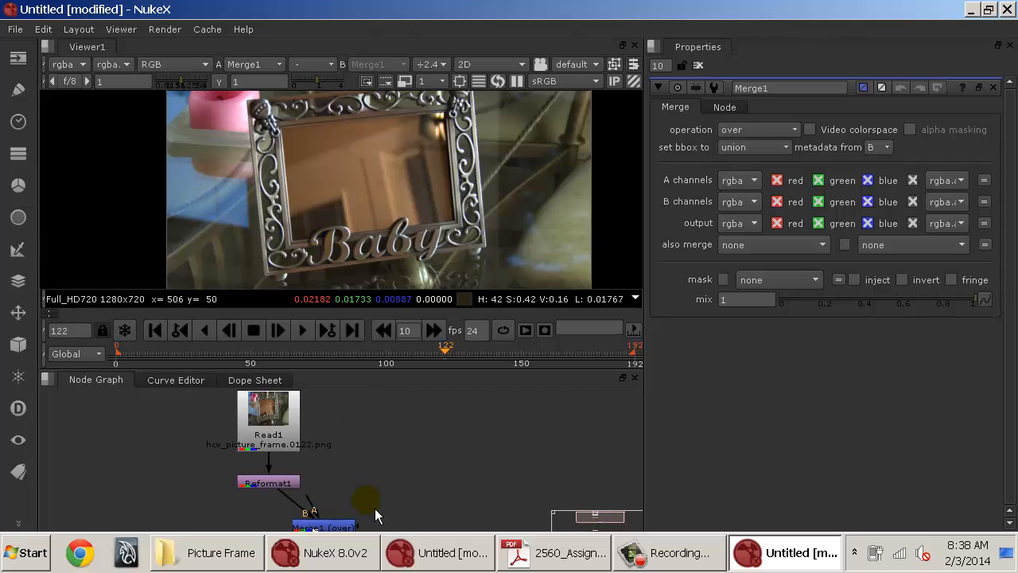
{"action": "left_click", "coordinate": [322, 525]}
{"action": "key", "text": "Delete"}
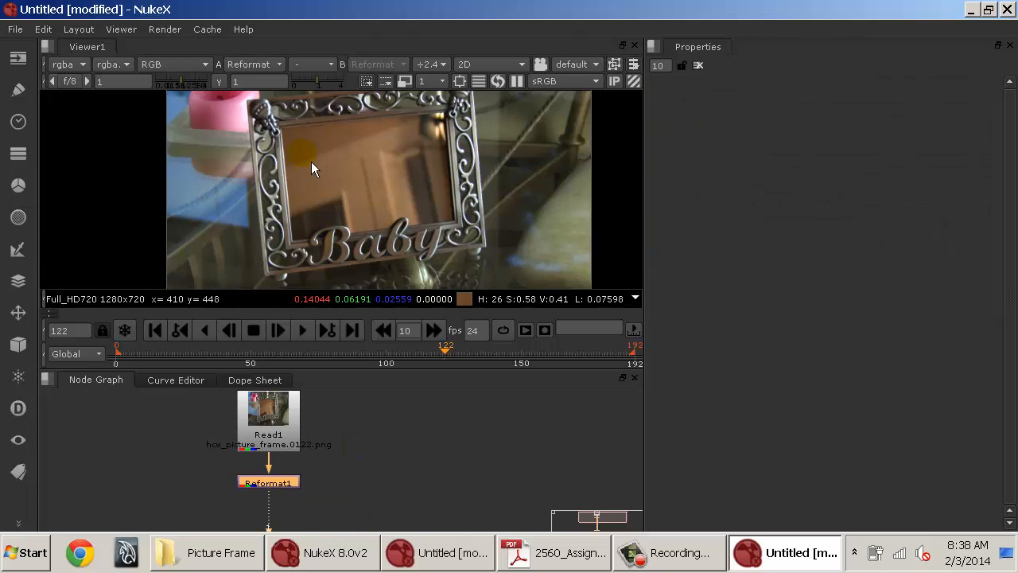
{"action": "left_click", "coordinate": [408, 496]}
{"action": "left_click_drag", "start_coordinate": [370, 490], "coordinate": [433, 440]}
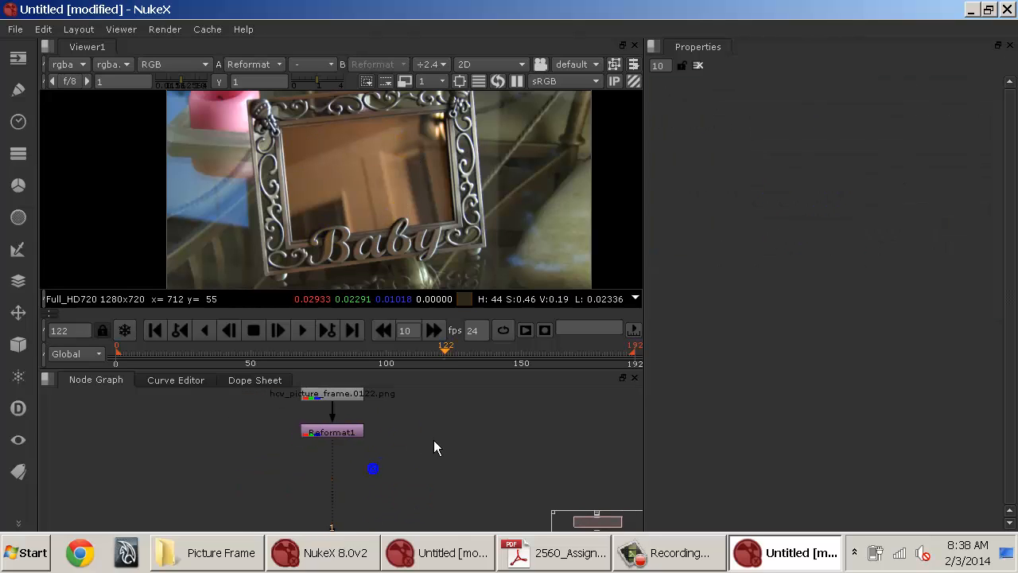
Add a Tracker node below Reformat1 and position it in the node graph.
{"action": "left_click", "coordinate": [359, 432]}
{"action": "key", "text": "Tab"}
{"action": "type", "text": "track"}
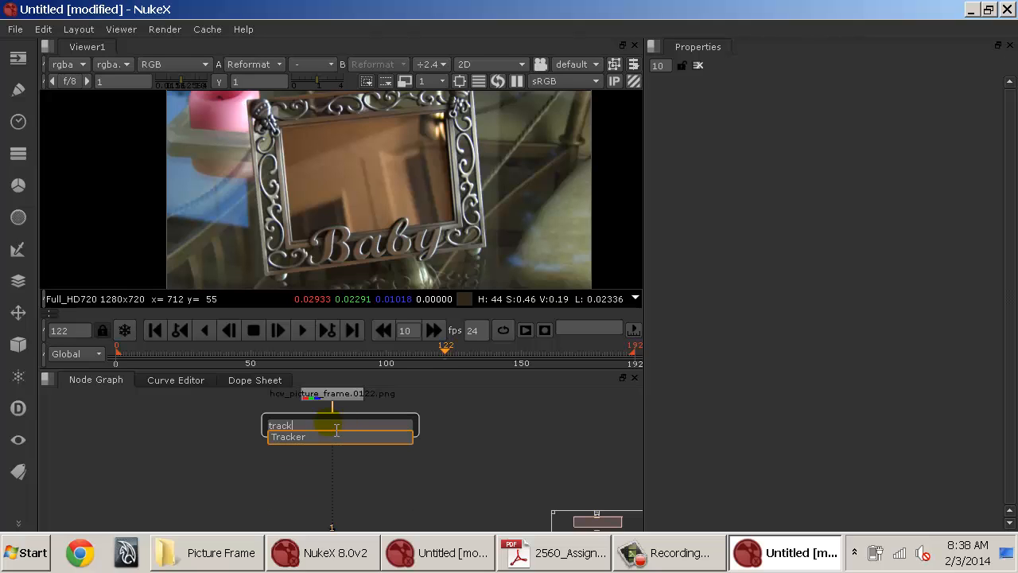
{"action": "key", "text": "Return"}
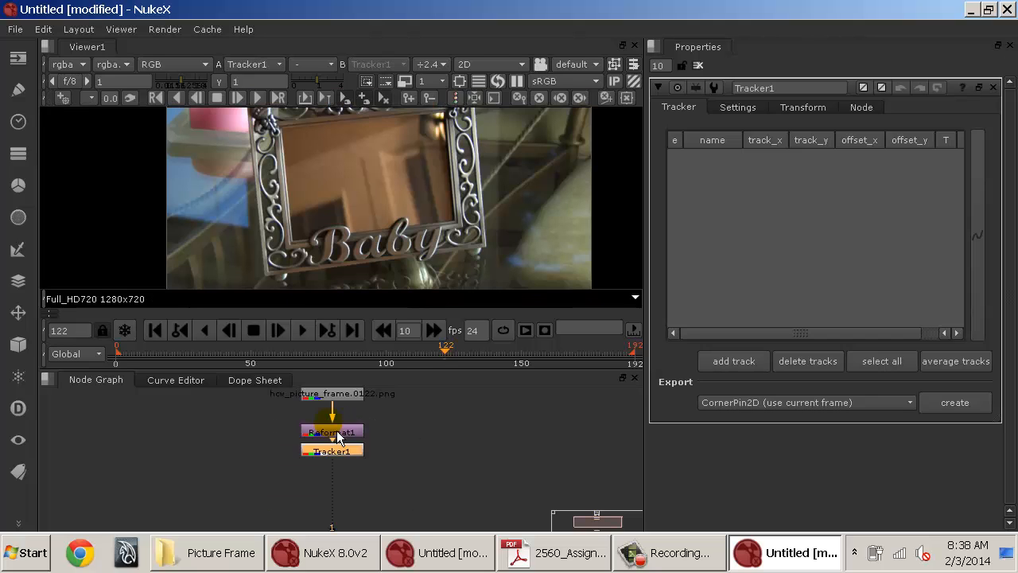
{"action": "mouse_move", "coordinate": [348, 453]}
{"action": "left_mouse_down"}
{"action": "mouse_move", "coordinate": [352, 481]}
{"action": "mouse_move", "coordinate": [225, 492]}
{"action": "mouse_move", "coordinate": [402, 492]}
{"action": "mouse_move", "coordinate": [339, 486]}
{"action": "mouse_move", "coordinate": [350, 470]}
{"action": "left_mouse_up"}
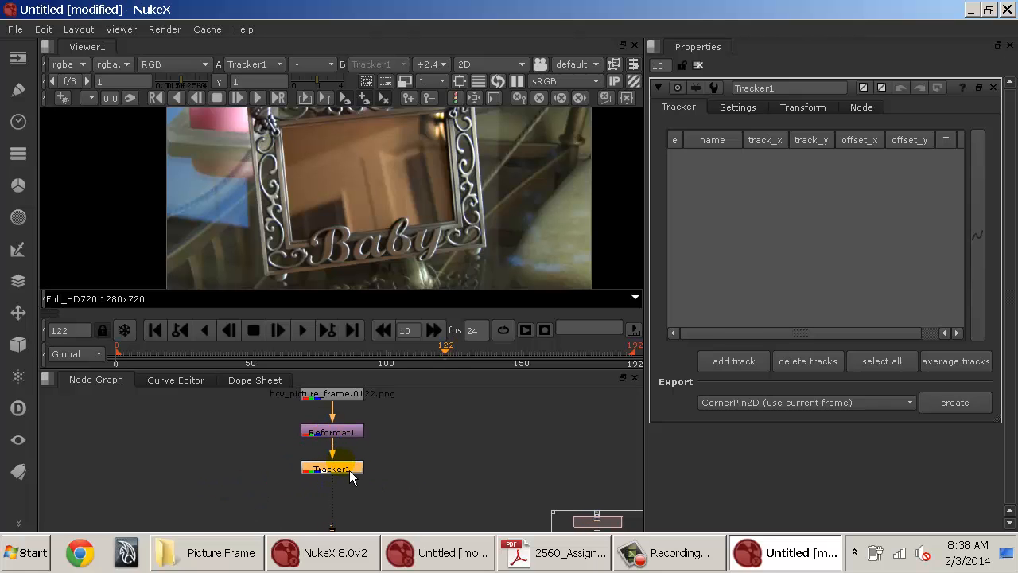
Enlarge the viewer and add a first track to Tracker1 on the picture frame.
{"action": "left_click_drag", "start_coordinate": [431, 146], "coordinate": [424, 179]}
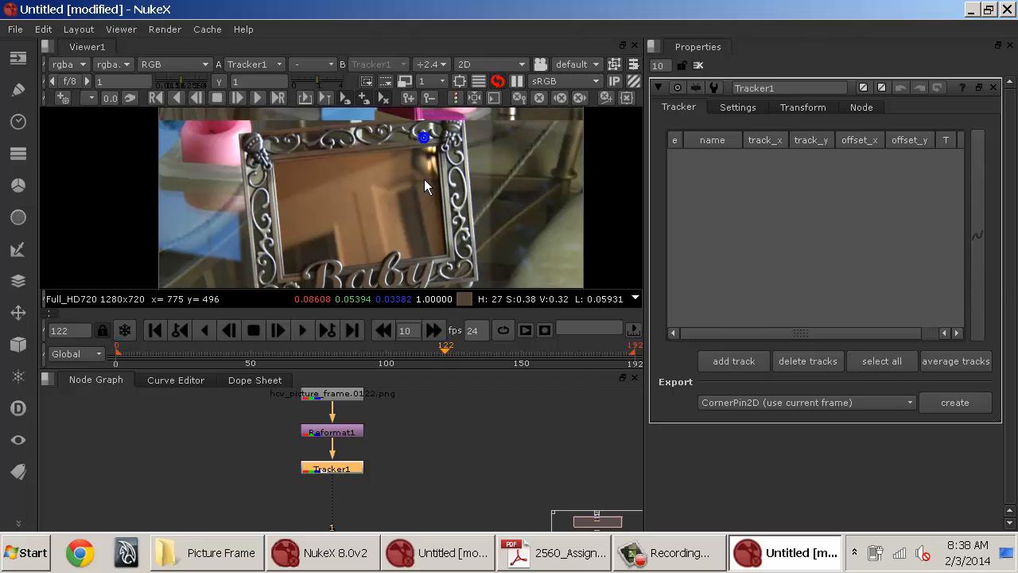
{"action": "left_click_drag", "start_coordinate": [361, 369], "coordinate": [360, 449]}
{"action": "left_click_drag", "start_coordinate": [387, 275], "coordinate": [391, 225]}
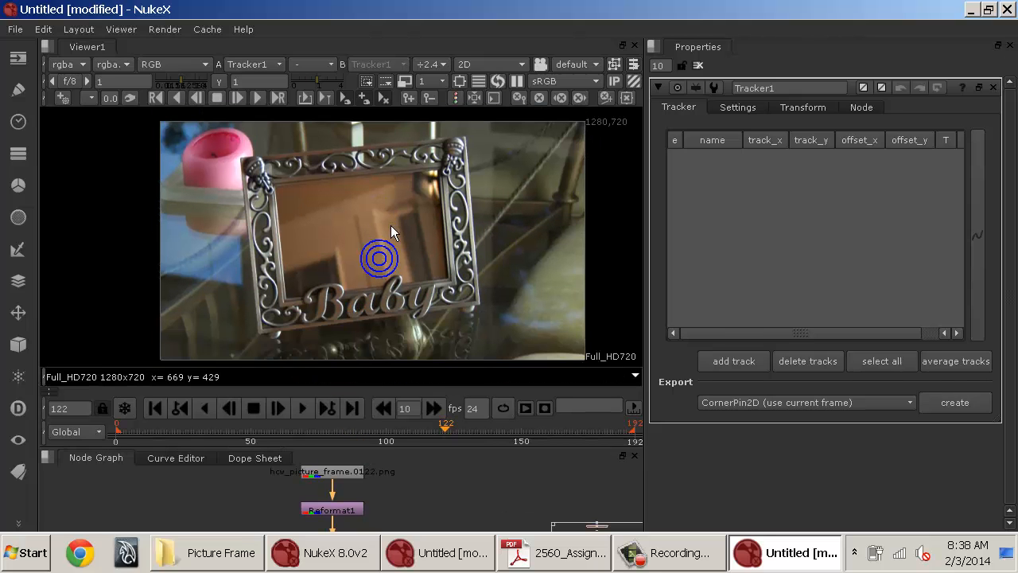
{"action": "scroll", "coordinate": [391, 225], "scroll_direction": "up", "scroll_amount": 1}
{"action": "left_click", "coordinate": [736, 193]}
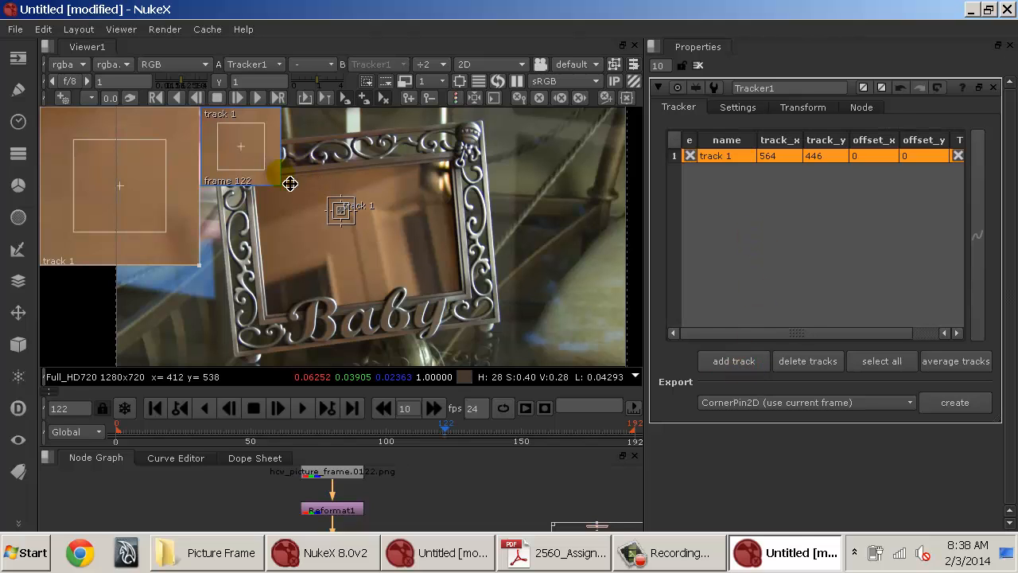
Move track 1 onto the frame's lower-left inner corner, about x 378, y 184.
{"action": "scroll", "coordinate": [344, 220], "scroll_direction": "up", "scroll_amount": 8}
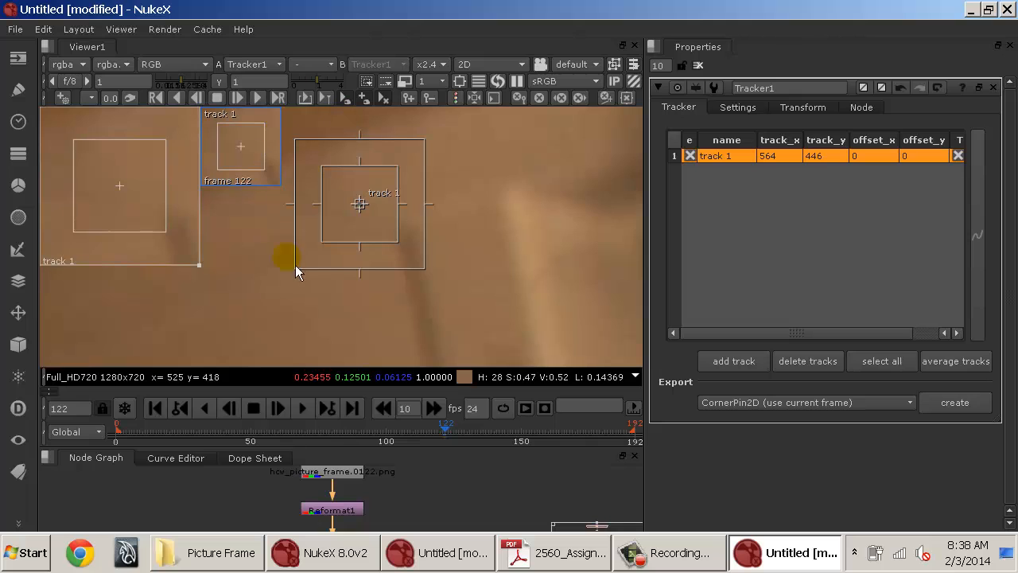
{"action": "scroll", "coordinate": [334, 204], "scroll_direction": "down", "scroll_amount": 5}
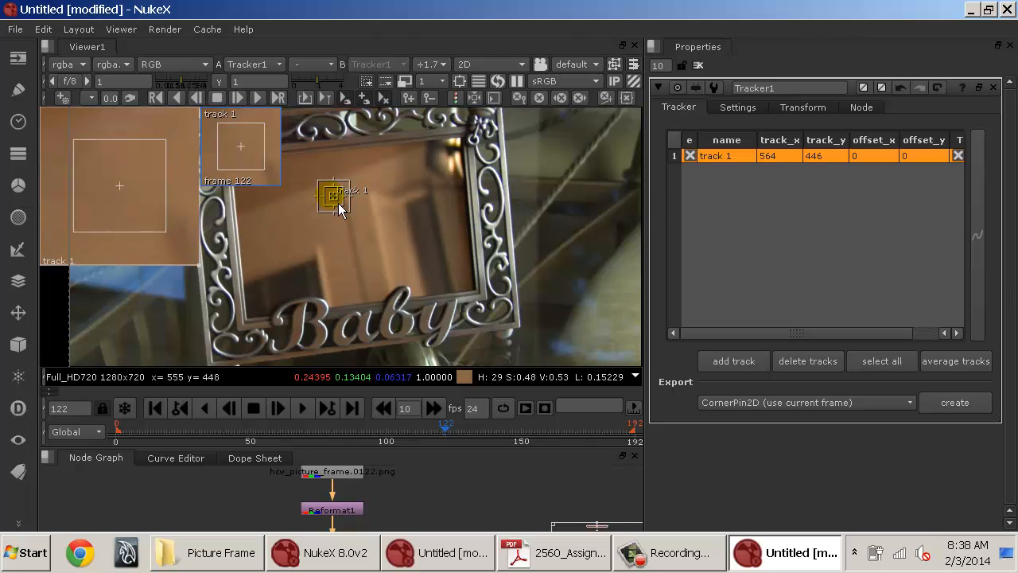
{"action": "left_click_drag", "start_coordinate": [341, 212], "coordinate": [253, 332]}
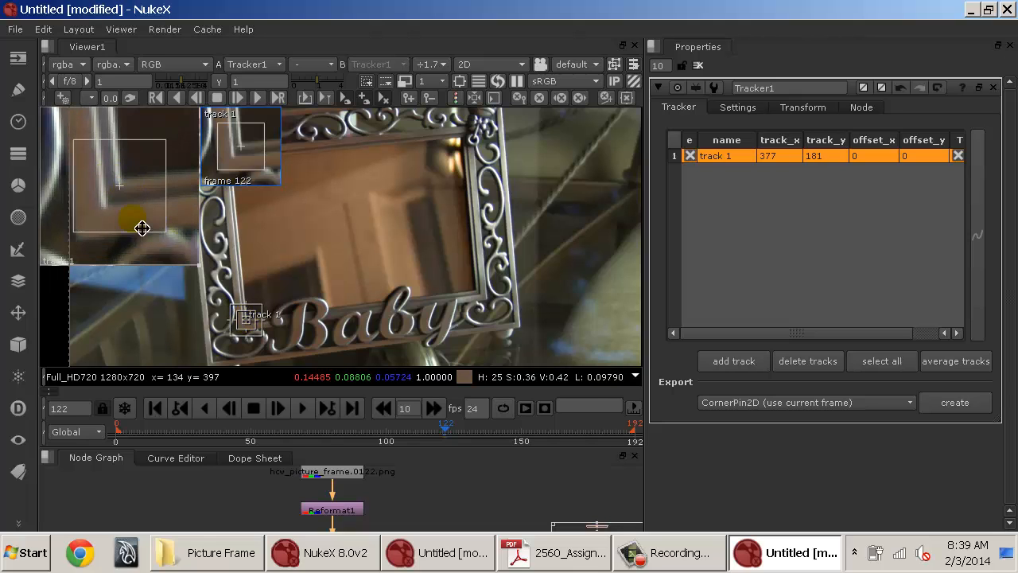
{"action": "left_click_drag", "start_coordinate": [141, 227], "coordinate": [142, 217]}
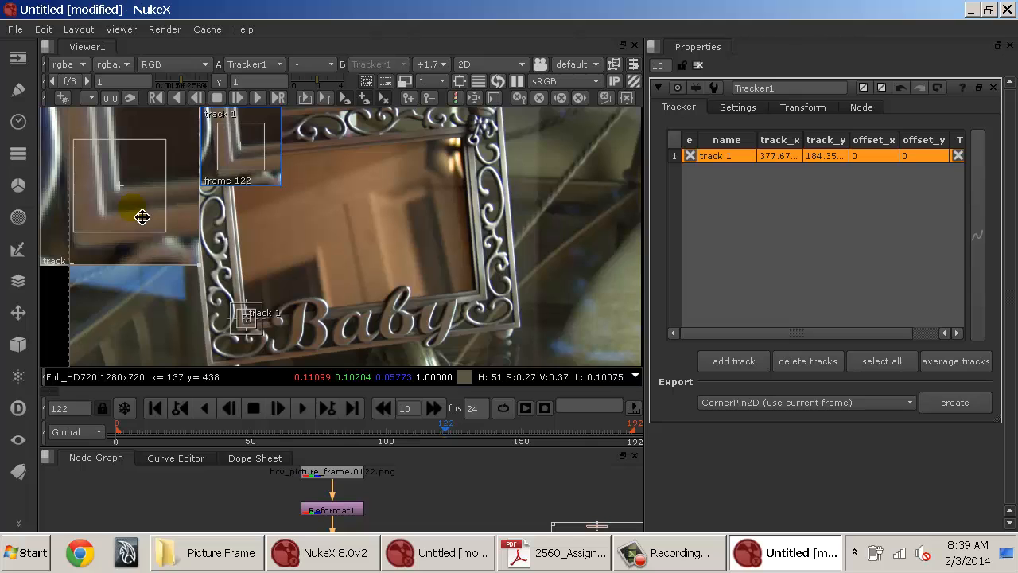
Zoom and pan around track 1 to examine its placement on the frame's corner.
{"action": "scroll", "coordinate": [268, 319], "scroll_direction": "up", "scroll_amount": 1}
{"action": "left_click_drag", "start_coordinate": [268, 324], "coordinate": [572, 132]}
{"action": "scroll", "coordinate": [402, 229], "scroll_direction": "up", "scroll_amount": 1}
{"action": "scroll", "coordinate": [510, 215], "scroll_direction": "down", "scroll_amount": 5}
{"action": "scroll", "coordinate": [510, 211], "scroll_direction": "down", "scroll_amount": 2}
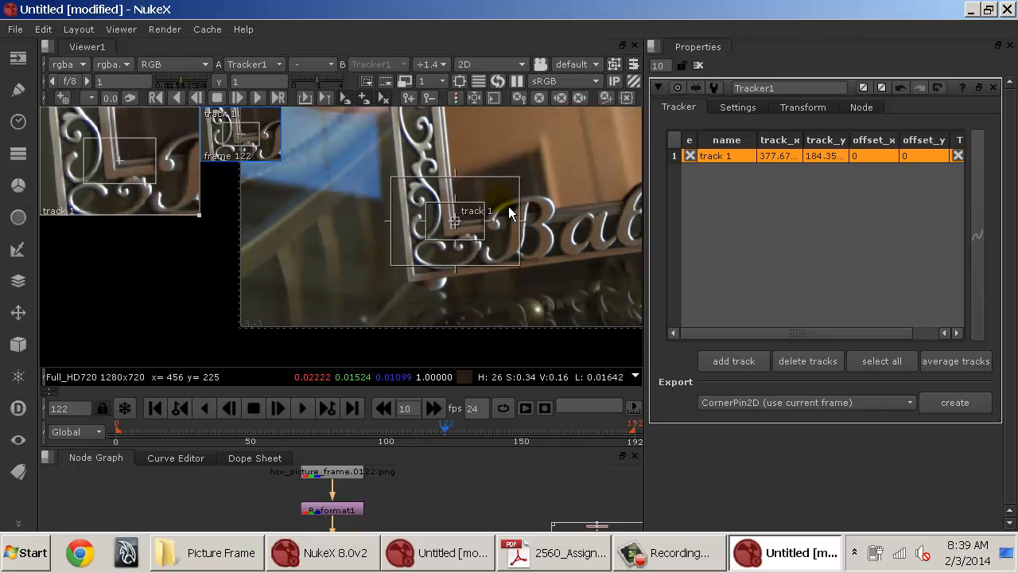
{"action": "left_click_drag", "start_coordinate": [506, 212], "coordinate": [400, 229]}
{"action": "scroll", "coordinate": [376, 233], "scroll_direction": "up", "scroll_amount": 3}
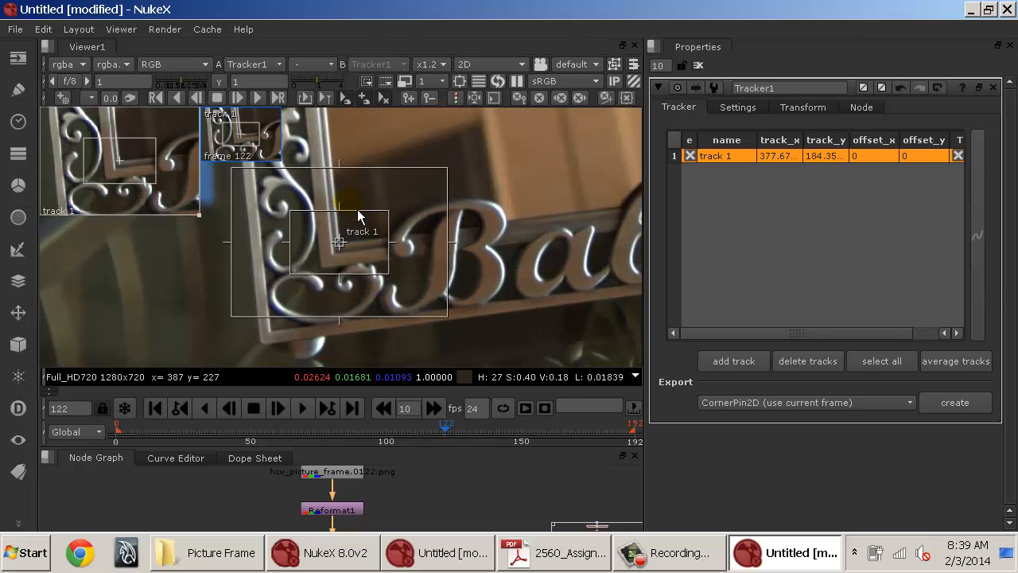
{"action": "scroll", "coordinate": [358, 210], "scroll_direction": "down", "scroll_amount": 3}
{"action": "left_click_drag", "start_coordinate": [410, 176], "coordinate": [406, 301]}
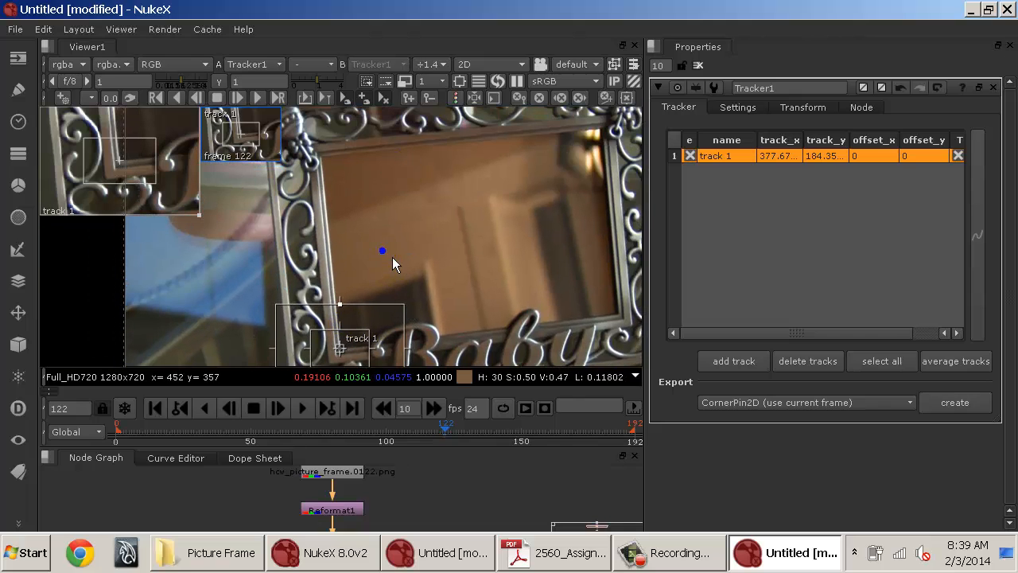
{"action": "left_click_drag", "start_coordinate": [392, 257], "coordinate": [324, 273]}
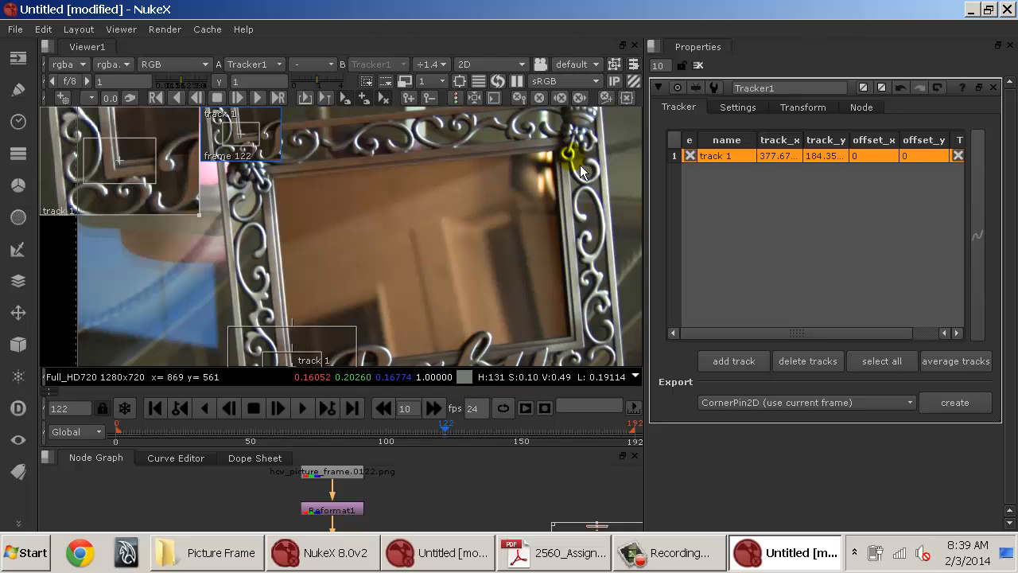
{"action": "left_click_drag", "start_coordinate": [319, 259], "coordinate": [389, 140]}
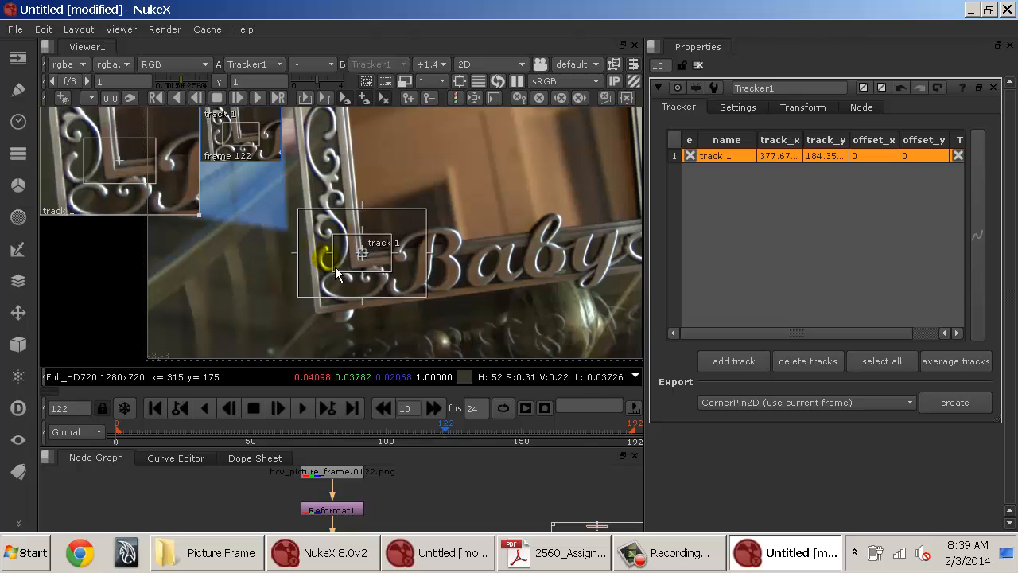
{"action": "scroll", "coordinate": [362, 257], "scroll_direction": "up", "scroll_amount": 4}
{"action": "scroll", "coordinate": [364, 260], "scroll_direction": "up", "scroll_amount": 2}
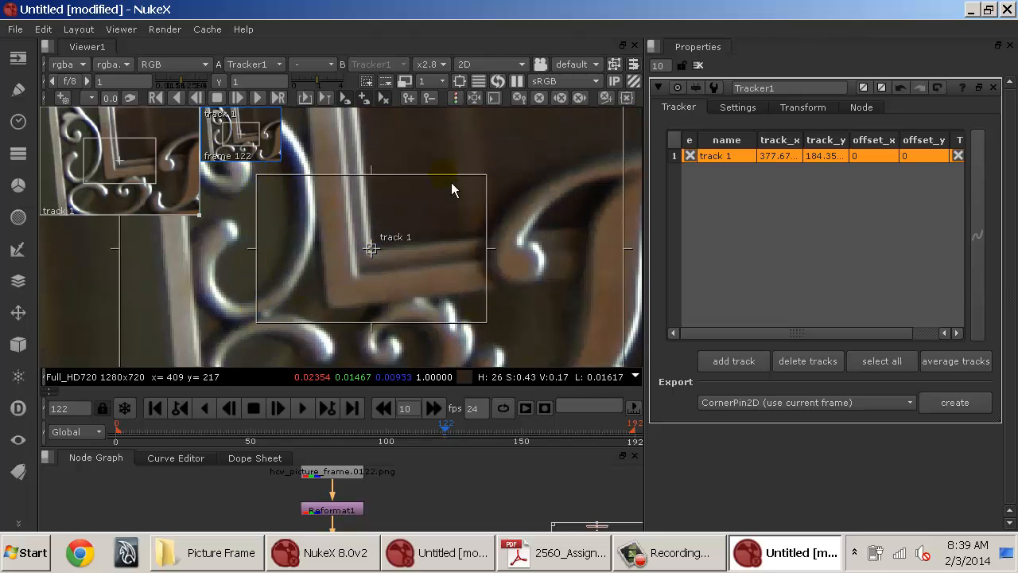
{"action": "scroll", "coordinate": [487, 230], "scroll_direction": "down", "scroll_amount": 3}
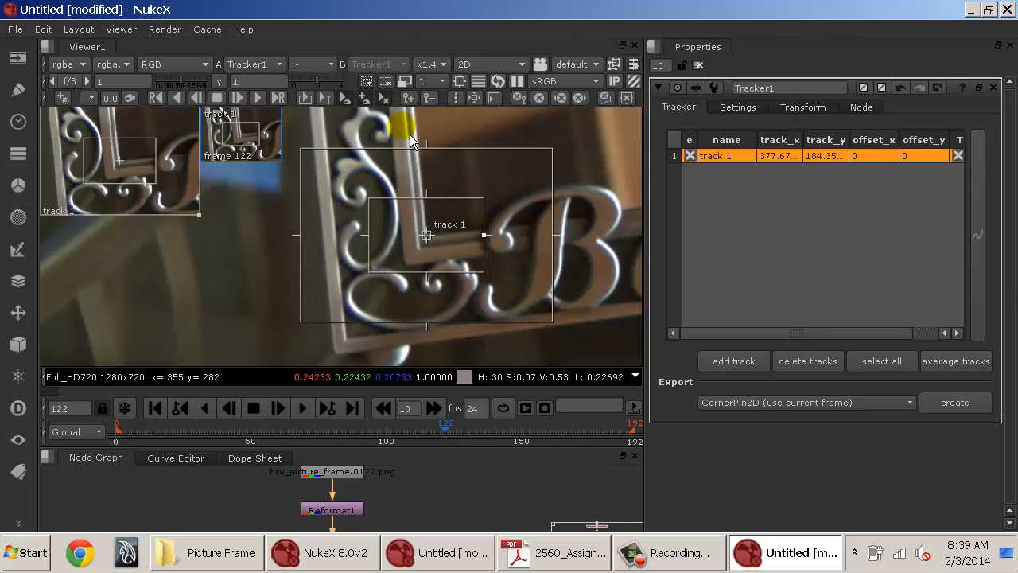
{"action": "scroll", "coordinate": [355, 197], "scroll_direction": "down", "scroll_amount": 2}
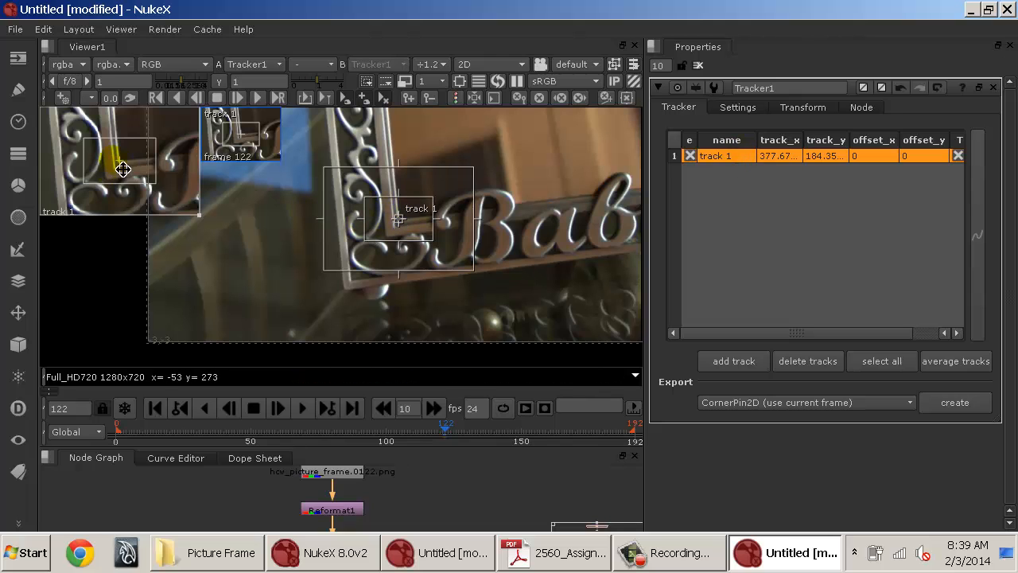
{"action": "scroll", "coordinate": [453, 224], "scroll_direction": "up", "scroll_amount": 2}
{"action": "scroll", "coordinate": [306, 232], "scroll_direction": "up", "scroll_amount": 1}
{"action": "scroll", "coordinate": [585, 271], "scroll_direction": "up", "scroll_amount": 1}
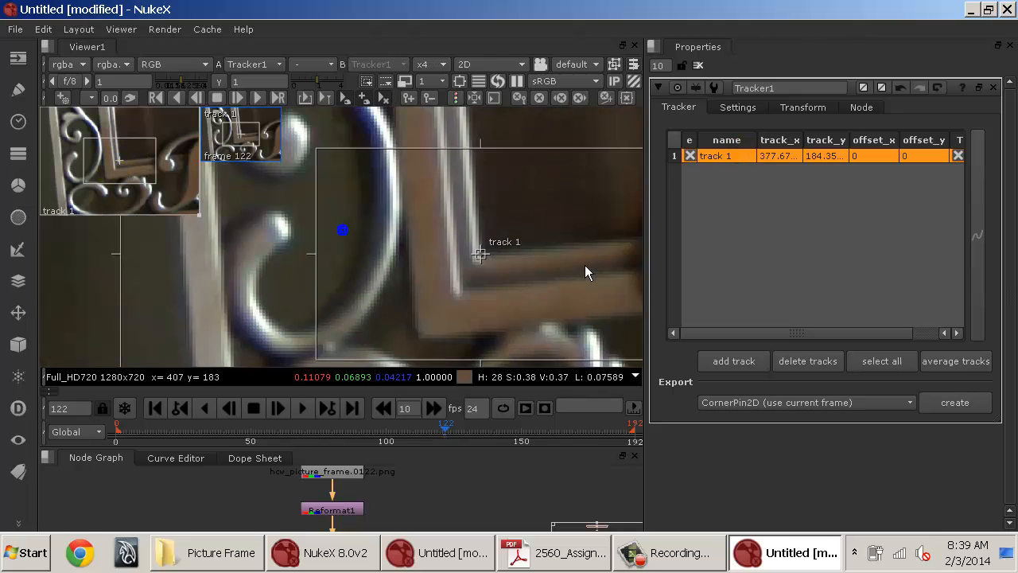
{"action": "scroll", "coordinate": [497, 259], "scroll_direction": "down", "scroll_amount": 2}
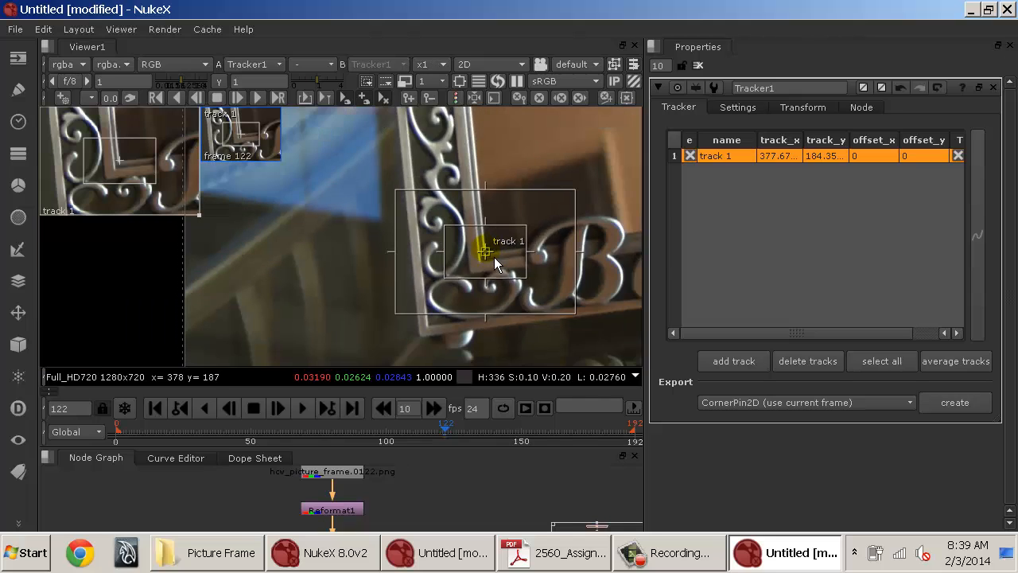
{"action": "left_click_drag", "start_coordinate": [520, 250], "coordinate": [300, 232]}
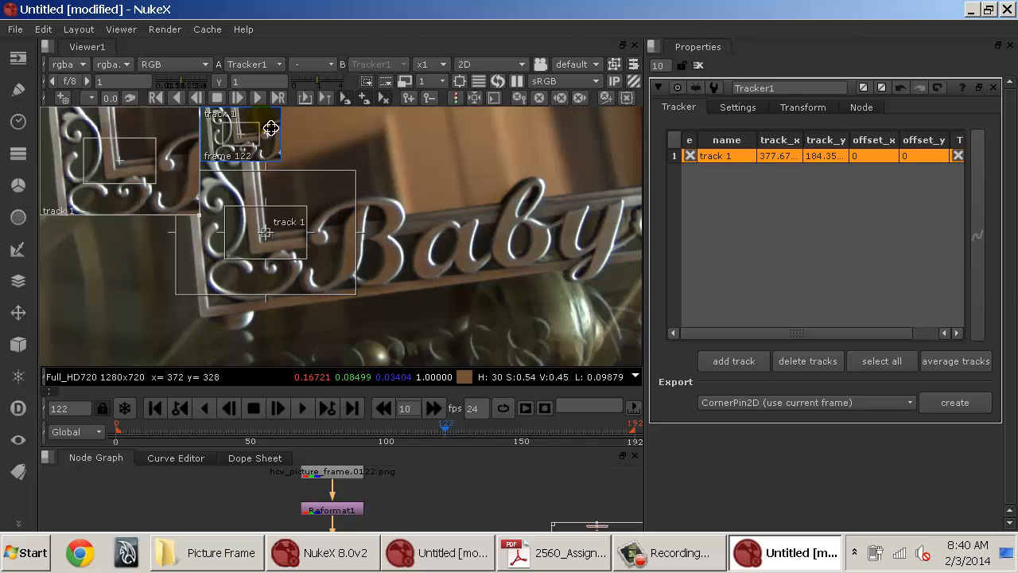
{"action": "scroll", "coordinate": [443, 220], "scroll_direction": "down", "scroll_amount": 3}
{"action": "left_click_drag", "start_coordinate": [354, 179], "coordinate": [371, 208]}
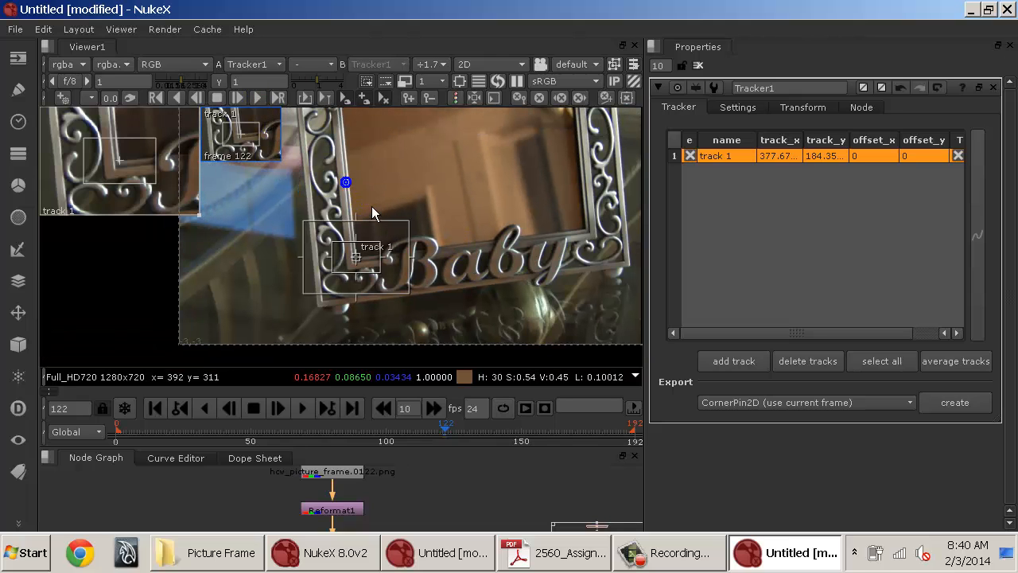
Track the point forward frame by frame, then through to the end of the sequence.
{"action": "left_click", "coordinate": [258, 103]}
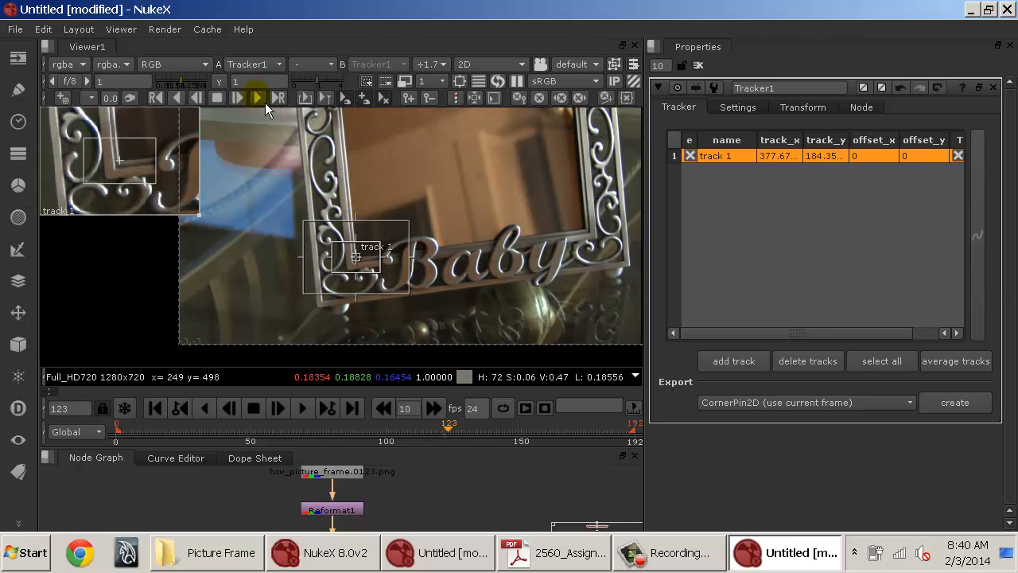
{"action": "left_click", "coordinate": [259, 97]}
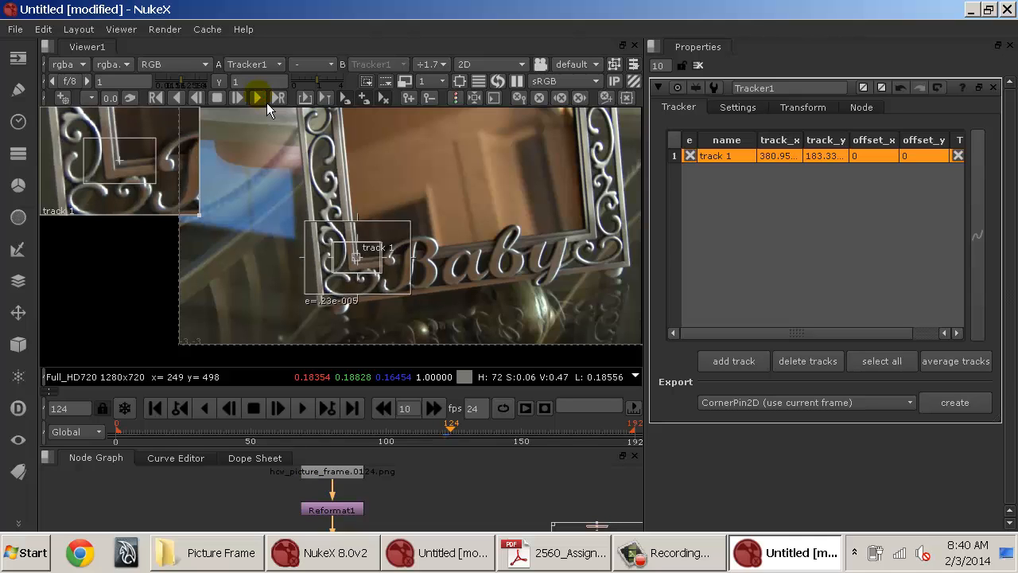
{"action": "left_click", "coordinate": [266, 103]}
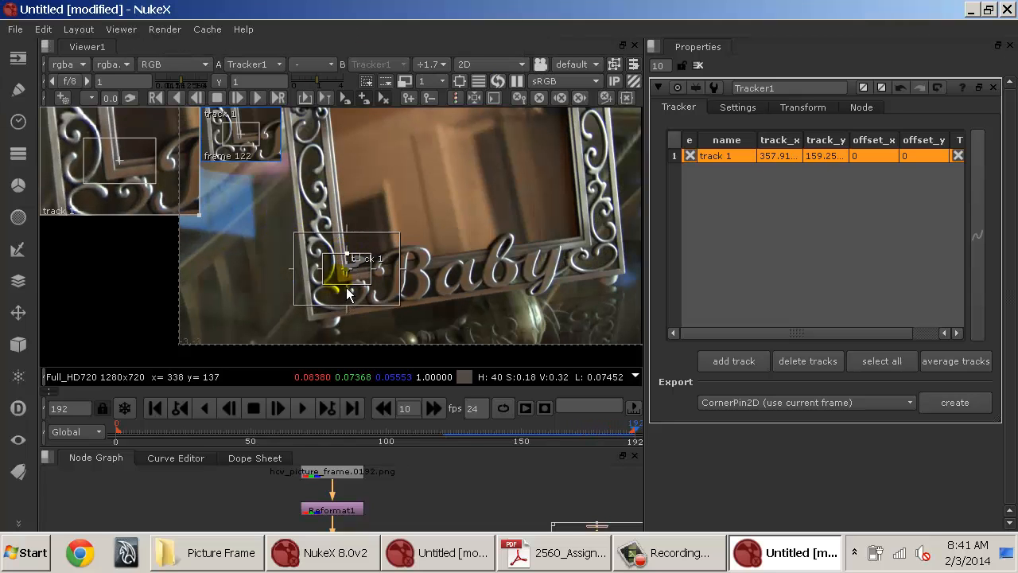
Return to frame 122 and track the point backward to the first frame.
{"action": "left_click_drag", "start_coordinate": [460, 435], "coordinate": [608, 425]}
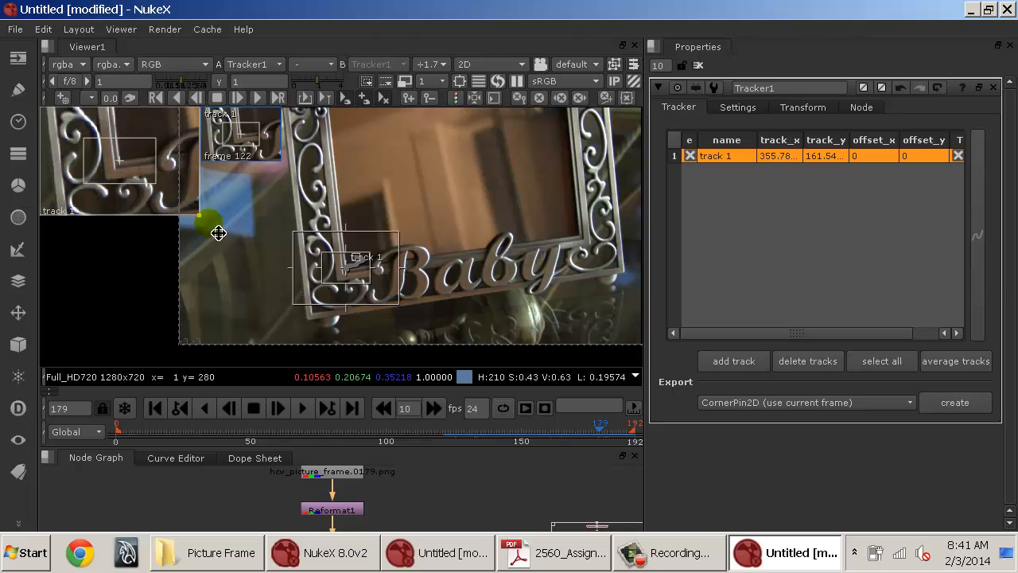
{"action": "left_click", "coordinate": [618, 435]}
{"action": "left_click_drag", "start_coordinate": [626, 434], "coordinate": [454, 454]}
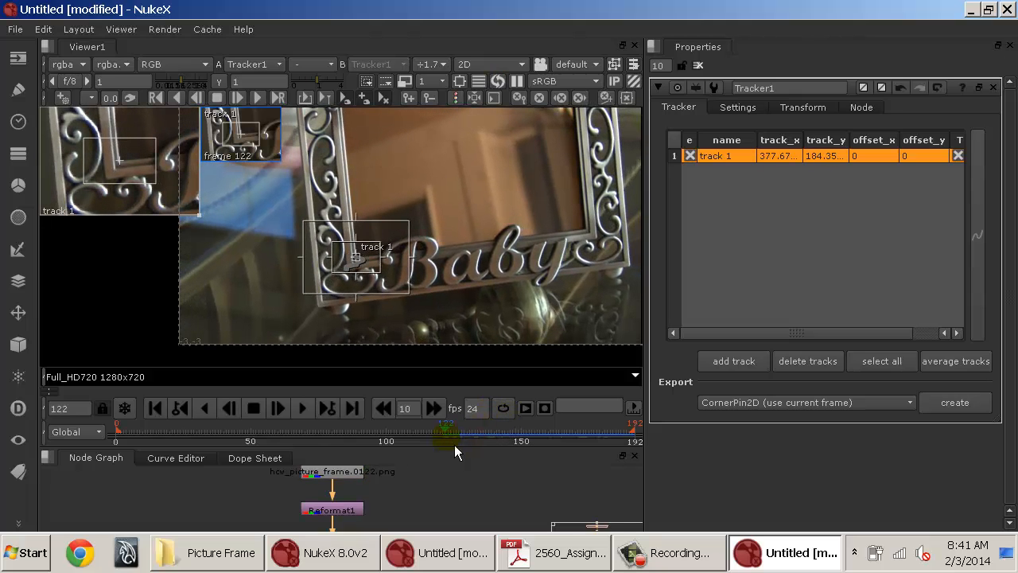
{"action": "left_click", "coordinate": [188, 107]}
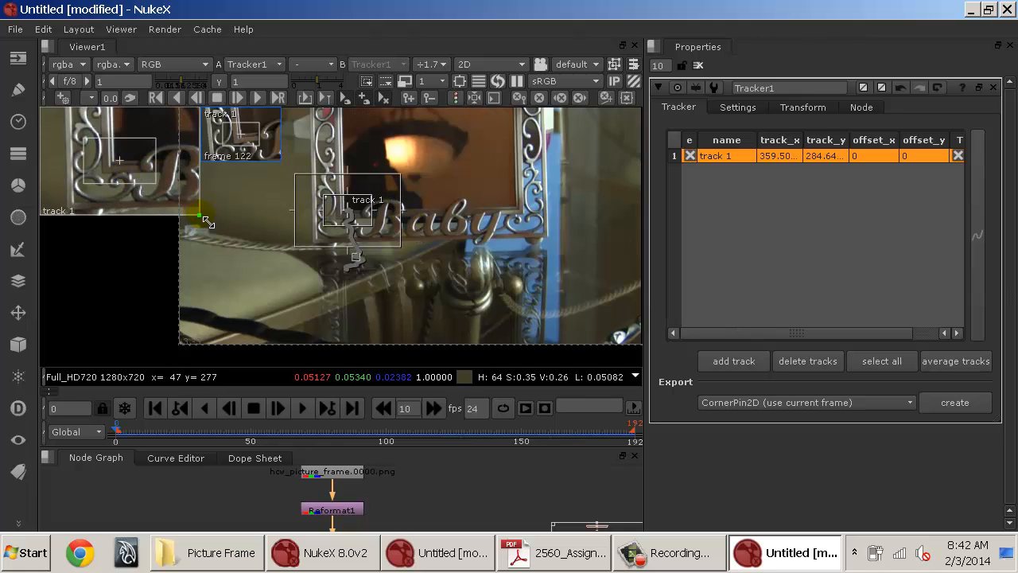
Enlarge the track zoom window and reposition track 1 onto the frame corner at frame 1.
{"action": "left_click_drag", "start_coordinate": [207, 223], "coordinate": [451, 381]}
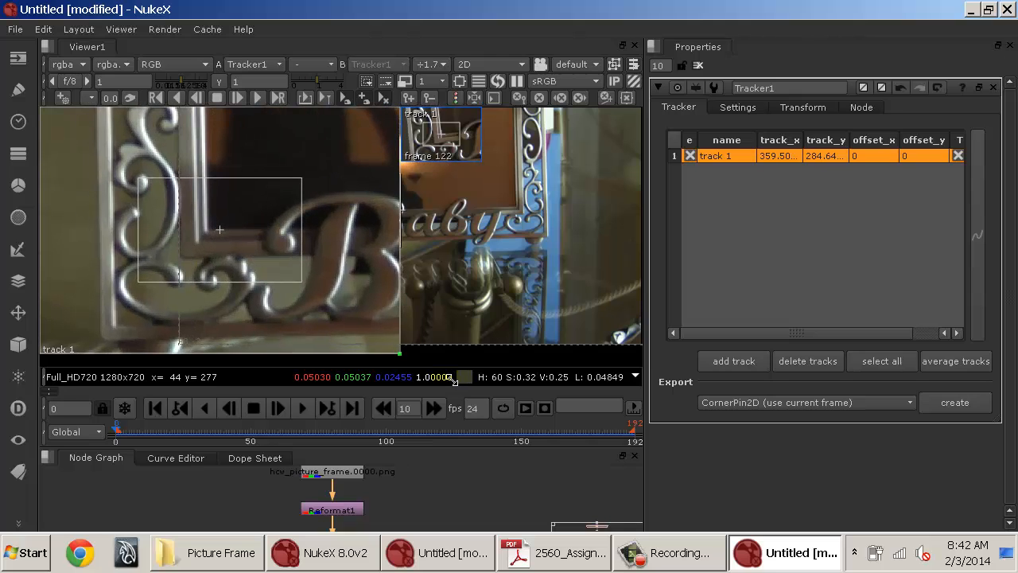
{"action": "left_click_drag", "start_coordinate": [130, 431], "coordinate": [151, 441]}
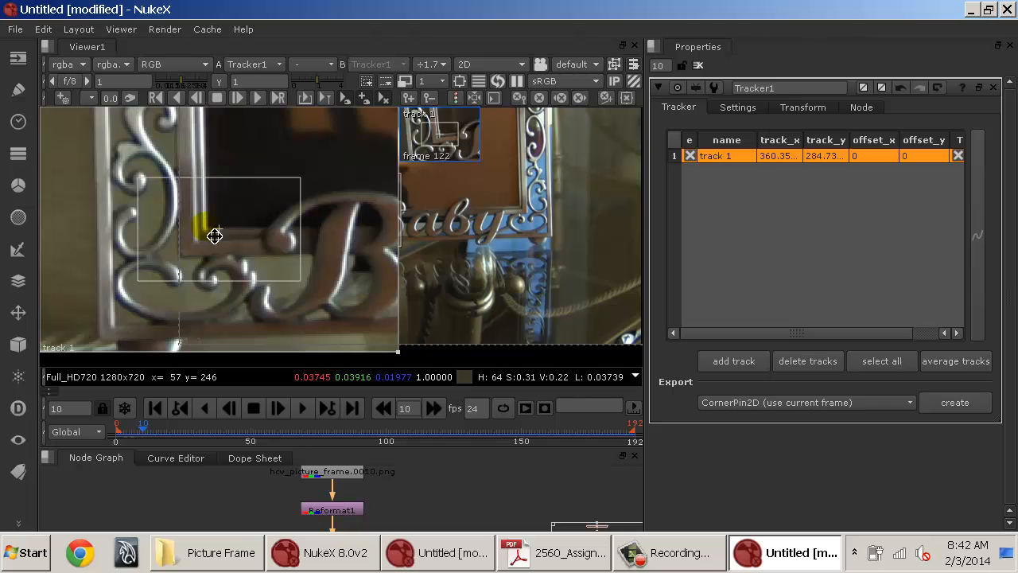
{"action": "left_click_drag", "start_coordinate": [162, 435], "coordinate": [125, 434]}
{"action": "left_click", "coordinate": [302, 408]}
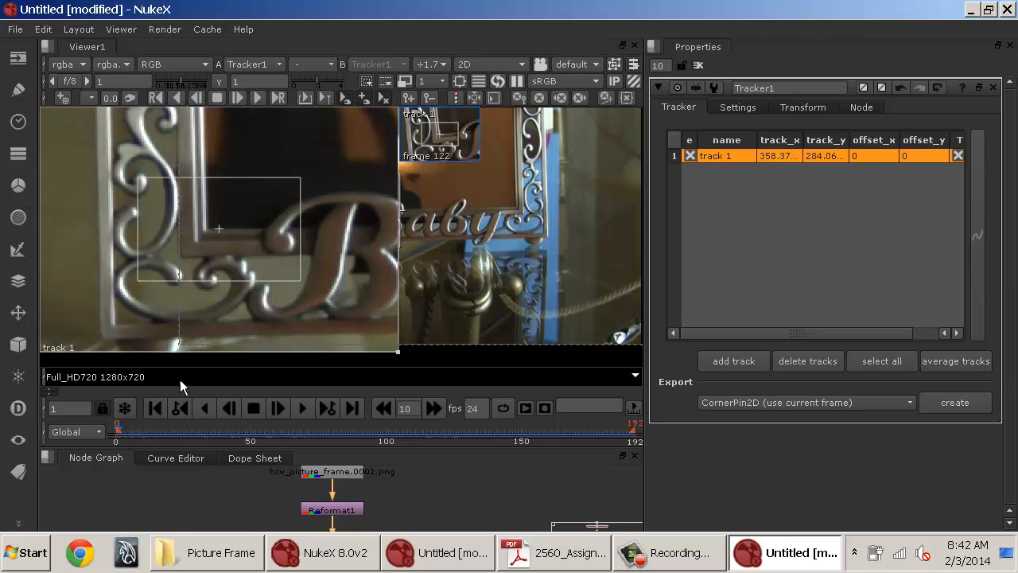
{"action": "left_click_drag", "start_coordinate": [276, 247], "coordinate": [265, 266]}
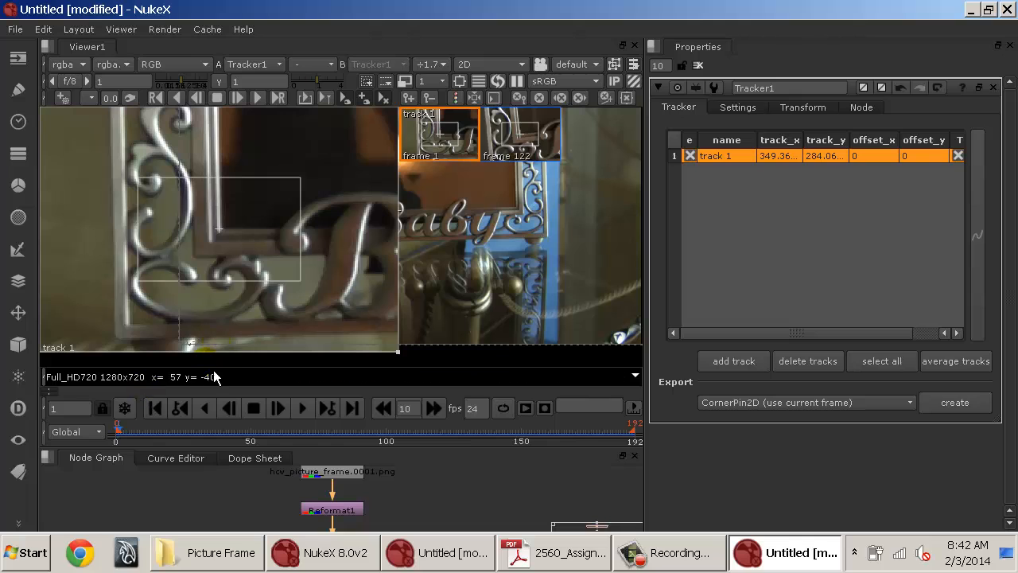
Go to the first frame and nudge track 1 back onto the picture frame's inner corner.
{"action": "left_click", "coordinate": [155, 414]}
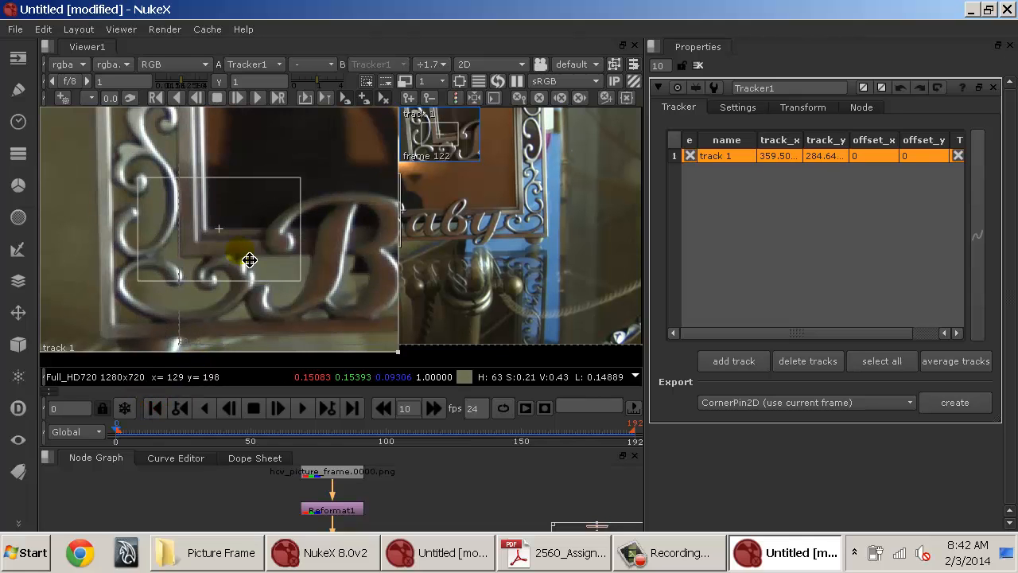
{"action": "left_click_drag", "start_coordinate": [246, 262], "coordinate": [261, 262]}
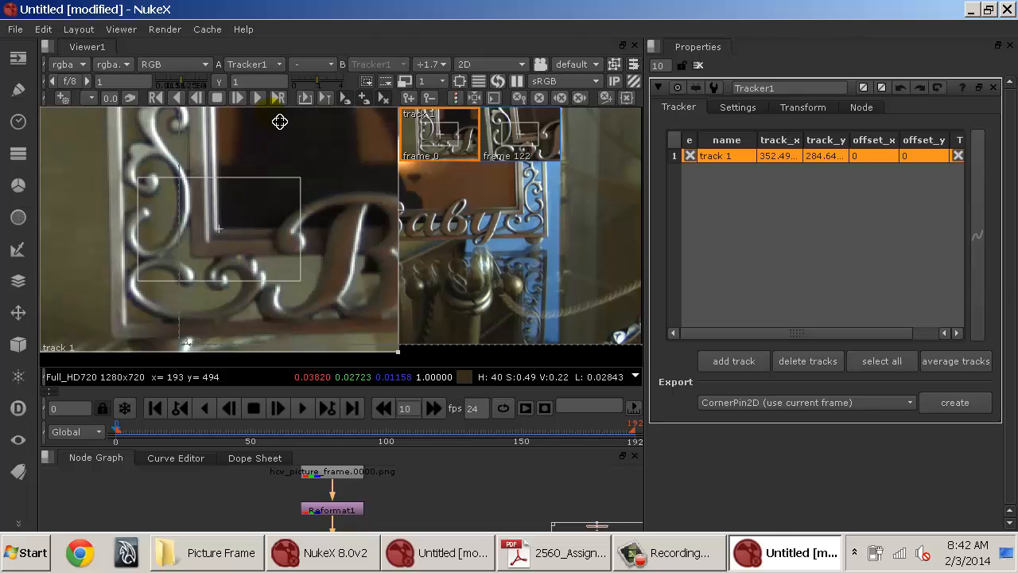
Track the point forward over the range 0 to 192, cancelling the tracking partway through.
{"action": "left_click", "coordinate": [280, 97]}
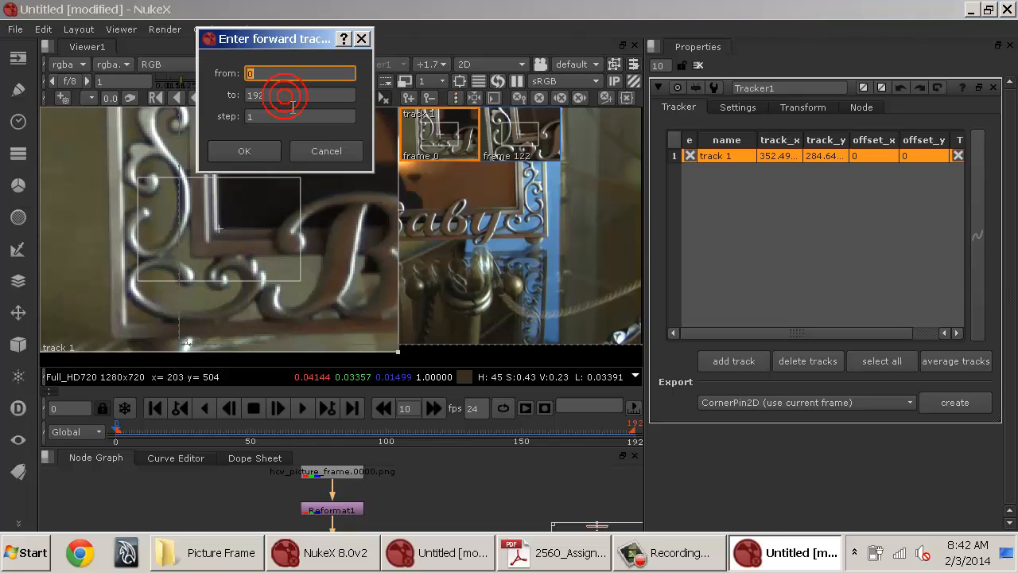
{"action": "key", "text": "Tab"}
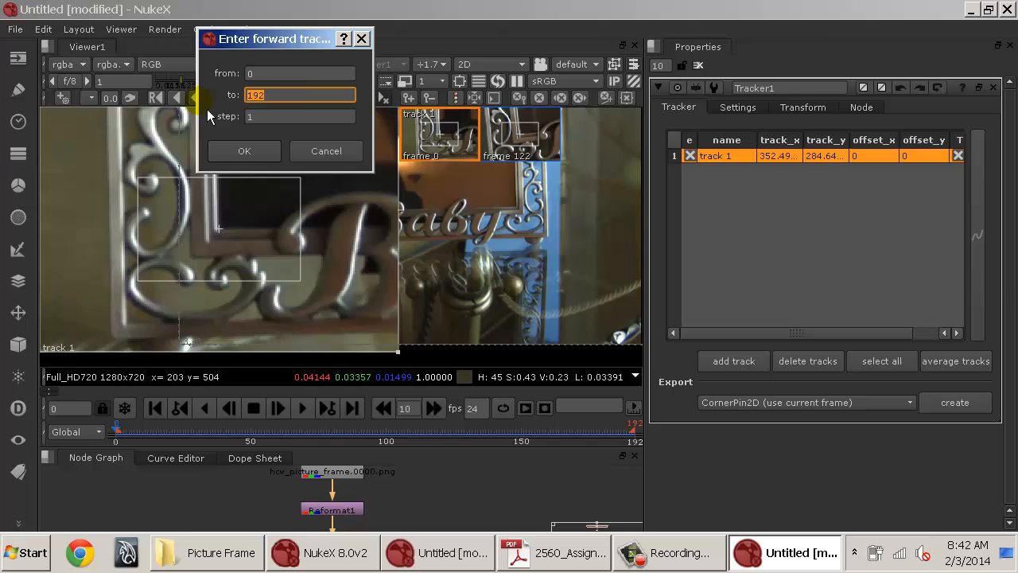
{"action": "left_click", "coordinate": [255, 152]}
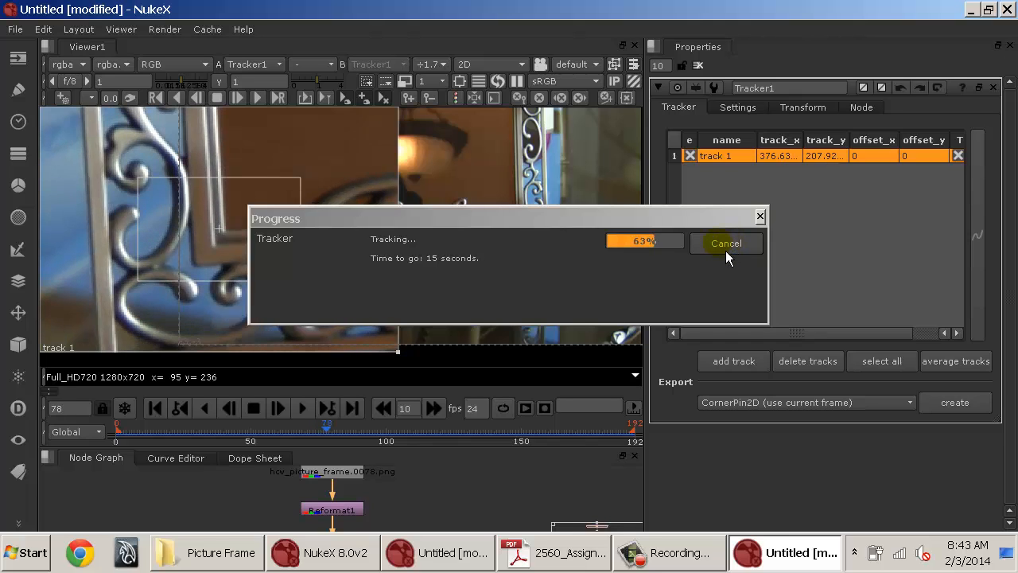
{"action": "left_click", "coordinate": [725, 248]}
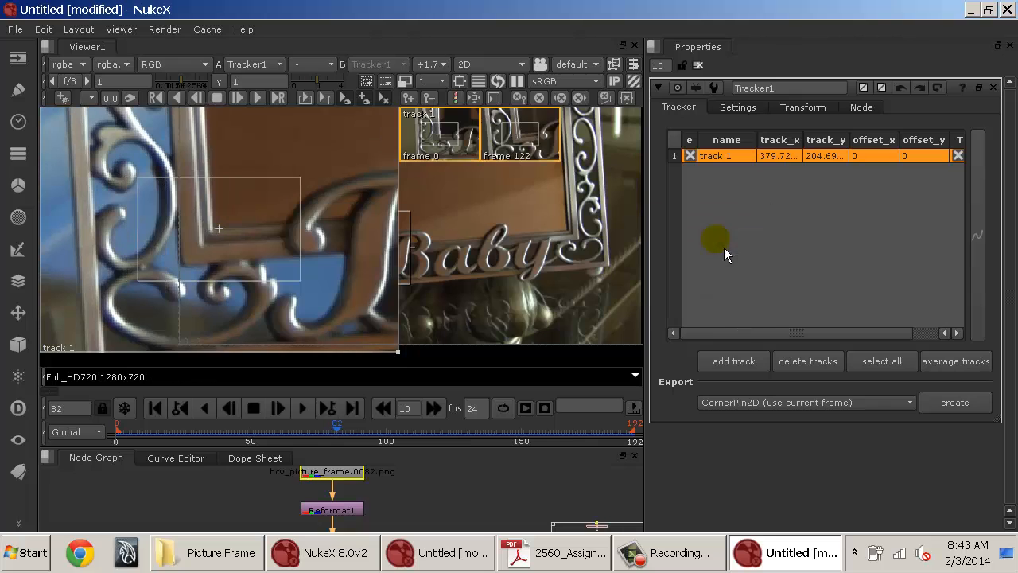
Scrub the timeline, zoom the viewer and jump between keyframes to examine track 1's path.
{"action": "left_click_drag", "start_coordinate": [337, 430], "coordinate": [130, 432]}
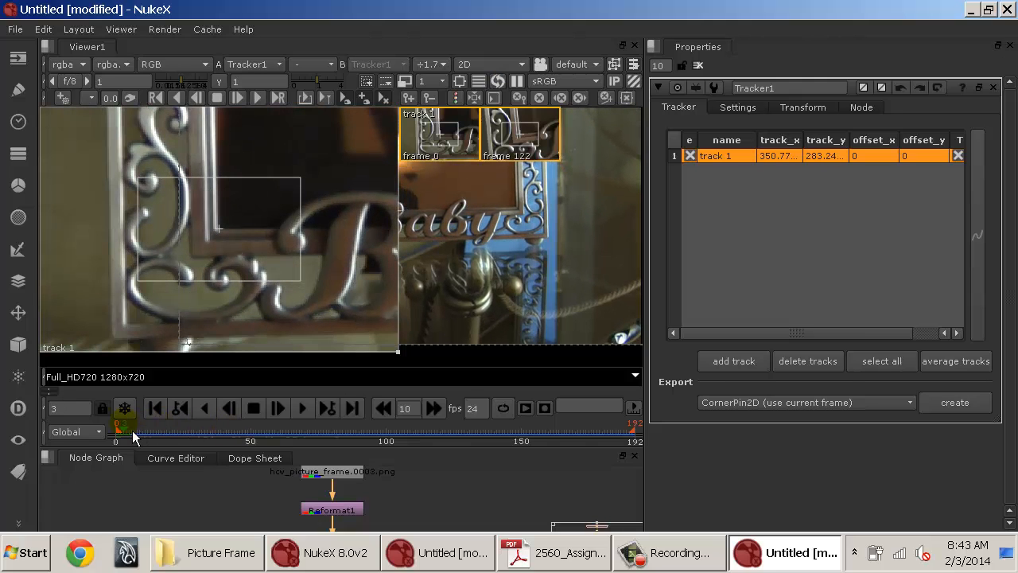
{"action": "left_click_drag", "start_coordinate": [402, 362], "coordinate": [217, 227]}
{"action": "scroll", "coordinate": [365, 212], "scroll_direction": "up", "scroll_amount": 5}
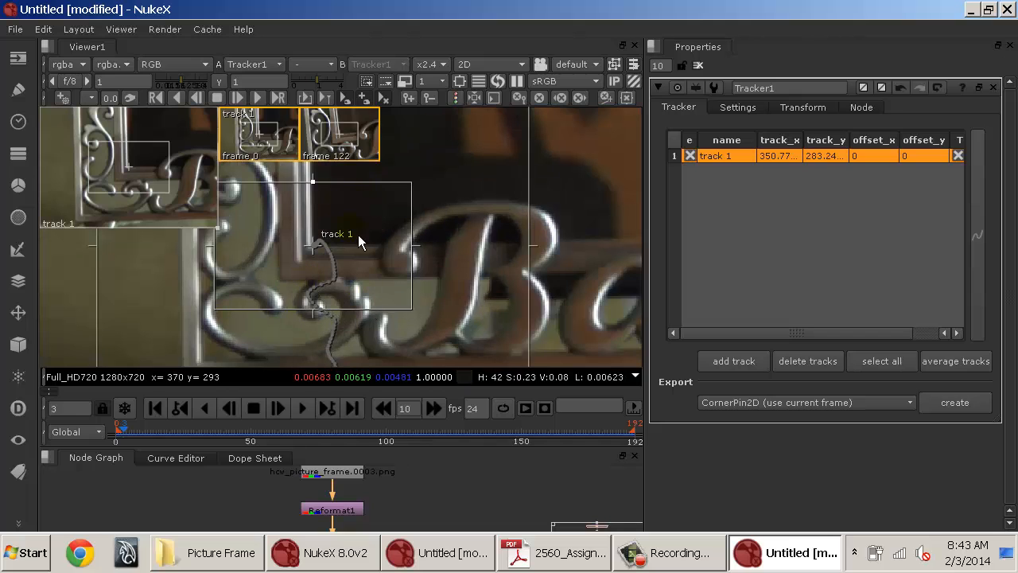
{"action": "scroll", "coordinate": [450, 183], "scroll_direction": "down", "scroll_amount": 1}
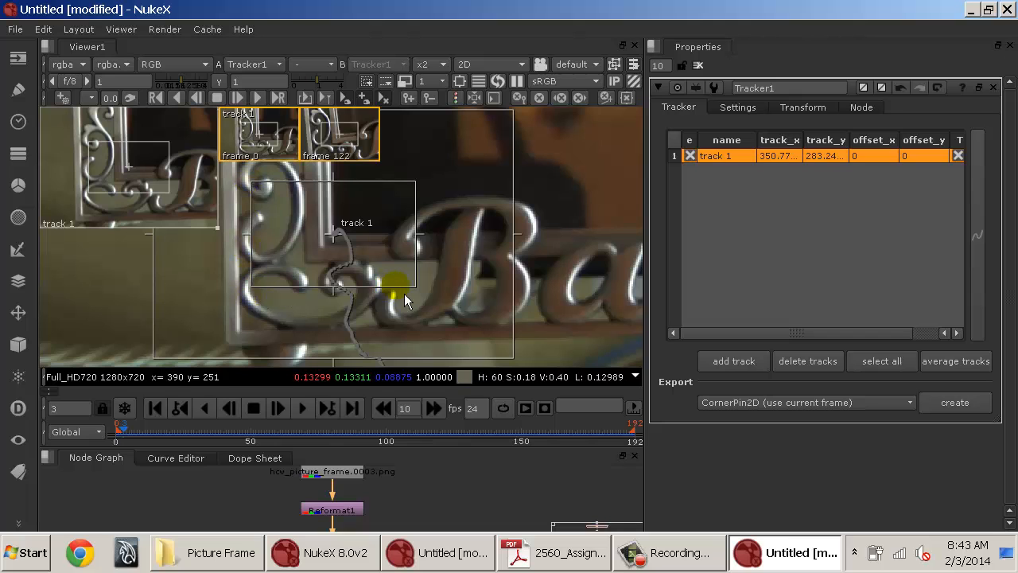
{"action": "left_click", "coordinate": [402, 433]}
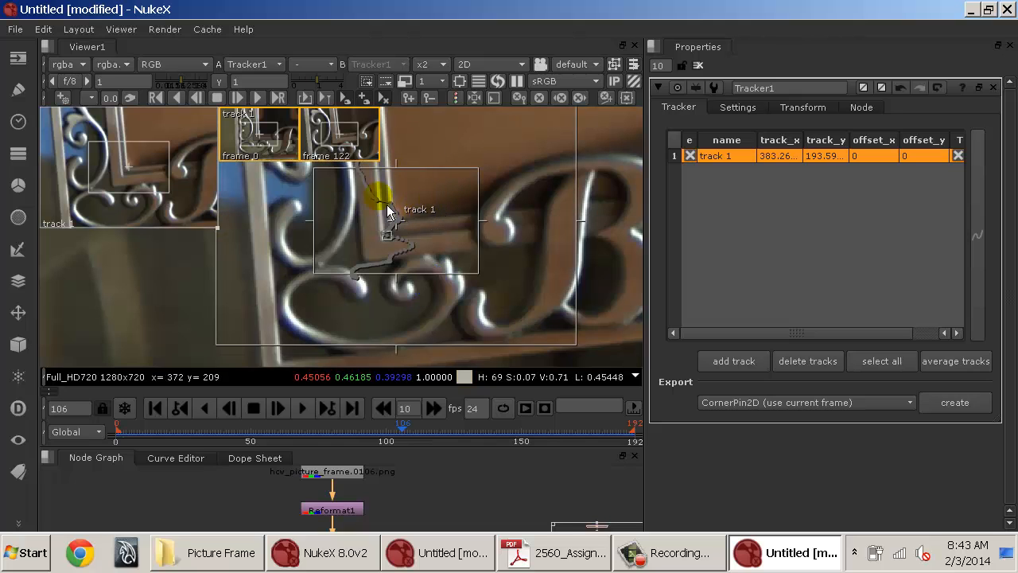
{"action": "scroll", "coordinate": [263, 143], "scroll_direction": "up", "scroll_amount": 3}
{"action": "scroll", "coordinate": [263, 143], "scroll_direction": "down", "scroll_amount": 2}
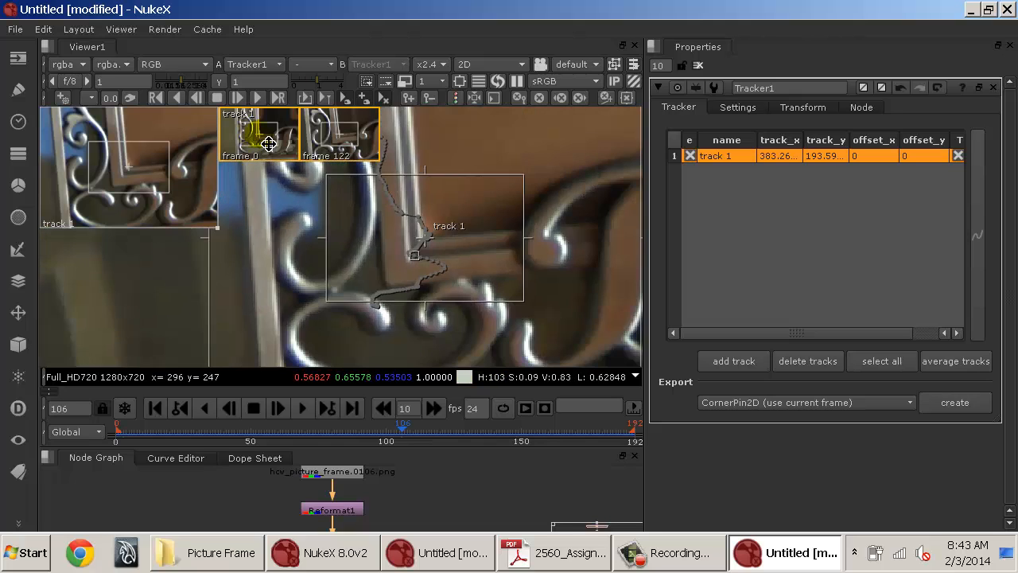
{"action": "left_click", "coordinate": [375, 161]}
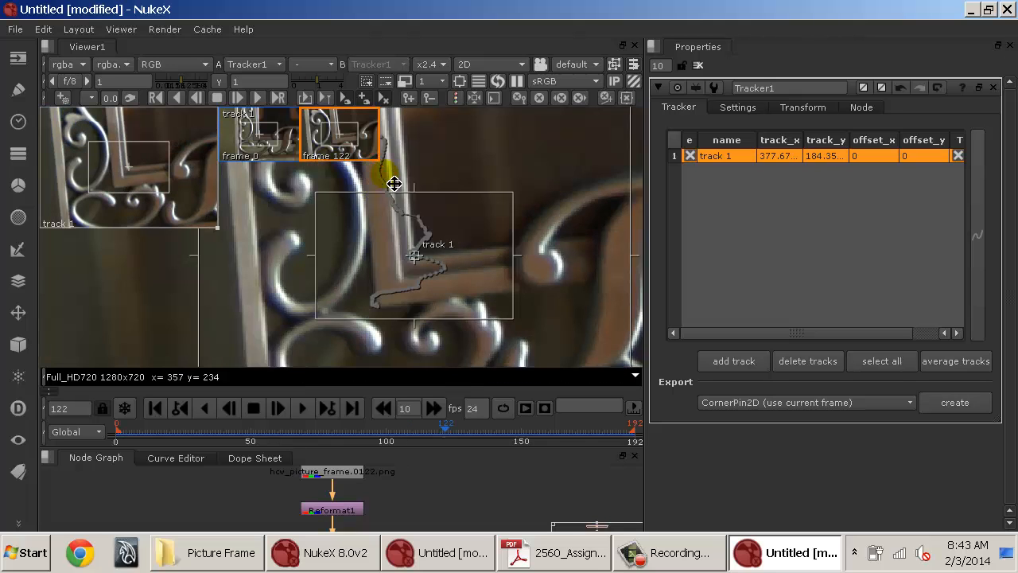
{"action": "left_click", "coordinate": [286, 164]}
{"action": "left_click_drag", "start_coordinate": [343, 225], "coordinate": [364, 378]}
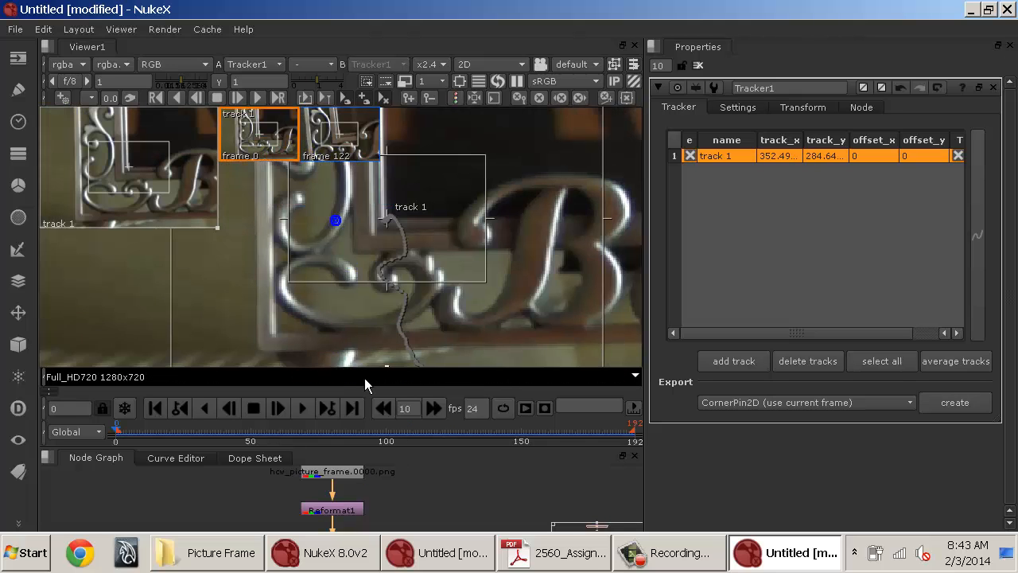
{"action": "left_click_drag", "start_coordinate": [350, 267], "coordinate": [330, 291]}
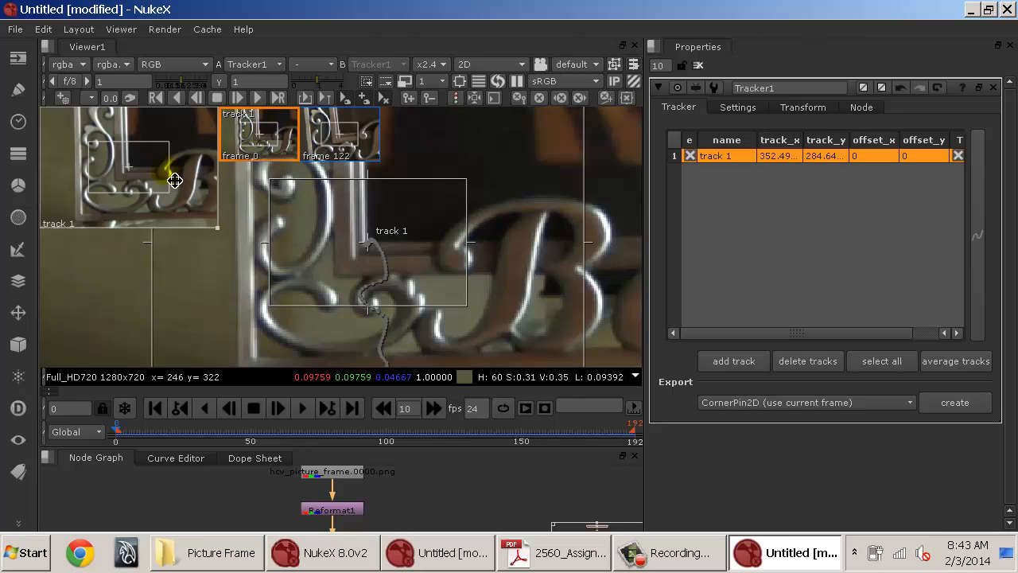
{"action": "left_click", "coordinate": [338, 135]}
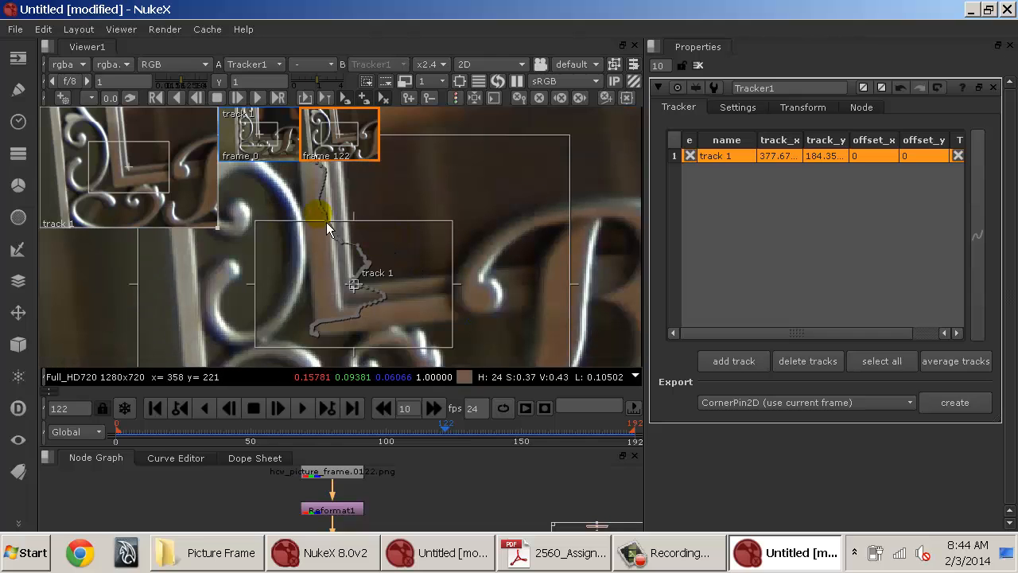
{"action": "left_click", "coordinate": [286, 153]}
{"action": "left_click", "coordinate": [364, 151]}
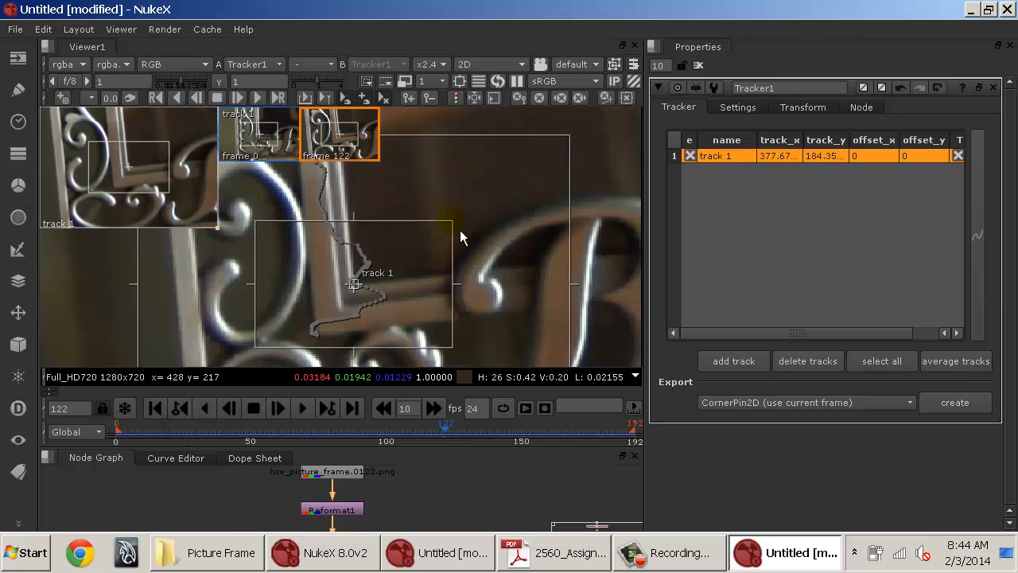
Shrink track 1's pattern box at frame 122 and track it backward to the first frame.
{"action": "left_click_drag", "start_coordinate": [460, 228], "coordinate": [355, 323]}
{"action": "left_click_drag", "start_coordinate": [330, 290], "coordinate": [320, 290]}
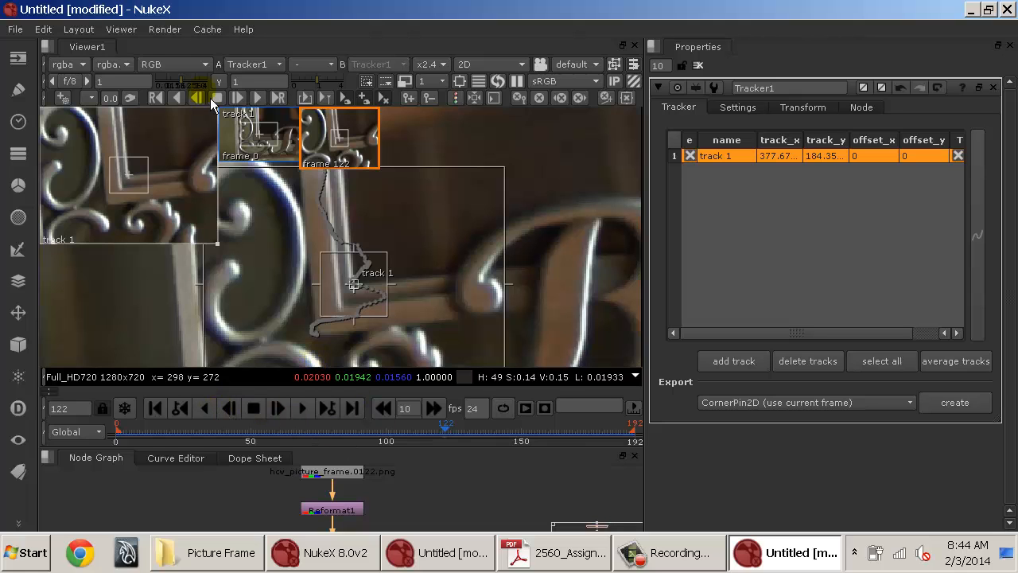
{"action": "left_click", "coordinate": [189, 102]}
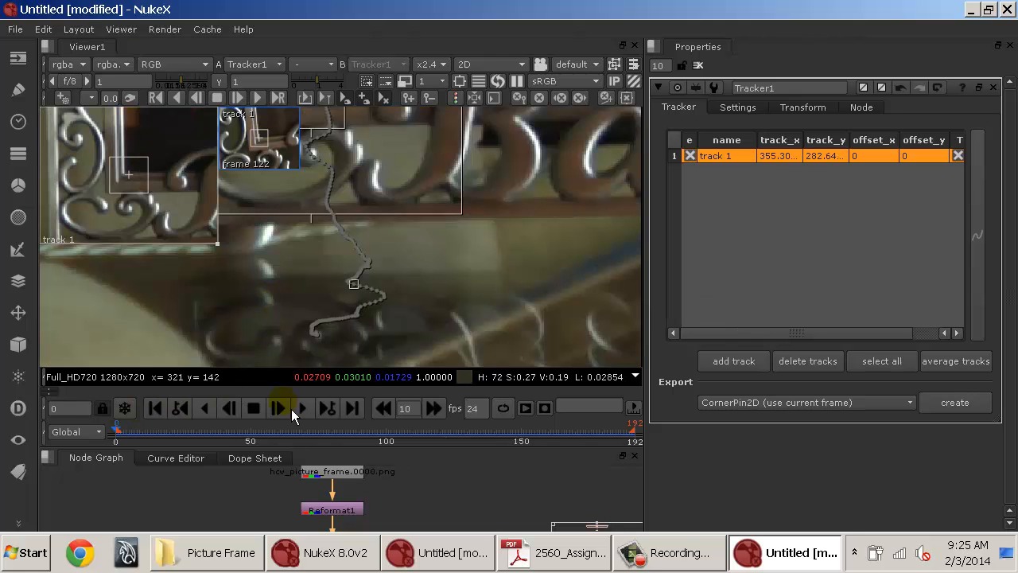
Play the first few frames to review track 1's motion.
{"action": "left_click", "coordinate": [311, 415]}
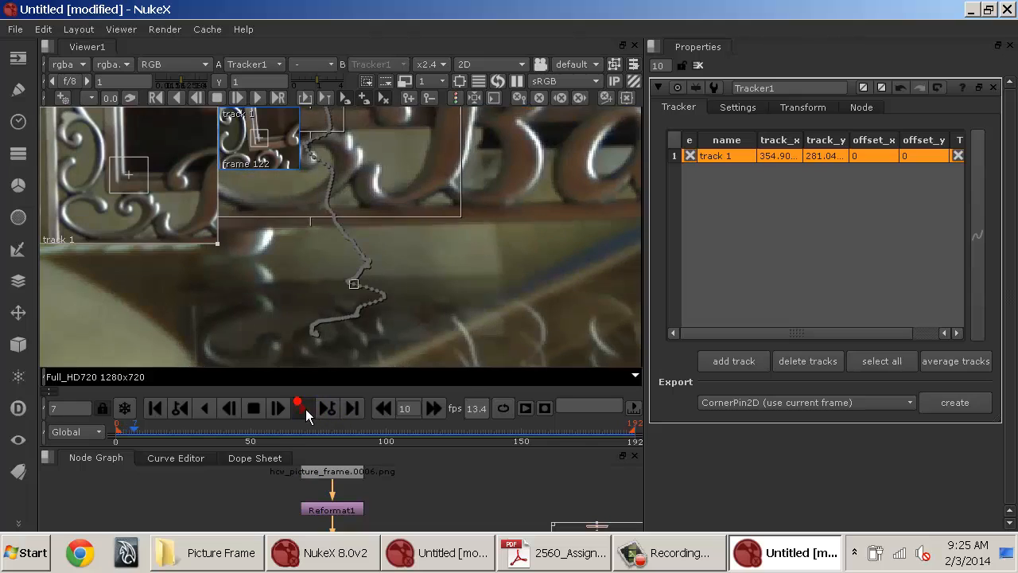
{"action": "left_click", "coordinate": [302, 407]}
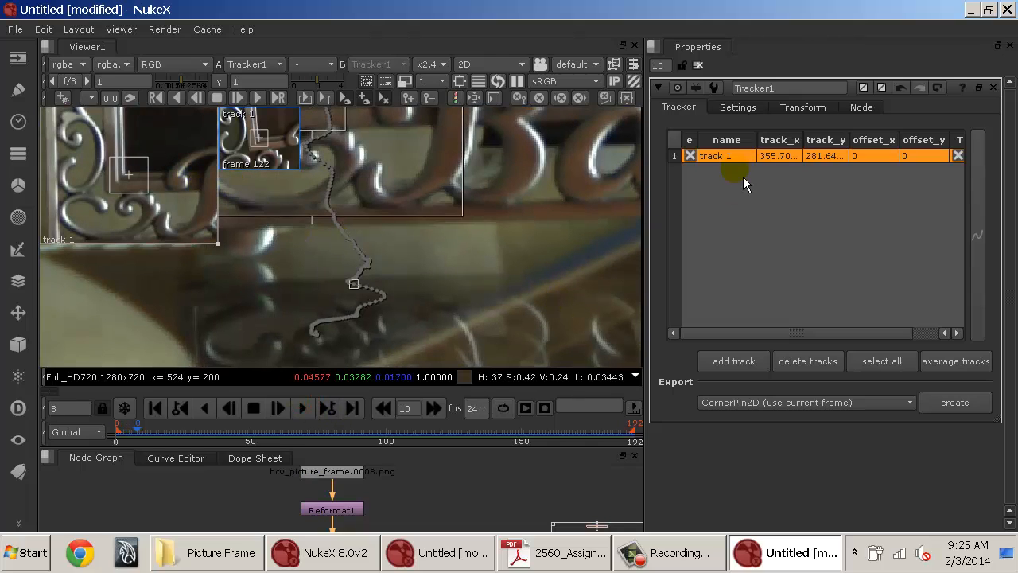
Disable track 1, add a second track and place it on the frame's lower-right inner corner at frame 8.
{"action": "left_click", "coordinate": [691, 156]}
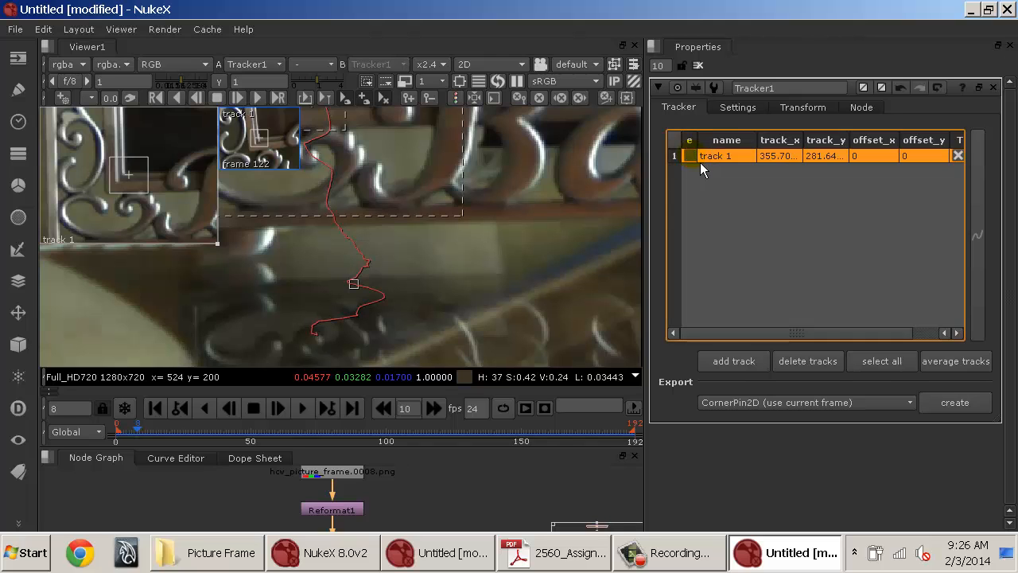
{"action": "left_click", "coordinate": [737, 363]}
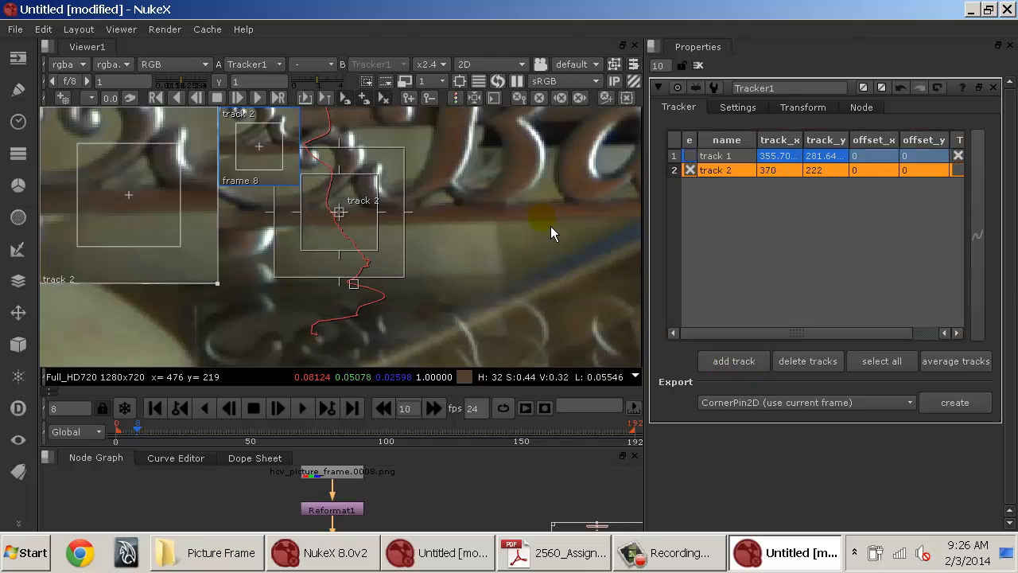
{"action": "scroll", "coordinate": [465, 337], "scroll_direction": "down", "scroll_amount": 5}
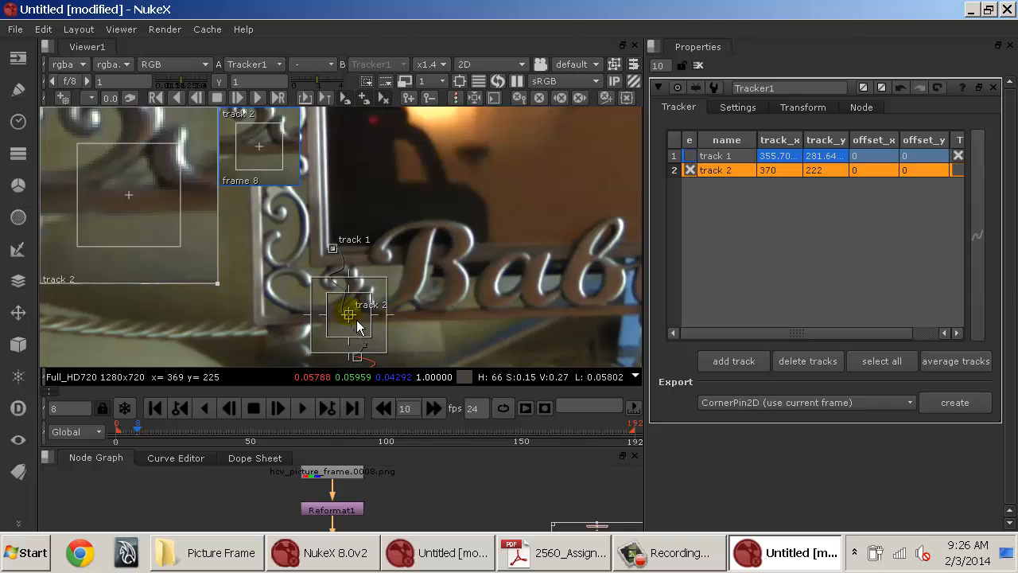
{"action": "left_click_drag", "start_coordinate": [355, 318], "coordinate": [695, 266]}
{"action": "left_click_drag", "start_coordinate": [526, 267], "coordinate": [270, 294]}
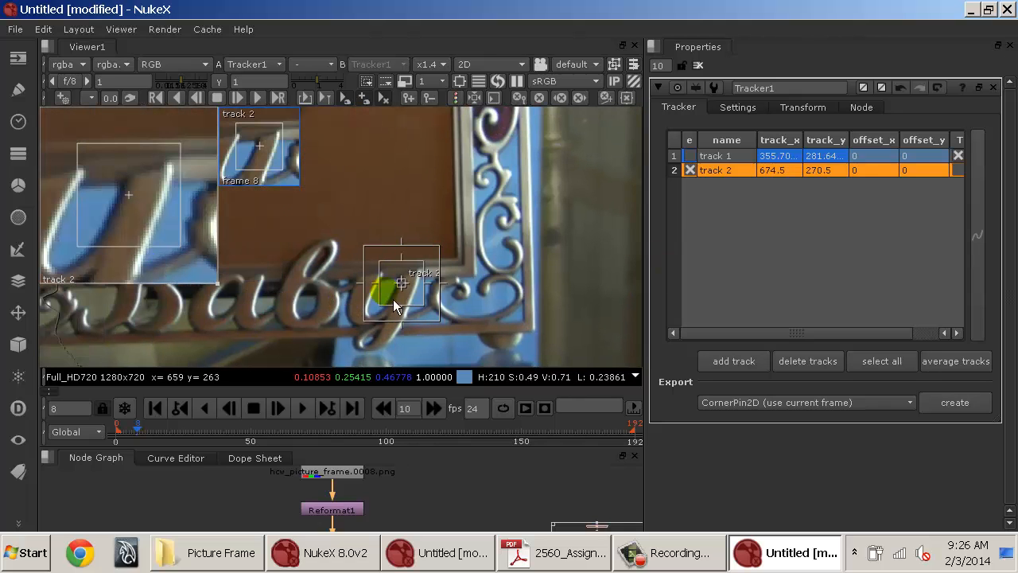
{"action": "left_click_drag", "start_coordinate": [404, 294], "coordinate": [466, 263]}
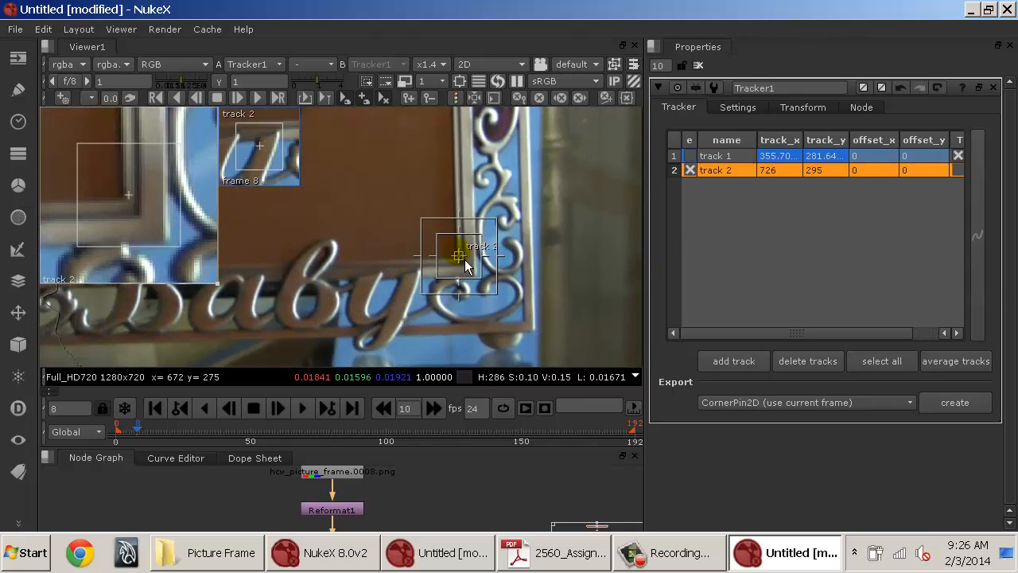
Zoom in to fine-tune track 2's position on the corner and adjust its pattern and search boxes.
{"action": "scroll", "coordinate": [493, 277], "scroll_direction": "up", "scroll_amount": 3}
{"action": "scroll", "coordinate": [486, 274], "scroll_direction": "up", "scroll_amount": 1}
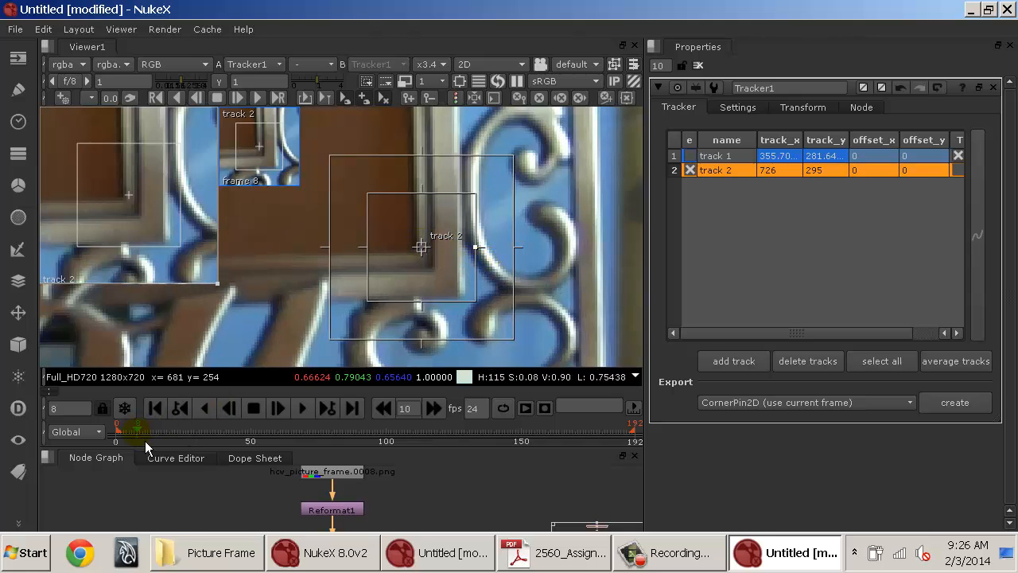
{"action": "left_click_drag", "start_coordinate": [428, 253], "coordinate": [423, 256]}
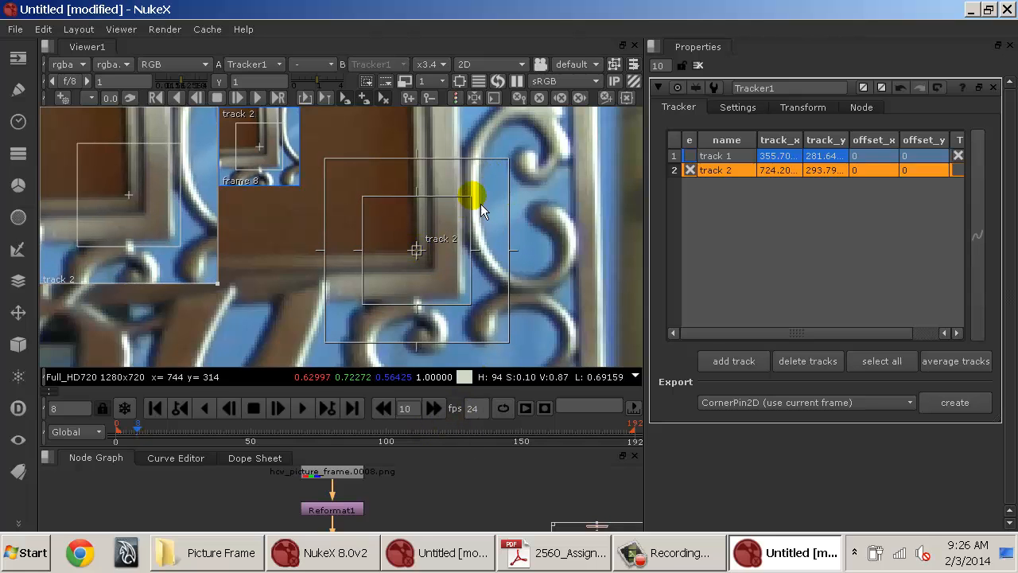
{"action": "left_click_drag", "start_coordinate": [479, 205], "coordinate": [460, 210]}
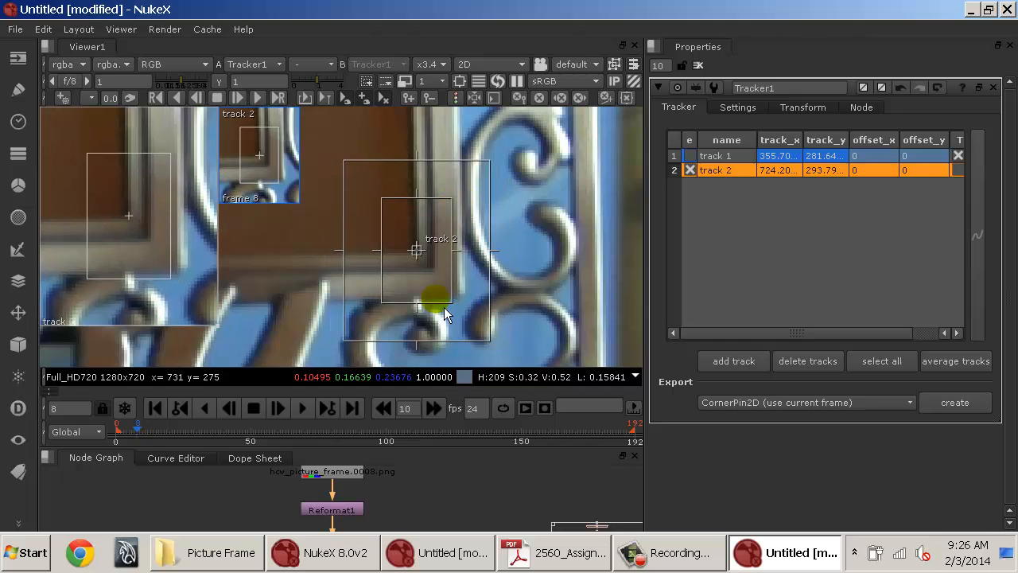
{"action": "left_click_drag", "start_coordinate": [425, 314], "coordinate": [425, 304]}
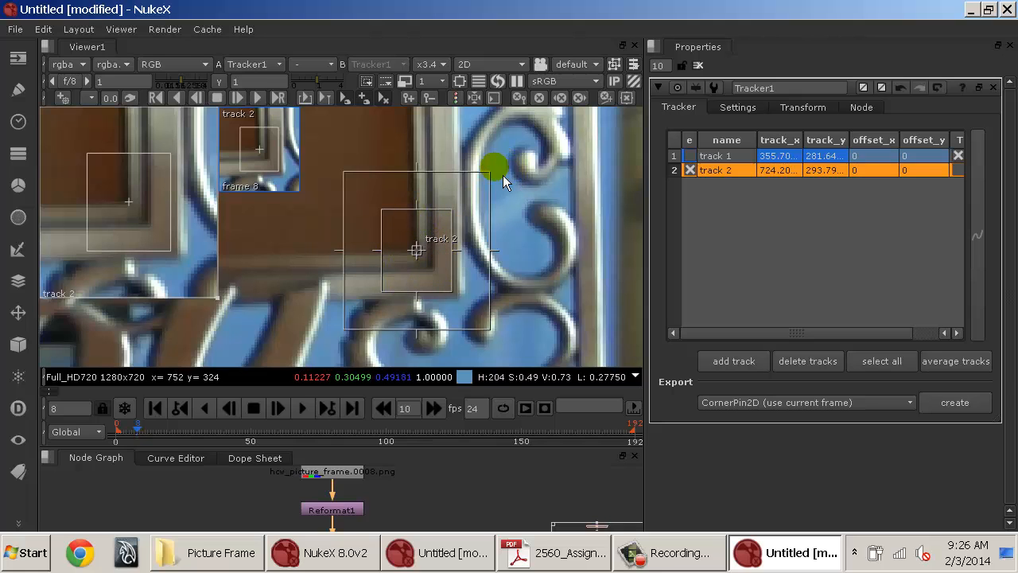
{"action": "left_click_drag", "start_coordinate": [495, 181], "coordinate": [539, 143]}
{"action": "scroll", "coordinate": [538, 152], "scroll_direction": "down", "scroll_amount": 6}
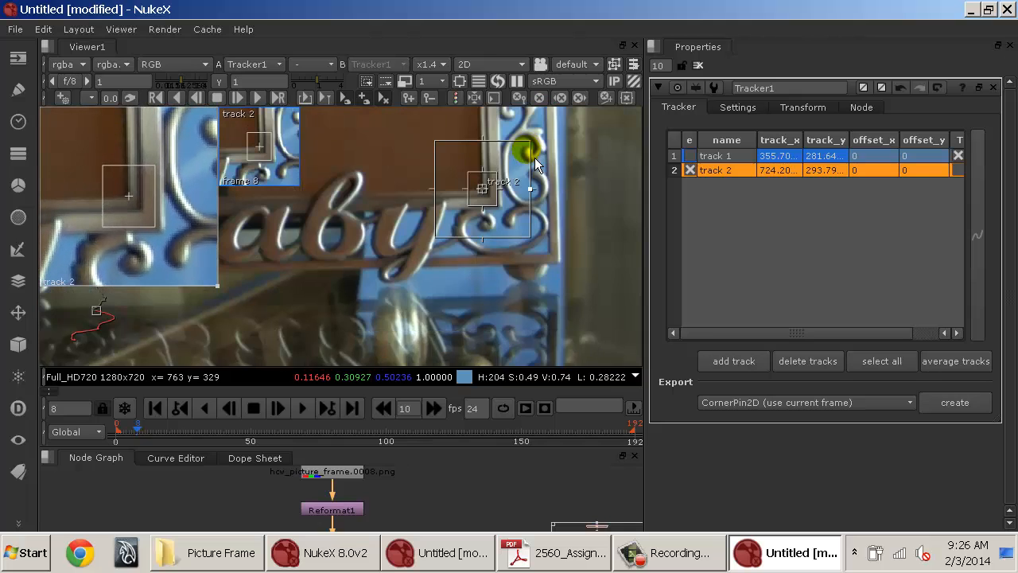
{"action": "left_click_drag", "start_coordinate": [526, 248], "coordinate": [571, 193]}
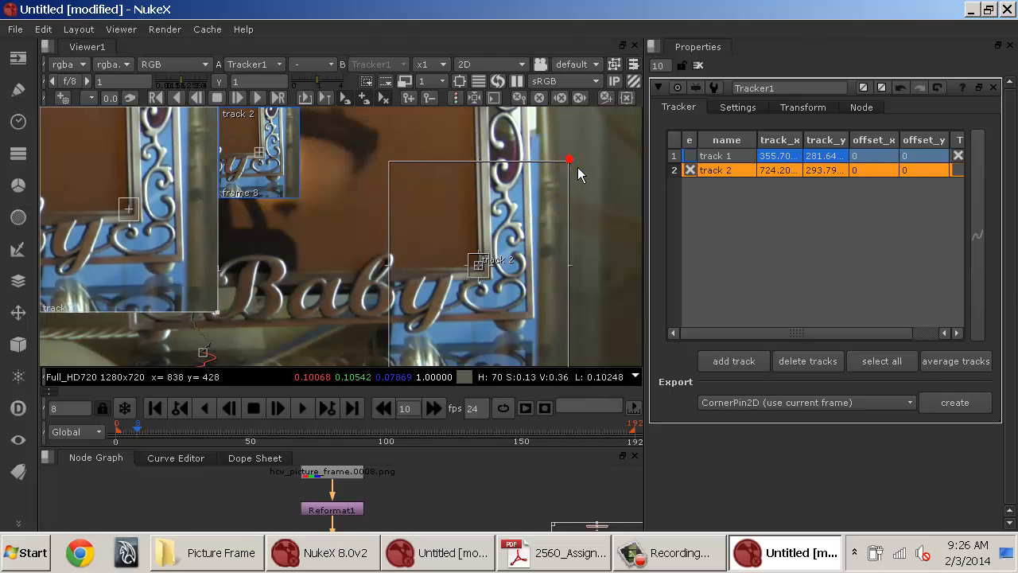
{"action": "left_click_drag", "start_coordinate": [577, 167], "coordinate": [513, 246]}
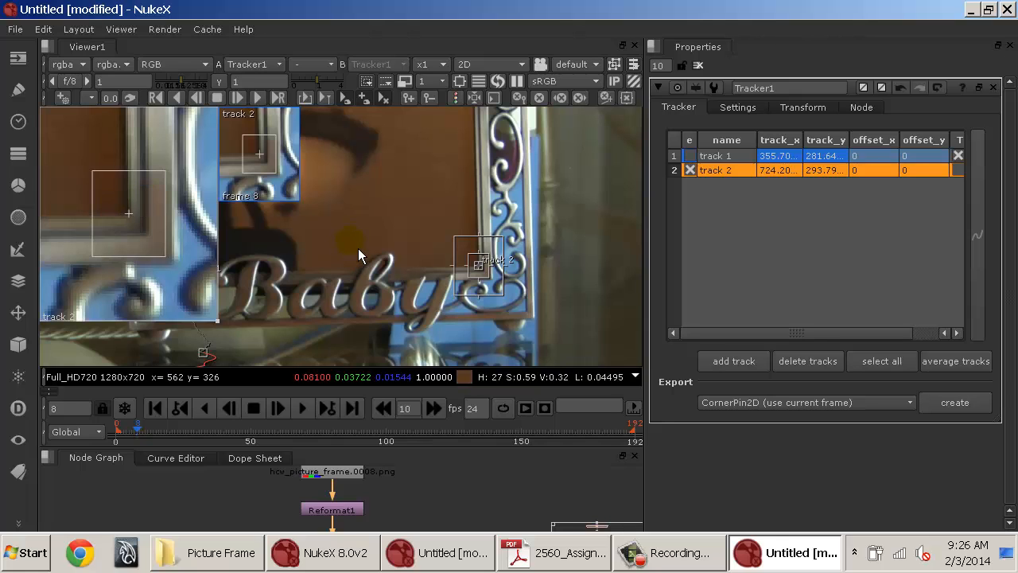
View the red, green and blue channels individually to compare contrast around the corner.
{"action": "key", "text": "r"}
{"action": "key", "text": "g"}
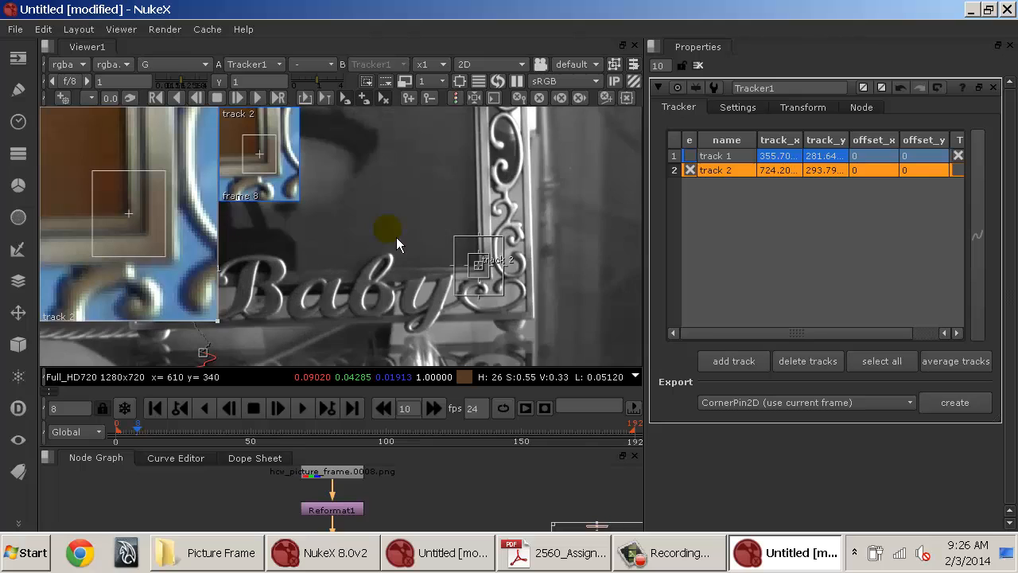
{"action": "key", "text": "b"}
{"action": "key", "text": "r"}
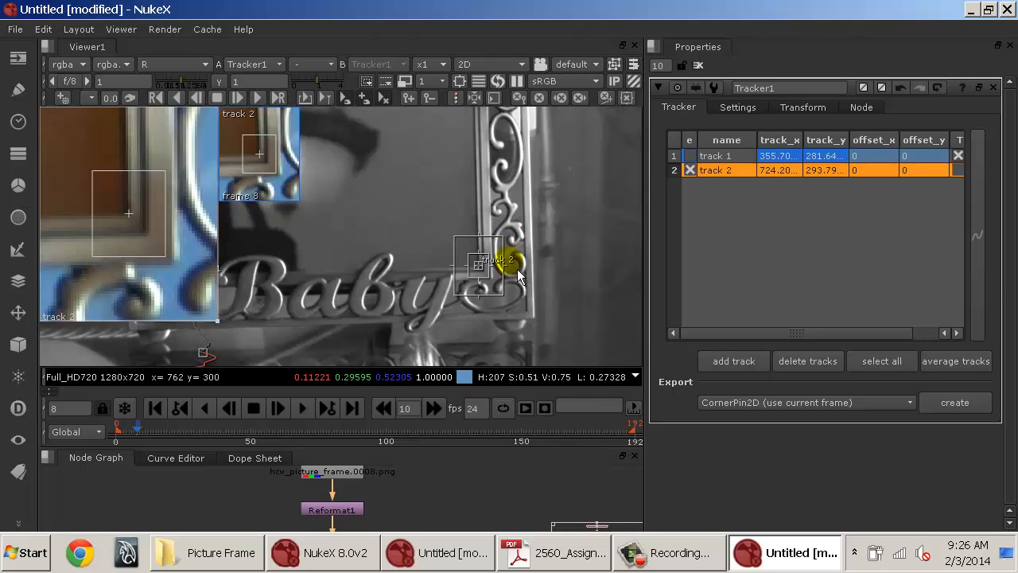
{"action": "key", "text": "g"}
{"action": "key", "text": "b"}
{"action": "key", "text": "r"}
{"action": "key", "text": "b"}
{"action": "key", "text": "g"}
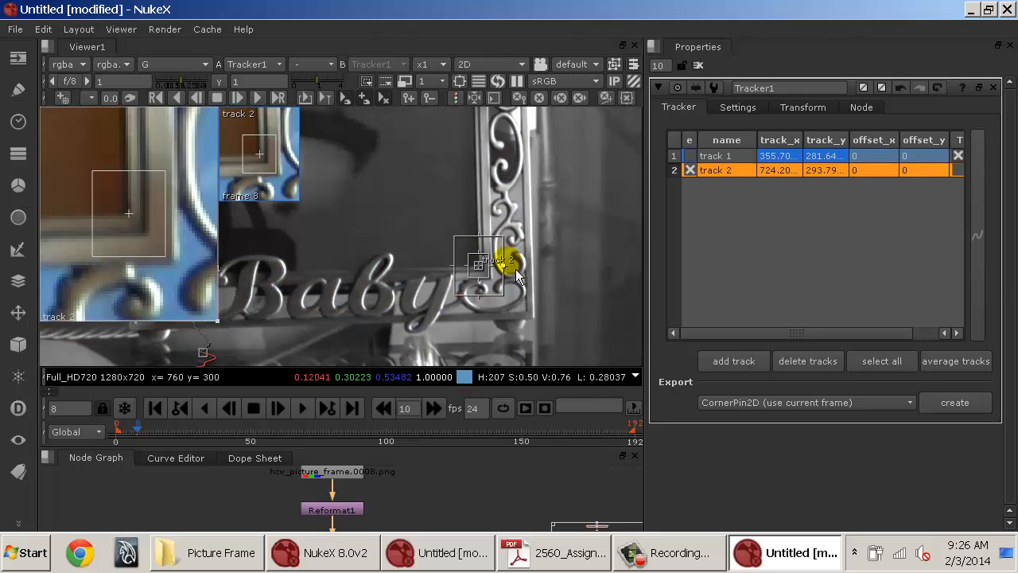
Zoom into the lower-right inner corner and switch between the red, blue and full RGB channels to judge contrast.
{"action": "scroll", "coordinate": [512, 261], "scroll_direction": "up", "scroll_amount": 5}
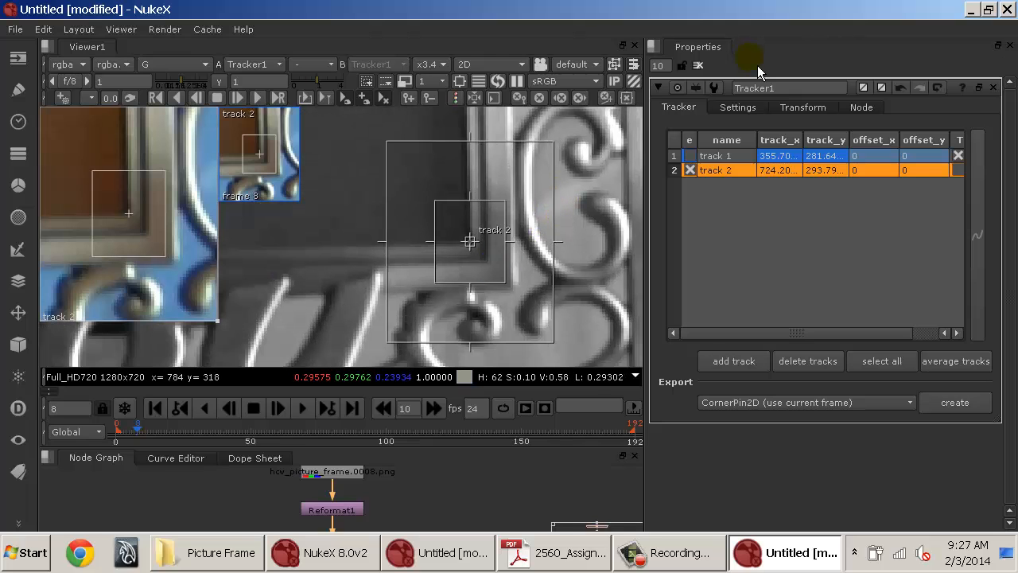
{"action": "left_click", "coordinate": [698, 65]}
{"action": "left_click_drag", "start_coordinate": [477, 239], "coordinate": [438, 265]}
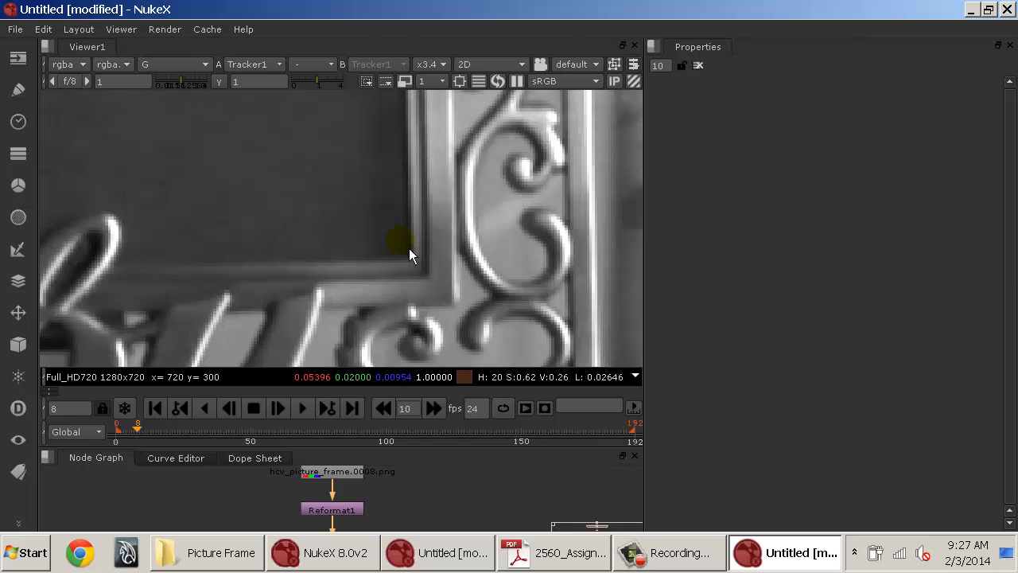
{"action": "key", "text": "r"}
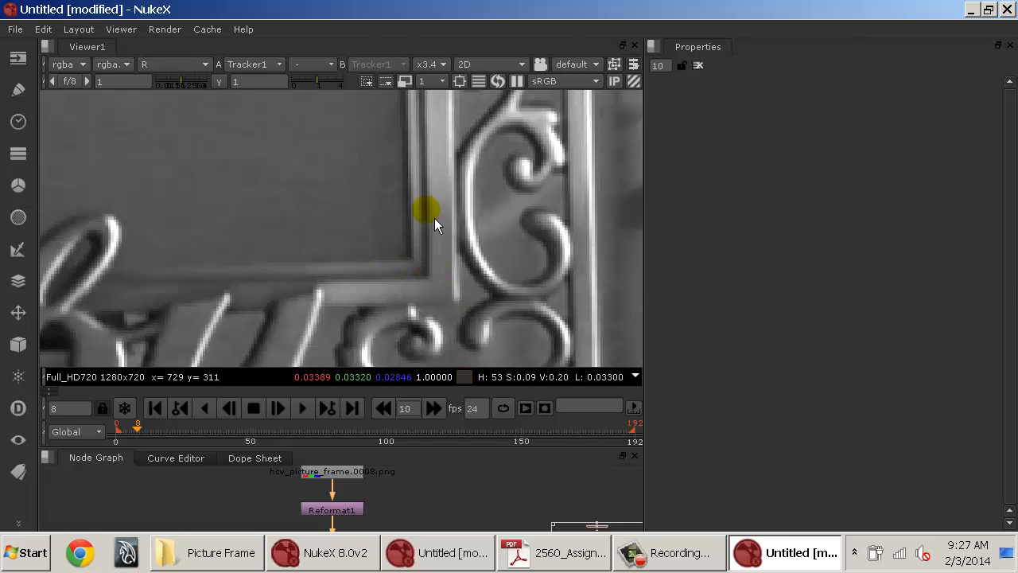
{"action": "key", "text": "b"}
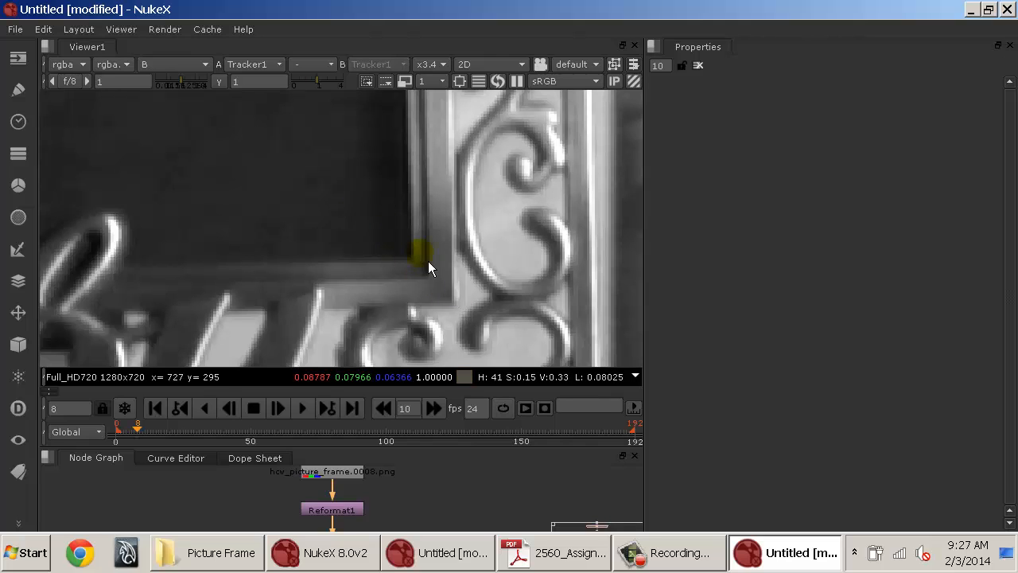
{"action": "key", "text": "b"}
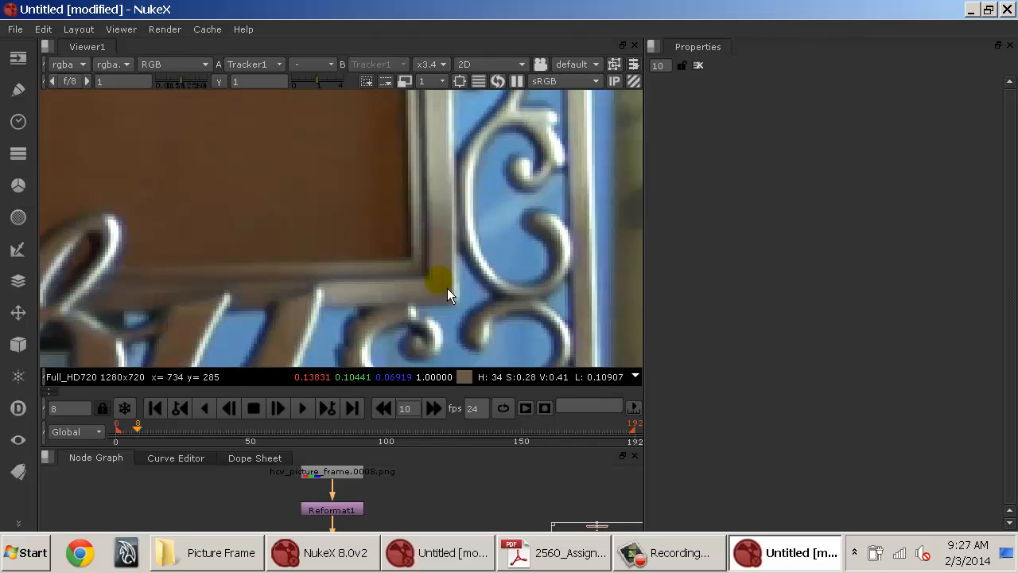
Reopen Tracker1, select track 2 and track it forward from frame 8 through the sequence.
{"action": "left_click_drag", "start_coordinate": [393, 504], "coordinate": [393, 475]}
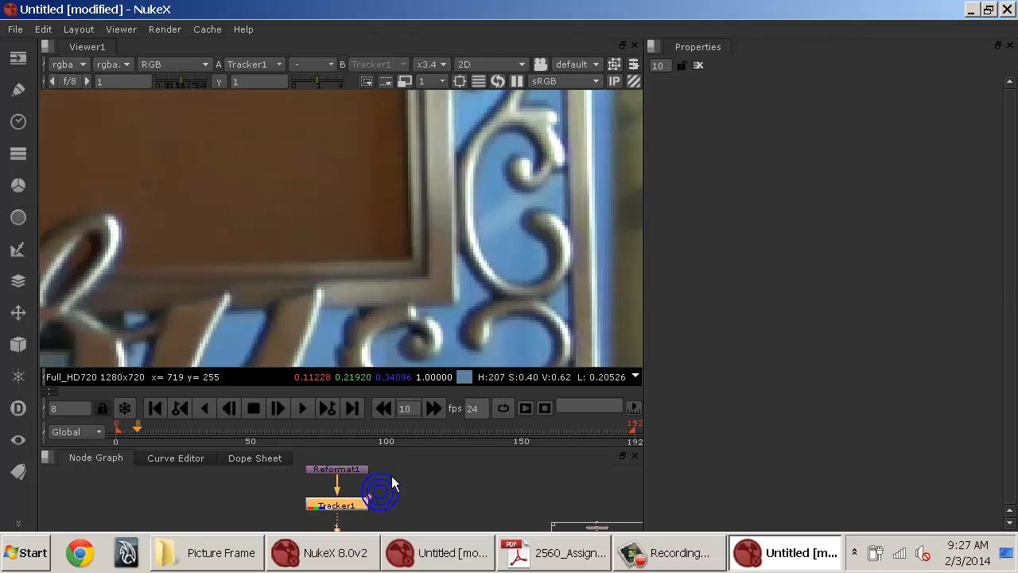
{"action": "double_click", "coordinate": [355, 504]}
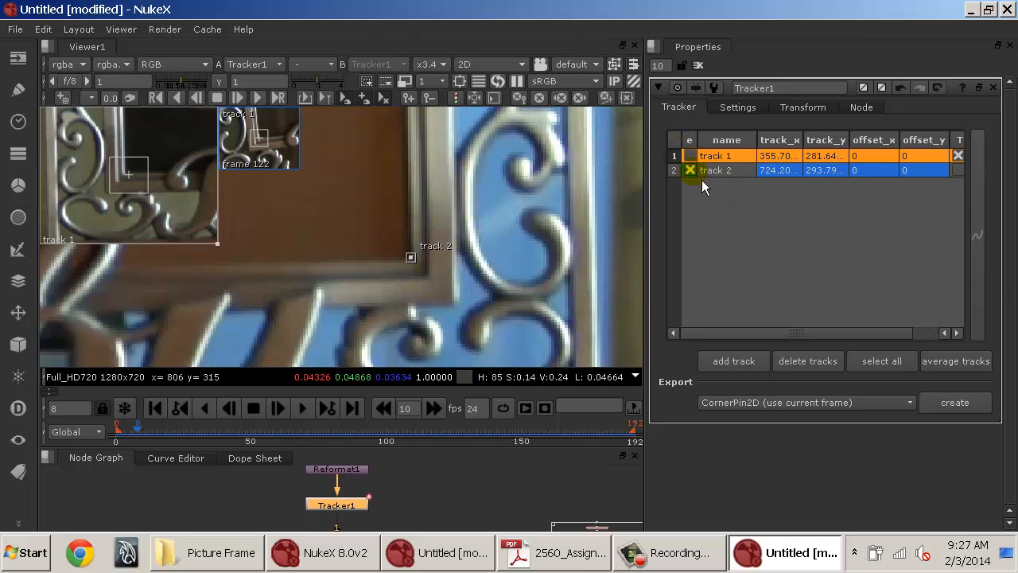
{"action": "left_click", "coordinate": [726, 172]}
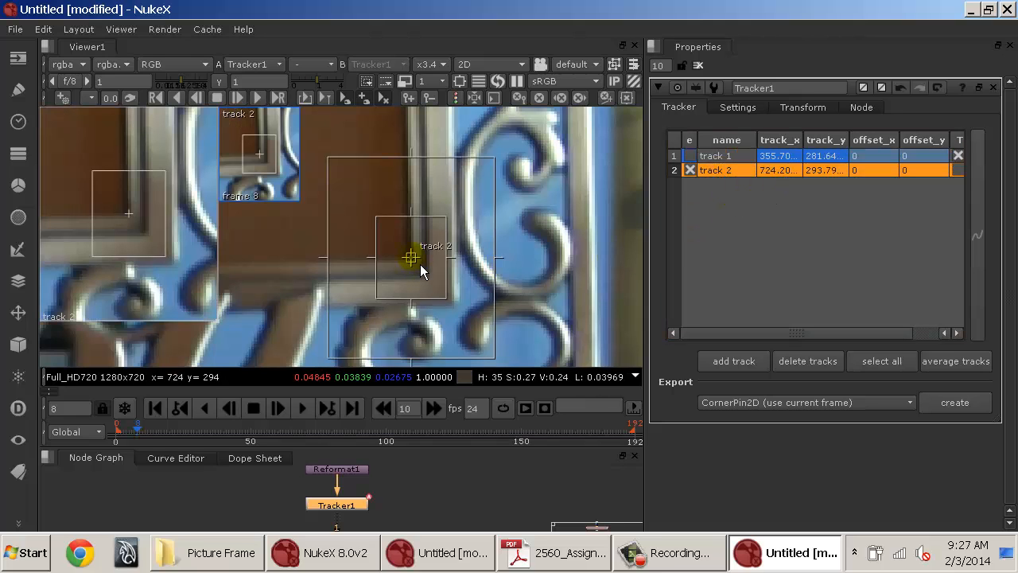
{"action": "left_click", "coordinate": [188, 108]}
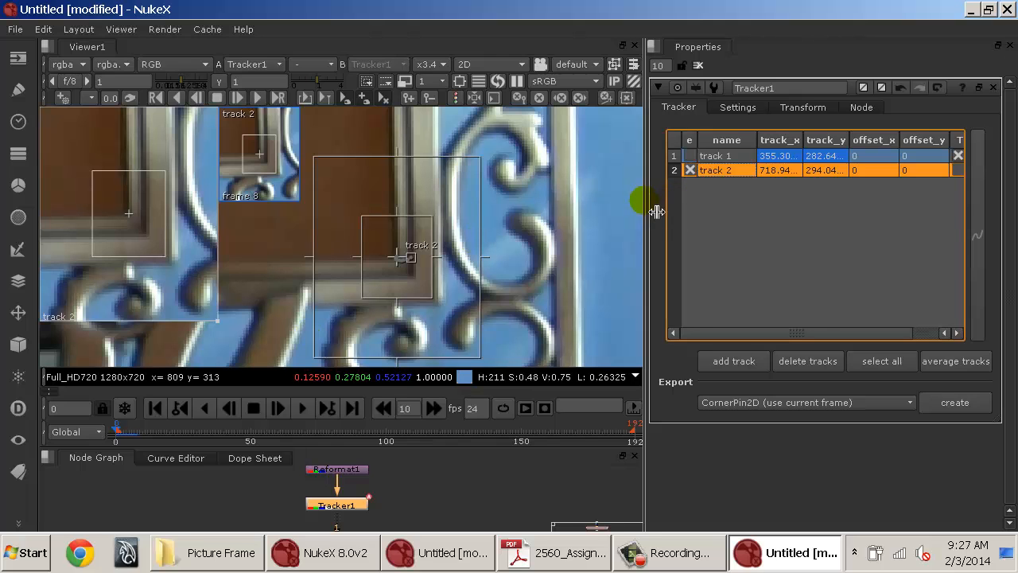
{"action": "left_click_drag", "start_coordinate": [647, 207], "coordinate": [747, 205]}
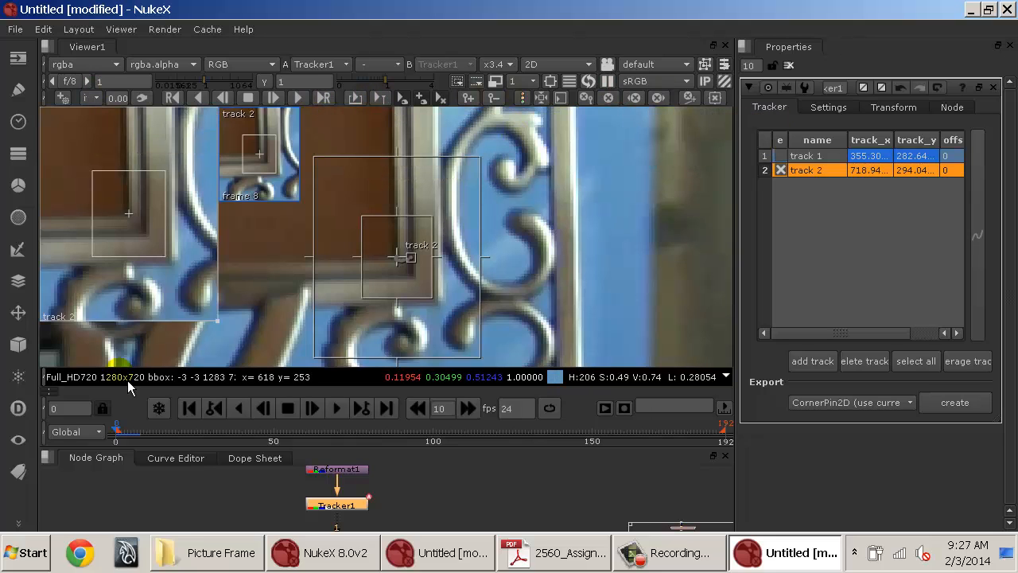
{"action": "left_click", "coordinate": [137, 434]}
{"action": "left_click", "coordinate": [146, 435]}
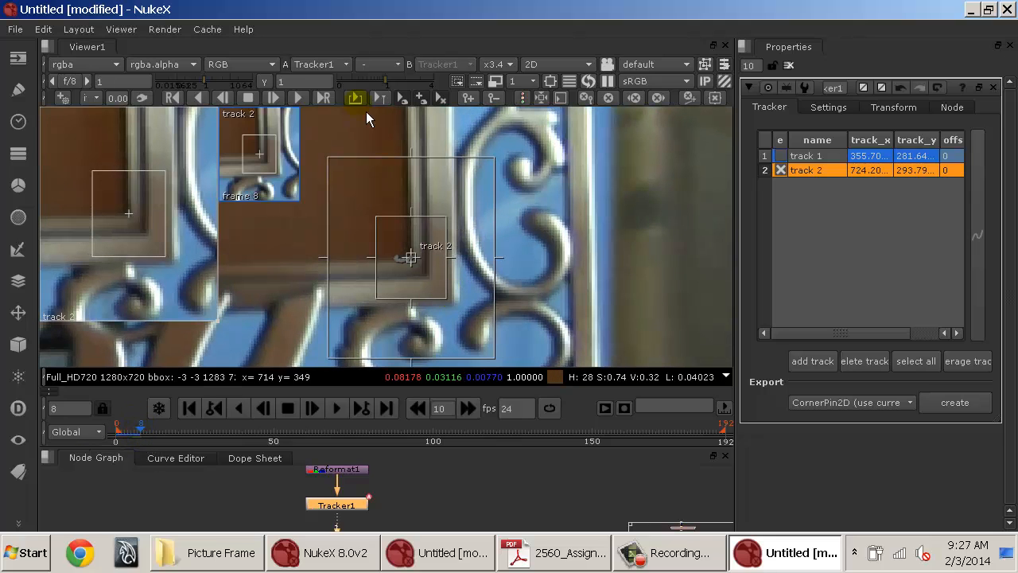
{"action": "left_click", "coordinate": [309, 101]}
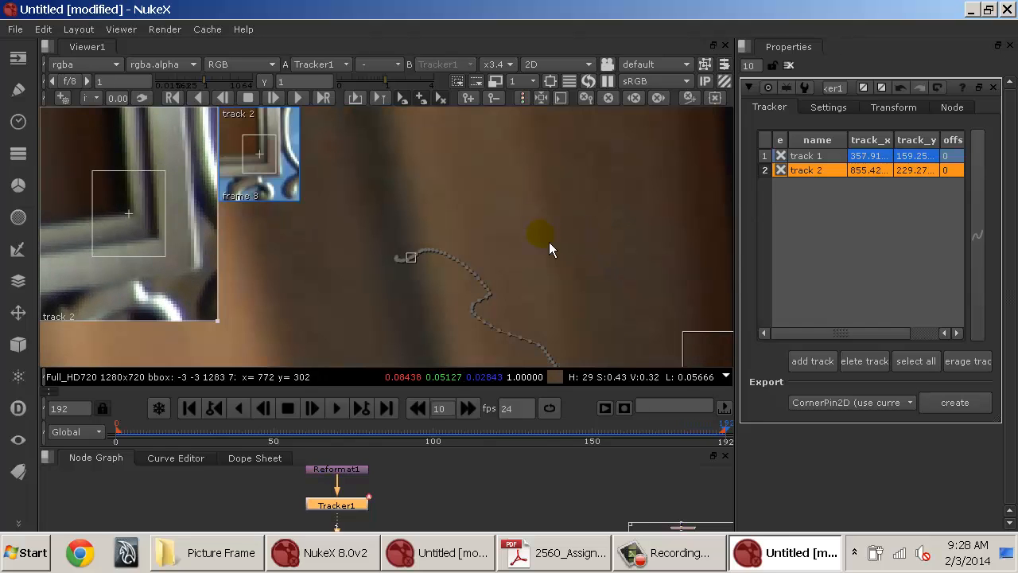
Pan the viewer and scrub frames 99 to 113 to inspect track 2's path.
{"action": "left_click_drag", "start_coordinate": [588, 345], "coordinate": [366, 87]}
{"action": "left_click_drag", "start_coordinate": [455, 127], "coordinate": [412, 236]}
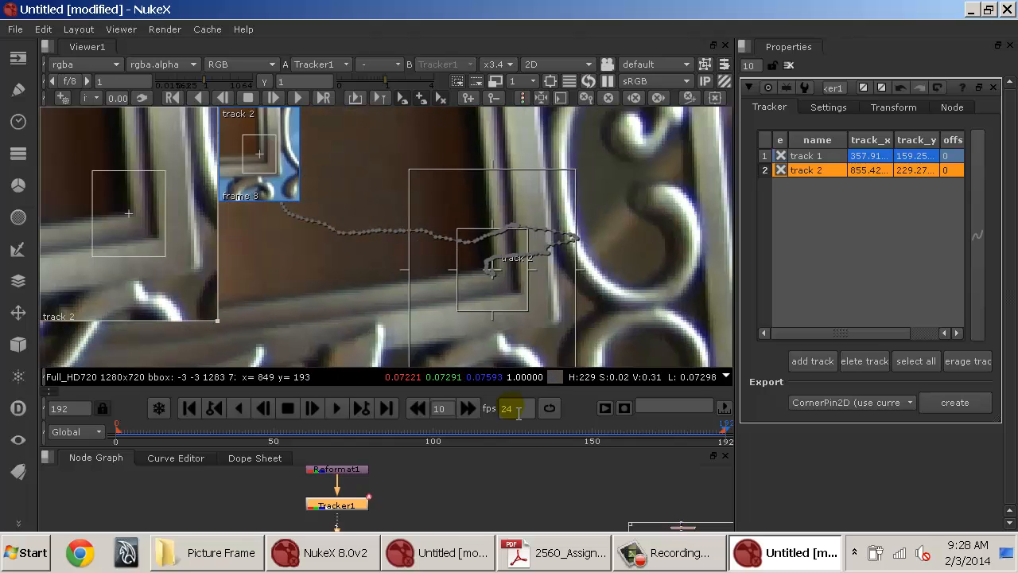
{"action": "left_click_drag", "start_coordinate": [693, 450], "coordinate": [408, 439]}
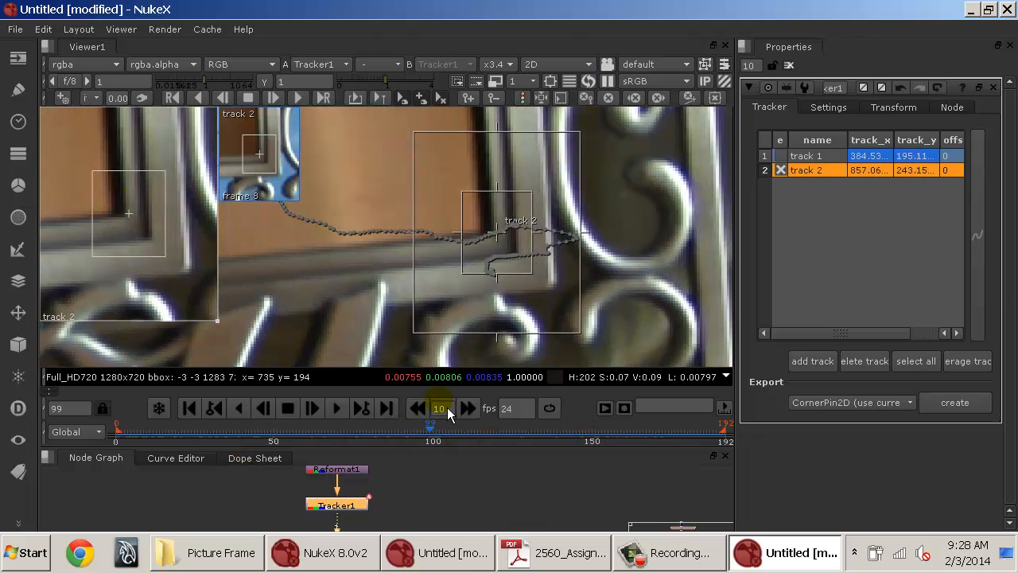
{"action": "left_click_drag", "start_coordinate": [440, 438], "coordinate": [461, 440]}
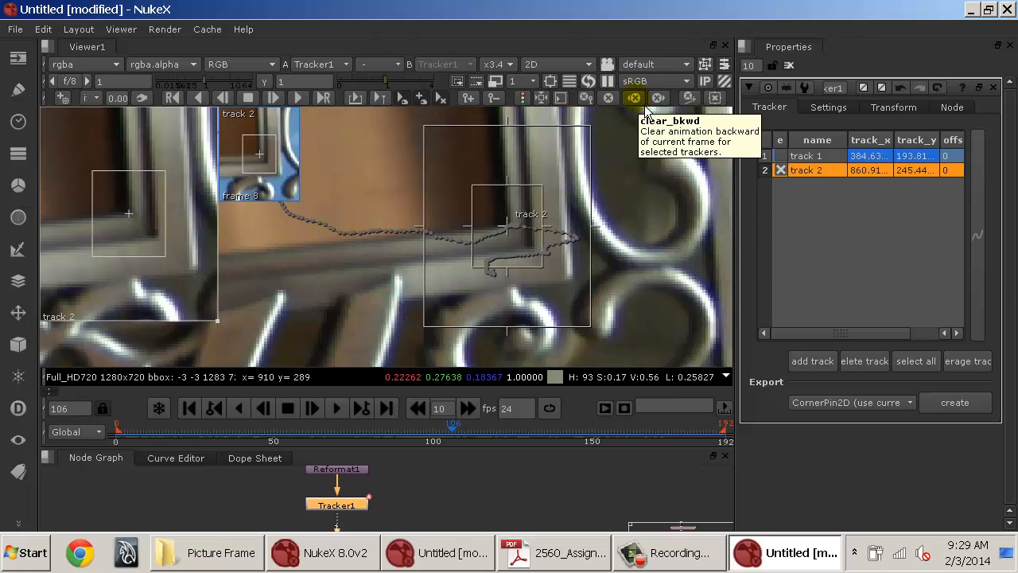
{"action": "left_click_drag", "start_coordinate": [454, 438], "coordinate": [484, 439]}
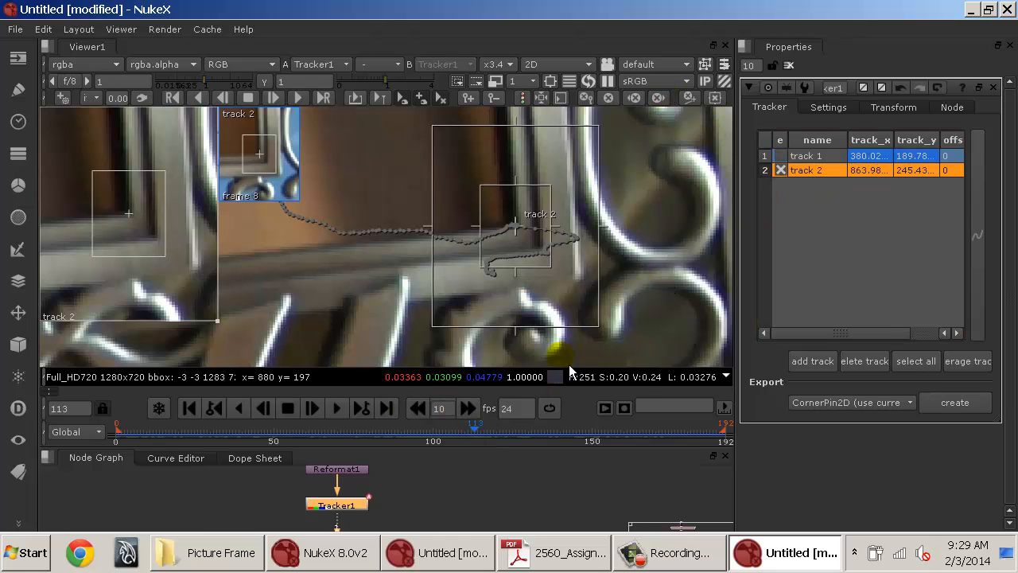
{"action": "left_click_drag", "start_coordinate": [737, 250], "coordinate": [614, 271]}
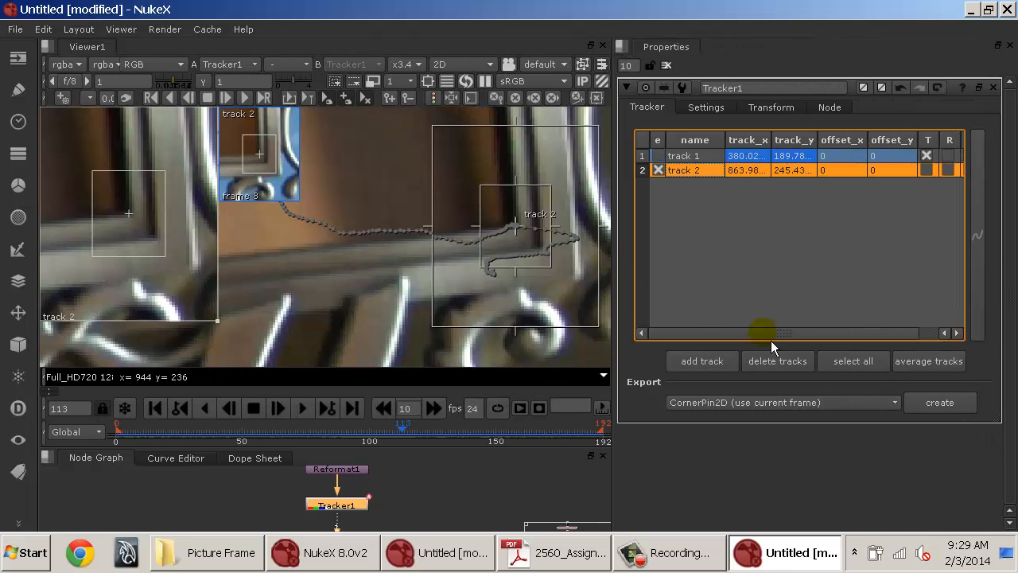
At frame 76, disable track 2, add a third track and place it on the frame's upper-right inner corner.
{"action": "left_click", "coordinate": [658, 170]}
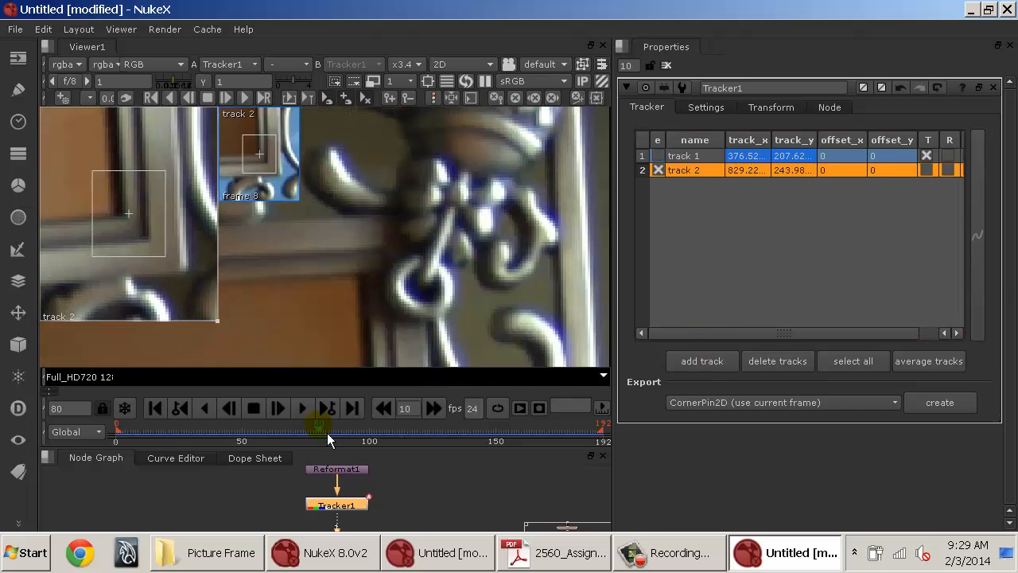
{"action": "left_click", "coordinate": [434, 409]}
{"action": "left_click_drag", "start_coordinate": [429, 430], "coordinate": [307, 432]}
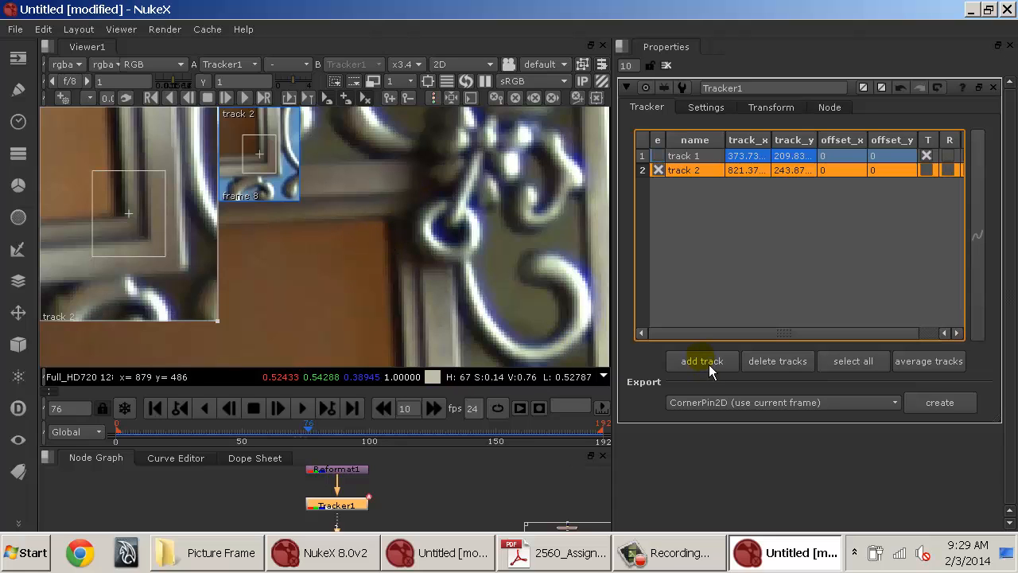
{"action": "left_click", "coordinate": [658, 169]}
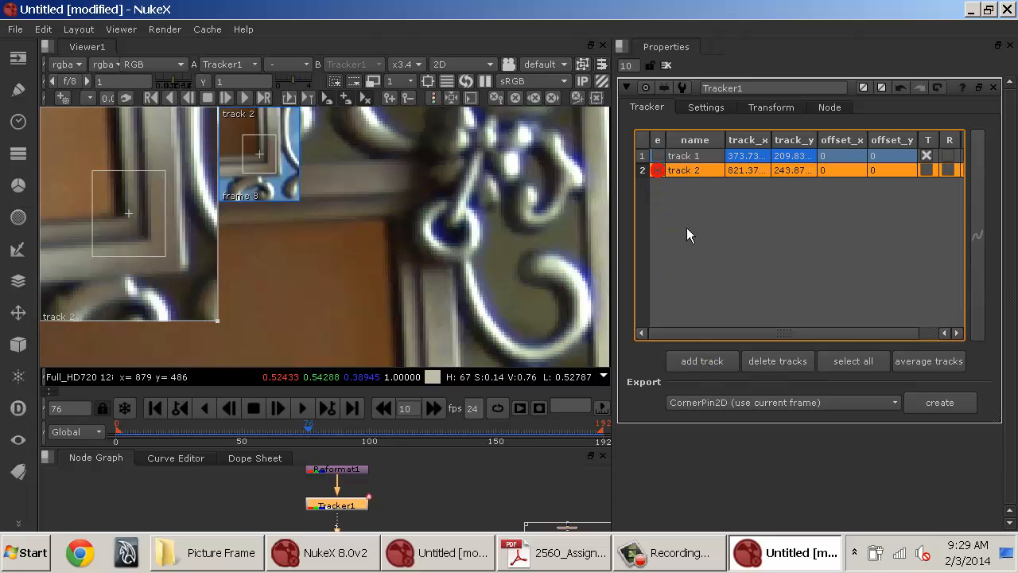
{"action": "left_click", "coordinate": [699, 359]}
{"action": "left_click_drag", "start_coordinate": [320, 213], "coordinate": [391, 234]}
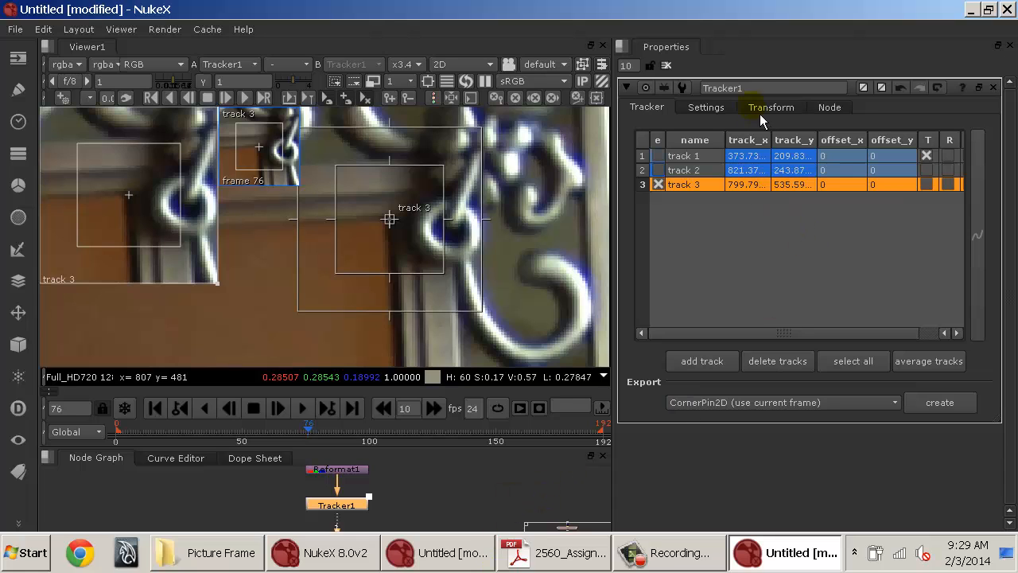
Review the tracker's track channels and pre-track filter options in the settings.
{"action": "left_click", "coordinate": [714, 106]}
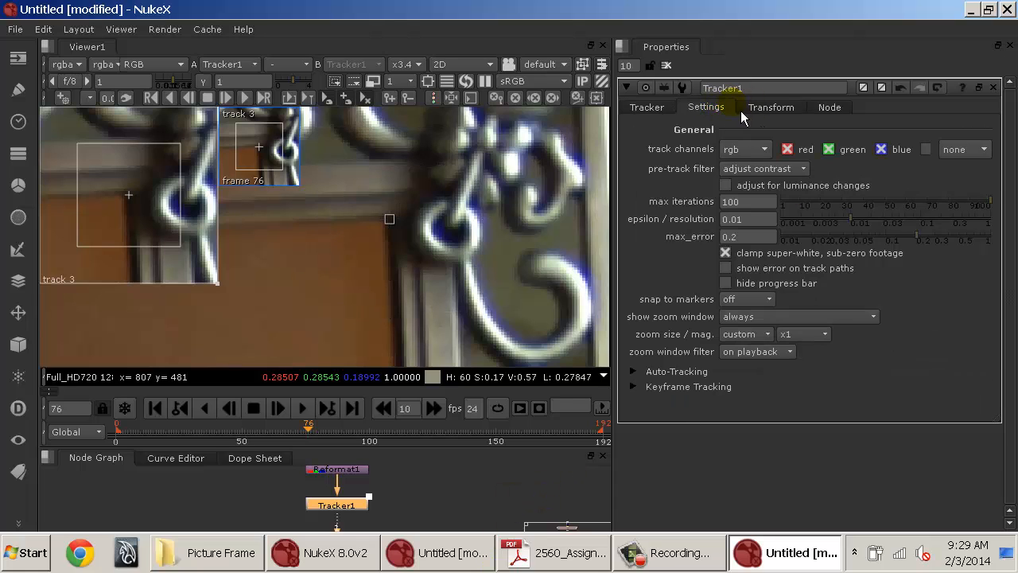
{"action": "left_click", "coordinate": [744, 149]}
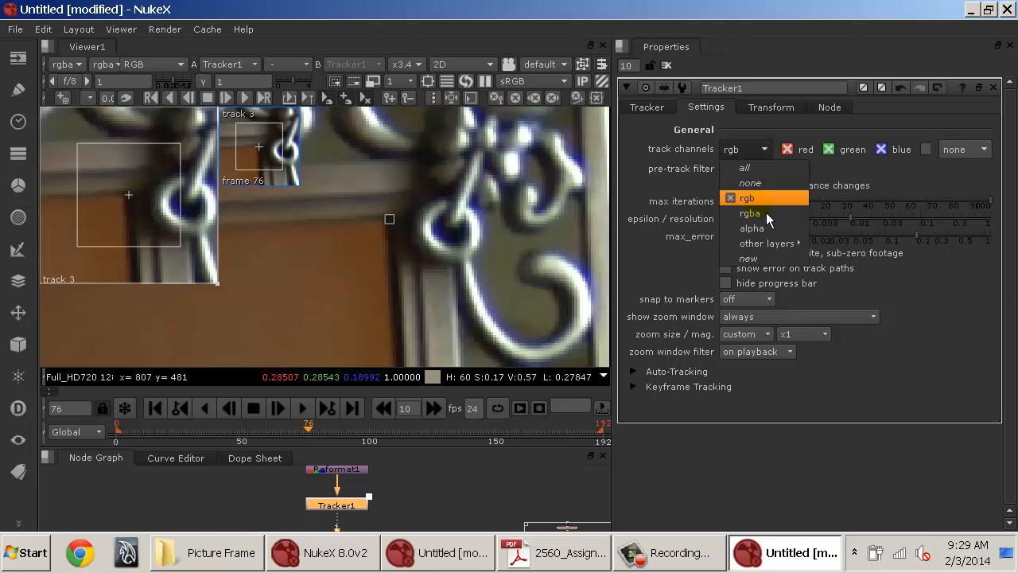
{"action": "left_click", "coordinate": [815, 153]}
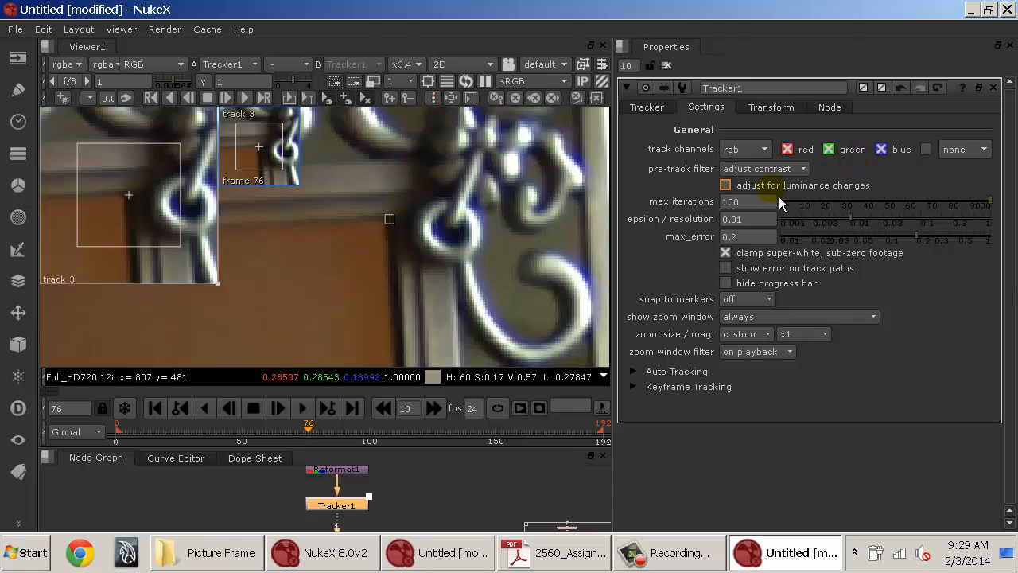
{"action": "mouse_move", "coordinate": [779, 199]}
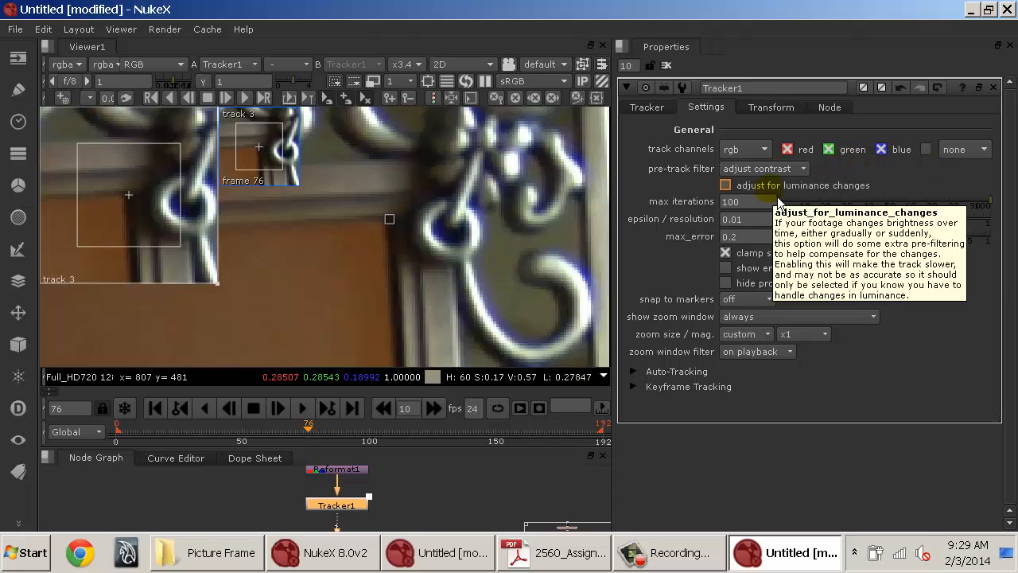
{"action": "left_click", "coordinate": [777, 170]}
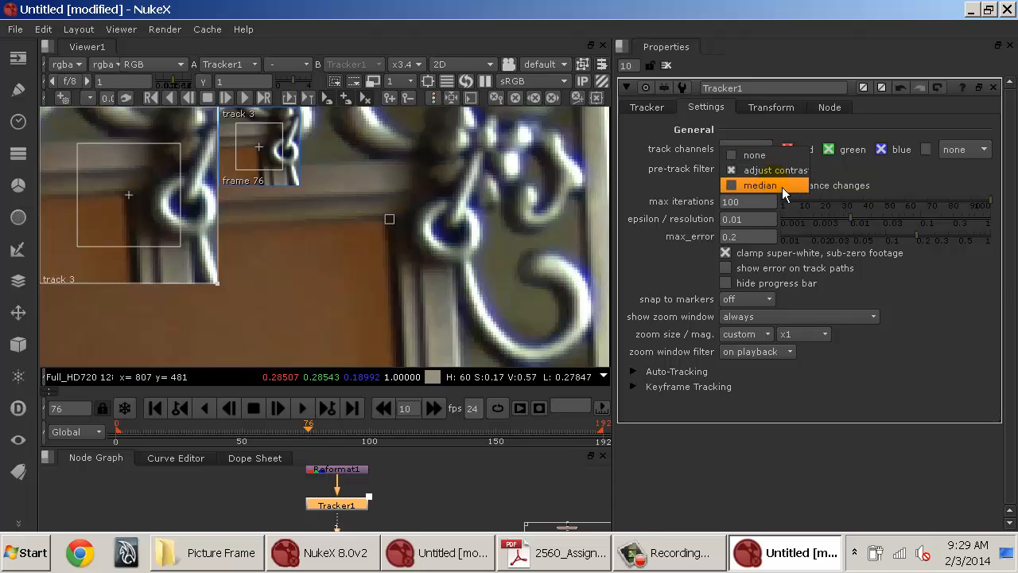
{"action": "left_click", "coordinate": [885, 188]}
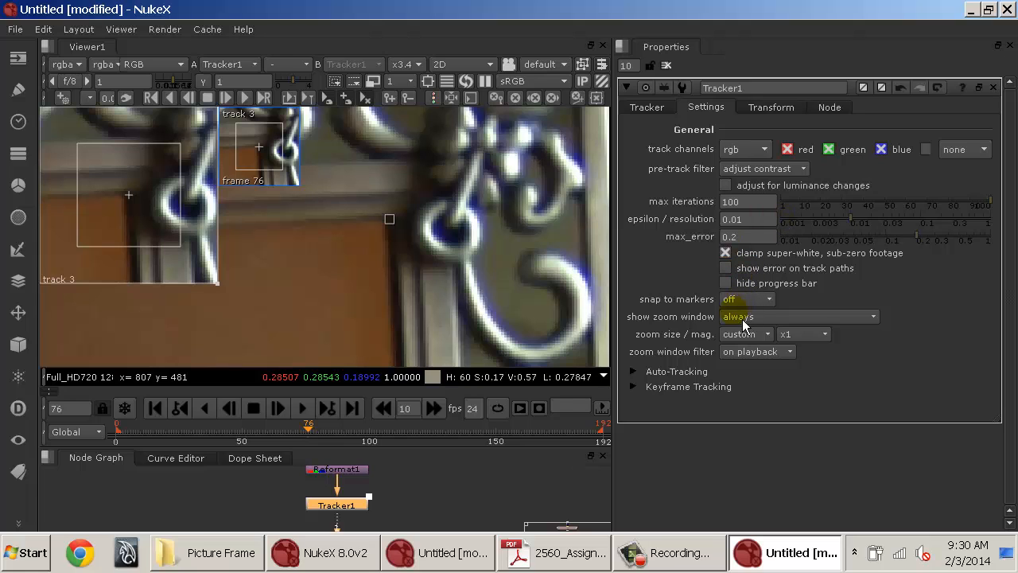
Set Auto-Tracking pattern grab behaviour to every n frames with every n frames at 5.
{"action": "left_click", "coordinate": [686, 385]}
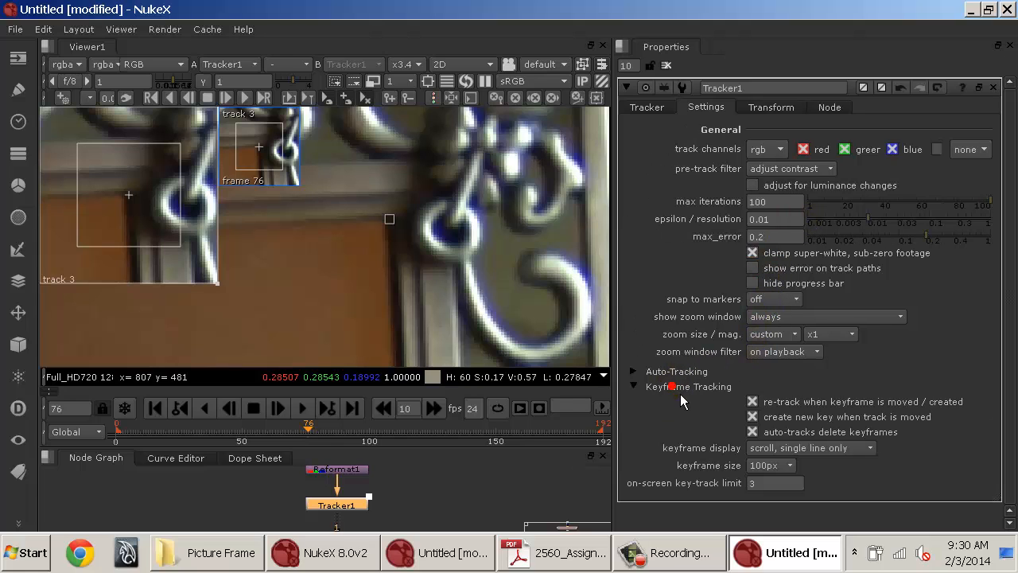
{"action": "left_click", "coordinate": [672, 371]}
{"action": "scroll", "coordinate": [744, 354], "scroll_direction": "down", "scroll_amount": 3}
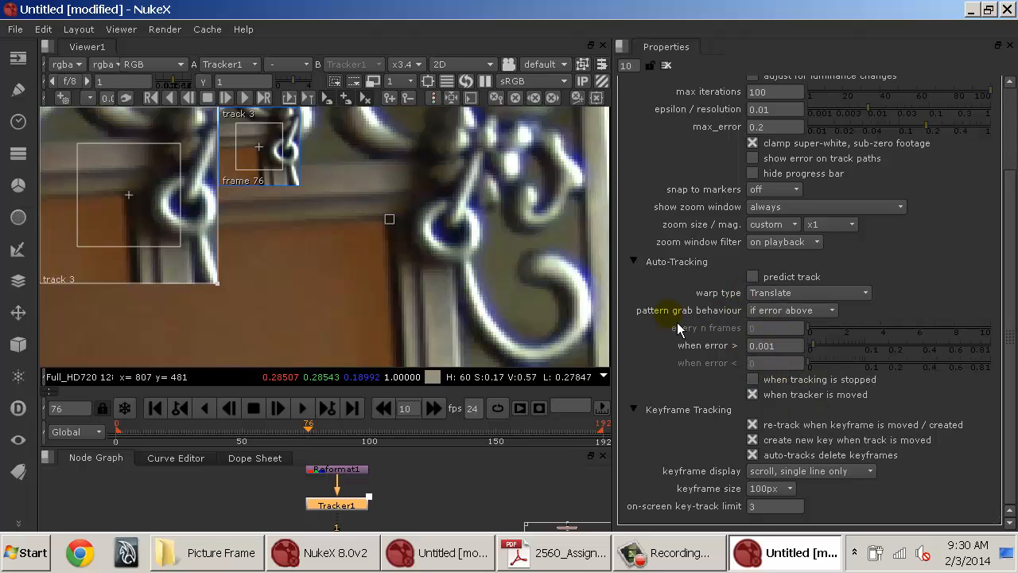
{"action": "left_click", "coordinate": [765, 312]}
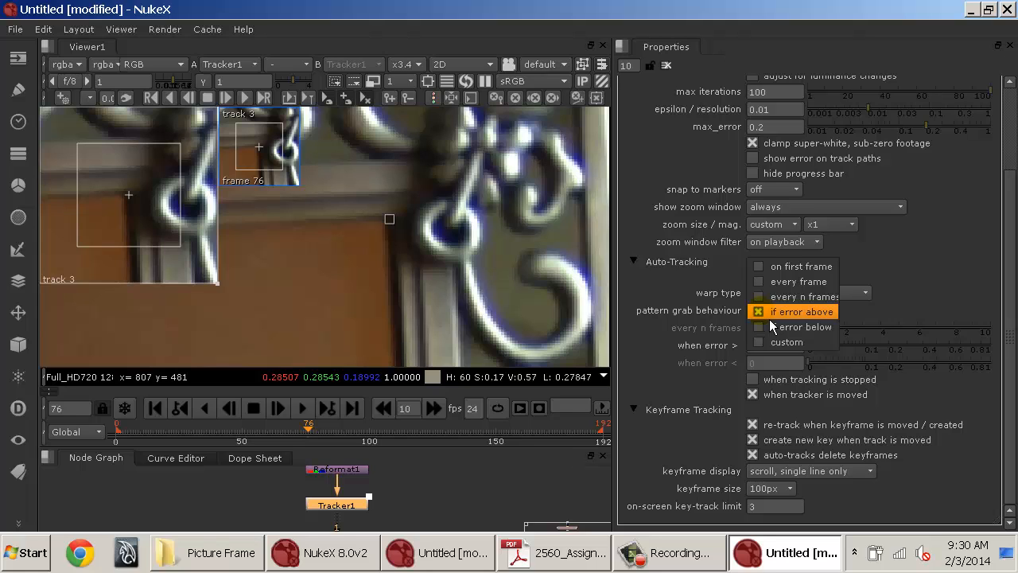
{"action": "left_click", "coordinate": [773, 297]}
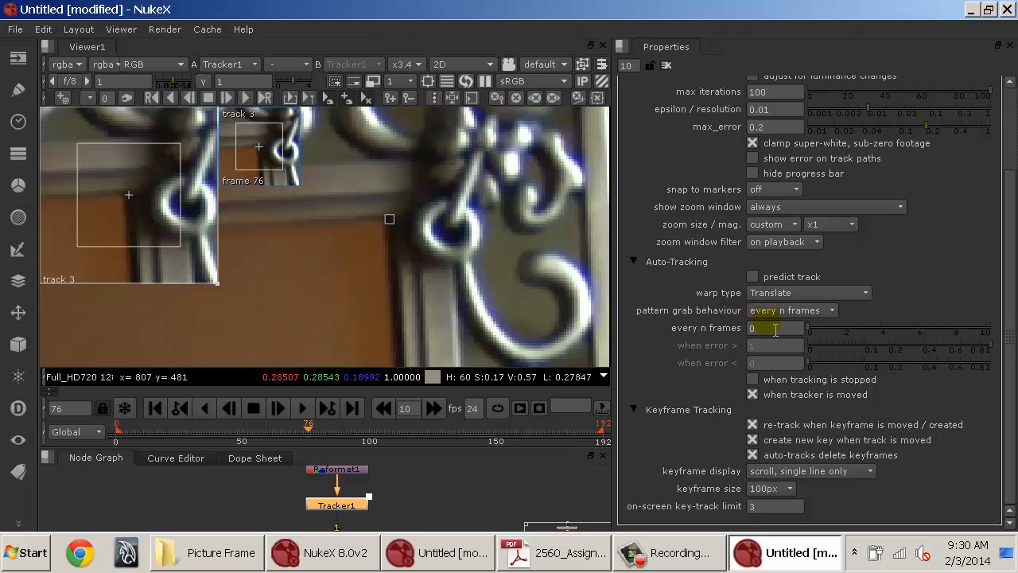
{"action": "left_click", "coordinate": [775, 328]}
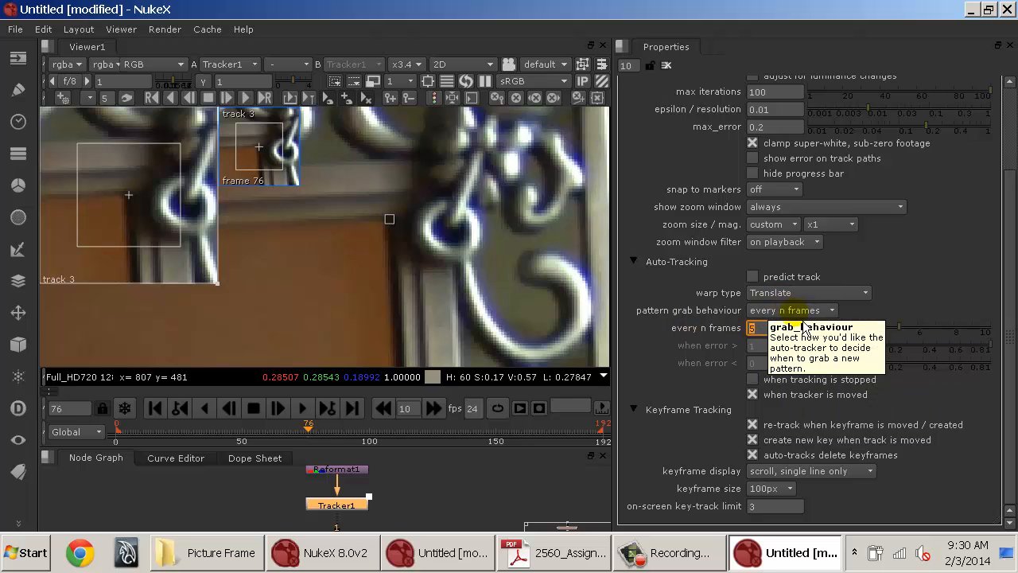
{"action": "scroll", "coordinate": [700, 330], "scroll_direction": "up", "scroll_amount": 3}
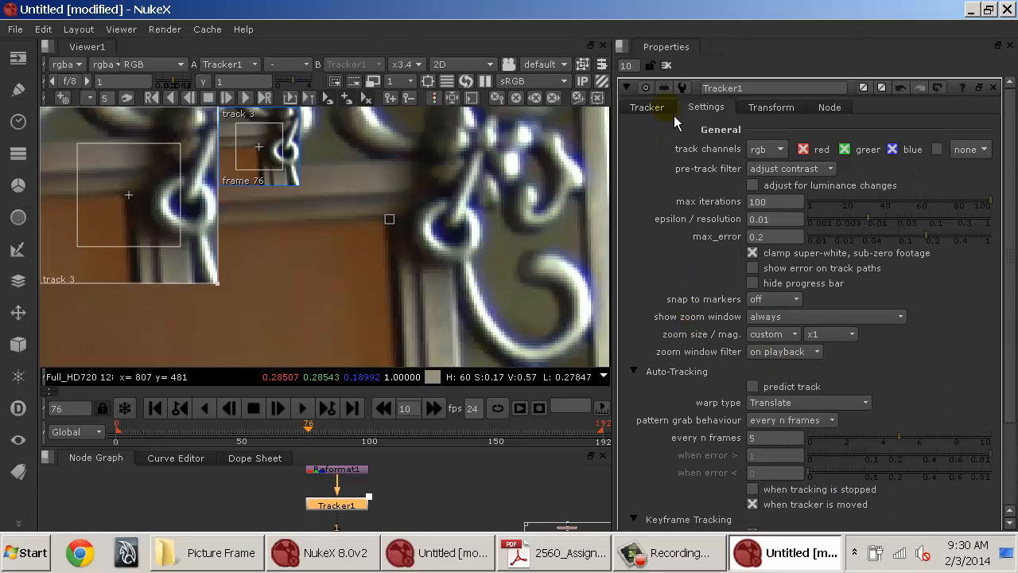
{"action": "left_click", "coordinate": [648, 107]}
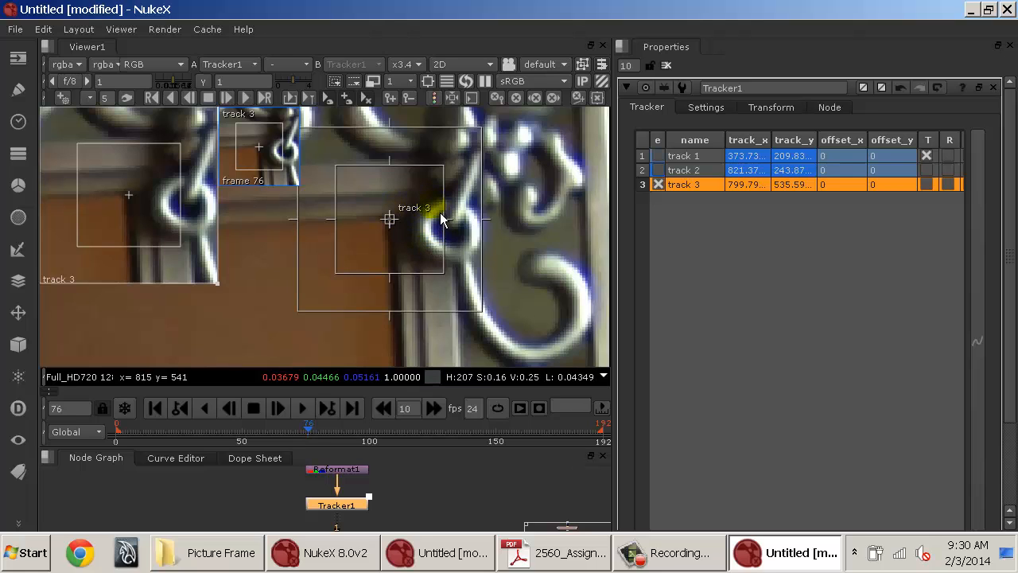
Zoom out and enlarge track 3's search area.
{"action": "scroll", "coordinate": [459, 204], "scroll_direction": "down", "scroll_amount": 1}
{"action": "scroll", "coordinate": [459, 205], "scroll_direction": "down", "scroll_amount": 3}
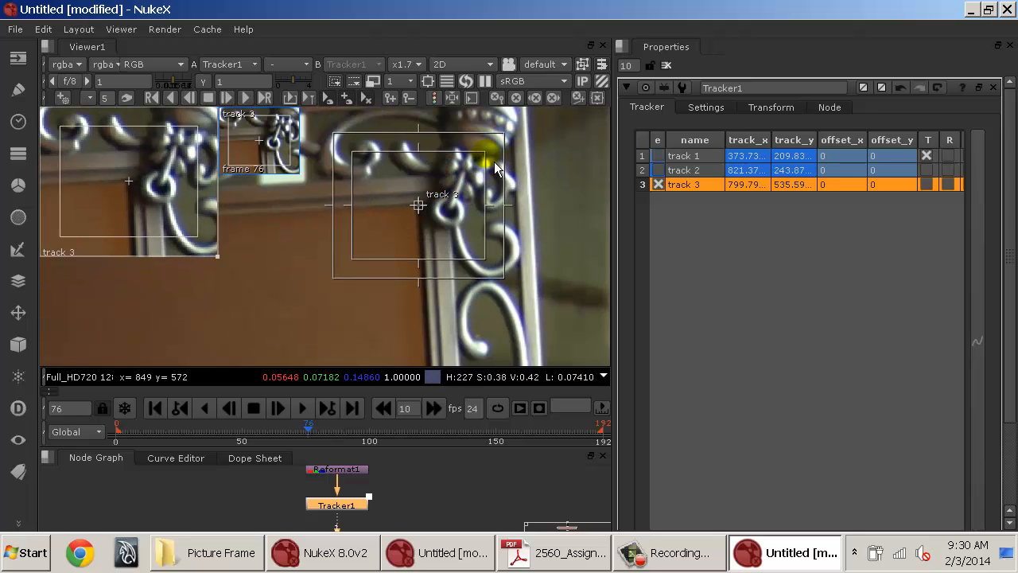
{"action": "mouse_move", "coordinate": [484, 152]}
{"action": "left_mouse_down"}
{"action": "mouse_move", "coordinate": [462, 185]}
{"action": "mouse_move", "coordinate": [515, 133]}
{"action": "left_mouse_up"}
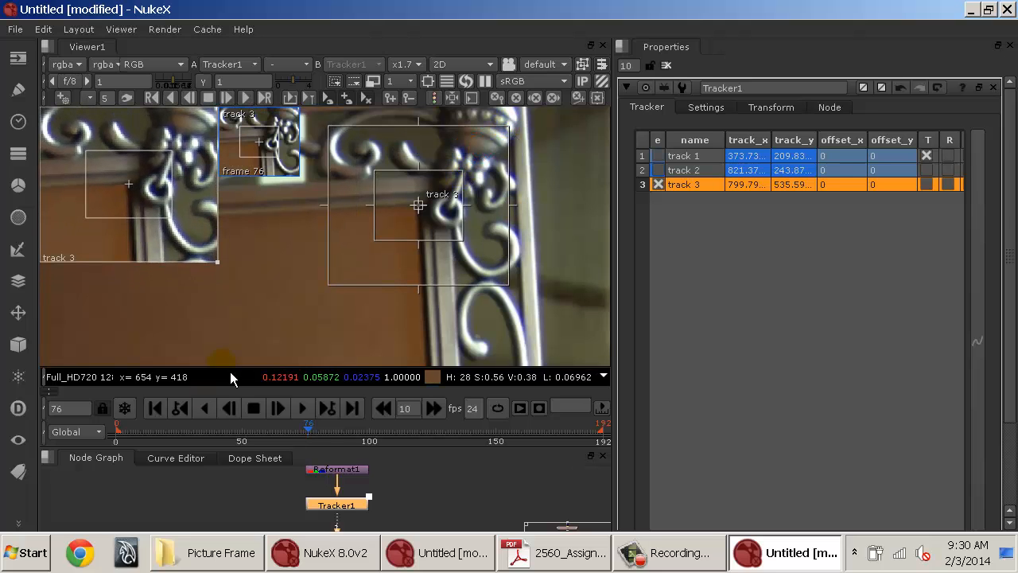
Track track 3 backward from frame 76 to the start, then return to frame 76.
{"action": "left_click", "coordinate": [173, 102]}
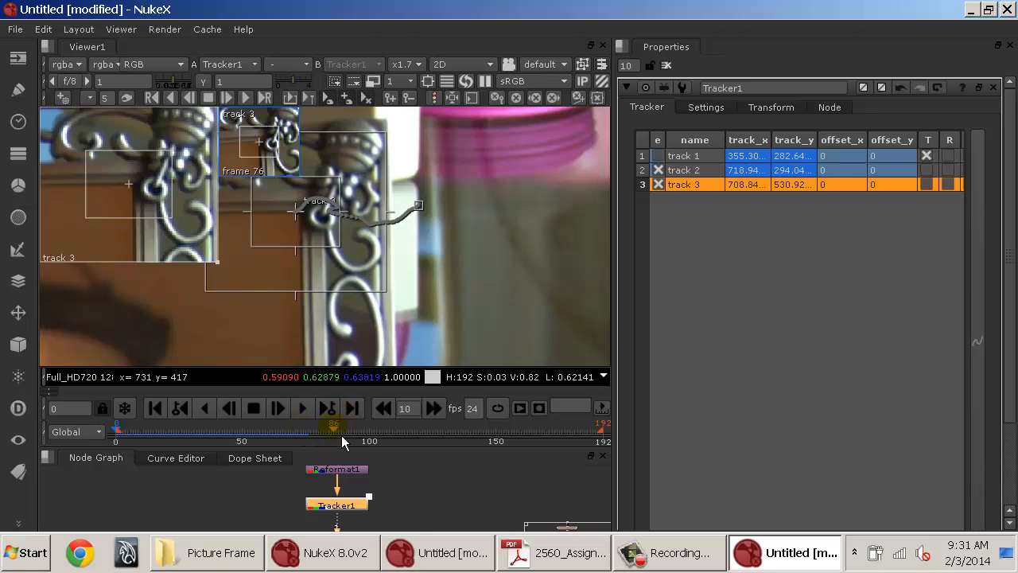
{"action": "left_click", "coordinate": [305, 436]}
{"action": "mouse_move", "coordinate": [304, 436]}
{"action": "left_mouse_down"}
{"action": "mouse_move", "coordinate": [125, 430]}
{"action": "mouse_move", "coordinate": [296, 424]}
{"action": "mouse_move", "coordinate": [316, 438]}
{"action": "left_mouse_up"}
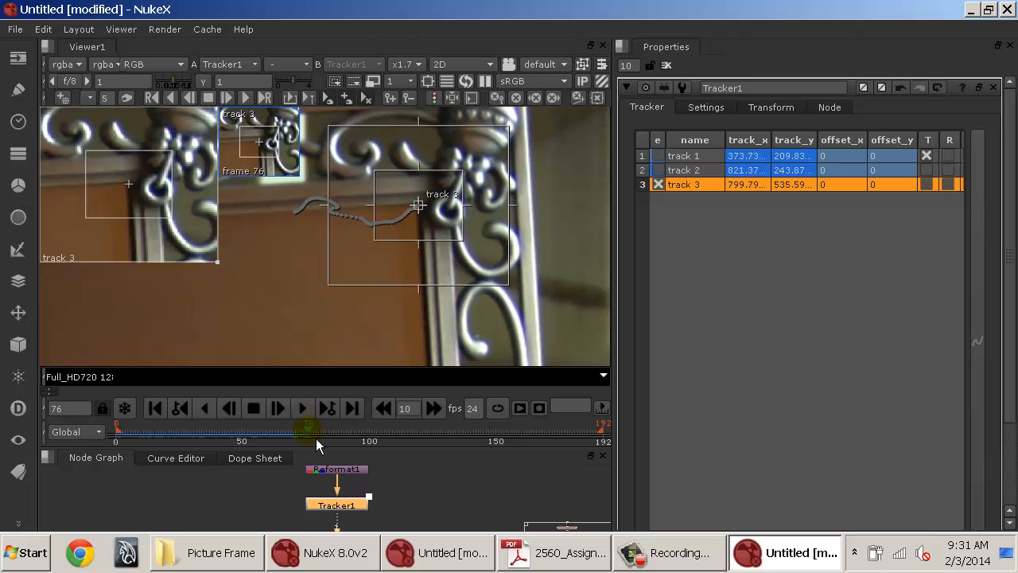
Track track 3 forward from frame 76, stop the tracking around frame 134 and go back to frame 106.
{"action": "left_click", "coordinate": [253, 107]}
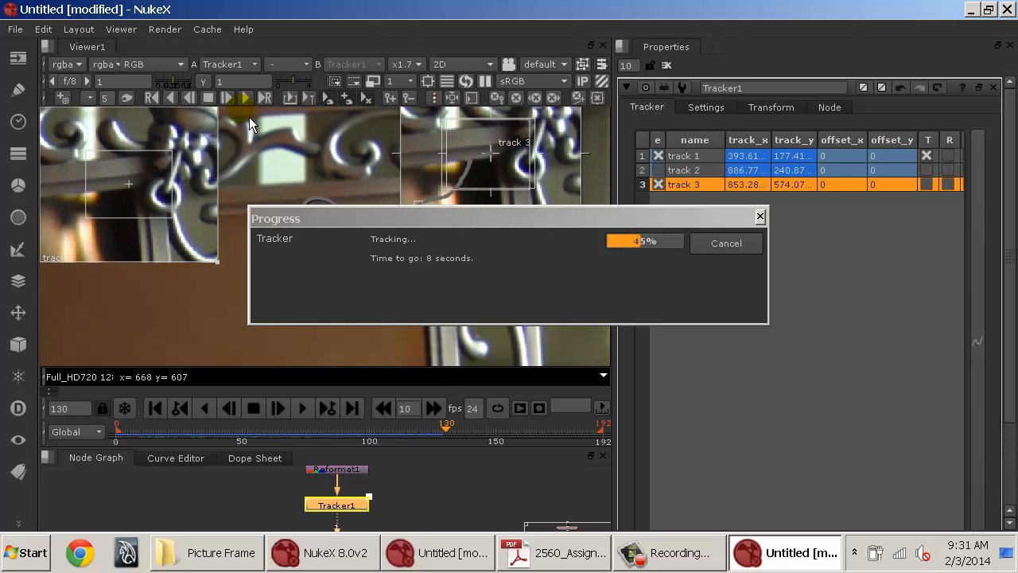
{"action": "left_click", "coordinate": [726, 244]}
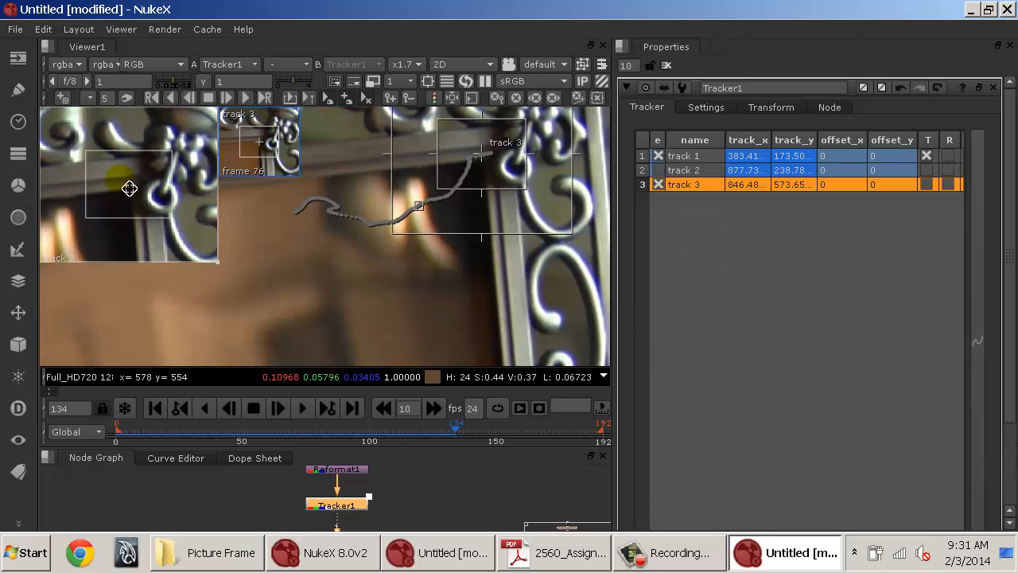
{"action": "left_click_drag", "start_coordinate": [461, 440], "coordinate": [394, 440]}
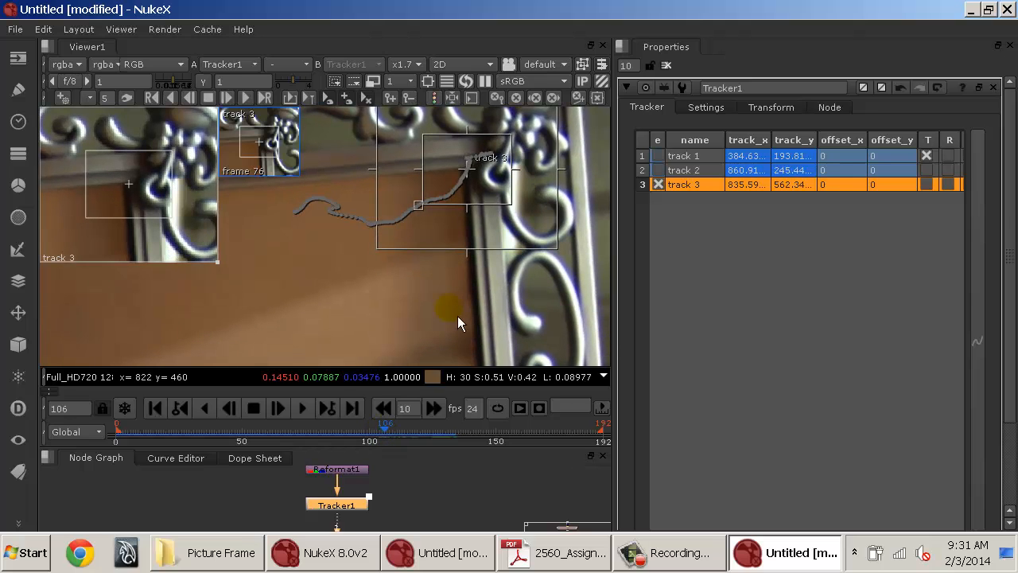
{"action": "left_click", "coordinate": [553, 98]}
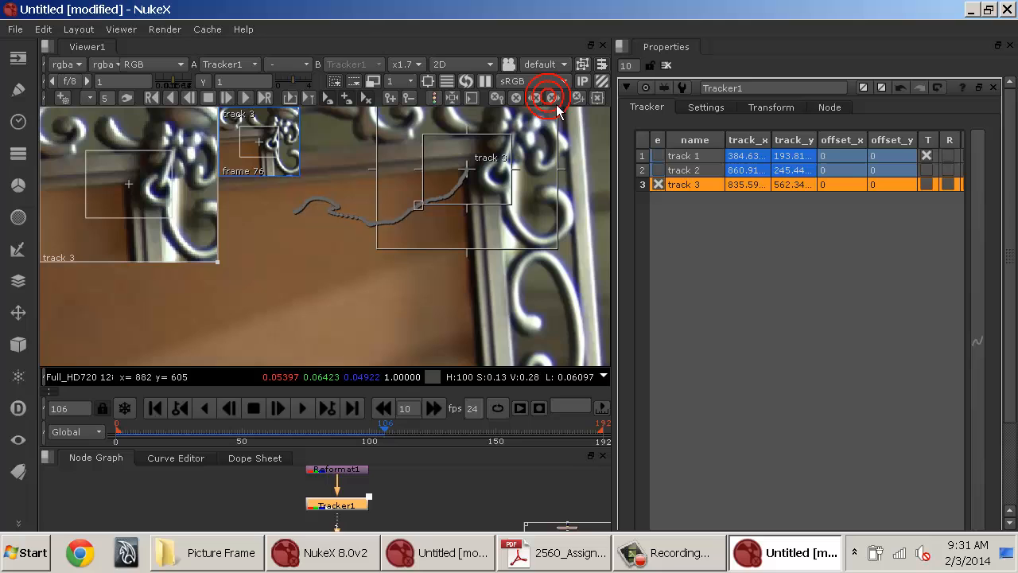
Go to the last frame, 192, and reposition track 3 onto the picture frame's upper-right inner corner.
{"action": "left_click", "coordinate": [605, 438]}
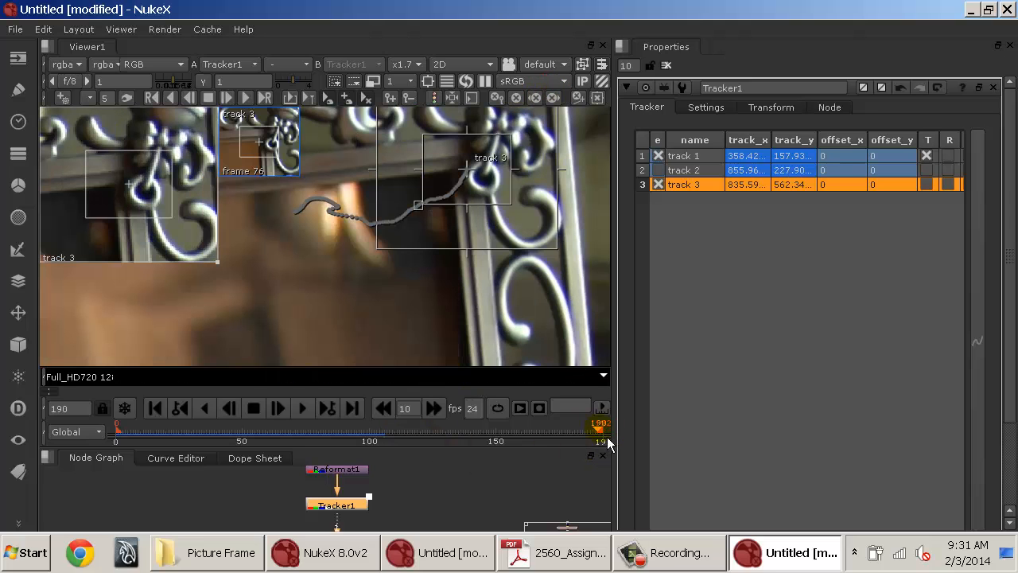
{"action": "left_click", "coordinate": [610, 439]}
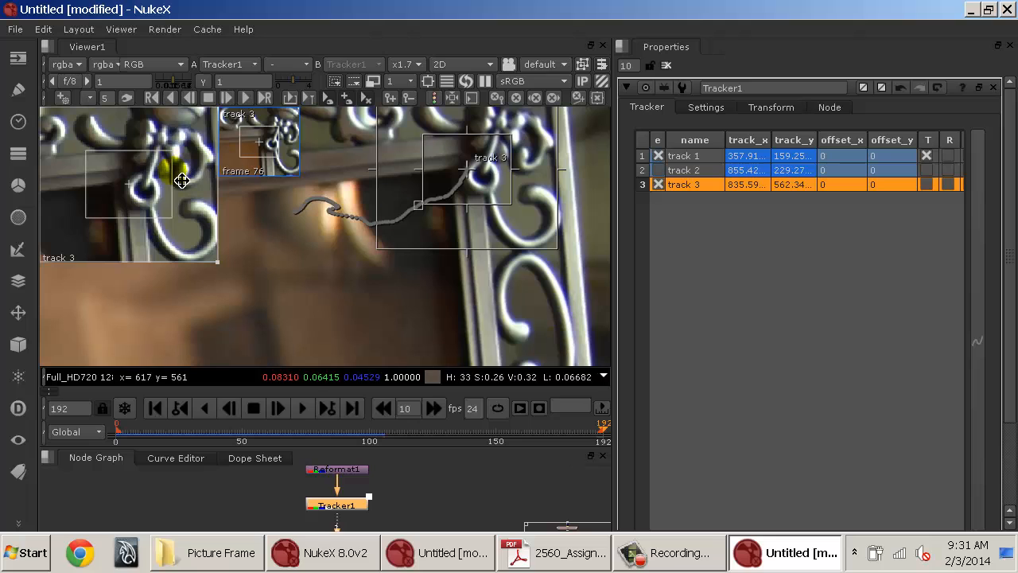
{"action": "left_click_drag", "start_coordinate": [159, 200], "coordinate": [183, 209]}
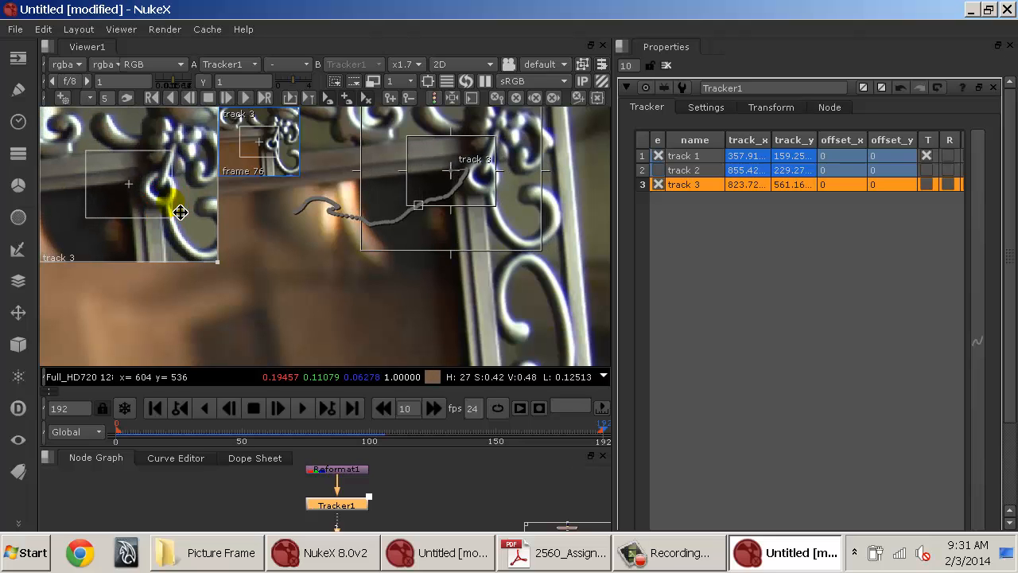
Track track 3 backward over a range from frame 192 to frame 110.
{"action": "left_click", "coordinate": [151, 97]}
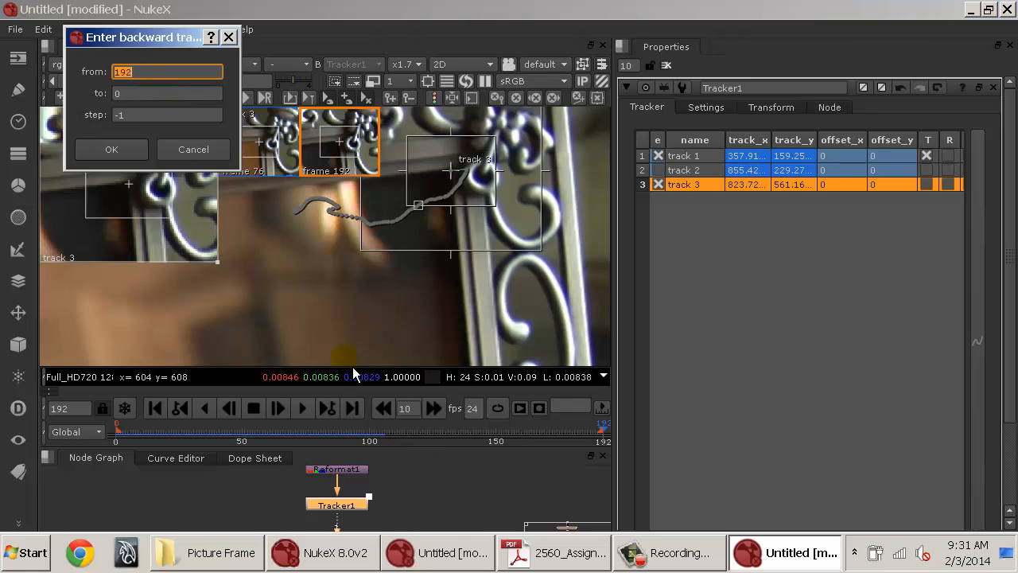
{"action": "left_click", "coordinate": [171, 93]}
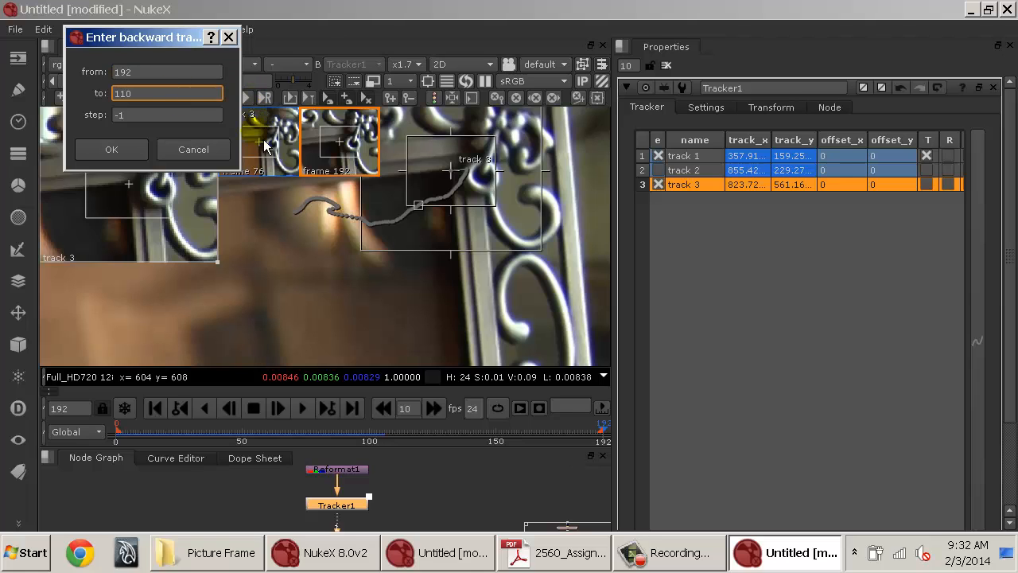
{"action": "left_click", "coordinate": [136, 162]}
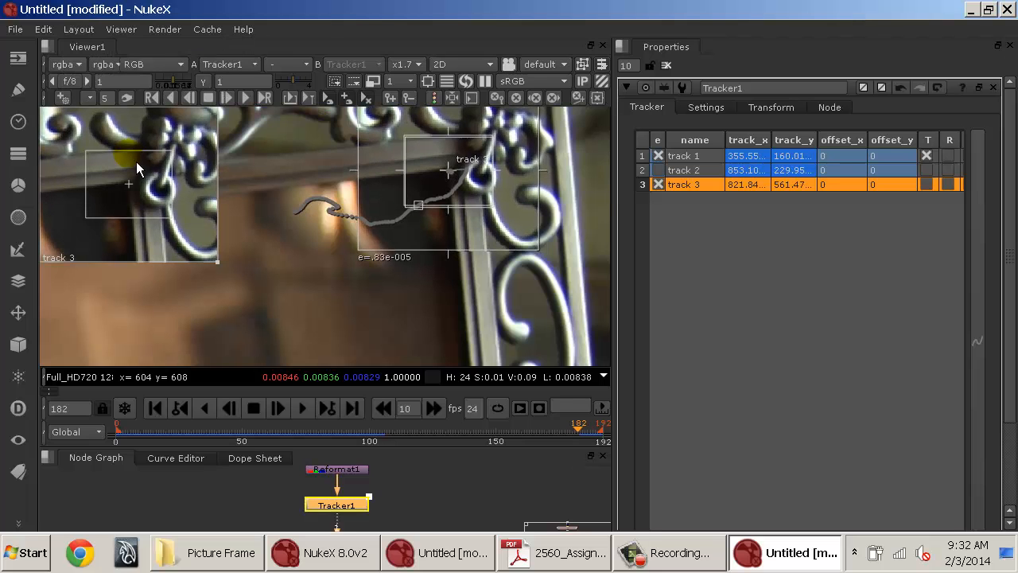
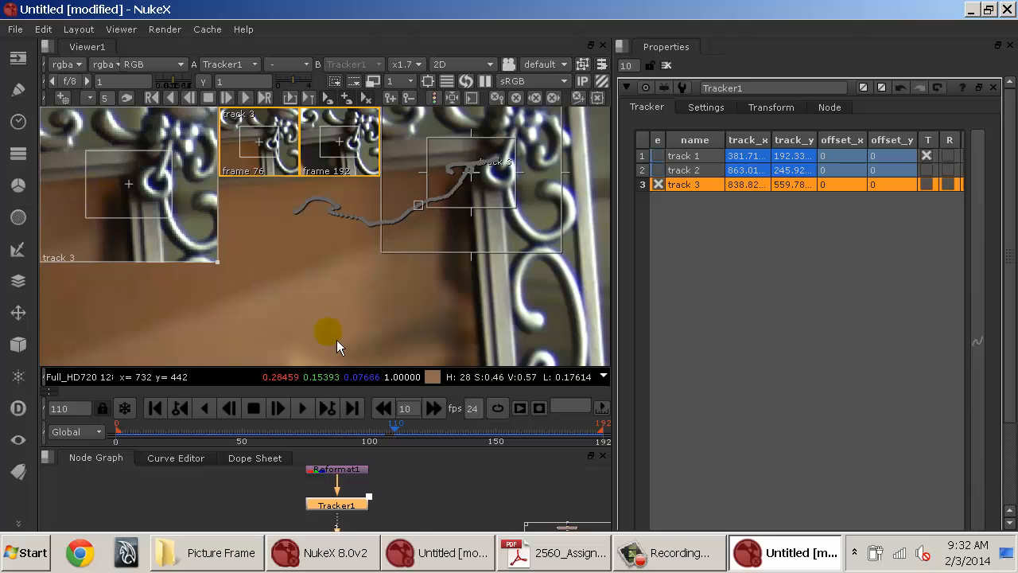
Go to frame 121 and nudge track 3 back onto the picture frame's upper-right inner corner.
{"action": "left_click_drag", "start_coordinate": [414, 434], "coordinate": [457, 433]}
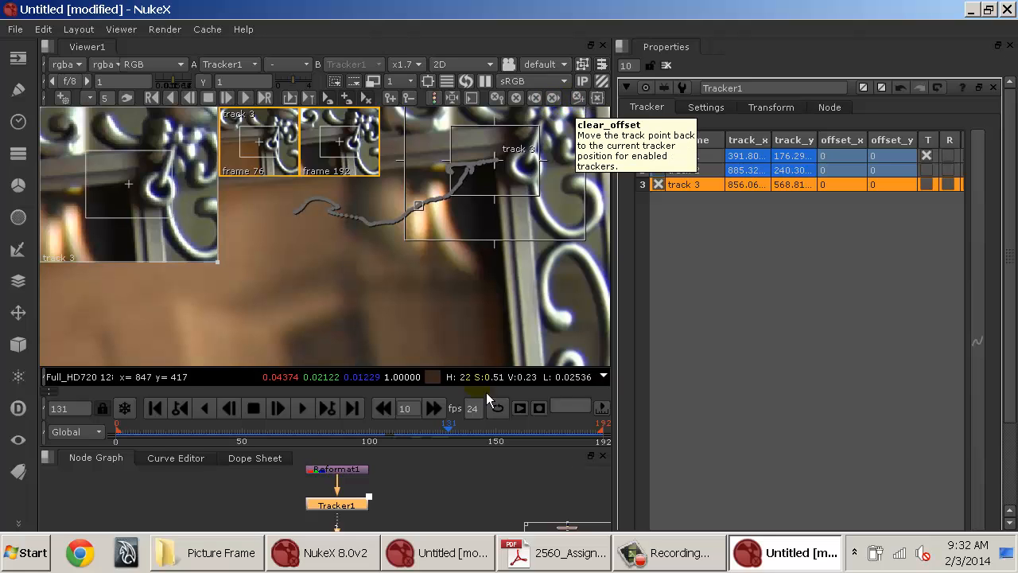
{"action": "left_click", "coordinate": [422, 436]}
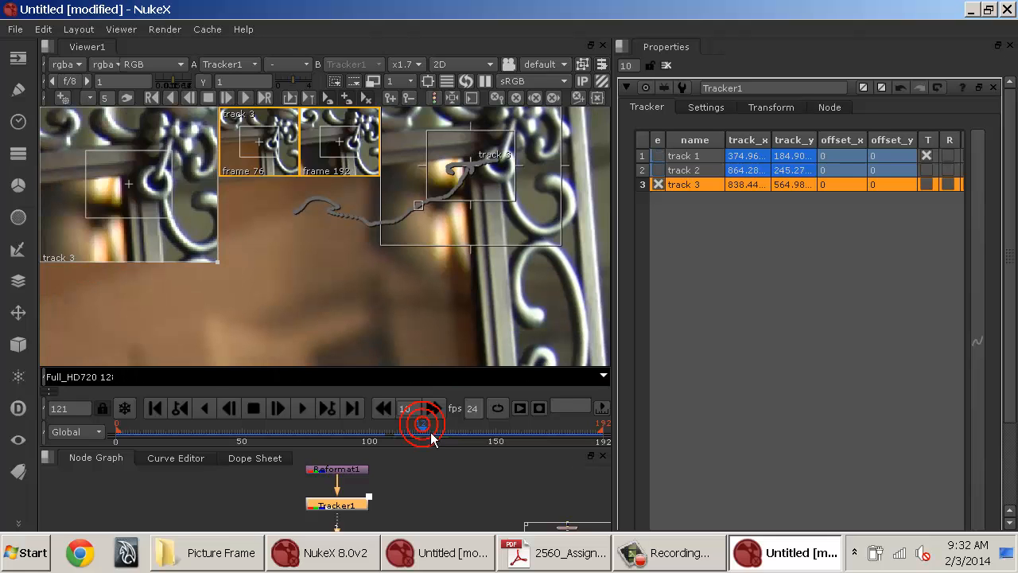
{"action": "left_click_drag", "start_coordinate": [143, 223], "coordinate": [152, 234]}
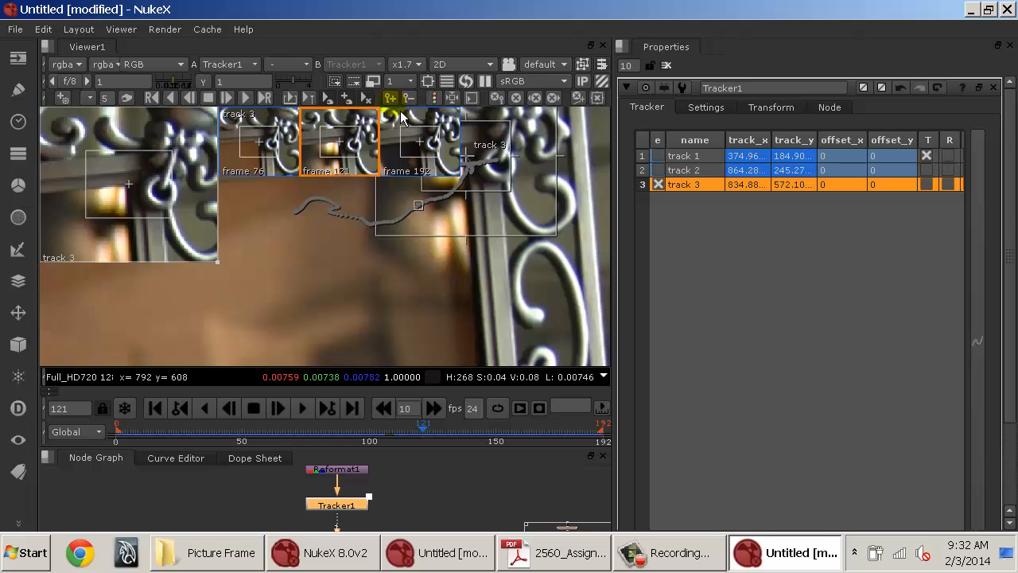
Try tracking track 3 forward over a range from frame 121, stopping the tracking partway.
{"action": "left_click", "coordinate": [266, 98]}
{"action": "key", "text": "Tab"}
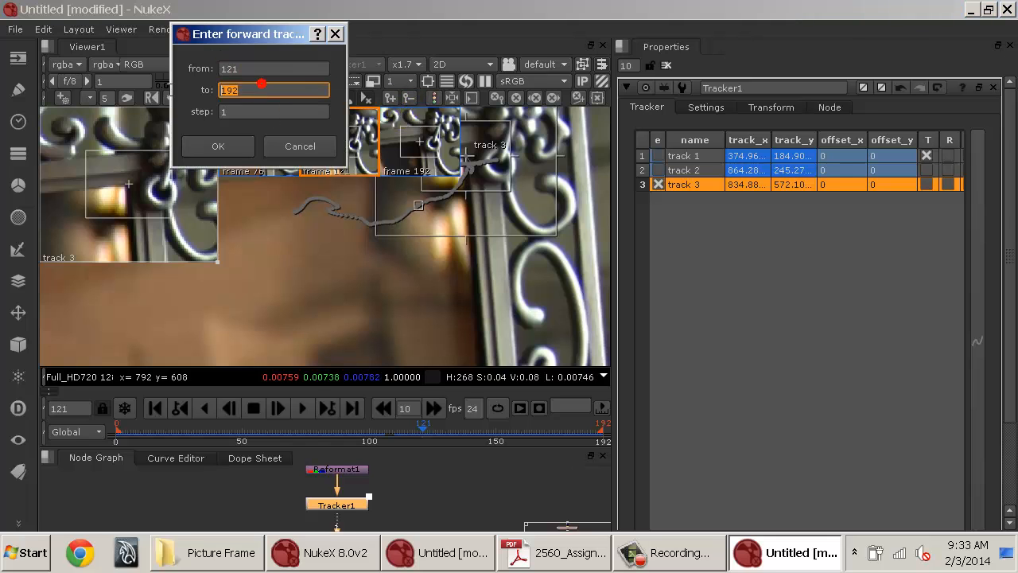
{"action": "type", "text": "131"}
{"action": "key", "text": "Return"}
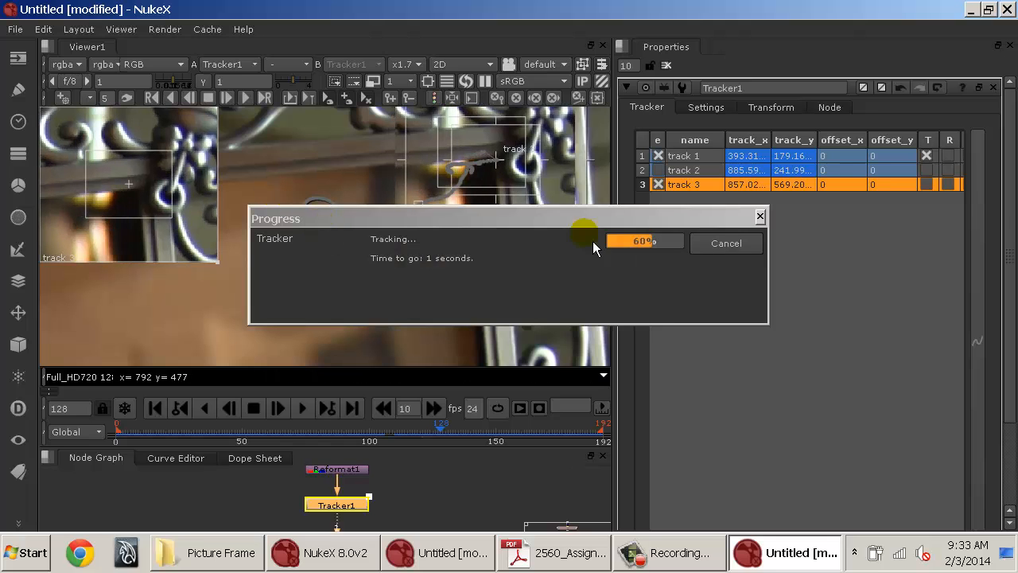
{"action": "left_click", "coordinate": [726, 245]}
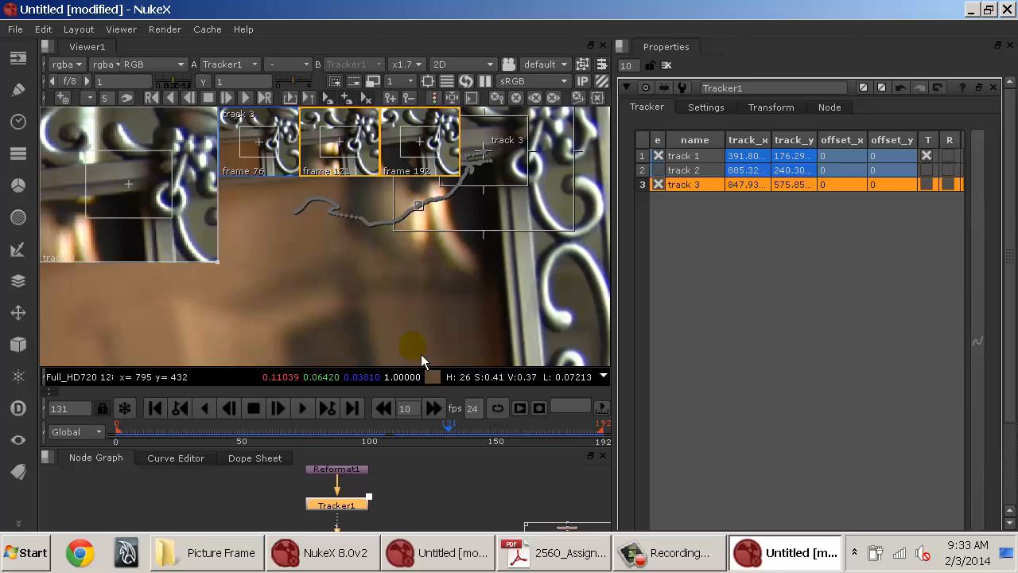
Return to frame 121 and track track 3 forward over a range to frame 131.
{"action": "left_click", "coordinate": [342, 155]}
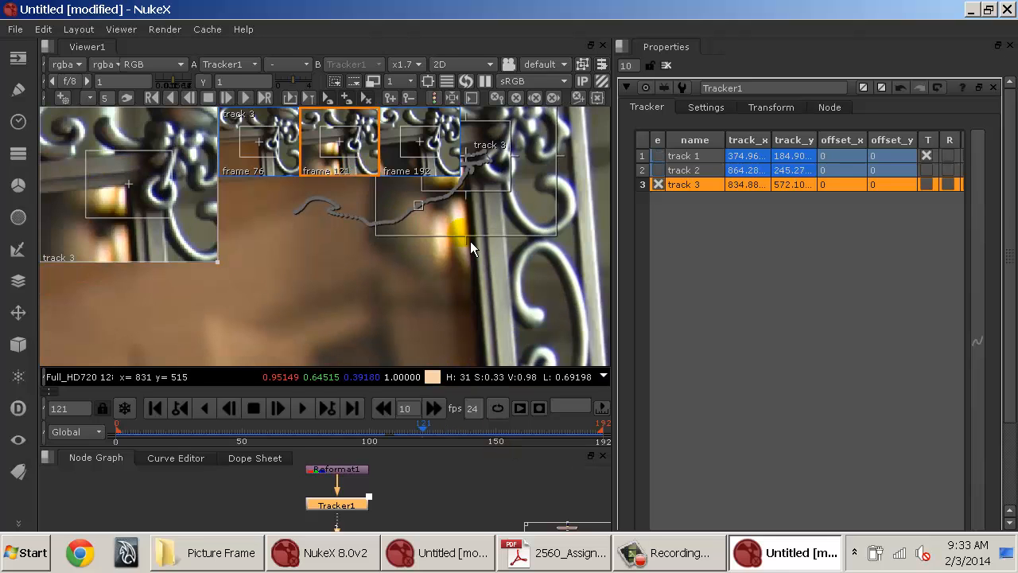
{"action": "left_click_drag", "start_coordinate": [513, 223], "coordinate": [492, 338]}
{"action": "left_click_drag", "start_coordinate": [490, 238], "coordinate": [536, 226]}
{"action": "left_click_drag", "start_coordinate": [584, 179], "coordinate": [608, 162]}
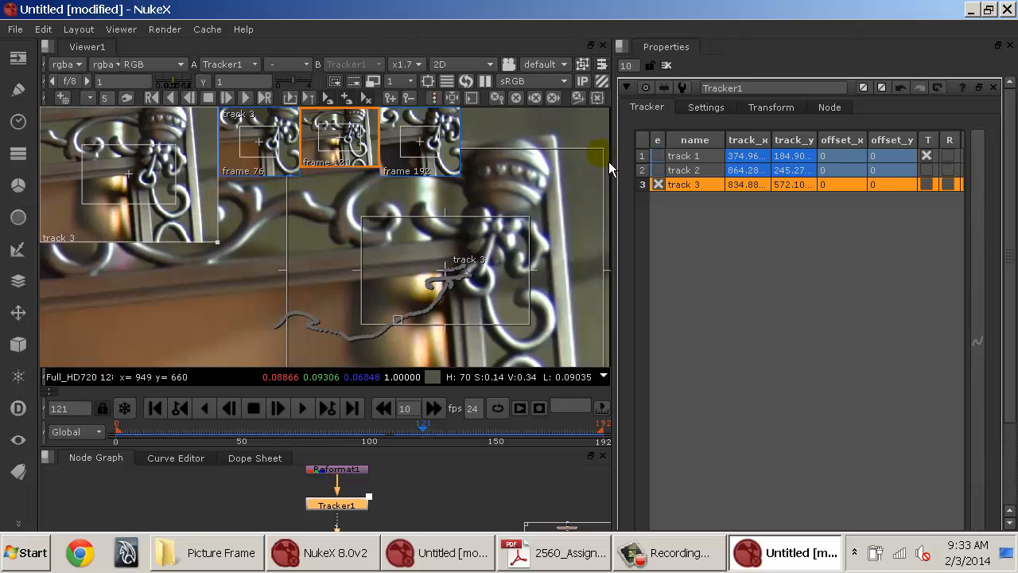
{"action": "left_click", "coordinate": [265, 98]}
{"action": "double_click", "coordinate": [261, 96]}
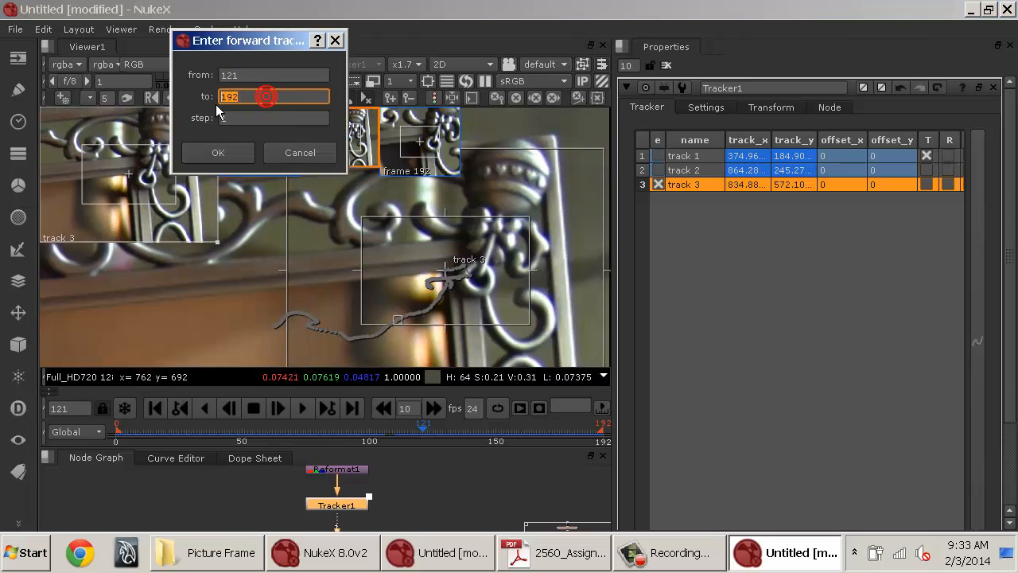
{"action": "type", "text": "13"}
{"action": "key", "text": "Return"}
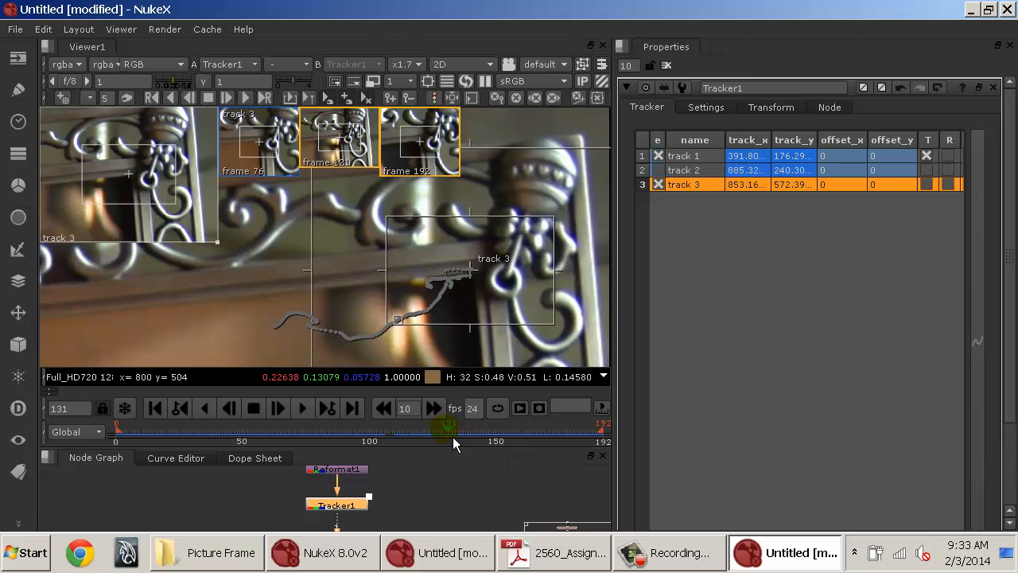
Track track 3 backward over a range from frame 100, stopping the tracking around frame 77.
{"action": "mouse_move", "coordinate": [453, 437]}
{"action": "left_mouse_down"}
{"action": "mouse_move", "coordinate": [475, 430]}
{"action": "mouse_move", "coordinate": [460, 431]}
{"action": "left_mouse_up"}
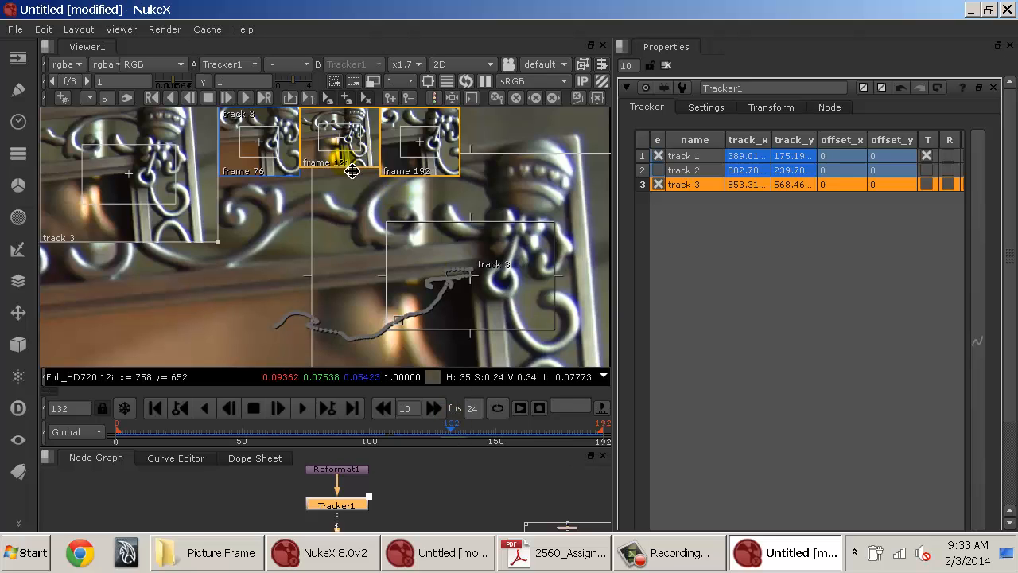
{"action": "left_click_drag", "start_coordinate": [462, 436], "coordinate": [456, 436]}
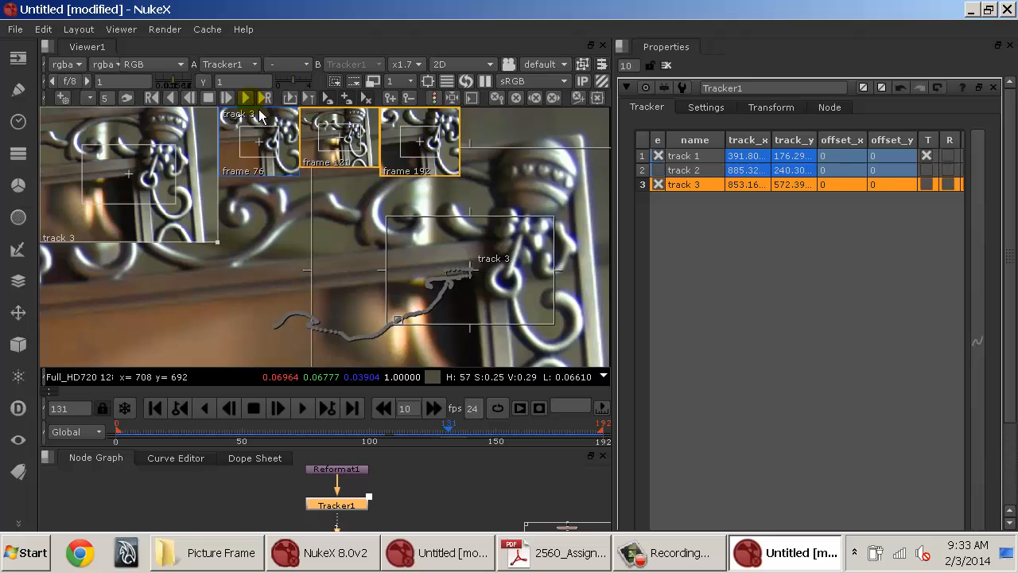
{"action": "left_click", "coordinate": [158, 104]}
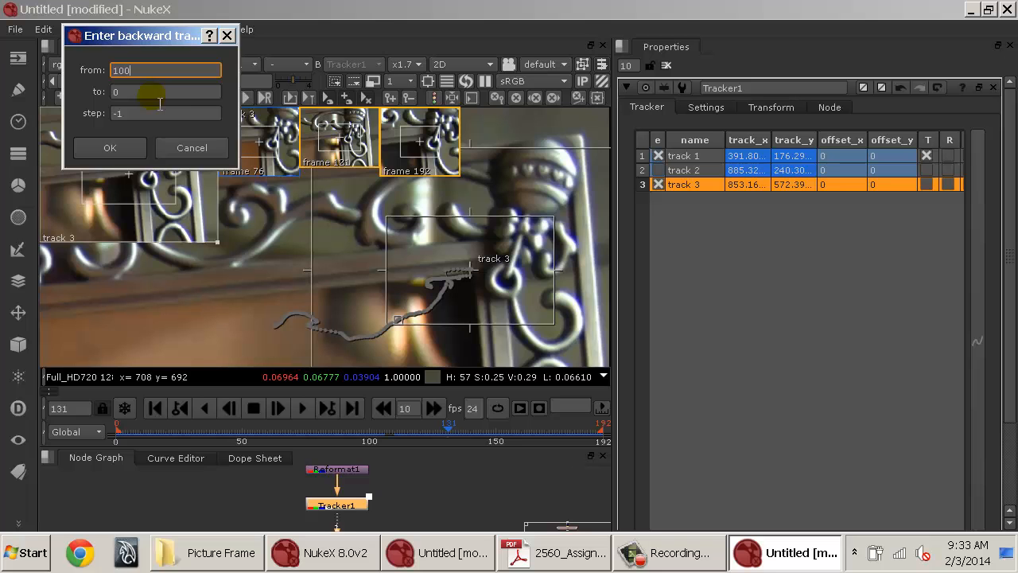
{"action": "key", "text": "Return"}
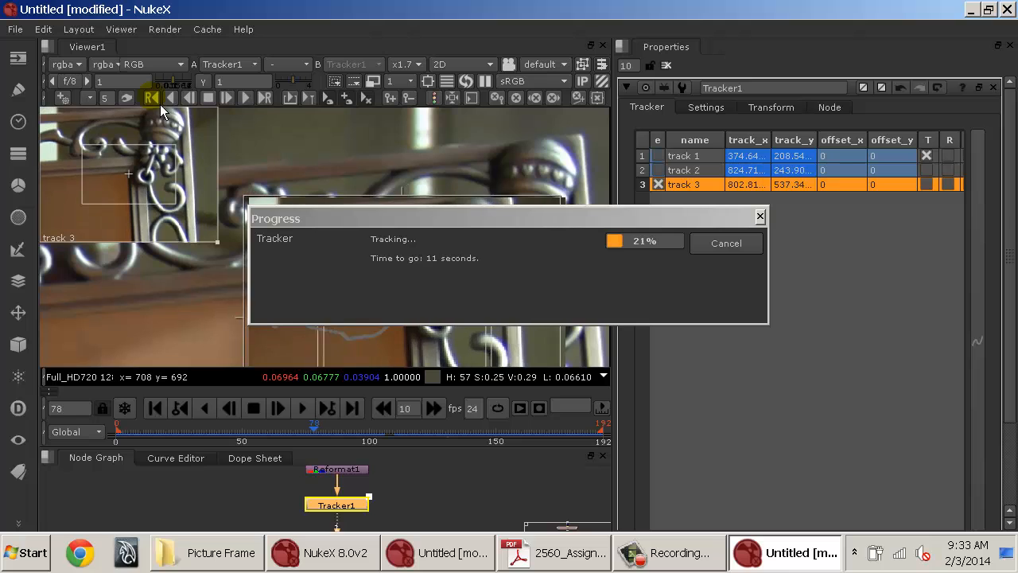
{"action": "left_click", "coordinate": [723, 260]}
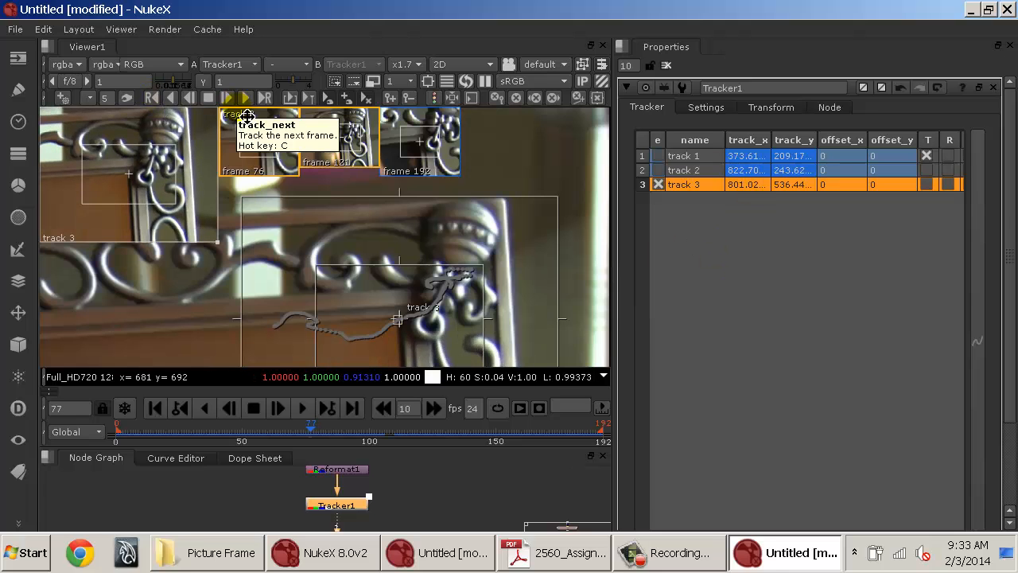
Go to frame 130 and track track 3 backward over a range from frame 130 toward frame 0.
{"action": "left_click", "coordinate": [447, 437]}
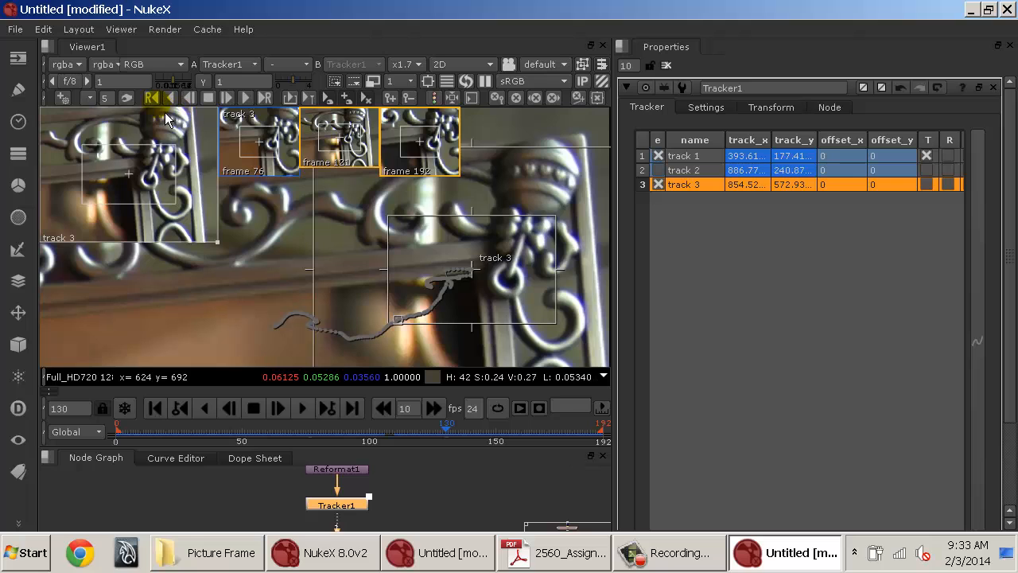
{"action": "left_click", "coordinate": [151, 97]}
{"action": "left_click", "coordinate": [152, 95]}
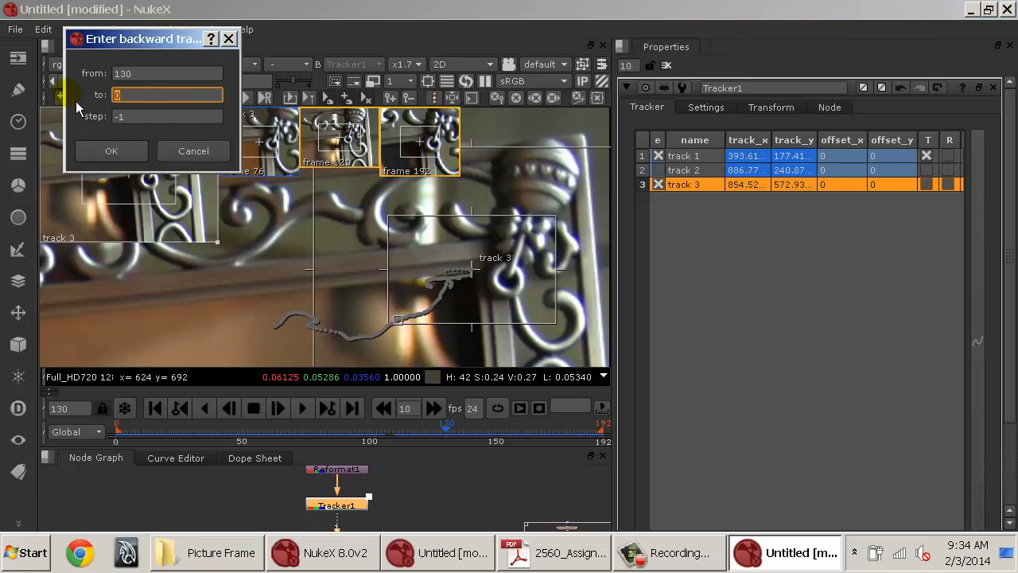
{"action": "left_click", "coordinate": [113, 151]}
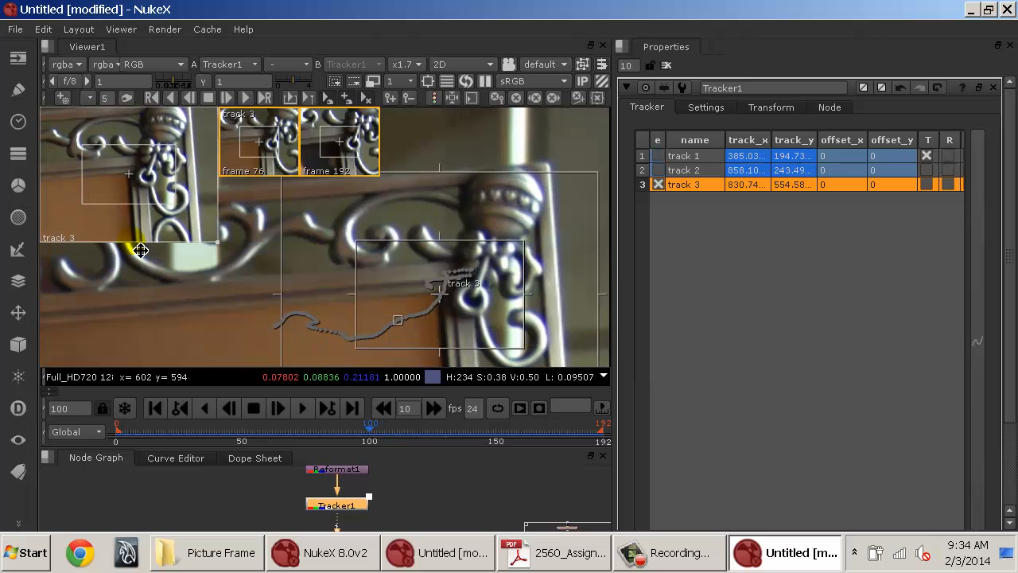
Zoom into track 3 and step frame by frame around frame 132 to inspect its track path.
{"action": "left_click_drag", "start_coordinate": [384, 438], "coordinate": [454, 409]}
{"action": "scroll", "coordinate": [492, 262], "scroll_direction": "up", "scroll_amount": 6}
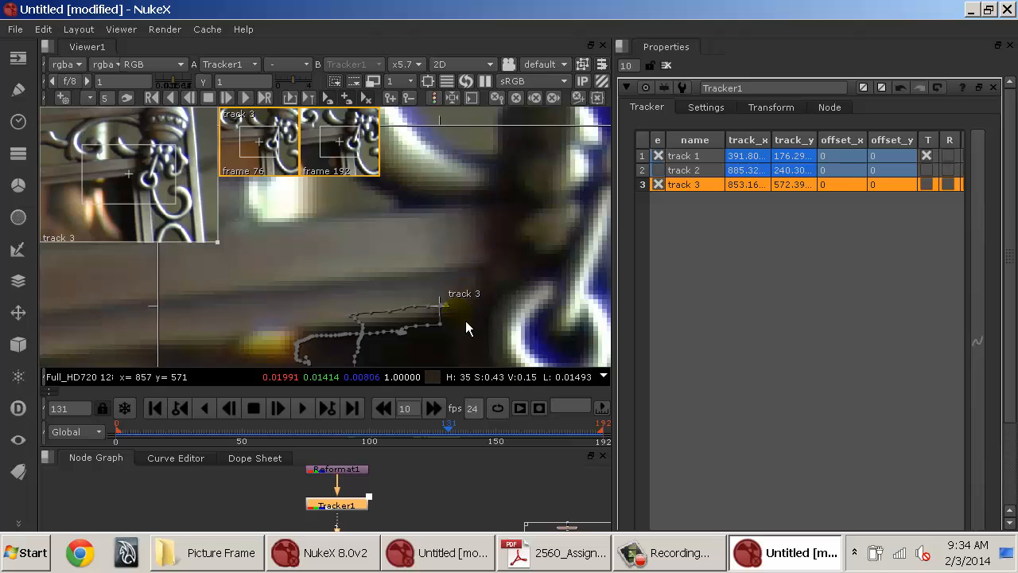
{"action": "left_click_drag", "start_coordinate": [467, 327], "coordinate": [463, 230]}
{"action": "left_click", "coordinate": [461, 432]}
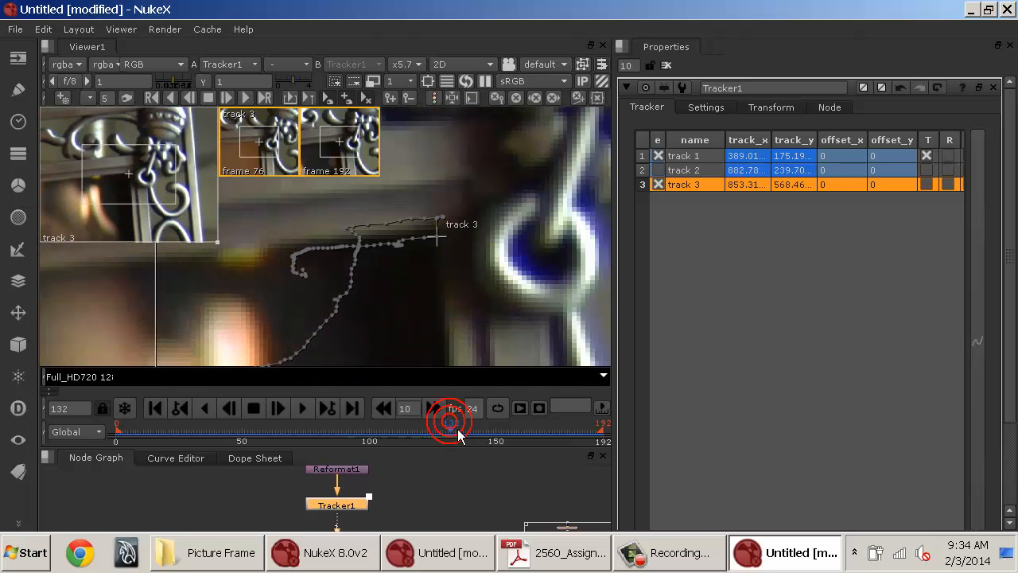
{"action": "key", "text": "Left"}
{"action": "key", "text": "Right"}
{"action": "key", "text": "Right"}
{"action": "key", "text": "Left"}
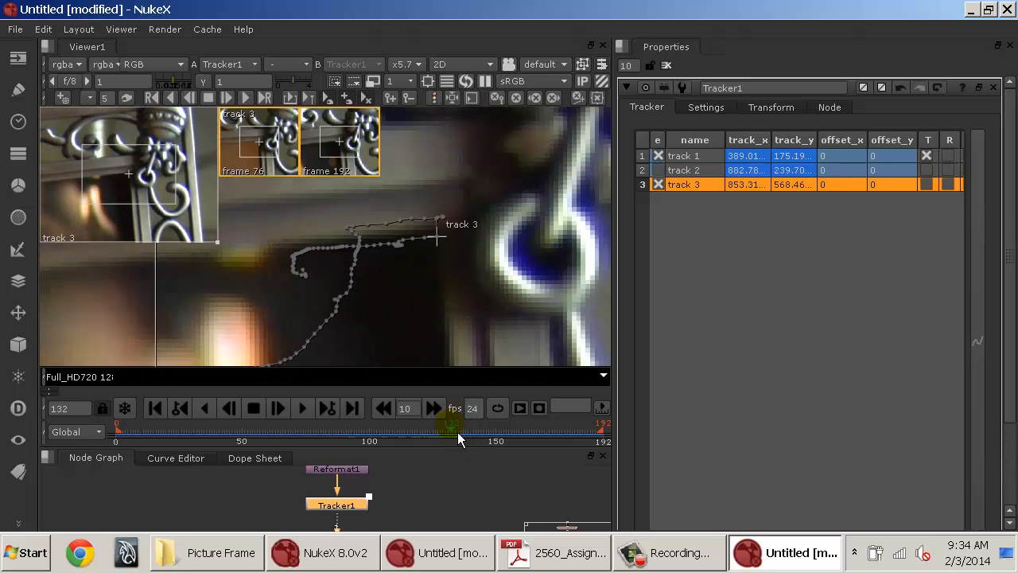
{"action": "key", "text": "Left"}
{"action": "key", "text": "Left"}
{"action": "key", "text": "Right"}
{"action": "key", "text": "Right"}
Track track 3 backward over a range from frame 132 to frame 100.
{"action": "left_click", "coordinate": [151, 97]}
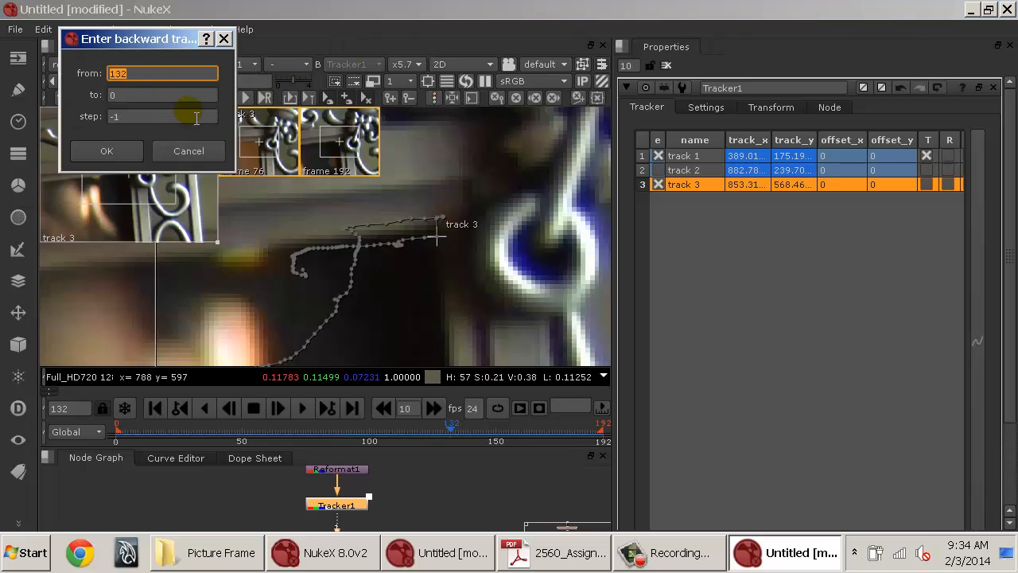
{"action": "left_click", "coordinate": [168, 96]}
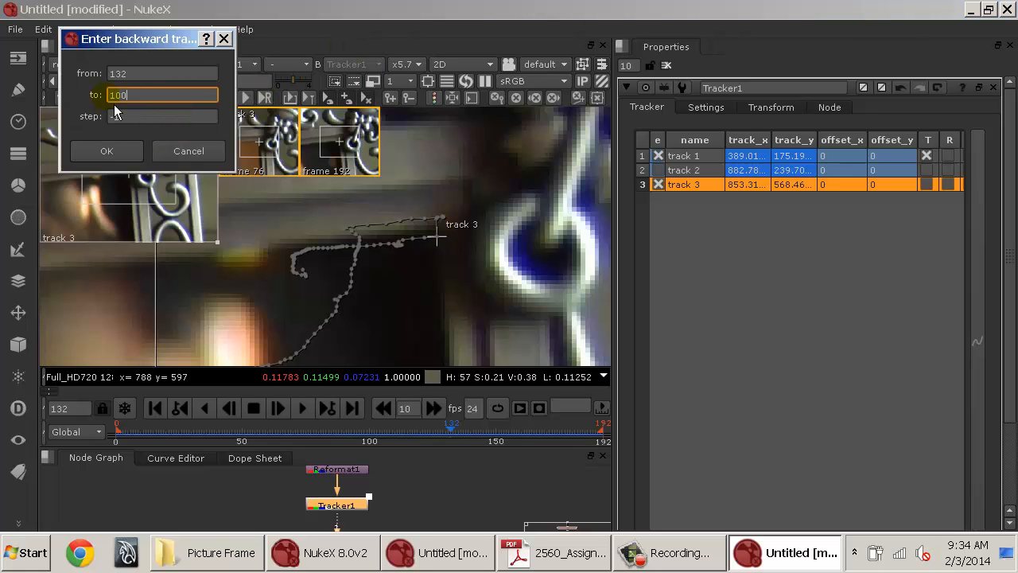
{"action": "key", "text": "Return"}
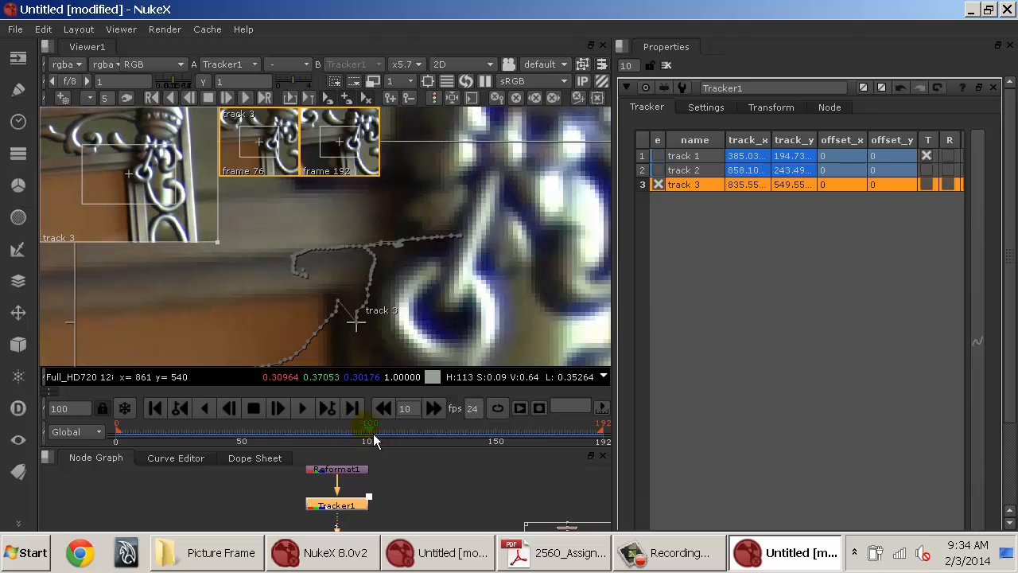
Go to frame 100 and disable track 3 in the tracks list.
{"action": "left_click_drag", "start_coordinate": [371, 434], "coordinate": [377, 436]}
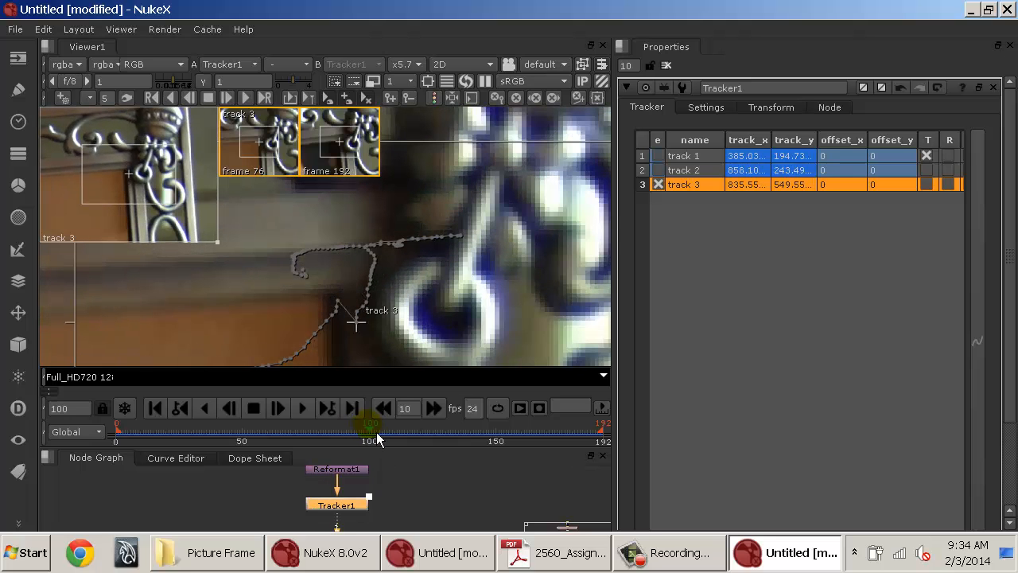
{"action": "left_click", "coordinate": [662, 190]}
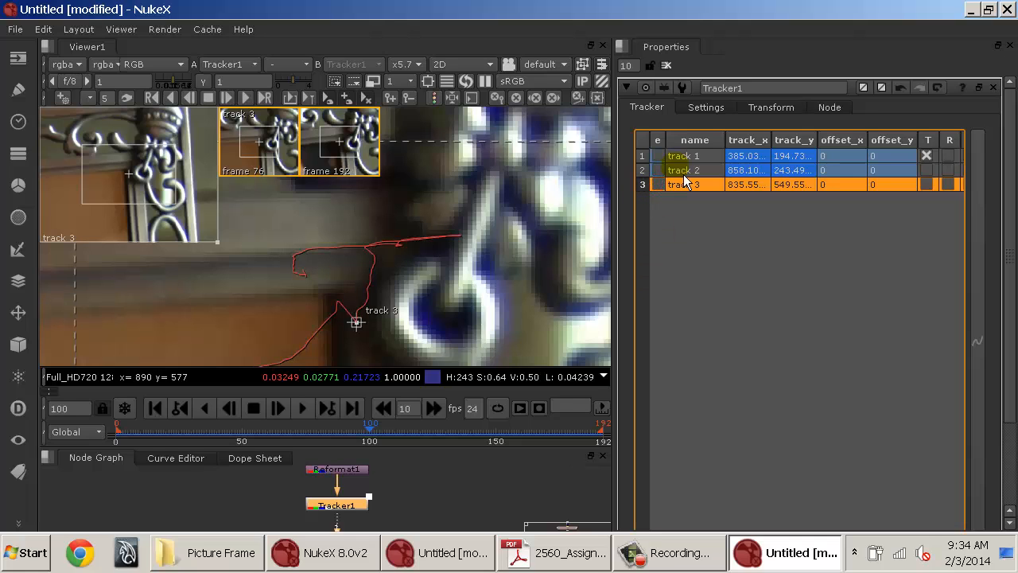
Add a fourth track to the Tracker.
{"action": "scroll", "coordinate": [733, 322], "scroll_direction": "down", "scroll_amount": 2}
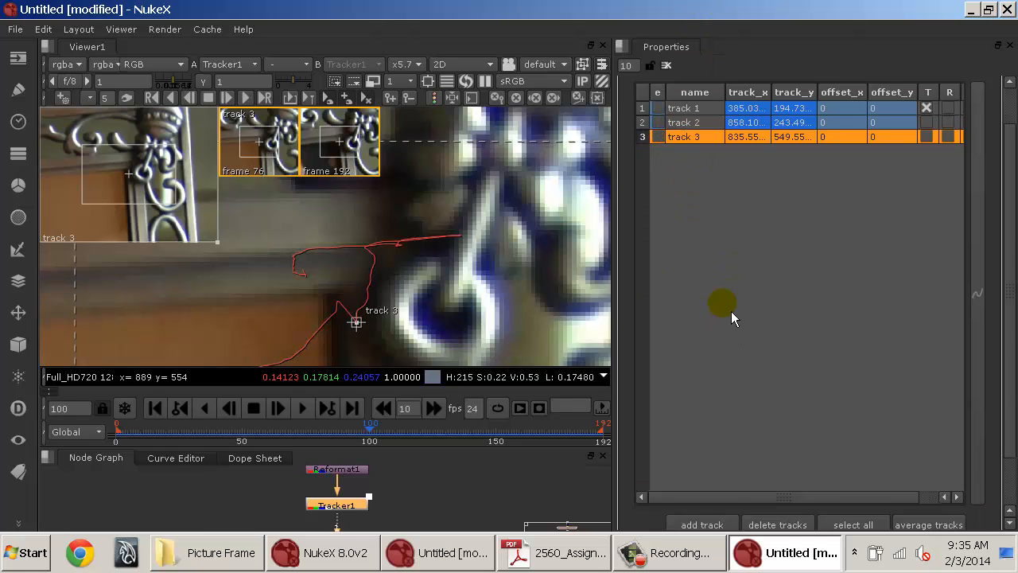
{"action": "scroll", "coordinate": [732, 334], "scroll_direction": "down", "scroll_amount": 1}
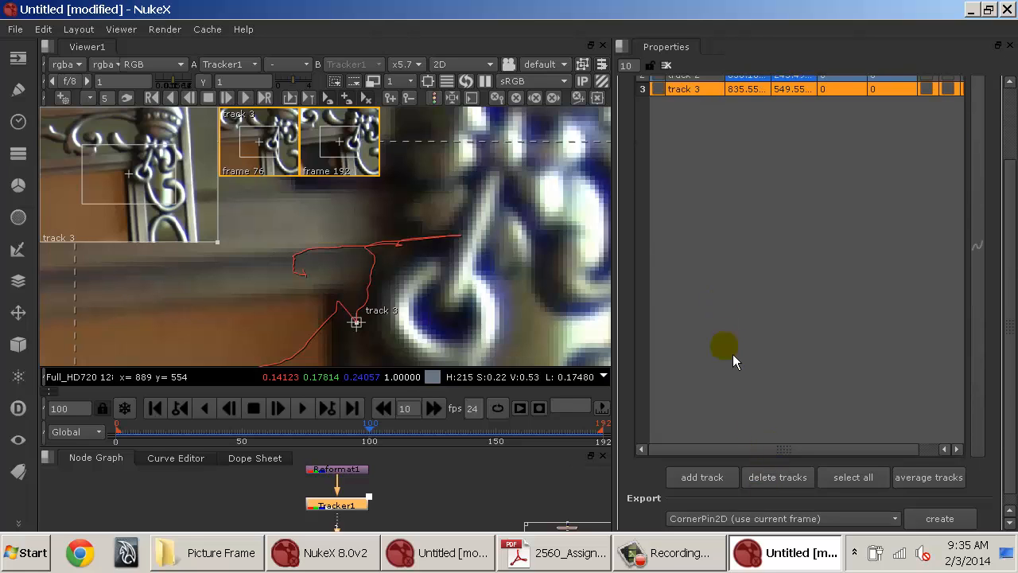
{"action": "scroll", "coordinate": [718, 220], "scroll_direction": "down", "scroll_amount": 1}
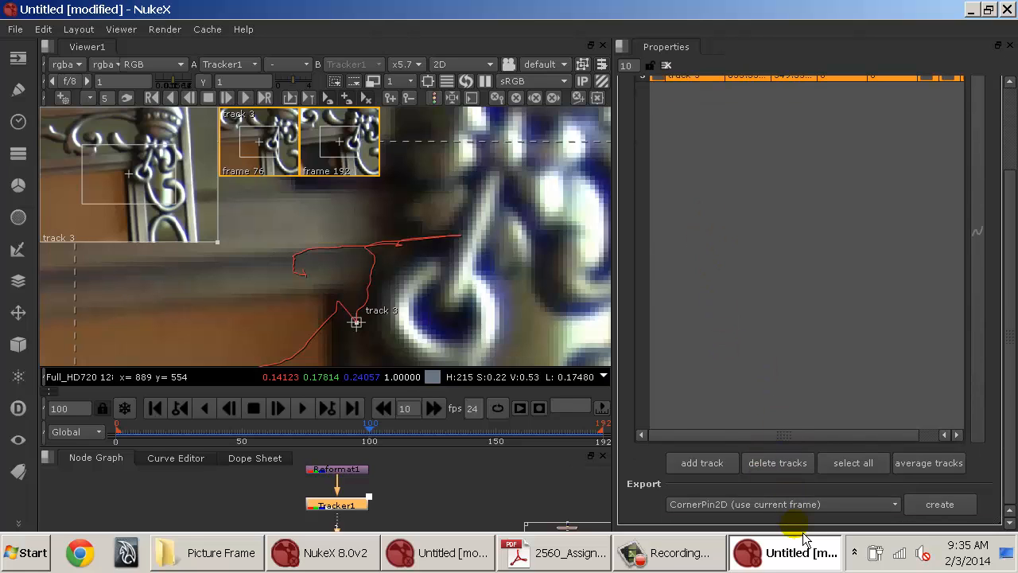
{"action": "scroll", "coordinate": [853, 295], "scroll_direction": "up", "scroll_amount": 4}
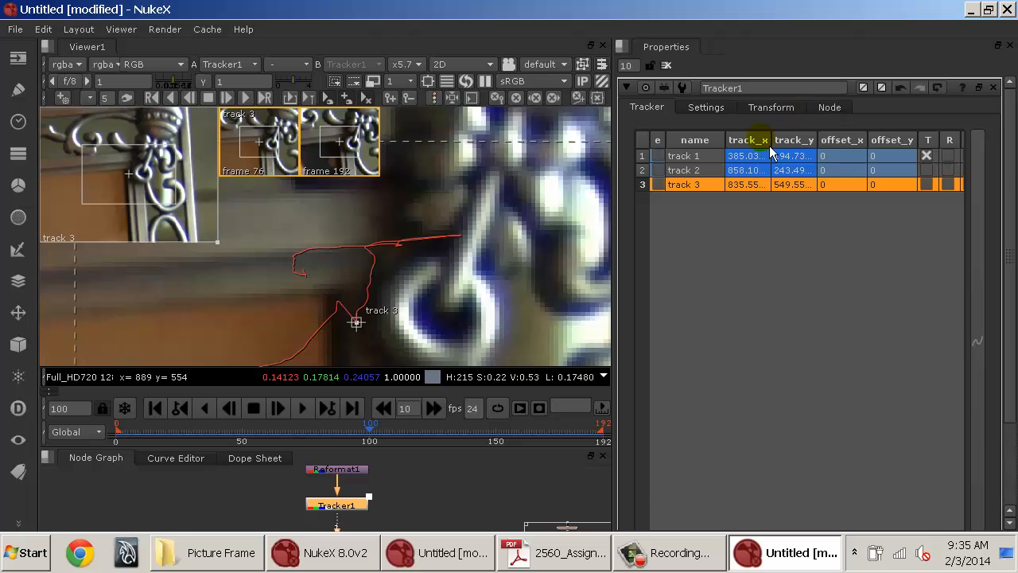
{"action": "scroll", "coordinate": [729, 246], "scroll_direction": "down", "scroll_amount": 5}
{"action": "scroll", "coordinate": [386, 263], "scroll_direction": "down", "scroll_amount": 3}
{"action": "scroll", "coordinate": [387, 262], "scroll_direction": "down", "scroll_amount": 3}
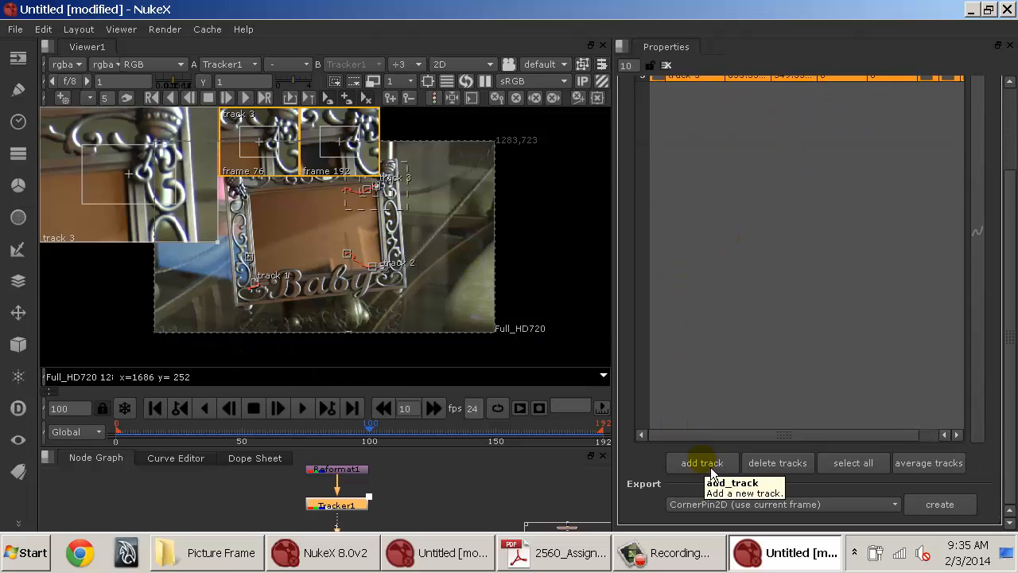
{"action": "scroll", "coordinate": [473, 274], "scroll_direction": "up", "scroll_amount": 6}
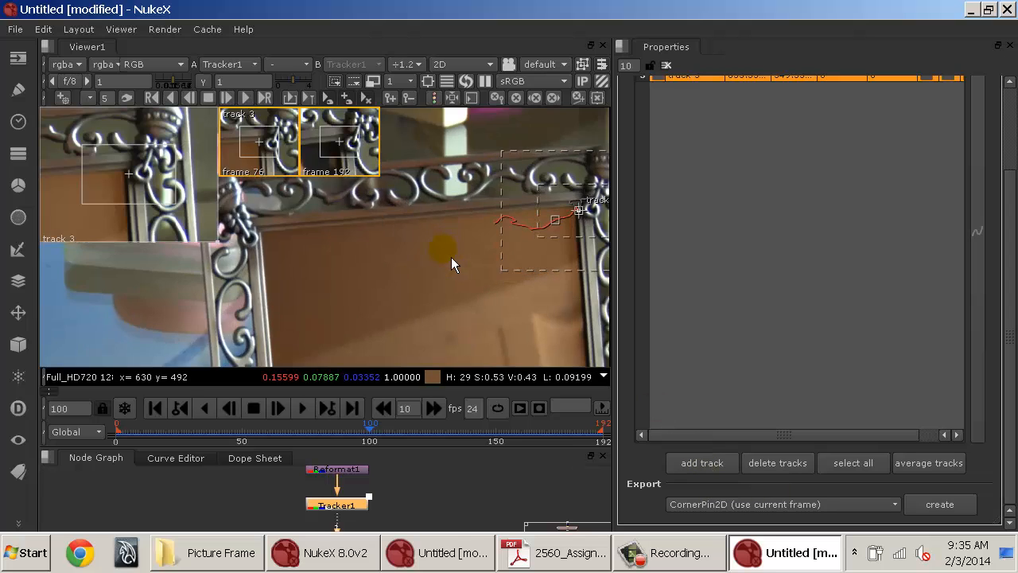
{"action": "left_click_drag", "start_coordinate": [379, 260], "coordinate": [604, 274]}
{"action": "left_click", "coordinate": [712, 462]}
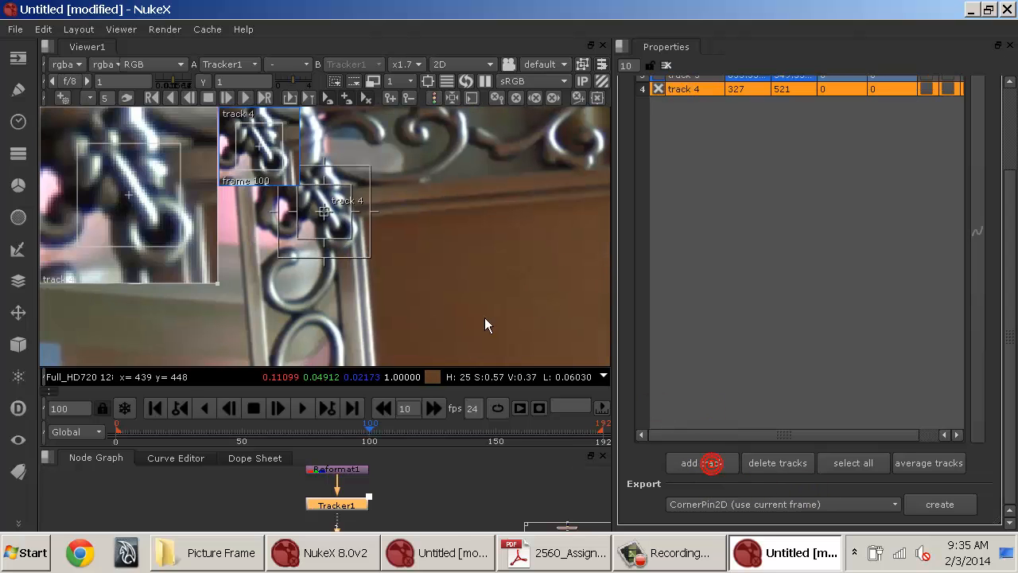
Place track 4 on the picture frame's upper-left inner corner at frame 100.
{"action": "left_click_drag", "start_coordinate": [331, 216], "coordinate": [387, 226]}
{"action": "scroll", "coordinate": [367, 225], "scroll_direction": "up", "scroll_amount": 3}
{"action": "scroll", "coordinate": [366, 225], "scroll_direction": "up", "scroll_amount": 2}
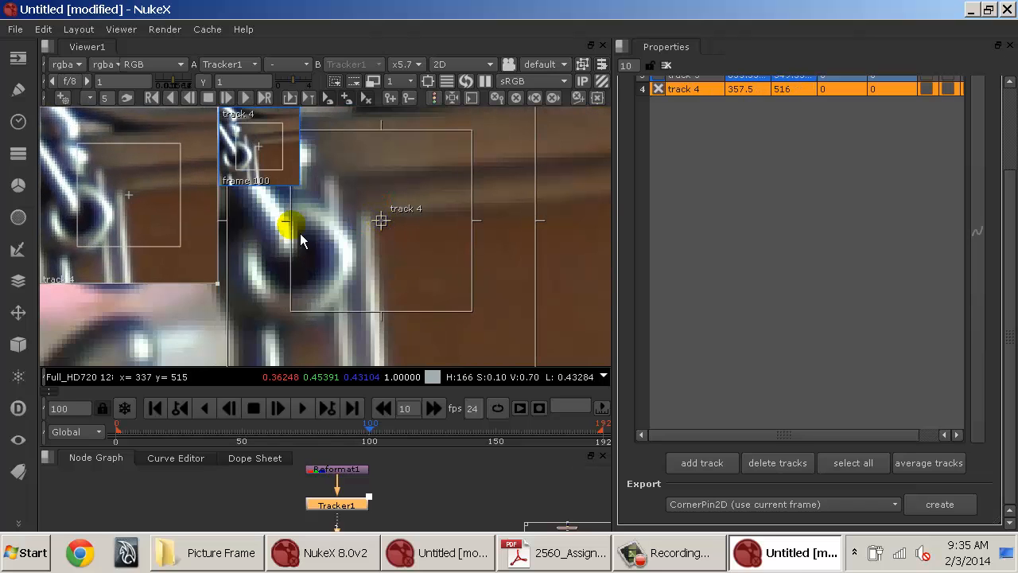
{"action": "left_click_drag", "start_coordinate": [74, 227], "coordinate": [74, 228]}
{"action": "scroll", "coordinate": [494, 231], "scroll_direction": "down", "scroll_amount": 6}
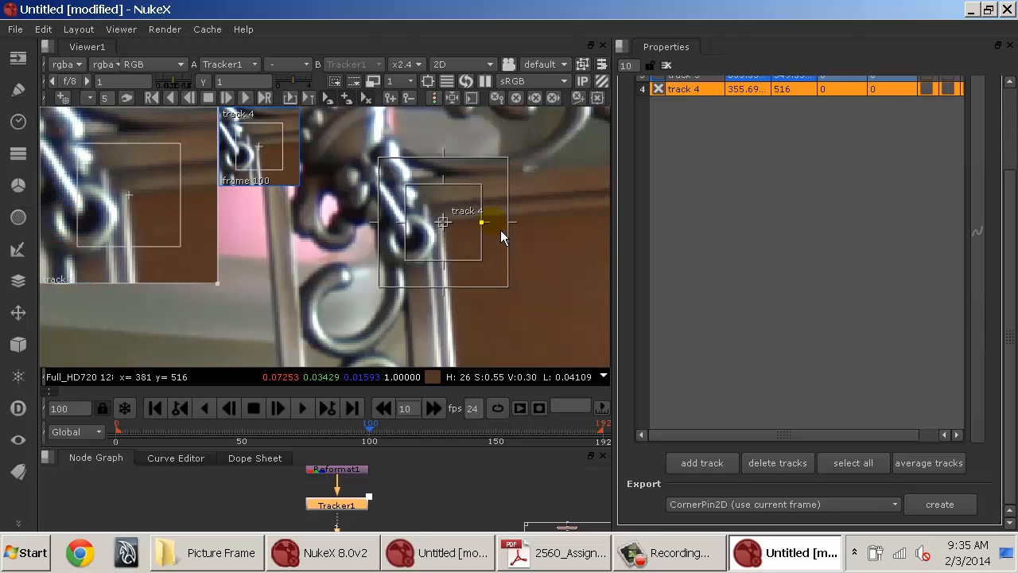
{"action": "left_click_drag", "start_coordinate": [429, 297], "coordinate": [470, 267]}
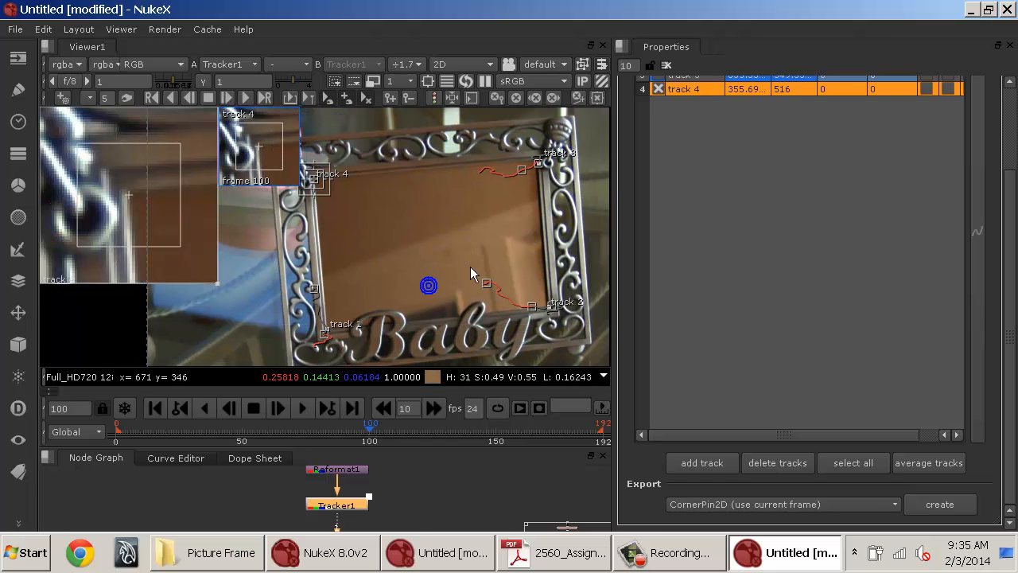
{"action": "scroll", "coordinate": [674, 257], "scroll_direction": "up", "scroll_amount": 3}
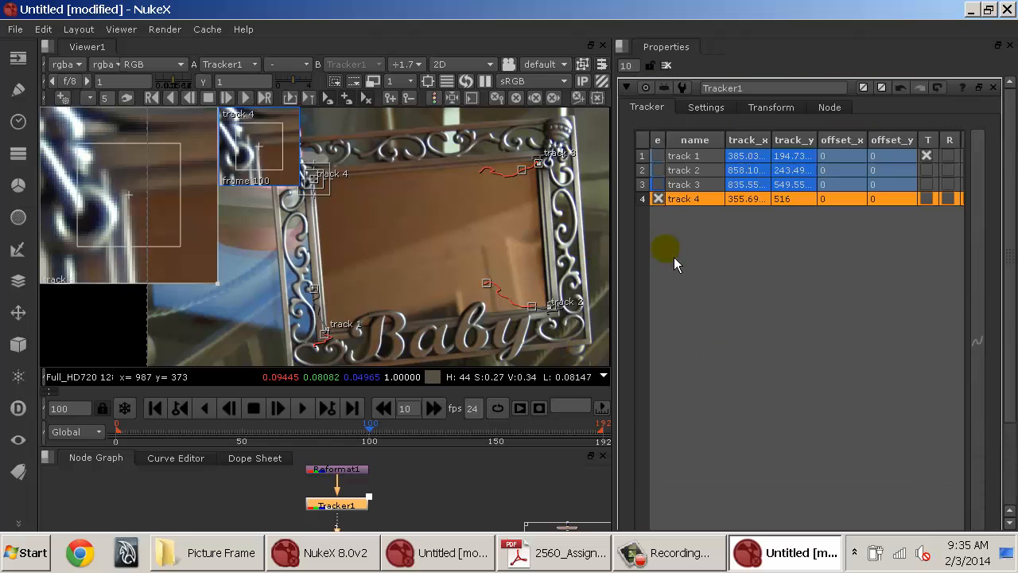
{"action": "left_click", "coordinate": [177, 107]}
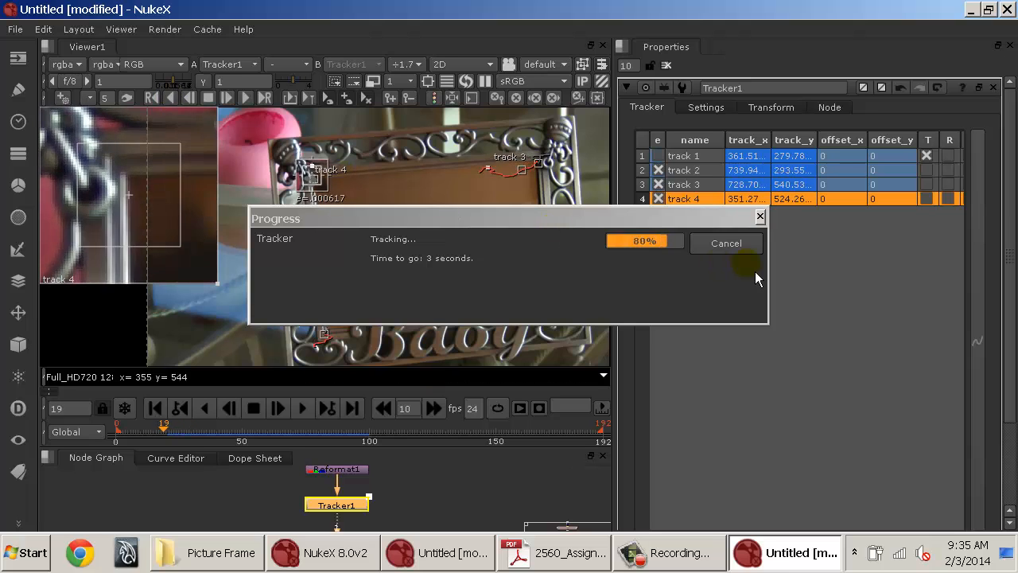
{"action": "left_click", "coordinate": [739, 243]}
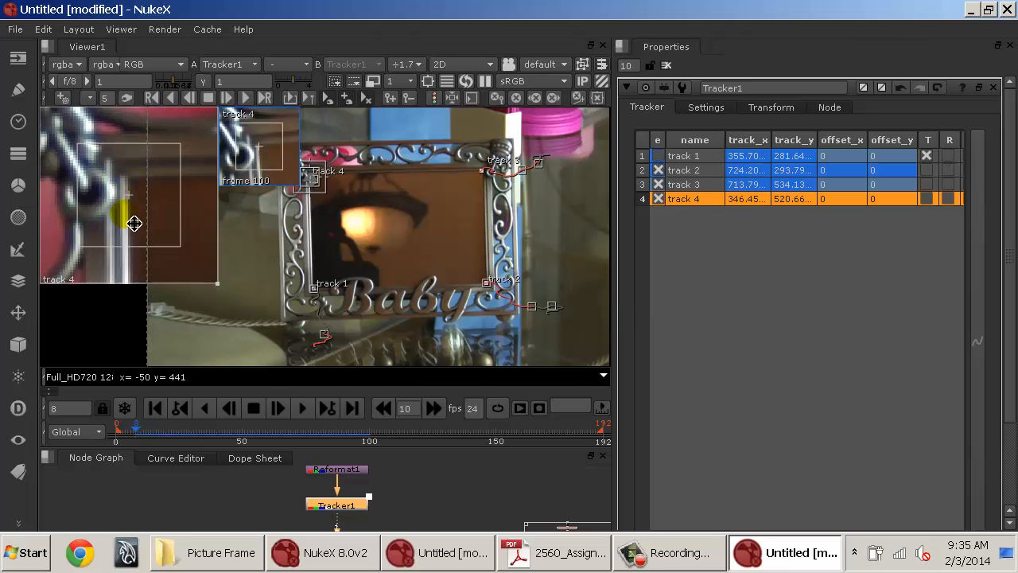
Scrub the timeline to review track 4's partial backward track.
{"action": "left_click", "coordinate": [233, 429]}
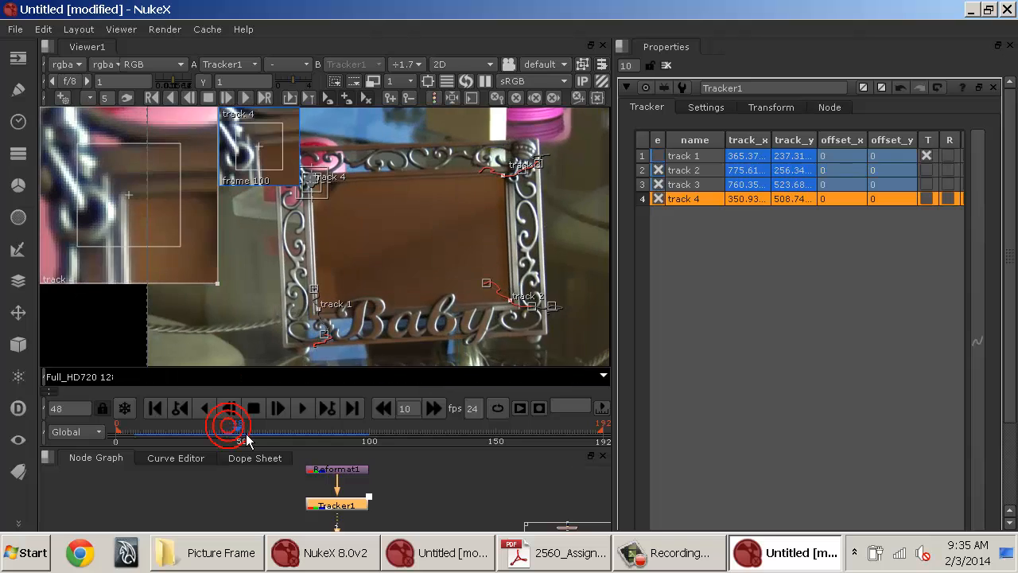
{"action": "left_click_drag", "start_coordinate": [246, 435], "coordinate": [271, 433]}
{"action": "left_click", "coordinate": [389, 435]}
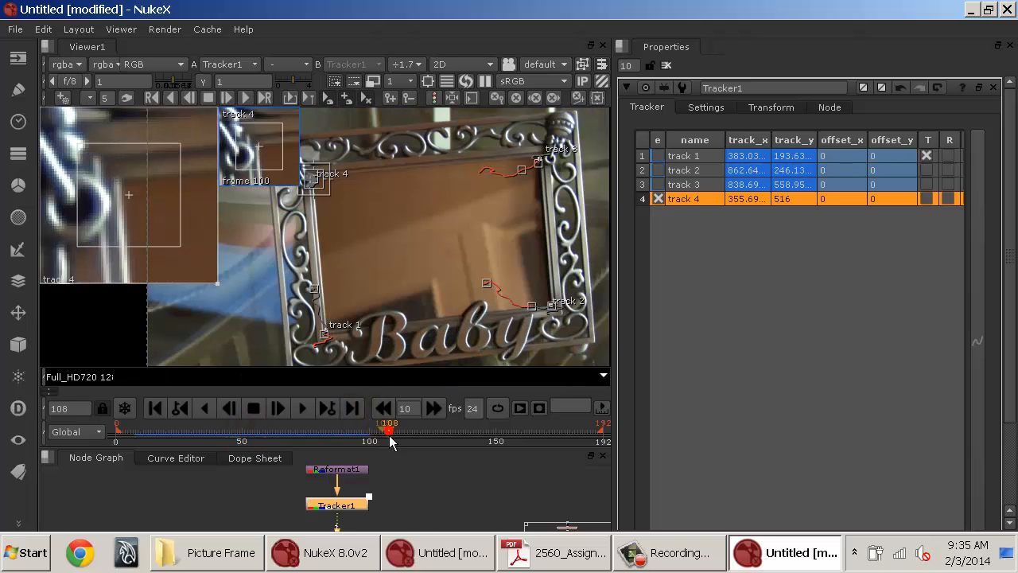
Return to frame 100, zoom in on track 4, and track it backward to frame 0.
{"action": "left_click", "coordinate": [180, 408]}
{"action": "left_click", "coordinate": [179, 409]}
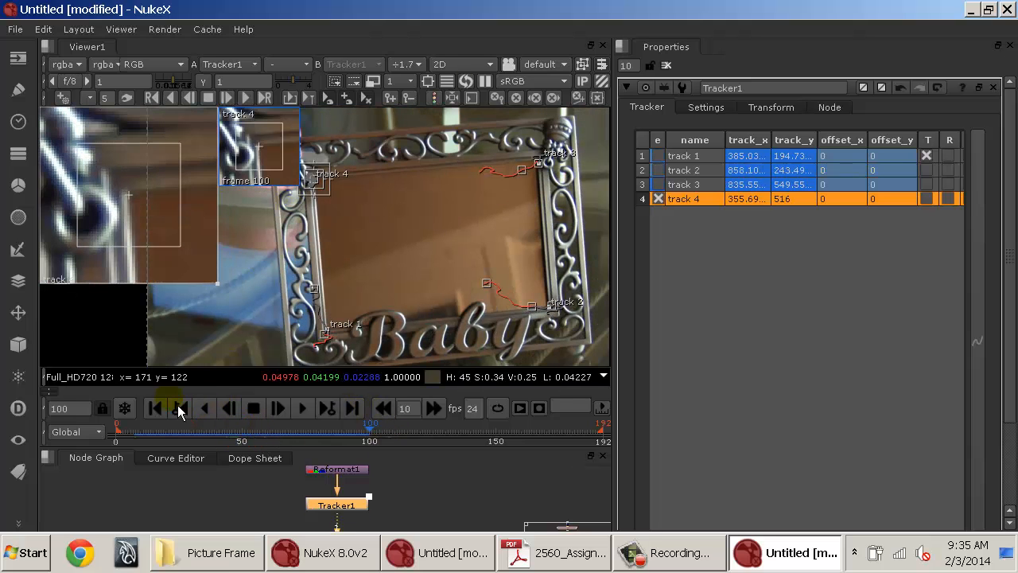
{"action": "left_click", "coordinate": [180, 408]}
{"action": "left_click", "coordinate": [327, 408]}
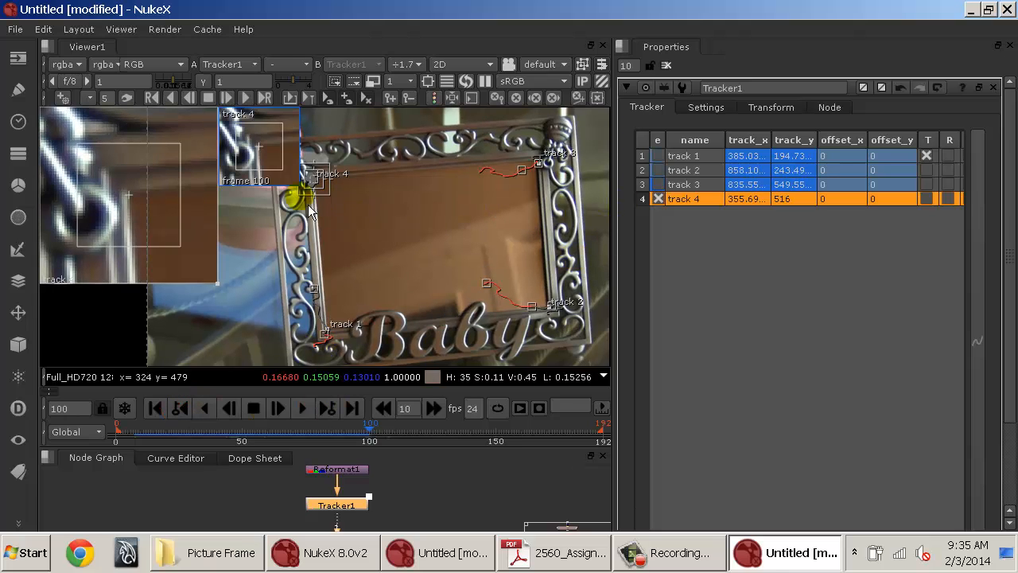
{"action": "left_click_drag", "start_coordinate": [333, 196], "coordinate": [469, 248]}
{"action": "scroll", "coordinate": [351, 211], "scroll_direction": "up", "scroll_amount": 2}
{"action": "scroll", "coordinate": [444, 230], "scroll_direction": "up", "scroll_amount": 1}
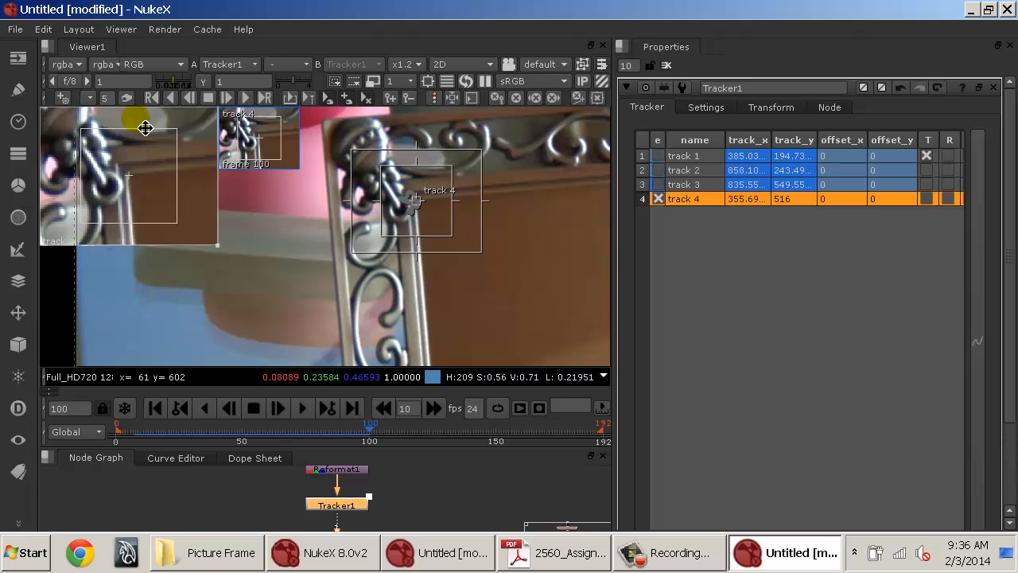
{"action": "left_click", "coordinate": [177, 104]}
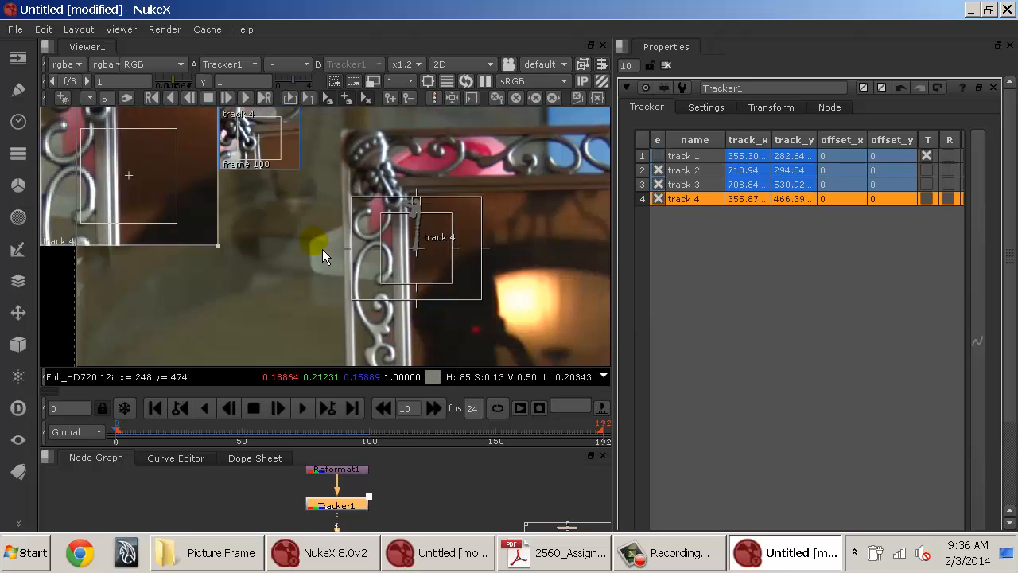
Compare the red, green and blue channels around track 4's corner at frame 100.
{"action": "left_click_drag", "start_coordinate": [563, 300], "coordinate": [443, 277]}
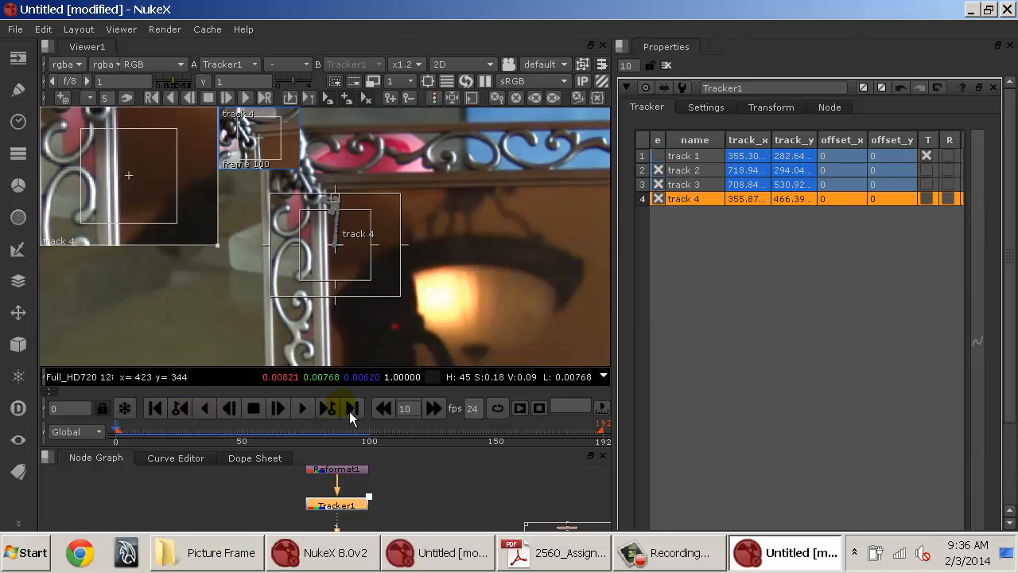
{"action": "left_click", "coordinate": [389, 431]}
{"action": "left_click", "coordinate": [191, 408]}
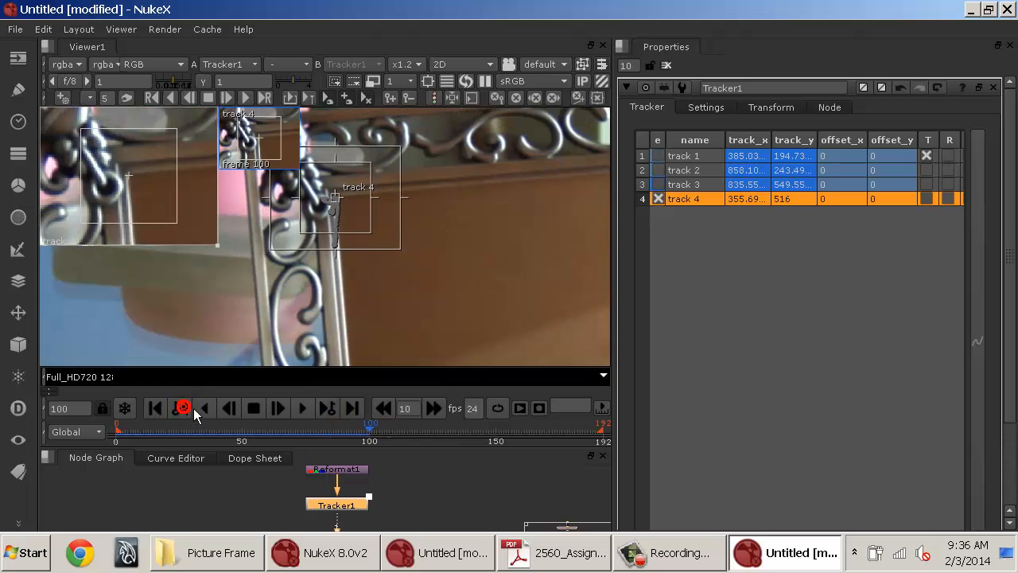
{"action": "key", "text": "r"}
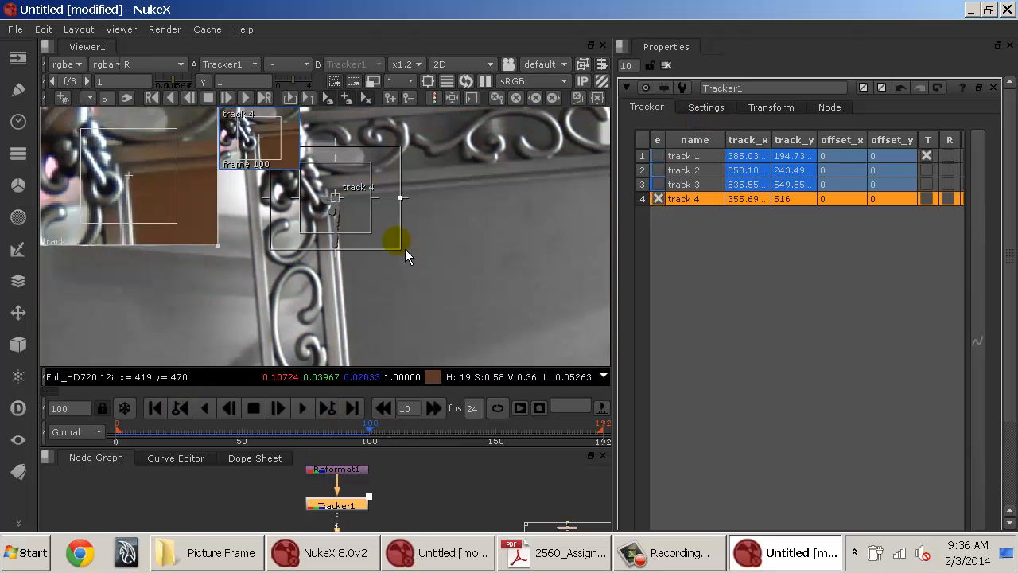
{"action": "key", "text": "g"}
{"action": "key", "text": "b"}
{"action": "key", "text": "b"}
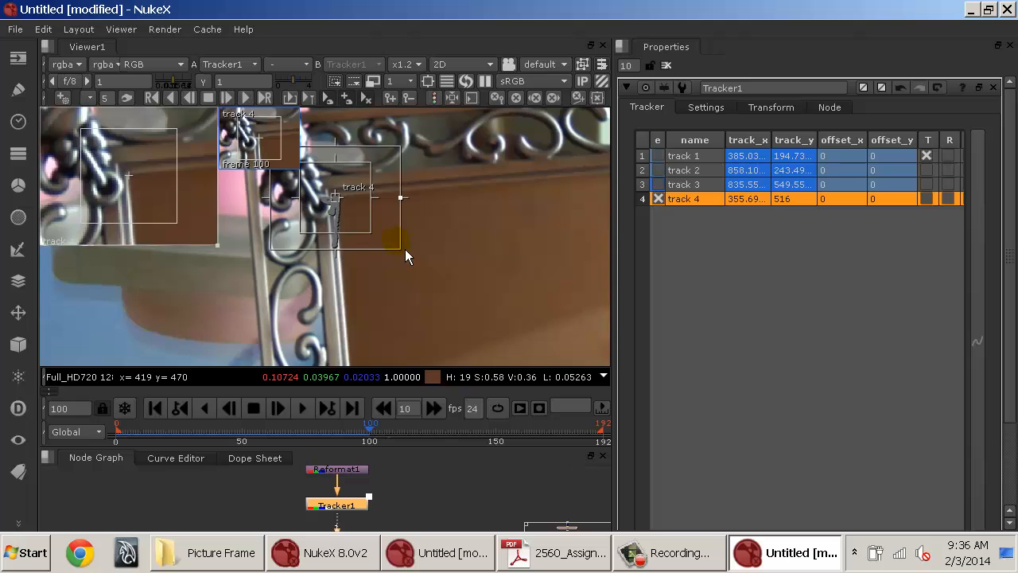
{"action": "key", "text": "g"}
{"action": "key", "text": "b"}
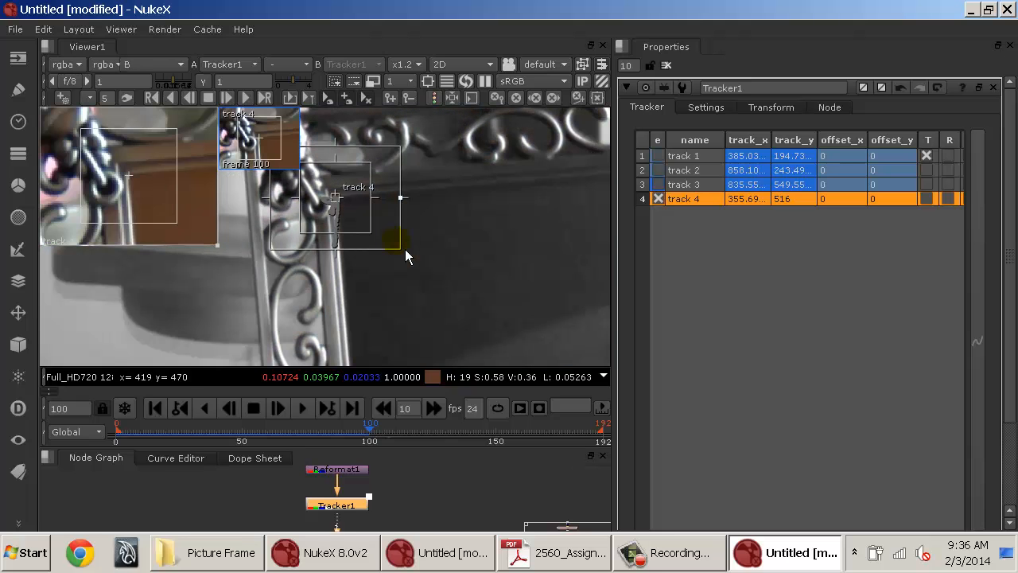
Examine track 4's area in the red, green and blue channels at frame 26.
{"action": "left_click_drag", "start_coordinate": [213, 442], "coordinate": [182, 433]}
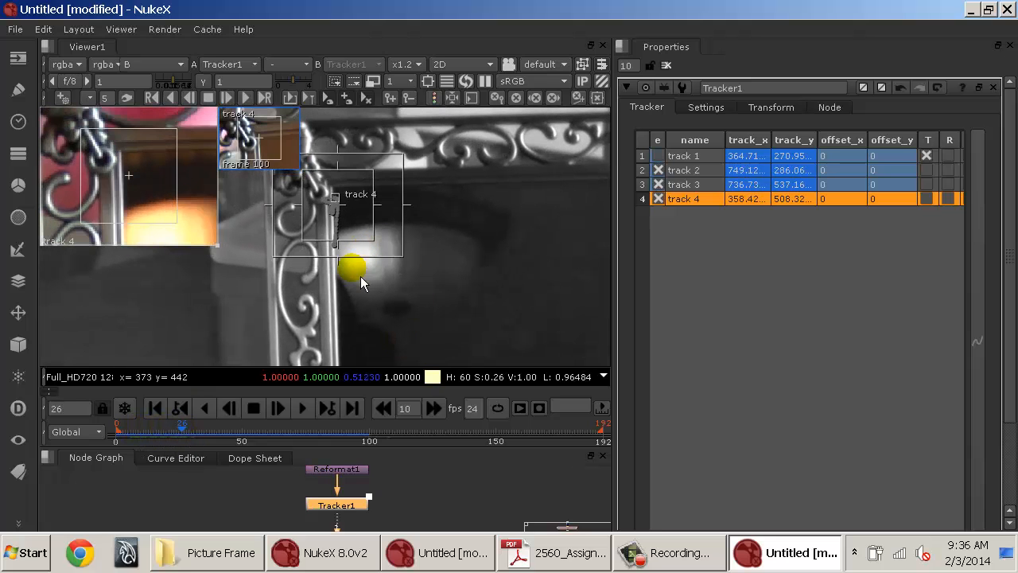
{"action": "key", "text": "r"}
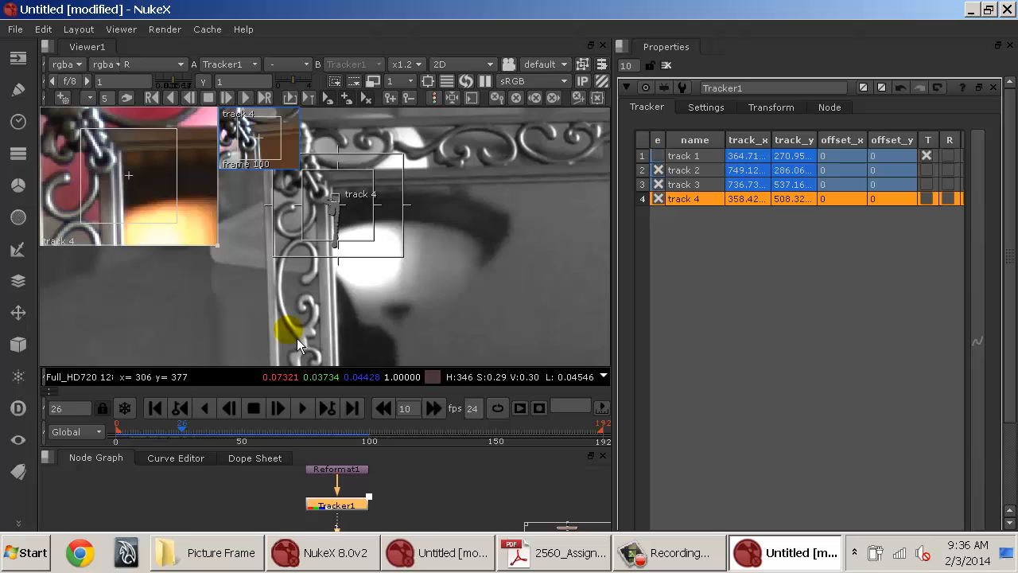
{"action": "key", "text": "g"}
{"action": "key", "text": "b"}
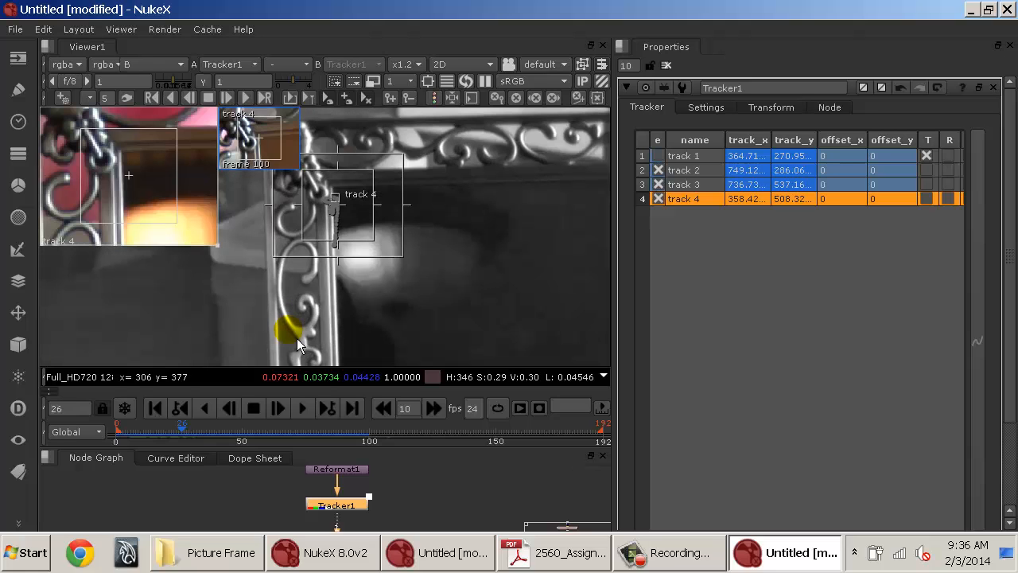
{"action": "key", "text": "b"}
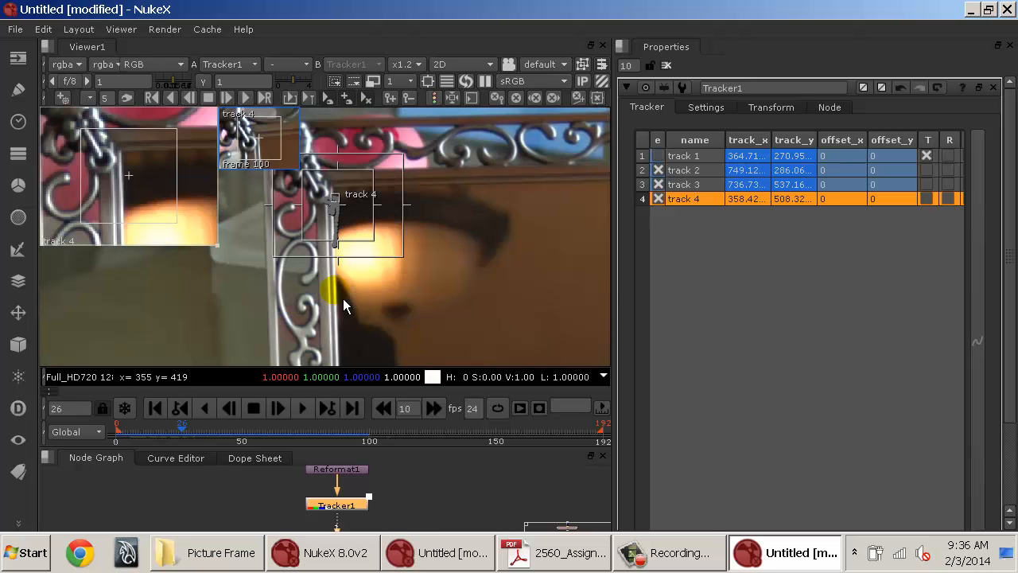
Disable tracks 2 and 3 in the tracks list and reselect track 4.
{"action": "left_click", "coordinate": [706, 107]}
{"action": "left_click", "coordinate": [648, 106]}
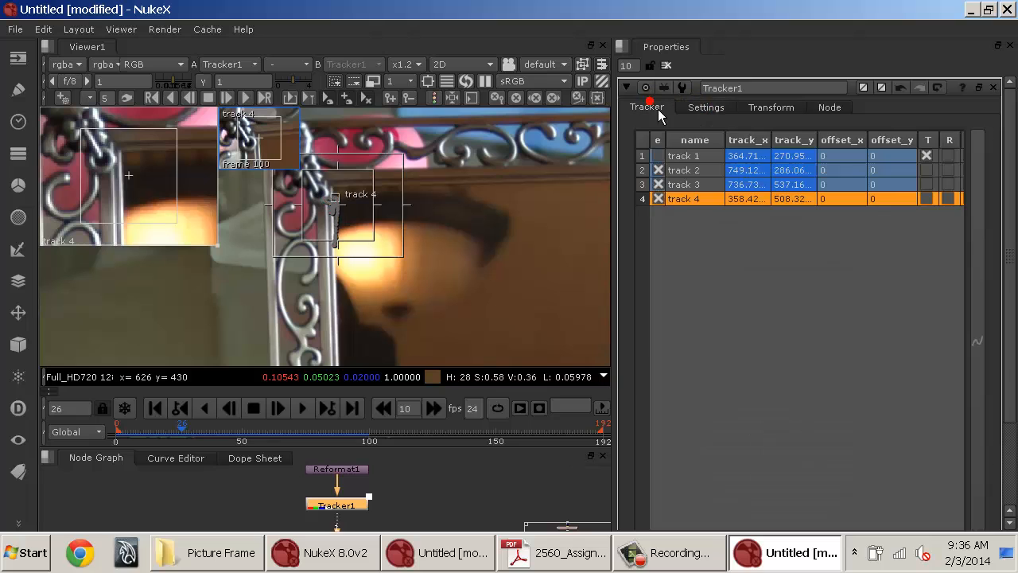
{"action": "left_click", "coordinate": [659, 171]}
{"action": "left_click", "coordinate": [659, 185]}
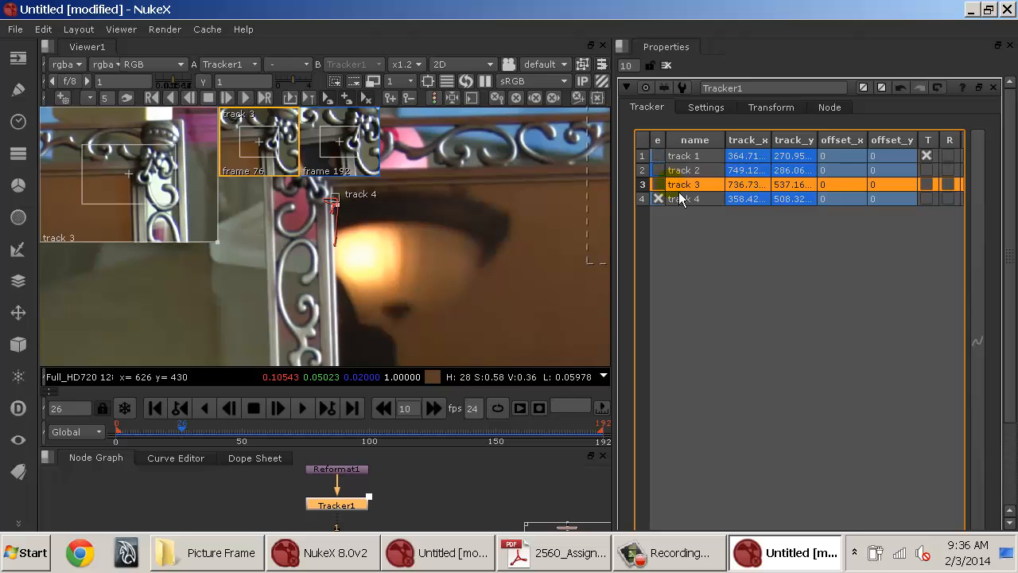
{"action": "left_click", "coordinate": [720, 209]}
{"action": "left_click", "coordinate": [727, 205]}
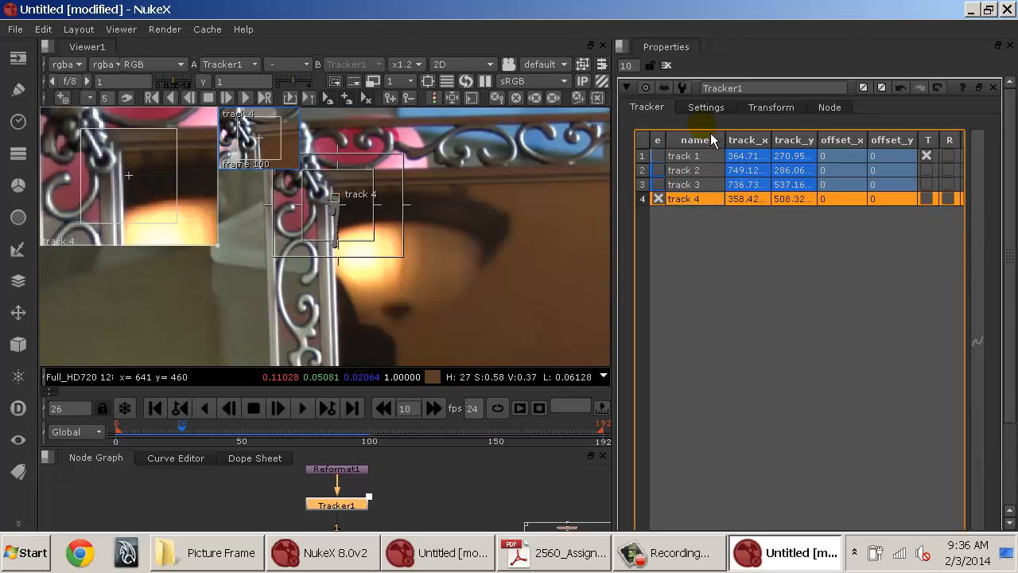
In the Tracker settings, set max iterations to 300 and enable adjust for luminance changes.
{"action": "left_click", "coordinate": [707, 109]}
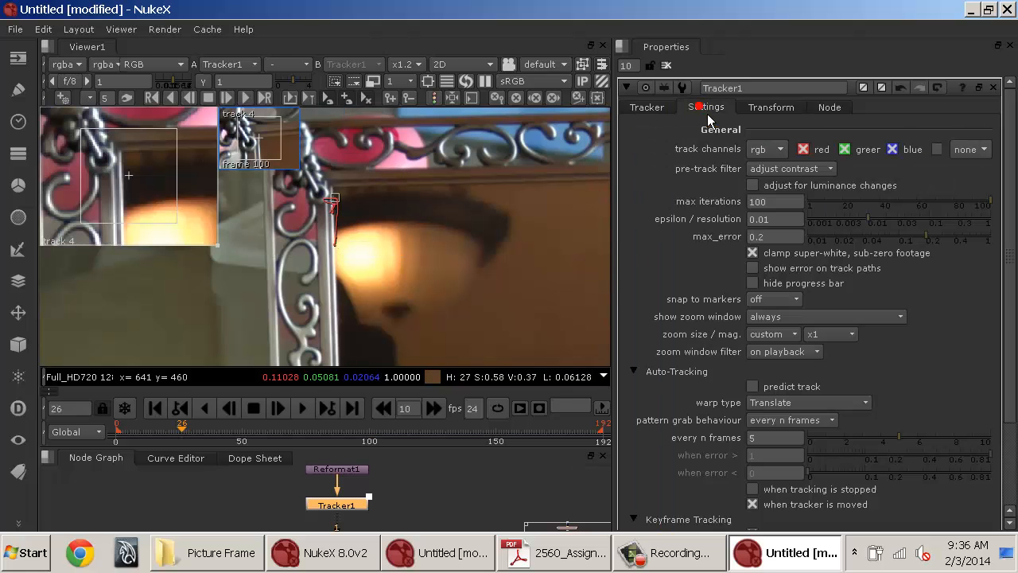
{"action": "double_click", "coordinate": [795, 204]}
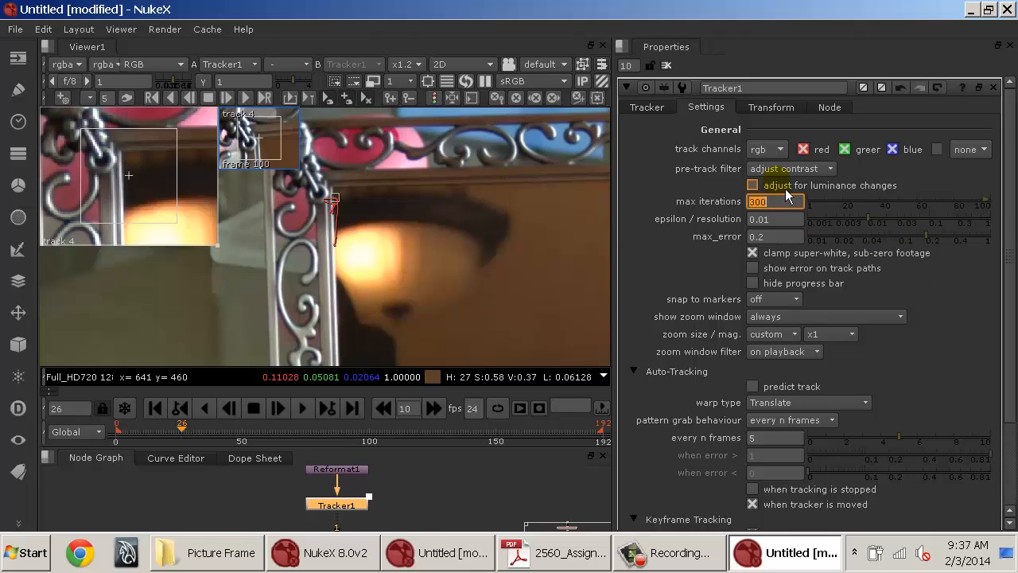
{"action": "left_click", "coordinate": [776, 186]}
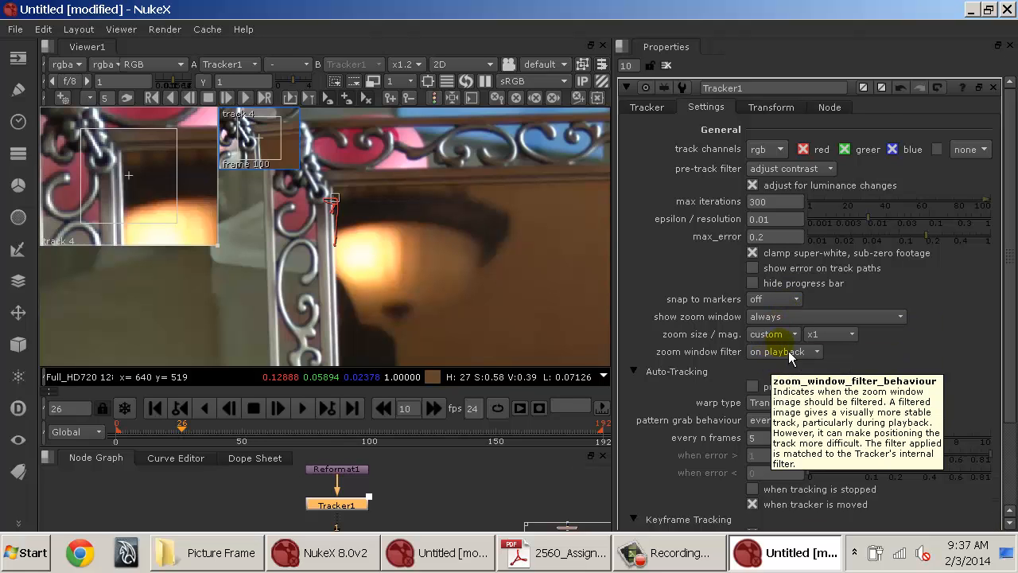
{"action": "scroll", "coordinate": [787, 350], "scroll_direction": "down", "scroll_amount": 3}
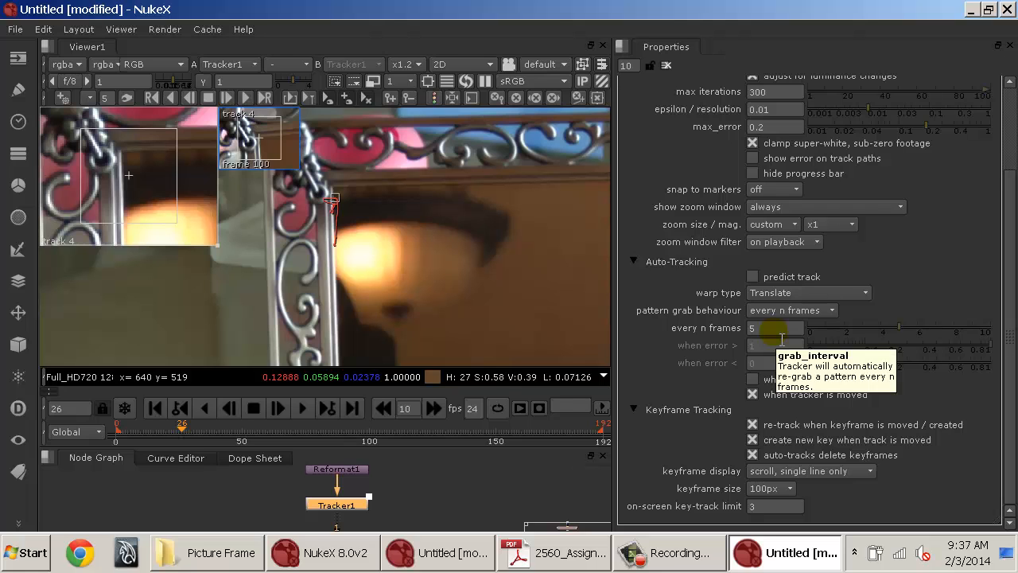
{"action": "scroll", "coordinate": [782, 339], "scroll_direction": "up", "scroll_amount": 3}
{"action": "left_click", "coordinate": [648, 107]}
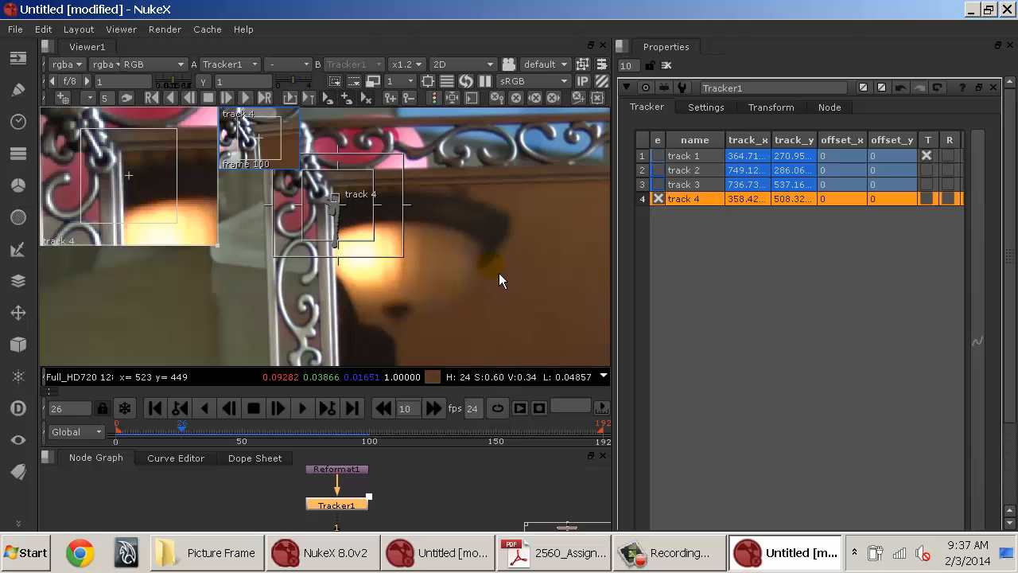
Re-track track 4 backward from frame 113 to frame 0, then forward from frame 100 to frame 192.
{"action": "left_click", "coordinate": [411, 436]}
{"action": "left_click", "coordinate": [179, 408]}
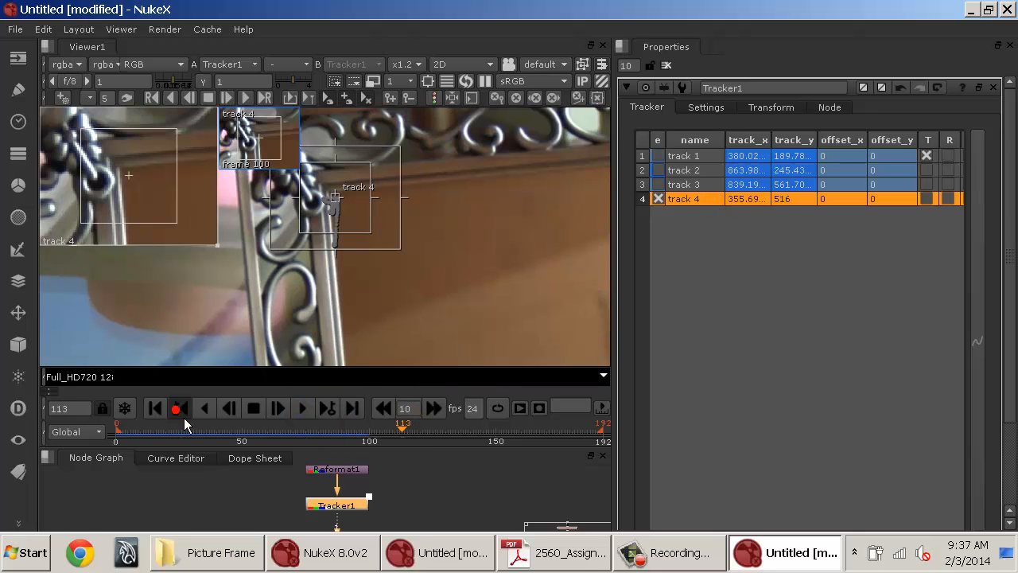
{"action": "left_click", "coordinate": [173, 98]}
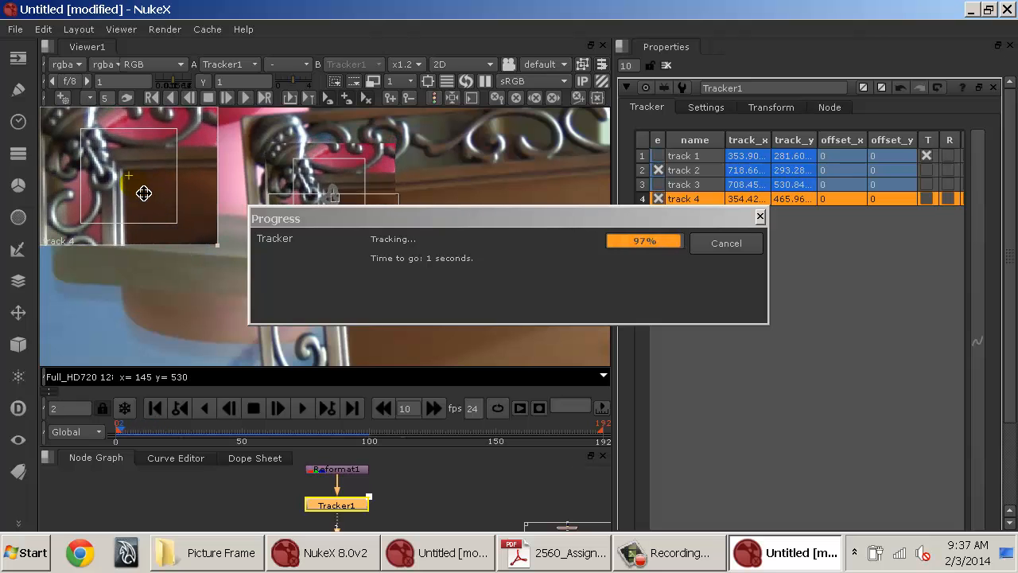
{"action": "left_click_drag", "start_coordinate": [134, 438], "coordinate": [378, 461]}
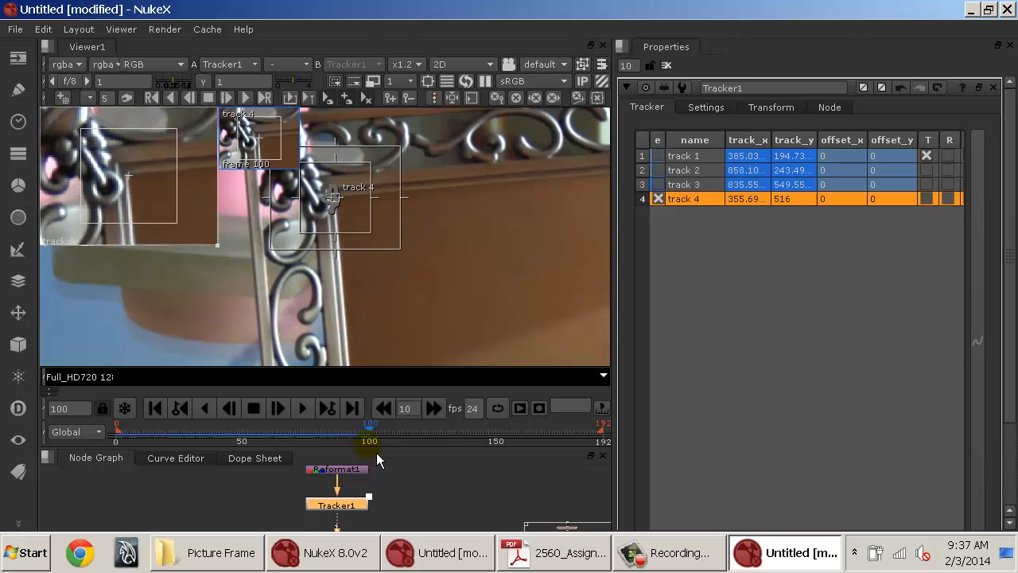
{"action": "left_click", "coordinate": [254, 107]}
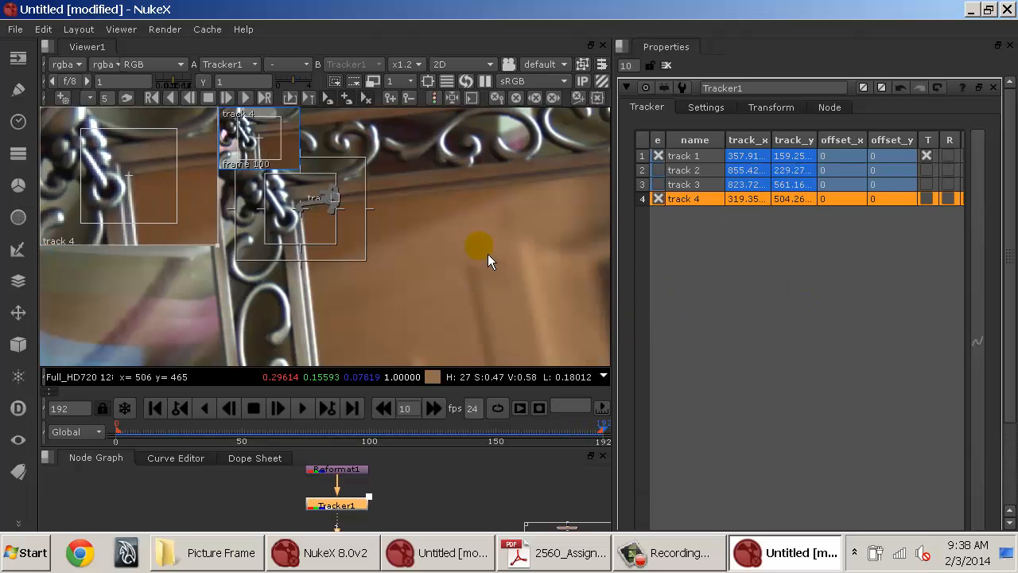
Re-enable tracks 1 to 3 alongside track 4 in the tracks list.
{"action": "left_click", "coordinate": [668, 160]}
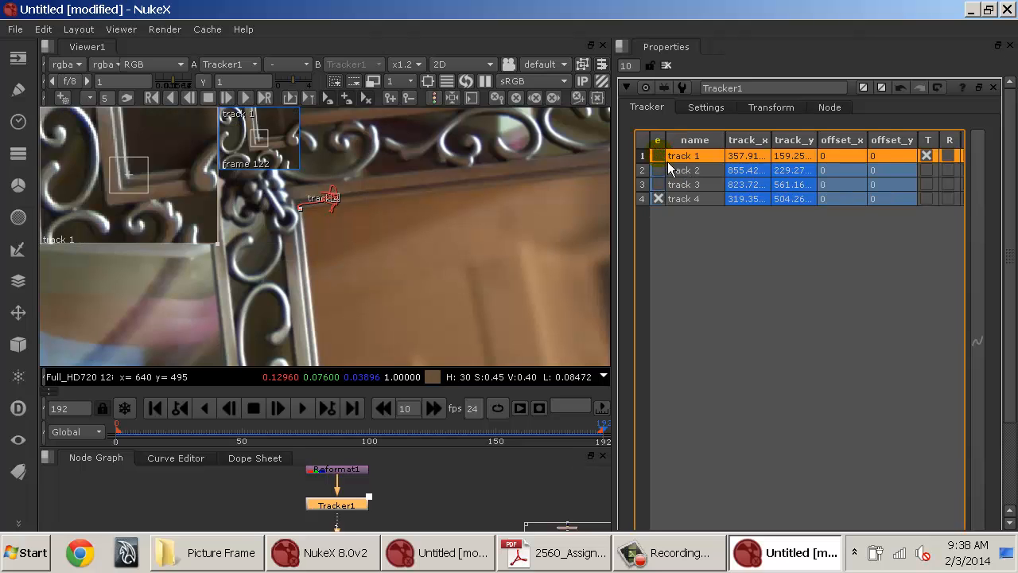
{"action": "scroll", "coordinate": [501, 239], "scroll_direction": "down", "scroll_amount": 5}
{"action": "scroll", "coordinate": [379, 221], "scroll_direction": "up", "scroll_amount": 3}
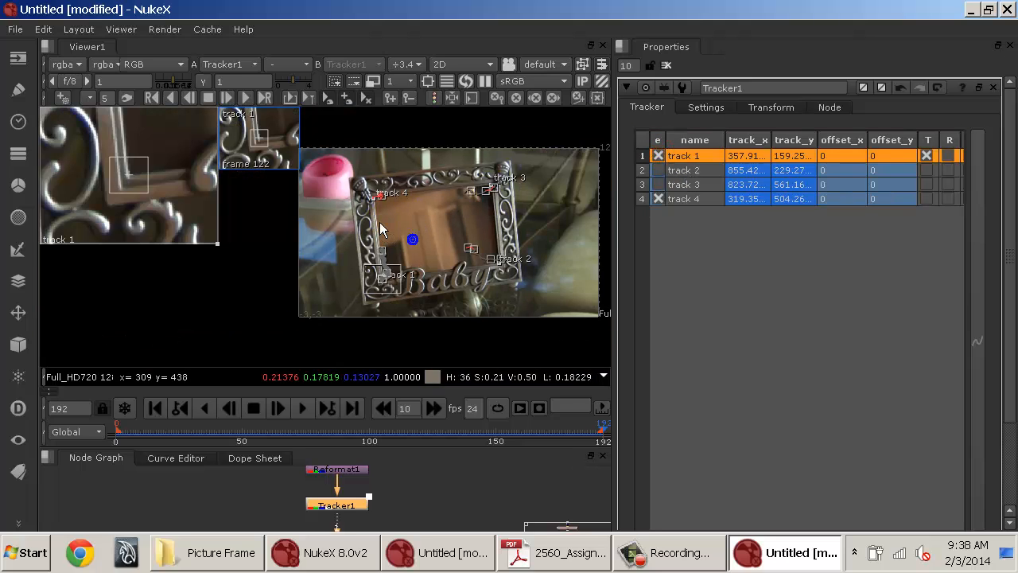
{"action": "left_click", "coordinate": [659, 169]}
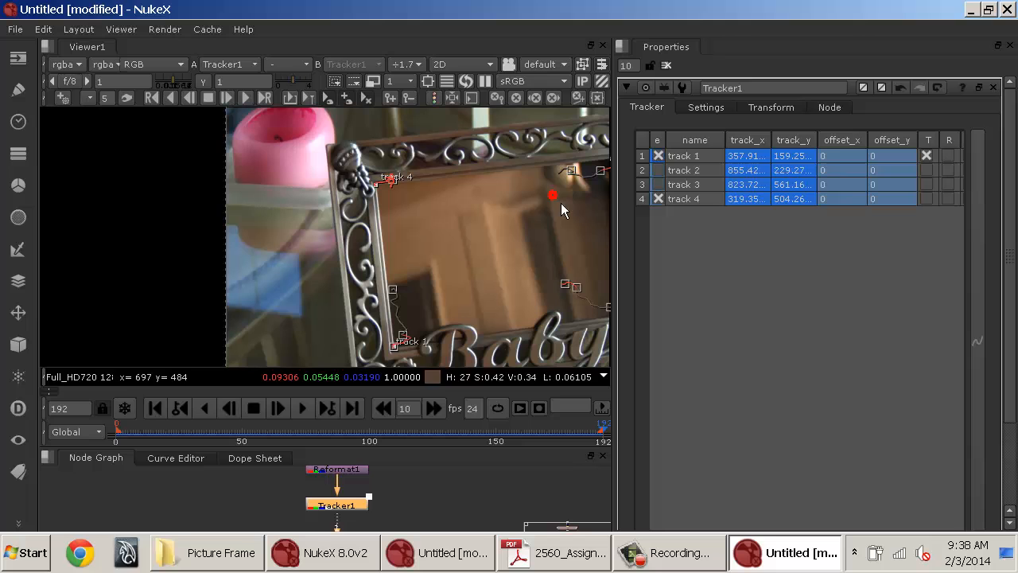
{"action": "left_click", "coordinate": [670, 188]}
{"action": "left_click", "coordinate": [463, 222]}
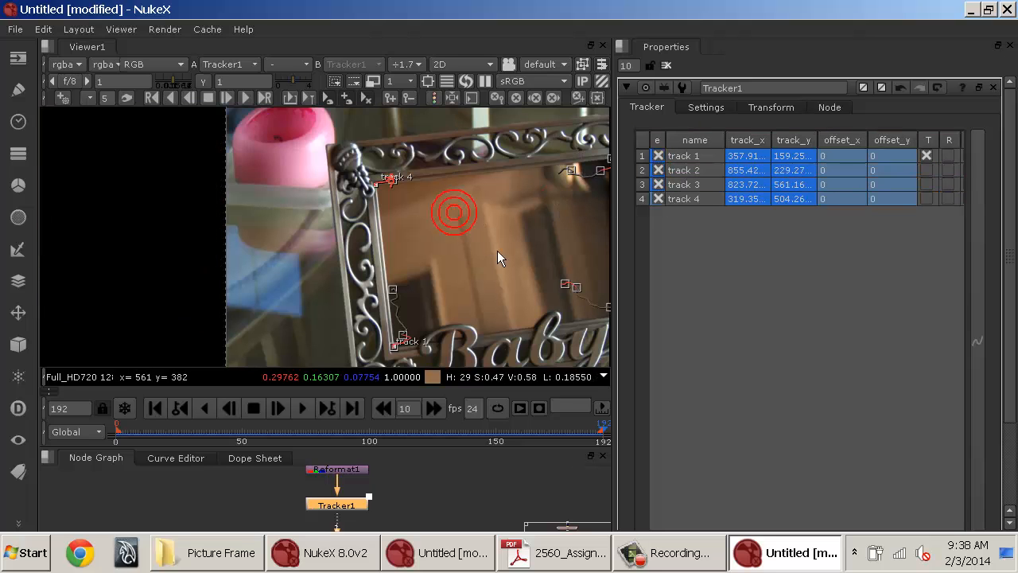
{"action": "left_click", "coordinate": [657, 157]}
{"action": "left_click", "coordinate": [668, 187]}
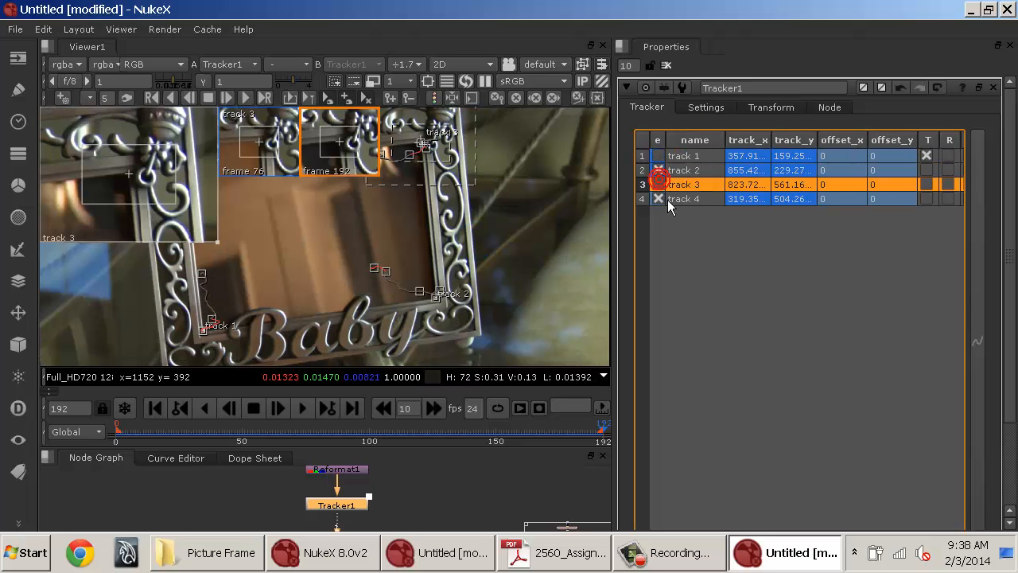
Clear the e checkboxes of tracks 2 and 4 in the tracks list.
{"action": "left_click", "coordinate": [666, 175]}
{"action": "left_click", "coordinate": [664, 205]}
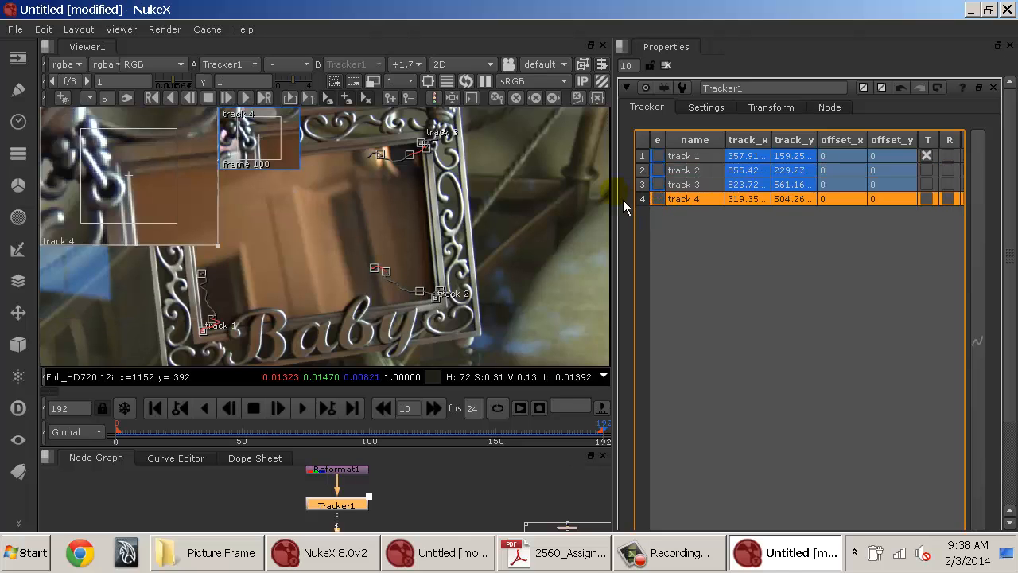
{"action": "mouse_move", "coordinate": [682, 147]}
{"action": "left_mouse_down"}
{"action": "mouse_move", "coordinate": [711, 146]}
{"action": "mouse_move", "coordinate": [682, 150]}
{"action": "left_mouse_up"}
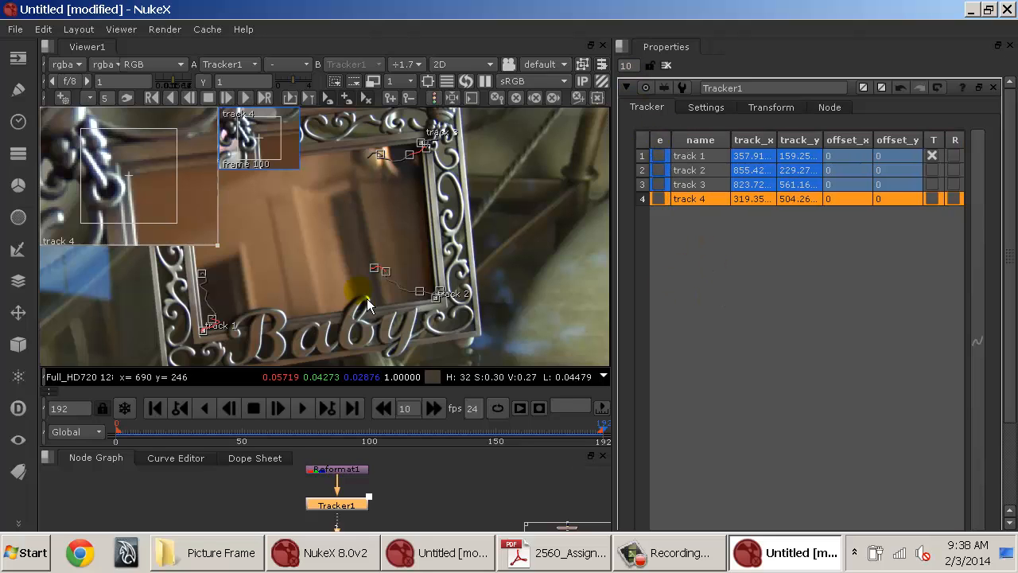
In the tracks list, enable translate (T) for tracks 2 to 4 and rotate (R) for tracks 1 to 3.
{"action": "left_click_drag", "start_coordinate": [397, 451], "coordinate": [387, 349]}
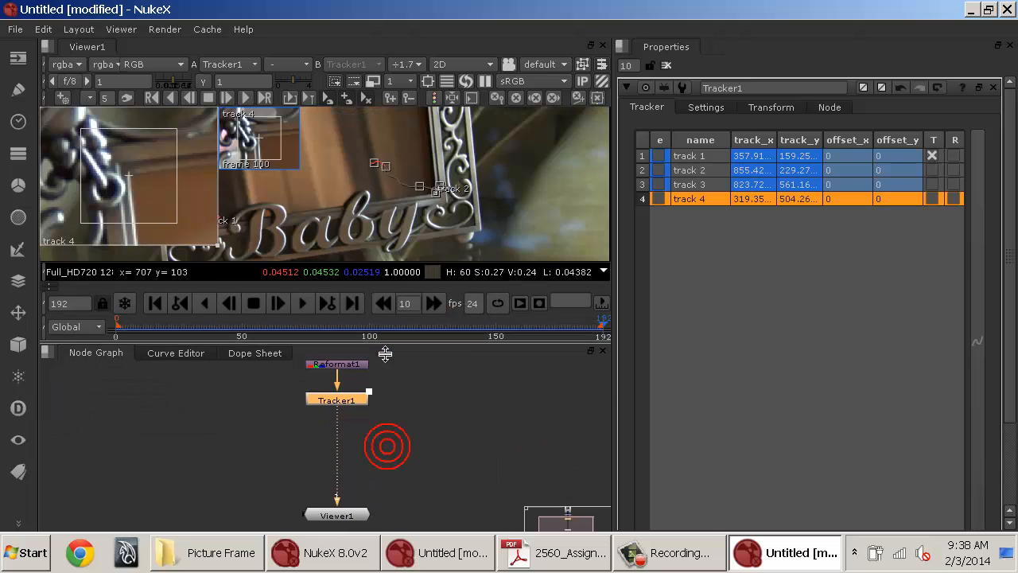
{"action": "left_click", "coordinate": [502, 165]}
{"action": "key", "text": "f"}
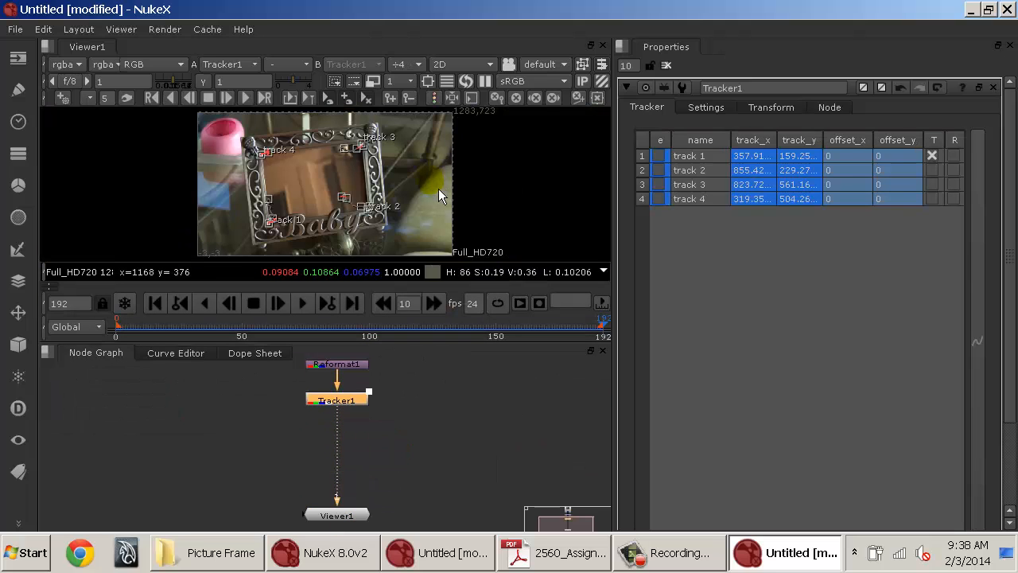
{"action": "left_click_drag", "start_coordinate": [418, 212], "coordinate": [414, 200]}
{"action": "left_click_drag", "start_coordinate": [422, 407], "coordinate": [402, 432]}
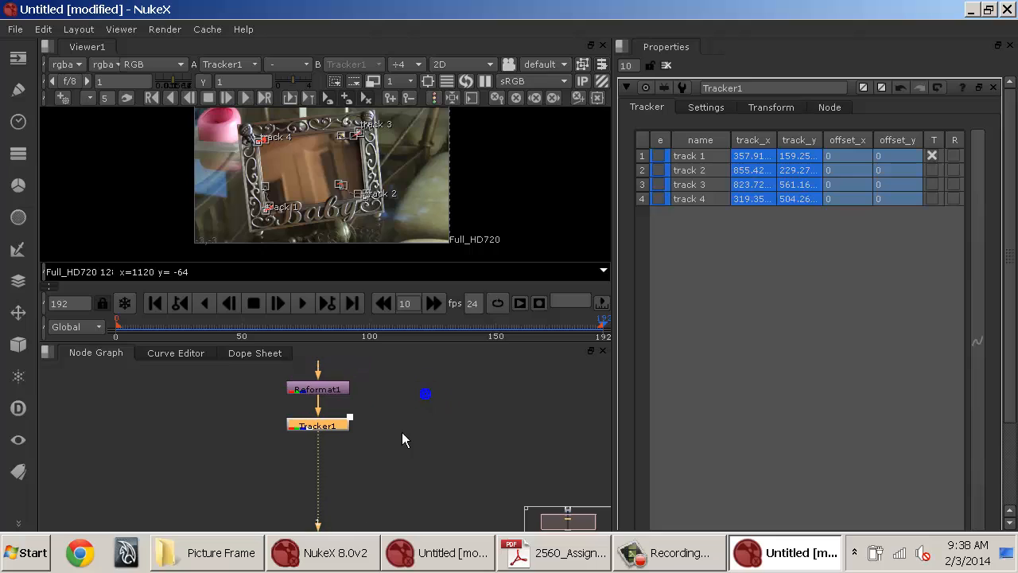
{"action": "left_click", "coordinate": [347, 427]}
{"action": "left_click", "coordinate": [934, 172]}
{"action": "left_click", "coordinate": [935, 185]}
{"action": "left_click", "coordinate": [935, 199]}
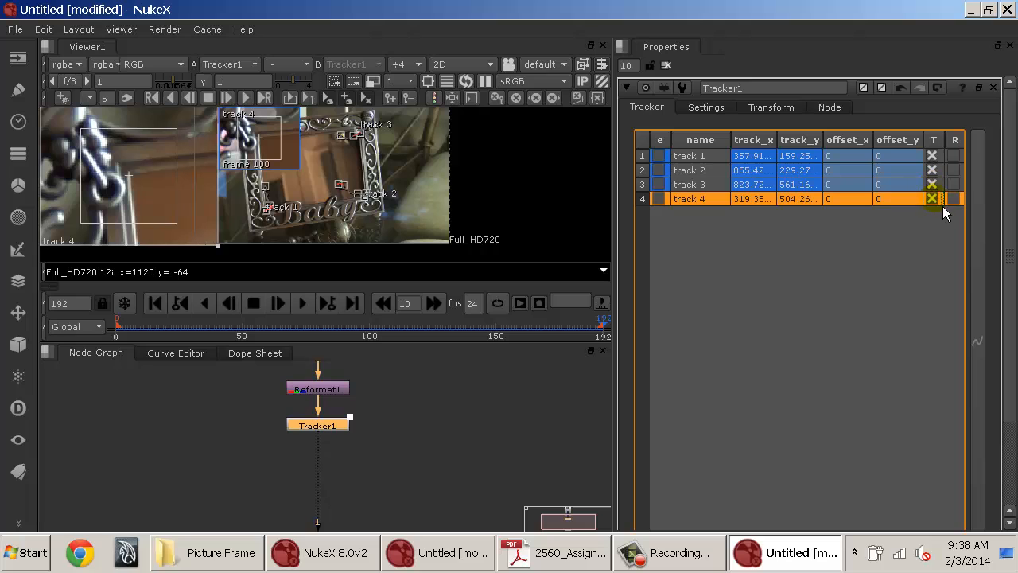
{"action": "left_click", "coordinate": [954, 185]}
{"action": "left_click", "coordinate": [954, 170]}
{"action": "left_click", "coordinate": [954, 156]}
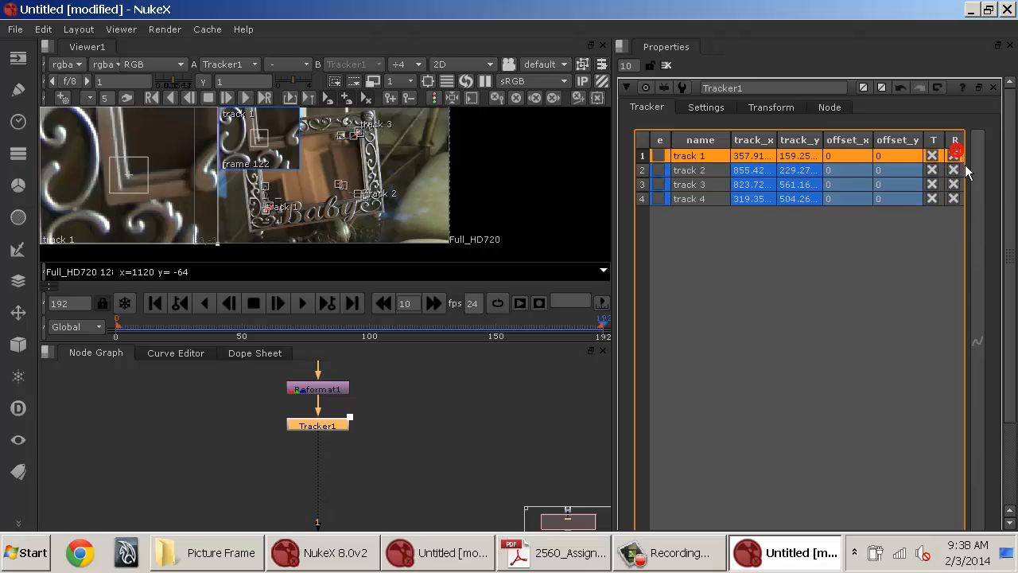
Enable scale (S) for all four tracks in the tracks list.
{"action": "left_click_drag", "start_coordinate": [624, 208], "coordinate": [590, 205]}
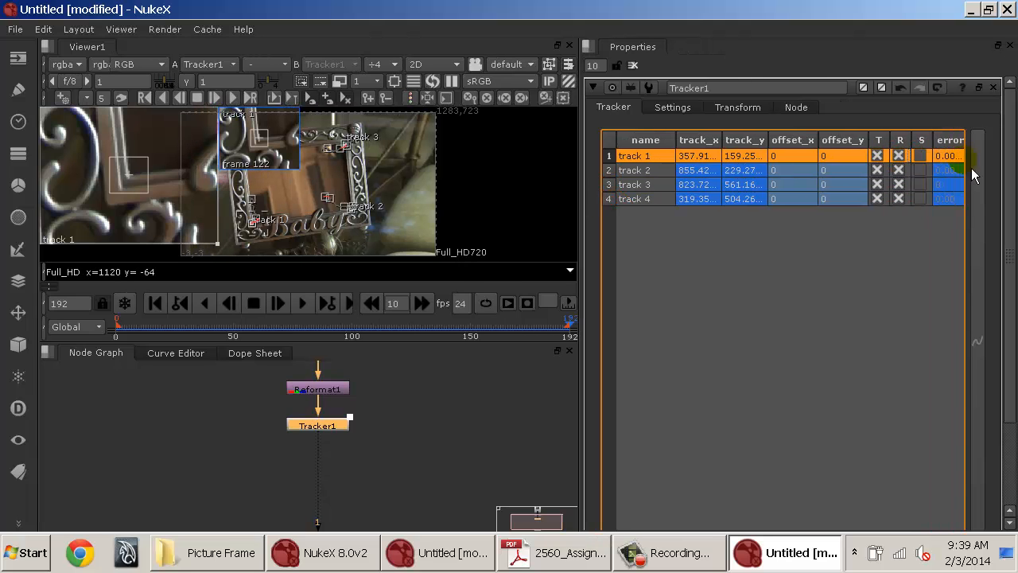
{"action": "left_click", "coordinate": [921, 157]}
{"action": "left_click", "coordinate": [921, 171]}
{"action": "left_click", "coordinate": [921, 185]}
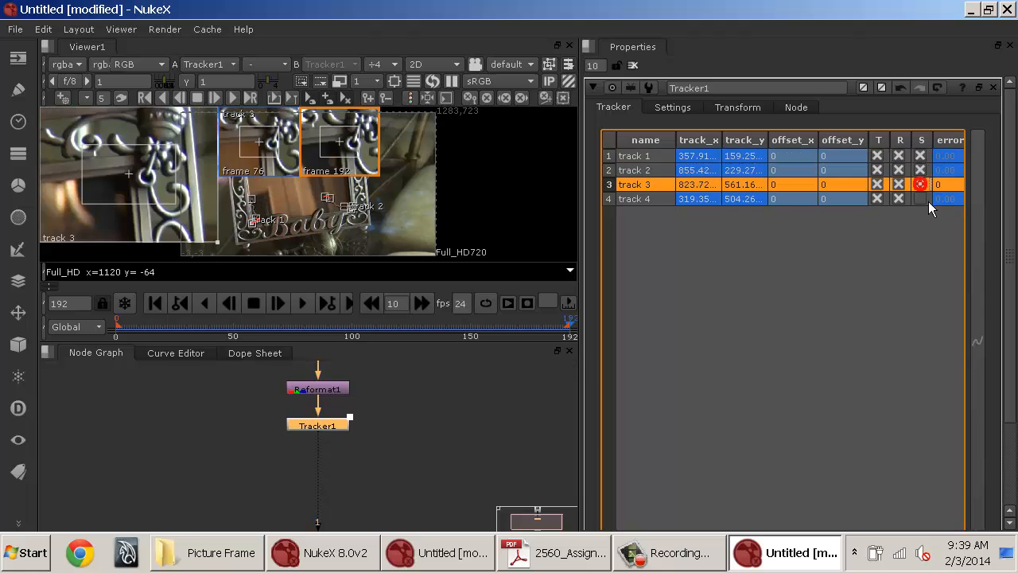
{"action": "left_click", "coordinate": [920, 199]}
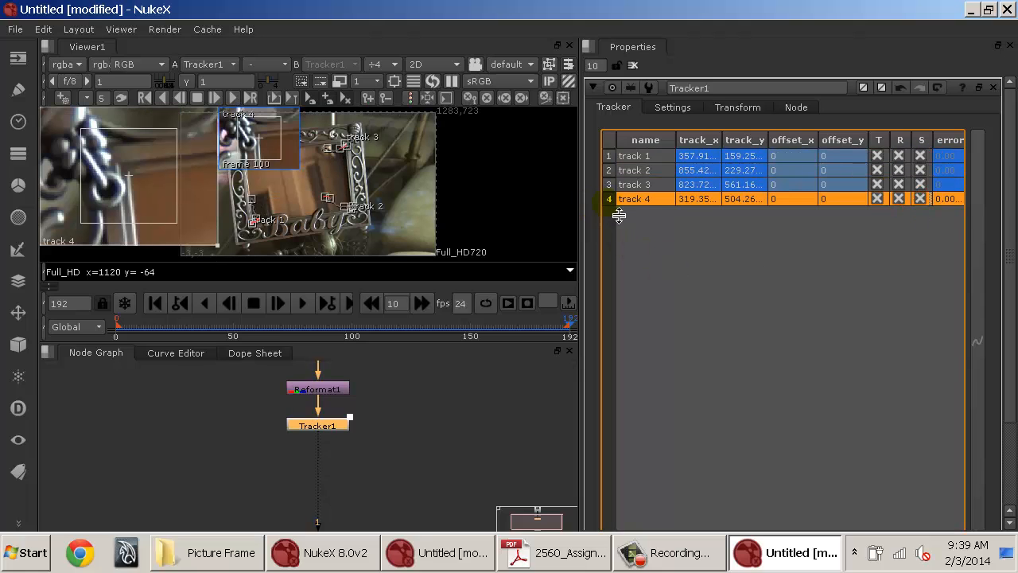
Browse the Tracker's export node type options.
{"action": "left_click_drag", "start_coordinate": [1007, 226], "coordinate": [1009, 382]}
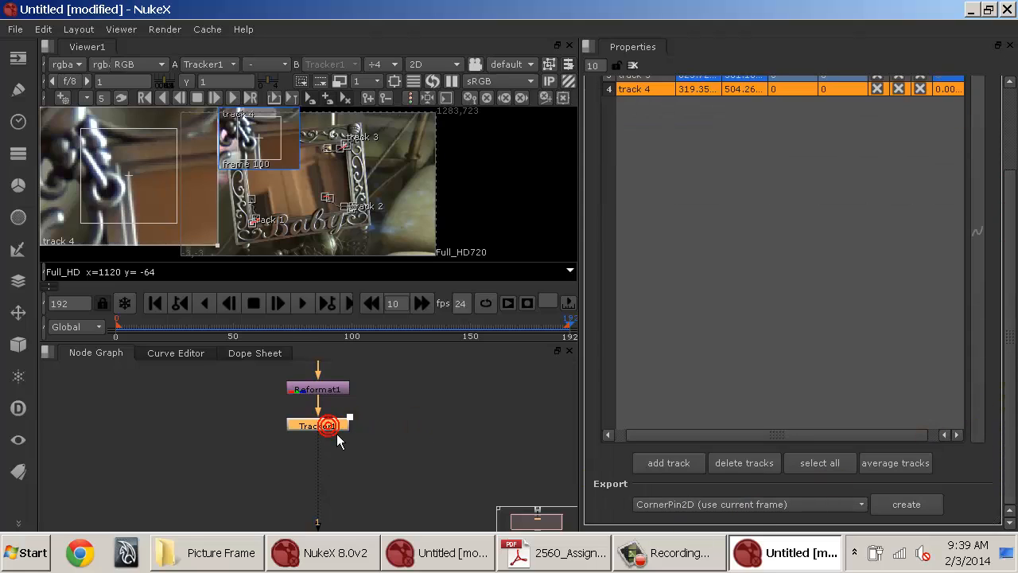
{"action": "left_click", "coordinate": [708, 505]}
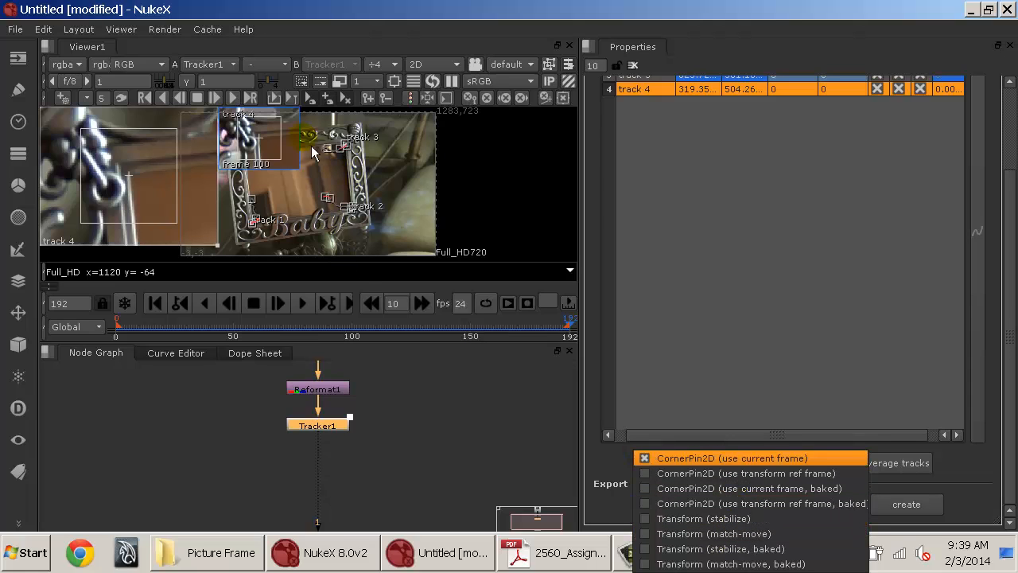
{"action": "left_click", "coordinate": [419, 455]}
Close the Tracker properties and scrub through the sequence to review the tracks.
{"action": "left_click_drag", "start_coordinate": [218, 325], "coordinate": [449, 326]}
{"action": "left_click", "coordinate": [641, 69]}
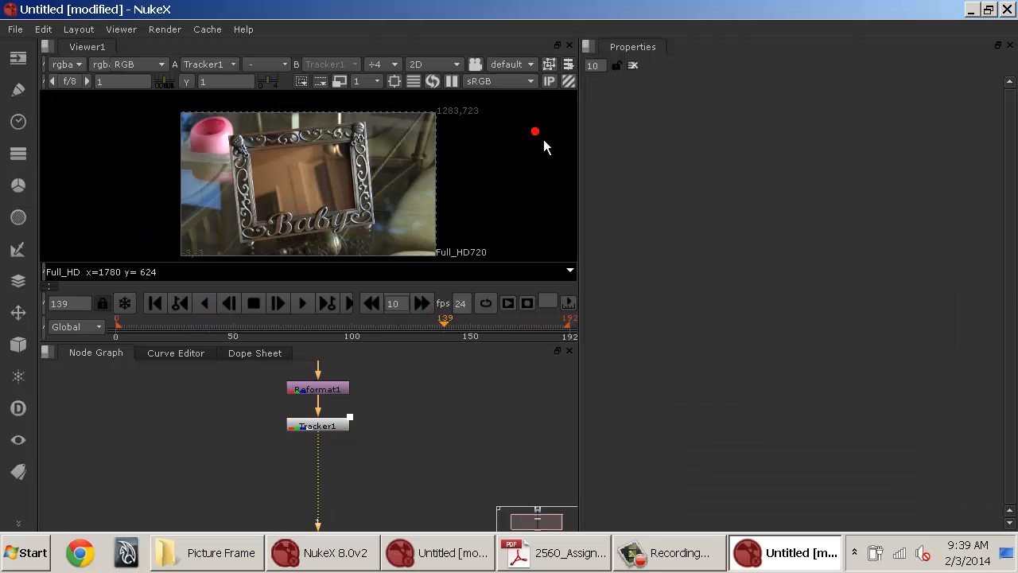
{"action": "left_click_drag", "start_coordinate": [123, 325], "coordinate": [196, 326]}
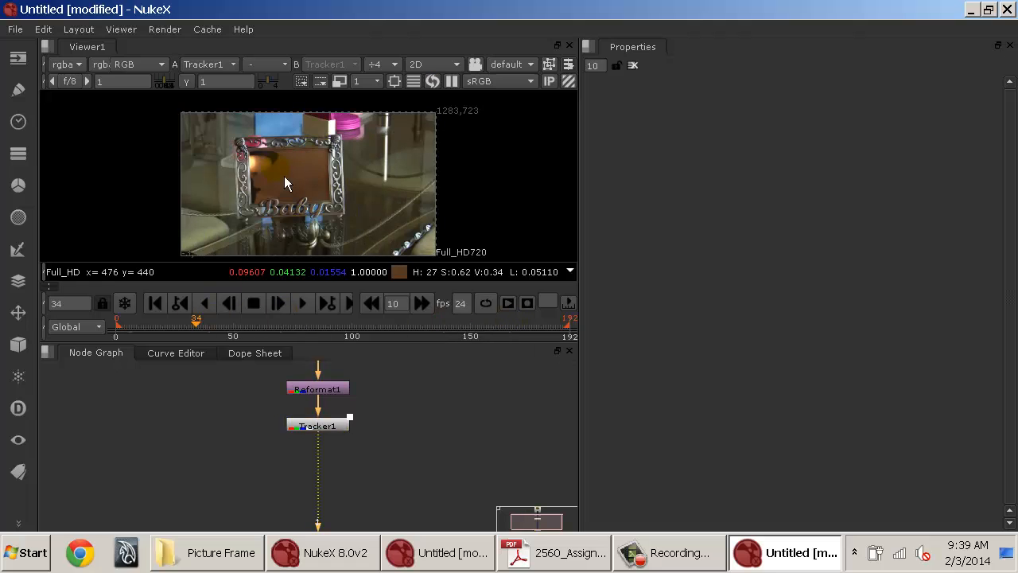
Reopen Tracker1 and create a Transform (stabilize) export node.
{"action": "double_click", "coordinate": [335, 430]}
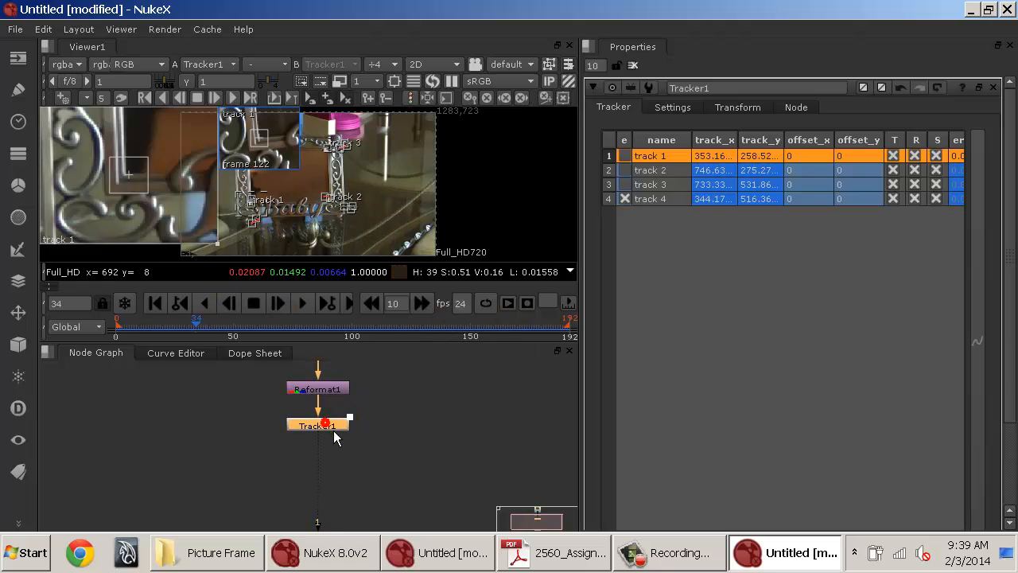
{"action": "scroll", "coordinate": [719, 363], "scroll_direction": "down", "scroll_amount": 3}
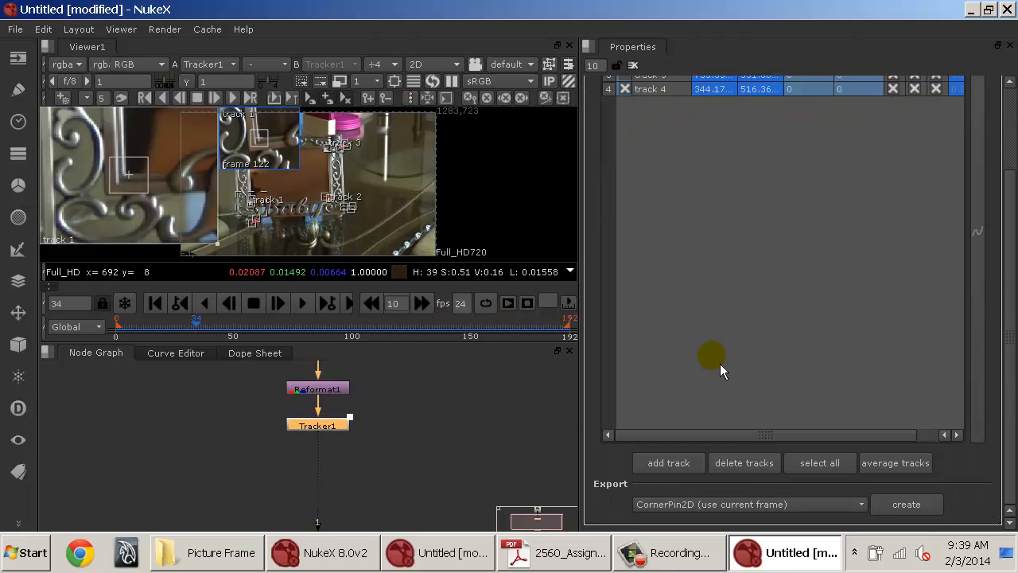
{"action": "left_click", "coordinate": [706, 506]}
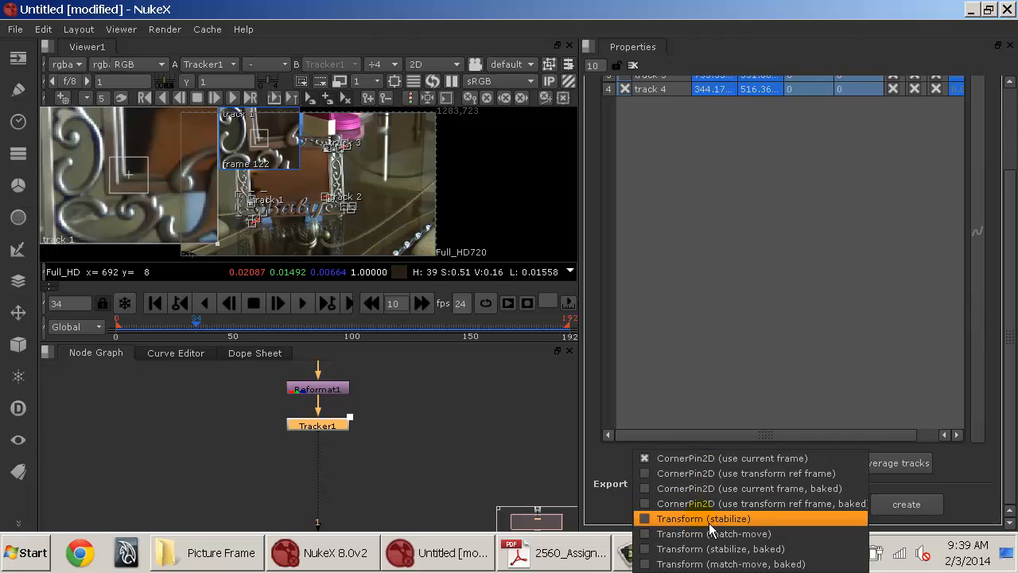
{"action": "left_click", "coordinate": [712, 521]}
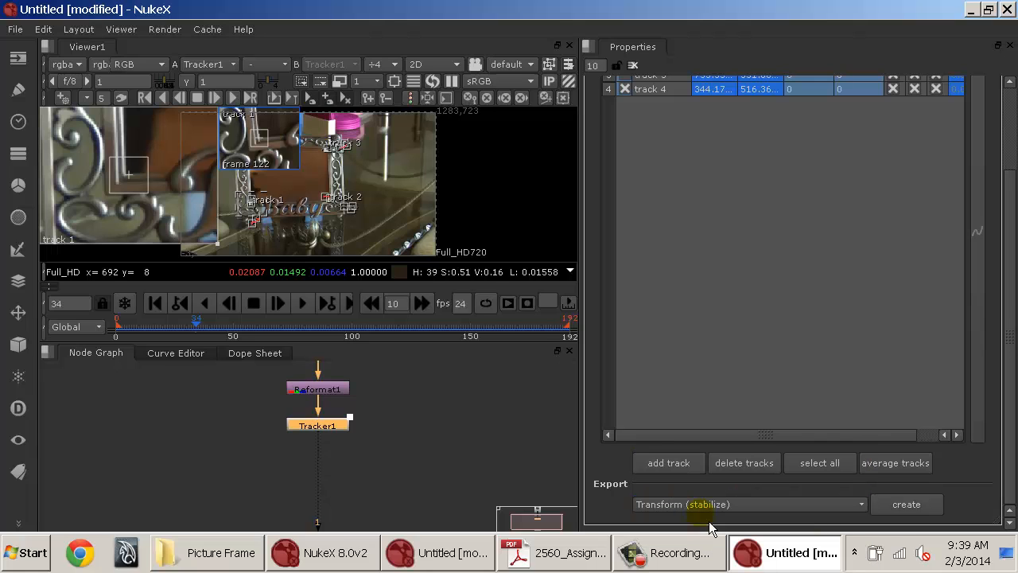
{"action": "left_click", "coordinate": [904, 504]}
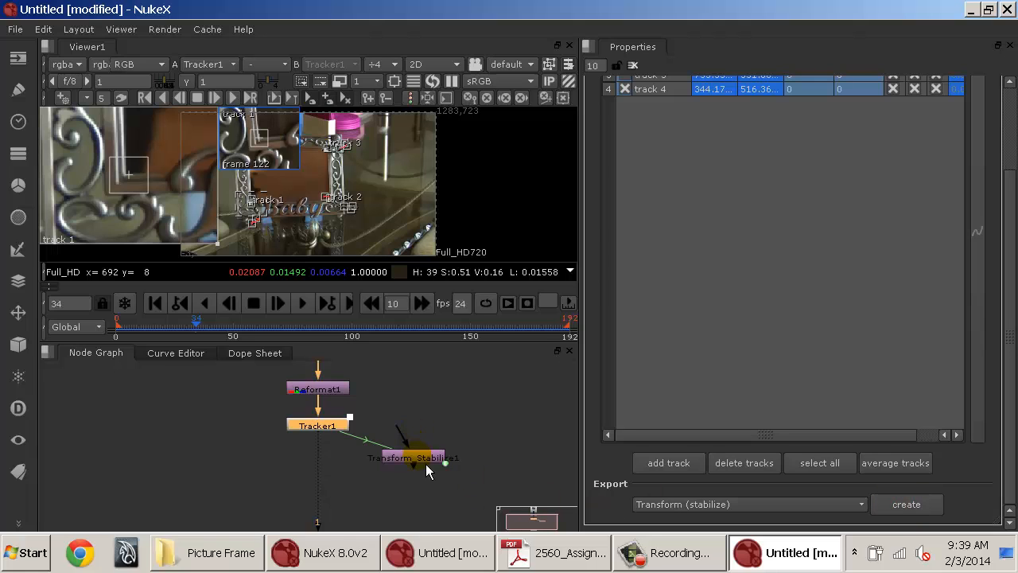
Place the Transform_Stabilize1 node below Reformat1 and view its output in the viewer.
{"action": "mouse_move", "coordinate": [426, 464]}
{"action": "left_mouse_down"}
{"action": "mouse_move", "coordinate": [513, 408]}
{"action": "mouse_move", "coordinate": [511, 443]}
{"action": "mouse_move", "coordinate": [474, 450]}
{"action": "mouse_move", "coordinate": [449, 425]}
{"action": "mouse_move", "coordinate": [351, 391]}
{"action": "mouse_move", "coordinate": [341, 400]}
{"action": "left_mouse_up"}
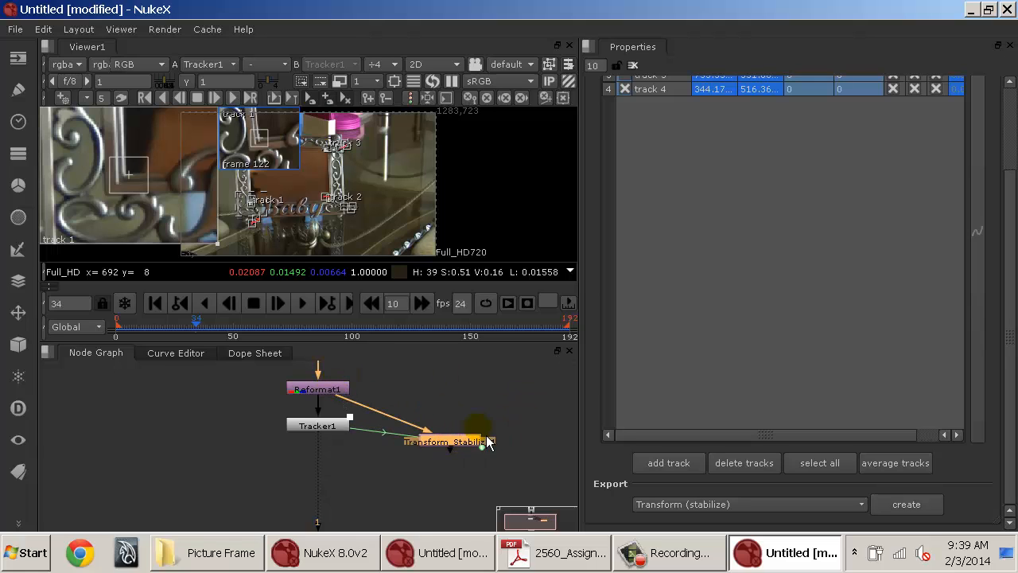
{"action": "key", "text": "1"}
{"action": "left_click", "coordinate": [447, 382]}
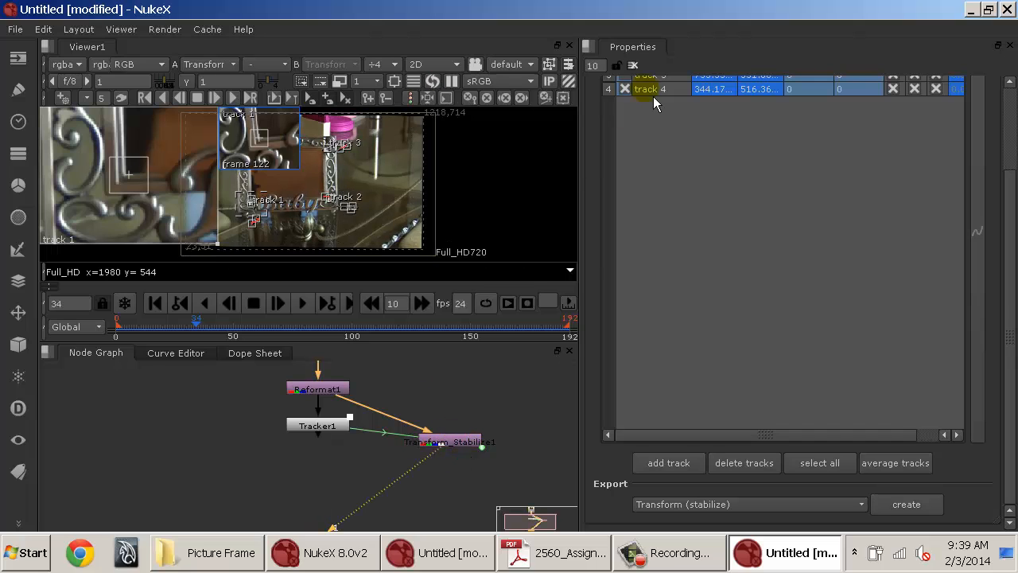
{"action": "left_click", "coordinate": [633, 65]}
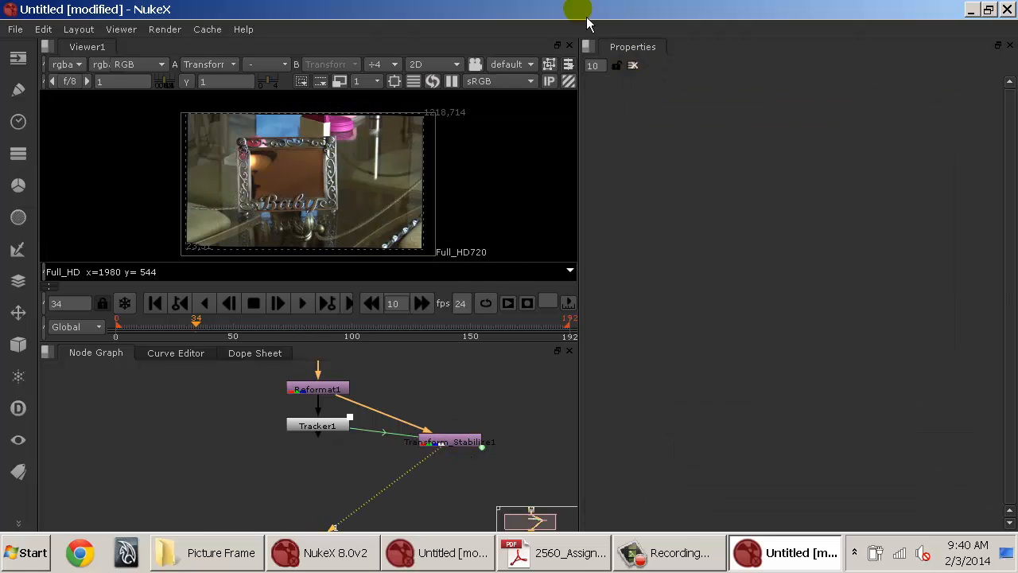
Play the stabilized sequence from frame 0 to check the result.
{"action": "left_click", "coordinate": [163, 302]}
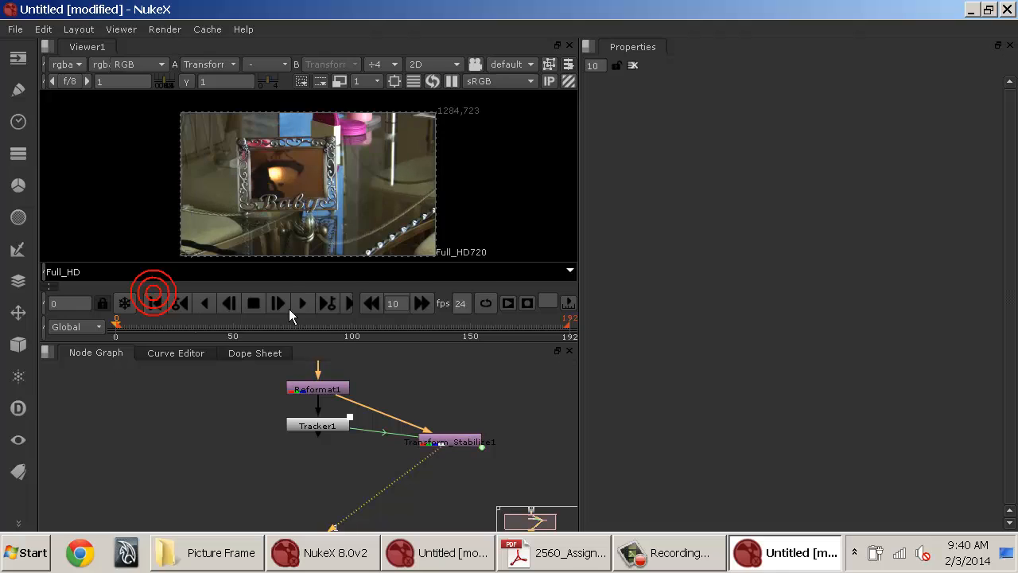
{"action": "left_click", "coordinate": [301, 304]}
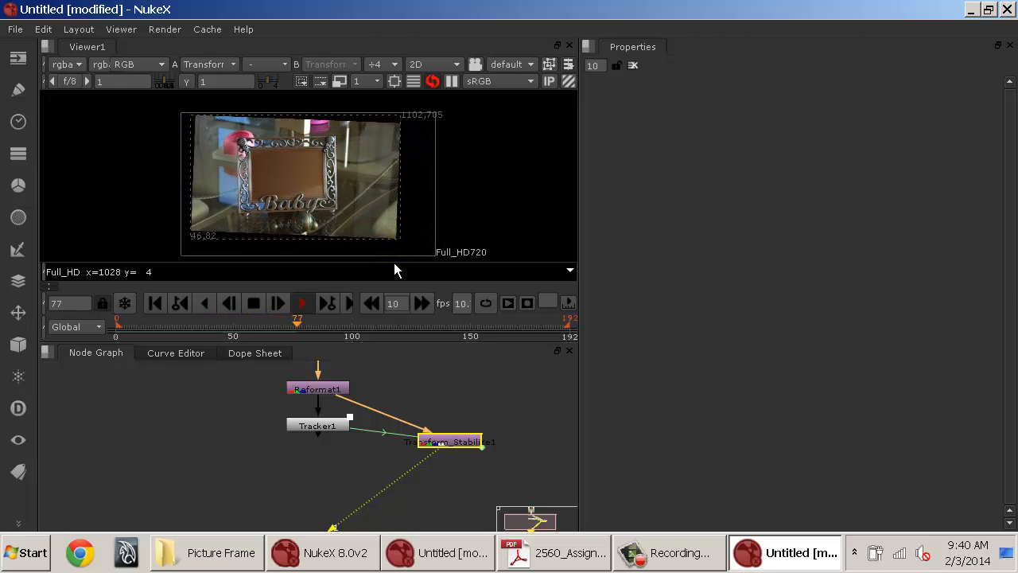
{"action": "mouse_move", "coordinate": [322, 205]}
{"action": "left_mouse_down"}
{"action": "mouse_move", "coordinate": [581, 209]}
{"action": "mouse_move", "coordinate": [558, 206]}
{"action": "mouse_move", "coordinate": [569, 210]}
{"action": "left_mouse_up"}
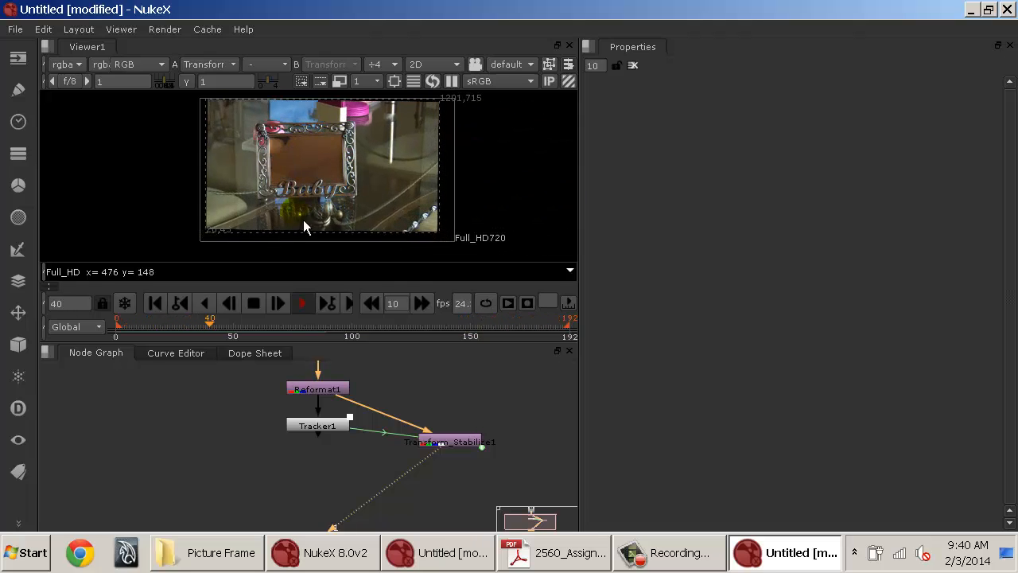
{"action": "left_click", "coordinate": [254, 303]}
Add a CheckerBoard node to the node graph.
{"action": "left_click_drag", "start_coordinate": [443, 403], "coordinate": [365, 405]}
{"action": "left_click", "coordinate": [365, 405]}
{"action": "key", "text": "Tab"}
{"action": "type", "text": "t"}
{"action": "key", "text": "BackSpace"}
{"action": "type", "text": "c"}
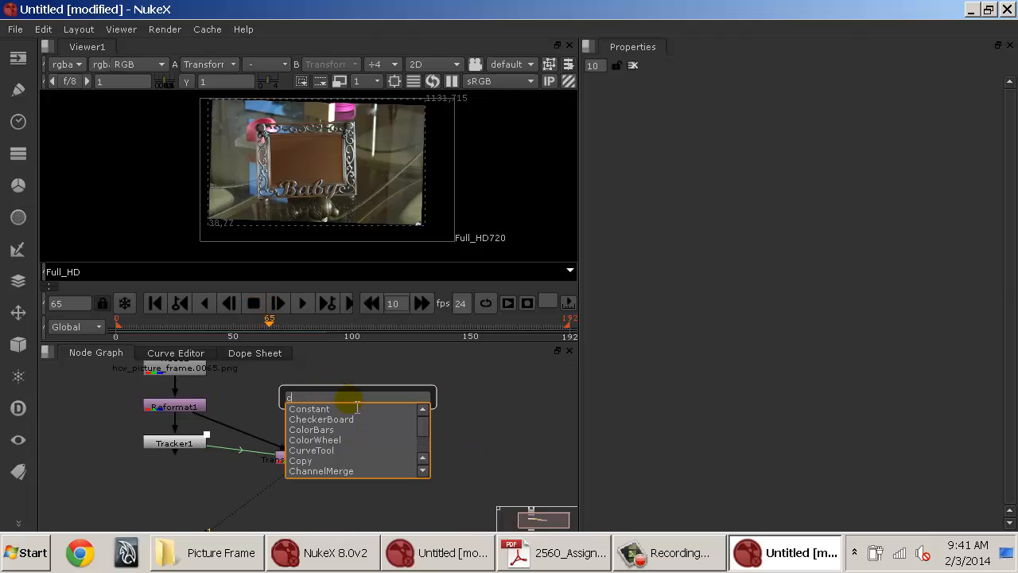
{"action": "type", "text": "heck"}
{"action": "key", "text": "Return"}
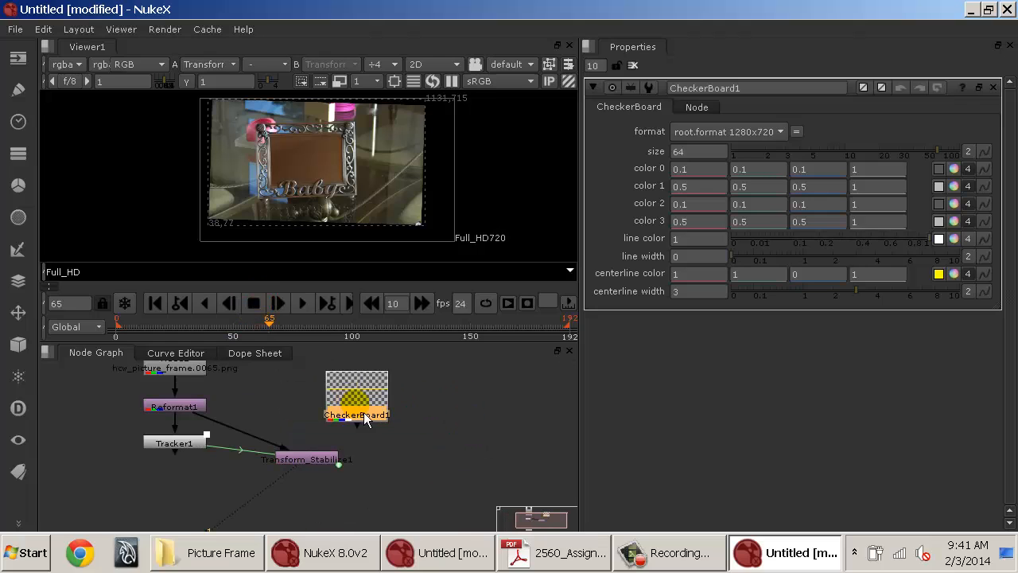
Add a Merge node over the checkerboard and connect its B input to Transform_Stabilize1.
{"action": "left_click_drag", "start_coordinate": [366, 420], "coordinate": [430, 427]}
{"action": "key", "text": "m"}
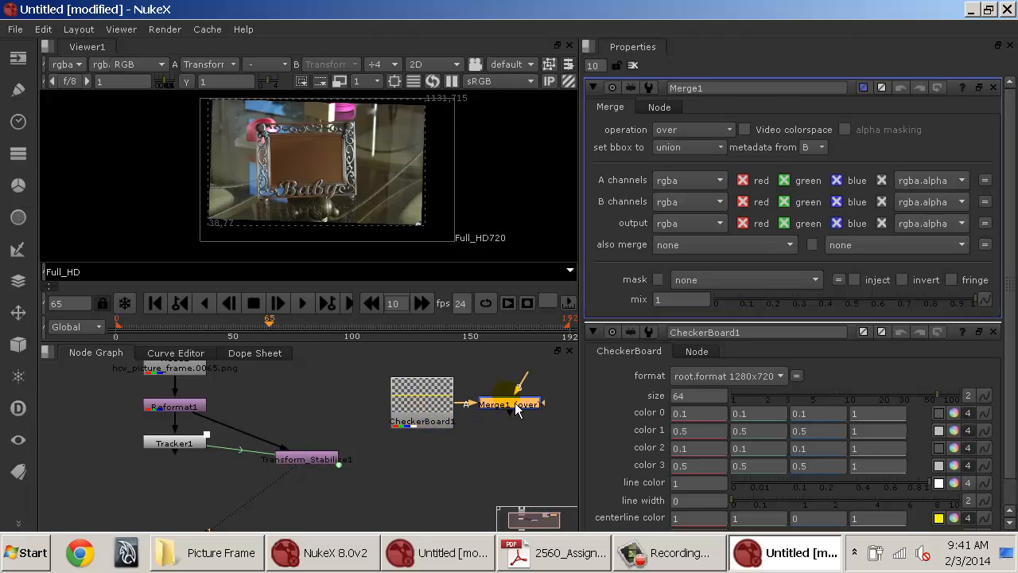
{"action": "left_click_drag", "start_coordinate": [527, 391], "coordinate": [337, 472]}
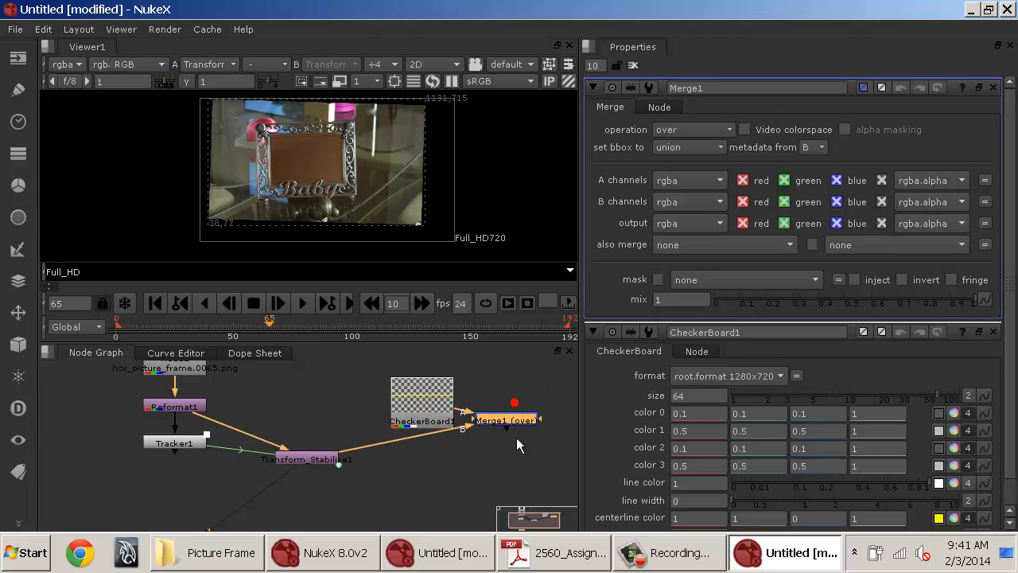
{"action": "left_click_drag", "start_coordinate": [513, 405], "coordinate": [382, 503]}
Insert a Transform node after CheckerBoard1 and view Merge1 in the viewer.
{"action": "left_click", "coordinate": [422, 397]}
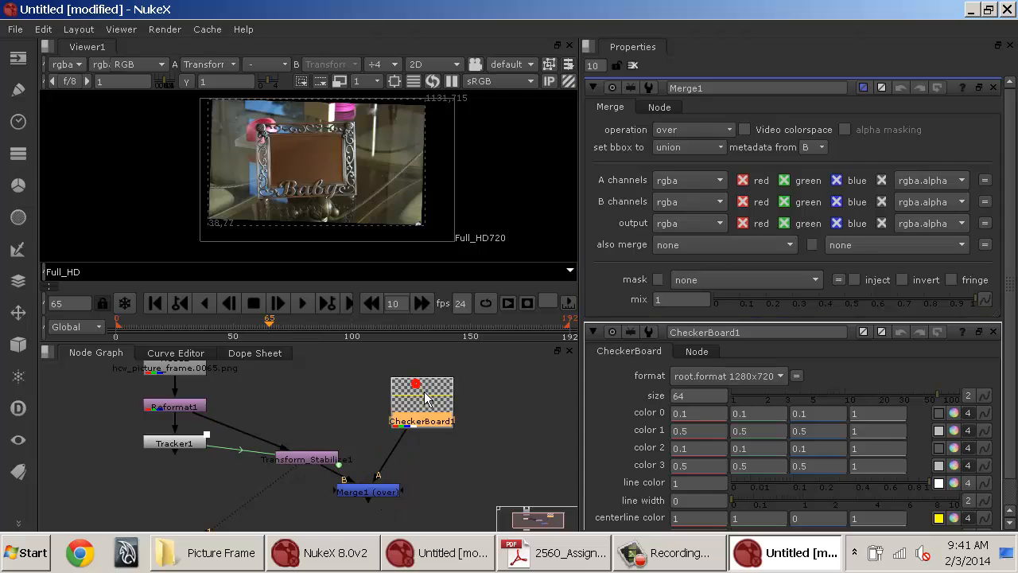
{"action": "key", "text": "t"}
{"action": "left_click", "coordinate": [396, 490]}
{"action": "key", "text": "1"}
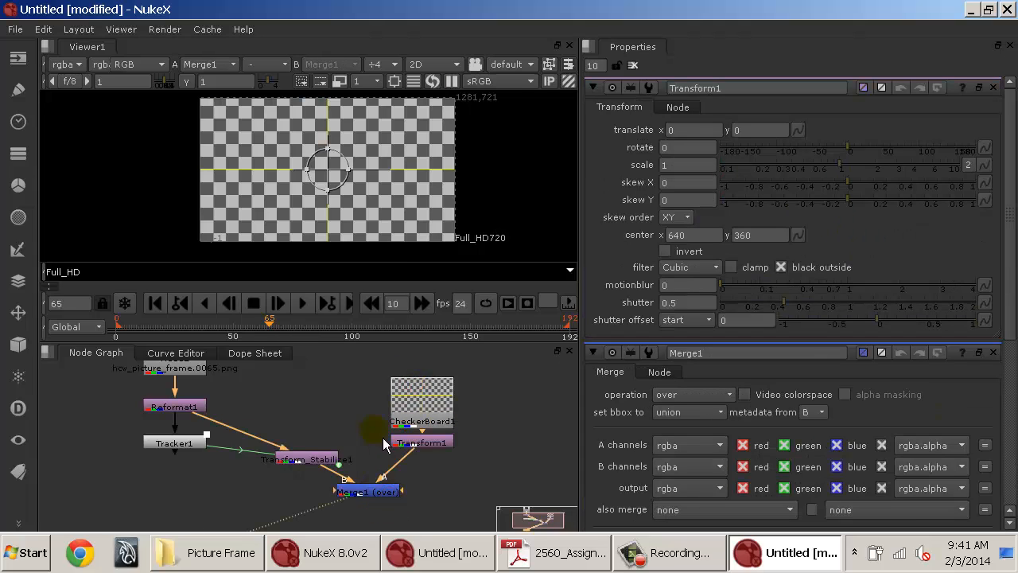
Scale the checkerboard down to about 0.409 using the Transform handle in the viewer.
{"action": "left_click_drag", "start_coordinate": [349, 157], "coordinate": [384, 157]}
{"action": "scroll", "coordinate": [334, 166], "scroll_direction": "up", "scroll_amount": 2}
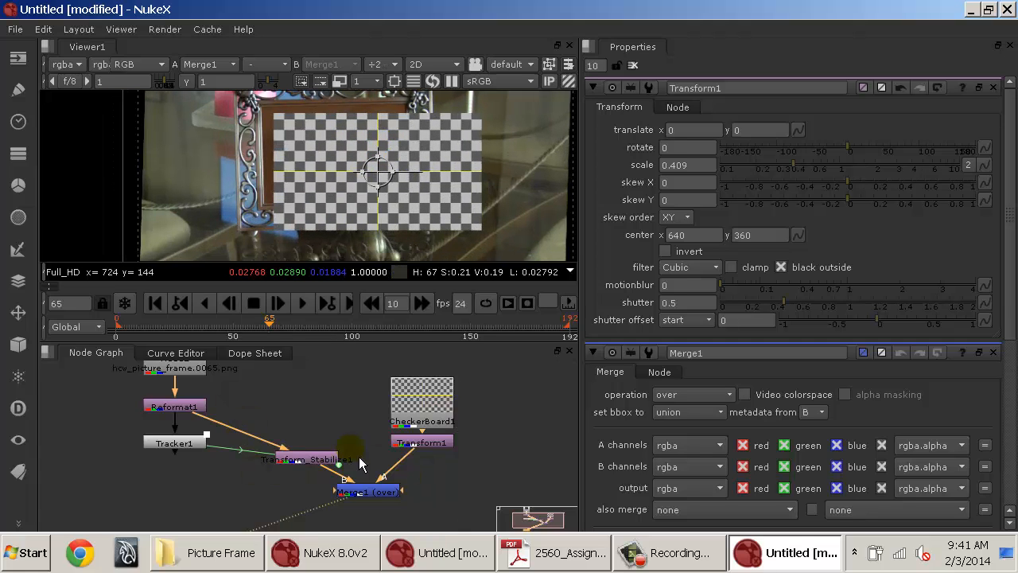
{"action": "mouse_move", "coordinate": [439, 409]}
{"action": "left_mouse_down"}
{"action": "mouse_move", "coordinate": [440, 373]}
{"action": "mouse_move", "coordinate": [439, 389]}
{"action": "left_mouse_up"}
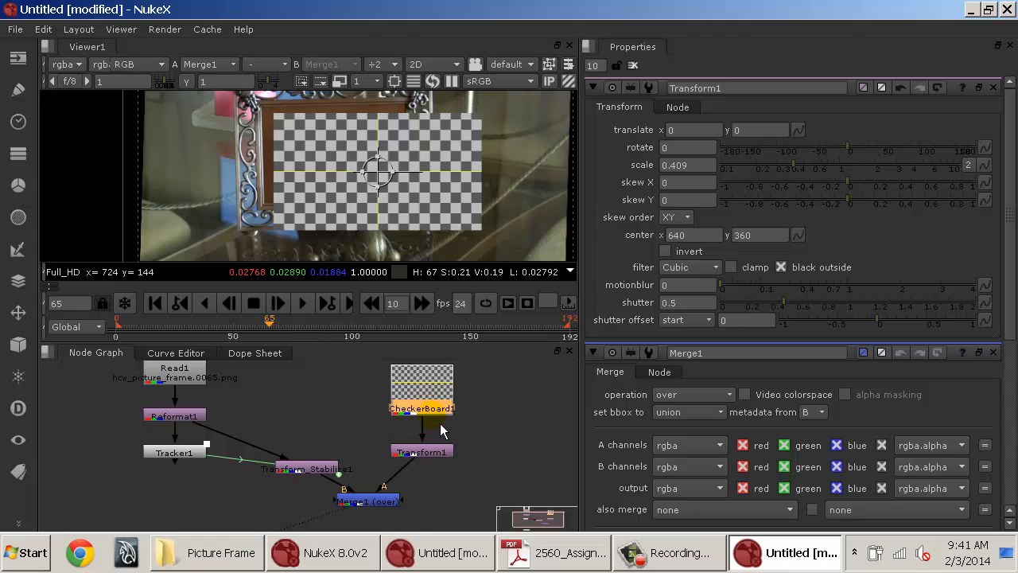
{"action": "left_click", "coordinate": [377, 505]}
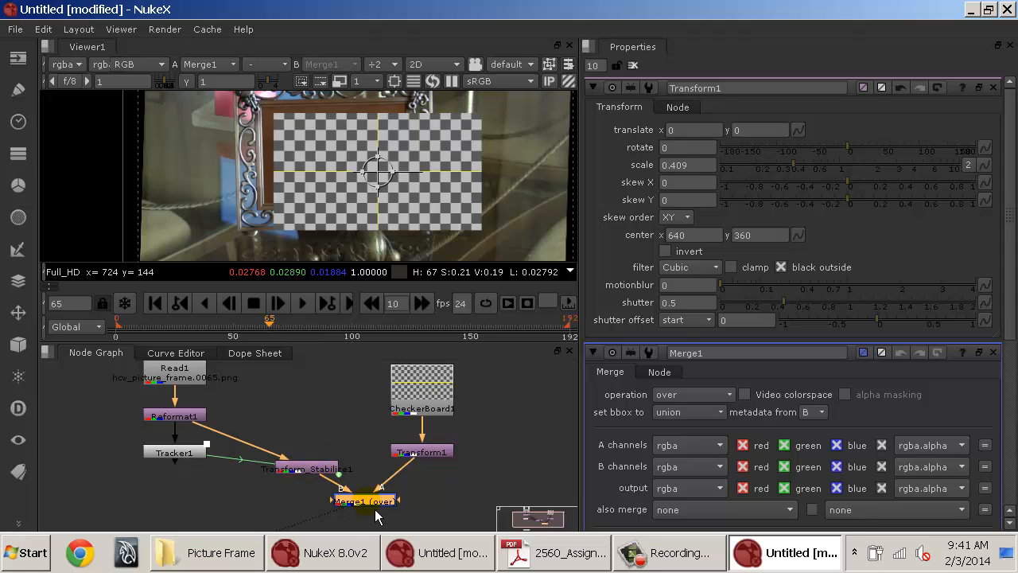
{"action": "left_click_drag", "start_coordinate": [373, 510], "coordinate": [394, 432]}
{"action": "left_click", "coordinate": [210, 493]}
{"action": "left_click_drag", "start_coordinate": [220, 505], "coordinate": [400, 506]}
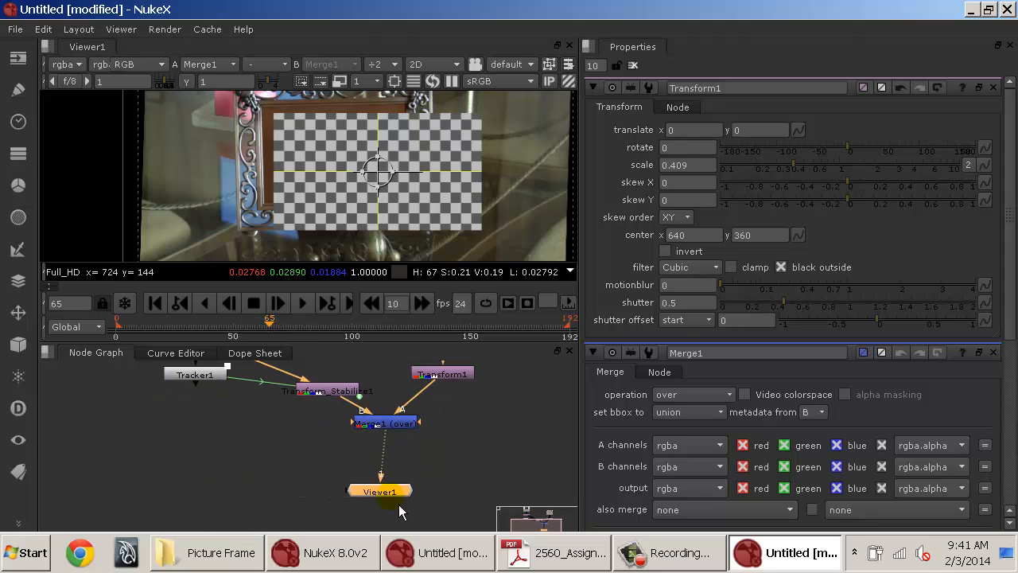
Fit the checkerboard inside the picture frame: translate about -101, 45, rotate about 5.35, scale about 0.266 by 0.332.
{"action": "left_click_drag", "start_coordinate": [417, 388], "coordinate": [405, 420]}
{"action": "left_click_drag", "start_coordinate": [393, 163], "coordinate": [364, 142]}
{"action": "scroll", "coordinate": [378, 207], "scroll_direction": "up", "scroll_amount": 3}
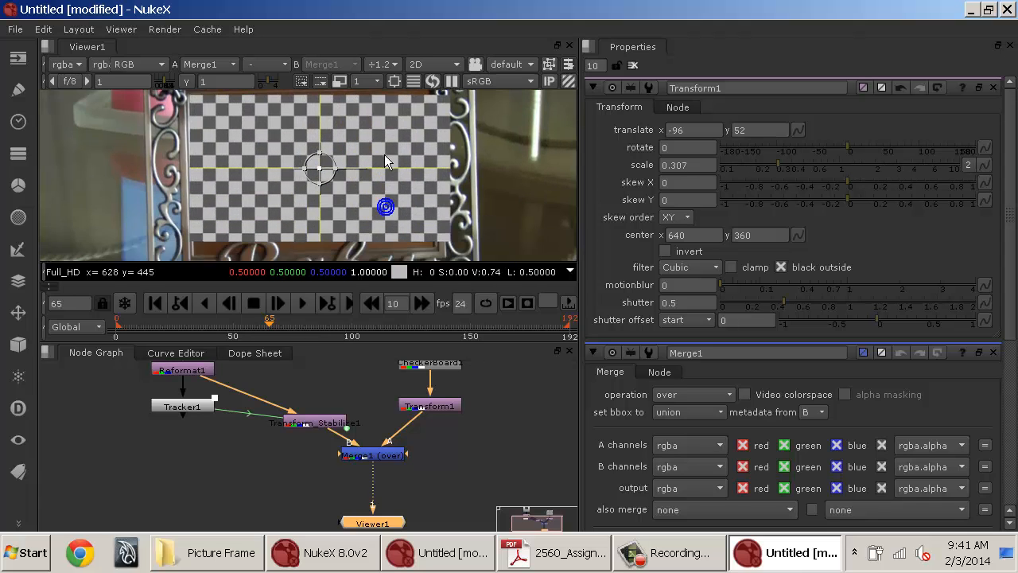
{"action": "left_click_drag", "start_coordinate": [347, 179], "coordinate": [467, 172]}
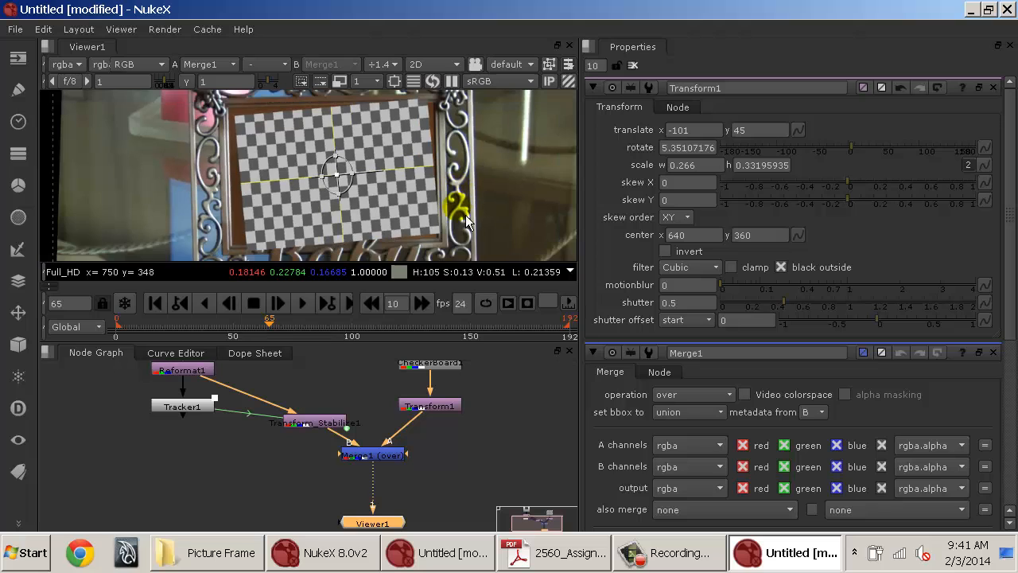
Scrub the timeline to review the checkerboard over the shot, returning to frame 0.
{"action": "left_click", "coordinate": [359, 316]}
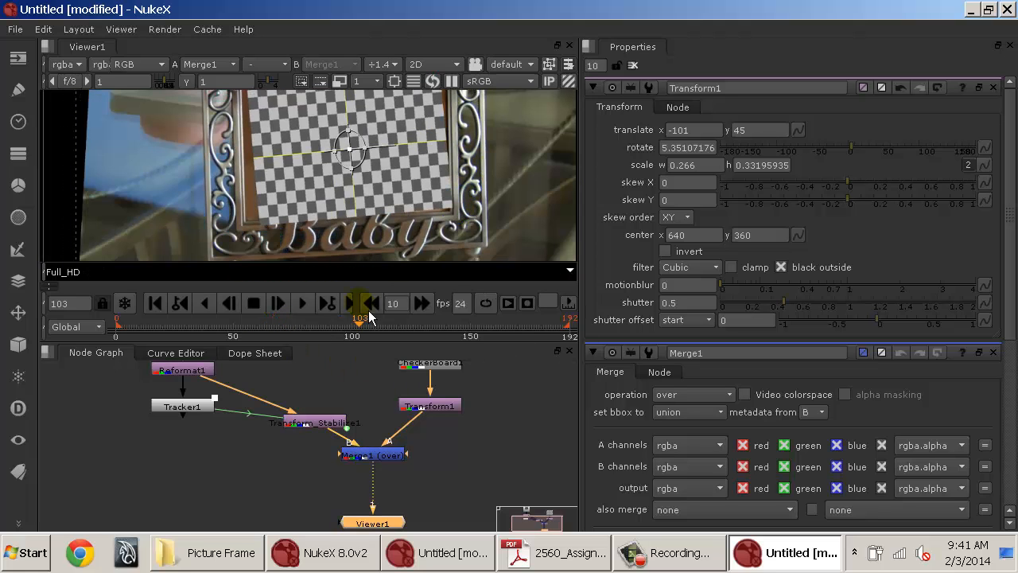
{"action": "left_click_drag", "start_coordinate": [374, 310], "coordinate": [401, 320]}
{"action": "left_click_drag", "start_coordinate": [471, 319], "coordinate": [155, 340]}
{"action": "left_click", "coordinate": [155, 303]}
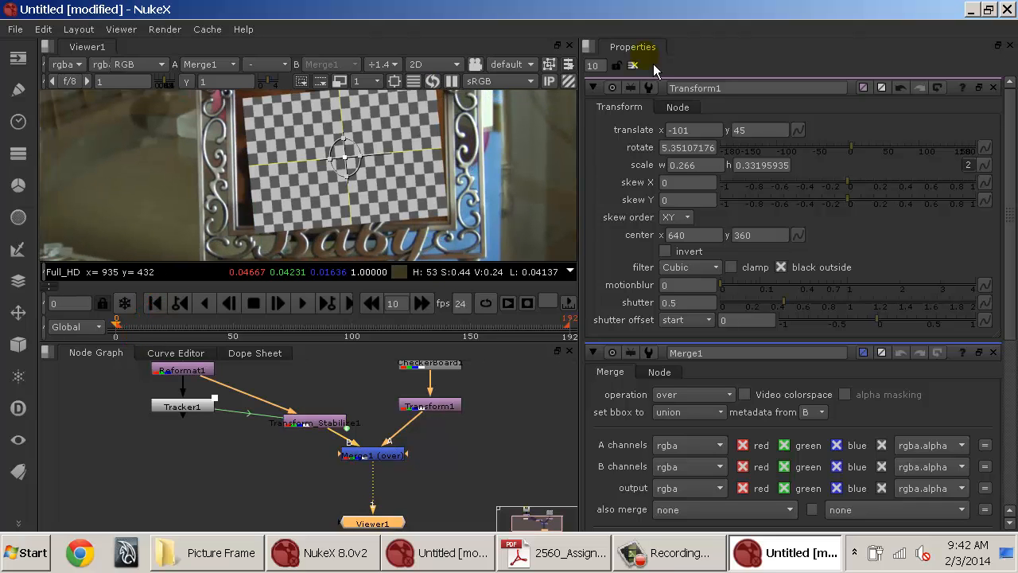
Delete the Transform_Stabilize1 node from the node graph.
{"action": "left_click", "coordinate": [634, 65]}
{"action": "left_click", "coordinate": [313, 420]}
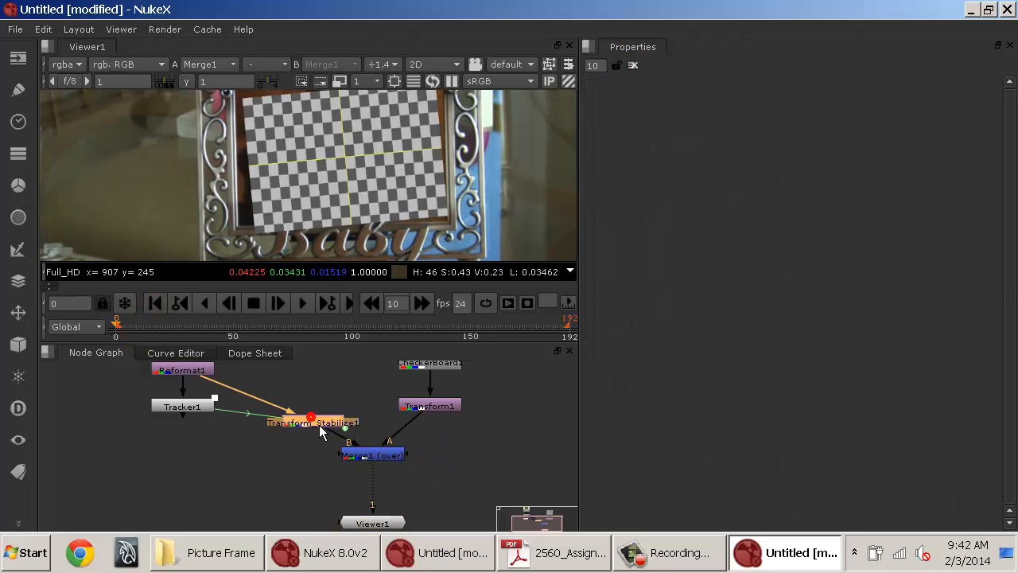
{"action": "double_click", "coordinate": [308, 430]}
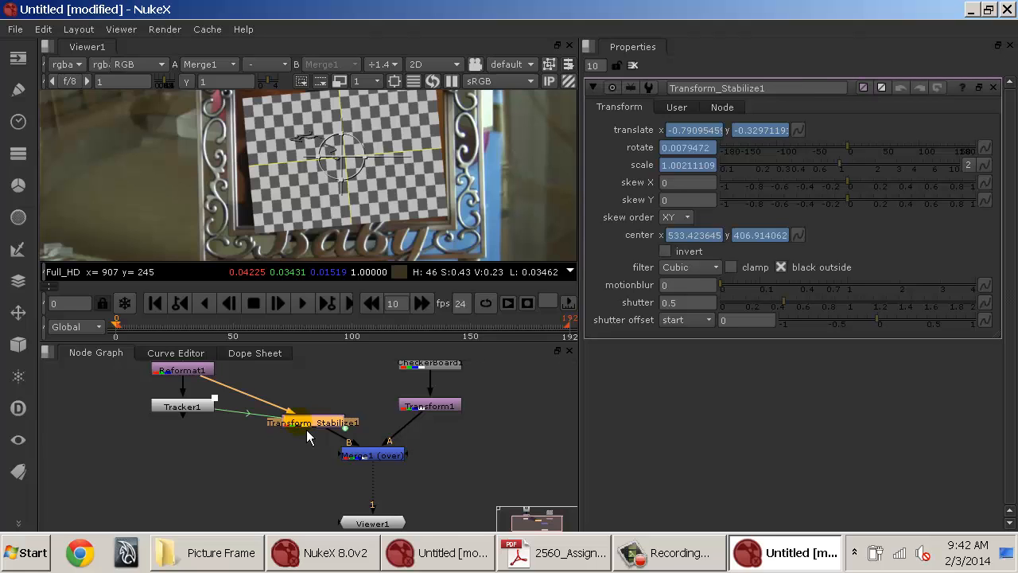
{"action": "key", "text": "Delete"}
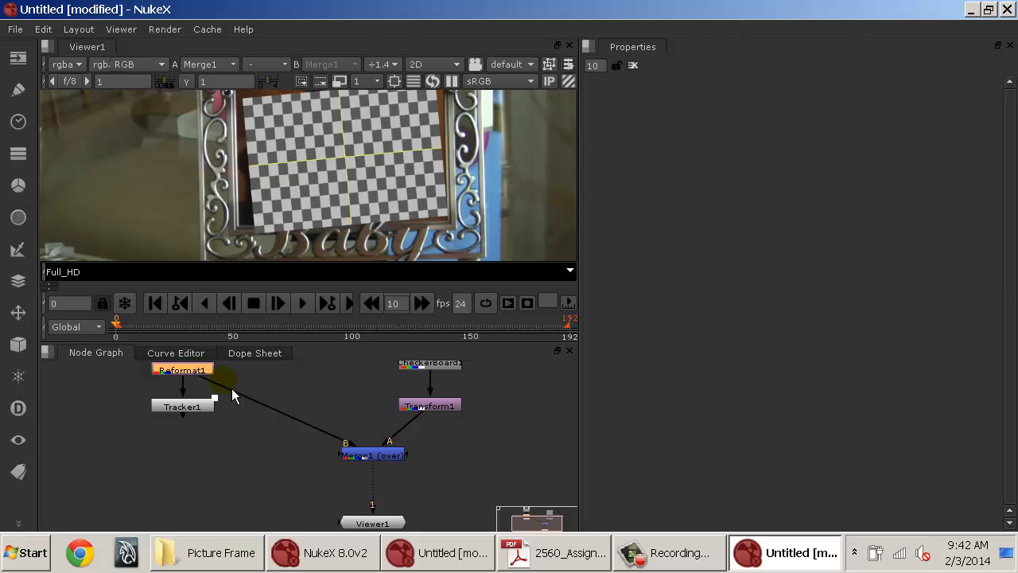
Open Tracker1's properties and set the export type to CornerPin2D (use current frame).
{"action": "double_click", "coordinate": [195, 409]}
{"action": "scroll", "coordinate": [800, 334], "scroll_direction": "down", "scroll_amount": 3}
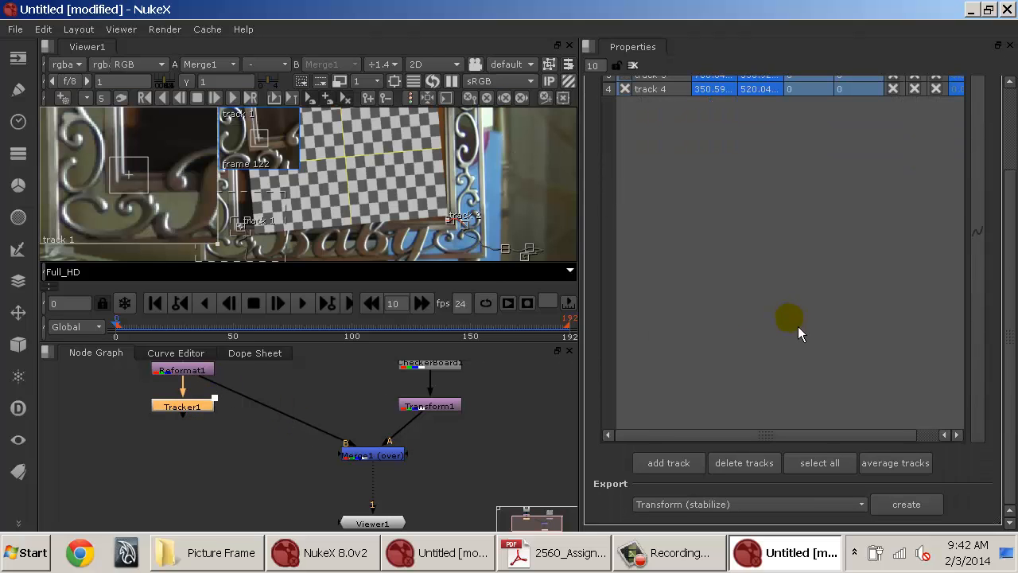
{"action": "scroll", "coordinate": [803, 394], "scroll_direction": "up", "scroll_amount": 3}
{"action": "scroll", "coordinate": [806, 400], "scroll_direction": "down", "scroll_amount": 4}
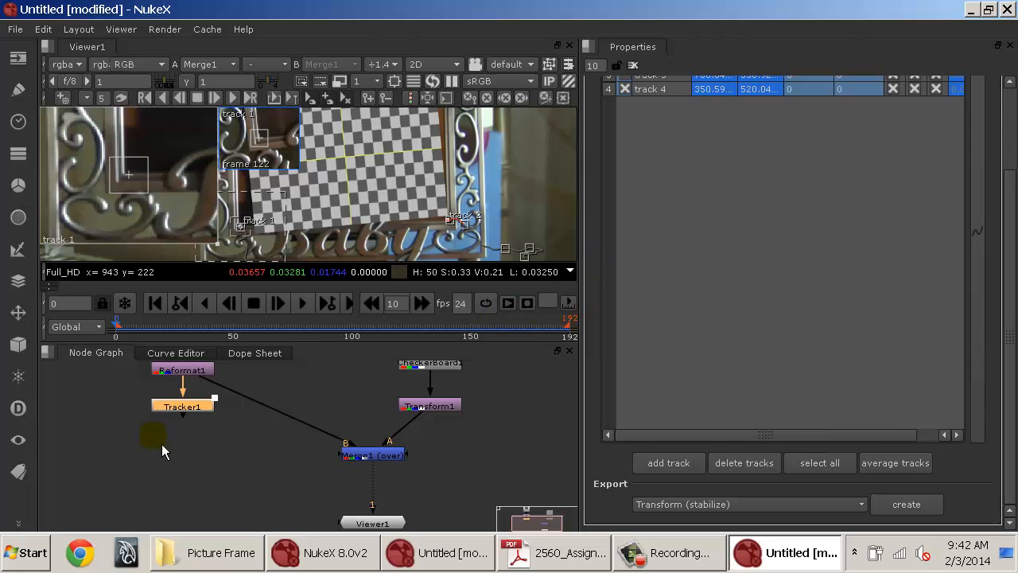
{"action": "left_click", "coordinate": [731, 503]}
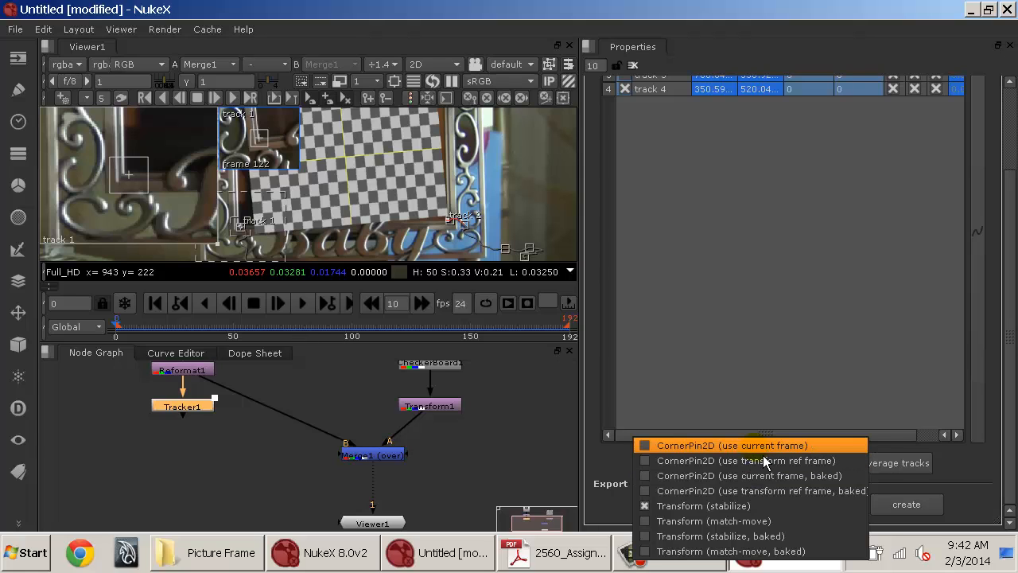
{"action": "left_click", "coordinate": [812, 450]}
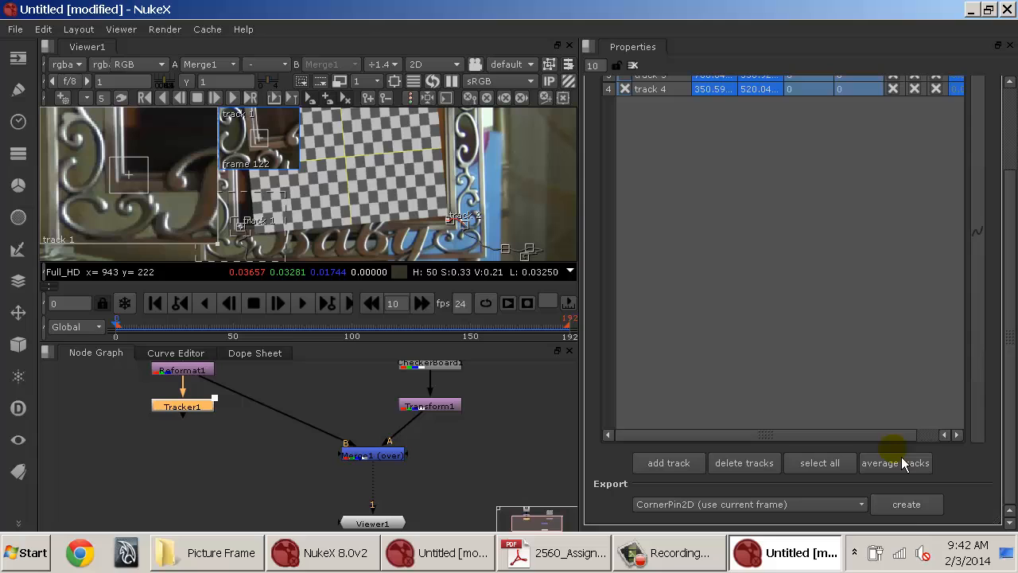
Try to create the corner-pin export node from Tracker1.
{"action": "left_click", "coordinate": [910, 513]}
{"action": "left_click", "coordinate": [848, 509]}
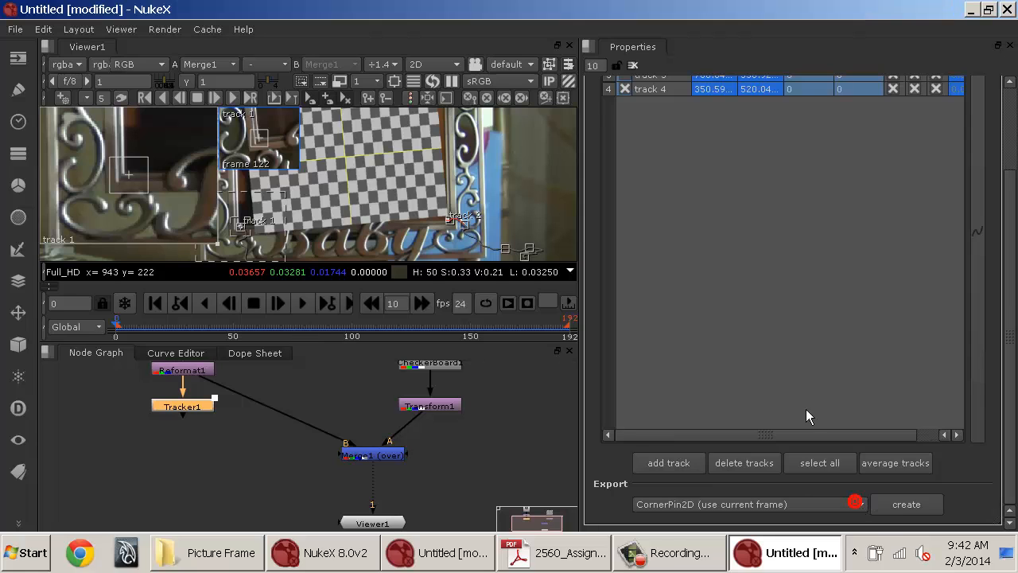
{"action": "scroll", "coordinate": [807, 416], "scroll_direction": "up", "scroll_amount": 3}
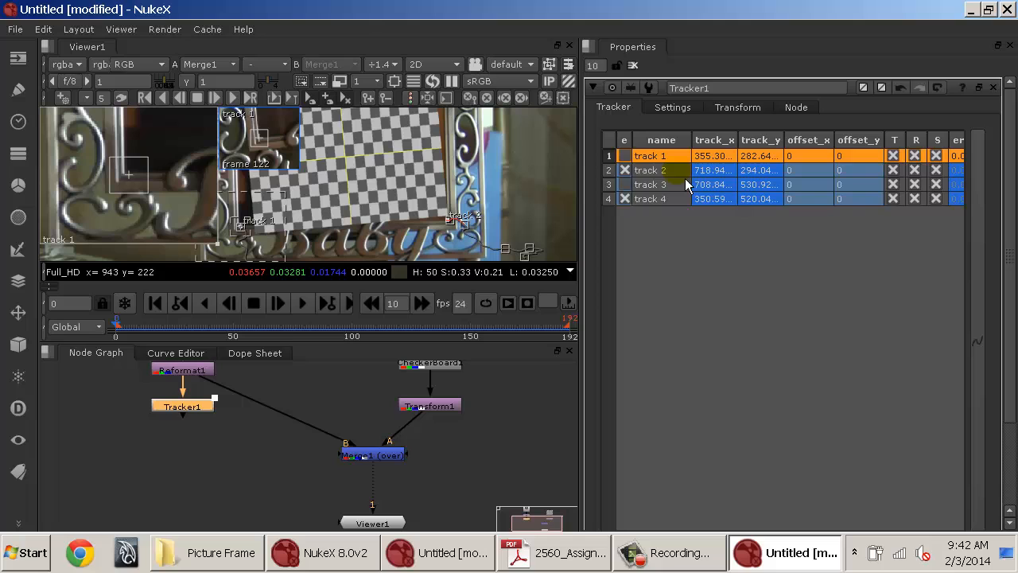
{"action": "left_click", "coordinate": [646, 185]}
{"action": "scroll", "coordinate": [764, 318], "scroll_direction": "down", "scroll_amount": 3}
{"action": "left_click", "coordinate": [908, 506]}
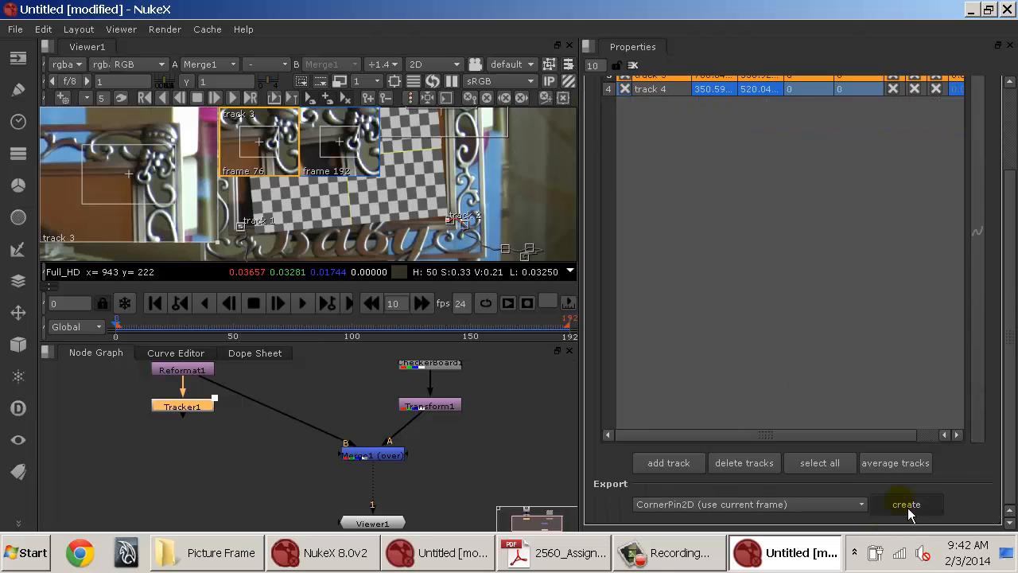
{"action": "left_click", "coordinate": [861, 515]}
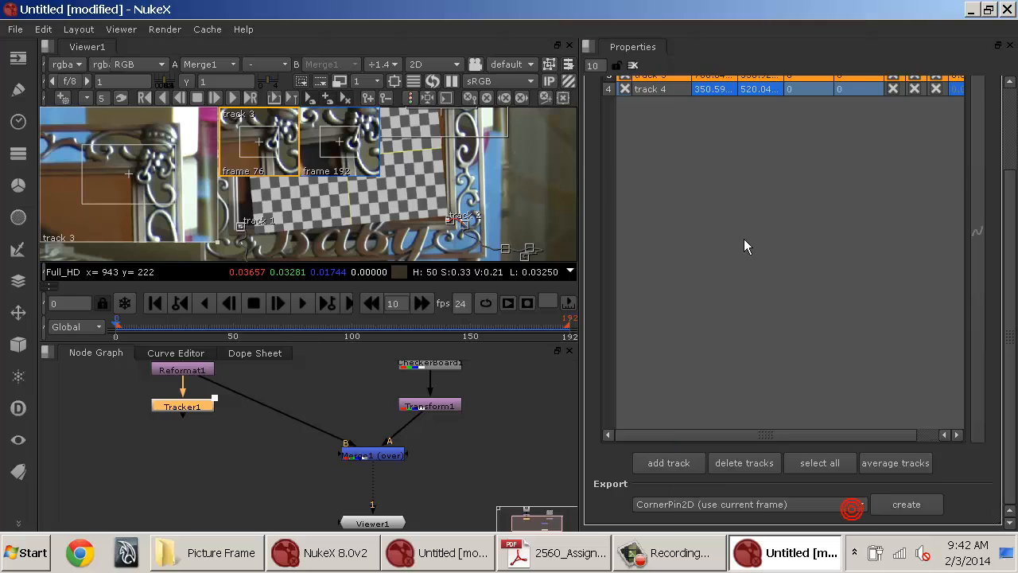
Select all four tracks in Tracker1 and toggle off each track's e checkbox.
{"action": "scroll", "coordinate": [743, 246], "scroll_direction": "up", "scroll_amount": 3}
{"action": "left_click", "coordinate": [669, 157]}
{"action": "left_click", "coordinate": [665, 201], "text": "shift"}
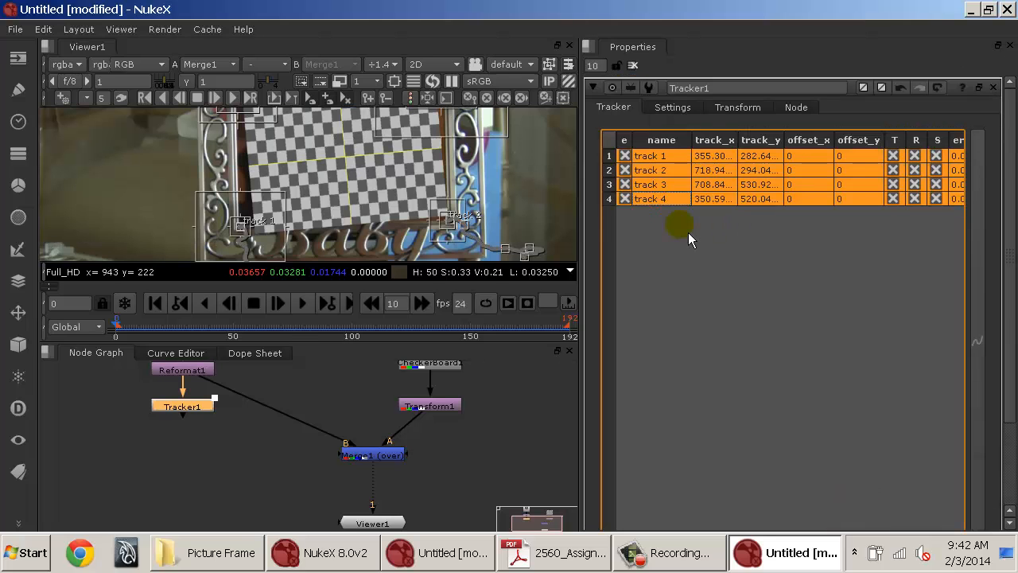
{"action": "left_click", "coordinate": [625, 157]}
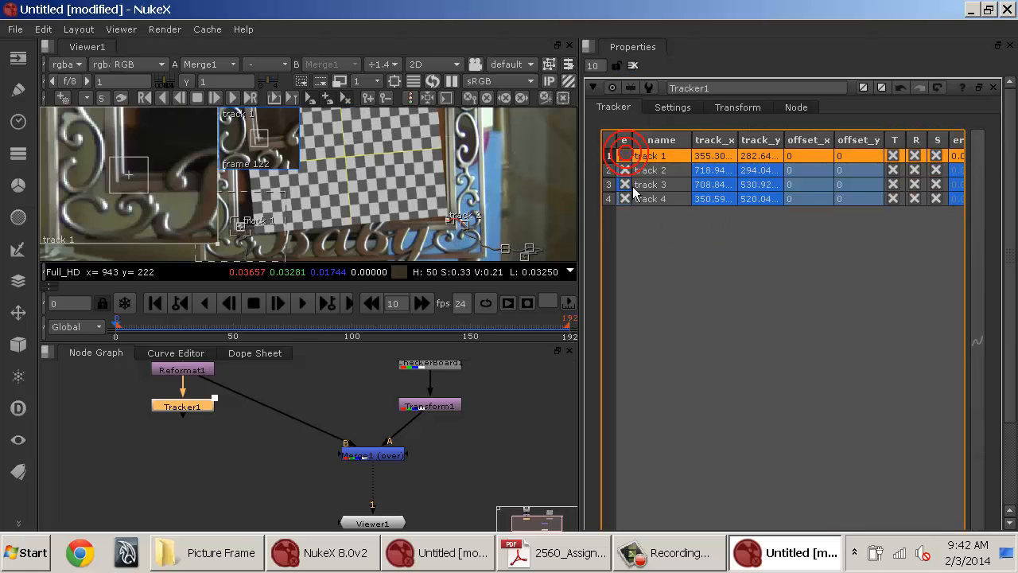
{"action": "left_click", "coordinate": [625, 171]}
{"action": "left_click", "coordinate": [626, 184]}
{"action": "left_click", "coordinate": [625, 198]}
Create a CornerPin2D node from Tracker1's tracks and place it in the node graph.
{"action": "left_click", "coordinate": [648, 155]}
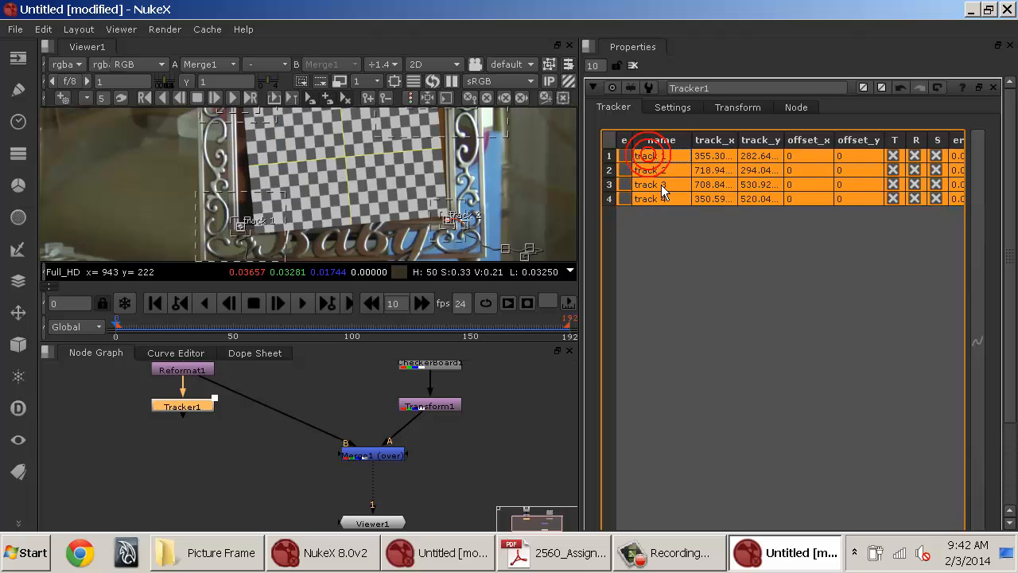
{"action": "scroll", "coordinate": [715, 256], "scroll_direction": "down", "scroll_amount": 3}
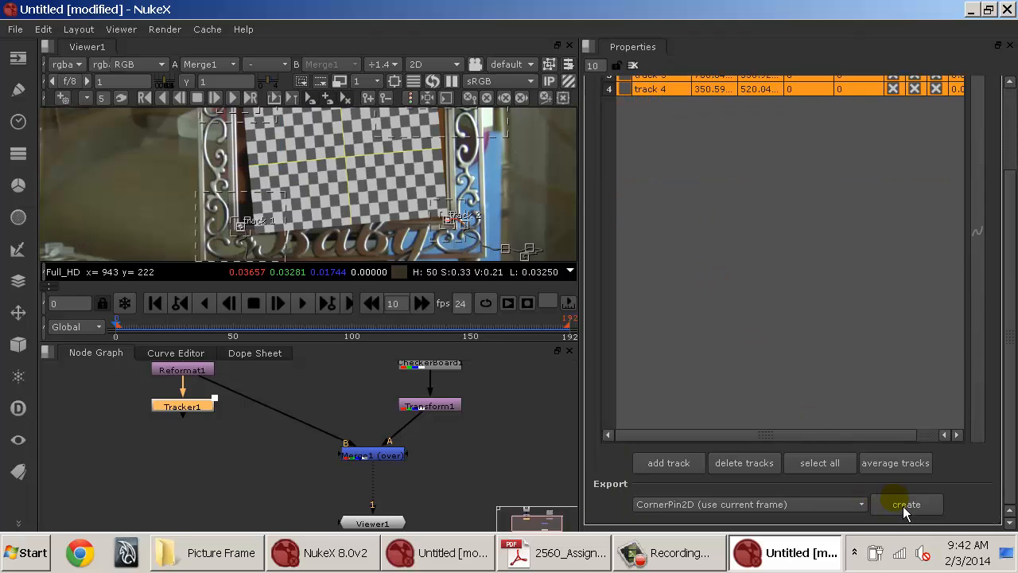
{"action": "left_click", "coordinate": [905, 506]}
{"action": "left_click_drag", "start_coordinate": [289, 446], "coordinate": [271, 464]}
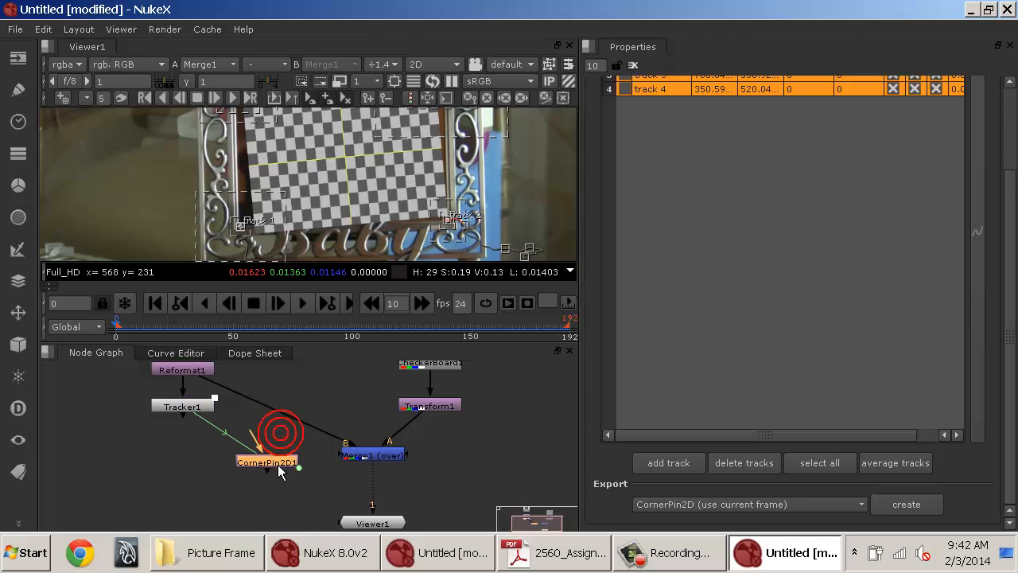
Delete Transform1 and move CornerPin2D1 under CheckerBoard1.
{"action": "left_click", "coordinate": [458, 406]}
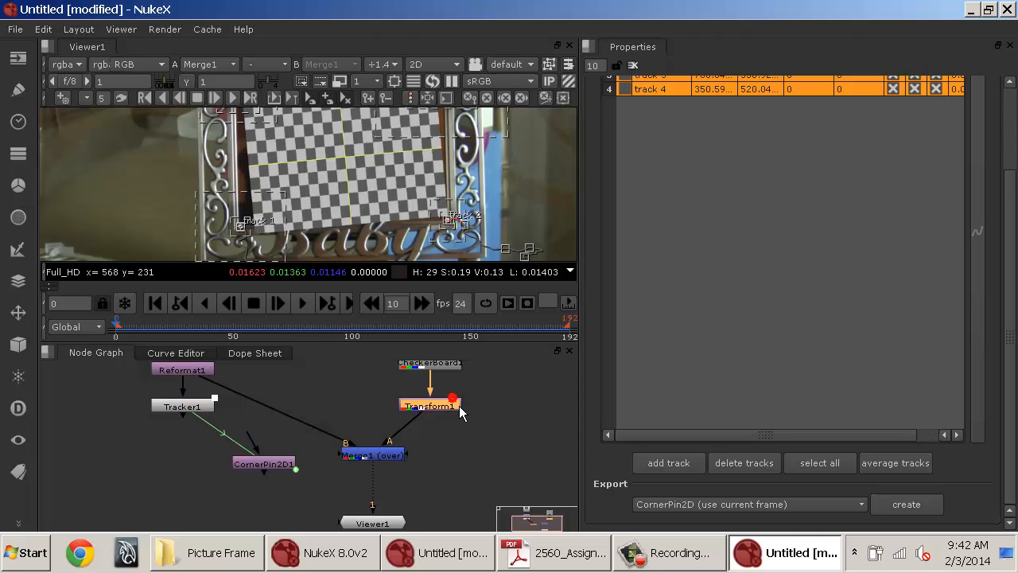
{"action": "key", "text": "Delete"}
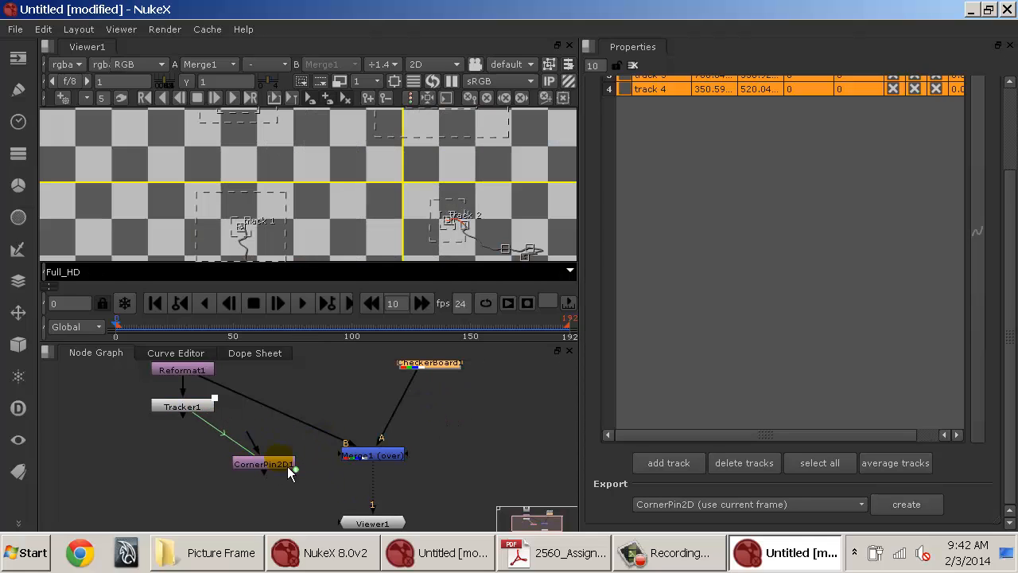
{"action": "left_click_drag", "start_coordinate": [266, 470], "coordinate": [450, 428]}
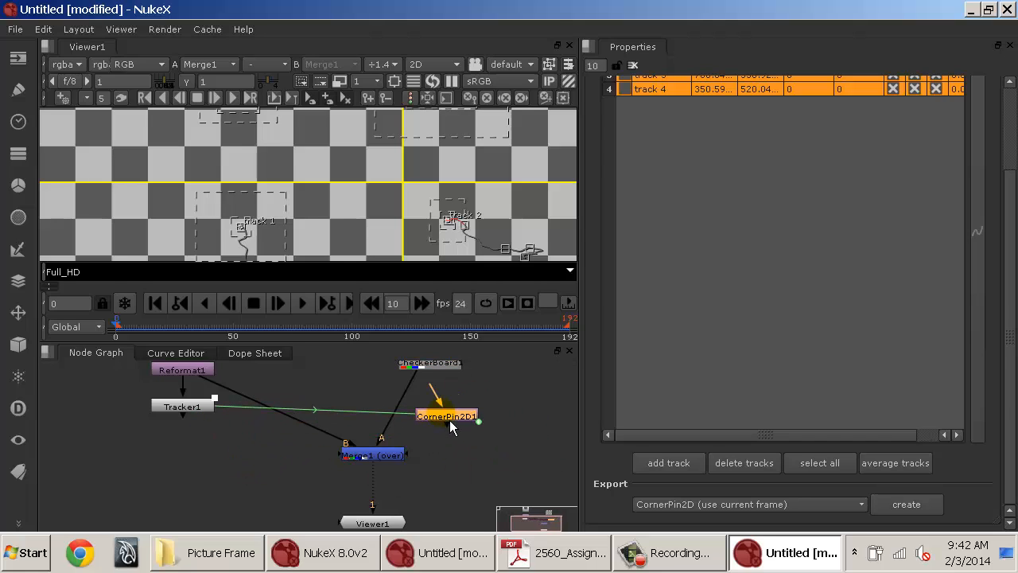
Connect CheckerBoard1 into CornerPin2D1 and view each of the two nodes in the viewer.
{"action": "left_click", "coordinate": [433, 369]}
{"action": "key", "text": "1"}
{"action": "scroll", "coordinate": [359, 184], "scroll_direction": "down", "scroll_amount": 4}
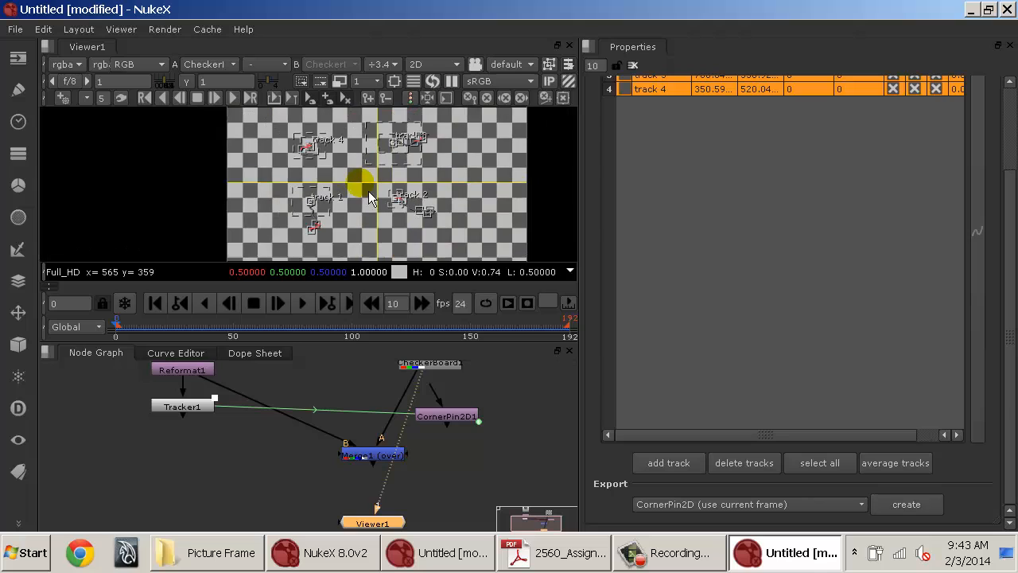
{"action": "scroll", "coordinate": [368, 191], "scroll_direction": "down", "scroll_amount": 2}
{"action": "left_click_drag", "start_coordinate": [445, 407], "coordinate": [444, 376]}
{"action": "left_click", "coordinate": [474, 421]}
{"action": "key", "text": "1"}
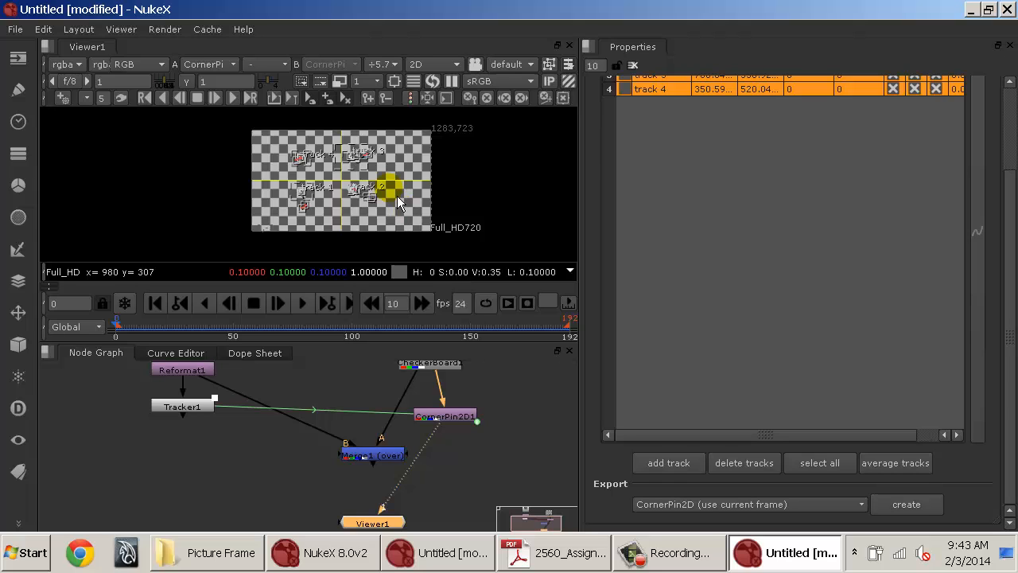
Connect Merge1's A input to CornerPin2D1 and view Merge1.
{"action": "scroll", "coordinate": [396, 199], "scroll_direction": "up", "scroll_amount": 3}
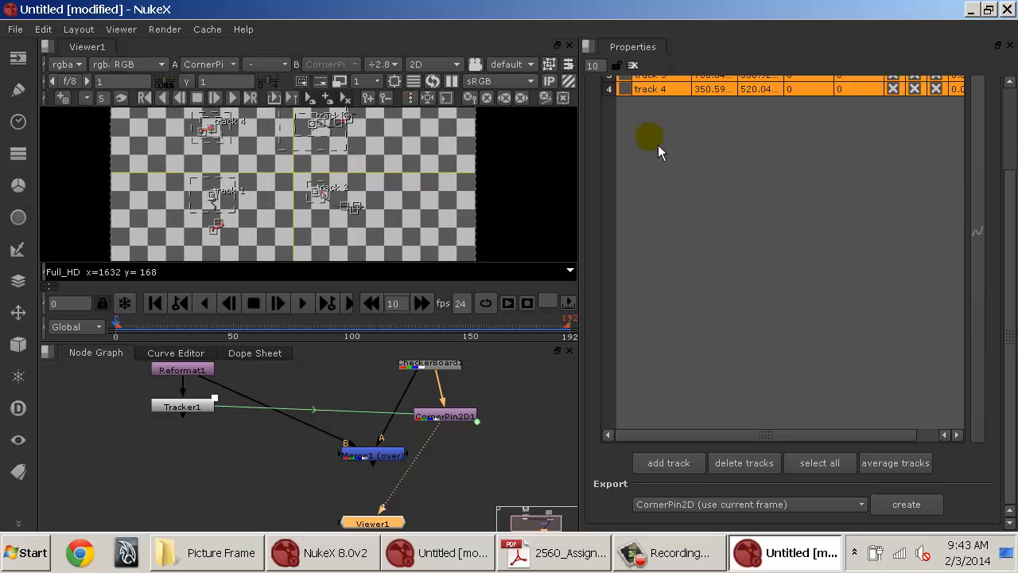
{"action": "scroll", "coordinate": [648, 167], "scroll_direction": "up", "scroll_amount": 3}
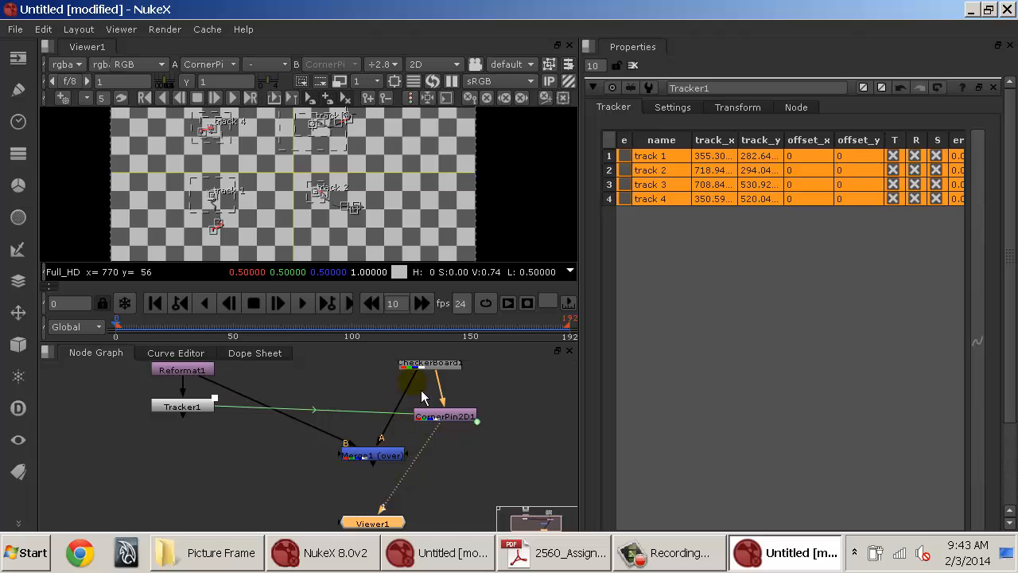
{"action": "left_click_drag", "start_coordinate": [426, 385], "coordinate": [445, 422]}
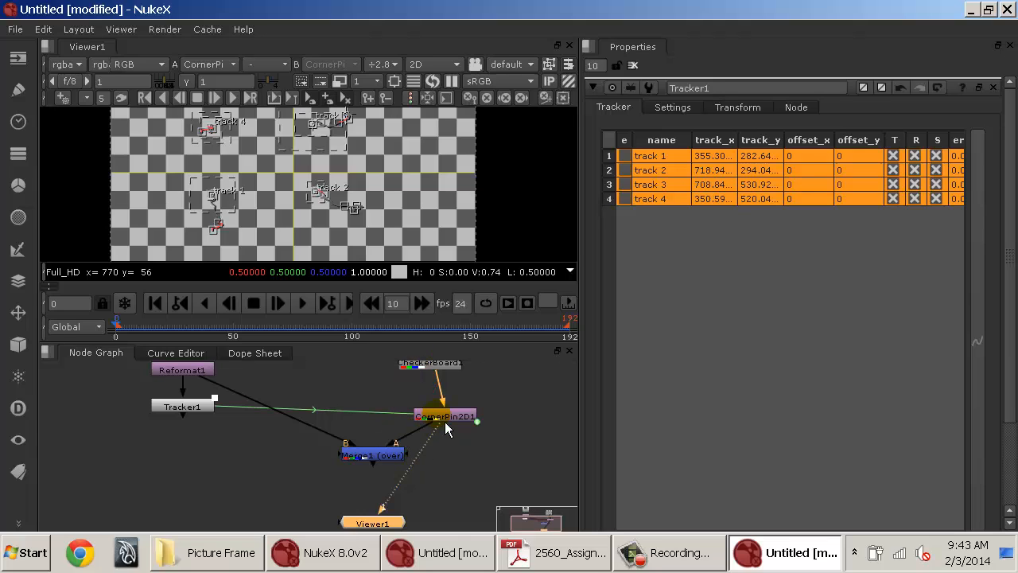
{"action": "left_click", "coordinate": [388, 467]}
{"action": "key", "text": "1"}
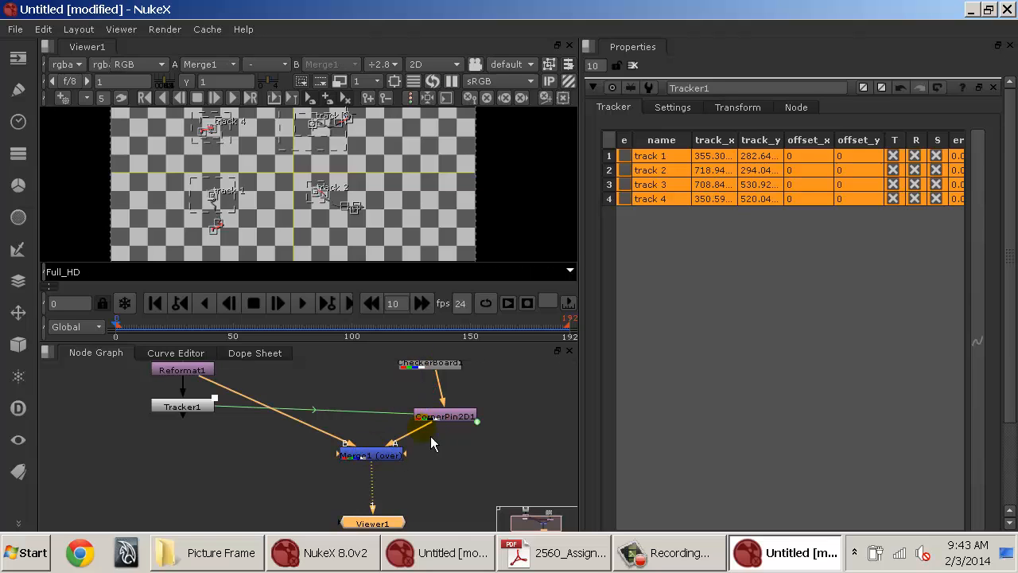
Open CornerPin2D1's properties to inspect its to1–to4 corner values.
{"action": "double_click", "coordinate": [458, 418]}
{"action": "left_click_drag", "start_coordinate": [458, 417], "coordinate": [444, 409]}
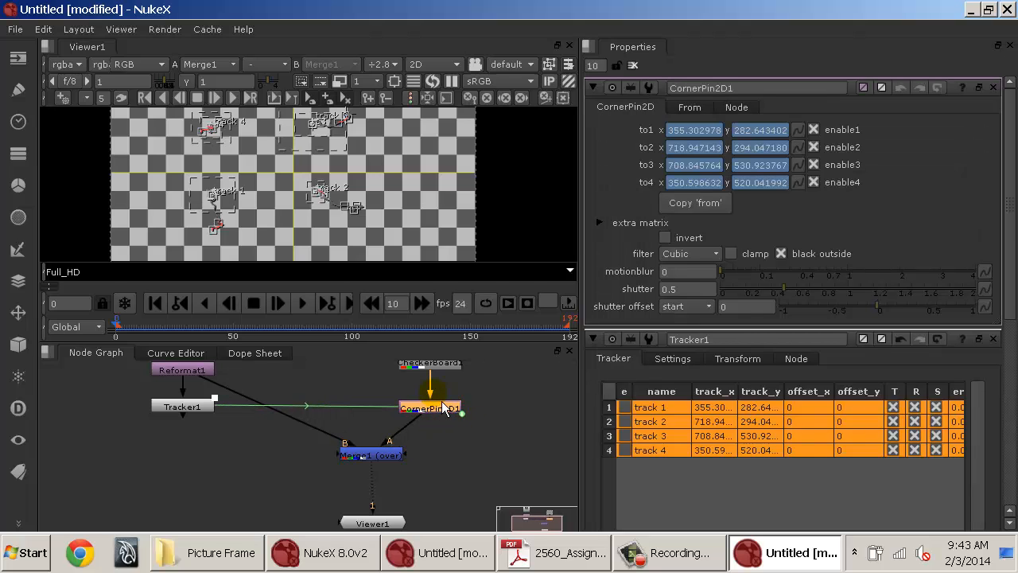
{"action": "scroll", "coordinate": [362, 175], "scroll_direction": "down", "scroll_amount": 5}
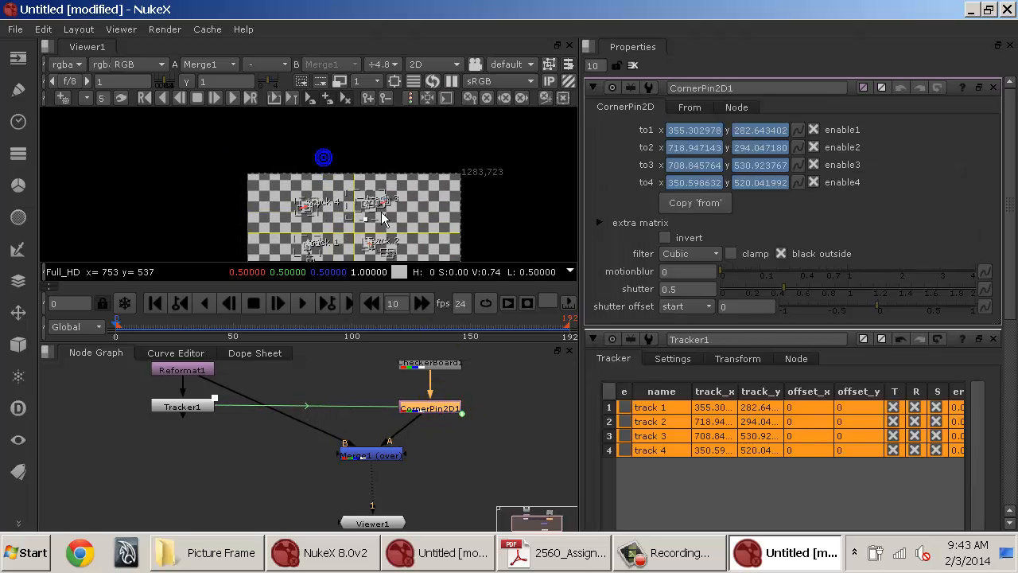
Add a second CornerPin2D node fed by CheckerBoard1 and view it in the viewer.
{"action": "left_click_drag", "start_coordinate": [523, 416], "coordinate": [400, 433]}
{"action": "key", "text": "Tab"}
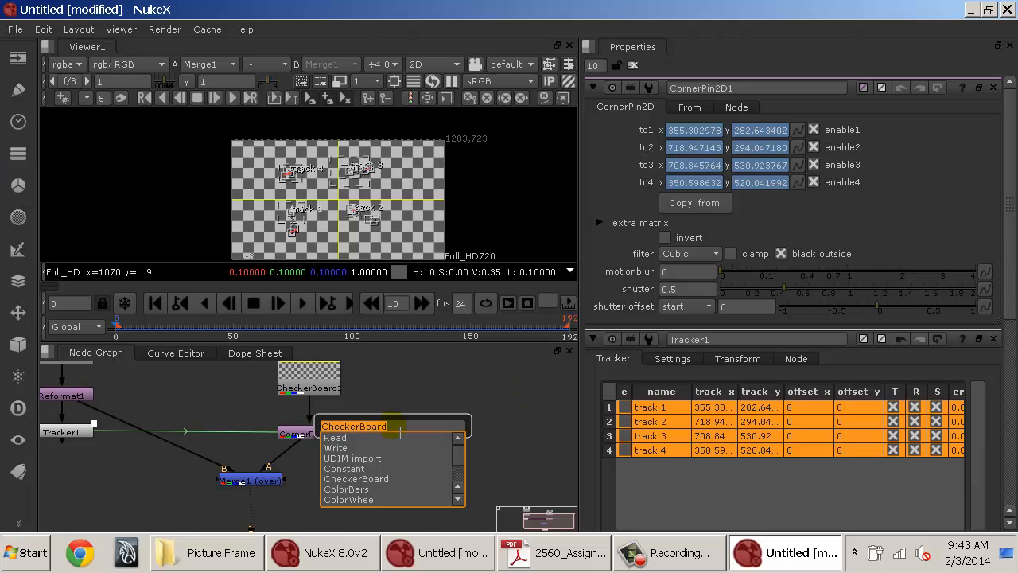
{"action": "type", "text": "corner"}
{"action": "key", "text": "Return"}
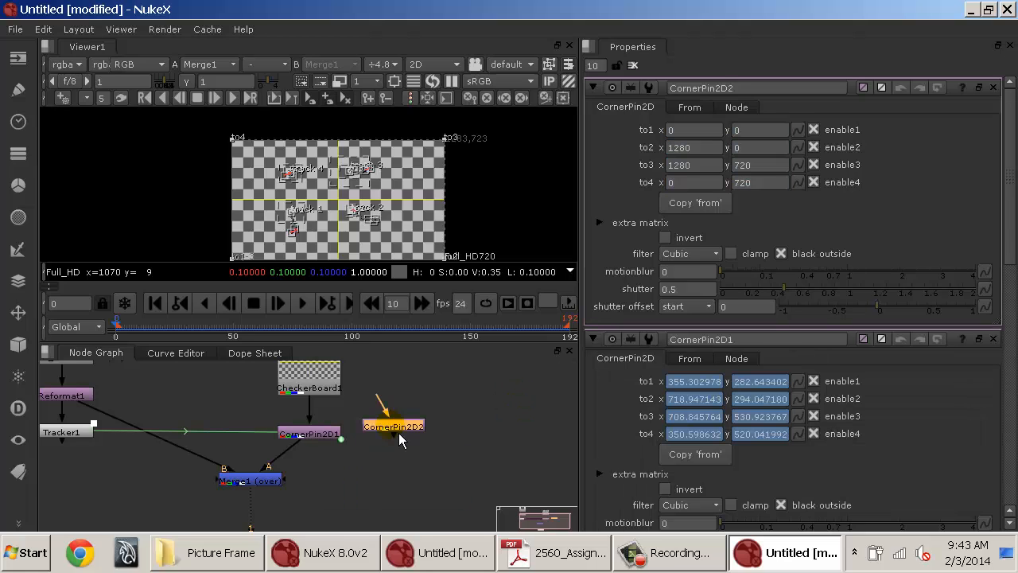
{"action": "left_click_drag", "start_coordinate": [392, 415], "coordinate": [352, 404]}
{"action": "left_click", "coordinate": [389, 433]}
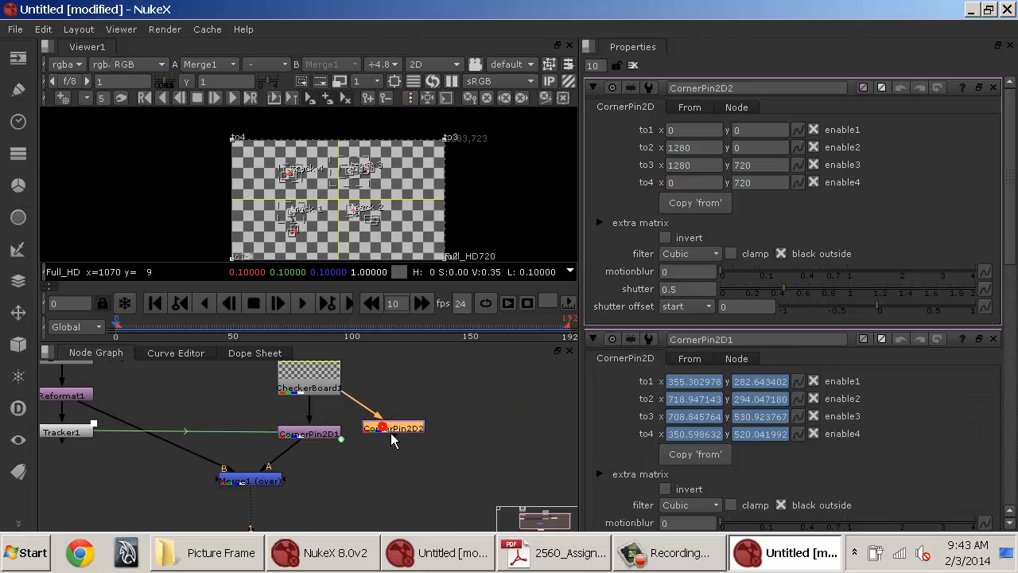
{"action": "key", "text": "1"}
{"action": "left_click", "coordinate": [634, 65]}
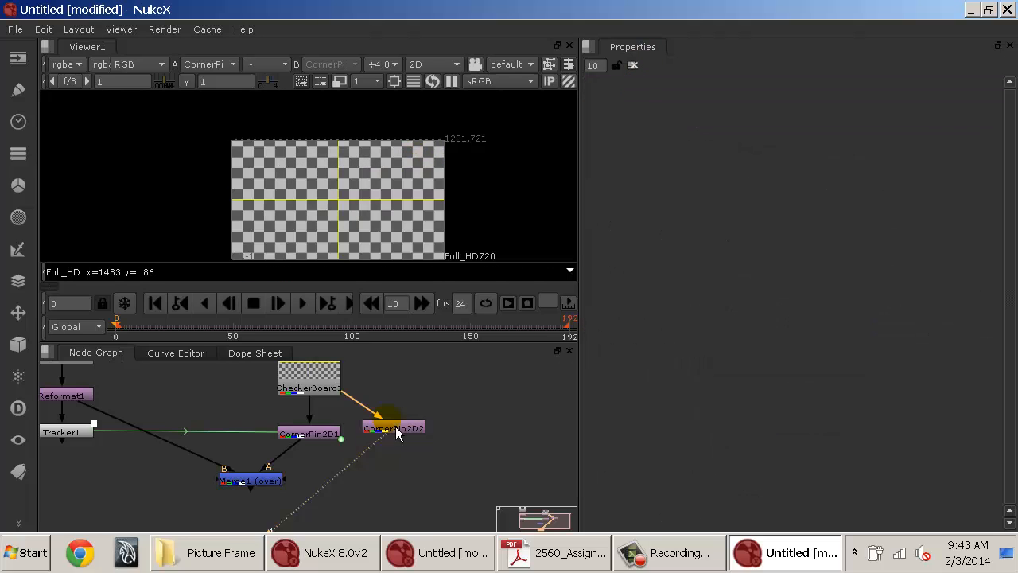
Drag CornerPin2D2's four corner pins around in the viewer, then delete the CornerPin2D2 node.
{"action": "double_click", "coordinate": [388, 428]}
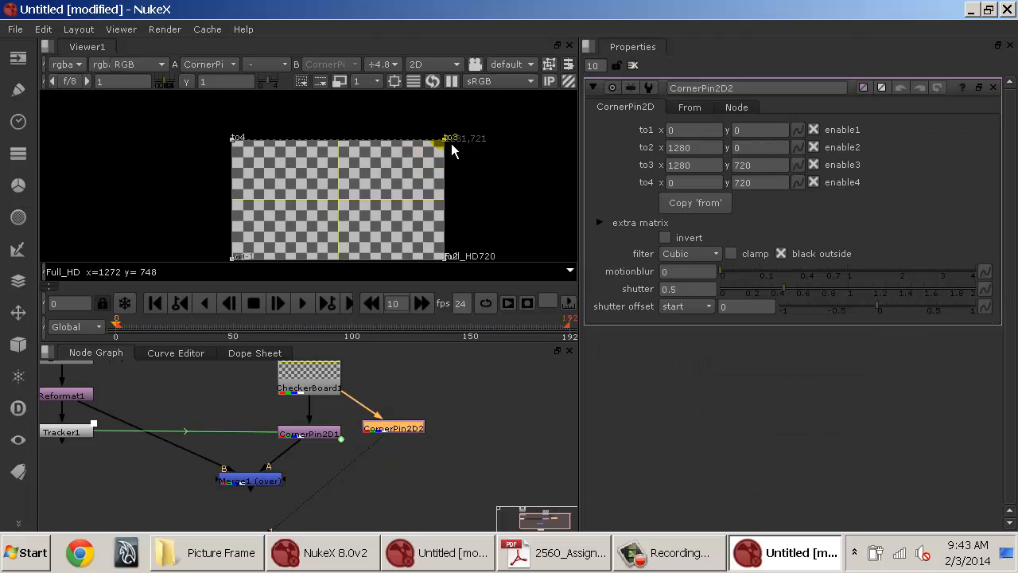
{"action": "left_click_drag", "start_coordinate": [447, 138], "coordinate": [370, 188]}
{"action": "left_click_drag", "start_coordinate": [230, 139], "coordinate": [312, 186]}
{"action": "left_click_drag", "start_coordinate": [443, 259], "coordinate": [386, 204]}
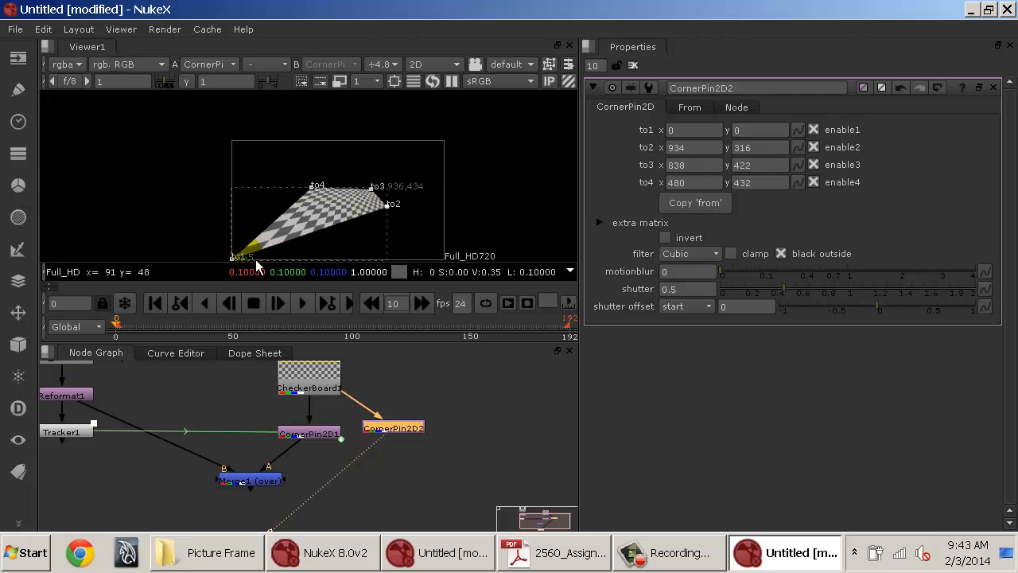
{"action": "left_click_drag", "start_coordinate": [232, 257], "coordinate": [319, 225]}
{"action": "left_click_drag", "start_coordinate": [385, 206], "coordinate": [513, 180]}
{"action": "scroll", "coordinate": [422, 193], "scroll_direction": "up", "scroll_amount": 2}
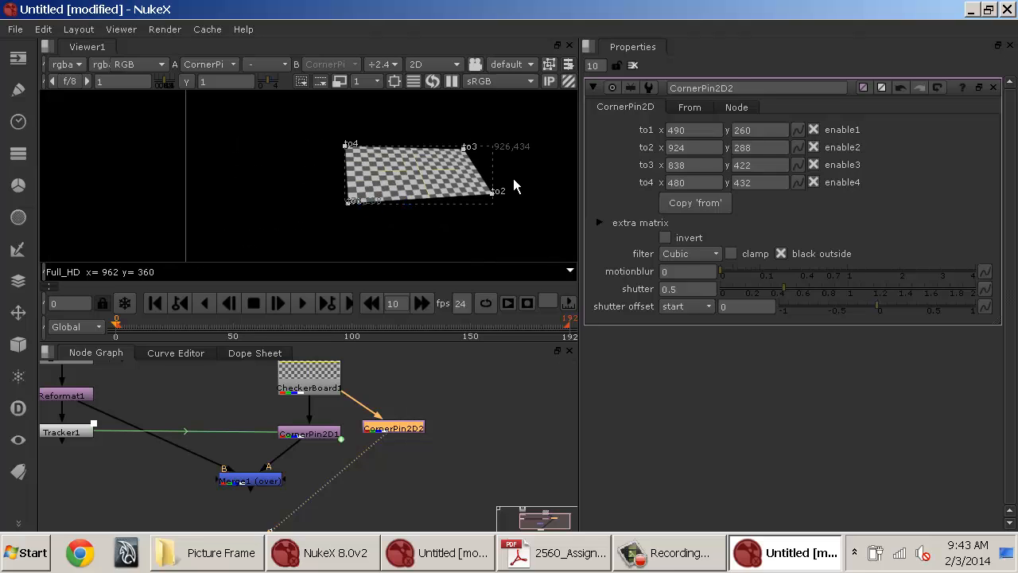
{"action": "left_click", "coordinate": [412, 437]}
{"action": "key", "text": "Delete"}
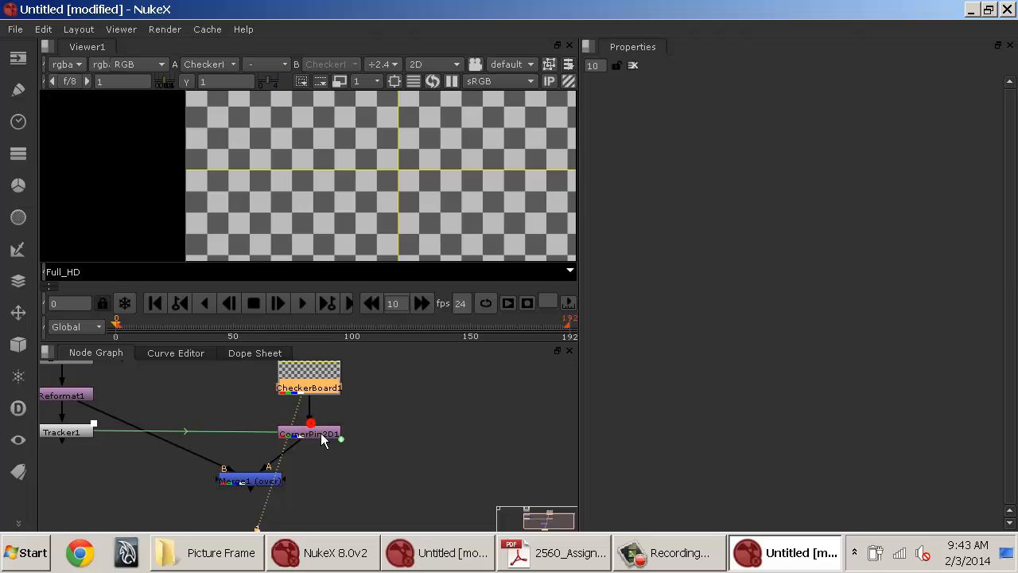
View Merge1 in the viewer and open CornerPin2D1's properties.
{"action": "left_click", "coordinate": [274, 472]}
{"action": "left_click", "coordinate": [270, 482]}
{"action": "key", "text": "1"}
{"action": "double_click", "coordinate": [332, 435]}
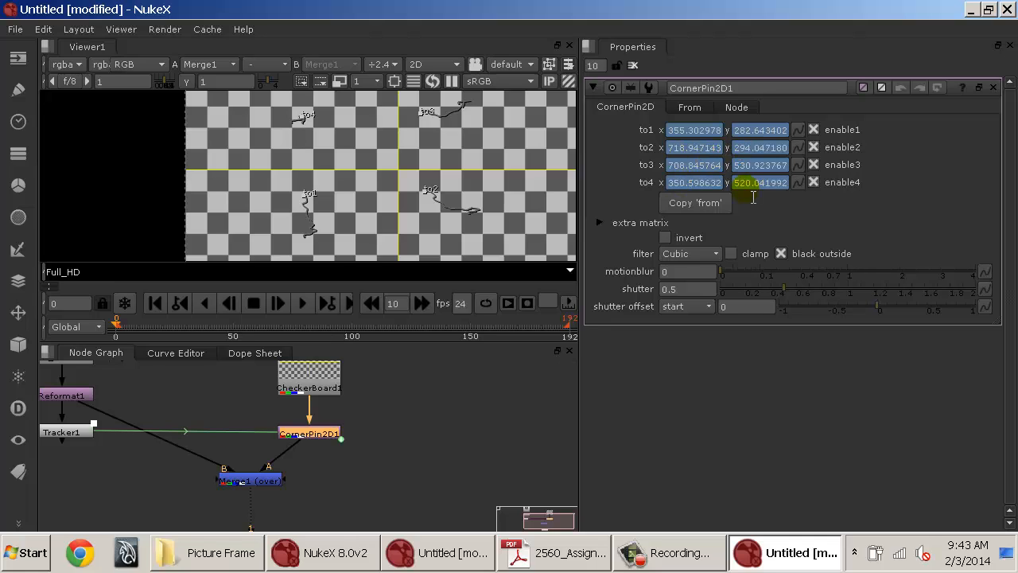
Switch between CornerPin2D1's CornerPin2D and From tabs to compare the to and from corner values.
{"action": "left_click", "coordinate": [690, 109]}
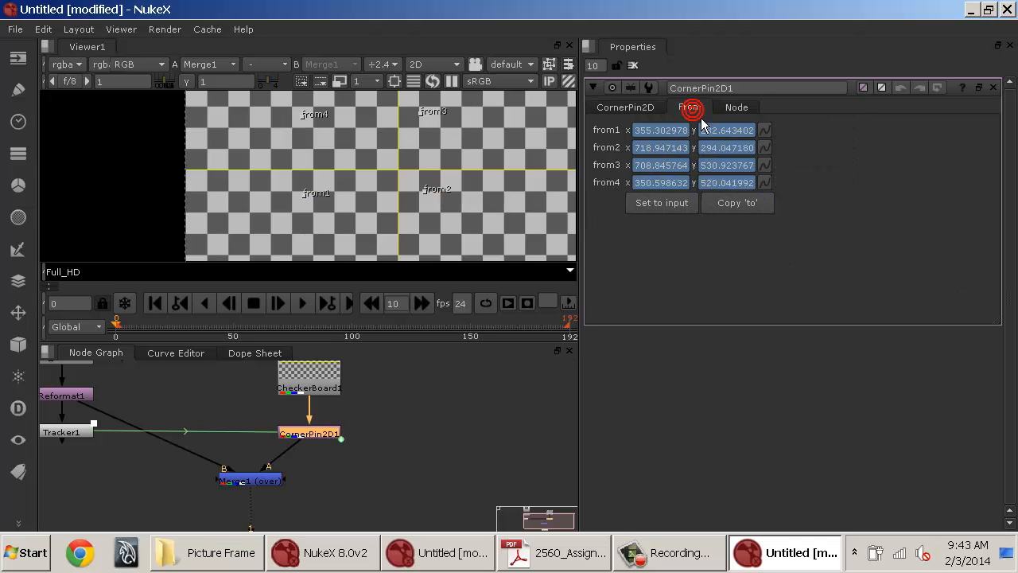
{"action": "left_click", "coordinate": [654, 109]}
{"action": "left_click", "coordinate": [683, 109]}
{"action": "left_click", "coordinate": [654, 110]}
{"action": "left_click", "coordinate": [690, 109]}
{"action": "left_click", "coordinate": [649, 107]}
{"action": "left_click", "coordinate": [687, 112]}
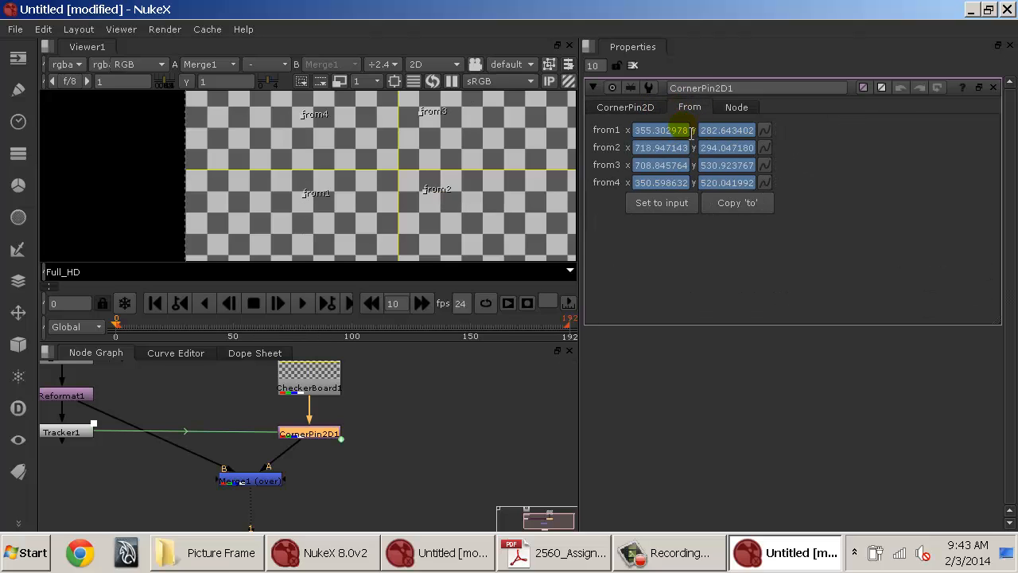
Remove the animation from from1 through from4 on CornerPin2D1 and set the from corners to the input.
{"action": "left_click", "coordinate": [768, 131]}
{"action": "left_click", "coordinate": [769, 132]}
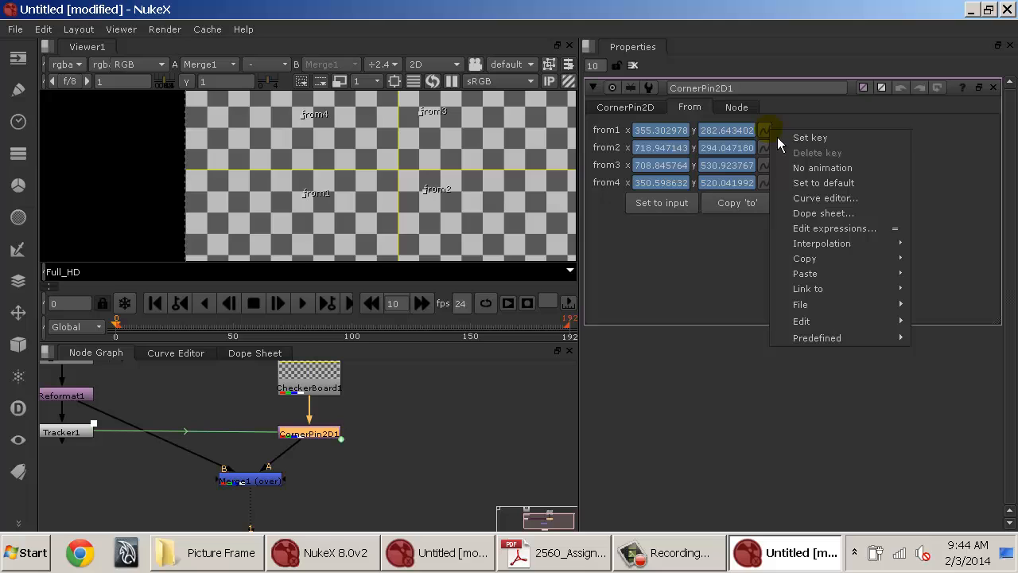
{"action": "left_click", "coordinate": [804, 170]}
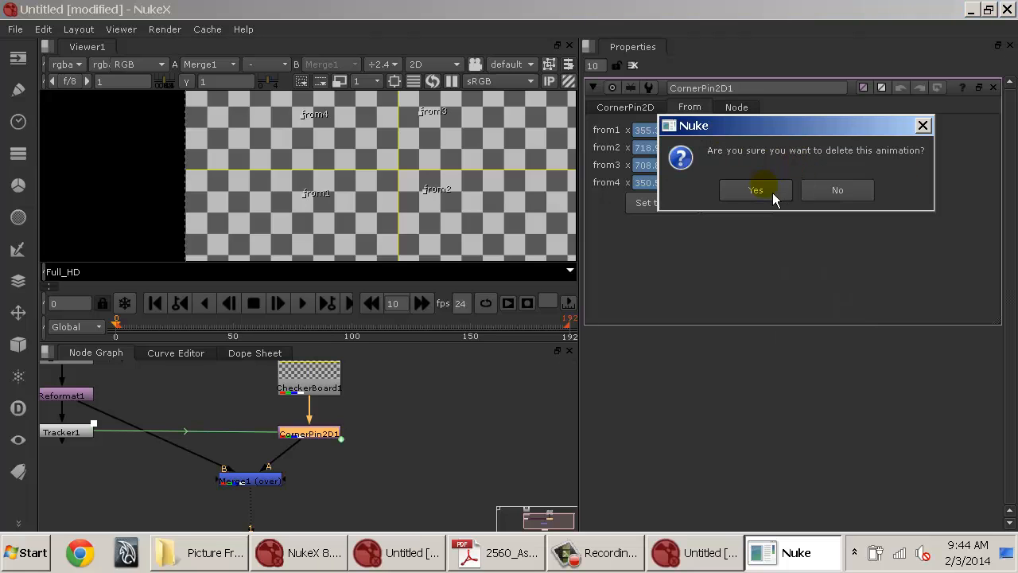
{"action": "left_click", "coordinate": [772, 192]}
{"action": "left_click", "coordinate": [768, 148]}
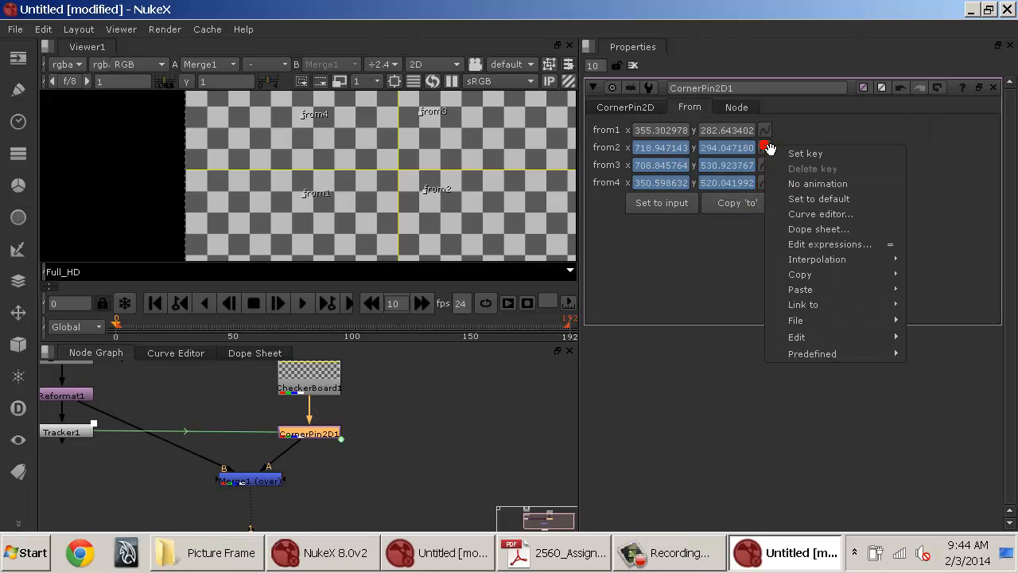
{"action": "left_click", "coordinate": [796, 183]}
{"action": "left_click", "coordinate": [731, 208]}
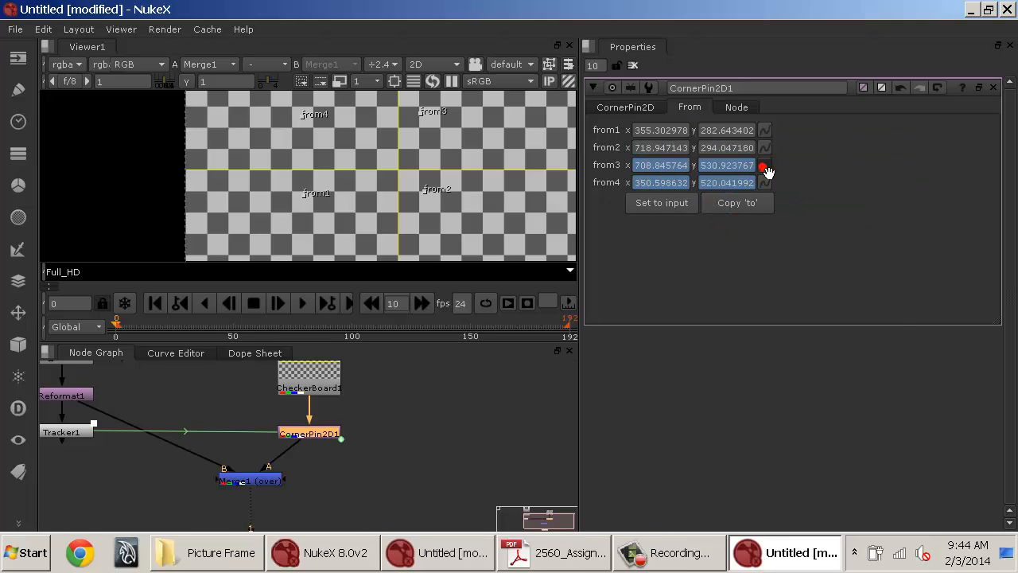
{"action": "left_click", "coordinate": [764, 164]}
{"action": "left_click", "coordinate": [785, 205]}
{"action": "left_click", "coordinate": [731, 229]}
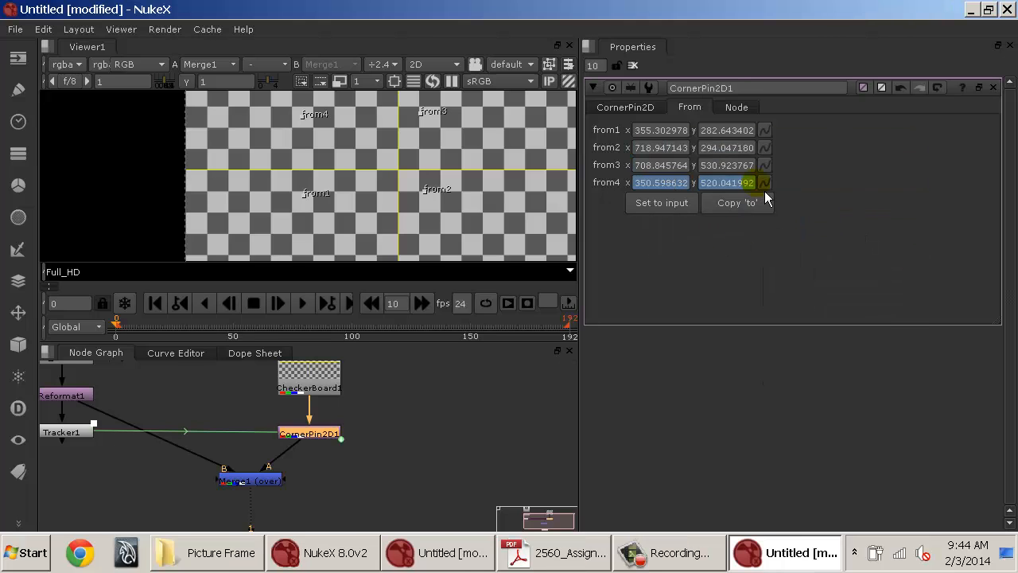
{"action": "left_click", "coordinate": [764, 185]}
{"action": "left_click", "coordinate": [795, 218]}
{"action": "left_click", "coordinate": [733, 236]}
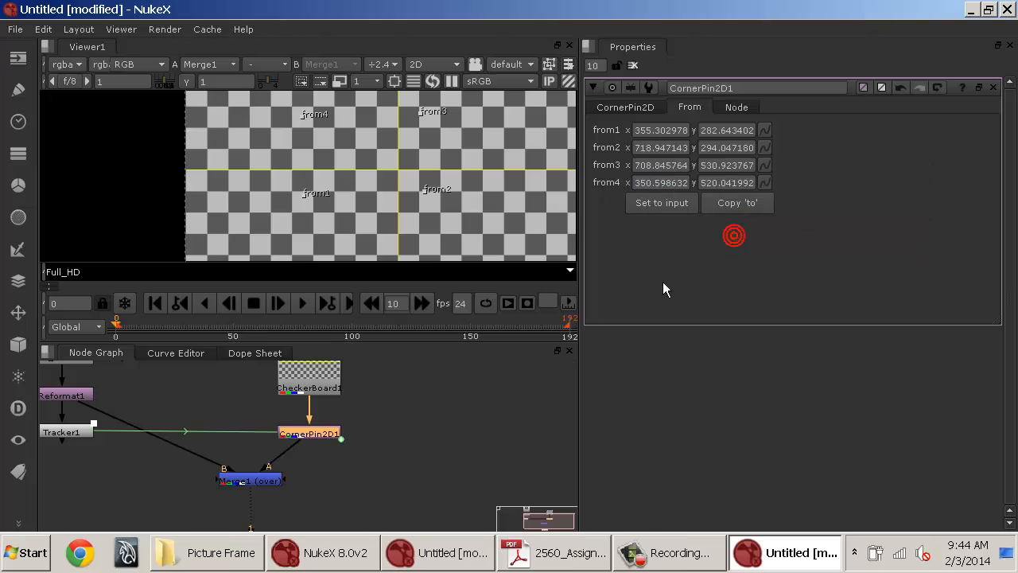
{"action": "left_click", "coordinate": [693, 210]}
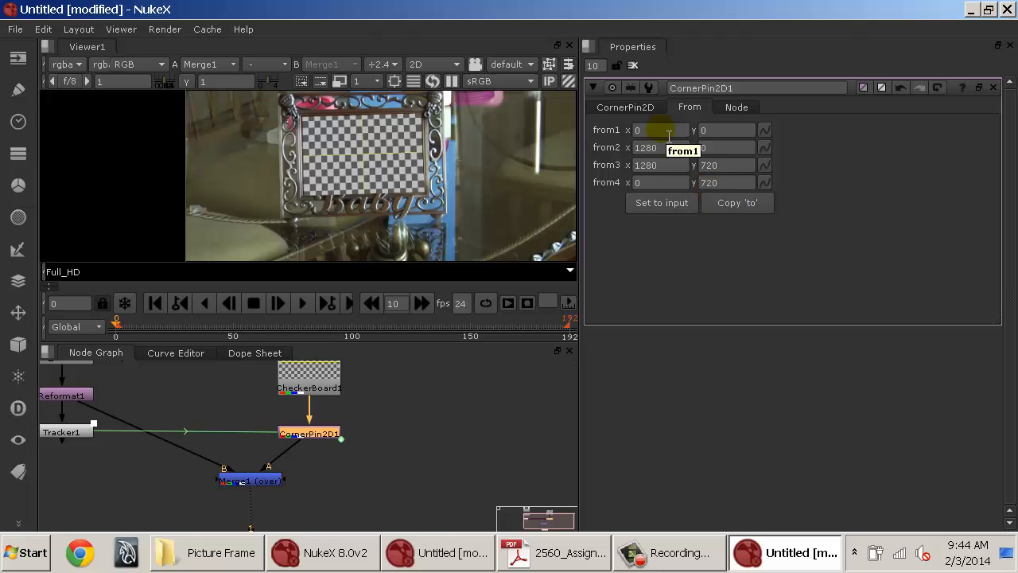
Check CornerPin2D1's from and to corner values, then close its properties panel.
{"action": "left_click", "coordinate": [714, 148]}
{"action": "left_click", "coordinate": [649, 110]}
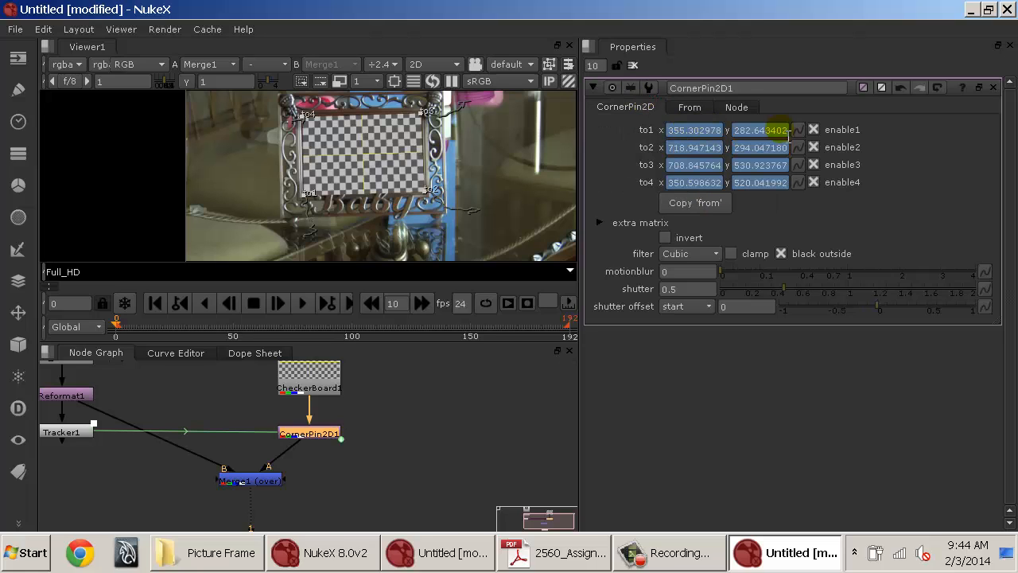
{"action": "left_click", "coordinate": [637, 68]}
{"action": "scroll", "coordinate": [381, 180], "scroll_direction": "up", "scroll_amount": 5}
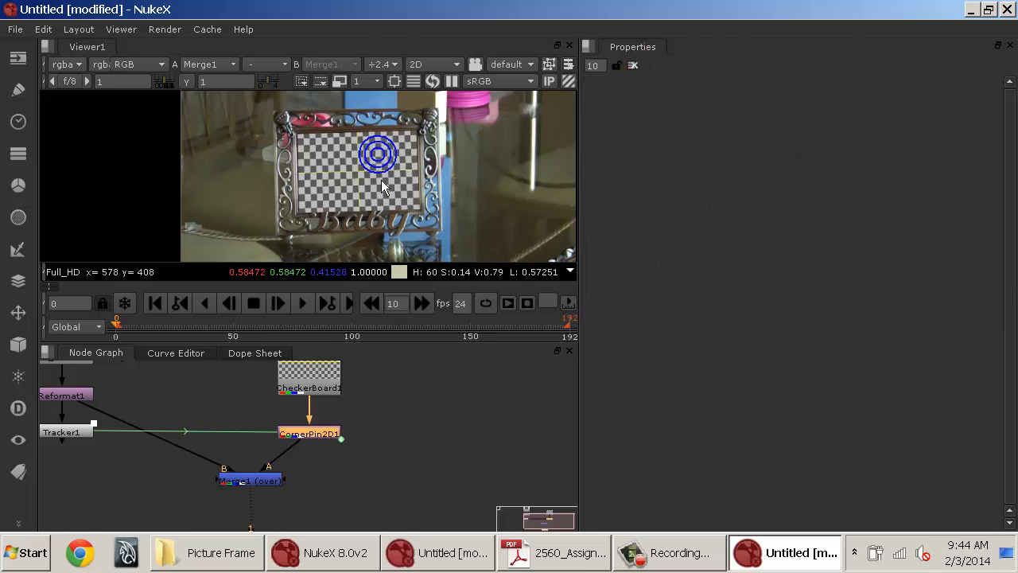
Maximize the viewer and zoom in on the frame corners to inspect the checkerboard's fit.
{"action": "key", "text": "space"}
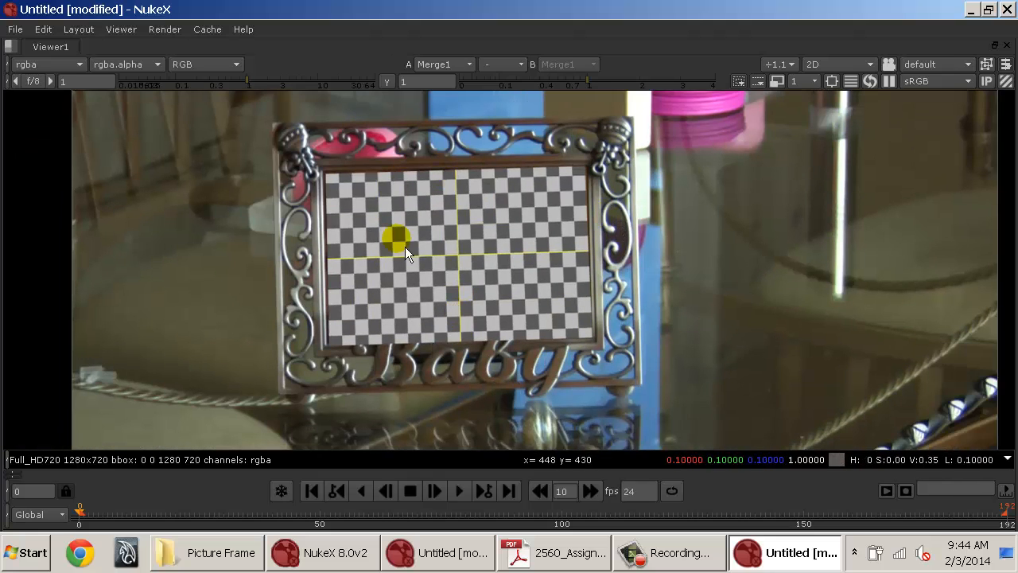
{"action": "scroll", "coordinate": [333, 210], "scroll_direction": "up", "scroll_amount": 6}
{"action": "left_click_drag", "start_coordinate": [365, 113], "coordinate": [353, 209]}
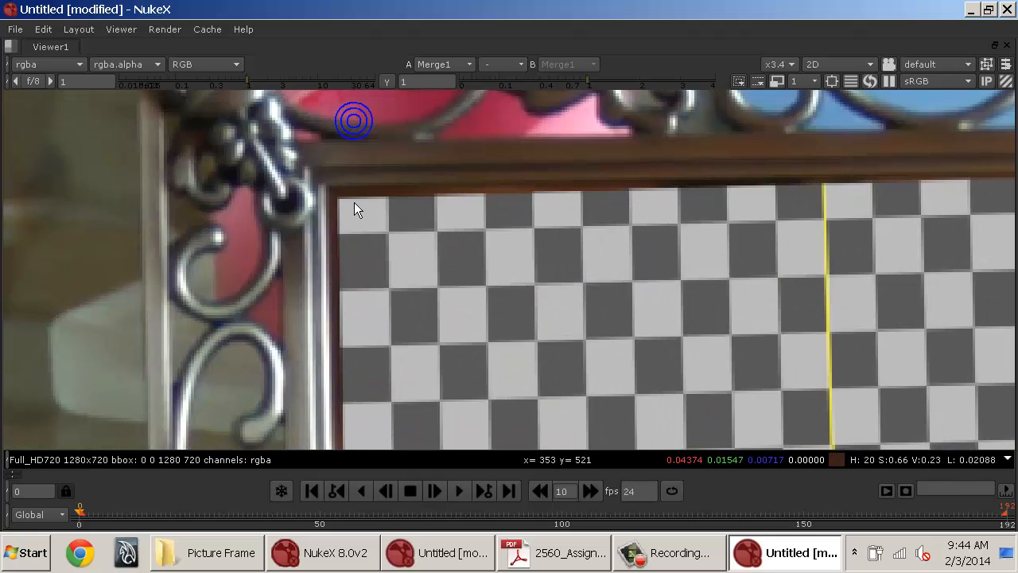
{"action": "left_click_drag", "start_coordinate": [722, 237], "coordinate": [187, 231]}
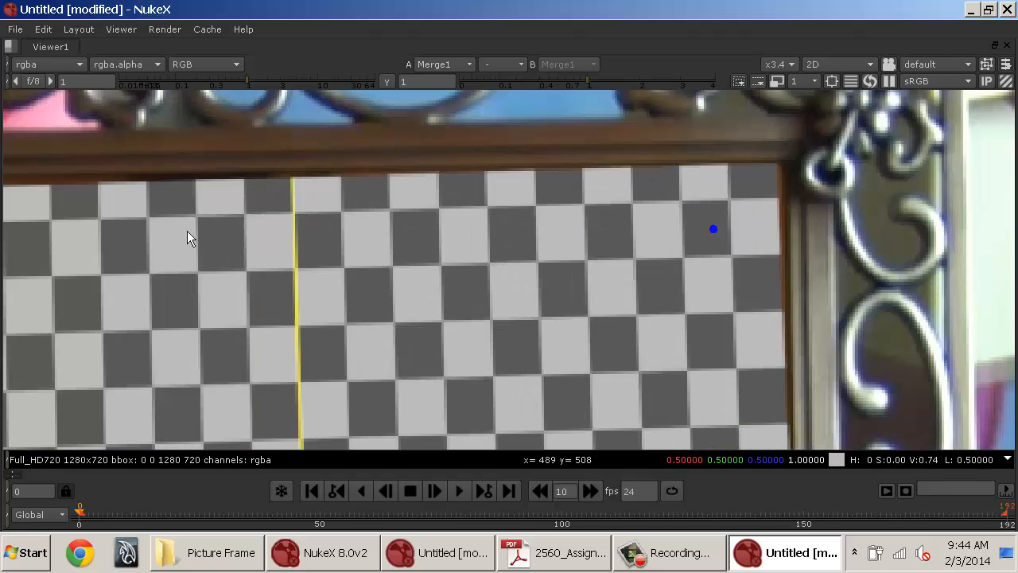
{"action": "left_click_drag", "start_coordinate": [762, 227], "coordinate": [749, 236]}
{"action": "scroll", "coordinate": [701, 269], "scroll_direction": "down", "scroll_amount": 8}
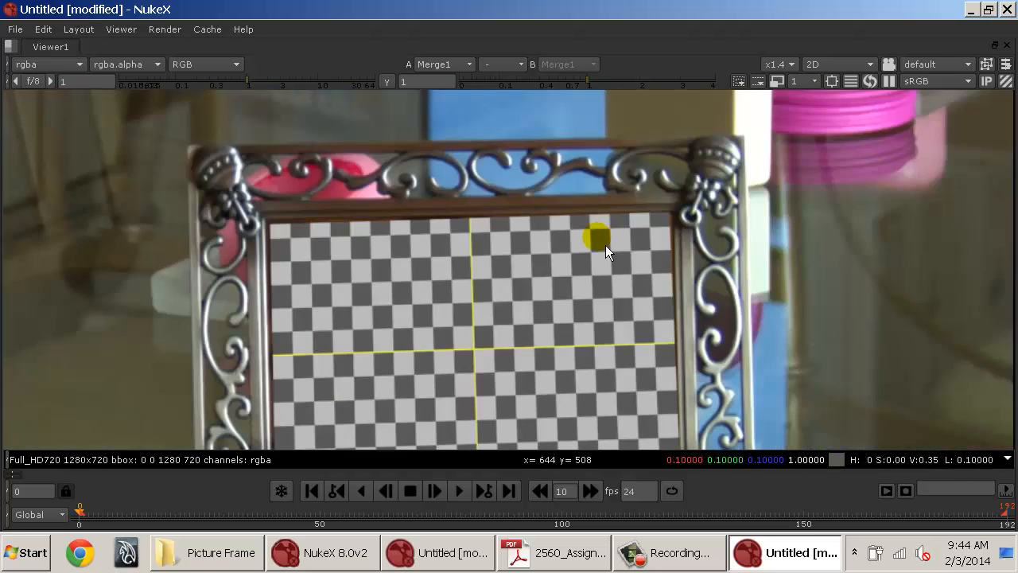
Play and scrub through the sequence, zooming in on the frame edges to check the tracked checkerboard.
{"action": "left_click", "coordinate": [316, 497]}
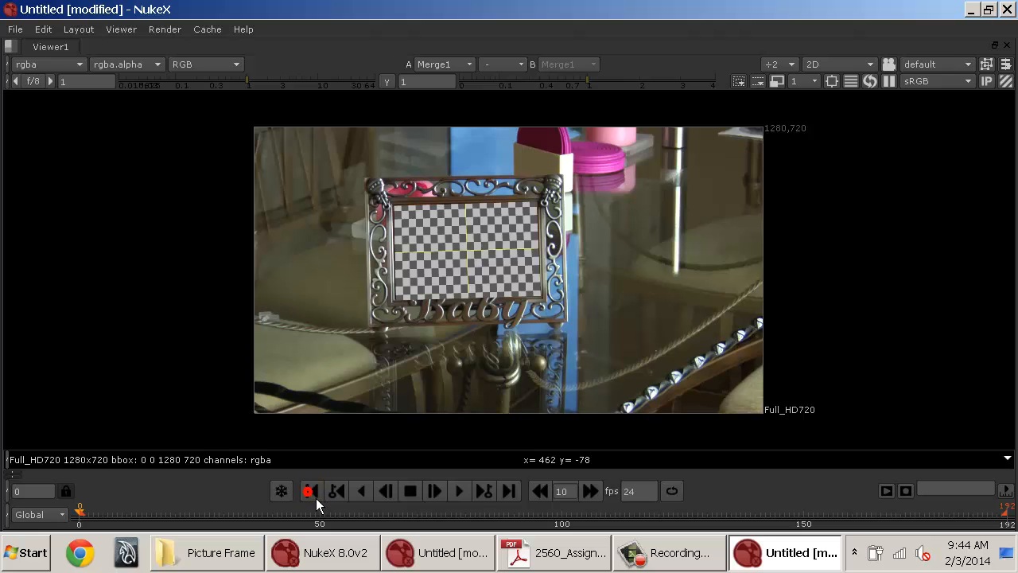
{"action": "left_click", "coordinate": [462, 497]}
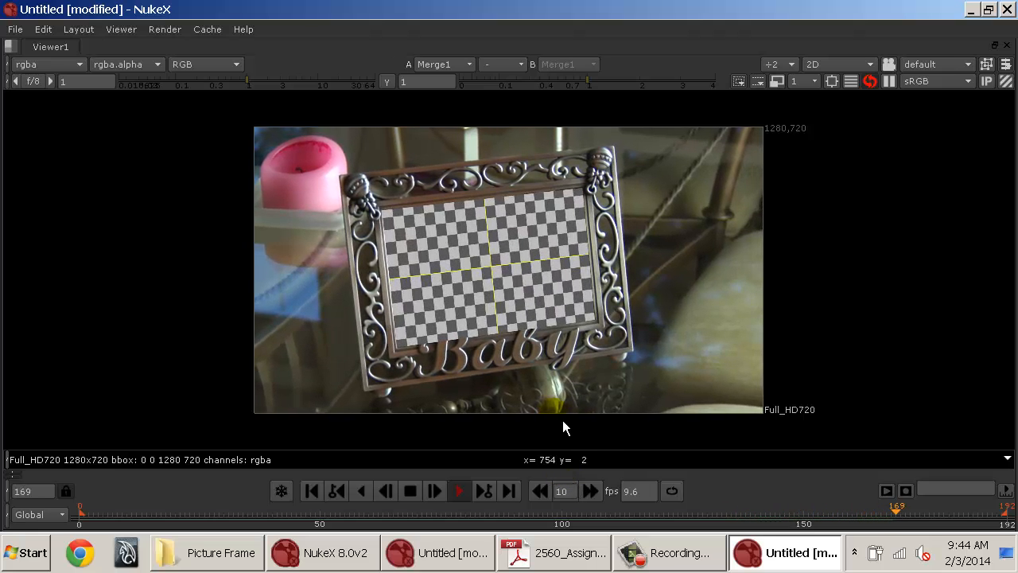
{"action": "left_click", "coordinate": [411, 492]}
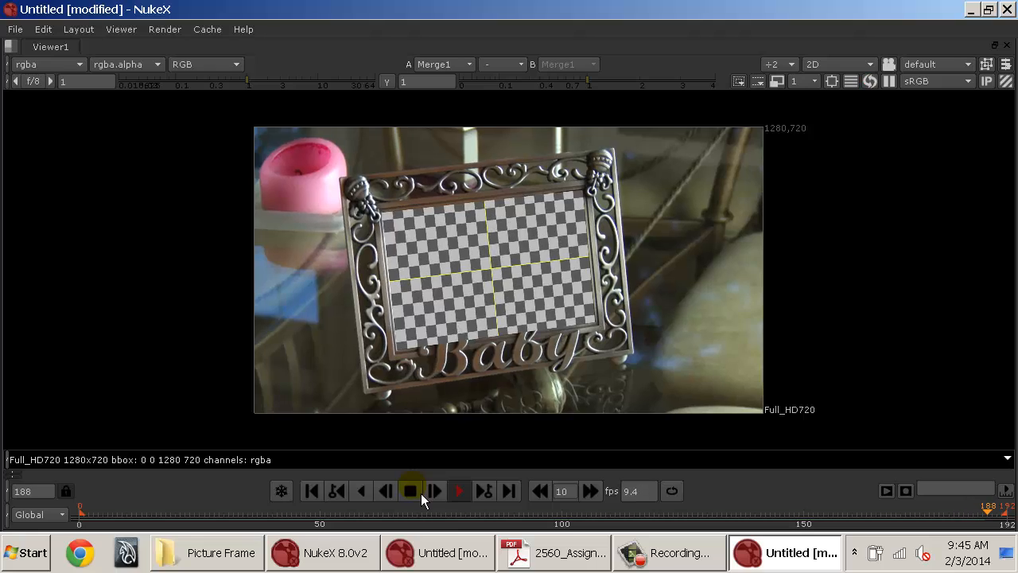
{"action": "left_click", "coordinate": [430, 293]}
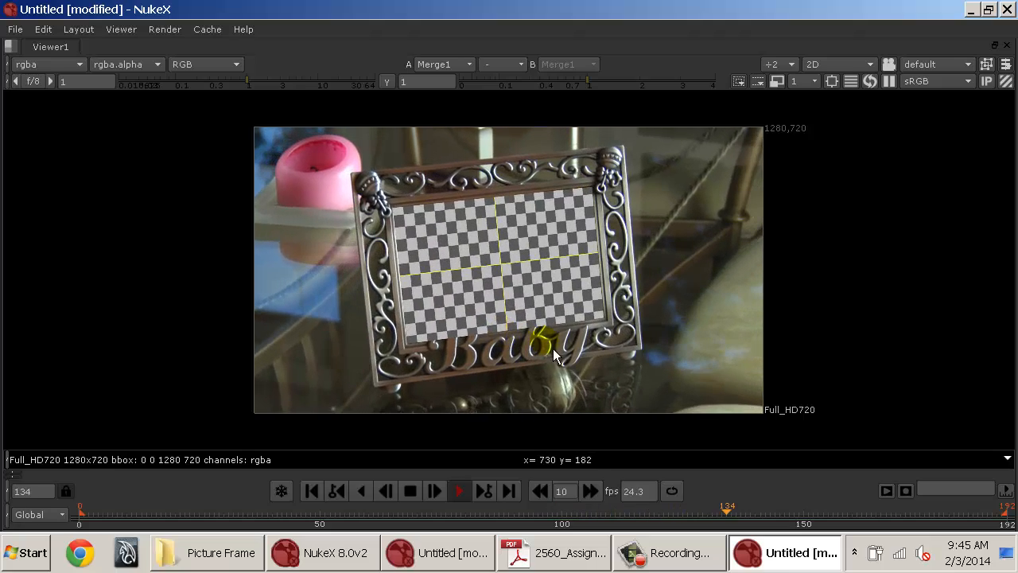
{"action": "scroll", "coordinate": [538, 342], "scroll_direction": "up", "scroll_amount": 3}
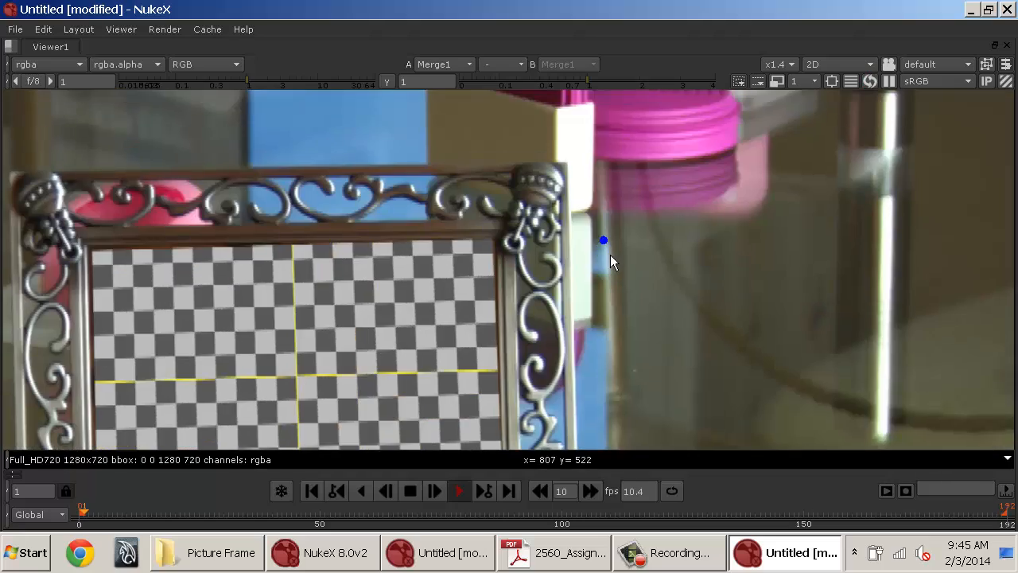
{"action": "scroll", "coordinate": [610, 254], "scroll_direction": "up", "scroll_amount": 5}
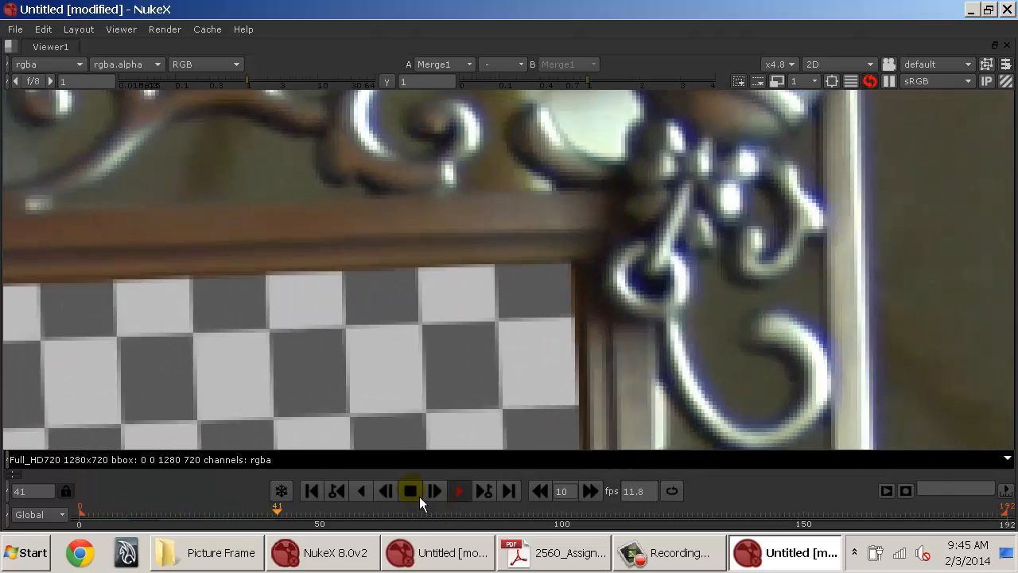
{"action": "left_click", "coordinate": [419, 493]}
{"action": "left_click_drag", "start_coordinate": [377, 522], "coordinate": [478, 523]}
{"action": "left_click", "coordinate": [467, 498]}
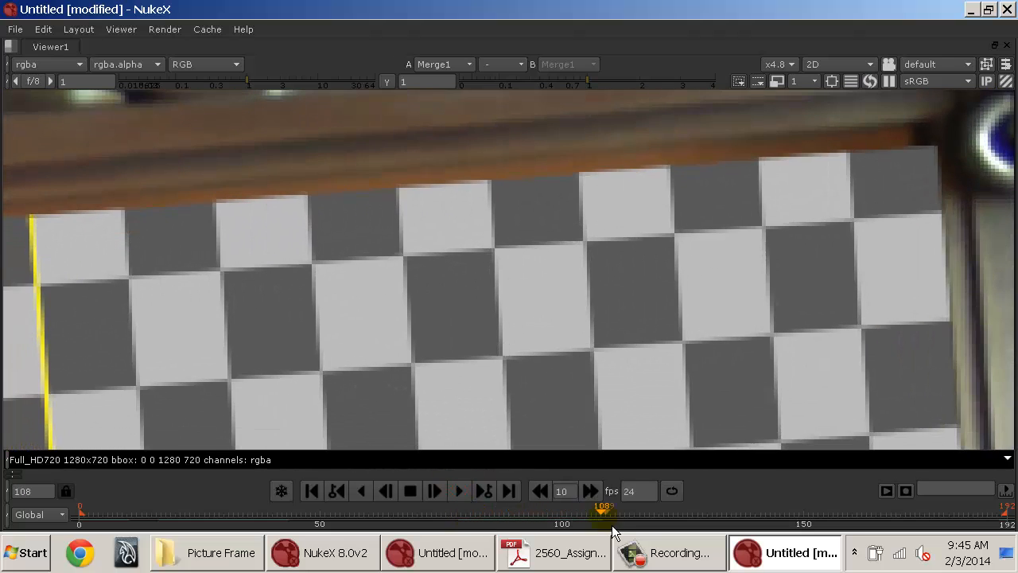
{"action": "left_click_drag", "start_coordinate": [602, 516], "coordinate": [568, 520]}
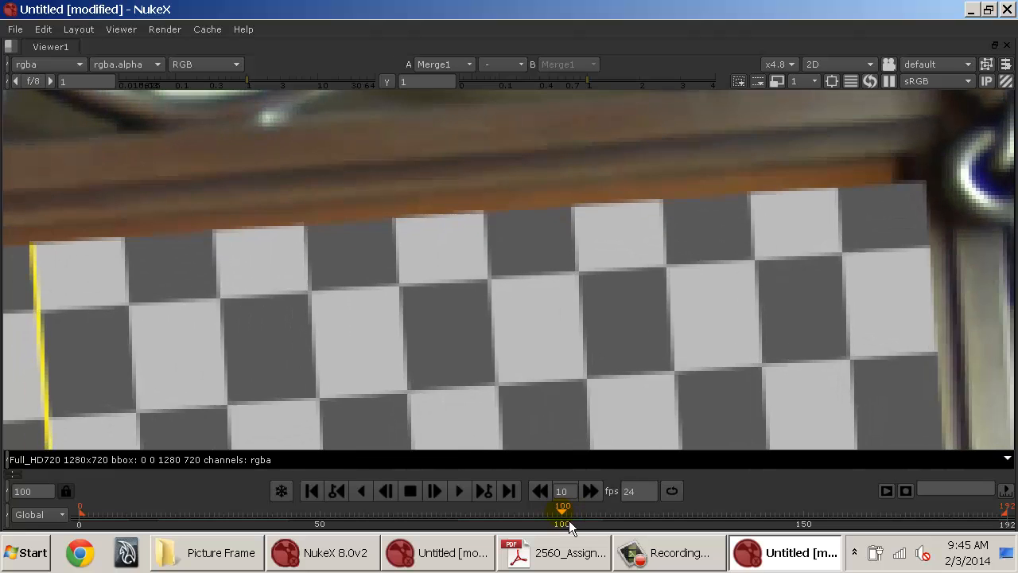
{"action": "scroll", "coordinate": [487, 337], "scroll_direction": "down", "scroll_amount": 2}
{"action": "scroll", "coordinate": [488, 337], "scroll_direction": "down", "scroll_amount": 2}
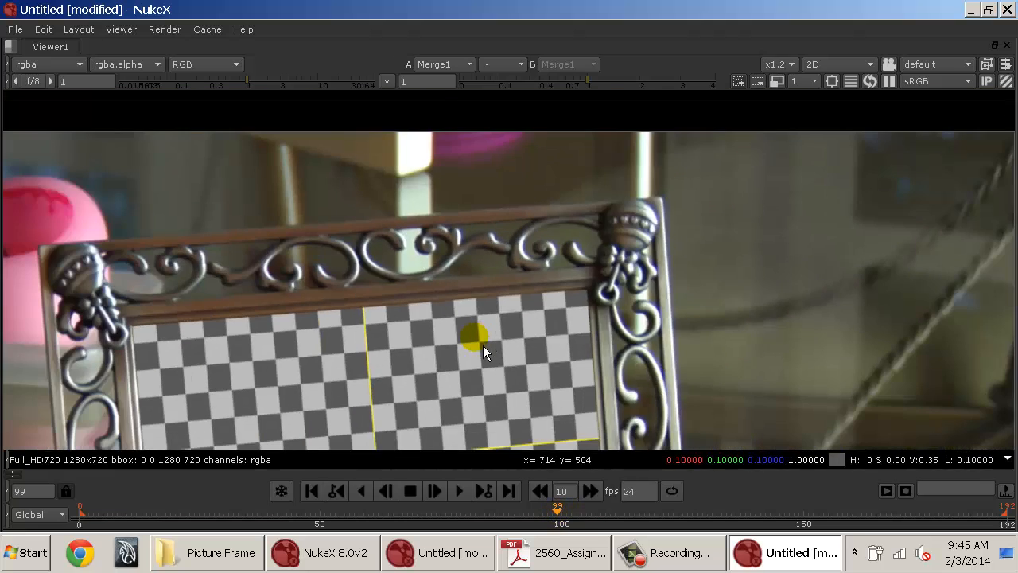
{"action": "left_click_drag", "start_coordinate": [484, 342], "coordinate": [555, 212]}
{"action": "left_click_drag", "start_coordinate": [543, 281], "coordinate": [604, 207]}
{"action": "key", "text": "space"}
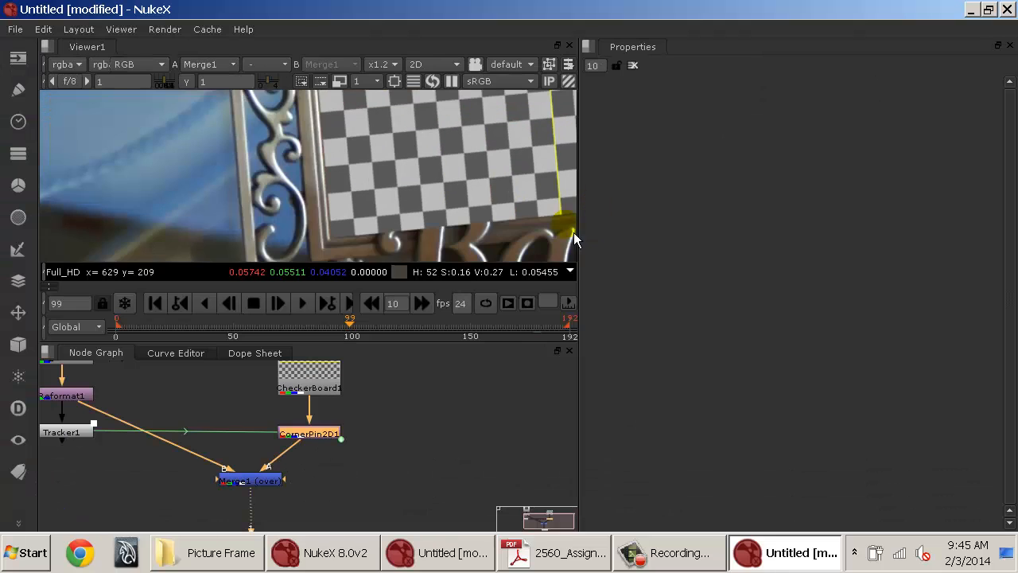
Inspect a frame corner up close and reopen CornerPin2D1's From tab to review its values.
{"action": "left_click_drag", "start_coordinate": [455, 161], "coordinate": [305, 315]}
{"action": "left_click_drag", "start_coordinate": [442, 162], "coordinate": [404, 239]}
{"action": "left_click_drag", "start_coordinate": [434, 180], "coordinate": [184, 246]}
{"action": "scroll", "coordinate": [317, 200], "scroll_direction": "up", "scroll_amount": 7}
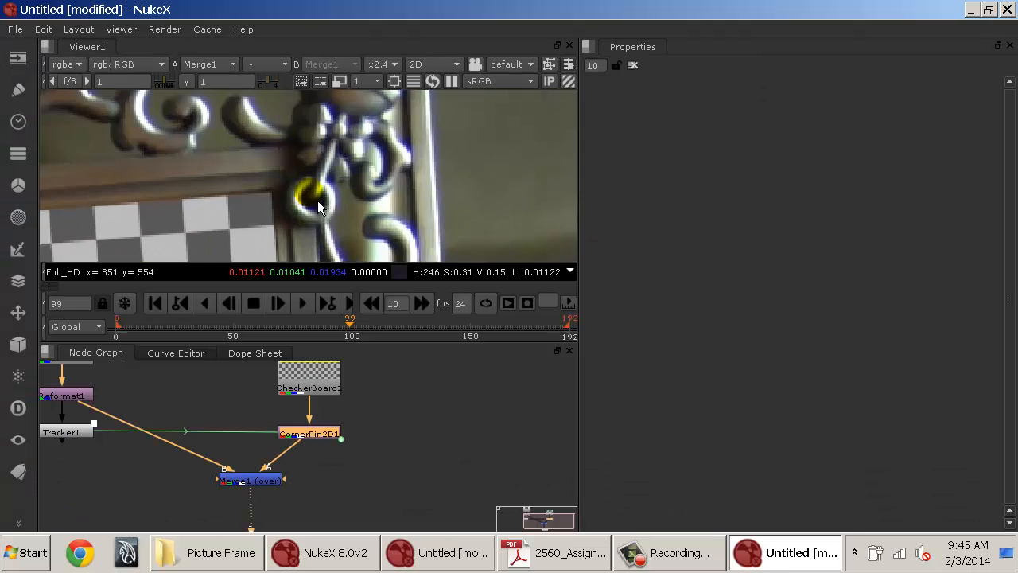
{"action": "left_click_drag", "start_coordinate": [304, 218], "coordinate": [344, 188]}
{"action": "double_click", "coordinate": [325, 437]}
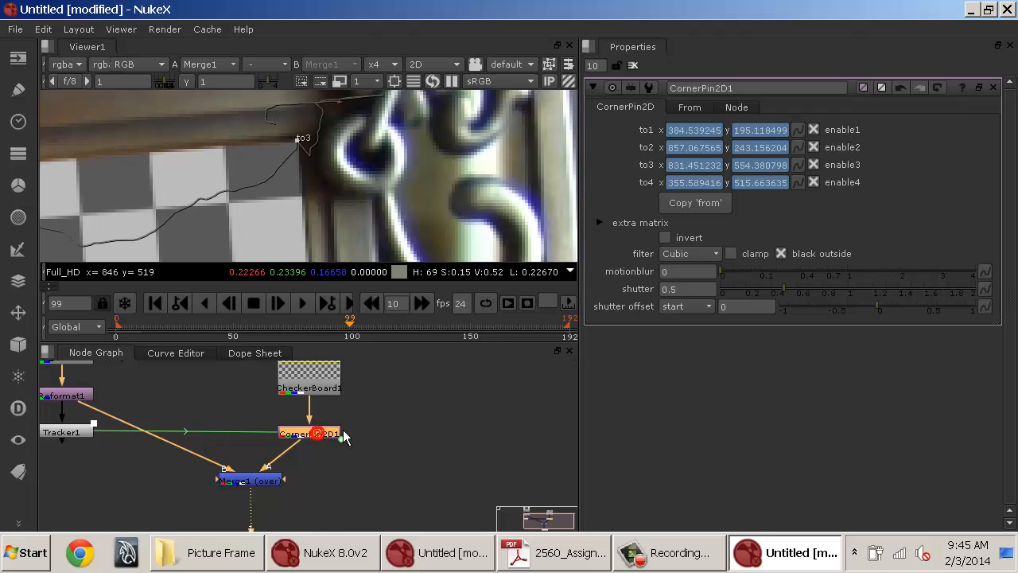
{"action": "scroll", "coordinate": [342, 148], "scroll_direction": "up", "scroll_amount": 2}
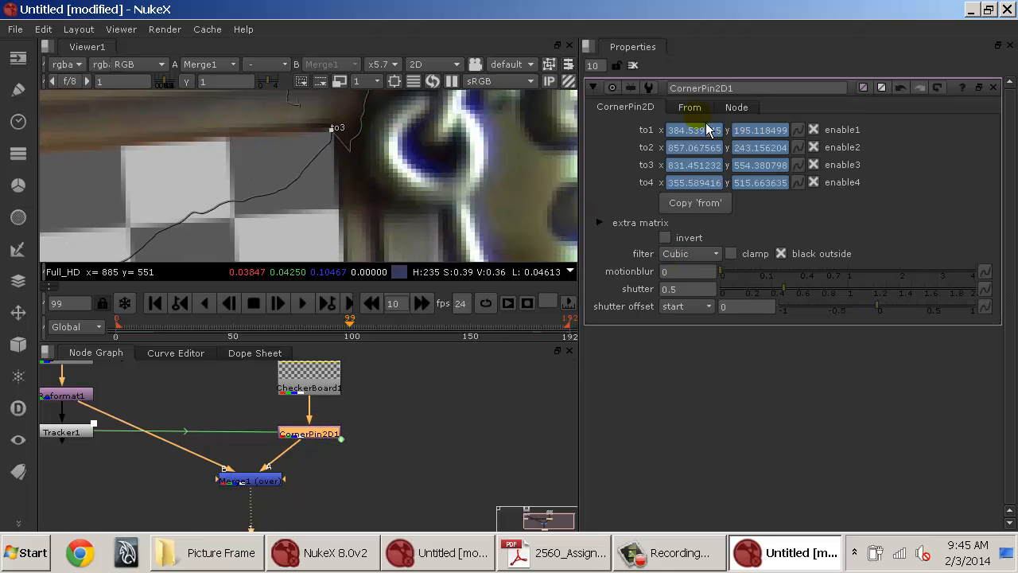
{"action": "left_click", "coordinate": [688, 107]}
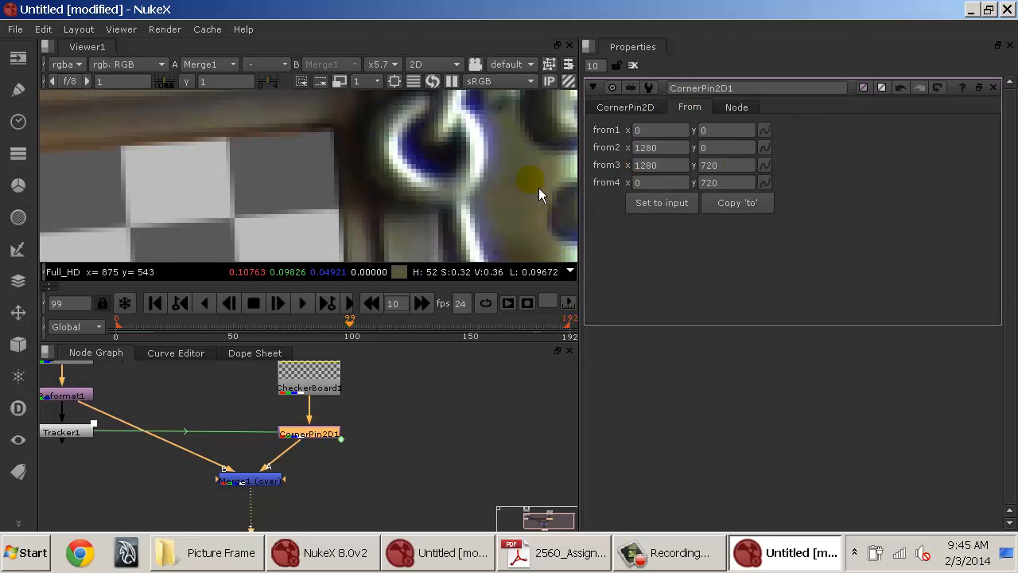
{"action": "left_click_drag", "start_coordinate": [399, 140], "coordinate": [499, 131]}
{"action": "scroll", "coordinate": [471, 160], "scroll_direction": "down", "scroll_amount": 8}
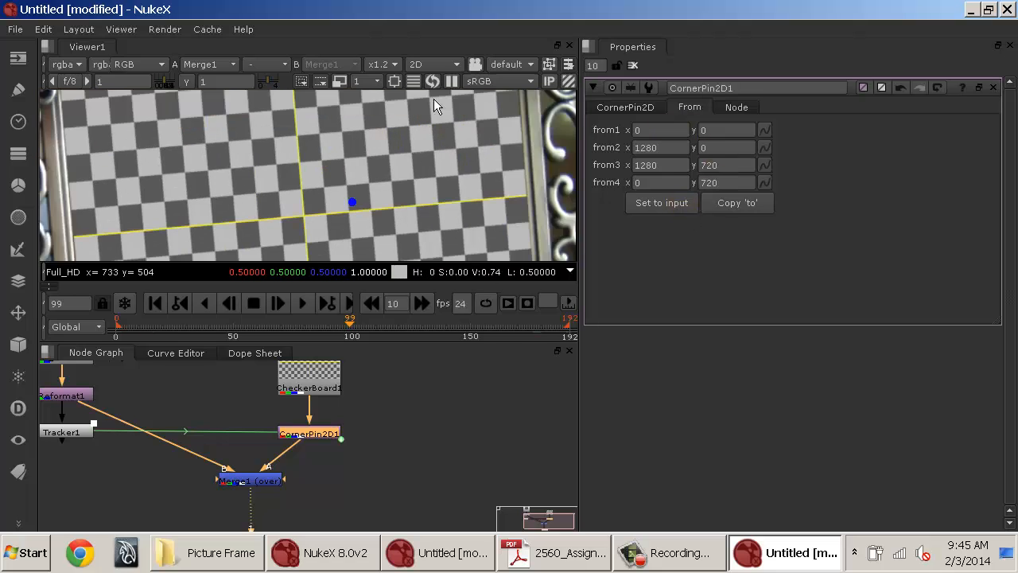
Zoom in on the frame's lower-right corner and set a keyframe on CornerPin2D1's from3 corner.
{"action": "scroll", "coordinate": [434, 98], "scroll_direction": "up", "scroll_amount": 2}
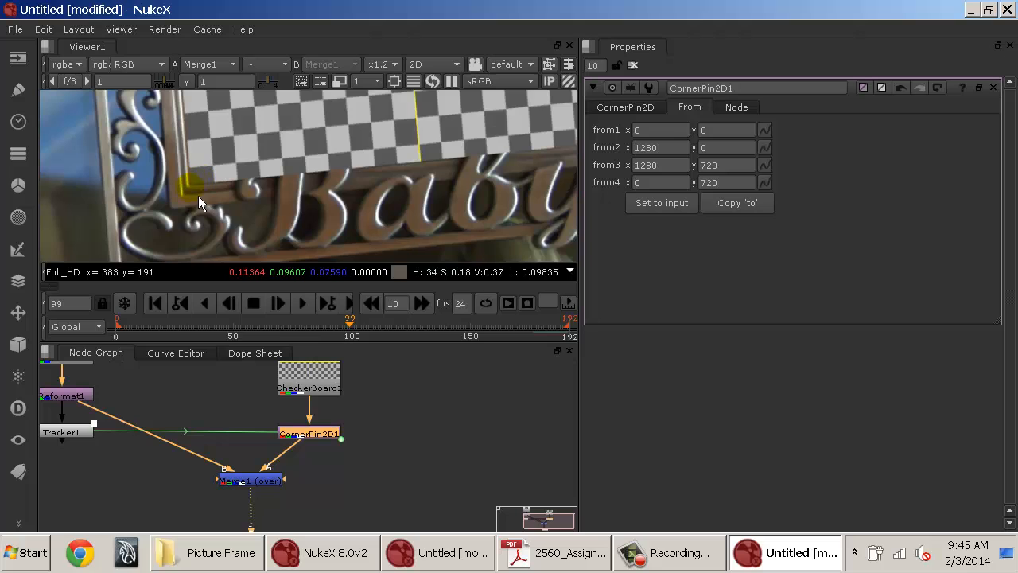
{"action": "left_click_drag", "start_coordinate": [406, 160], "coordinate": [204, 238]}
{"action": "left_click_drag", "start_coordinate": [465, 159], "coordinate": [505, 411]}
{"action": "left_click_drag", "start_coordinate": [171, 216], "coordinate": [440, 191]}
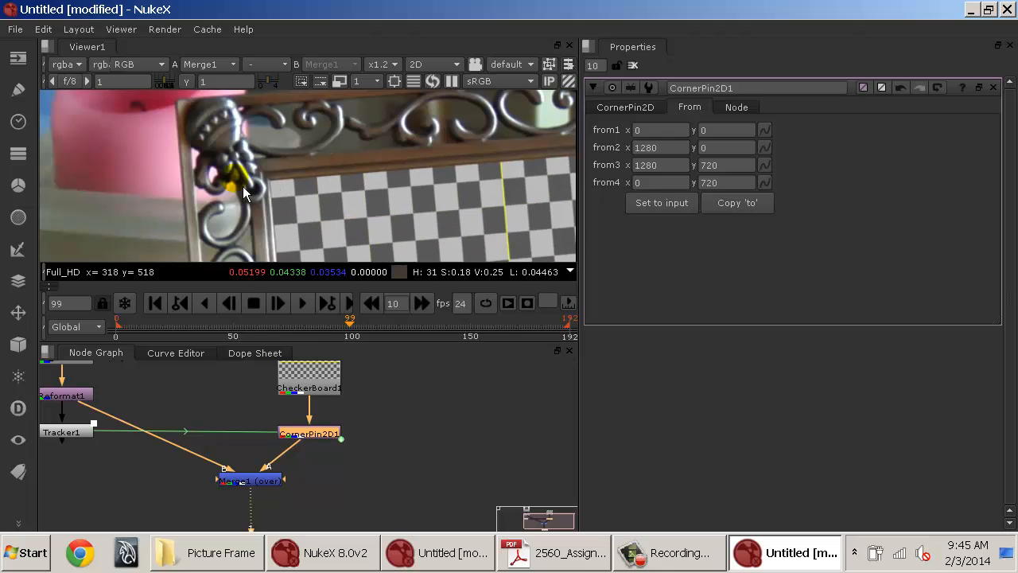
{"action": "left_click_drag", "start_coordinate": [385, 164], "coordinate": [56, 181]}
{"action": "scroll", "coordinate": [384, 188], "scroll_direction": "up", "scroll_amount": 5}
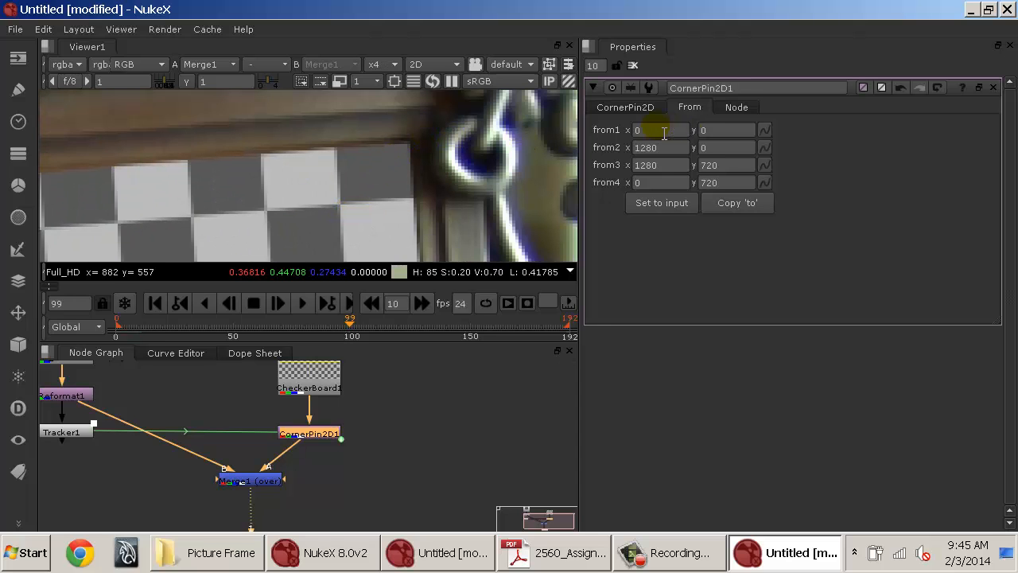
{"action": "left_click", "coordinate": [766, 166]}
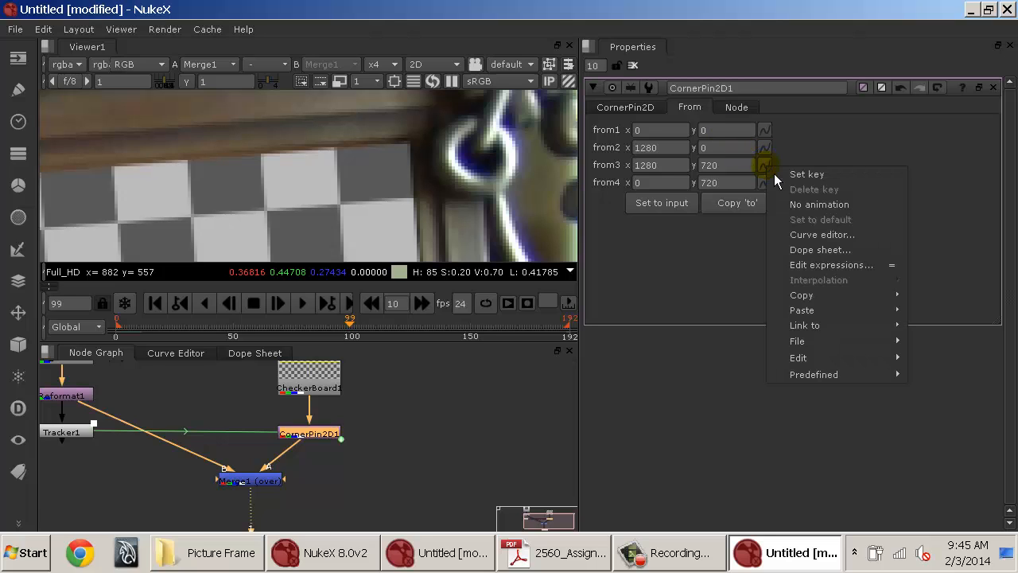
{"action": "left_click", "coordinate": [792, 175]}
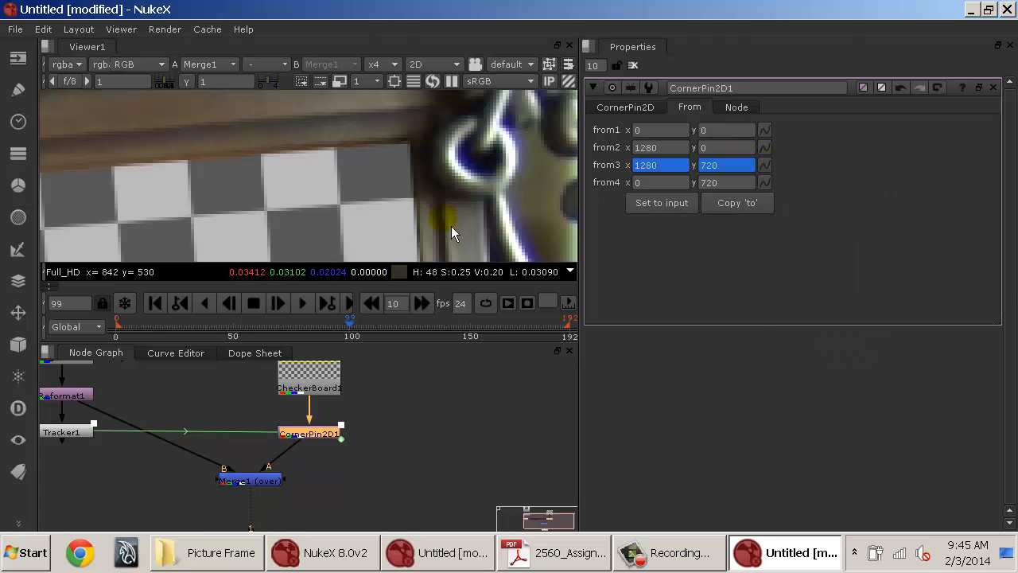
Step one frame forward and nudge from3 to x 1293 and y 702 to fit the frame corner.
{"action": "key", "text": "Right"}
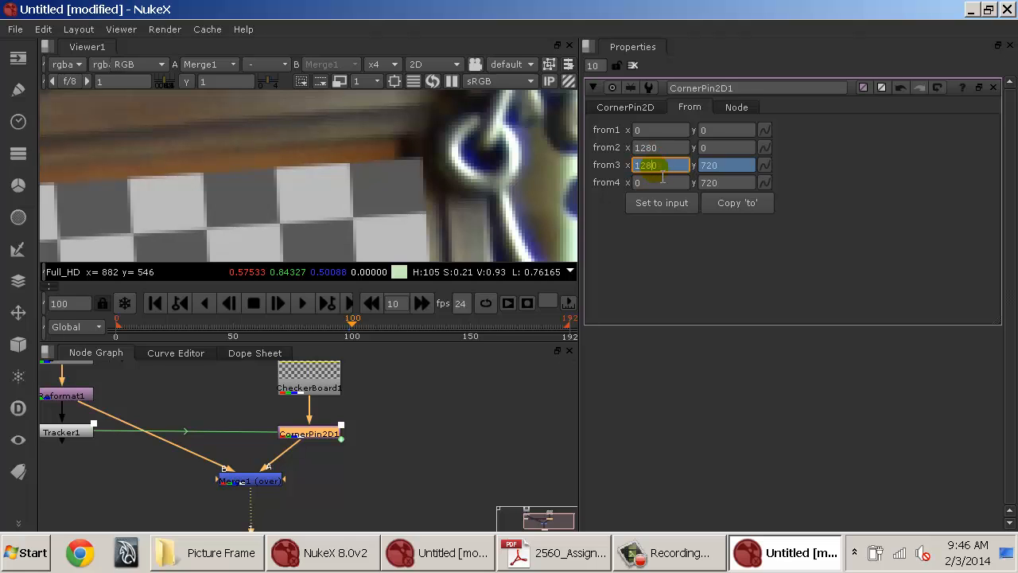
{"action": "key", "text": "Up"}
{"action": "key", "text": "Up"}
{"action": "key", "text": "Up"}
{"action": "key", "text": "Up"}
{"action": "key", "text": "Up"}
{"action": "key", "text": "Up"}
{"action": "key", "text": "Up"}
{"action": "key", "text": "Up"}
{"action": "key", "text": "Up"}
{"action": "key", "text": "Up"}
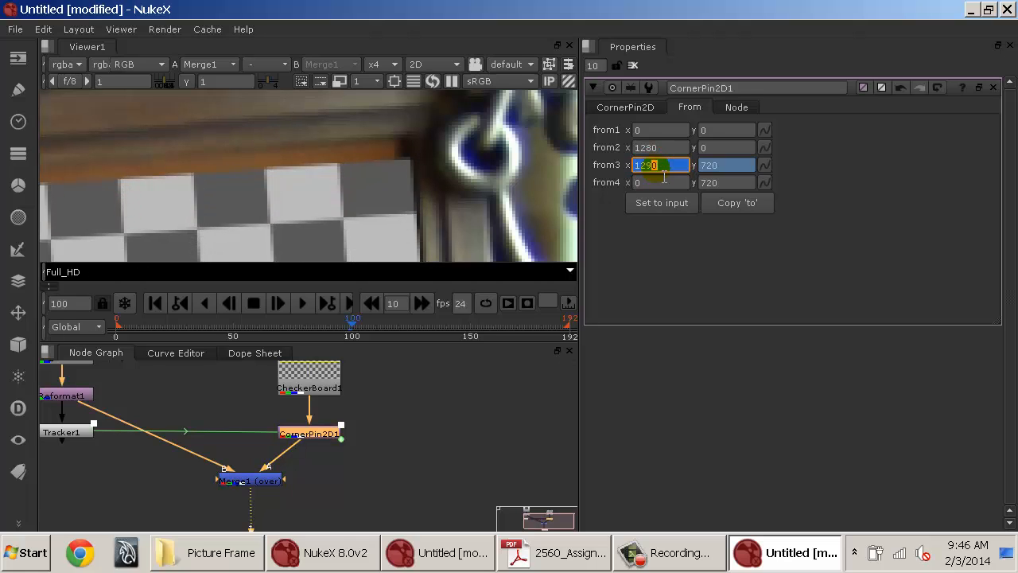
{"action": "key", "text": "Up"}
{"action": "key", "text": "Up"}
{"action": "key", "text": "Up"}
{"action": "left_click", "coordinate": [713, 166]}
{"action": "key", "text": "Up"}
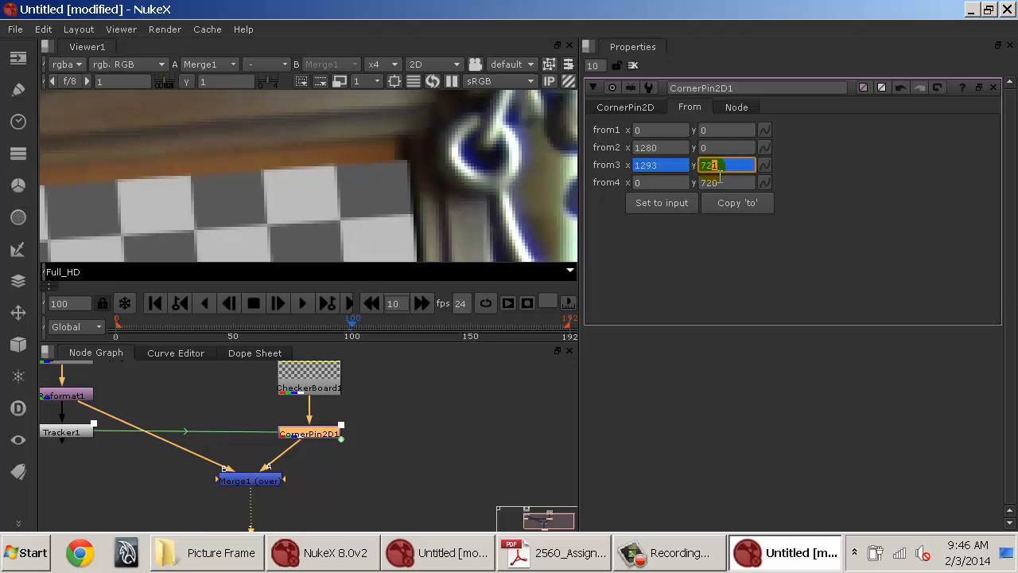
{"action": "key", "text": "Down"}
{"action": "key", "text": "Down"}
{"action": "key", "text": "Down"}
{"action": "key", "text": "Down"}
{"action": "key", "text": "Down"}
{"action": "key", "text": "Down"}
{"action": "key", "text": "Down"}
{"action": "key", "text": "Down"}
{"action": "key", "text": "Down"}
{"action": "key", "text": "Down"}
{"action": "key", "text": "Down"}
{"action": "key", "text": "Down"}
{"action": "key", "text": "Down"}
{"action": "key", "text": "Down"}
{"action": "key", "text": "Down"}
{"action": "key", "text": "Down"}
{"action": "key", "text": "Down"}
{"action": "key", "text": "Down"}
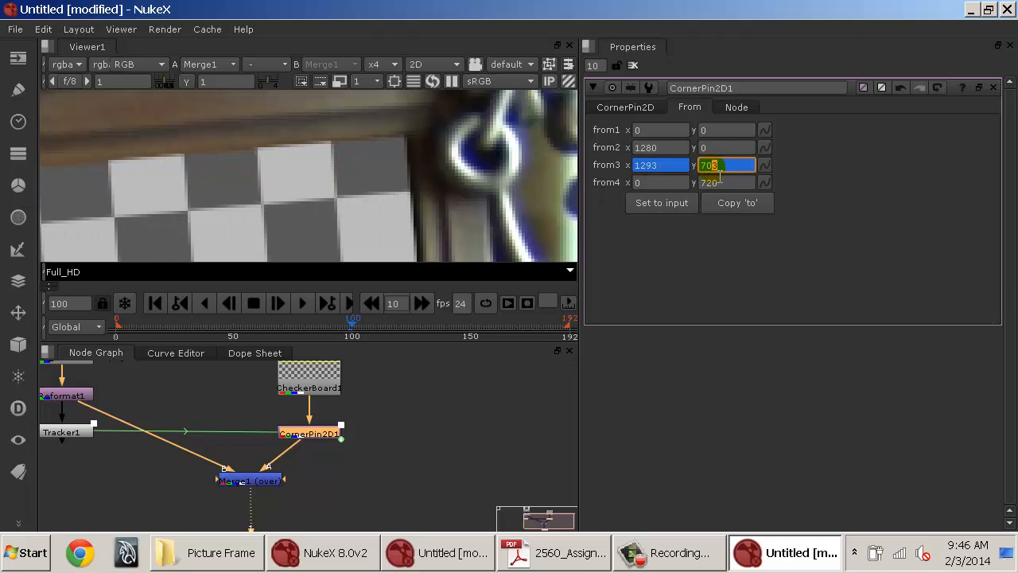
{"action": "key", "text": "Down"}
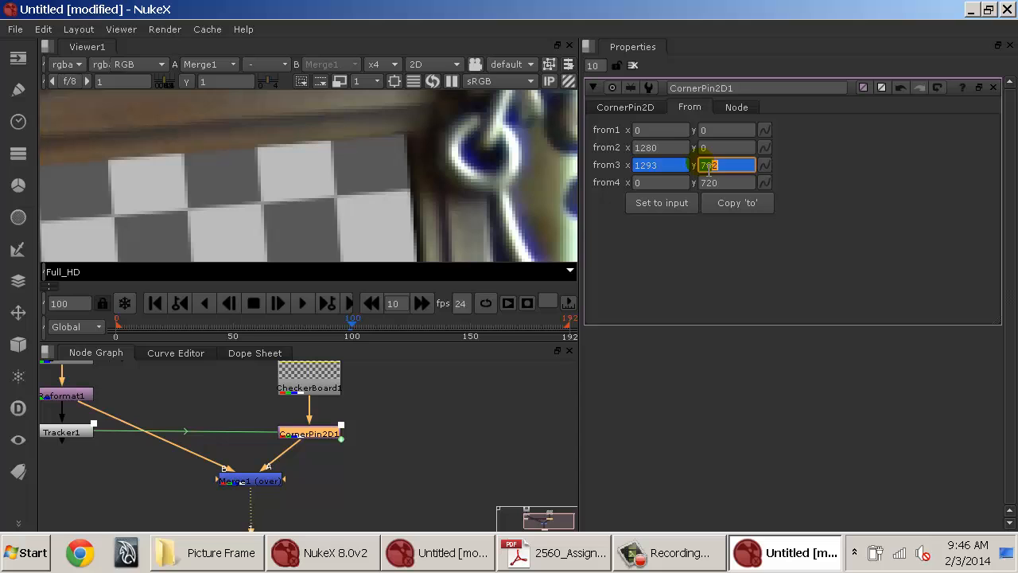
At the last frame, set from3's y to 715 and its x to about 1283.
{"action": "left_click", "coordinate": [652, 165]}
{"action": "left_click_drag", "start_coordinate": [357, 326], "coordinate": [404, 327]}
{"action": "scroll", "coordinate": [452, 186], "scroll_direction": "down", "scroll_amount": 2}
{"action": "left_click_drag", "start_coordinate": [454, 180], "coordinate": [365, 173]}
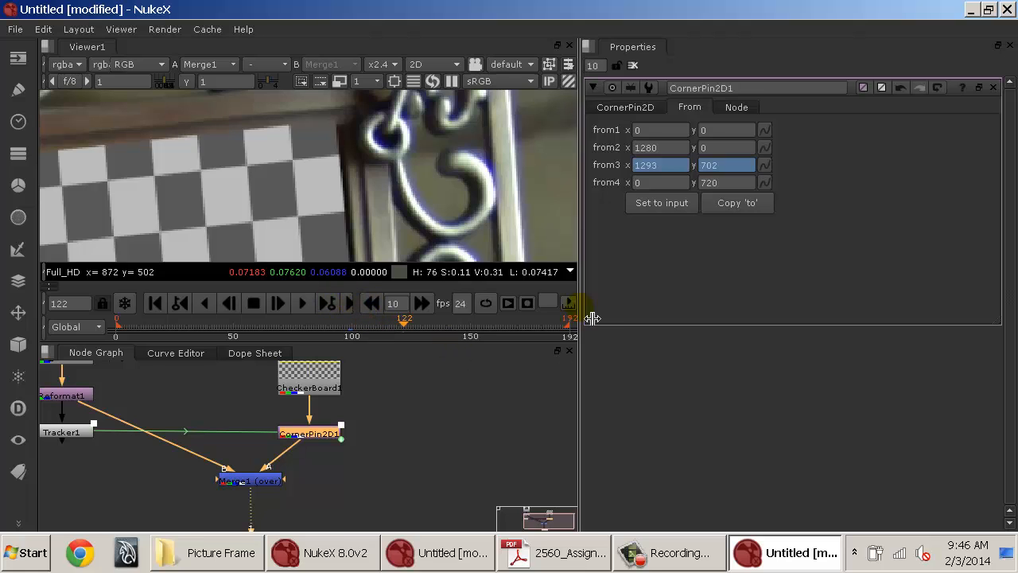
{"action": "left_click_drag", "start_coordinate": [592, 319], "coordinate": [634, 318]}
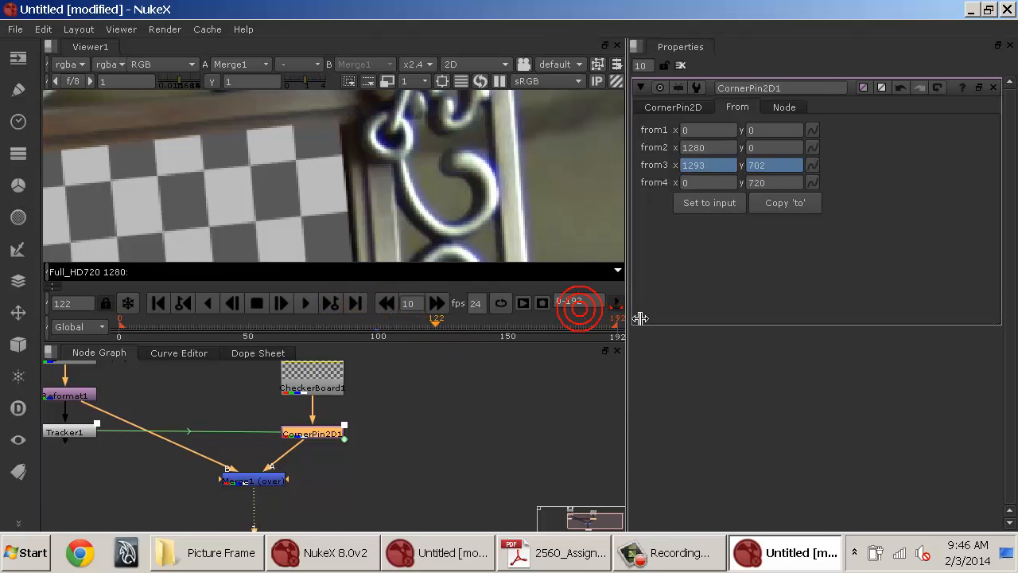
{"action": "left_click", "coordinate": [363, 304]}
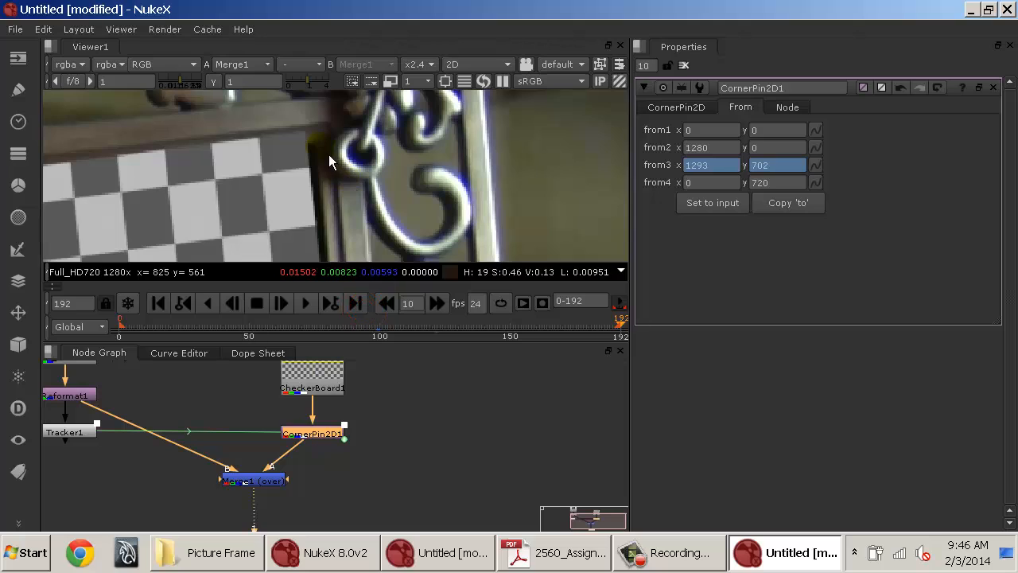
{"action": "left_click", "coordinate": [728, 166]}
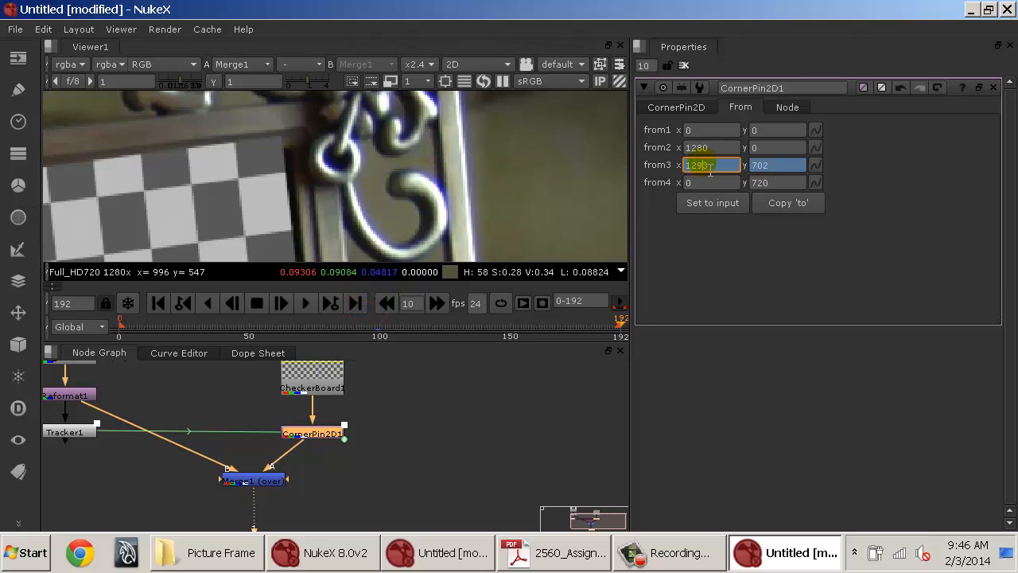
{"action": "type", "text": "1280"}
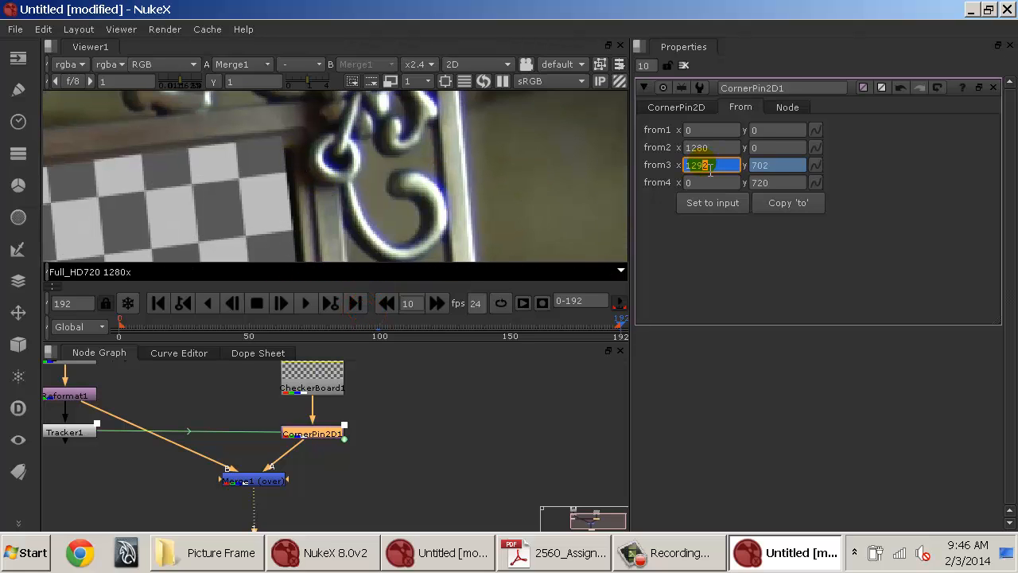
{"action": "key", "text": "Return"}
{"action": "key", "text": "Down"}
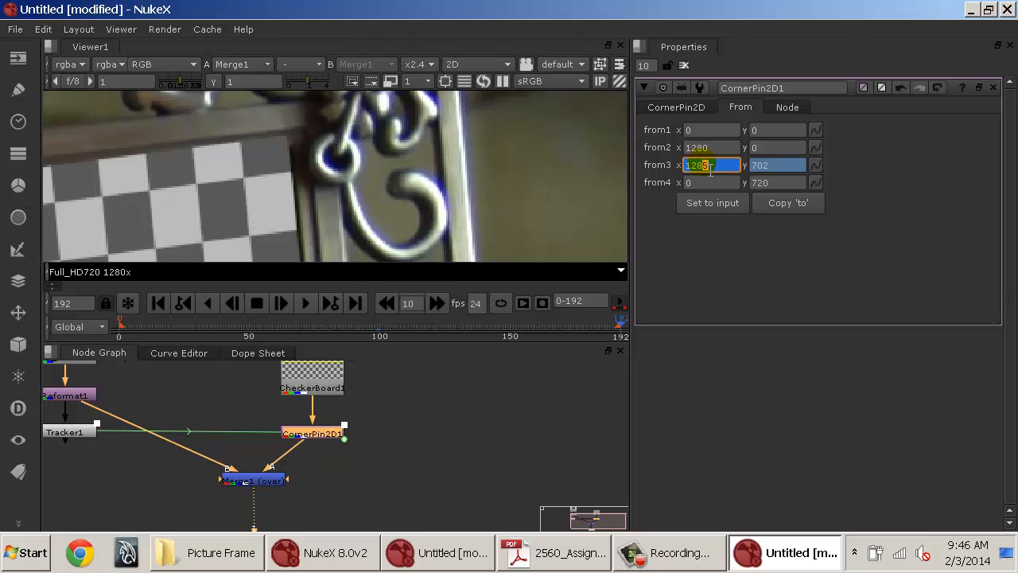
{"action": "left_click", "coordinate": [768, 168]}
{"action": "key", "text": "Down"}
{"action": "key", "text": "Down"}
{"action": "key", "text": "Up"}
{"action": "key", "text": "Up"}
{"action": "key", "text": "Up"}
{"action": "key", "text": "Up"}
{"action": "key", "text": "Up"}
{"action": "key", "text": "Up"}
{"action": "key", "text": "Up"}
{"action": "key", "text": "Up"}
{"action": "key", "text": "Up"}
{"action": "key", "text": "Up"}
{"action": "key", "text": "Up"}
{"action": "key", "text": "Up"}
{"action": "key", "text": "Up"}
{"action": "key", "text": "Up"}
{"action": "key", "text": "Up"}
{"action": "key", "text": "Up"}
{"action": "key", "text": "Up"}
{"action": "key", "text": "Up"}
{"action": "key", "text": "Up"}
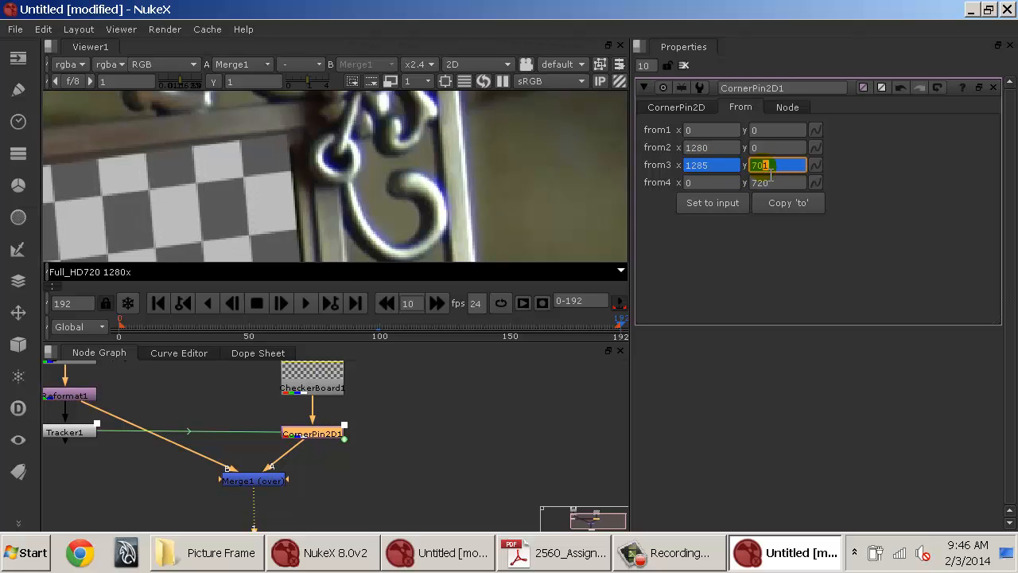
{"action": "key", "text": "Down"}
{"action": "key", "text": "Down"}
{"action": "key", "text": "Down"}
{"action": "key", "text": "Down"}
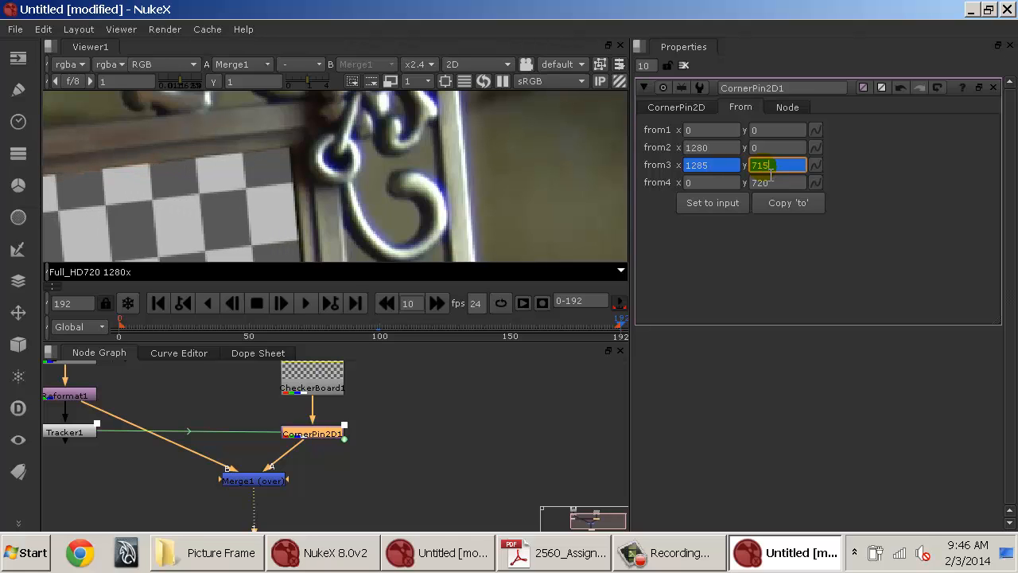
{"action": "left_click", "coordinate": [704, 165]}
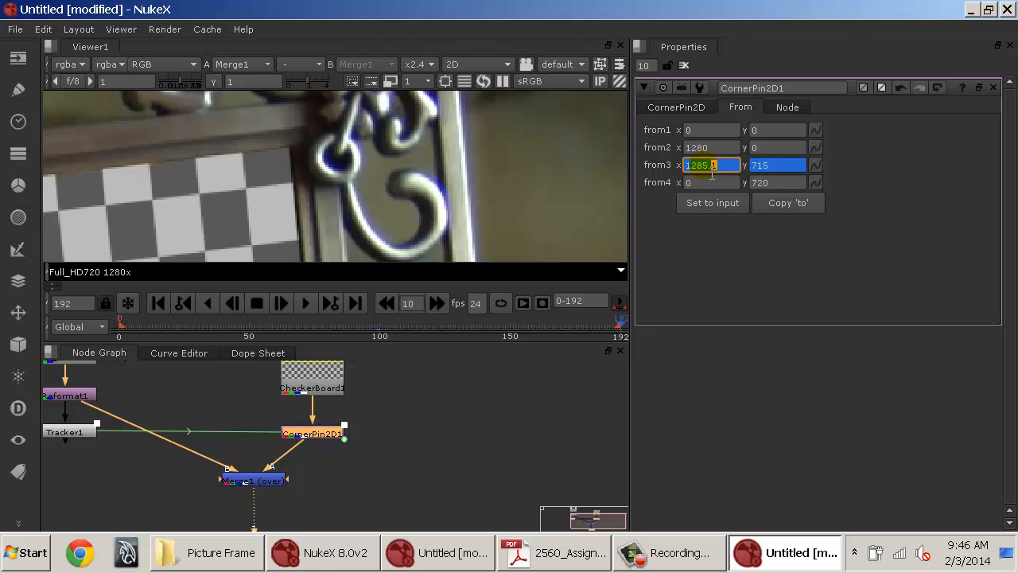
{"action": "key", "text": "Down"}
{"action": "key", "text": "Down"}
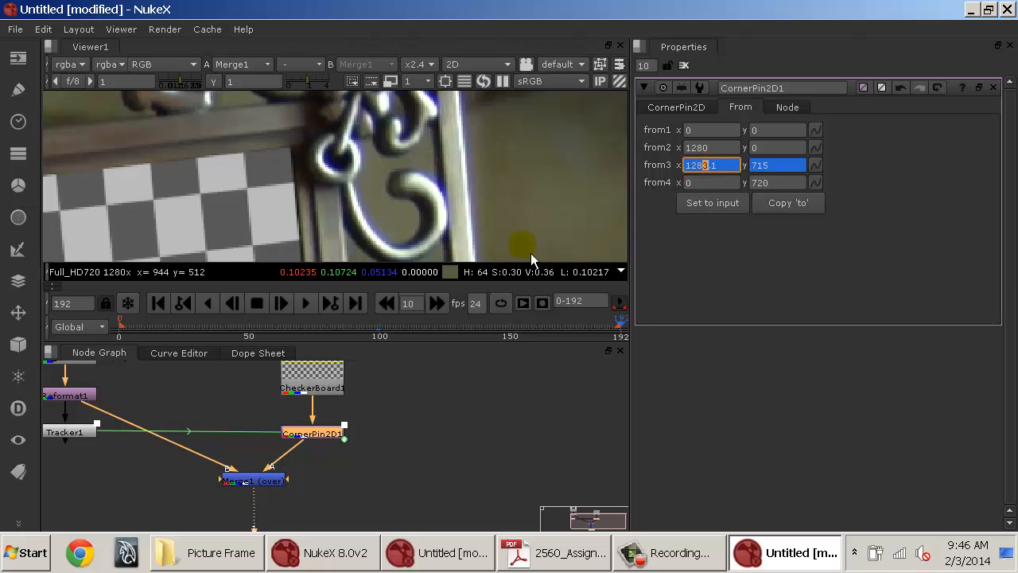
At frame 143, set from3's x to 1286 and raise its y to about 718.6.
{"action": "left_click_drag", "start_coordinate": [527, 324], "coordinate": [492, 322]}
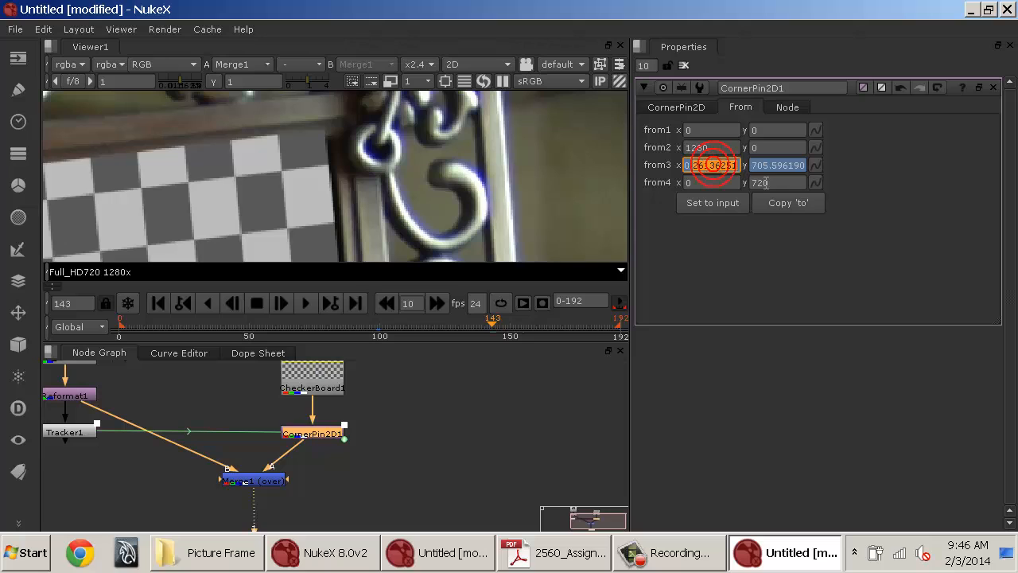
{"action": "type", "text": "1290."}
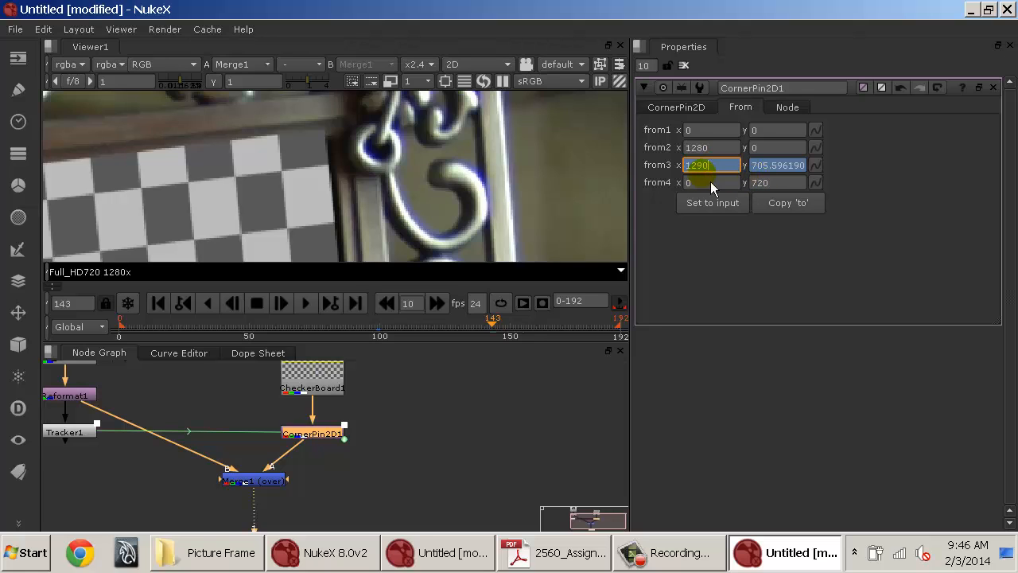
{"action": "key", "text": "Down"}
{"action": "key", "text": "Down"}
{"action": "key", "text": "Down"}
{"action": "key", "text": "Down"}
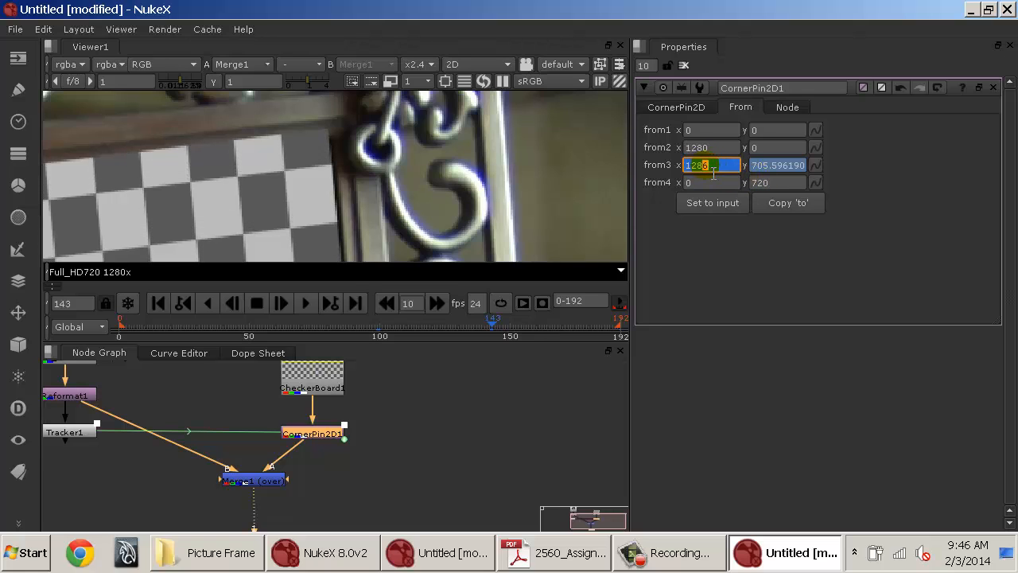
{"action": "left_click", "coordinate": [762, 165]}
{"action": "key", "text": "Up"}
{"action": "key", "text": "Up"}
{"action": "key", "text": "Up"}
{"action": "key", "text": "Up"}
{"action": "key", "text": "Up"}
{"action": "key", "text": "Up"}
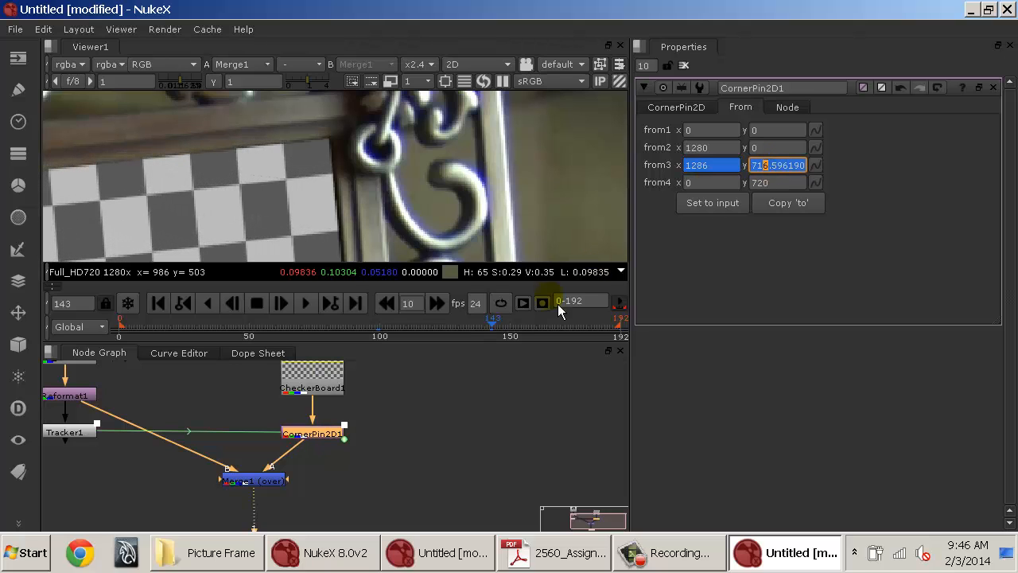
Scrub through the sequence and zoom in to check the checkerboard's edges against the frame.
{"action": "left_click", "coordinate": [451, 328]}
{"action": "left_click_drag", "start_coordinate": [459, 336], "coordinate": [288, 338]}
{"action": "scroll", "coordinate": [338, 238], "scroll_direction": "down", "scroll_amount": 2}
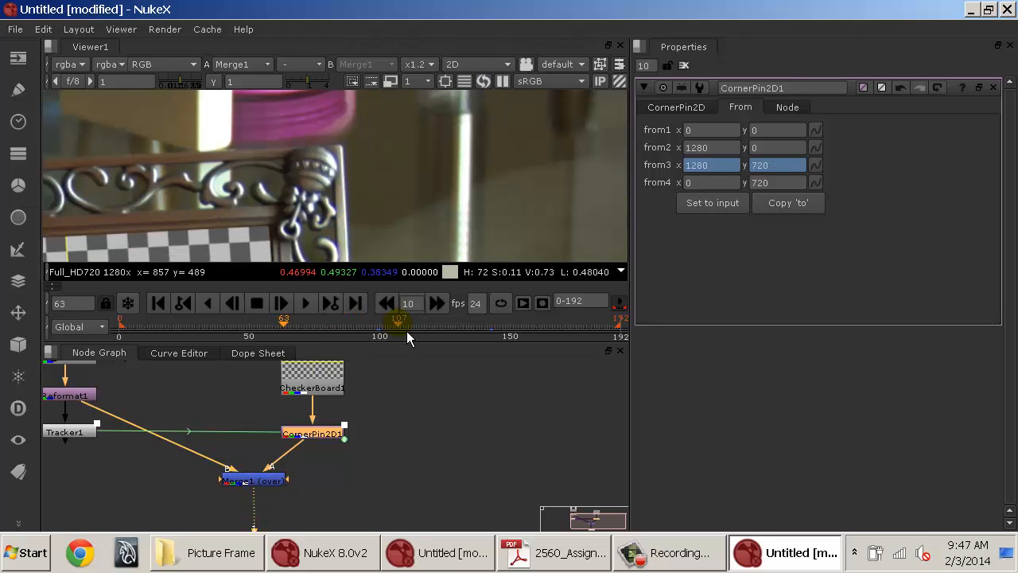
{"action": "scroll", "coordinate": [282, 213], "scroll_direction": "up", "scroll_amount": 5}
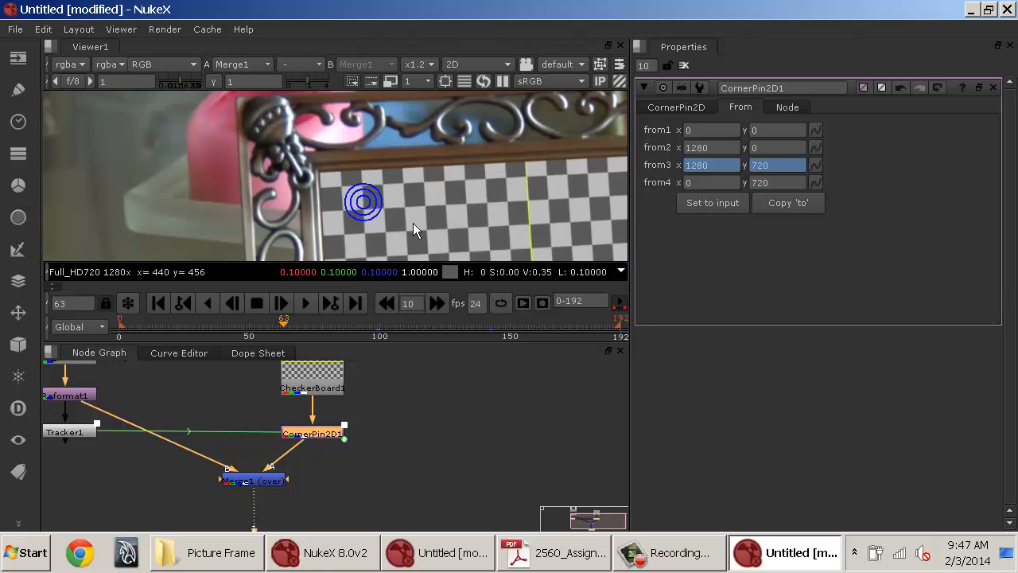
{"action": "left_click_drag", "start_coordinate": [128, 333], "coordinate": [433, 329]}
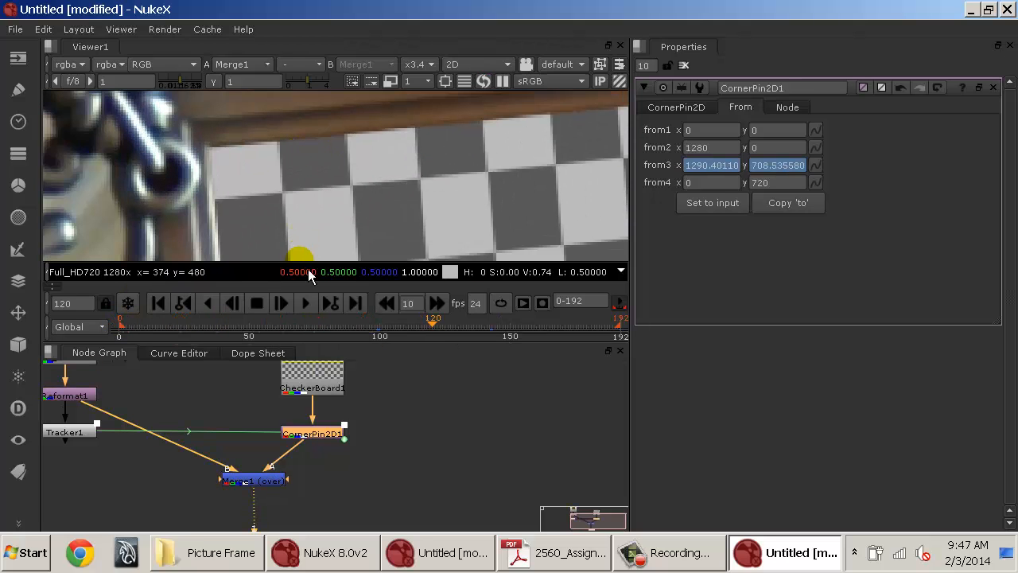
{"action": "left_click", "coordinate": [158, 303]}
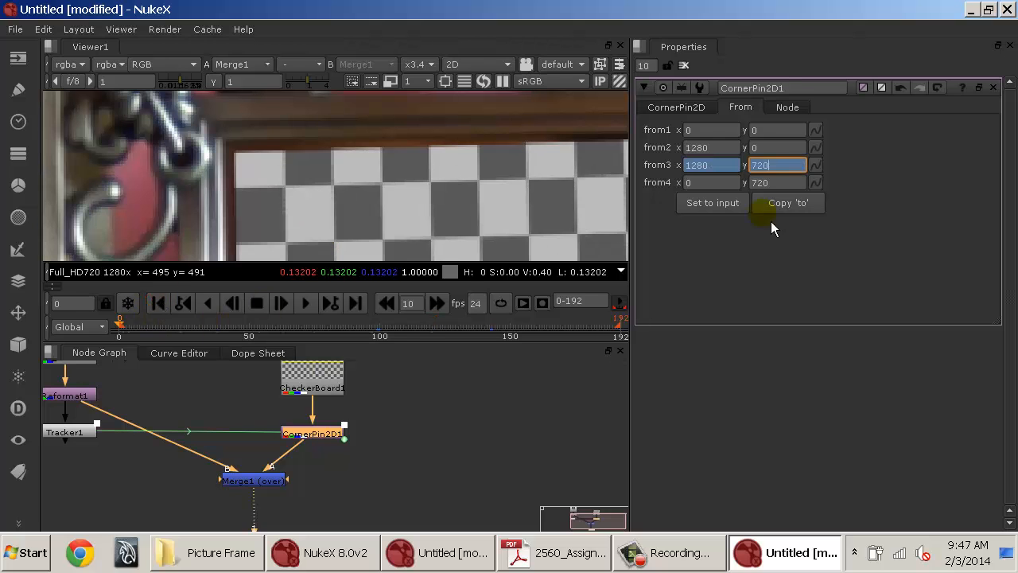
{"action": "left_click_drag", "start_coordinate": [147, 329], "coordinate": [371, 331]}
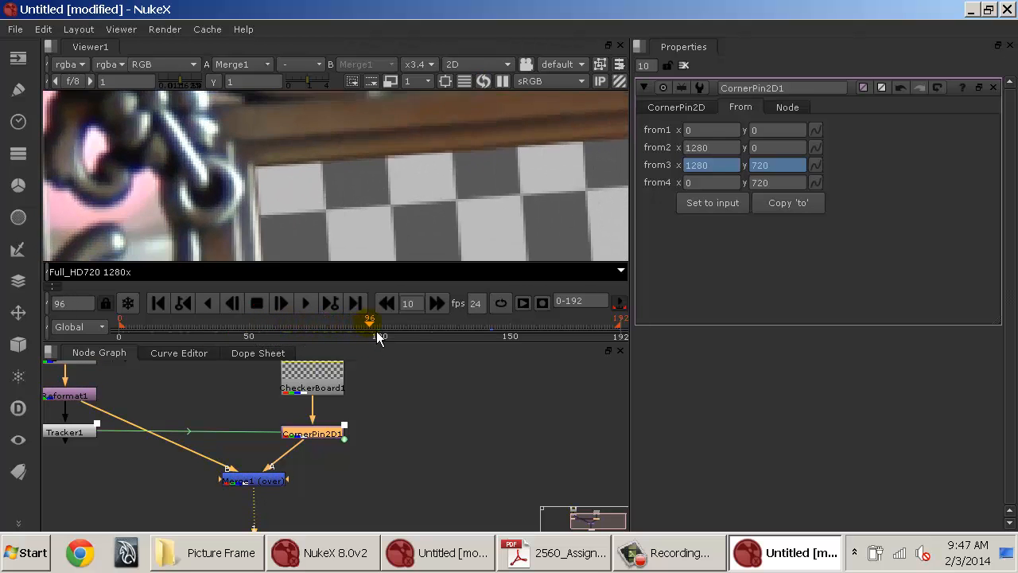
Set a keyframe on CornerPin2D1's from4 corner, then at the first frame set its x to 11.
{"action": "left_click", "coordinate": [784, 164]}
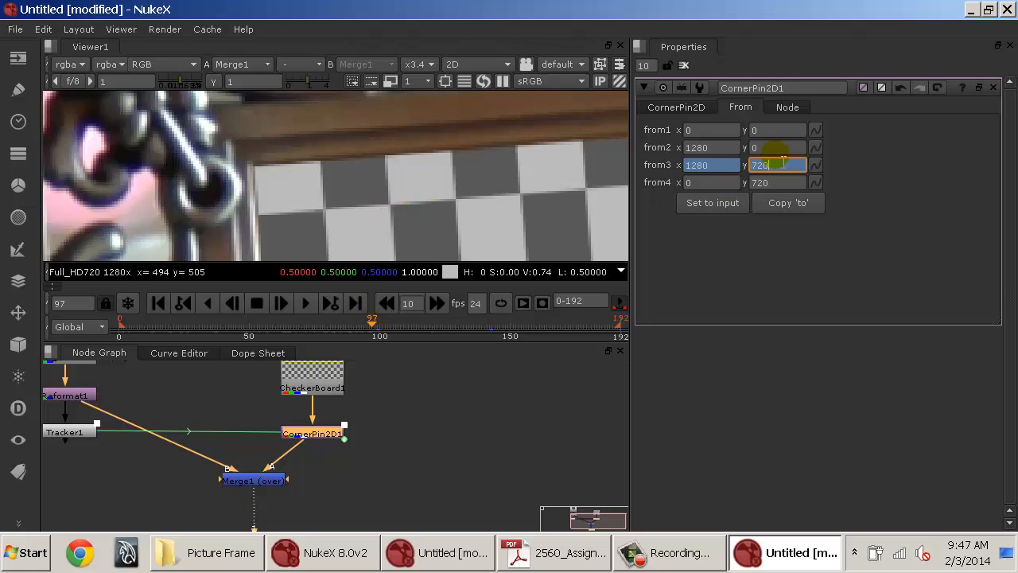
{"action": "left_click", "coordinate": [819, 183]}
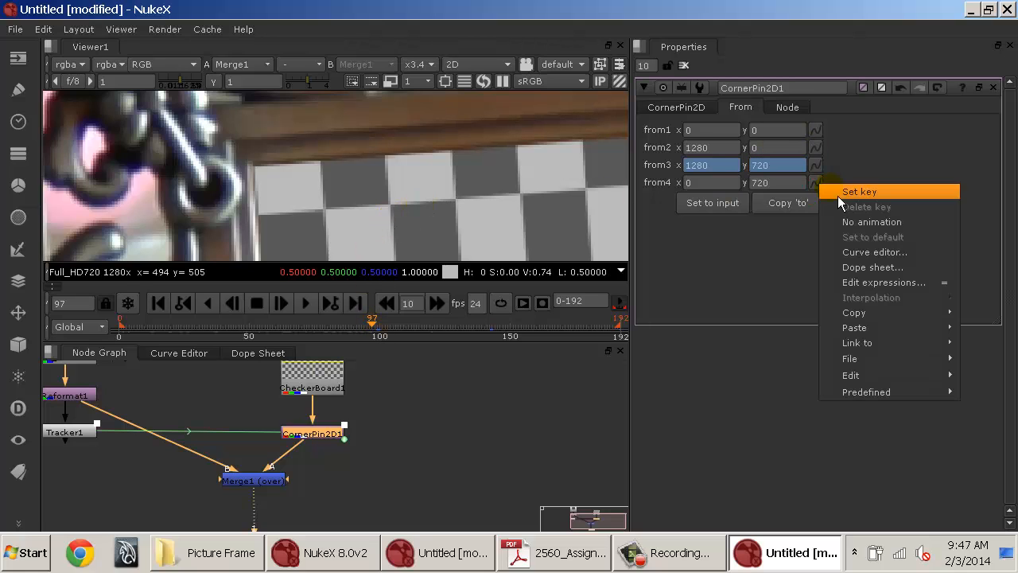
{"action": "left_click", "coordinate": [841, 196]}
{"action": "left_click", "coordinate": [158, 303]}
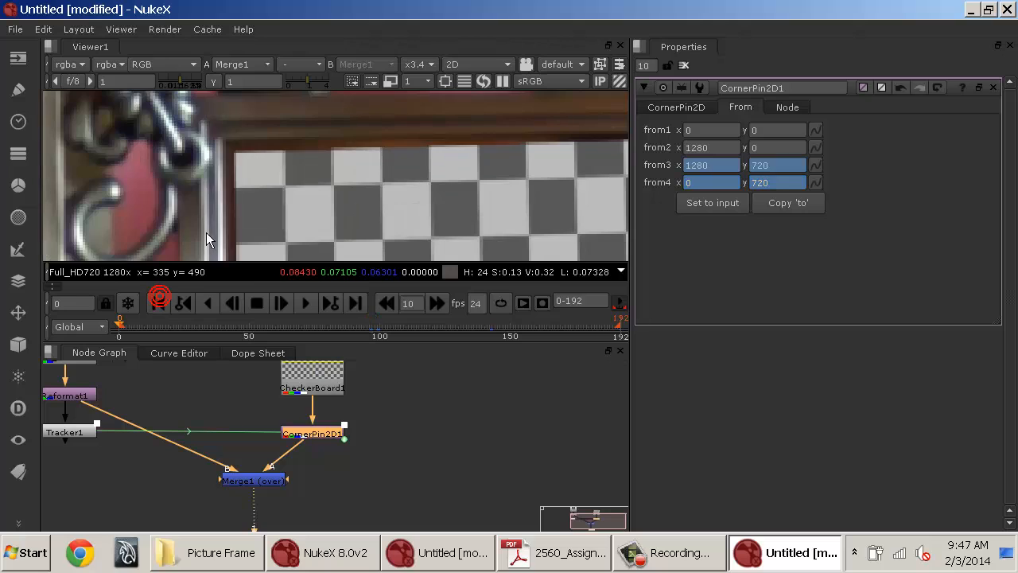
{"action": "left_click", "coordinate": [690, 182]}
{"action": "type", "text": "11"}
{"action": "key", "text": "Return"}
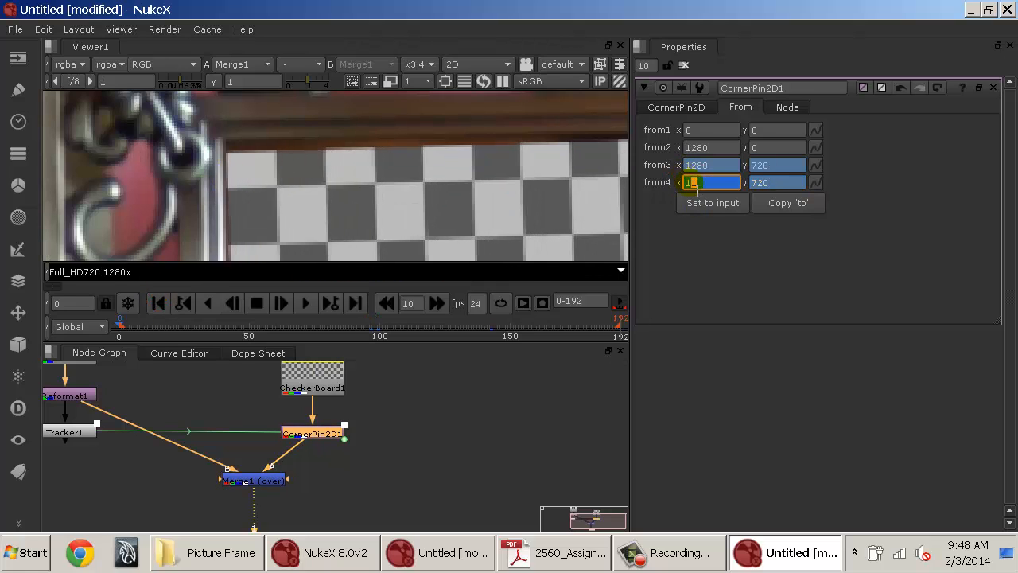
Set from4's y to 710 at the first frame and play the sequence forward.
{"action": "left_click", "coordinate": [761, 183]}
{"action": "key", "text": "Up"}
{"action": "key", "text": "Down"}
{"action": "key", "text": "Down"}
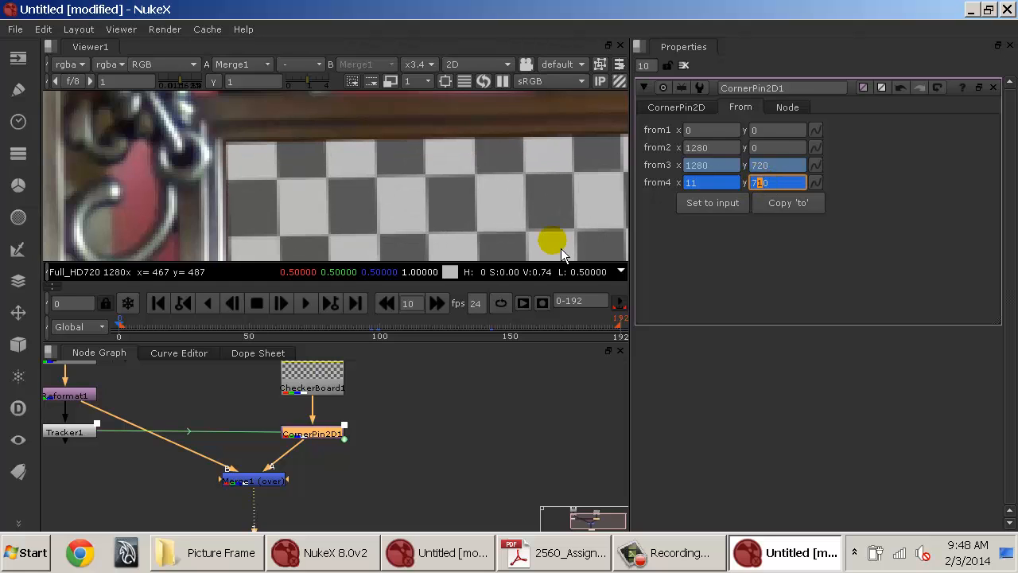
{"action": "key", "text": "l"}
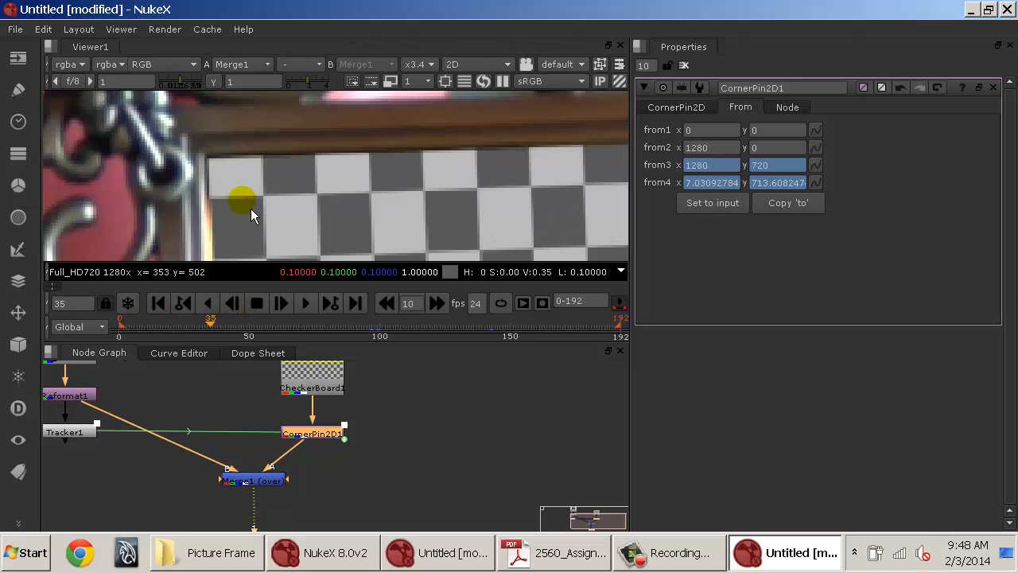
Zoom and pan the viewer to inspect the checkerboard's edges against the picture frame.
{"action": "scroll", "coordinate": [253, 215], "scroll_direction": "down", "scroll_amount": 2}
{"action": "left_click_drag", "start_coordinate": [262, 234], "coordinate": [316, 138]}
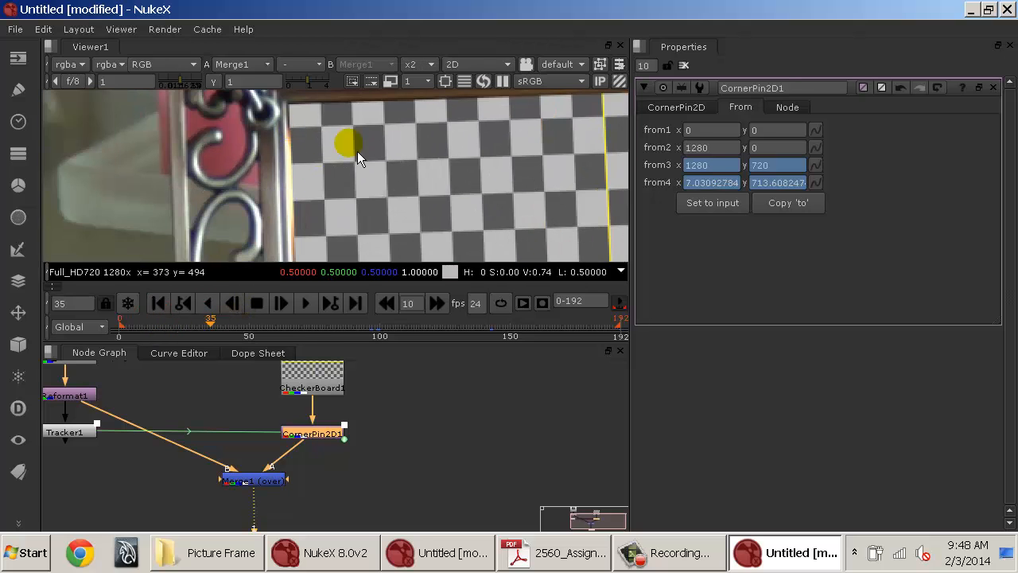
{"action": "scroll", "coordinate": [390, 195], "scroll_direction": "down", "scroll_amount": 1}
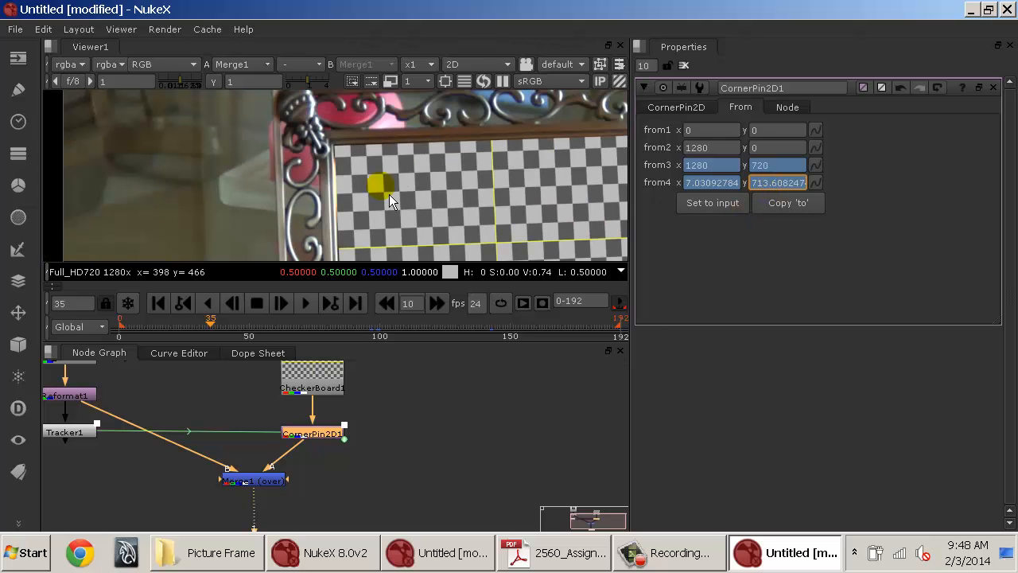
{"action": "scroll", "coordinate": [312, 166], "scroll_direction": "down", "scroll_amount": 1}
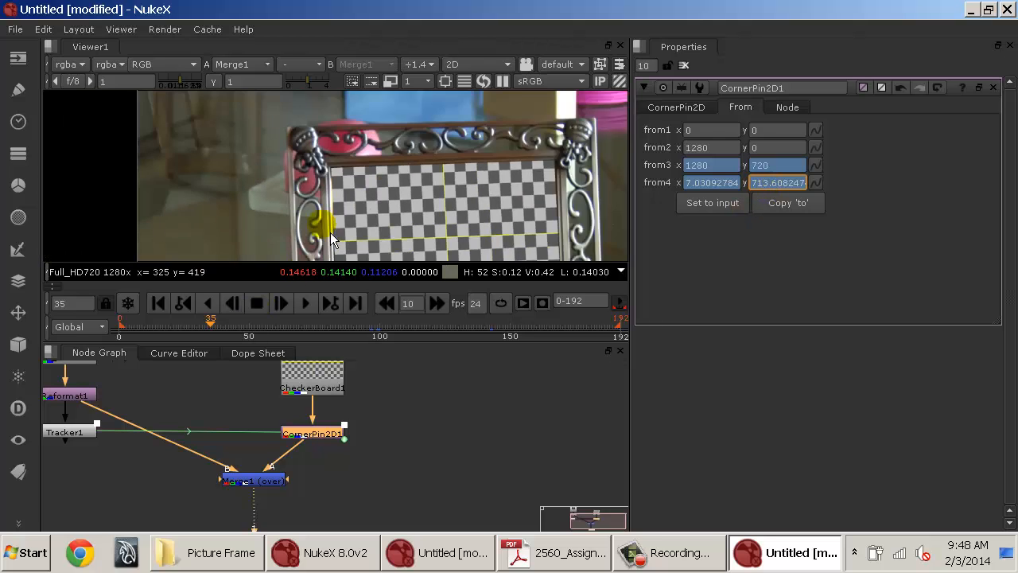
{"action": "scroll", "coordinate": [310, 152], "scroll_direction": "up", "scroll_amount": 4}
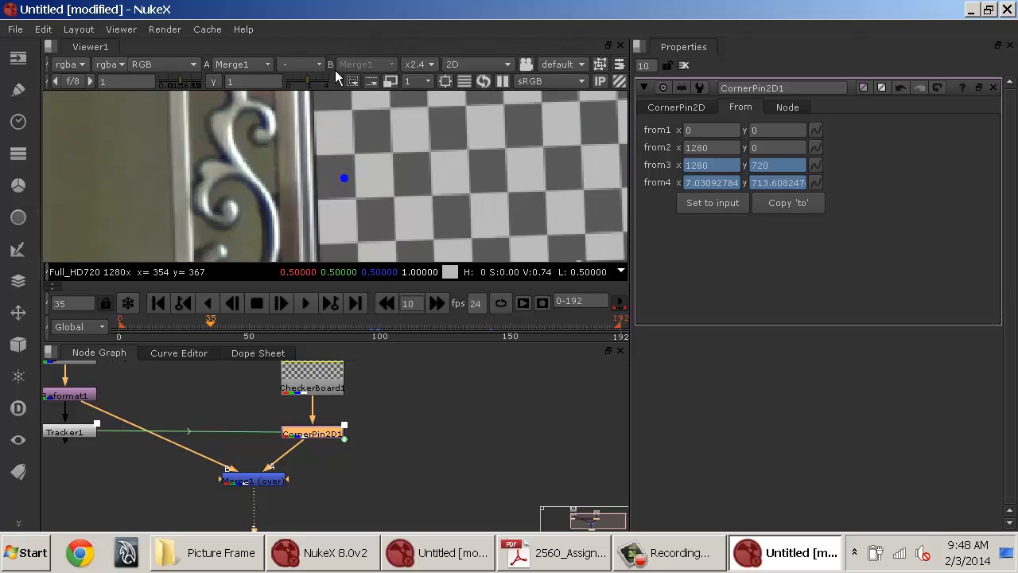
{"action": "scroll", "coordinate": [328, 160], "scroll_direction": "up", "scroll_amount": 2}
{"action": "left_click_drag", "start_coordinate": [306, 132], "coordinate": [330, 240]}
At frame 108, set a keyframe on CornerPin2D1's from1 corner.
{"action": "left_click", "coordinate": [710, 129]}
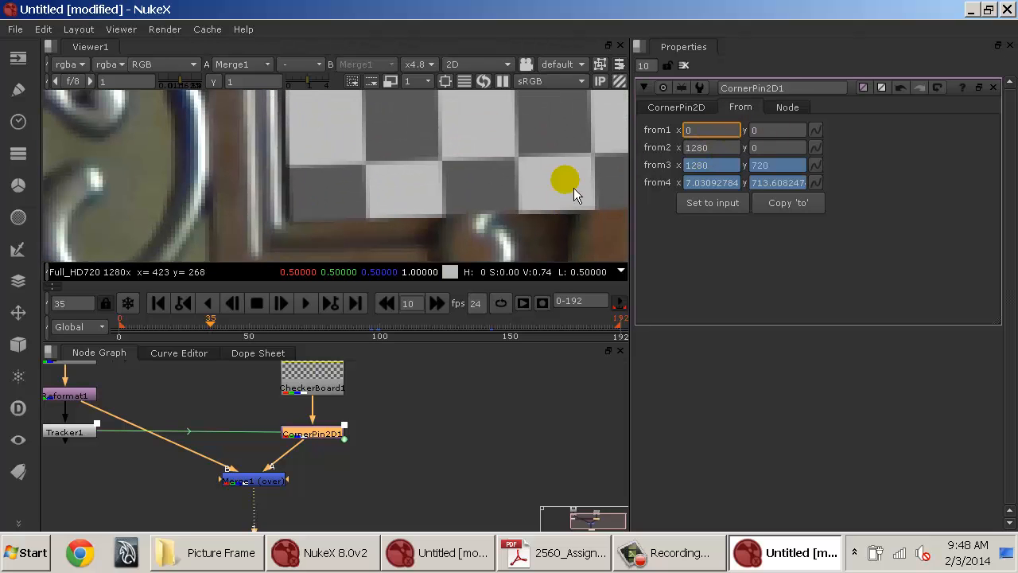
{"action": "left_click_drag", "start_coordinate": [238, 334], "coordinate": [413, 334]}
{"action": "scroll", "coordinate": [384, 214], "scroll_direction": "down", "scroll_amount": 2}
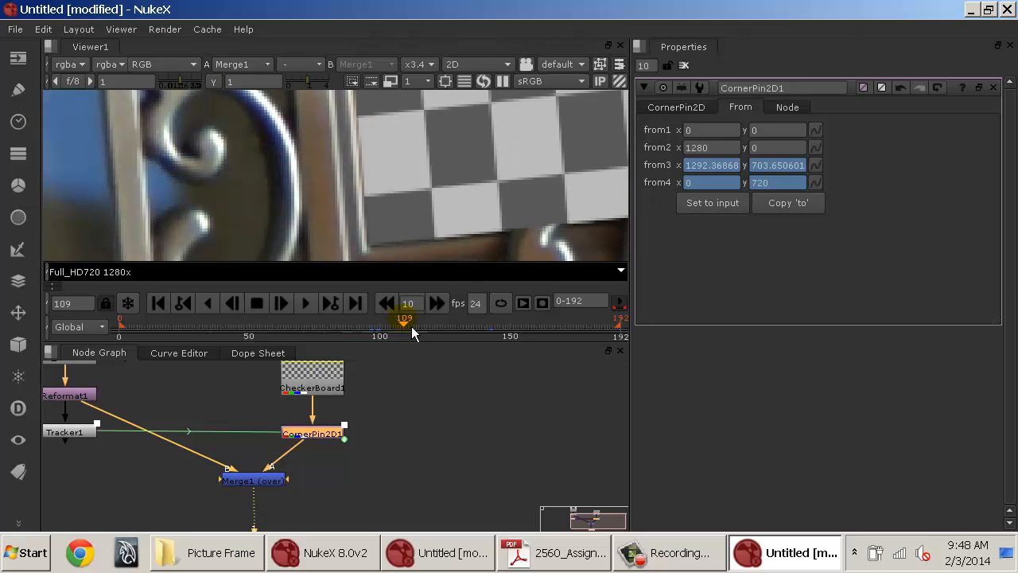
{"action": "left_click", "coordinate": [700, 130]}
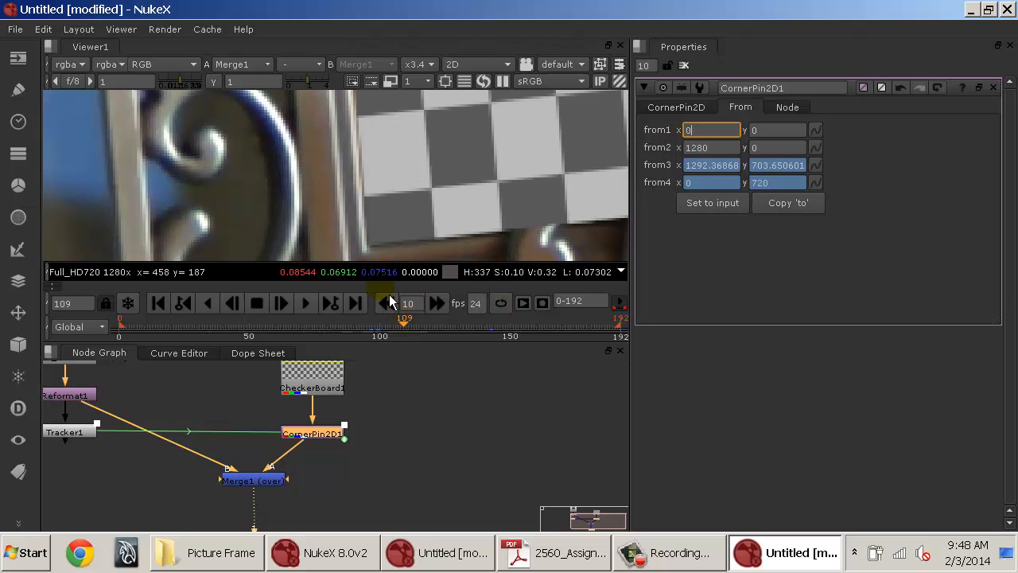
{"action": "left_click", "coordinate": [391, 249]}
{"action": "key", "text": "Left"}
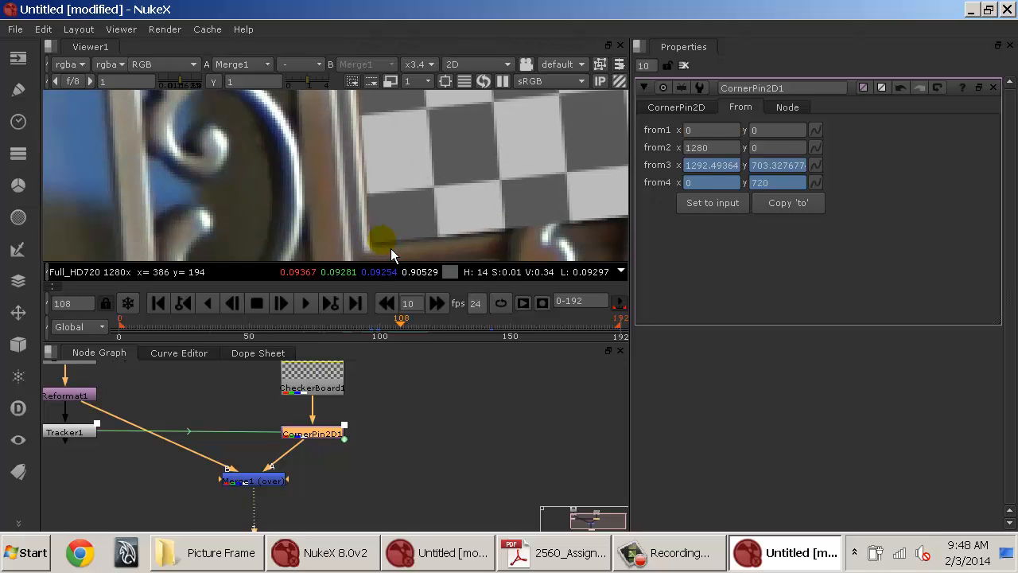
{"action": "left_click", "coordinate": [824, 130]}
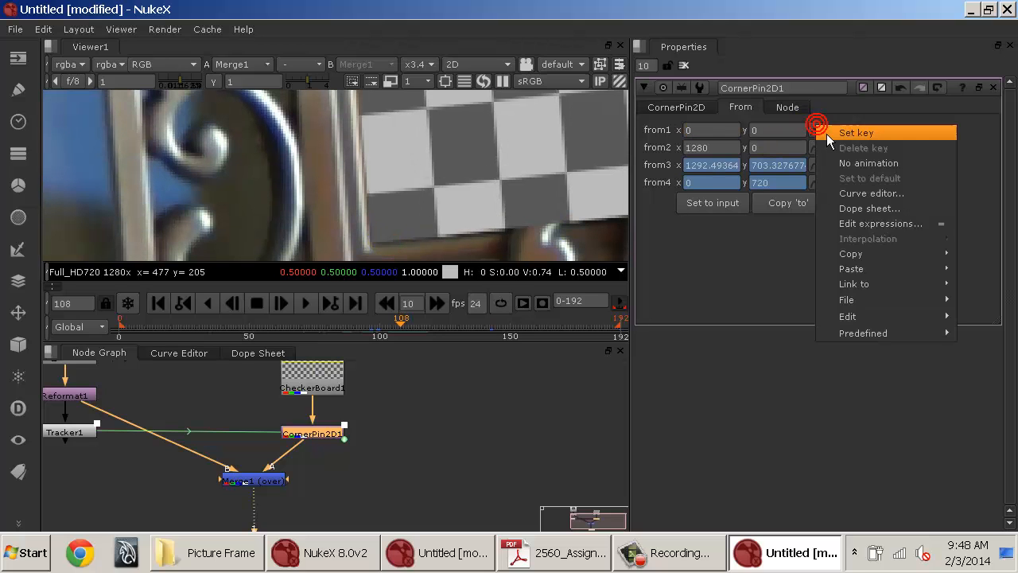
{"action": "left_click", "coordinate": [836, 135]}
At frame 105, set from1's x value to 9.
{"action": "key", "text": "Left"}
{"action": "key", "text": "Left"}
{"action": "key", "text": "Left"}
{"action": "key", "text": "Left"}
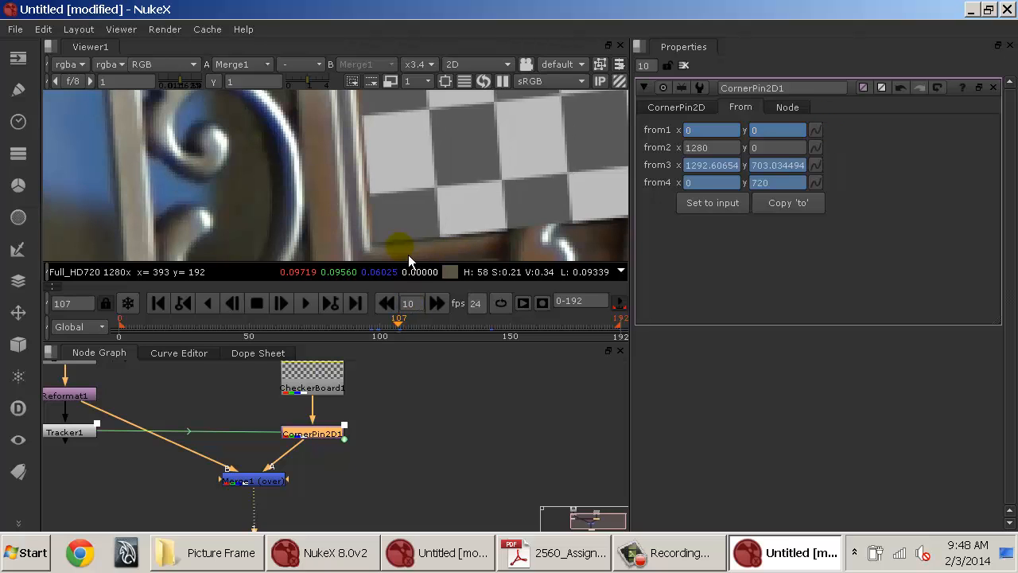
{"action": "key", "text": "Right"}
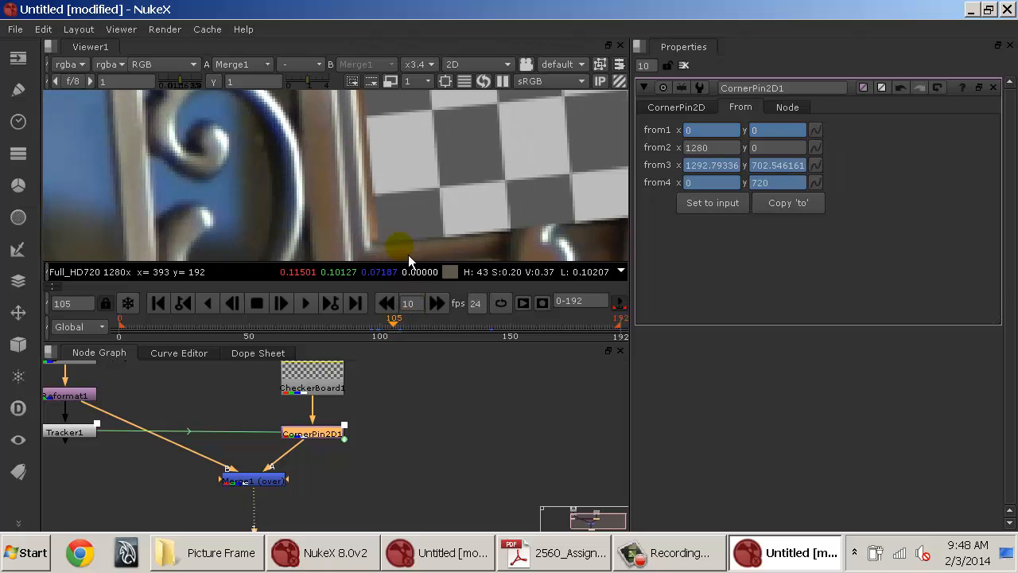
{"action": "left_click", "coordinate": [694, 131]}
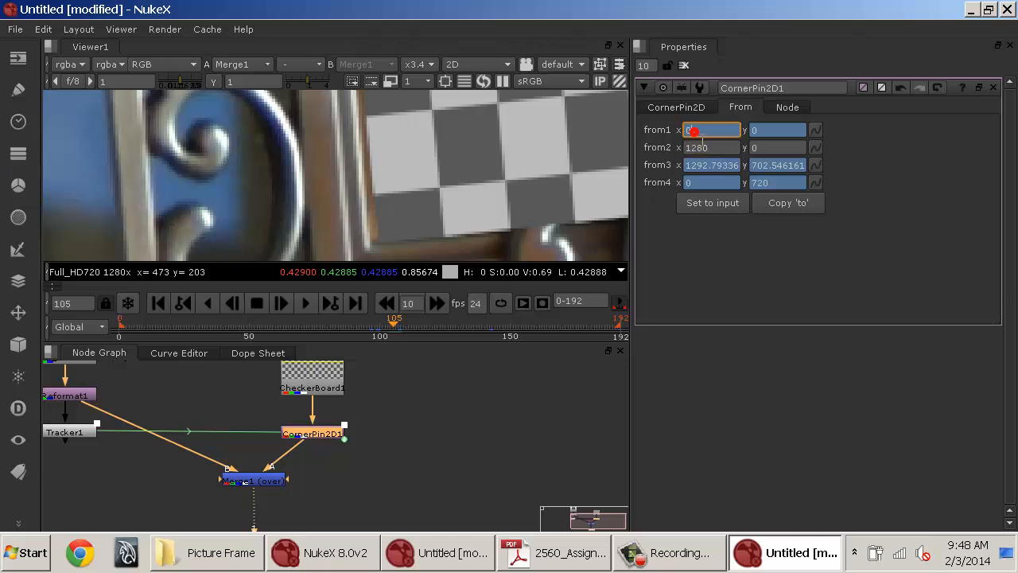
{"action": "type", "text": "7"}
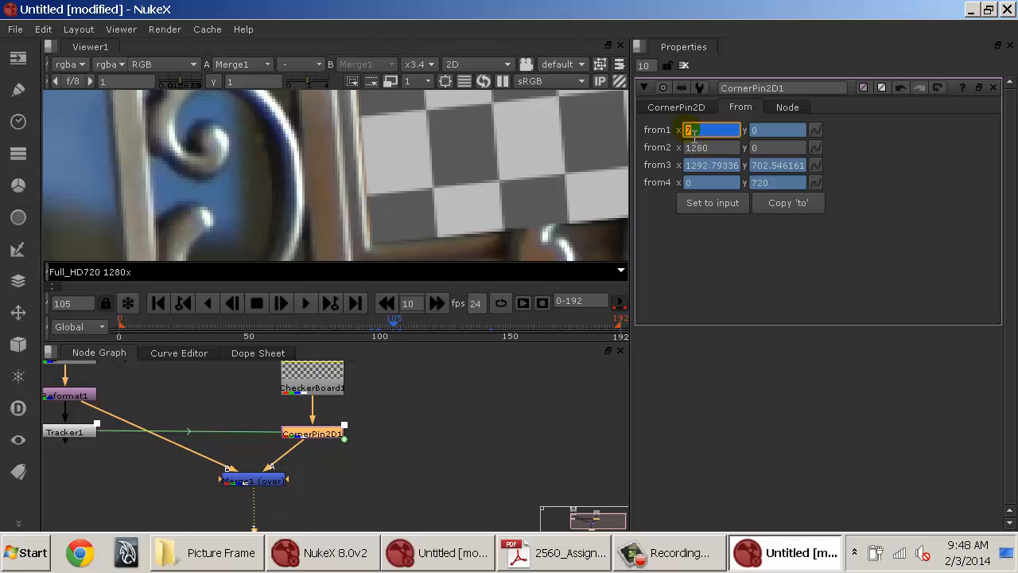
{"action": "key", "text": "Up"}
{"action": "key", "text": "Up"}
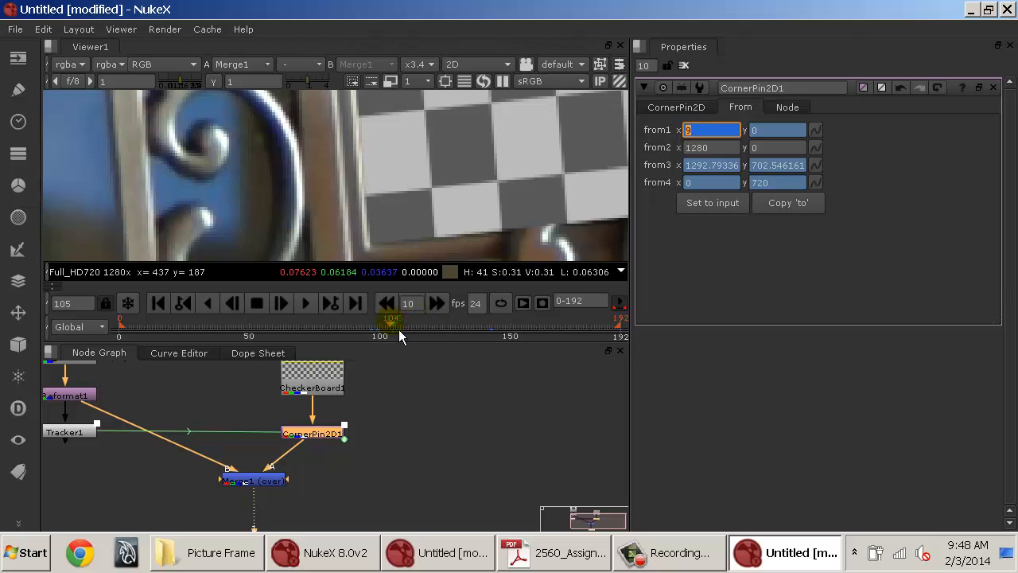
Scrub through the earlier frames and zoom in to check the checkerboard's lower-left corner against the frame.
{"action": "left_click_drag", "start_coordinate": [397, 329], "coordinate": [234, 337]}
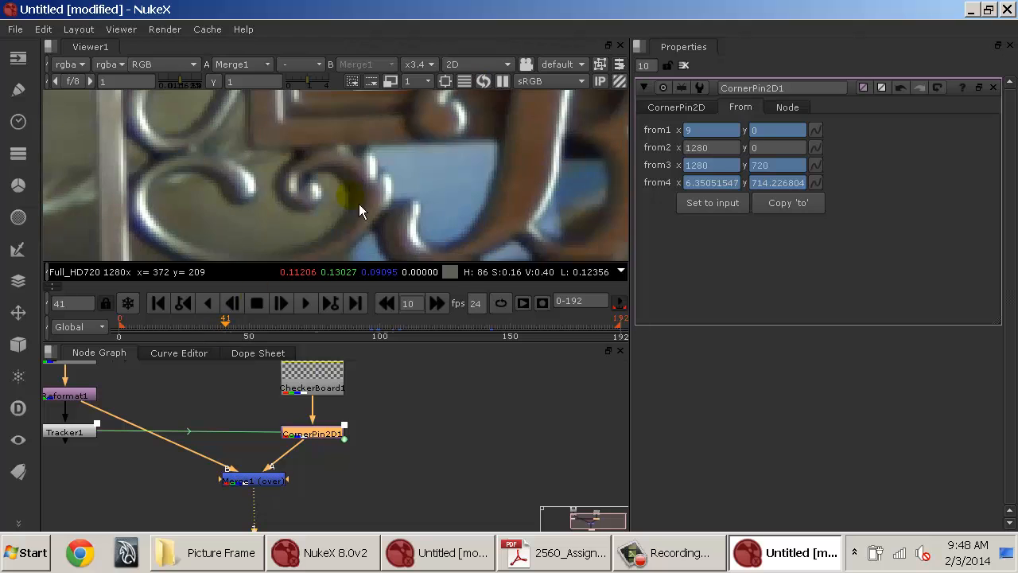
{"action": "left_click_drag", "start_coordinate": [403, 152], "coordinate": [360, 253]}
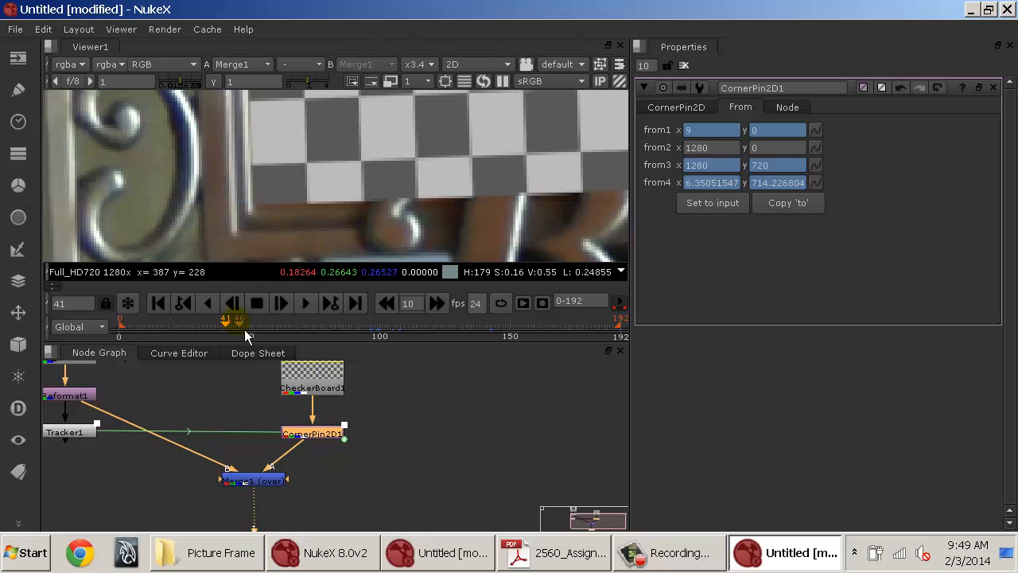
{"action": "left_click_drag", "start_coordinate": [238, 328], "coordinate": [280, 324]}
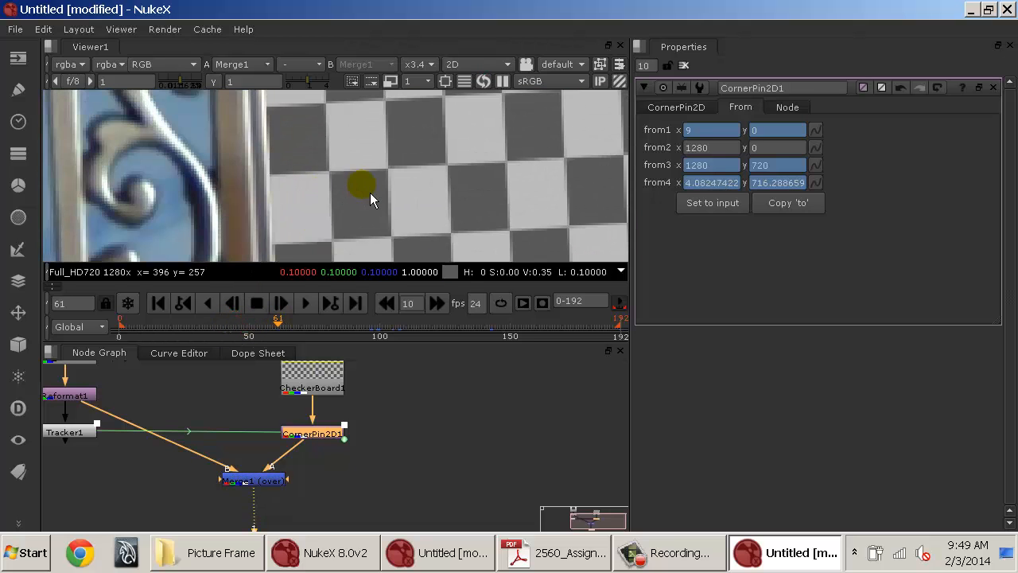
{"action": "left_click_drag", "start_coordinate": [370, 192], "coordinate": [374, 91]}
{"action": "key", "text": "Right"}
{"action": "key", "text": "Right"}
{"action": "key", "text": "Right"}
{"action": "key", "text": "Right"}
{"action": "key", "text": "Right"}
{"action": "key", "text": "Right"}
{"action": "key", "text": "Right"}
{"action": "key", "text": "Right"}
{"action": "key", "text": "Right"}
{"action": "key", "text": "Right"}
{"action": "key", "text": "Right"}
{"action": "key", "text": "Right"}
{"action": "key", "text": "Right"}
{"action": "key", "text": "Right"}
{"action": "key", "text": "Right"}
{"action": "key", "text": "Right"}
{"action": "key", "text": "Right"}
{"action": "key", "text": "Right"}
{"action": "key", "text": "Right"}
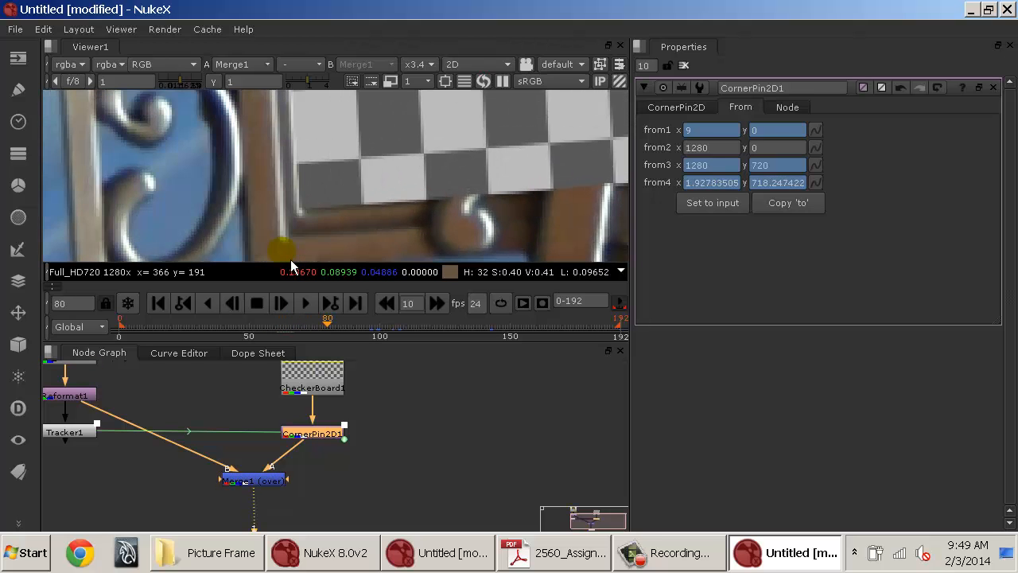
{"action": "key", "text": "Left"}
{"action": "key", "text": "Left"}
{"action": "key", "text": "Left"}
{"action": "key", "text": "Left"}
{"action": "key", "text": "Left"}
{"action": "key", "text": "Left"}
{"action": "key", "text": "Left"}
{"action": "key", "text": "Left"}
{"action": "key", "text": "Left"}
{"action": "key", "text": "Left"}
{"action": "key", "text": "Left"}
{"action": "key", "text": "Left"}
{"action": "key", "text": "Left"}
{"action": "key", "text": "Left"}
{"action": "key", "text": "Left"}
{"action": "key", "text": "Left"}
{"action": "key", "text": "Left"}
{"action": "key", "text": "Left"}
{"action": "key", "text": "Left"}
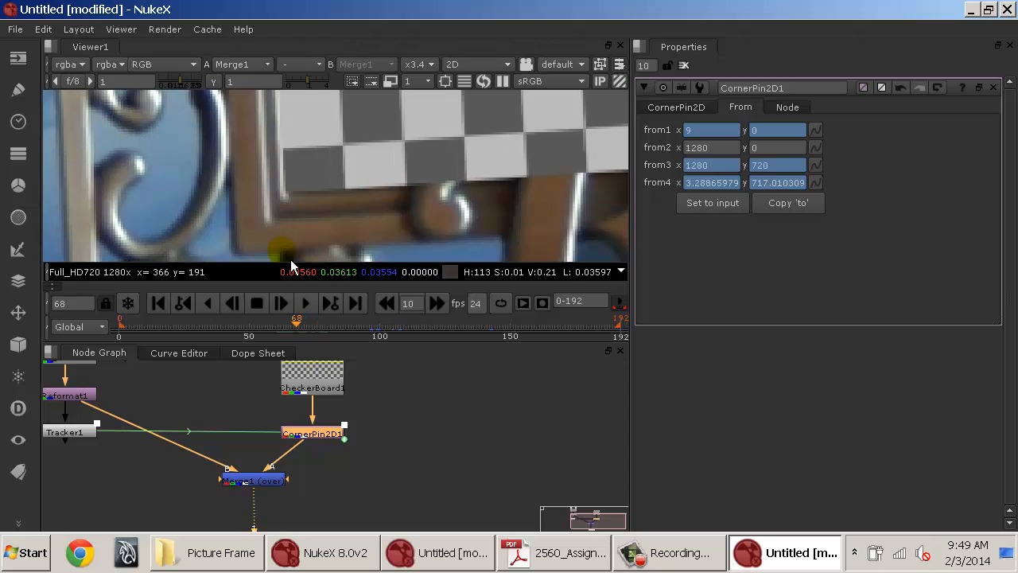
{"action": "key", "text": "Left"}
{"action": "key", "text": "Left"}
{"action": "key", "text": "Left"}
{"action": "key", "text": "Left"}
{"action": "key", "text": "Left"}
{"action": "key", "text": "Left"}
{"action": "key", "text": "Left"}
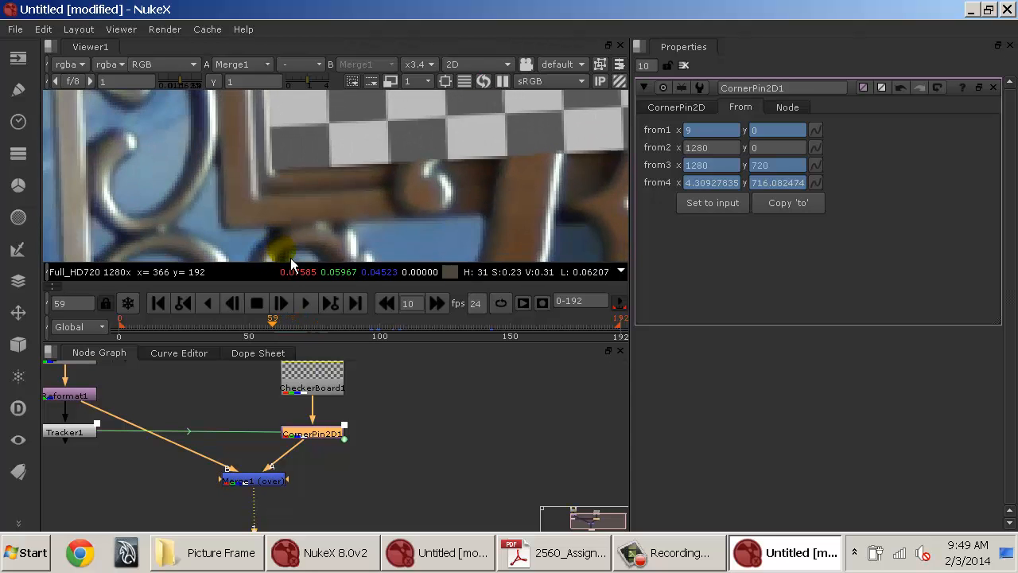
{"action": "key", "text": "Left"}
{"action": "key", "text": "Left"}
{"action": "key", "text": "Left"}
{"action": "key", "text": "Left"}
{"action": "key", "text": "Left"}
{"action": "key", "text": "Left"}
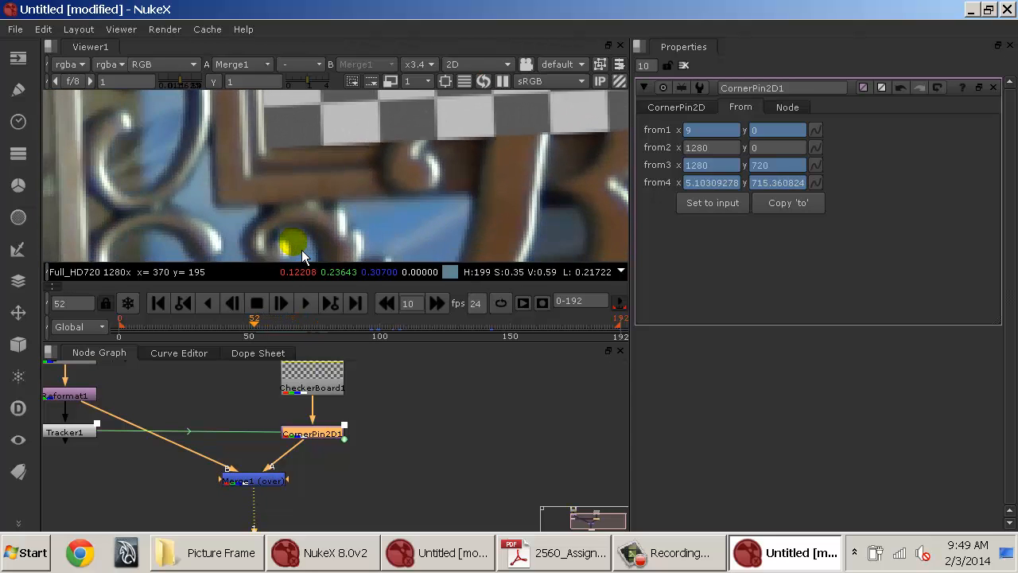
{"action": "key", "text": "Left"}
{"action": "key", "text": "Left"}
{"action": "key", "text": "Left"}
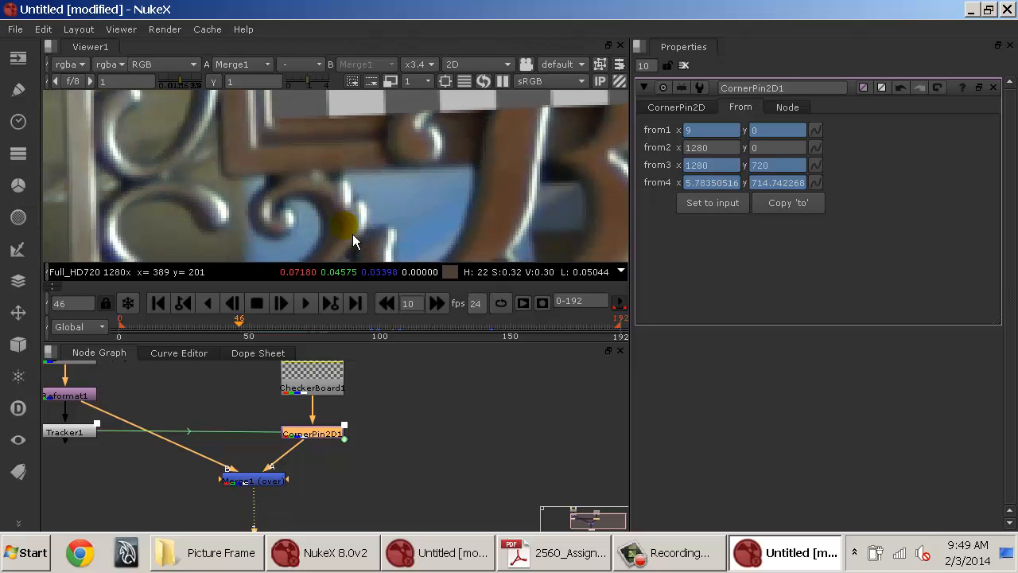
At frame 45, set from1's y value to 5.
{"action": "left_click", "coordinate": [763, 133]}
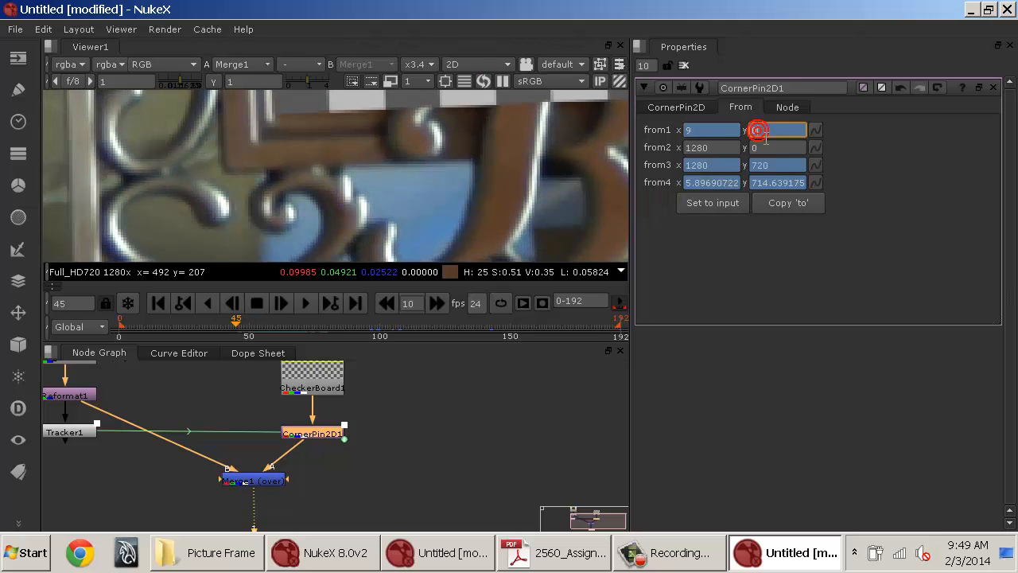
{"action": "key", "text": "Up"}
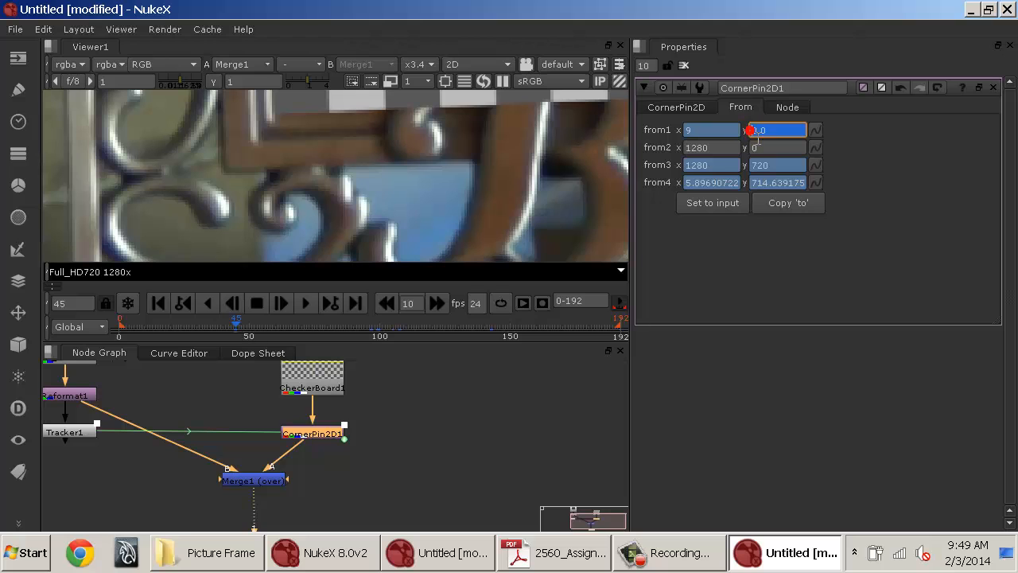
{"action": "key", "text": "Up"}
{"action": "key", "text": "Up"}
{"action": "key", "text": "Up"}
{"action": "key", "text": "Up"}
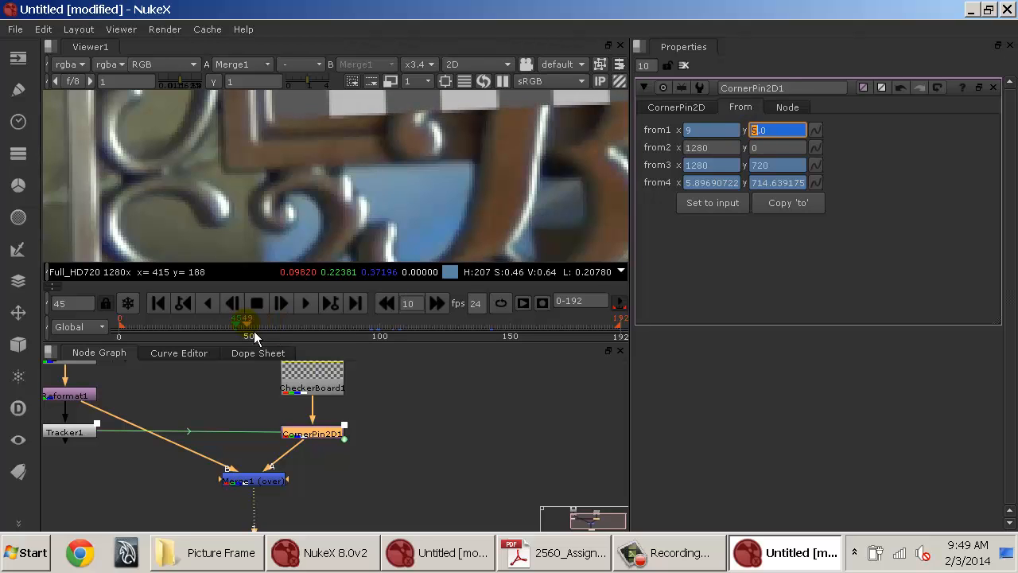
Zoom out and pan around the viewer to review the checkerboard within the whole frame at frame 31.
{"action": "left_click", "coordinate": [206, 331]}
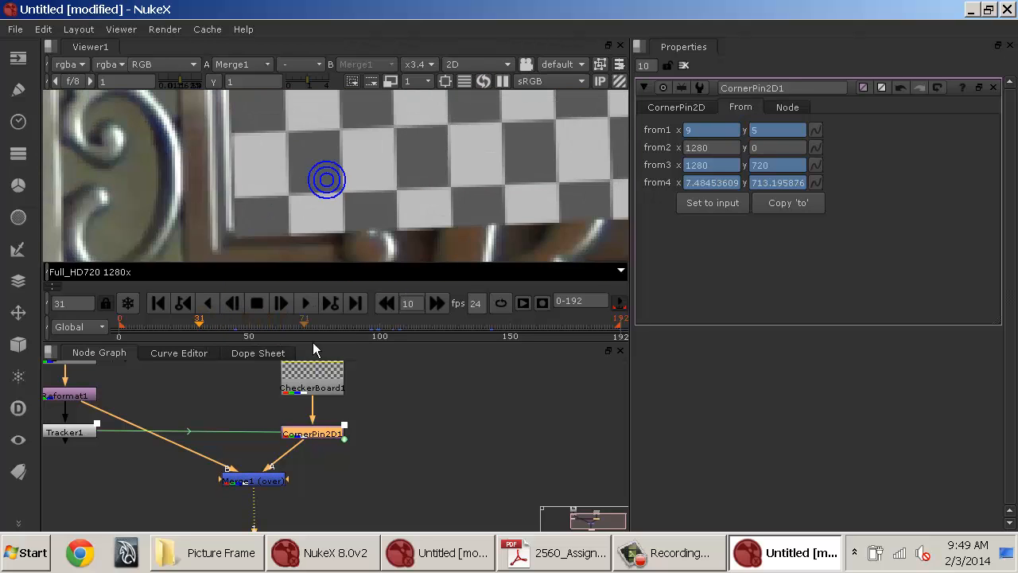
{"action": "scroll", "coordinate": [335, 239], "scroll_direction": "down", "scroll_amount": 5}
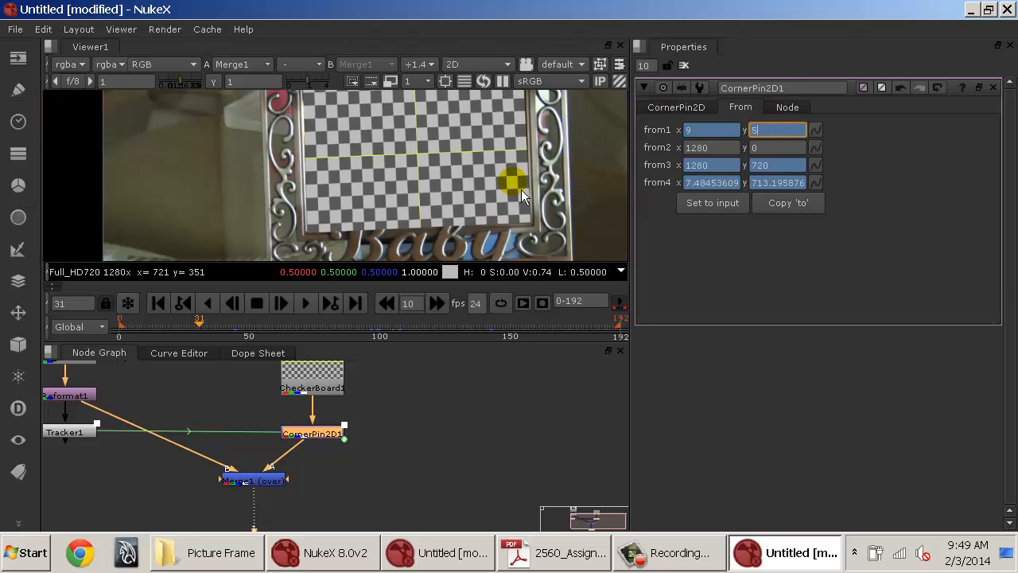
{"action": "scroll", "coordinate": [521, 189], "scroll_direction": "down", "scroll_amount": 4}
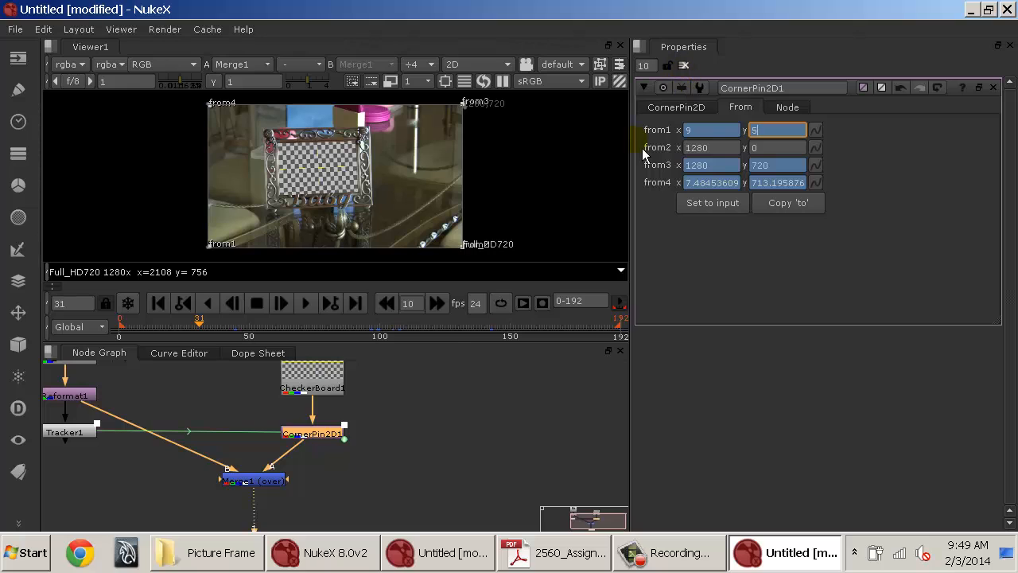
{"action": "left_click", "coordinate": [393, 412]}
{"action": "left_click_drag", "start_coordinate": [167, 471], "coordinate": [346, 477]}
{"action": "left_click", "coordinate": [266, 437]}
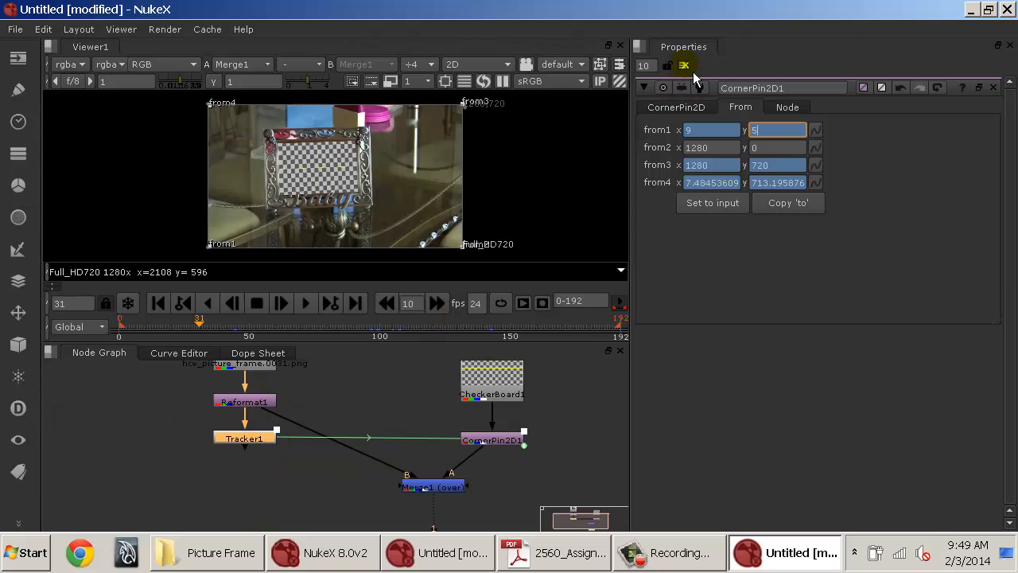
{"action": "left_click", "coordinate": [683, 65]}
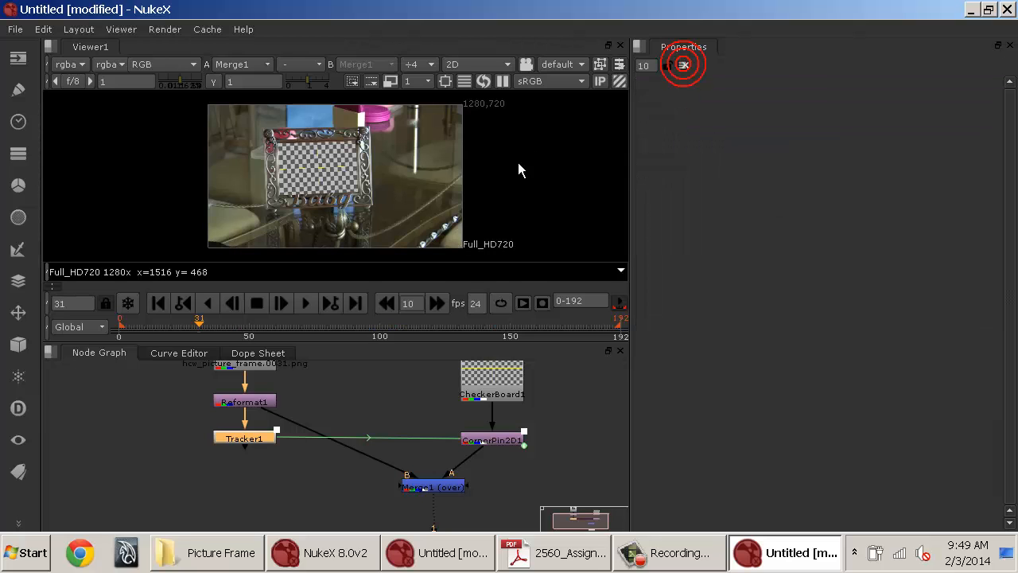
{"action": "scroll", "coordinate": [504, 152], "scroll_direction": "up", "scroll_amount": 5}
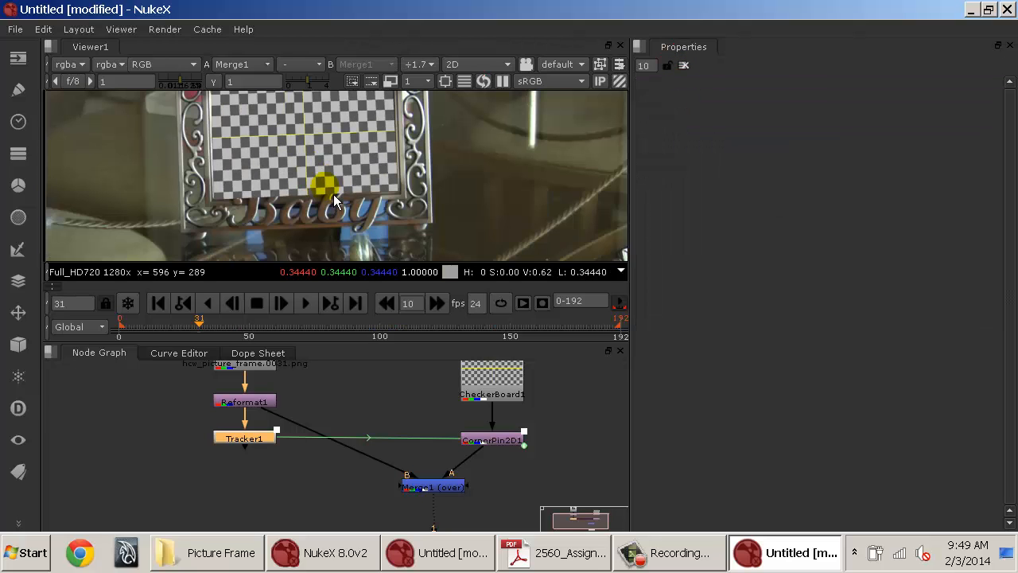
{"action": "left_click_drag", "start_coordinate": [460, 165], "coordinate": [443, 136]}
{"action": "left_click_drag", "start_coordinate": [444, 136], "coordinate": [525, 300]}
{"action": "left_click_drag", "start_coordinate": [508, 168], "coordinate": [507, 256]}
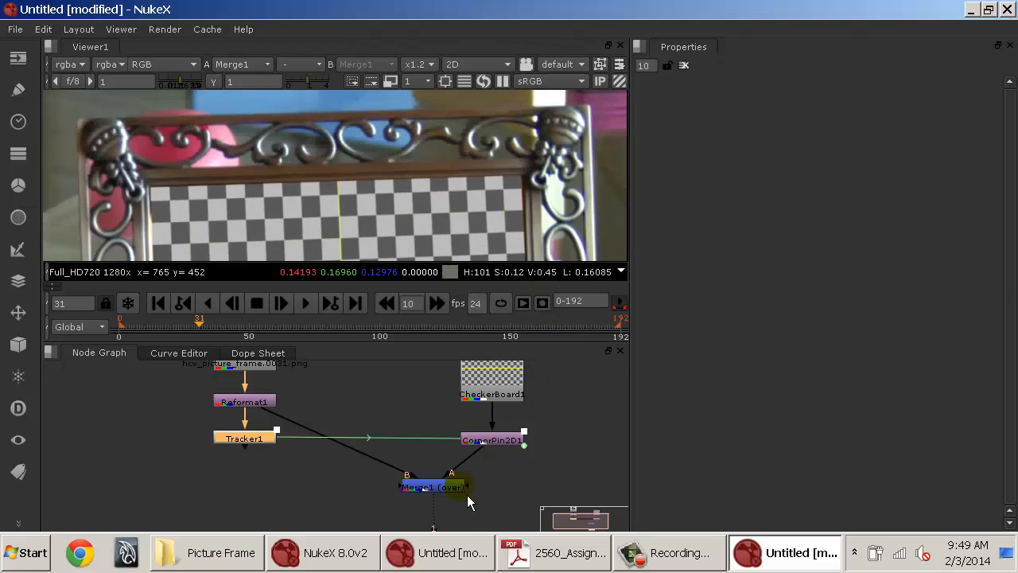
{"action": "left_click_drag", "start_coordinate": [402, 217], "coordinate": [428, 95]}
{"action": "left_click_drag", "start_coordinate": [379, 252], "coordinate": [362, 126]}
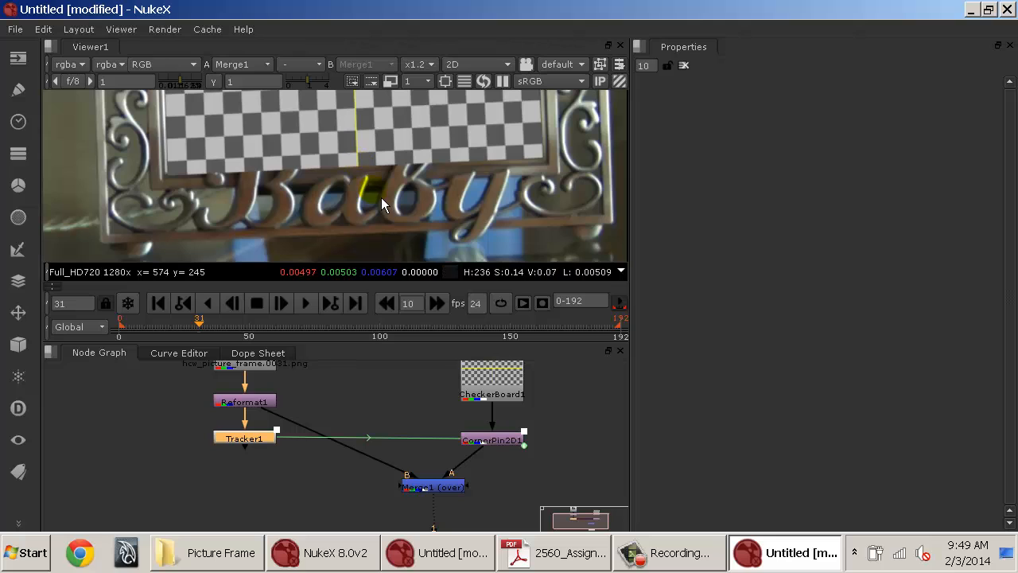
Open Merge1's properties and lower its mix to 0.53.
{"action": "double_click", "coordinate": [464, 488]}
{"action": "left_click", "coordinate": [913, 302]}
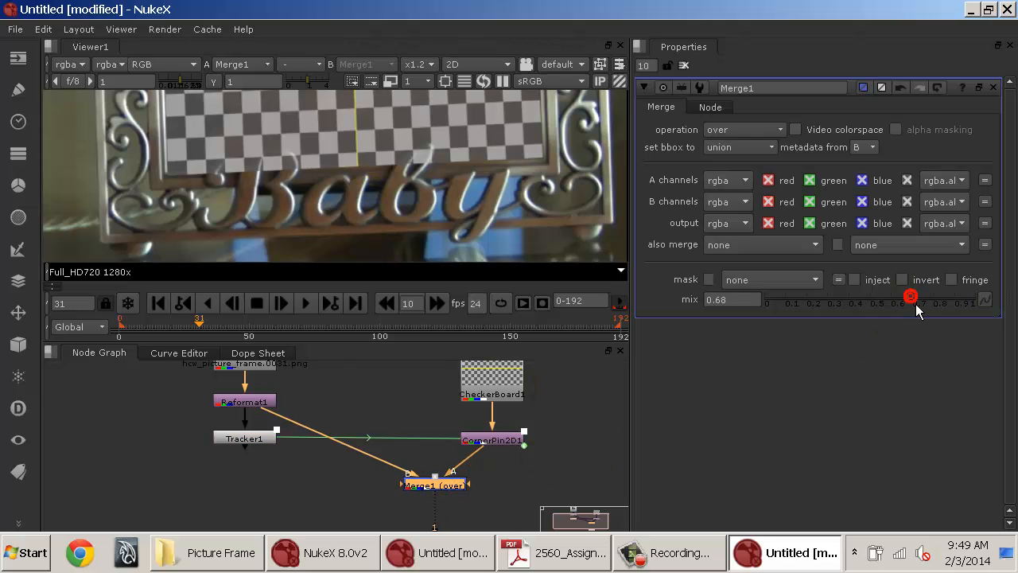
{"action": "left_click_drag", "start_coordinate": [916, 304], "coordinate": [893, 307]}
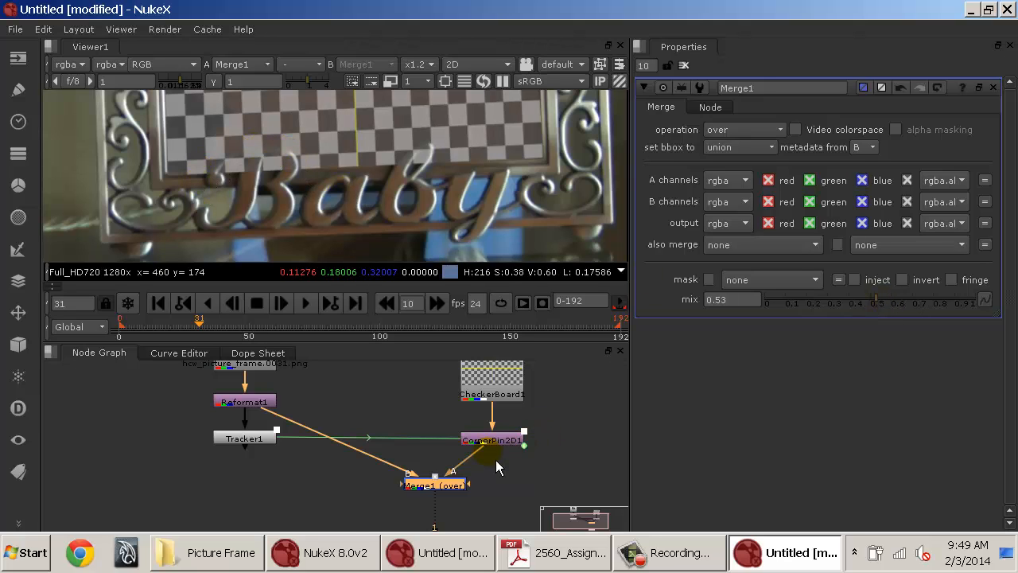
Insert a Roto node between CheckerBoard1 and CornerPin2D1.
{"action": "left_click_drag", "start_coordinate": [496, 460], "coordinate": [401, 486]}
{"action": "left_click_drag", "start_coordinate": [424, 425], "coordinate": [425, 411]}
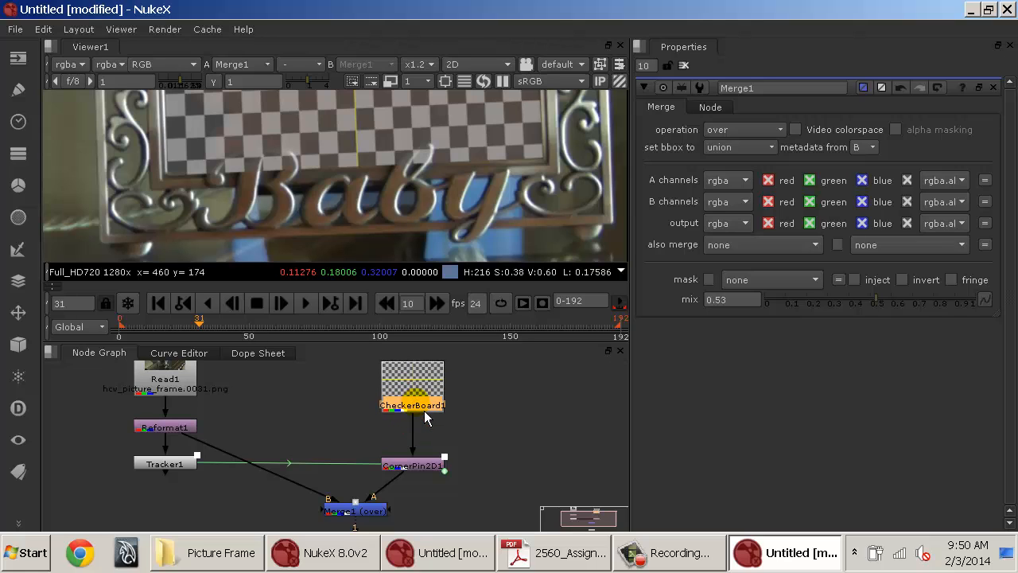
{"action": "key", "text": "o"}
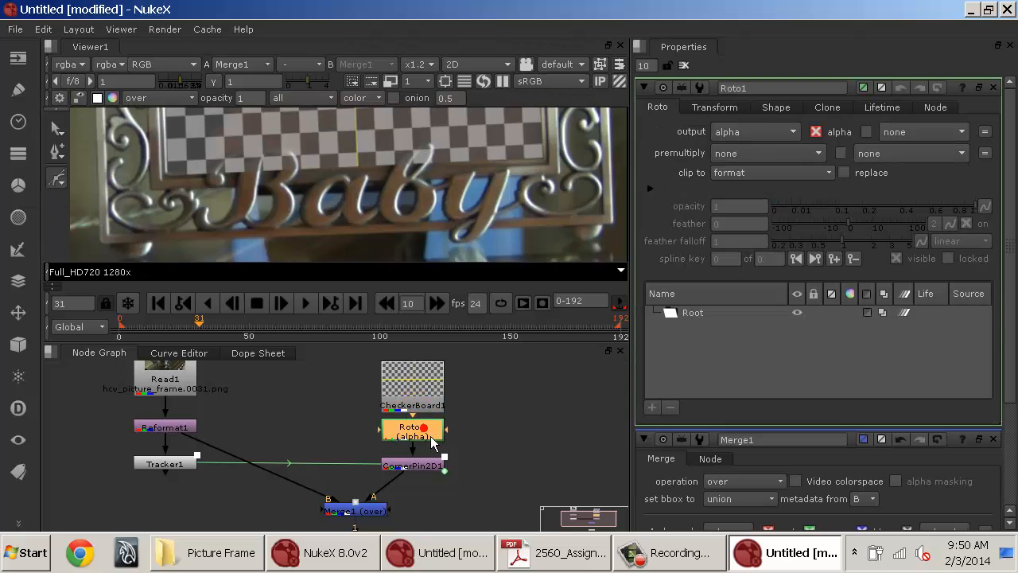
Draw a closed Bezier shape around the top of the letter B where it overlaps the checkerboard.
{"action": "mouse_move", "coordinate": [439, 436]}
{"action": "left_mouse_down"}
{"action": "mouse_move", "coordinate": [377, 451]}
{"action": "mouse_move", "coordinate": [442, 441]}
{"action": "left_mouse_up"}
{"action": "scroll", "coordinate": [214, 156], "scroll_direction": "up", "scroll_amount": 4}
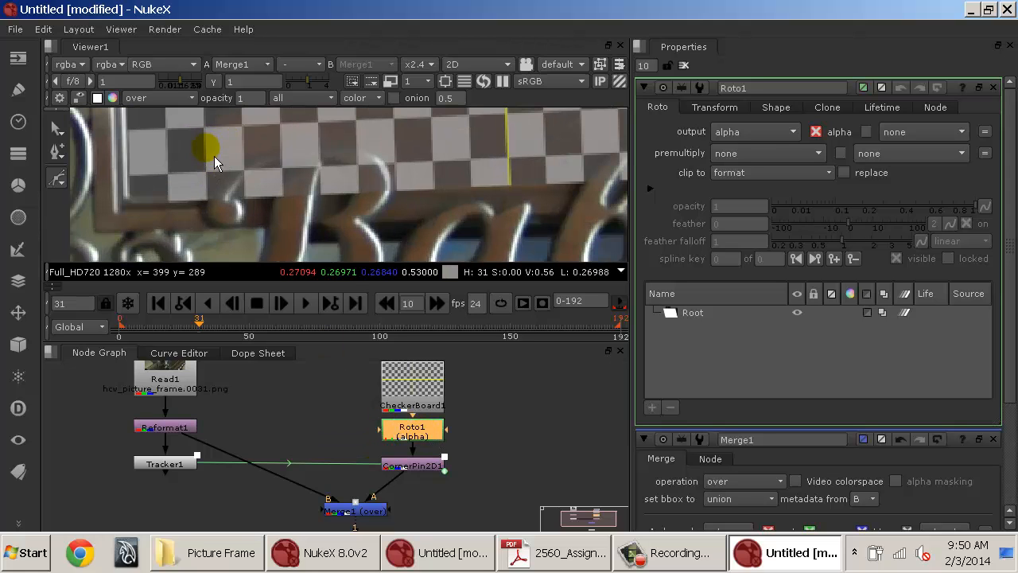
{"action": "left_click", "coordinate": [204, 200]}
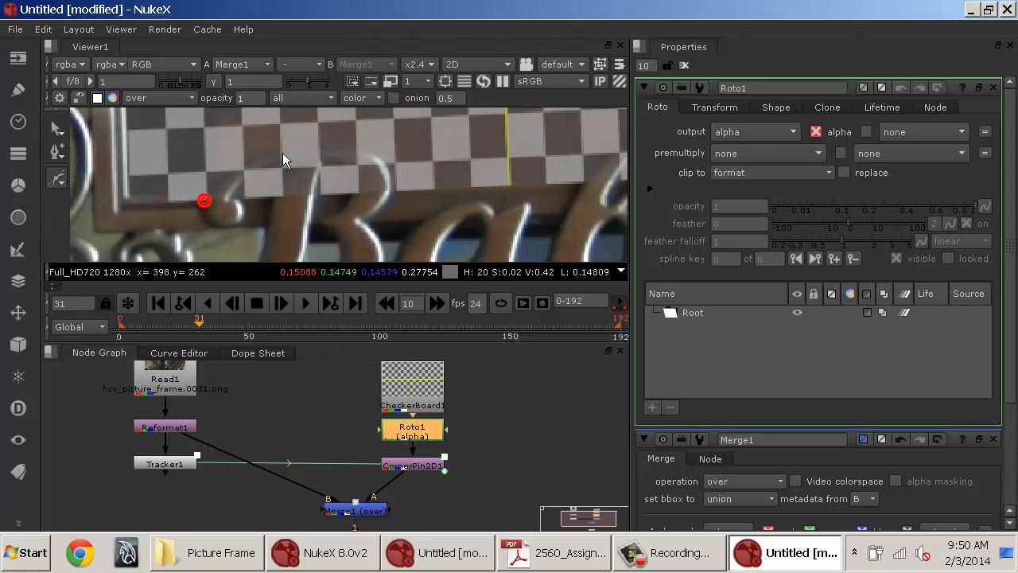
{"action": "left_click_drag", "start_coordinate": [305, 144], "coordinate": [401, 150]}
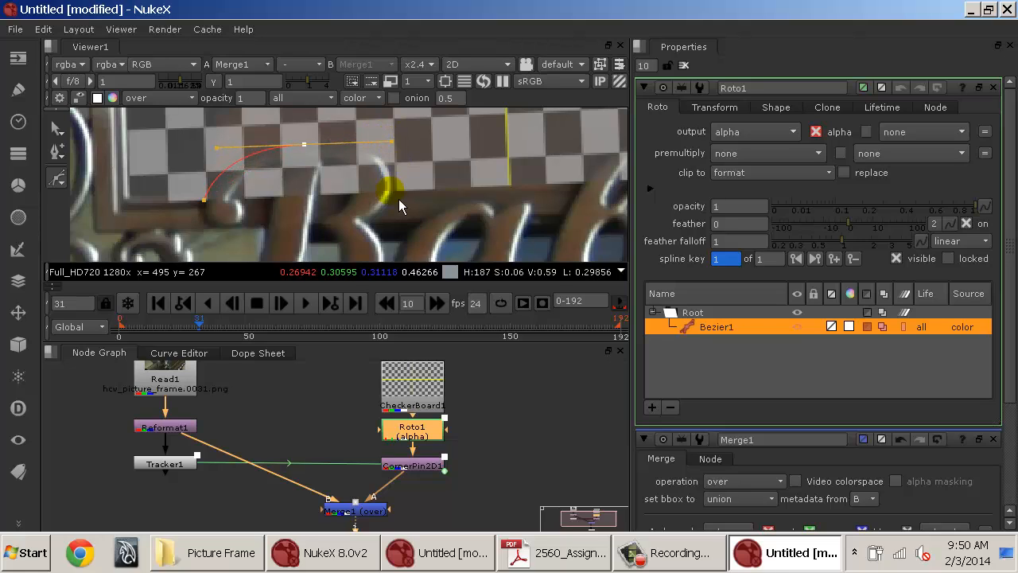
{"action": "mouse_move", "coordinate": [399, 200]}
{"action": "left_mouse_down"}
{"action": "mouse_move", "coordinate": [398, 218]}
{"action": "mouse_move", "coordinate": [361, 236]}
{"action": "left_mouse_up"}
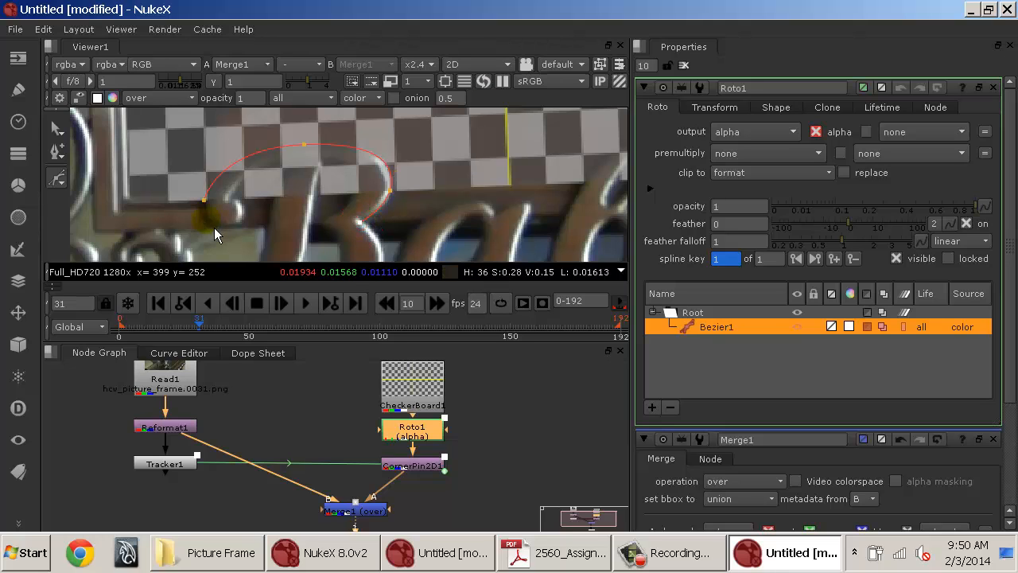
{"action": "mouse_move", "coordinate": [211, 213]}
{"action": "left_mouse_down"}
{"action": "mouse_move", "coordinate": [214, 238]}
{"action": "mouse_move", "coordinate": [212, 230]}
{"action": "left_mouse_up"}
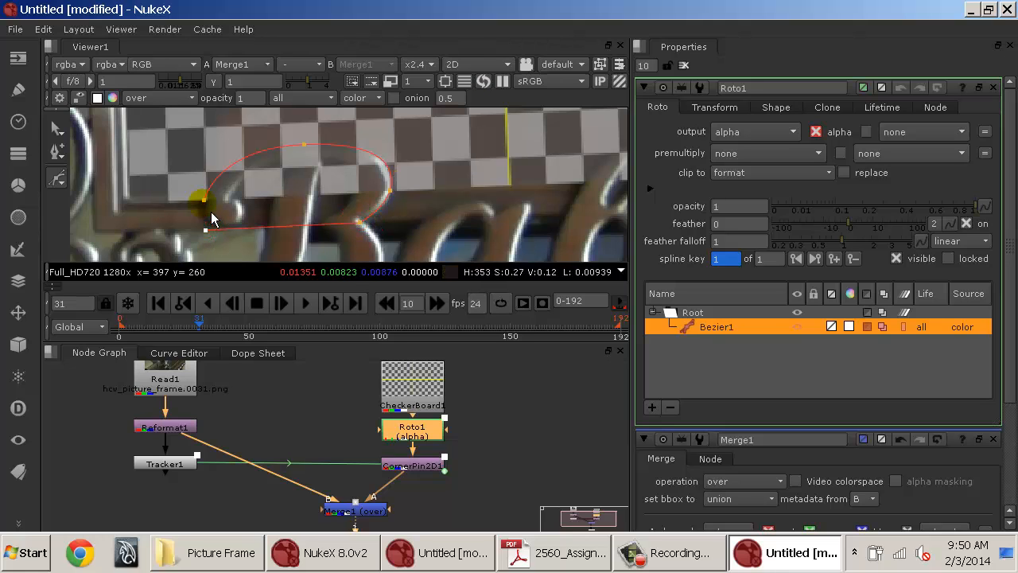
{"action": "left_click", "coordinate": [211, 209]}
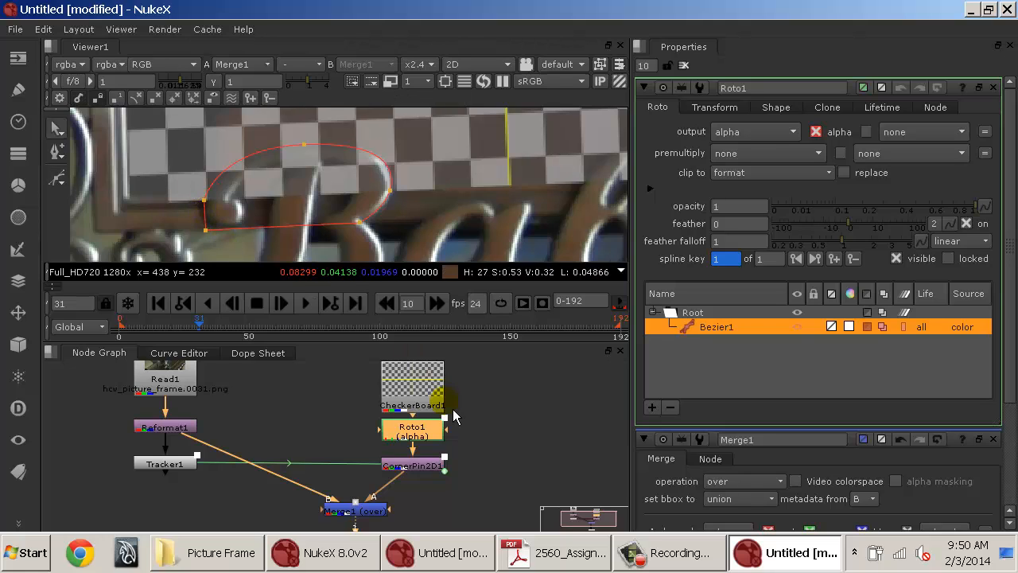
Try Roto1's premultiply options rgba, rgb and alpha in turn to compare the result.
{"action": "left_click_drag", "start_coordinate": [433, 429], "coordinate": [433, 409]}
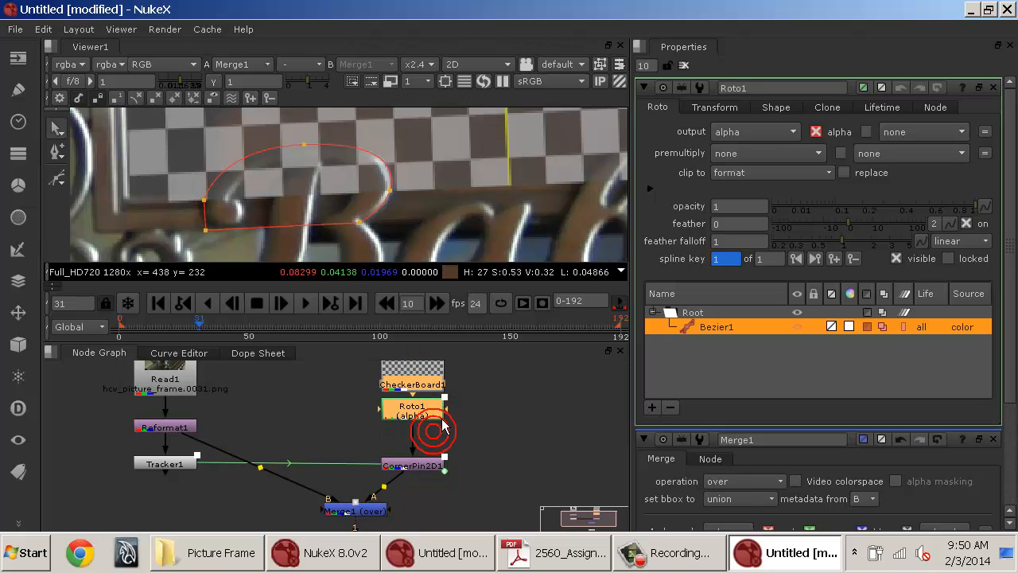
{"action": "left_click", "coordinate": [742, 166]}
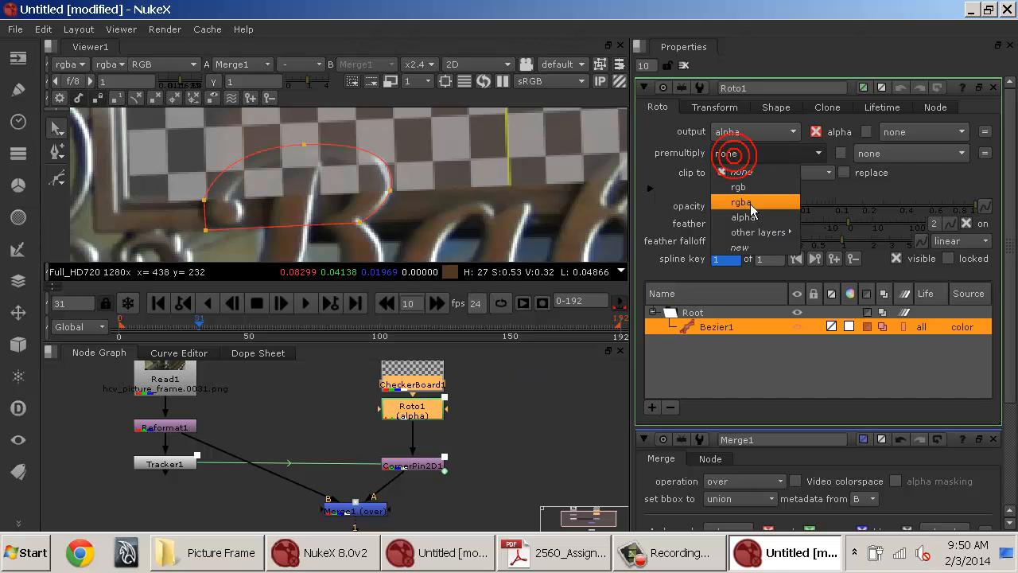
{"action": "left_click", "coordinate": [747, 200]}
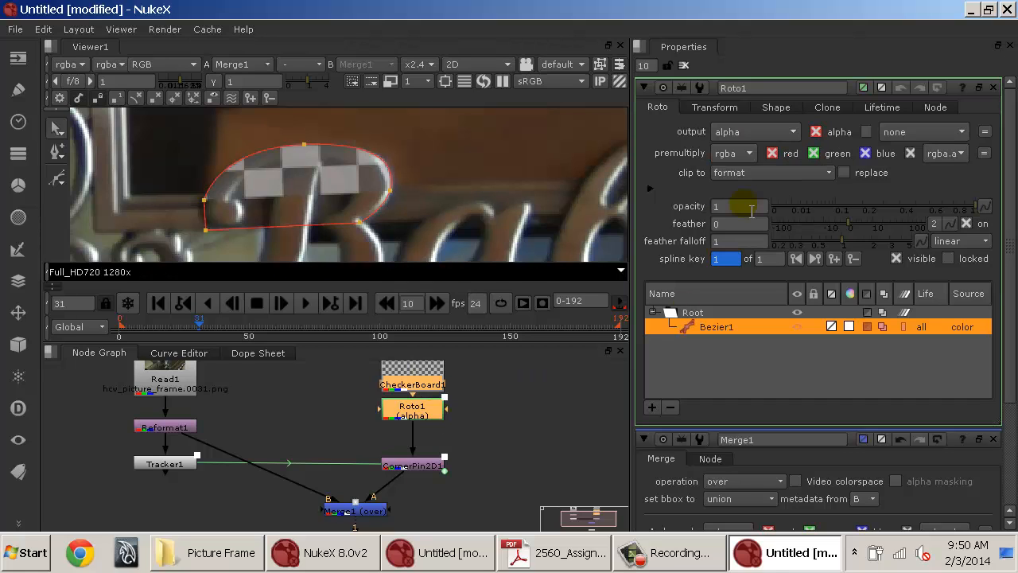
{"action": "left_click", "coordinate": [747, 159]}
{"action": "left_click", "coordinate": [739, 190]}
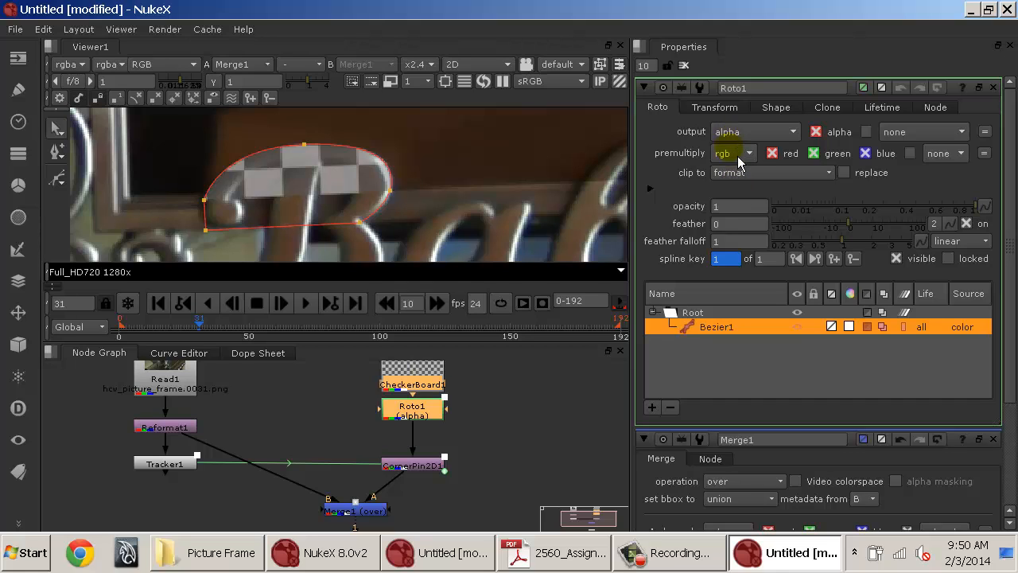
{"action": "left_click", "coordinate": [737, 156]}
{"action": "left_click", "coordinate": [740, 204]}
{"action": "left_click", "coordinate": [750, 161]}
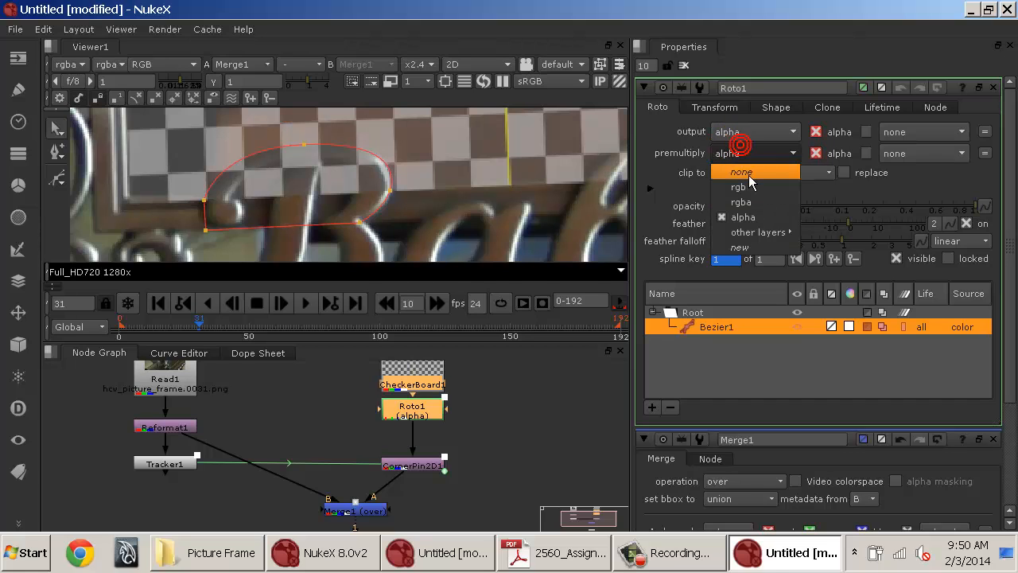
{"action": "left_click", "coordinate": [749, 191]}
{"action": "left_click", "coordinate": [747, 159]}
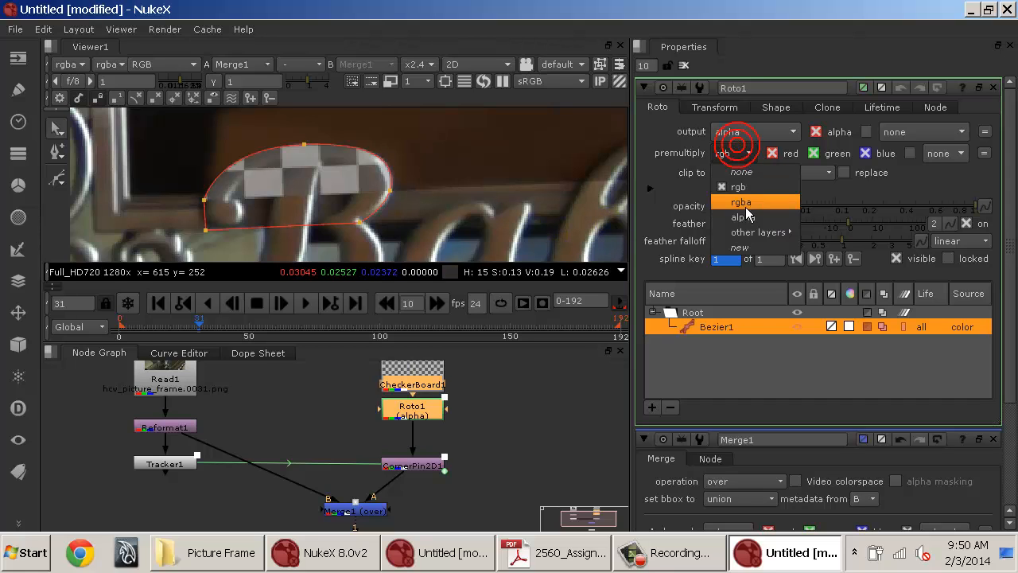
{"action": "left_click", "coordinate": [745, 204]}
{"action": "left_click", "coordinate": [746, 164]}
{"action": "left_click", "coordinate": [745, 186]}
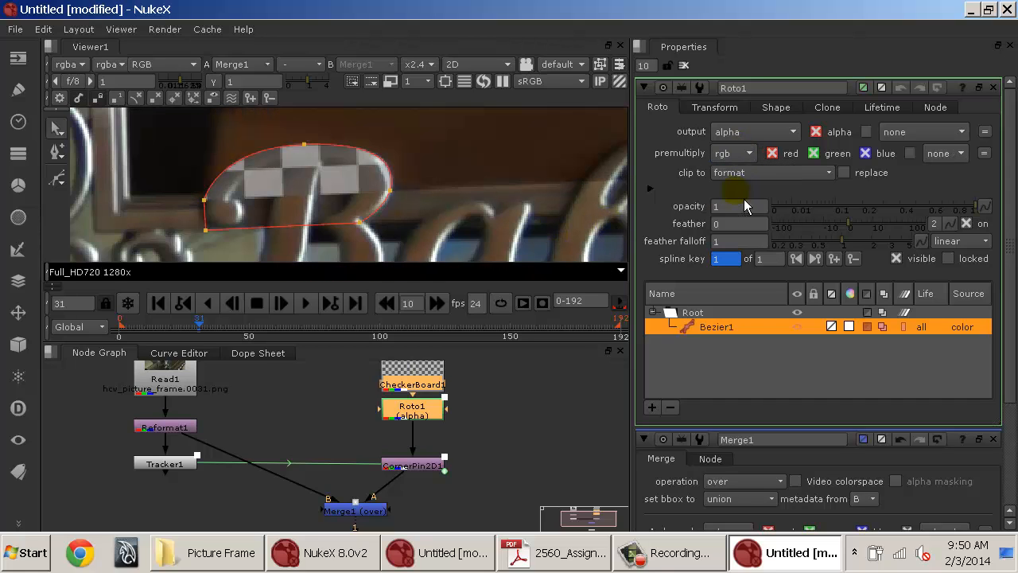
Invert Bezier1's shape and set Roto1's premultiply to rgba.
{"action": "left_click", "coordinate": [874, 331]}
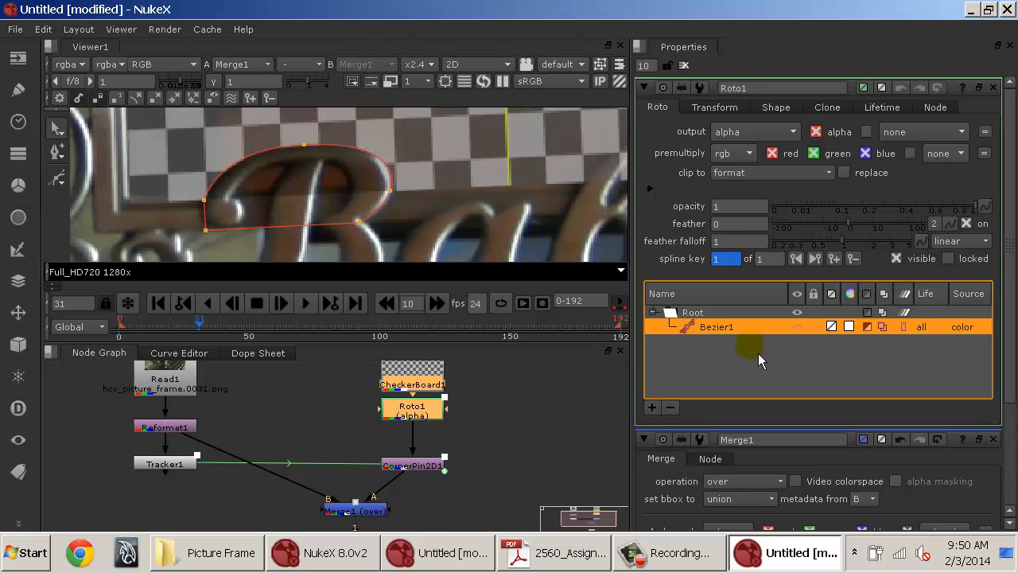
{"action": "left_click", "coordinate": [748, 154]}
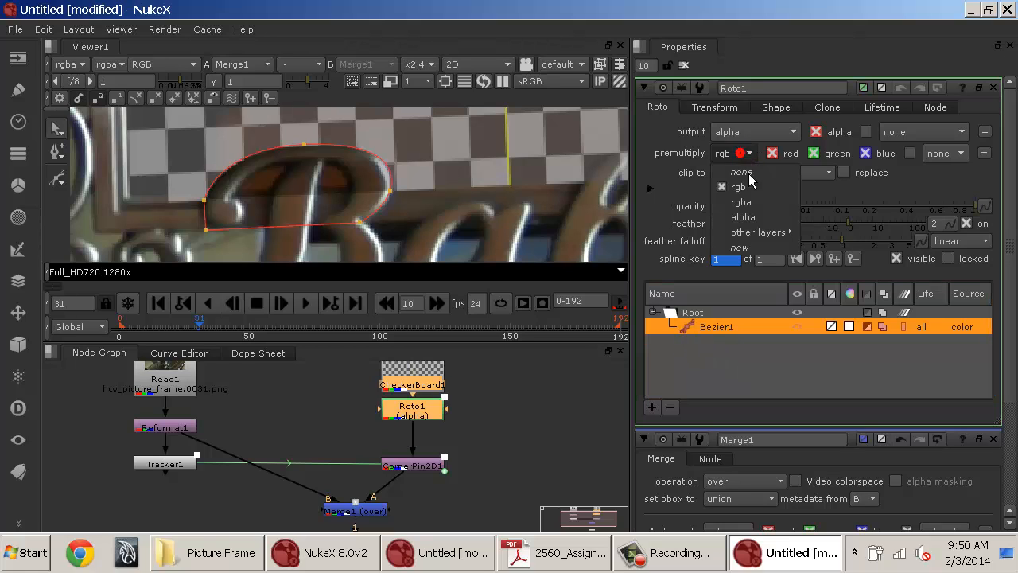
{"action": "left_click", "coordinate": [747, 204]}
{"action": "left_click", "coordinate": [747, 154]}
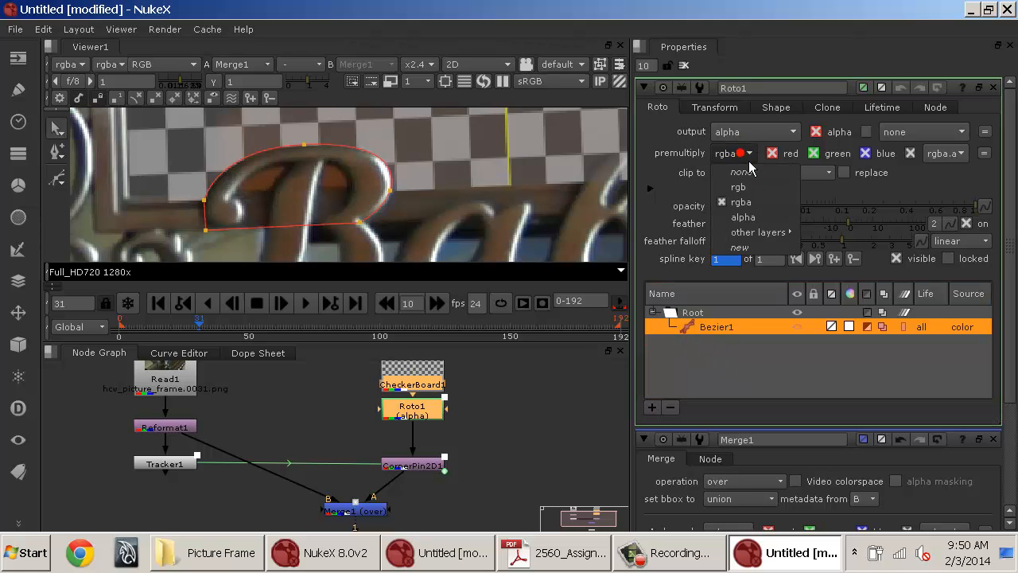
{"action": "left_click", "coordinate": [751, 202]}
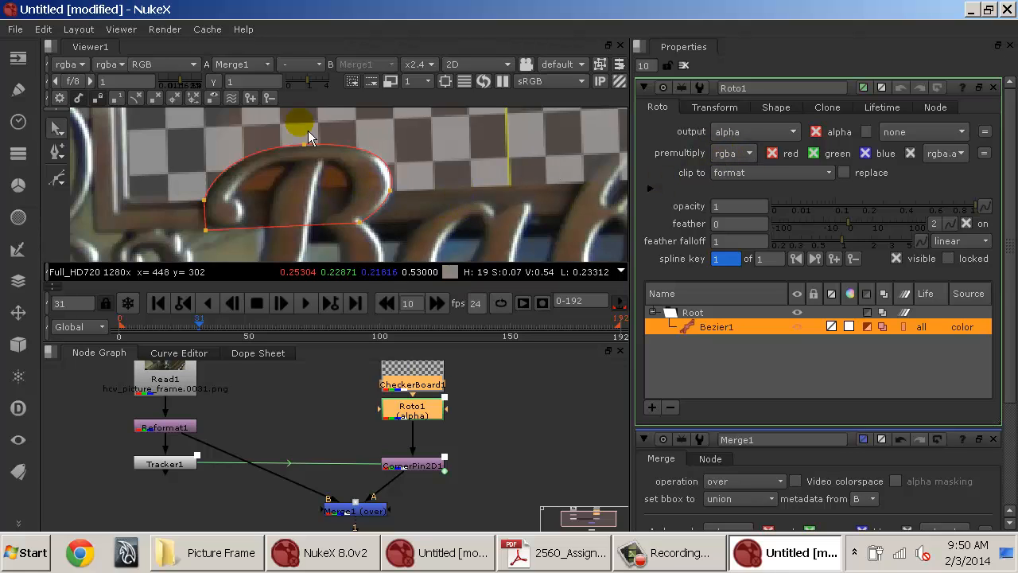
Try premultiplying with a separate Premult node below Roto1 instead of in Roto1, then delete it.
{"action": "left_click", "coordinate": [730, 152]}
{"action": "left_click", "coordinate": [739, 172]}
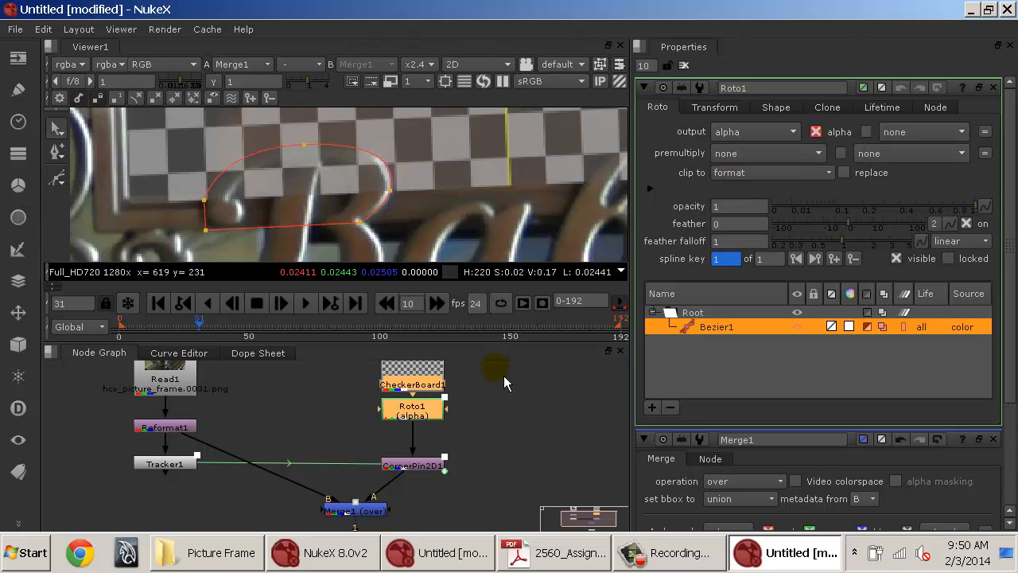
{"action": "left_click", "coordinate": [418, 407]}
{"action": "key", "text": "Tab"}
{"action": "type", "text": "premult"}
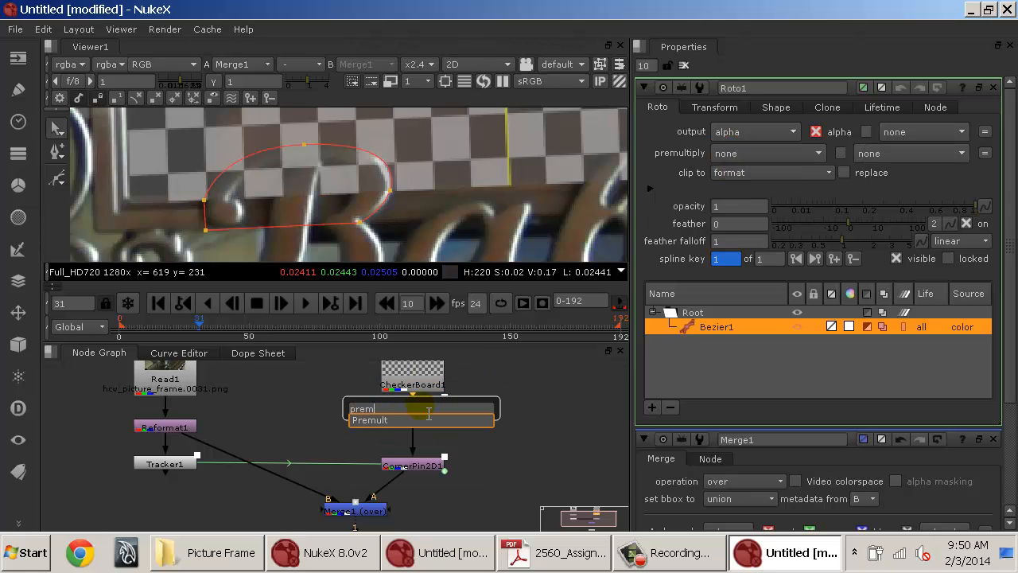
{"action": "key", "text": "Return"}
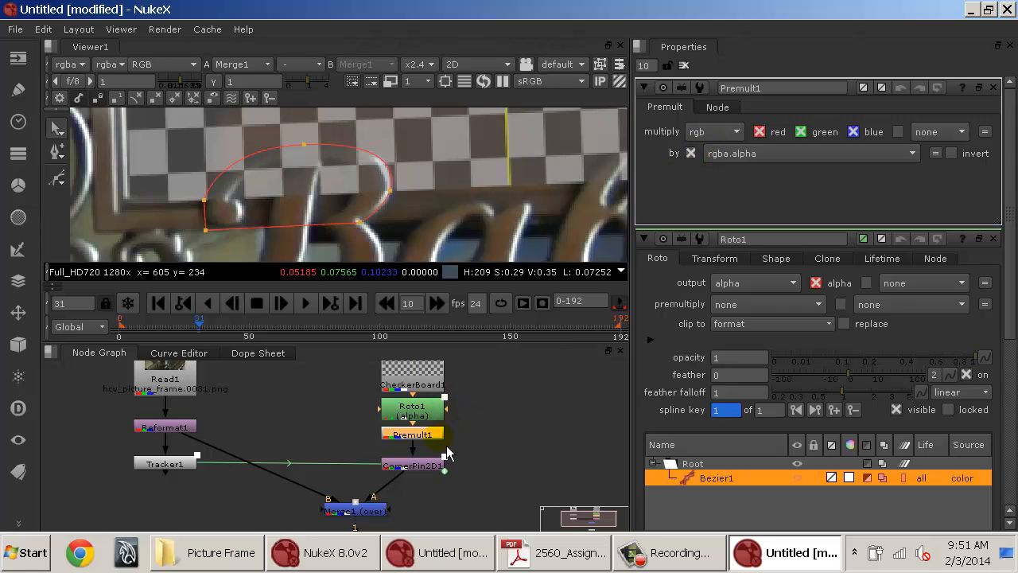
{"action": "left_click", "coordinate": [873, 482]}
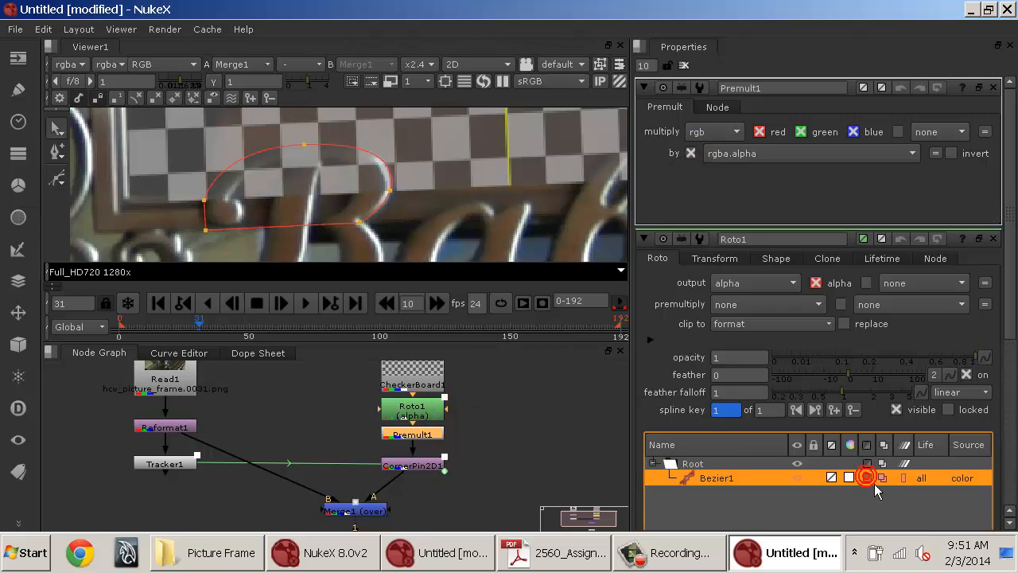
{"action": "left_click", "coordinate": [869, 480]}
{"action": "mouse_move", "coordinate": [442, 437]}
{"action": "left_mouse_down"}
{"action": "mouse_move", "coordinate": [349, 445]}
{"action": "mouse_move", "coordinate": [443, 443]}
{"action": "left_mouse_up"}
{"action": "key", "text": "Delete"}
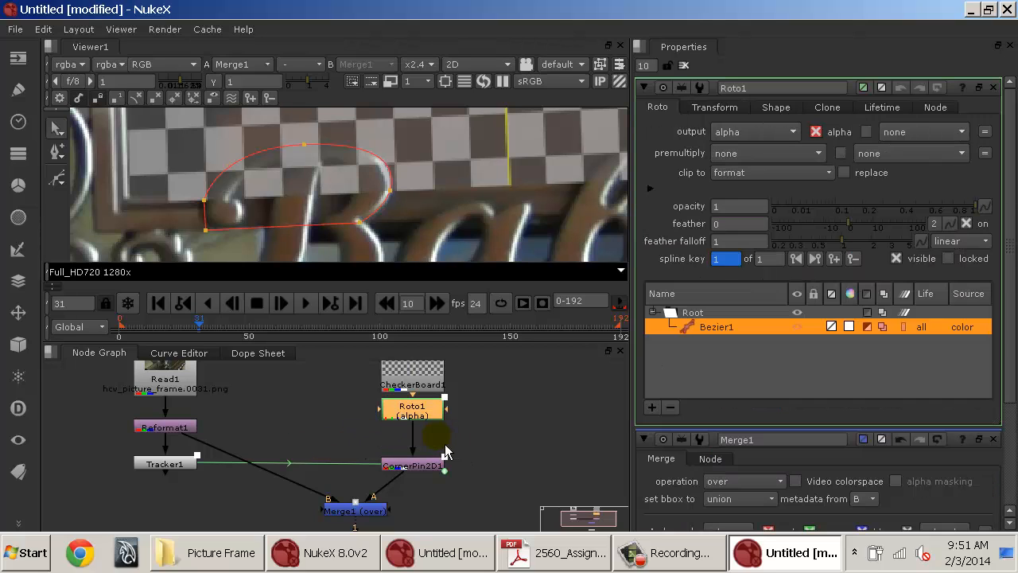
Set Roto1's premultiply back to rgba.
{"action": "left_click", "coordinate": [756, 153]}
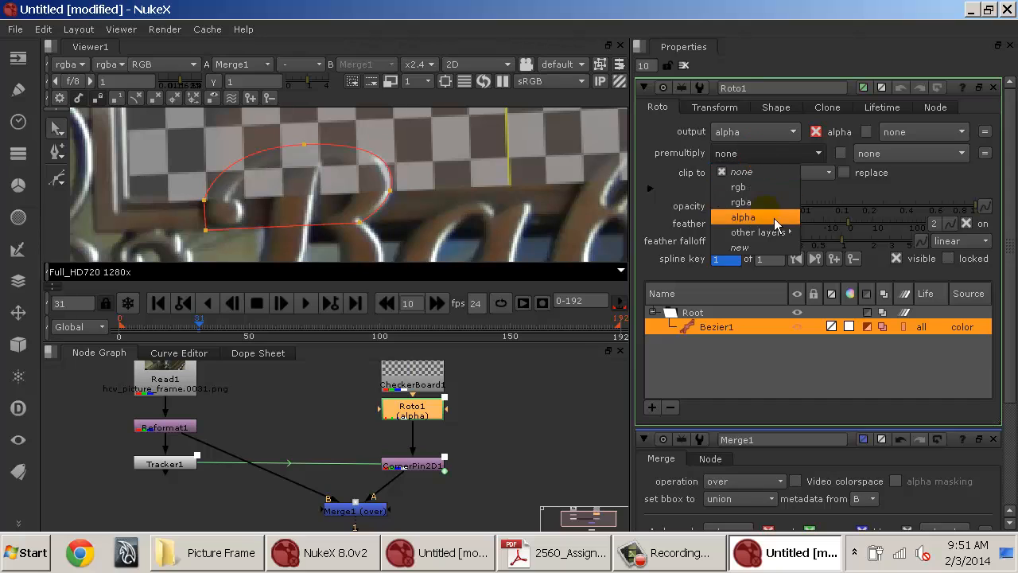
{"action": "left_click", "coordinate": [768, 202]}
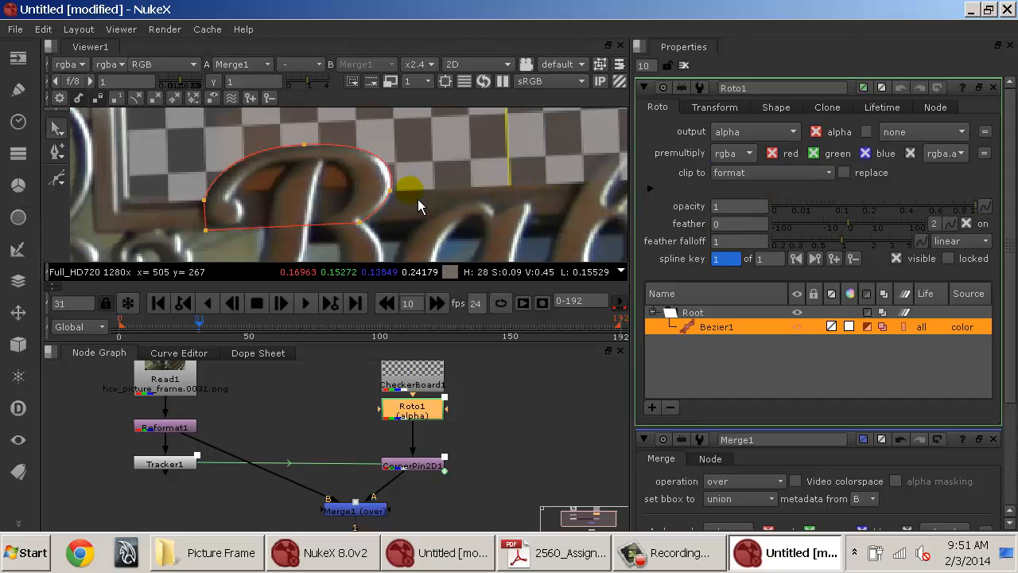
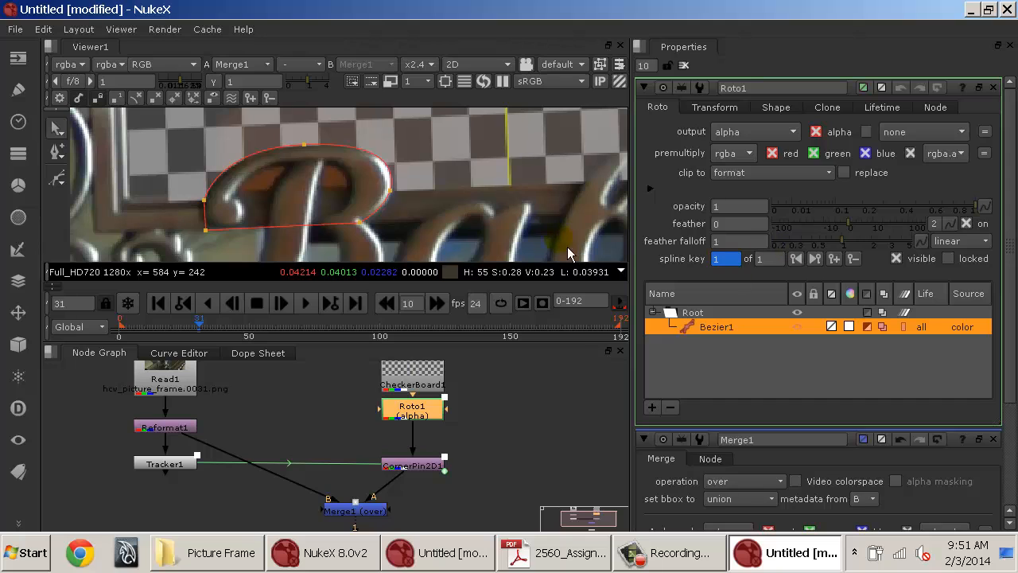
Draw a new Bezier shape around the left inner gap of the B's upper bowl and close it.
{"action": "left_click", "coordinate": [57, 178]}
{"action": "scroll", "coordinate": [287, 191], "scroll_direction": "up", "scroll_amount": 3}
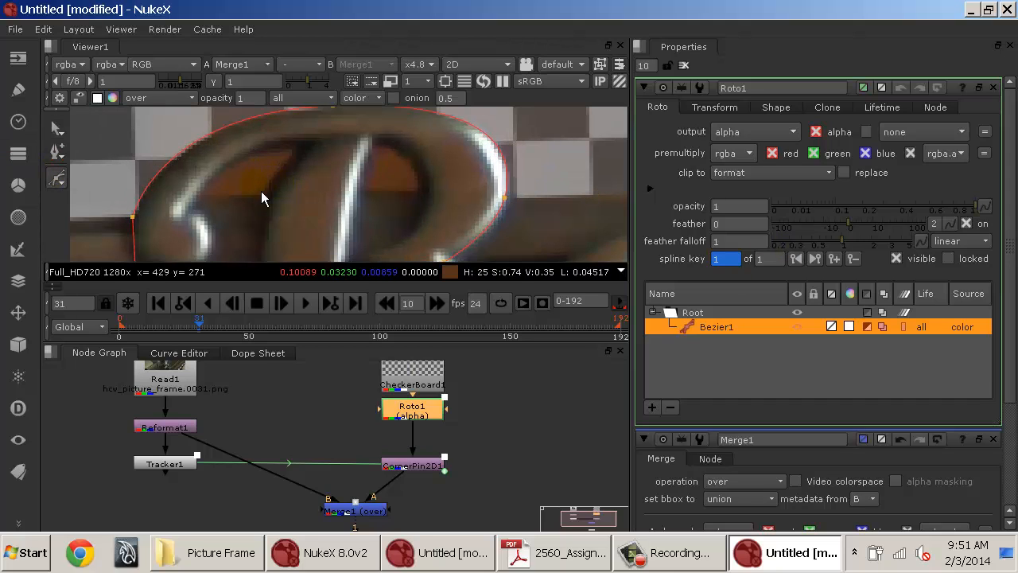
{"action": "left_click", "coordinate": [200, 194]}
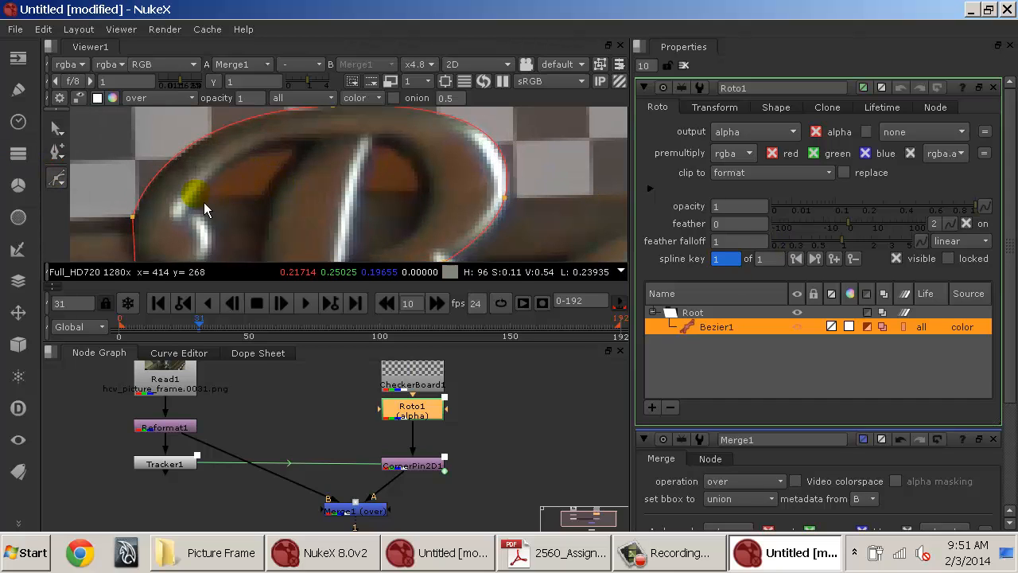
{"action": "left_click", "coordinate": [303, 141]}
{"action": "left_click_drag", "start_coordinate": [328, 149], "coordinate": [316, 196]}
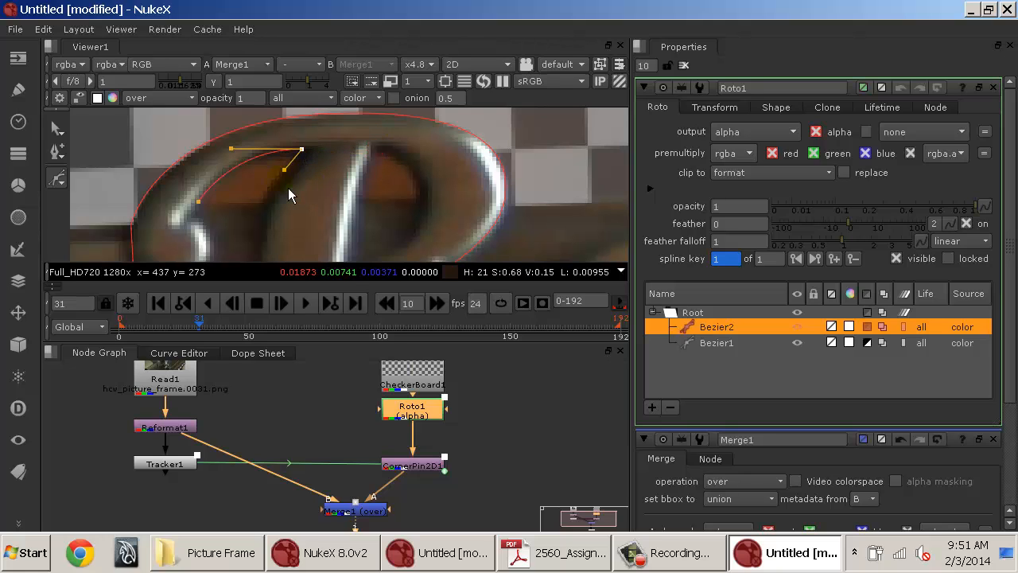
{"action": "left_click", "coordinate": [261, 202]}
{"action": "left_click_drag", "start_coordinate": [270, 224], "coordinate": [257, 212]}
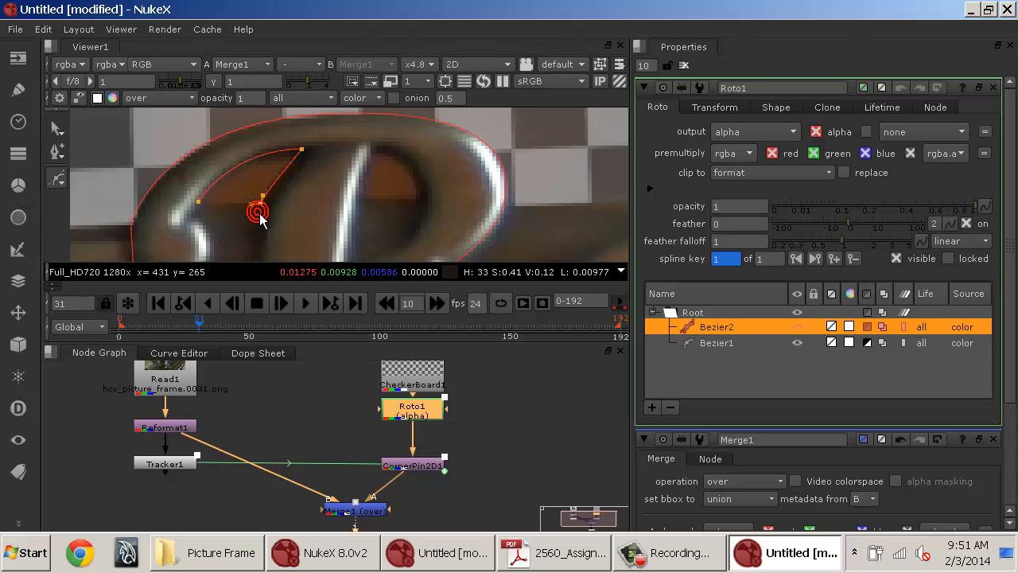
{"action": "left_click", "coordinate": [207, 212]}
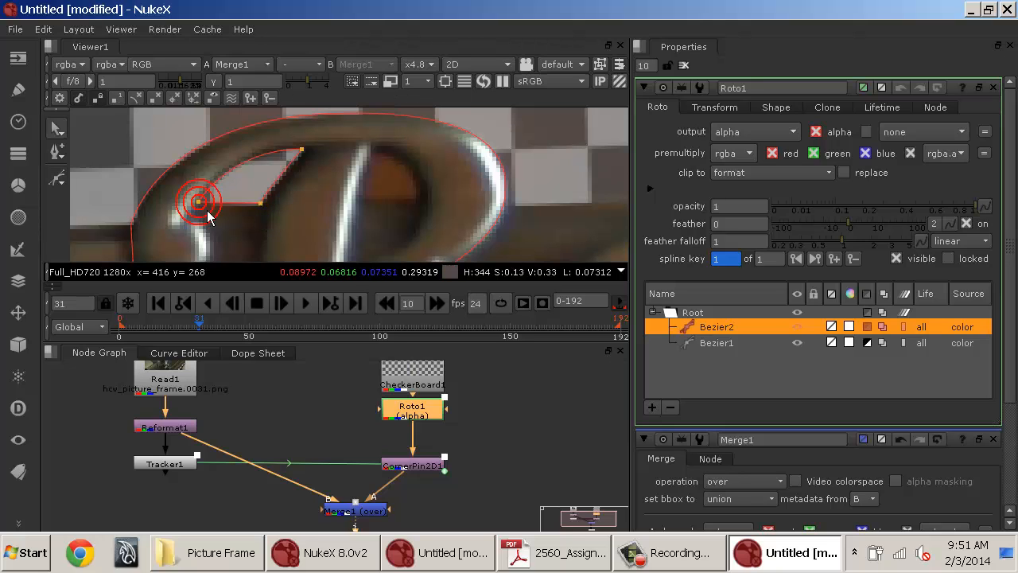
Draw another Bezier shape around the right inner gap of the upper bowl and adjust its top tangent.
{"action": "left_click", "coordinate": [383, 160]}
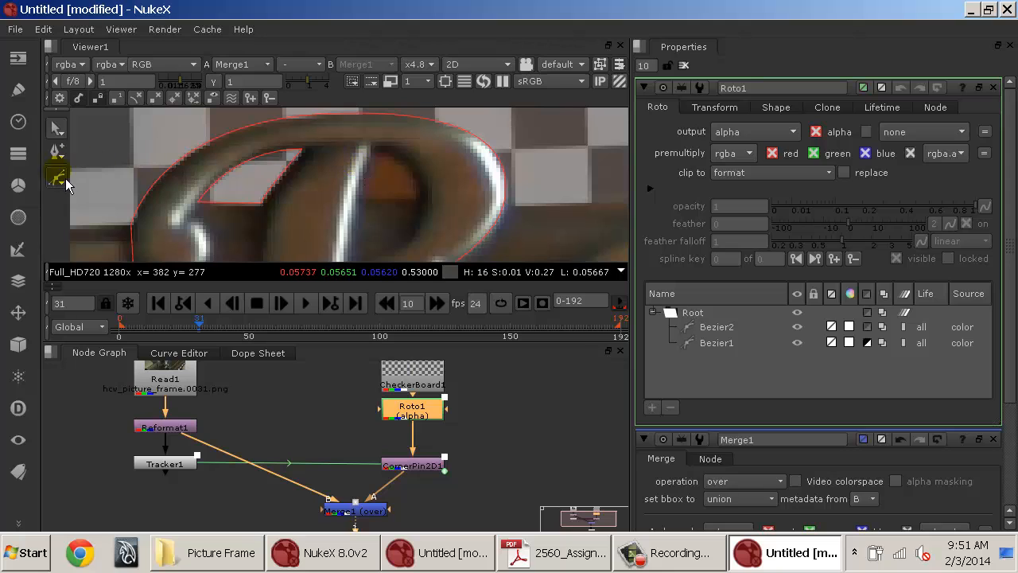
{"action": "left_click", "coordinate": [63, 180]}
{"action": "left_click", "coordinate": [373, 149]}
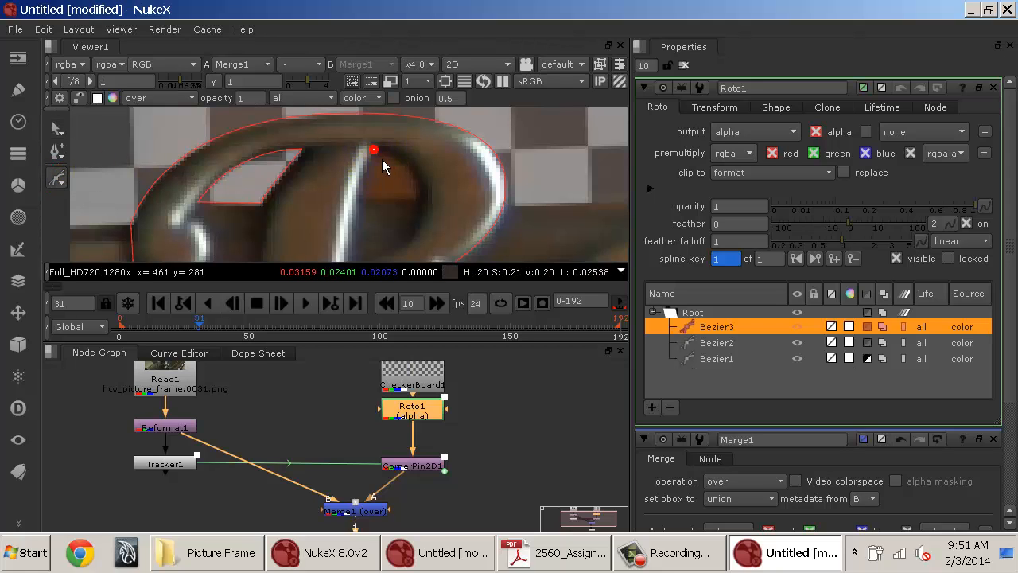
{"action": "left_click", "coordinate": [359, 198]}
{"action": "left_click", "coordinate": [421, 197]}
{"action": "left_click_drag", "start_coordinate": [373, 150], "coordinate": [345, 151]}
{"action": "left_click", "coordinate": [375, 152]}
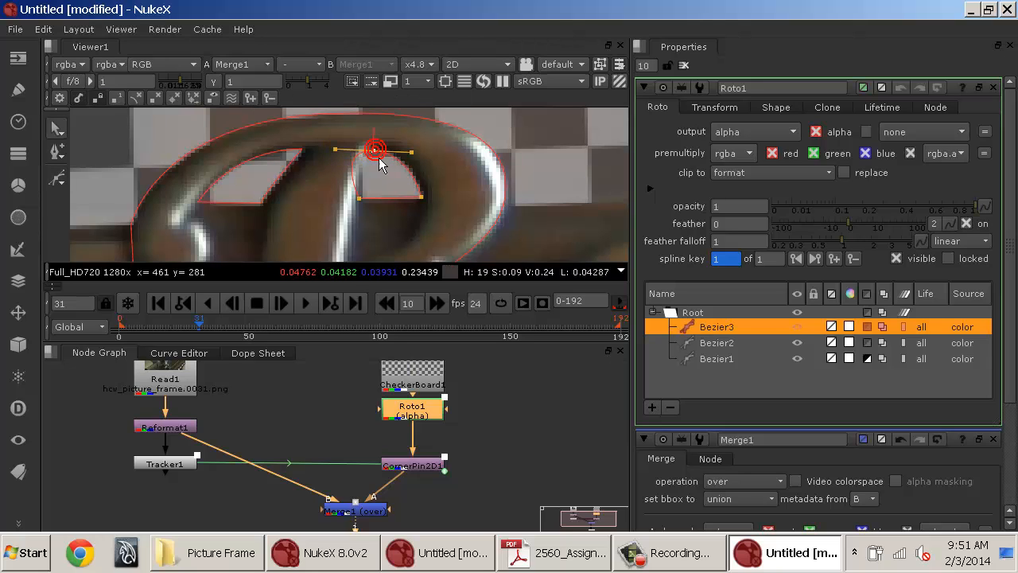
{"action": "left_click_drag", "start_coordinate": [361, 172], "coordinate": [372, 175]}
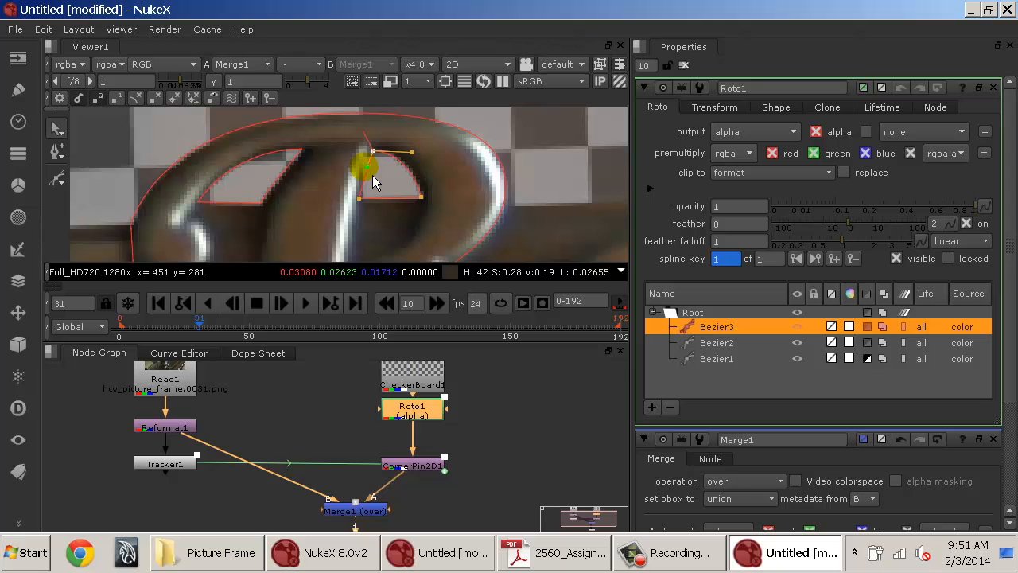
Scrub through the timeline to review how the roto shapes fit the letter across frames.
{"action": "left_click", "coordinate": [683, 66]}
{"action": "left_click", "coordinate": [569, 169]}
{"action": "scroll", "coordinate": [572, 171], "scroll_direction": "down", "scroll_amount": 6}
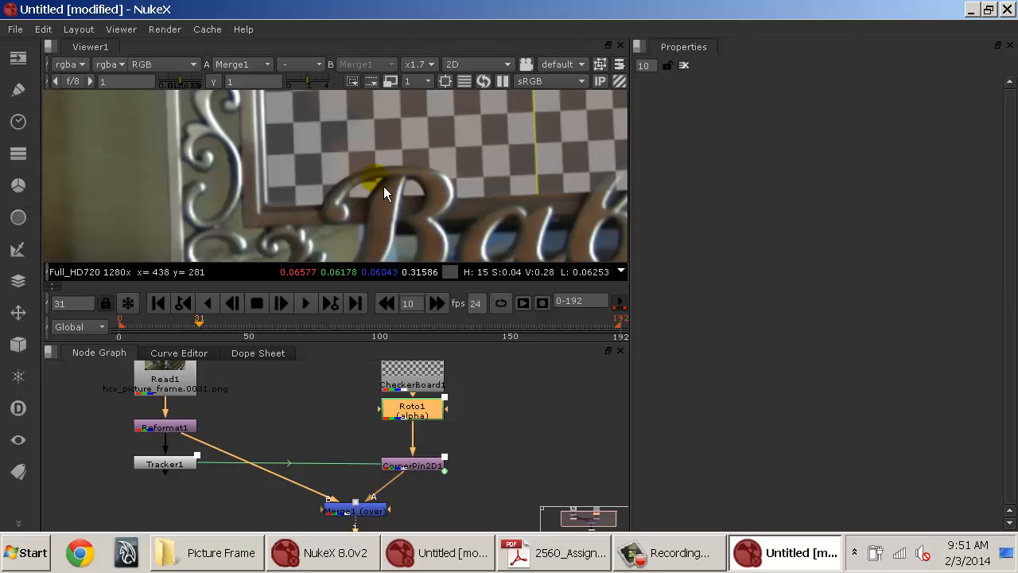
{"action": "double_click", "coordinate": [434, 417]}
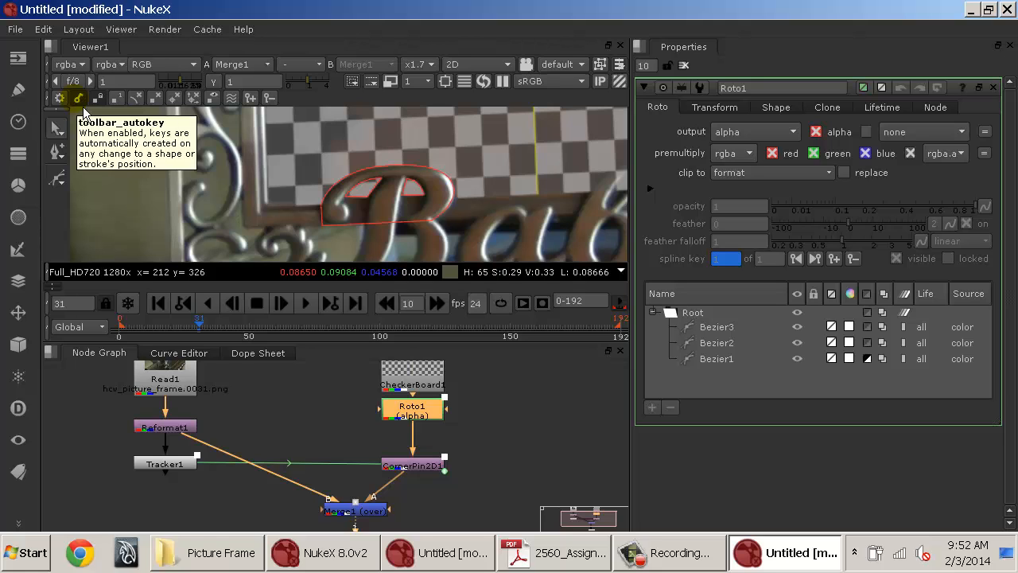
{"action": "left_click", "coordinate": [388, 340]}
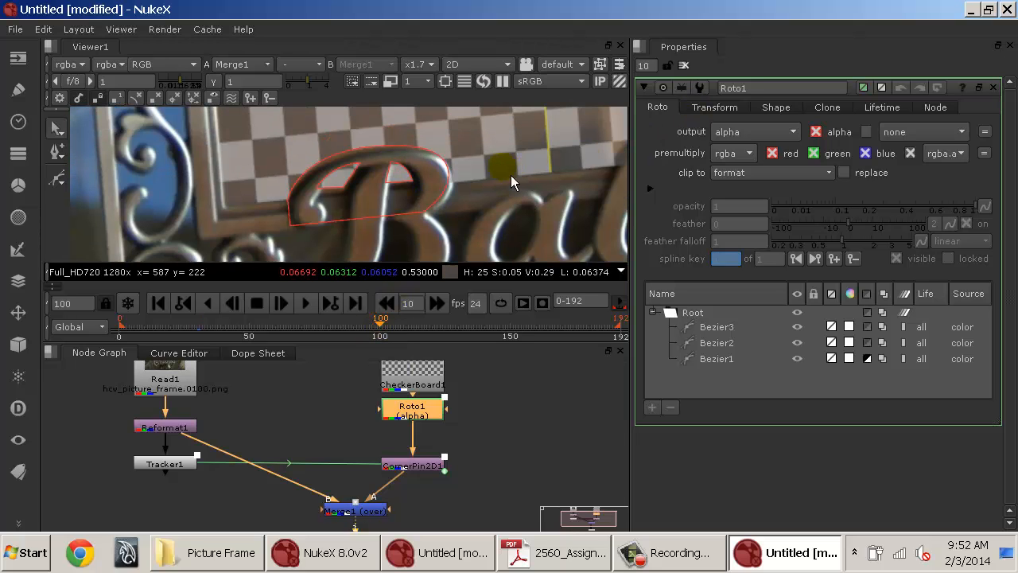
{"action": "key", "text": "o"}
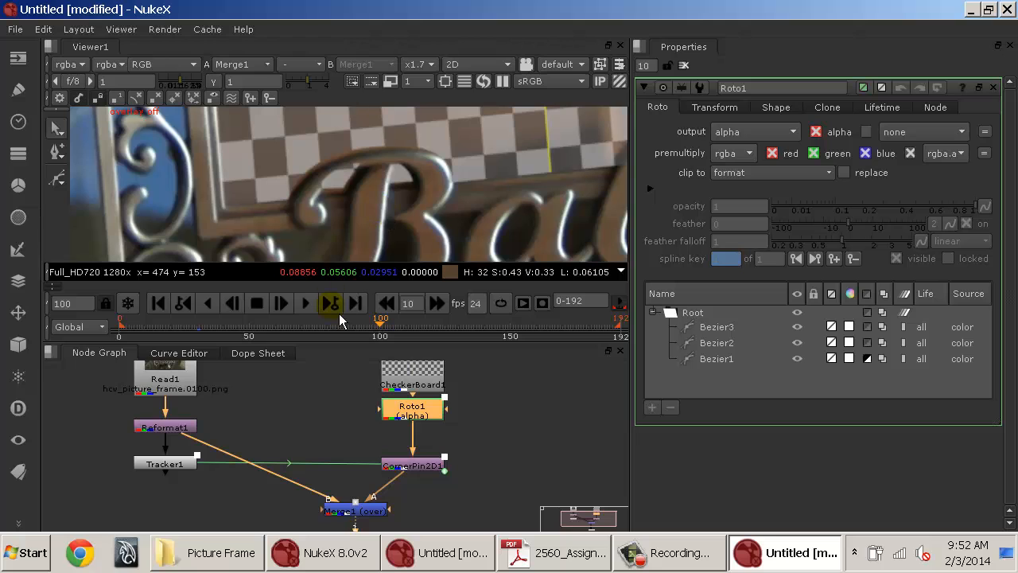
{"action": "left_click_drag", "start_coordinate": [380, 322], "coordinate": [236, 329]}
{"action": "left_click", "coordinate": [232, 303]}
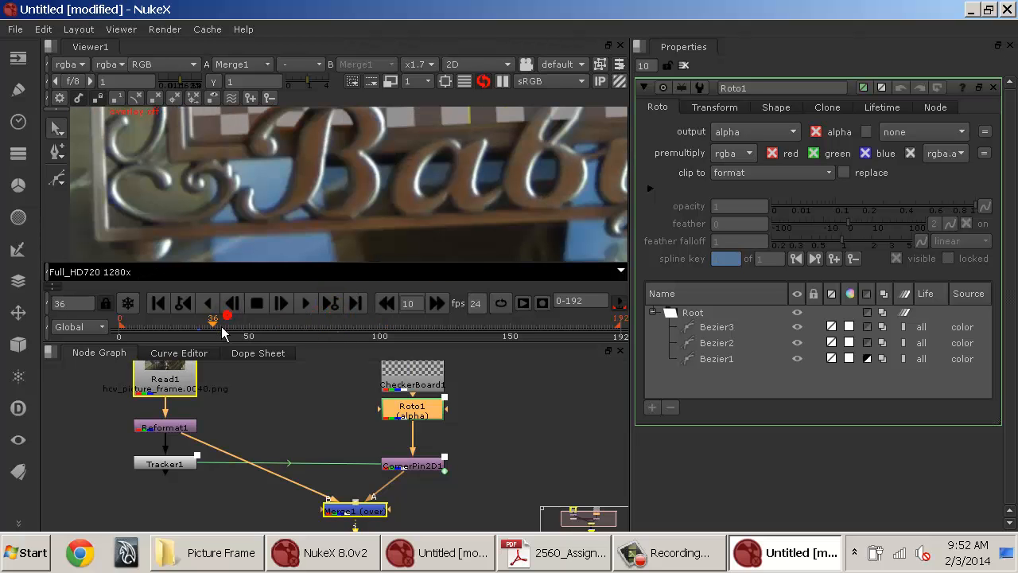
{"action": "left_click", "coordinate": [156, 303]}
{"action": "left_click_drag", "start_coordinate": [297, 139], "coordinate": [339, 272]}
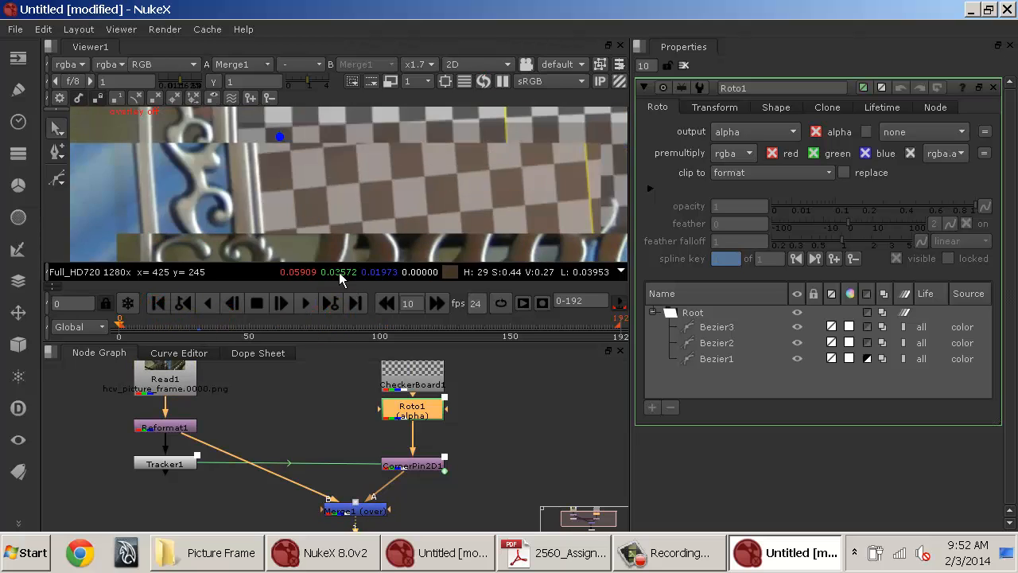
{"action": "scroll", "coordinate": [327, 194], "scroll_direction": "up", "scroll_amount": 3}
{"action": "left_click_drag", "start_coordinate": [344, 201], "coordinate": [287, 157]}
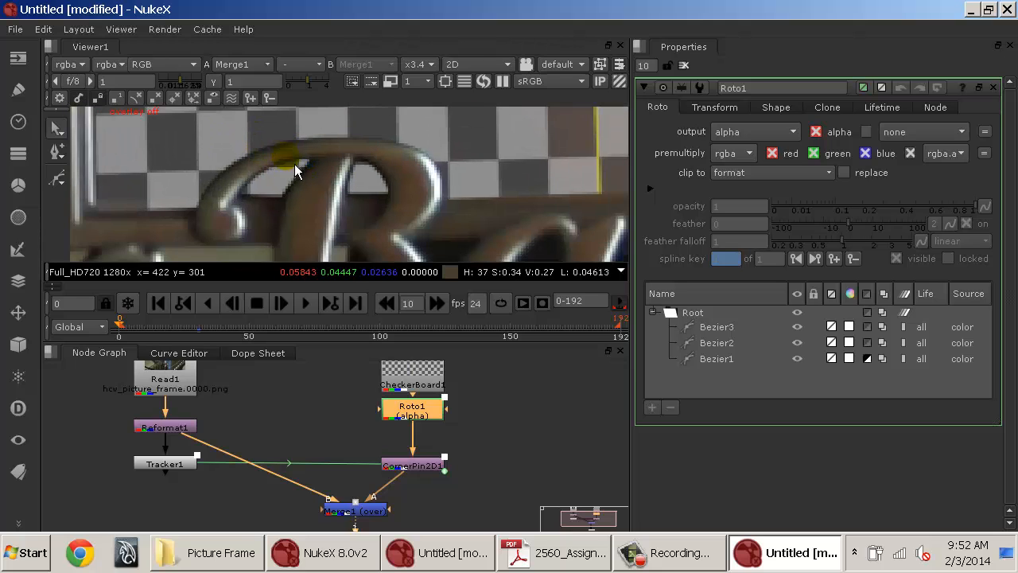
Toggle Roto1 on and off repeatedly to compare the composite with and without the roto.
{"action": "left_click", "coordinate": [442, 412]}
{"action": "key", "text": "d"}
{"action": "key", "text": "d"}
{"action": "key", "text": "d"}
{"action": "key", "text": "d"}
{"action": "key", "text": "d"}
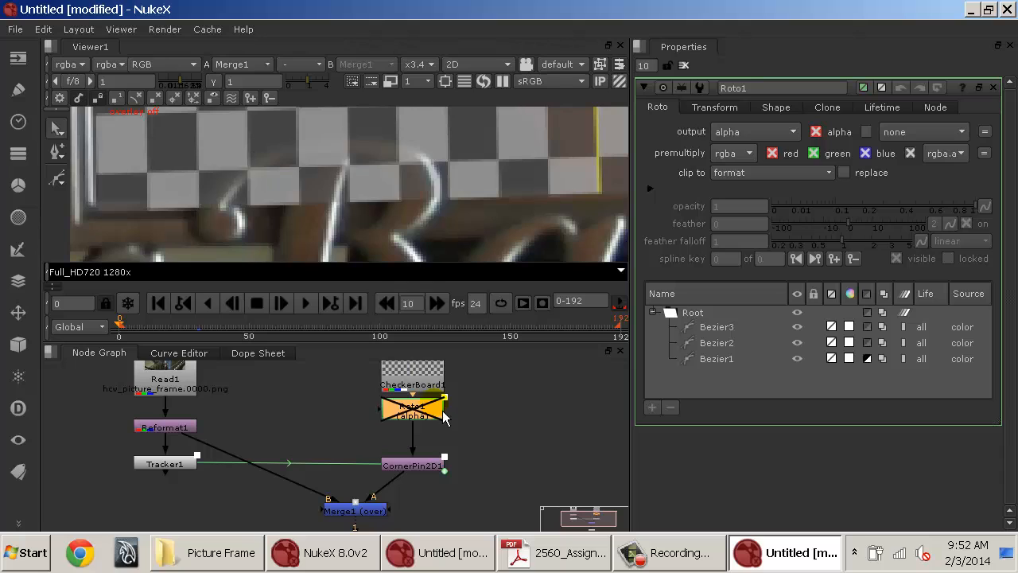
{"action": "key", "text": "d"}
{"action": "key", "text": "d"}
{"action": "key", "text": "d"}
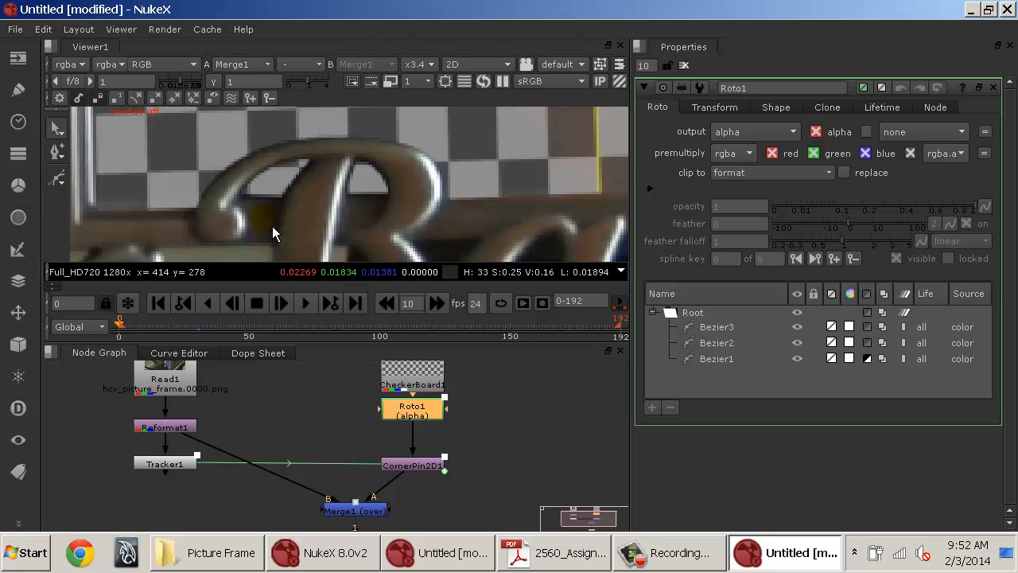
At frame 0, adjust Bezier1's outer points to fit the outline of the letter B.
{"action": "key", "text": "o"}
{"action": "scroll", "coordinate": [269, 228], "scroll_direction": "up", "scroll_amount": 3}
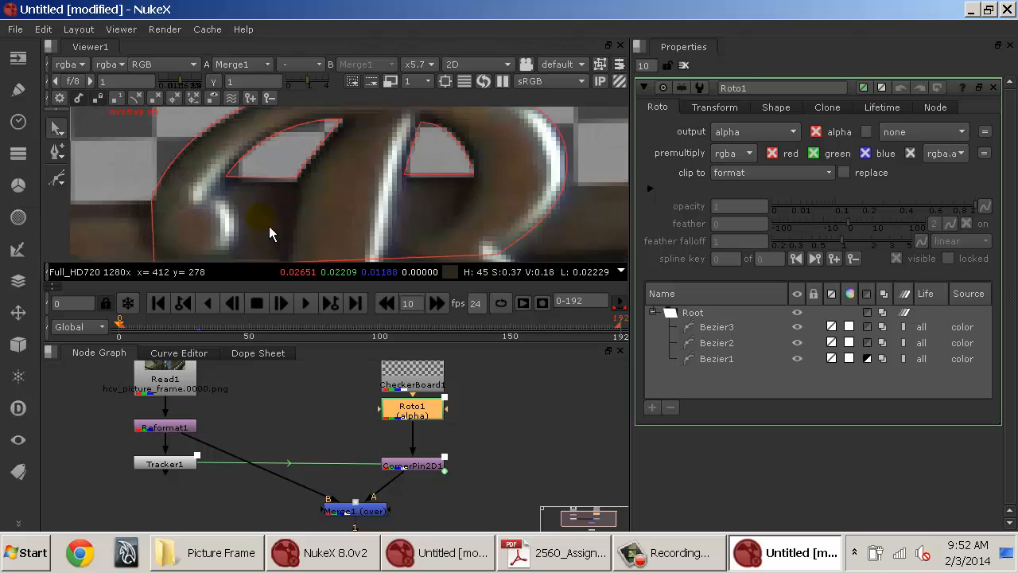
{"action": "left_click", "coordinate": [151, 201]}
{"action": "left_click_drag", "start_coordinate": [152, 202], "coordinate": [155, 202]}
{"action": "left_click_drag", "start_coordinate": [322, 126], "coordinate": [288, 174]}
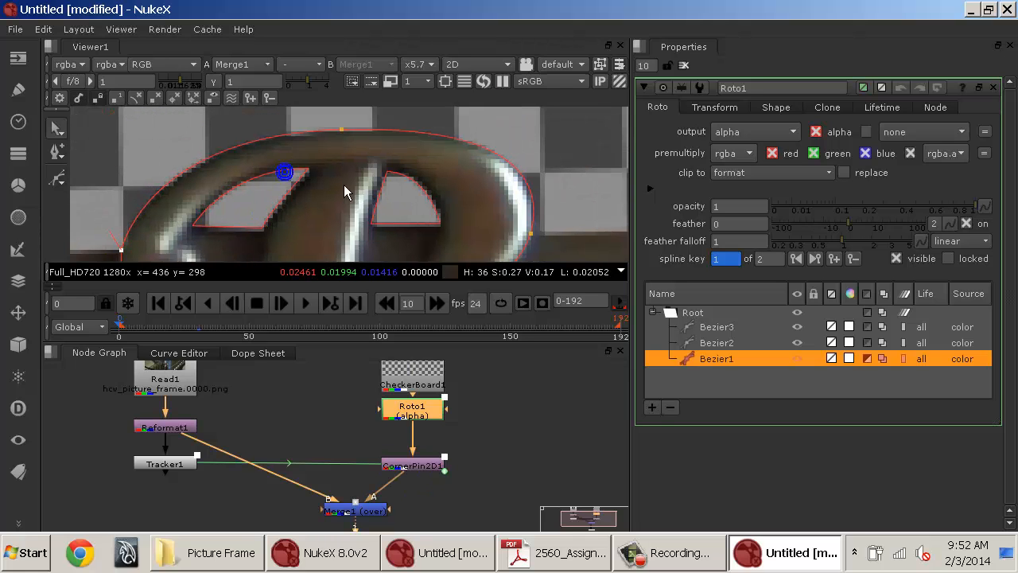
{"action": "left_click", "coordinate": [348, 132]}
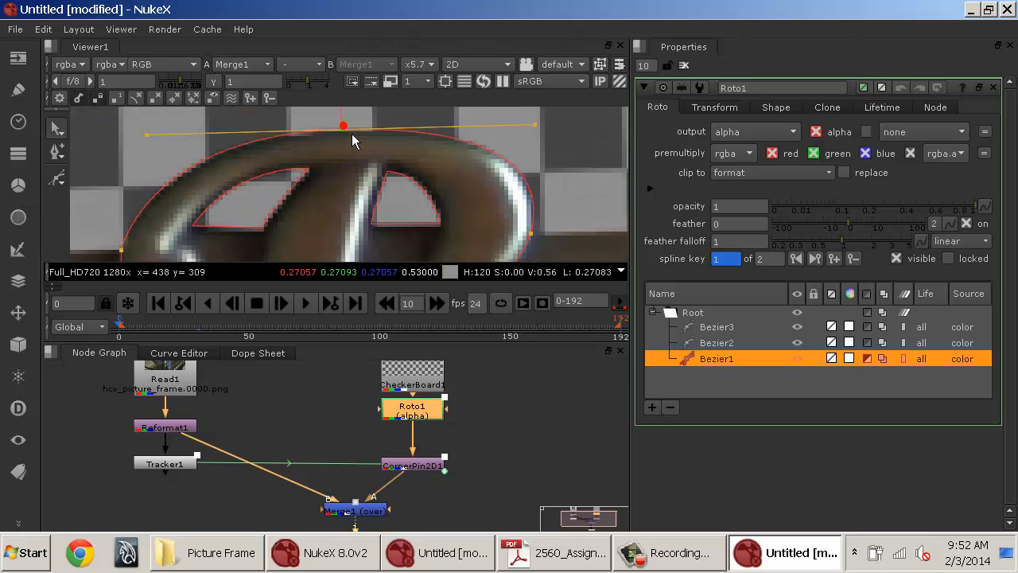
{"action": "left_click", "coordinate": [530, 239]}
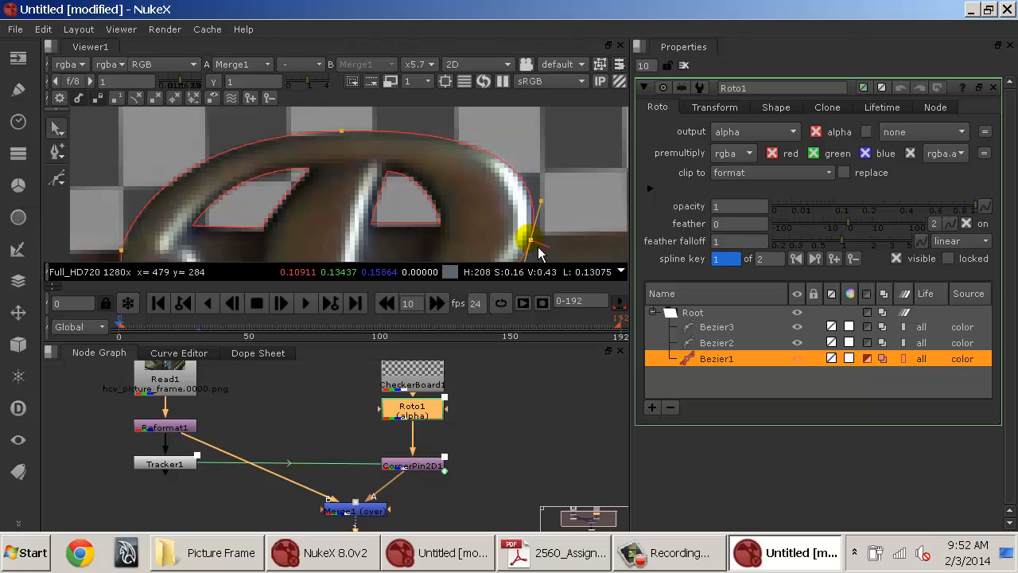
At frame 0, adjust the points of Bezier3 and Bezier2 to fit the inner gaps of the B.
{"action": "left_click", "coordinate": [439, 223]}
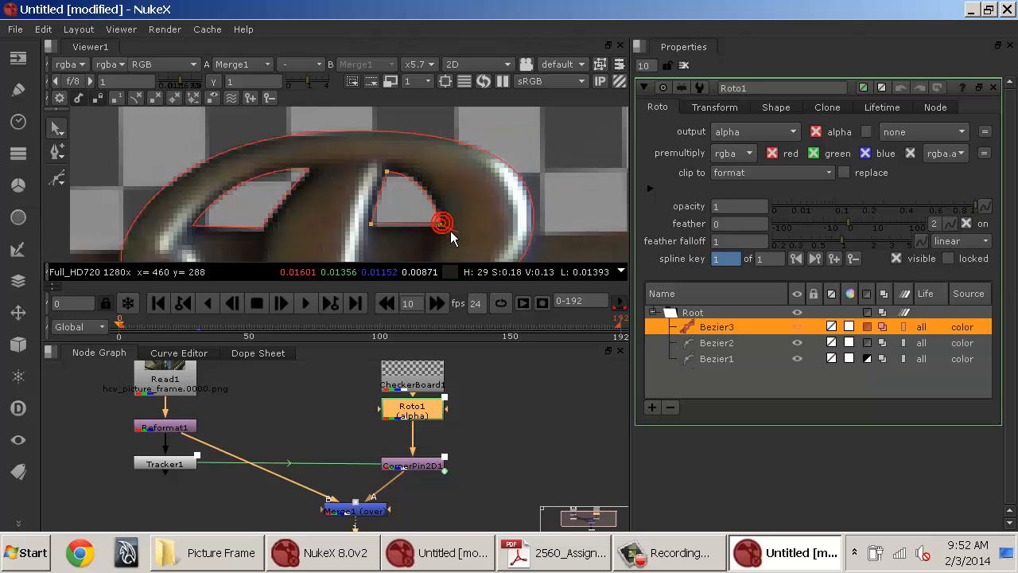
{"action": "left_click", "coordinate": [388, 171]}
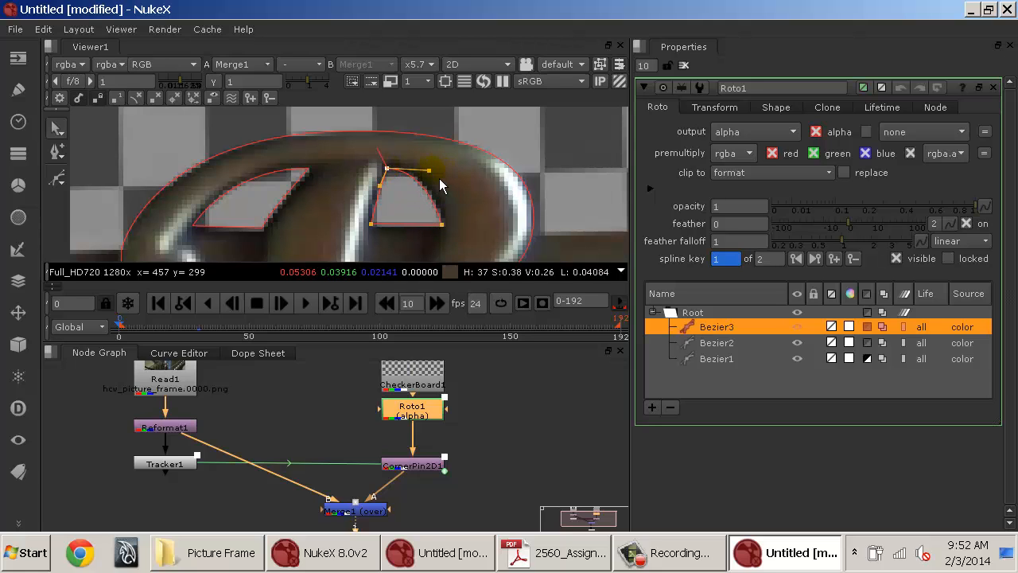
{"action": "left_click", "coordinate": [372, 225]}
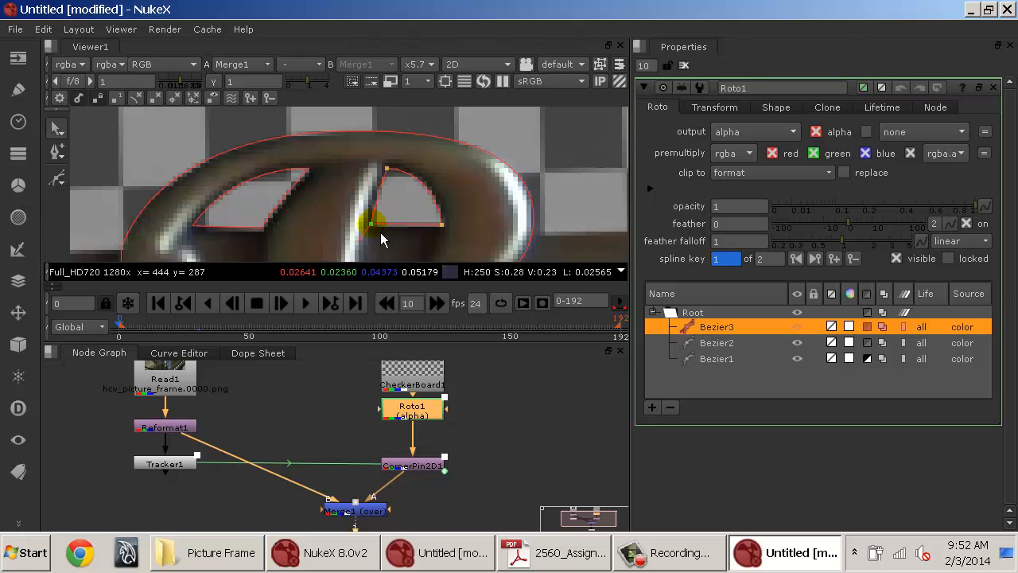
{"action": "left_click", "coordinate": [440, 226]}
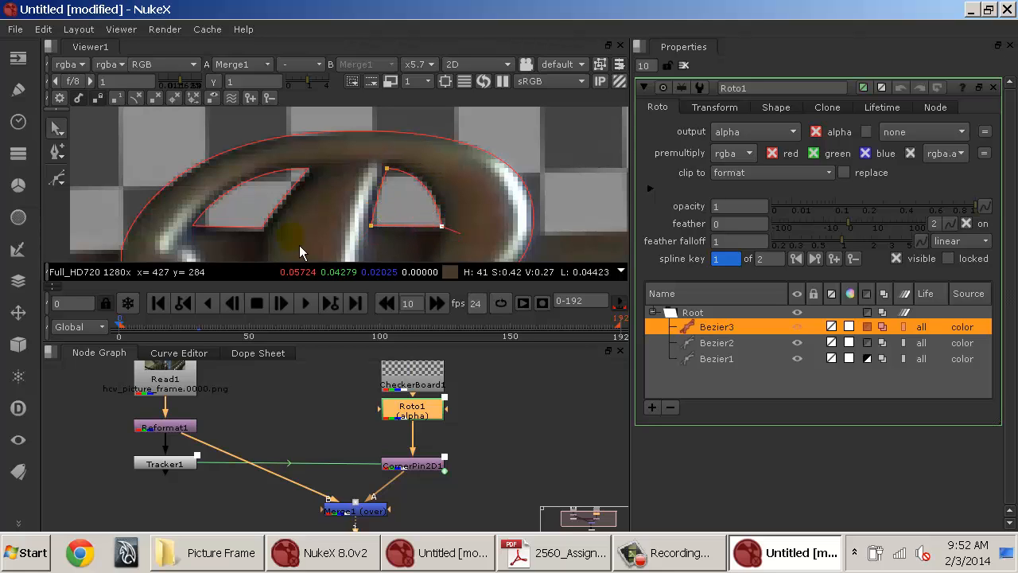
{"action": "left_click", "coordinate": [264, 236]}
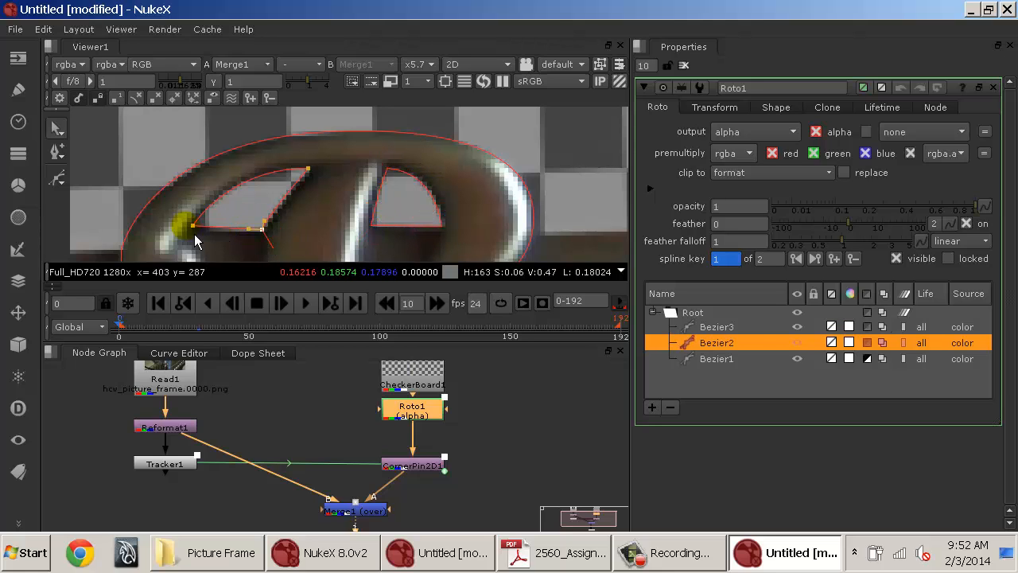
{"action": "left_click", "coordinate": [318, 177]}
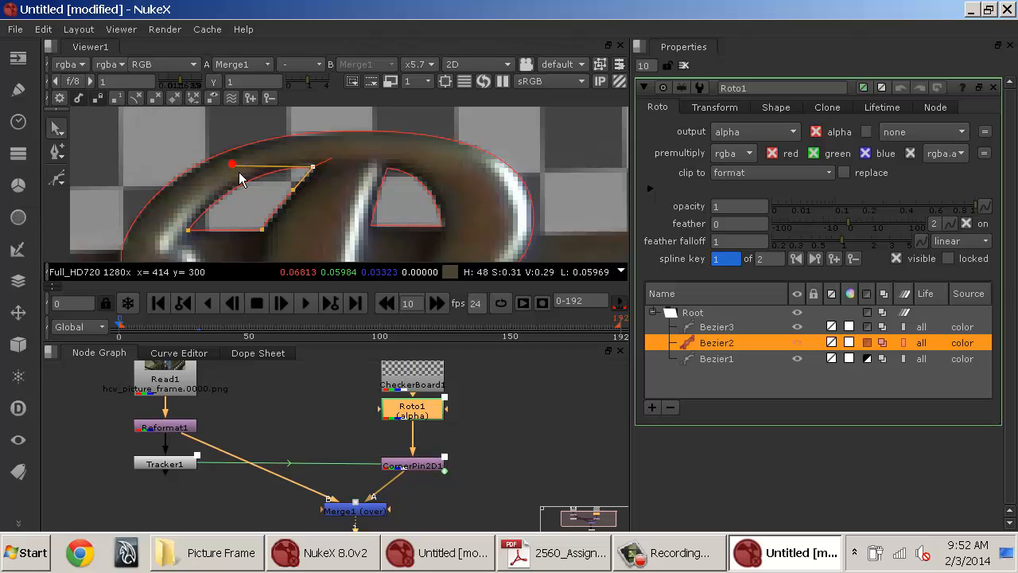
{"action": "scroll", "coordinate": [409, 168], "scroll_direction": "down", "scroll_amount": 3}
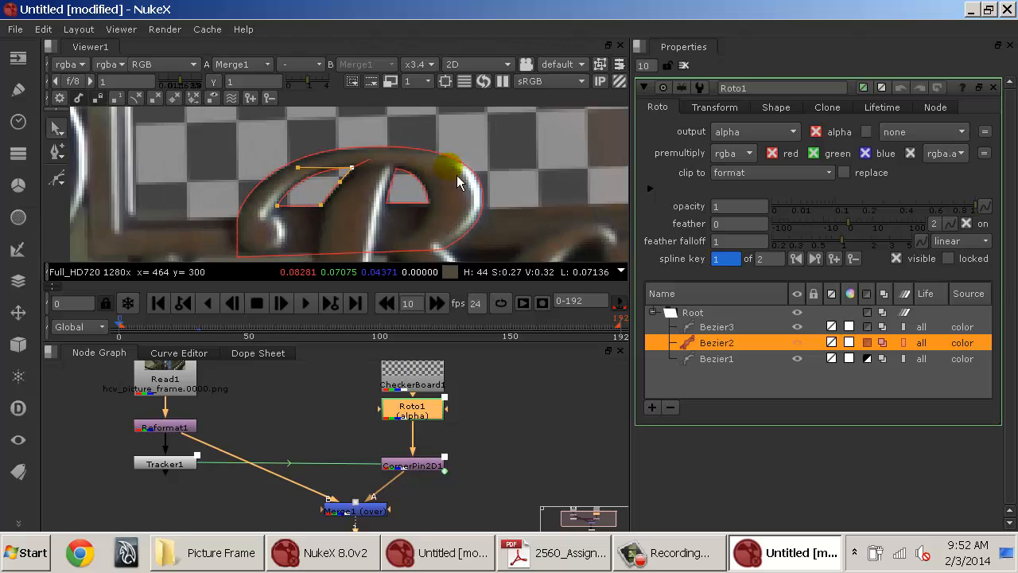
Go to frame 91 and reposition Bezier1 and Bezier2 points to follow the letter B.
{"action": "left_click", "coordinate": [545, 168]}
{"action": "left_click_drag", "start_coordinate": [540, 211], "coordinate": [432, 184]}
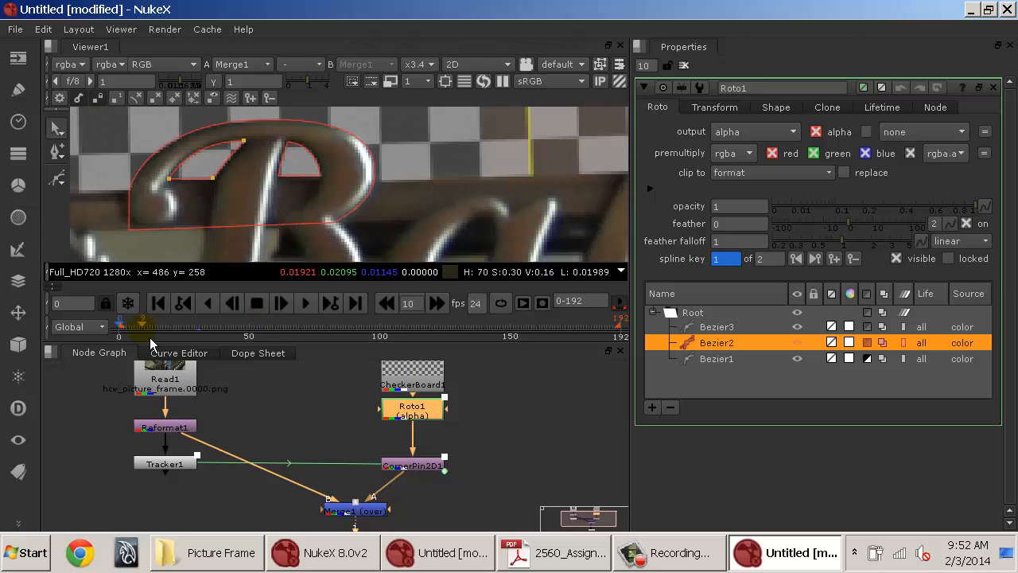
{"action": "left_click_drag", "start_coordinate": [149, 337], "coordinate": [356, 327]}
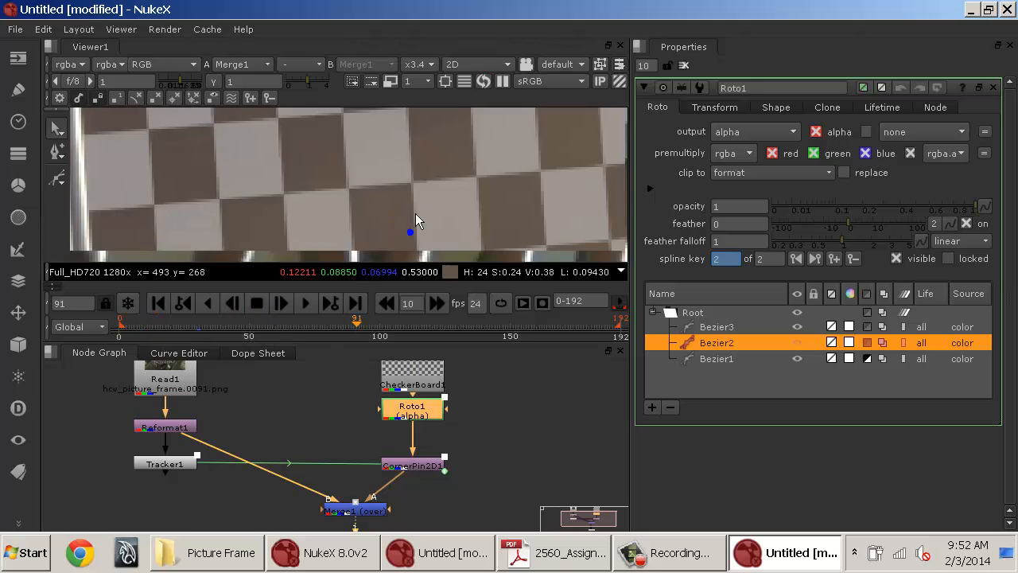
{"action": "mouse_move", "coordinate": [416, 213]}
{"action": "left_mouse_down"}
{"action": "mouse_move", "coordinate": [417, 111]}
{"action": "mouse_move", "coordinate": [426, 122]}
{"action": "left_mouse_up"}
{"action": "scroll", "coordinate": [390, 210], "scroll_direction": "down", "scroll_amount": 1}
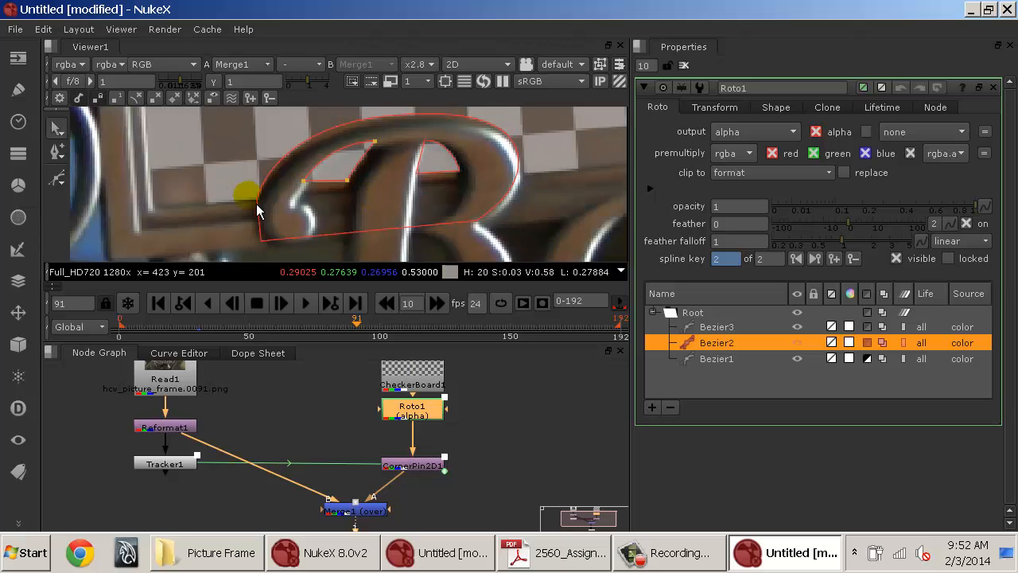
{"action": "left_click", "coordinate": [256, 202]}
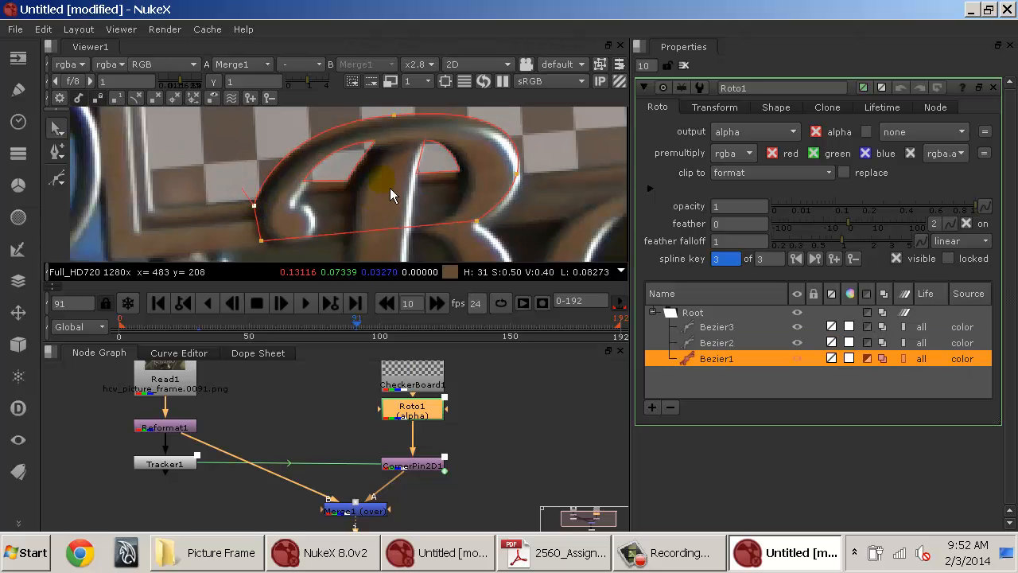
{"action": "left_click", "coordinate": [353, 186]}
{"action": "left_click_drag", "start_coordinate": [354, 203], "coordinate": [311, 209]}
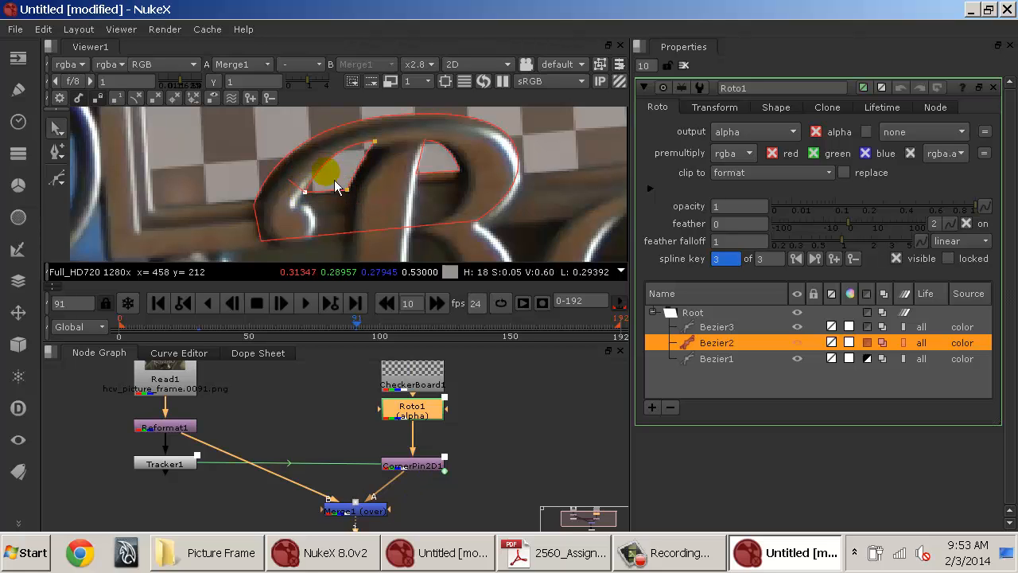
{"action": "left_click_drag", "start_coordinate": [377, 148], "coordinate": [377, 157]}
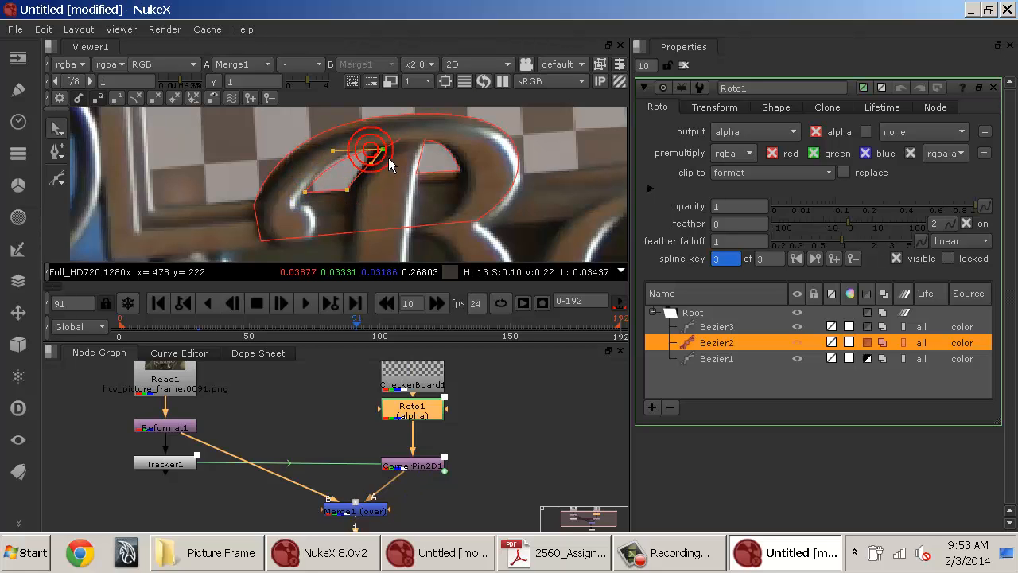
At frame 91, reposition the points of Bezier3 and Bezier2 to fit the inner gaps of the B.
{"action": "left_click", "coordinate": [424, 144]}
{"action": "left_click_drag", "start_coordinate": [431, 147], "coordinate": [470, 189]}
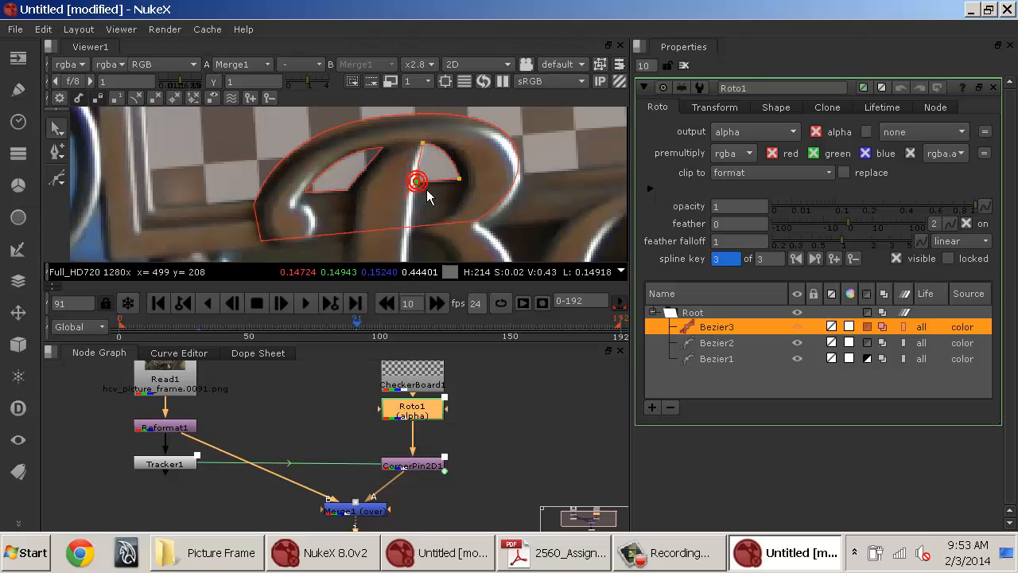
{"action": "left_click", "coordinate": [380, 147]}
{"action": "mouse_move", "coordinate": [388, 153]}
{"action": "left_mouse_down"}
{"action": "mouse_move", "coordinate": [366, 167]}
{"action": "mouse_move", "coordinate": [377, 159]}
{"action": "left_mouse_up"}
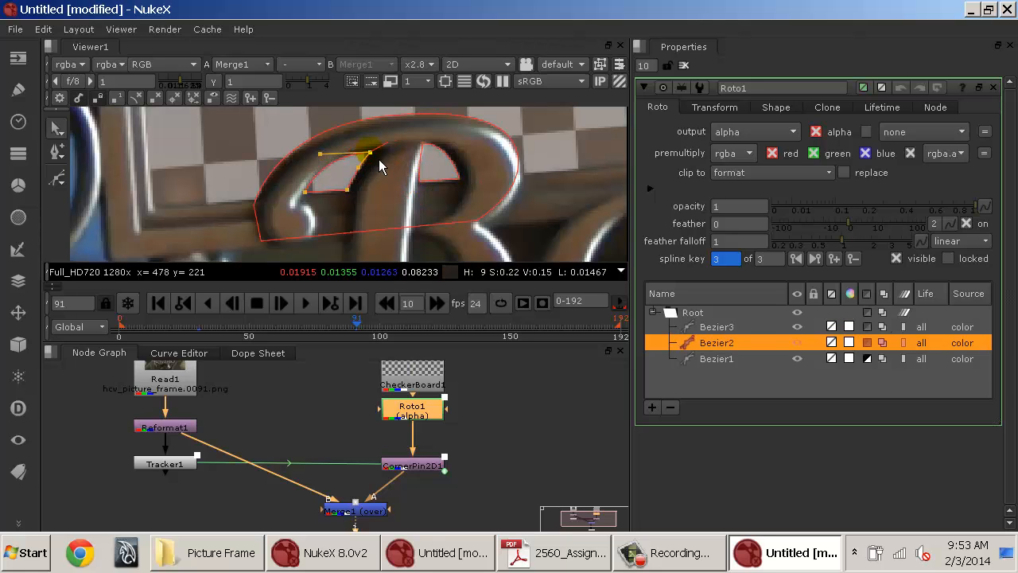
{"action": "left_click", "coordinate": [426, 148]}
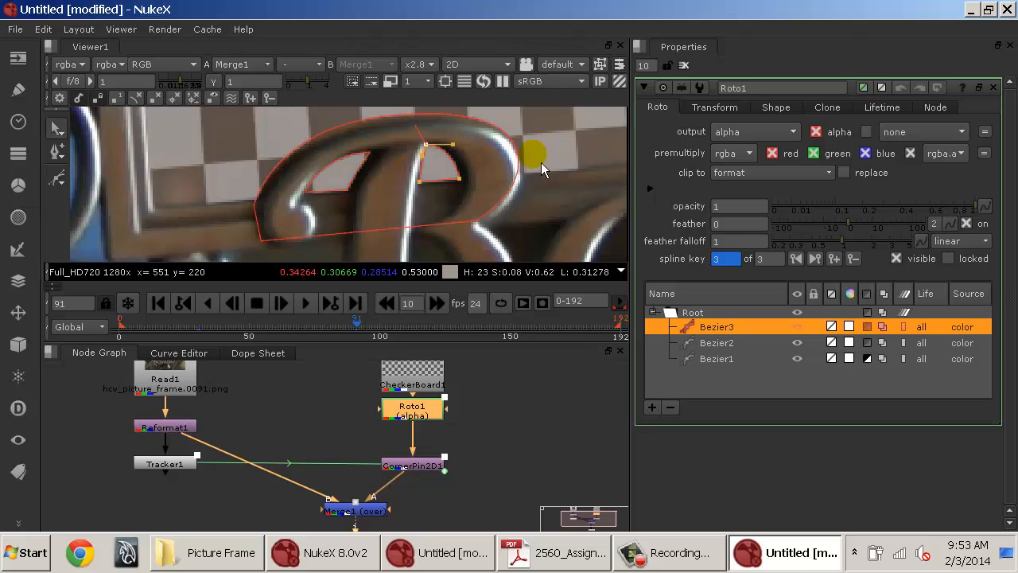
At frame 91, adjust Bezier1's outer points and tangent to follow the outline of the letter B.
{"action": "left_click", "coordinate": [564, 150]}
{"action": "left_click", "coordinate": [474, 219]}
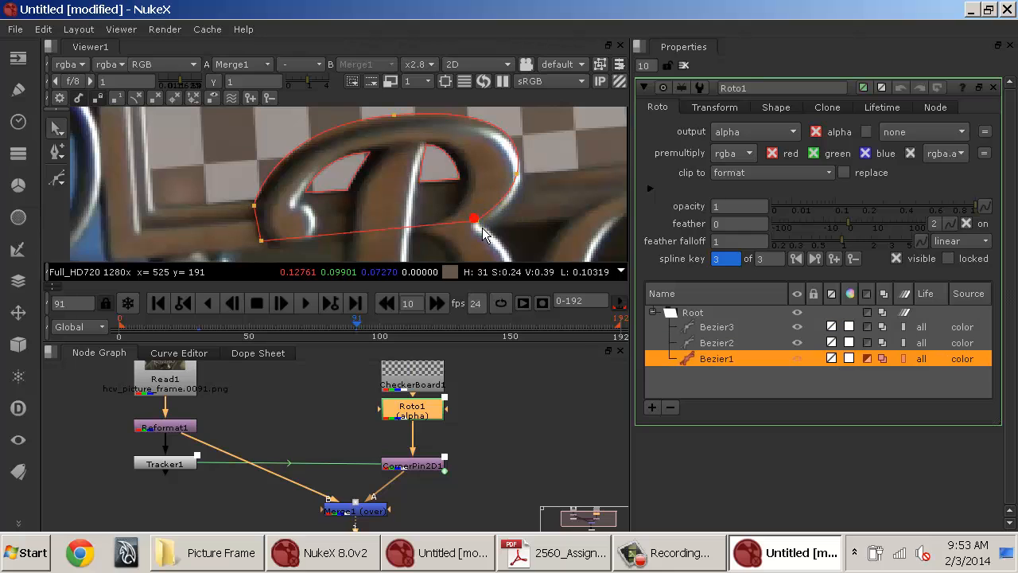
{"action": "left_click_drag", "start_coordinate": [478, 221], "coordinate": [497, 228]}
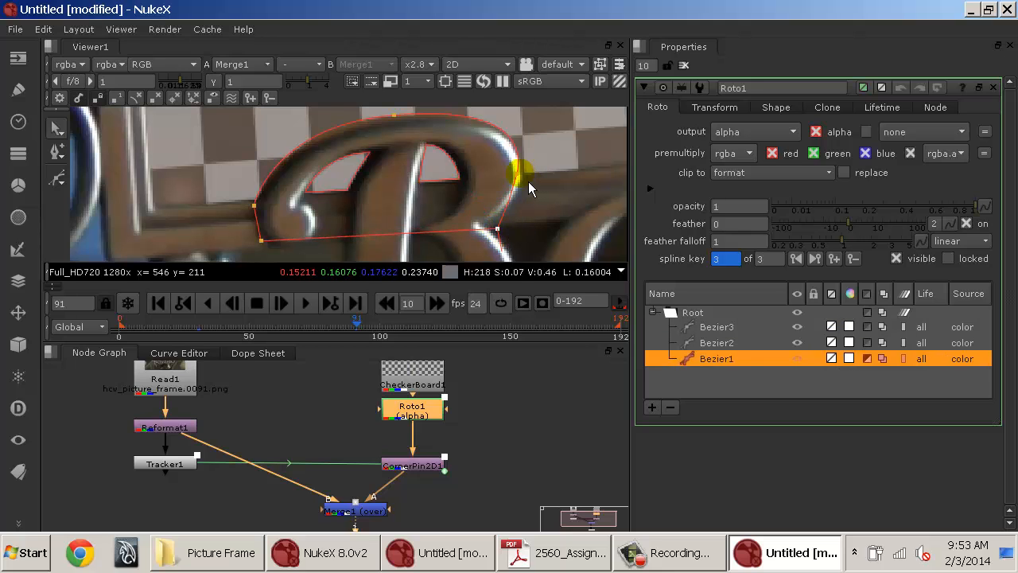
{"action": "left_click_drag", "start_coordinate": [517, 171], "coordinate": [518, 173]}
{"action": "left_click", "coordinate": [564, 141]}
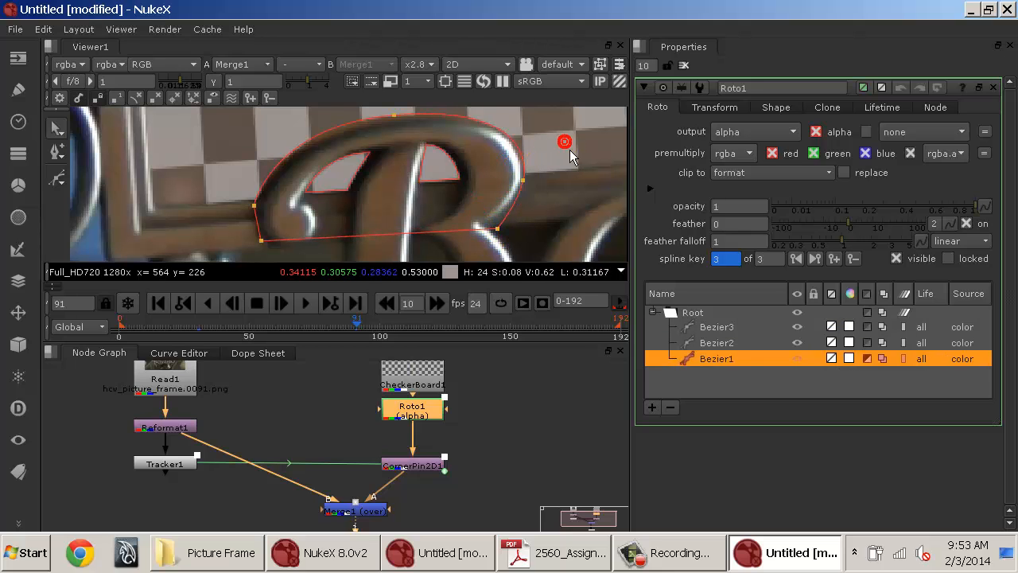
{"action": "left_click_drag", "start_coordinate": [403, 123], "coordinate": [406, 128]}
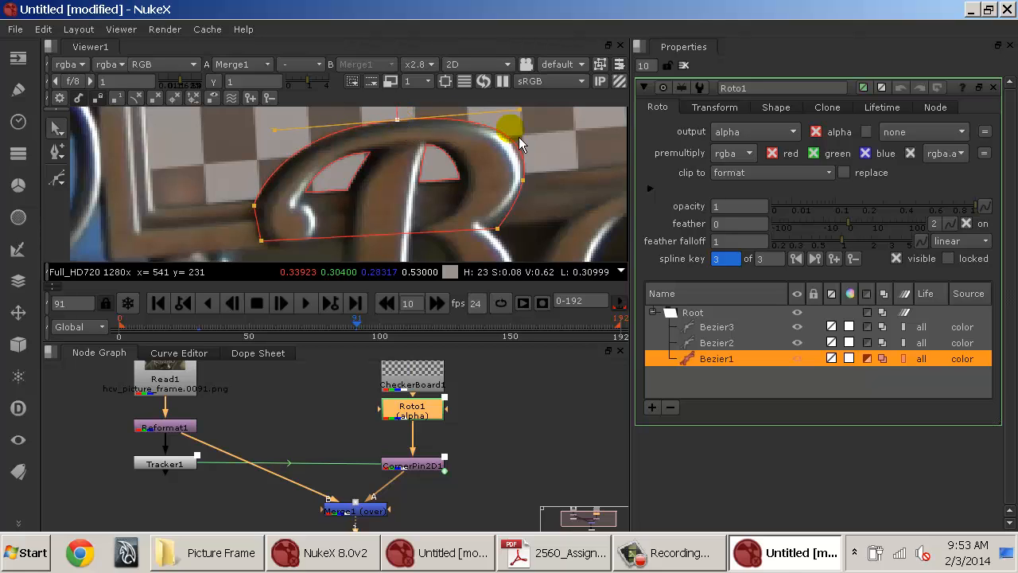
{"action": "left_click", "coordinate": [581, 146]}
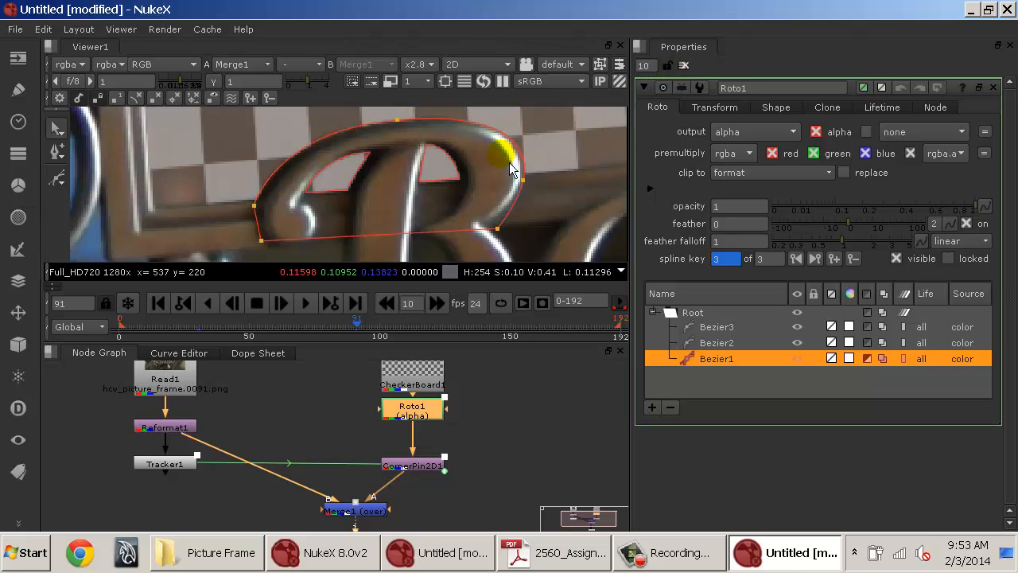
Toggle the viewer overlays on and off to check the roto shapes against the letter B.
{"action": "key", "text": "o"}
{"action": "key", "text": "o"}
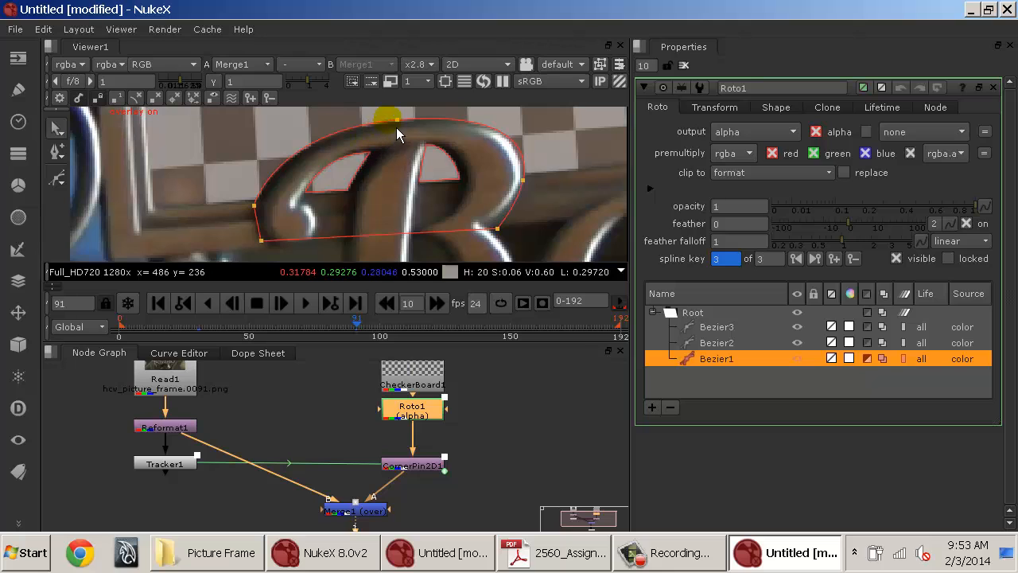
{"action": "key", "text": "o"}
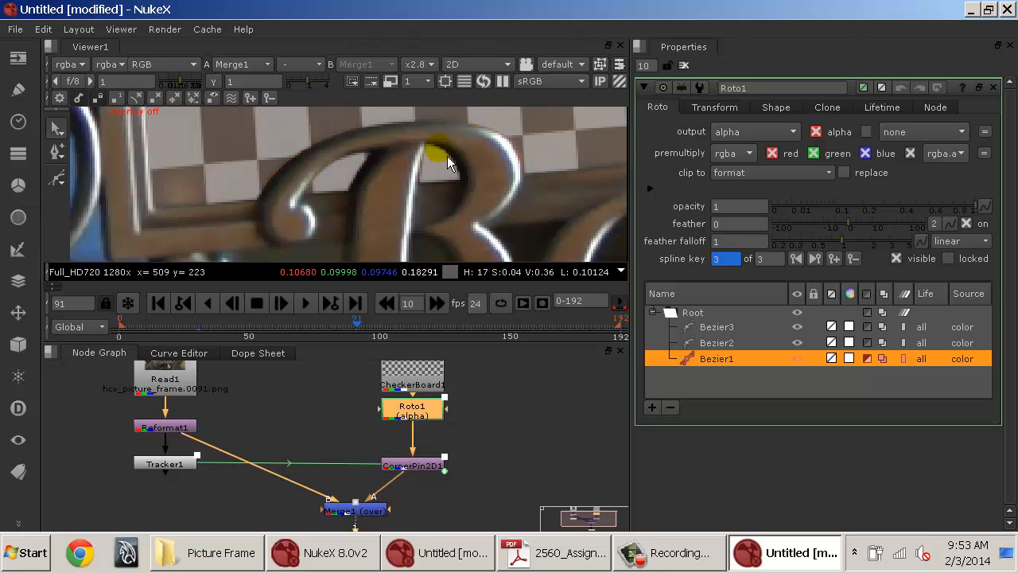
{"action": "key", "text": "o"}
{"action": "left_click", "coordinate": [521, 182]}
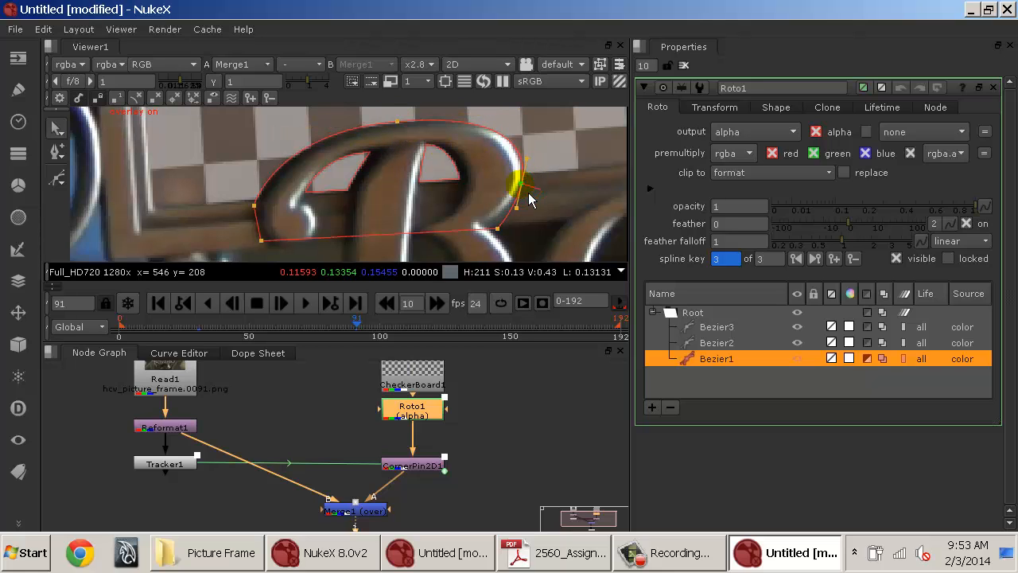
{"action": "key", "text": "o"}
{"action": "key", "text": "o"}
{"action": "scroll", "coordinate": [539, 165], "scroll_direction": "down", "scroll_amount": 4}
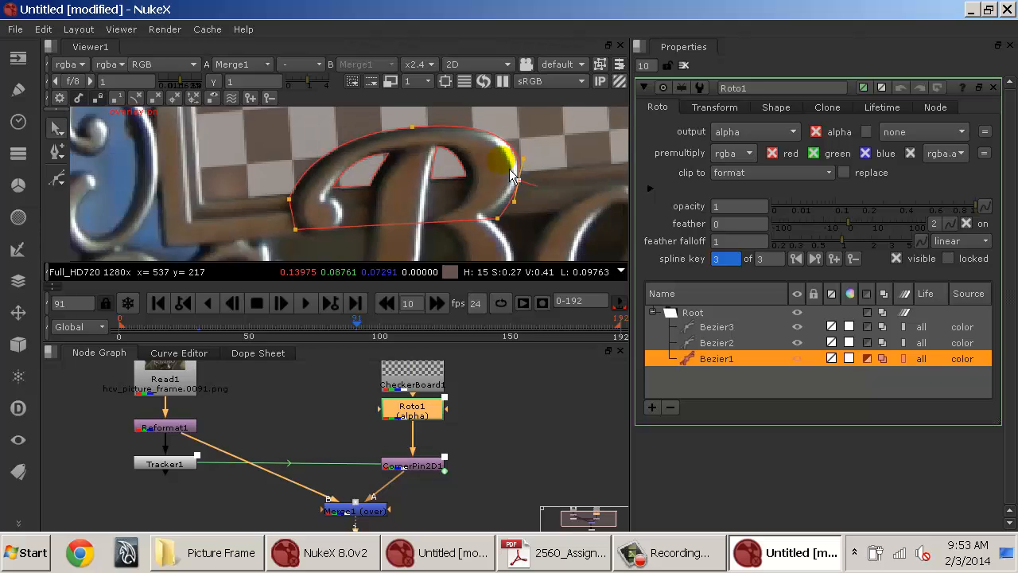
Scrub through the timeline to review the roto across frames, then reopen Roto1's properties.
{"action": "left_click", "coordinate": [683, 66]}
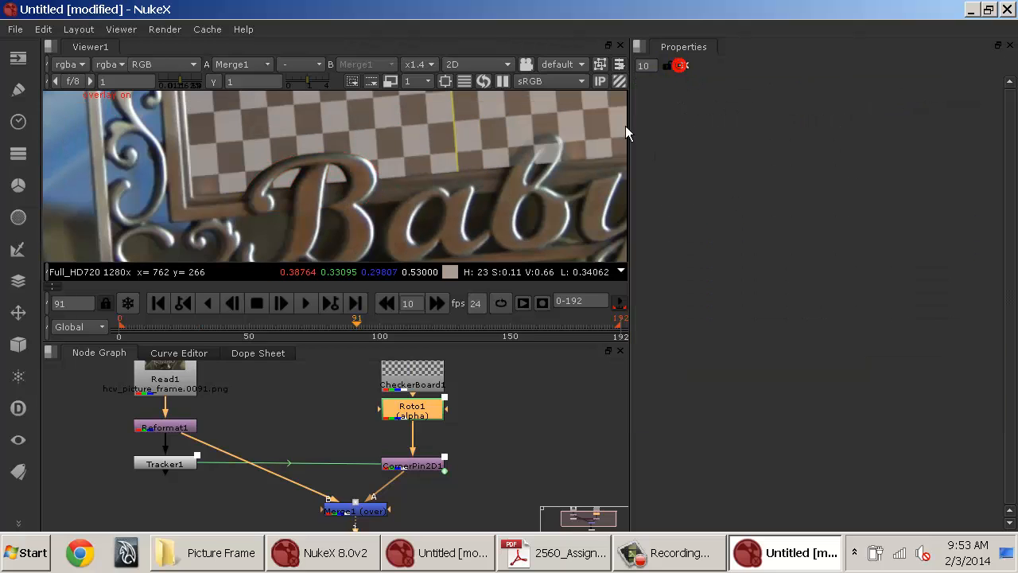
{"action": "left_click_drag", "start_coordinate": [303, 327], "coordinate": [430, 323]}
{"action": "left_click", "coordinate": [399, 307]}
{"action": "left_click", "coordinate": [418, 303]}
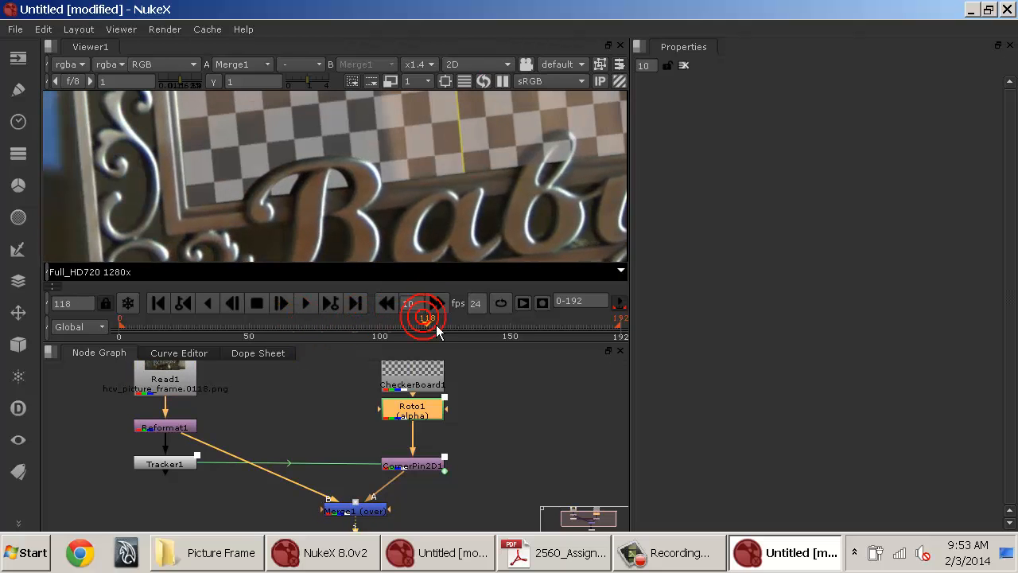
{"action": "left_click_drag", "start_coordinate": [510, 324], "coordinate": [608, 323]}
{"action": "left_click", "coordinate": [614, 326]}
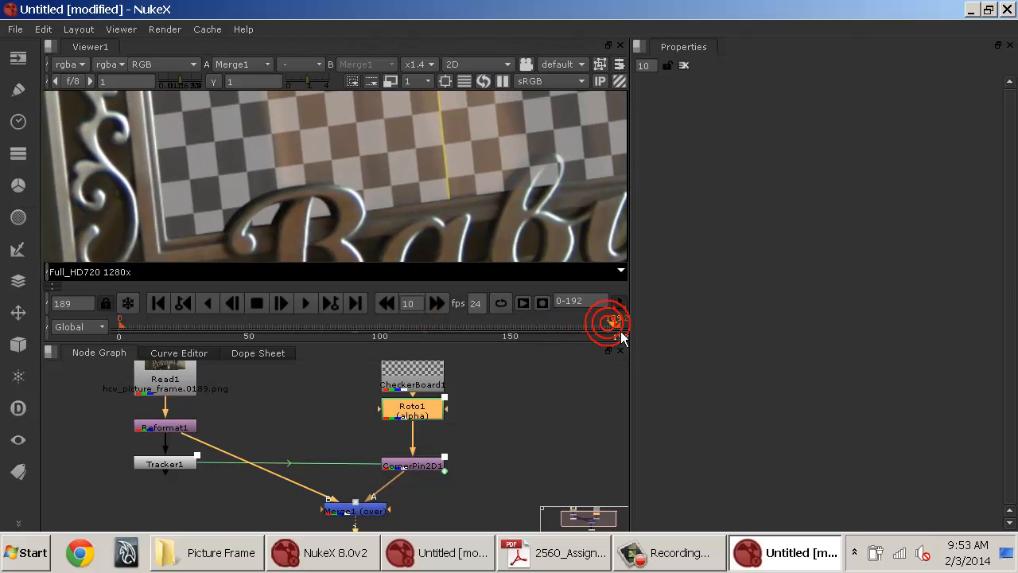
{"action": "left_click", "coordinate": [458, 326]}
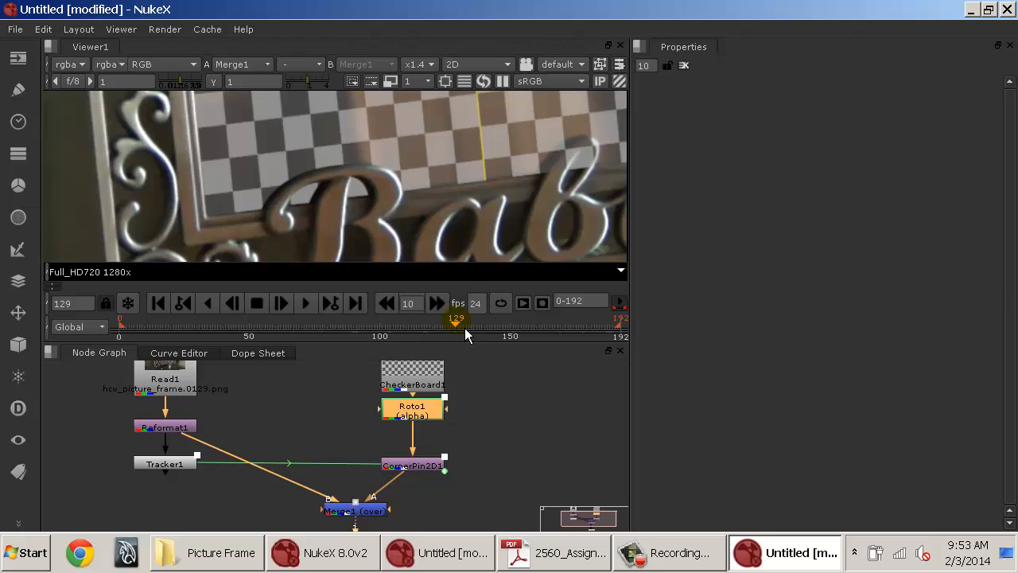
{"action": "left_click_drag", "start_coordinate": [231, 344], "coordinate": [262, 342]}
{"action": "double_click", "coordinate": [408, 413]}
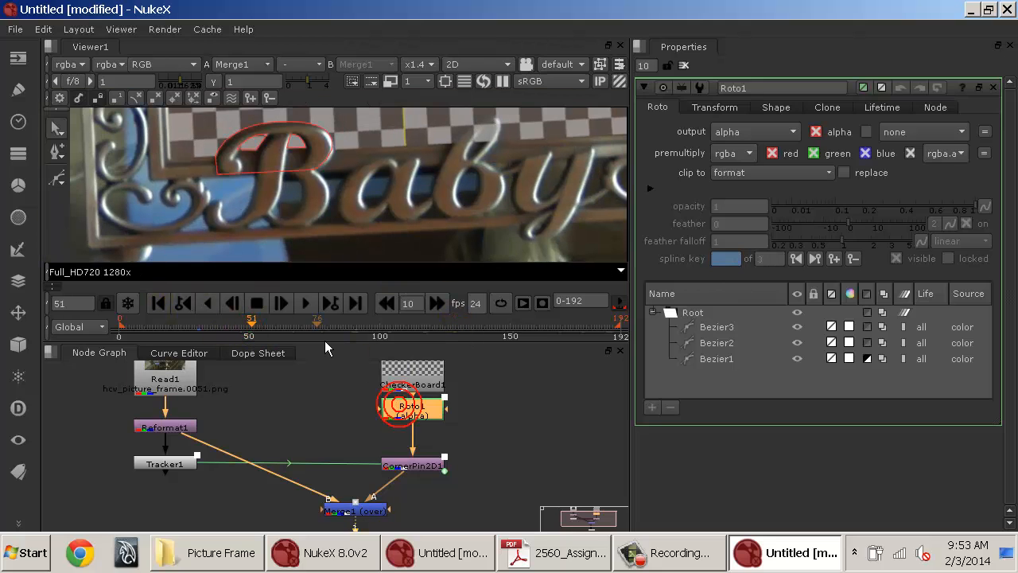
{"action": "left_click", "coordinate": [249, 328]}
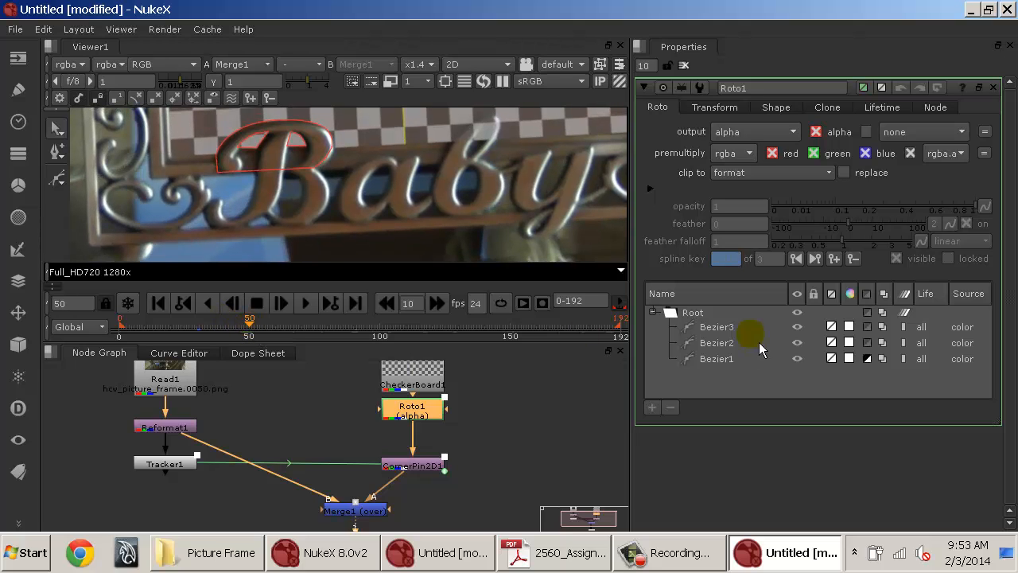
At frame 31, draw a new Bezier shape around the ascender loop of the second b in Baby.
{"action": "left_click", "coordinate": [743, 327]}
{"action": "left_click", "coordinate": [727, 358]}
{"action": "left_click_drag", "start_coordinate": [252, 334], "coordinate": [206, 330]}
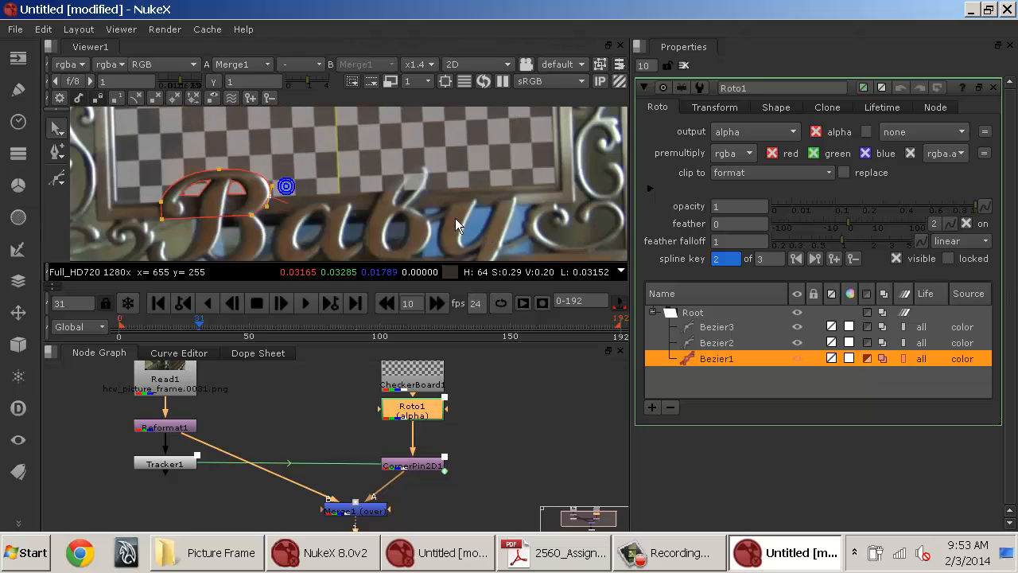
{"action": "scroll", "coordinate": [470, 212], "scroll_direction": "up", "scroll_amount": 6}
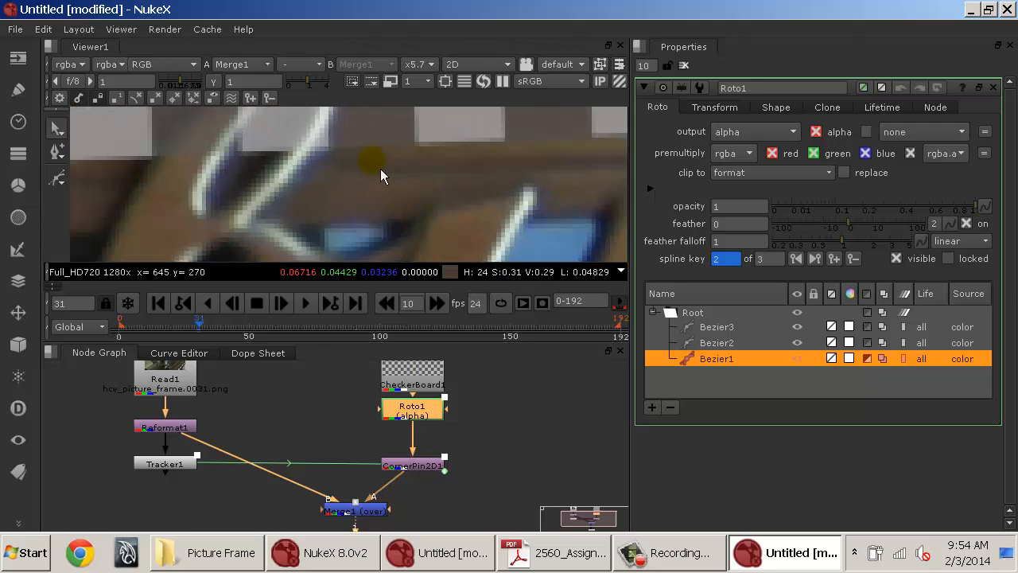
{"action": "left_click_drag", "start_coordinate": [380, 169], "coordinate": [480, 204]}
{"action": "scroll", "coordinate": [480, 203], "scroll_direction": "down", "scroll_amount": 3}
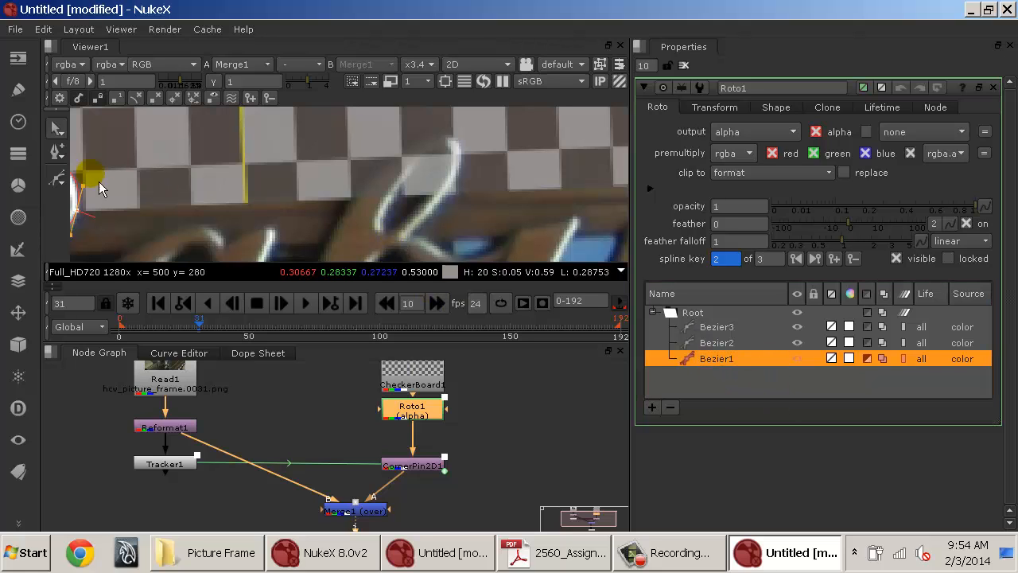
{"action": "left_click", "coordinate": [56, 178]}
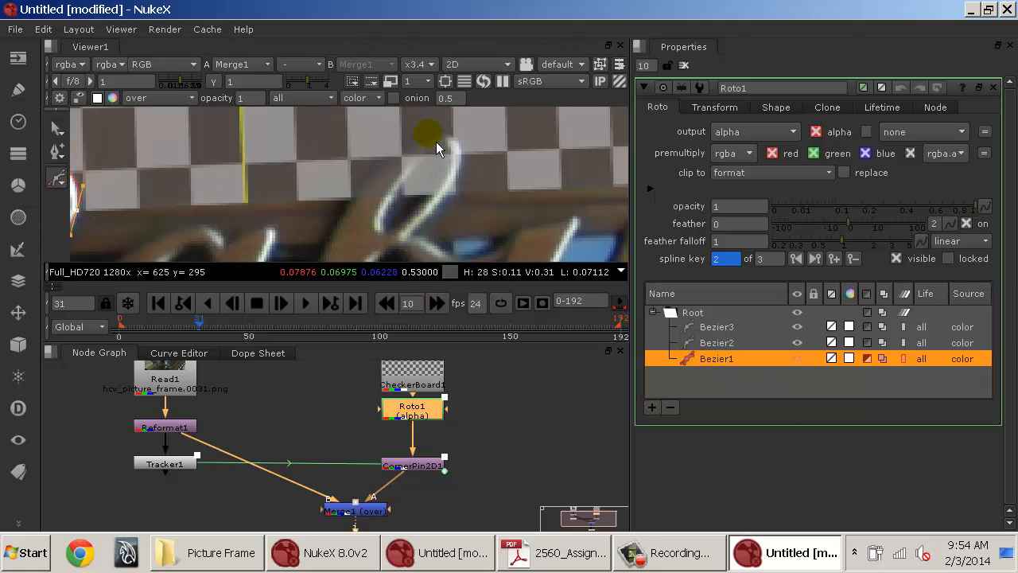
{"action": "left_click", "coordinate": [351, 199]}
{"action": "left_click", "coordinate": [424, 131]}
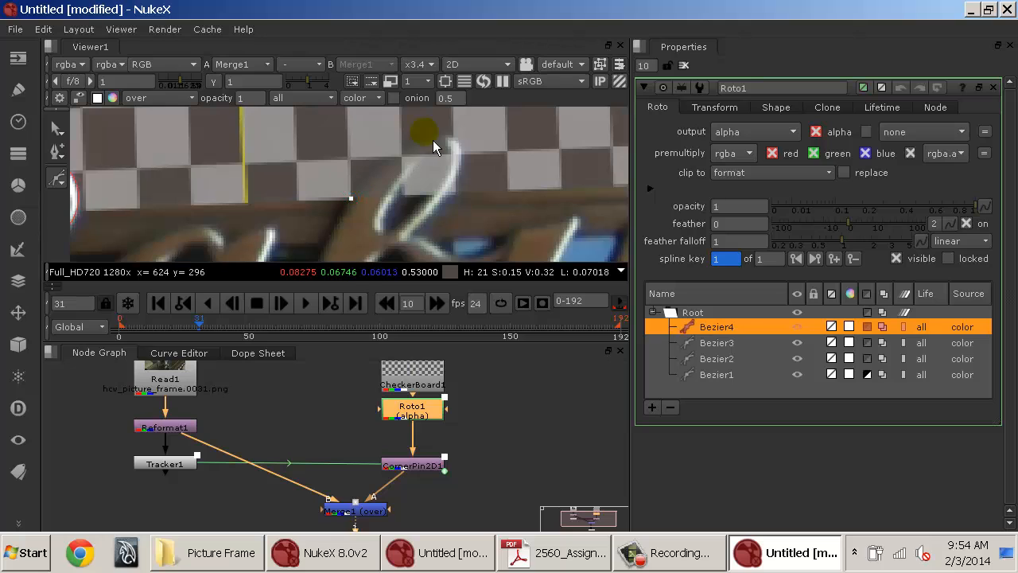
{"action": "left_click_drag", "start_coordinate": [454, 143], "coordinate": [483, 139]}
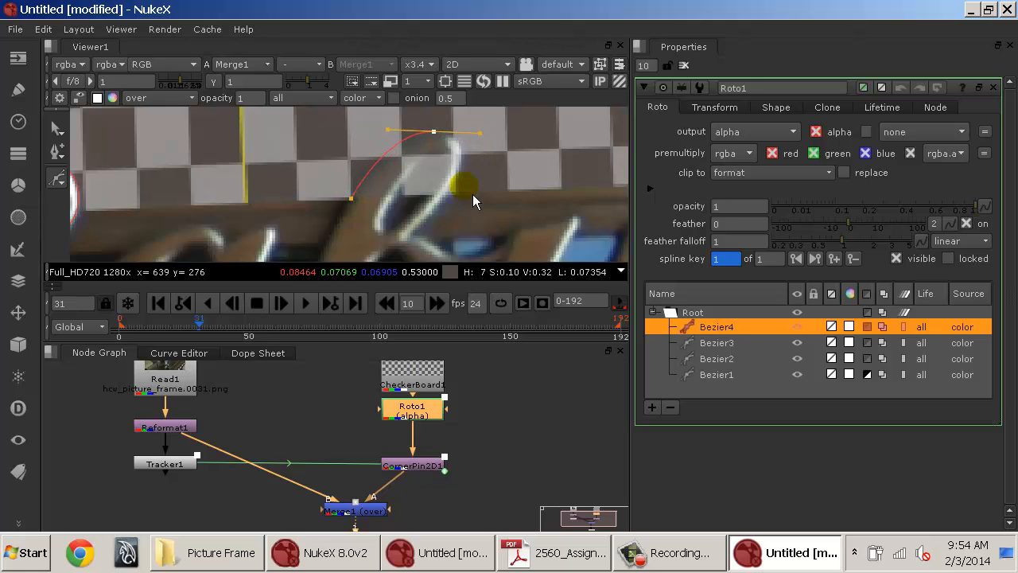
{"action": "mouse_move", "coordinate": [451, 190]}
{"action": "left_mouse_down"}
{"action": "mouse_move", "coordinate": [433, 214]}
{"action": "mouse_move", "coordinate": [450, 187]}
{"action": "left_mouse_up"}
{"action": "left_click", "coordinate": [402, 242]}
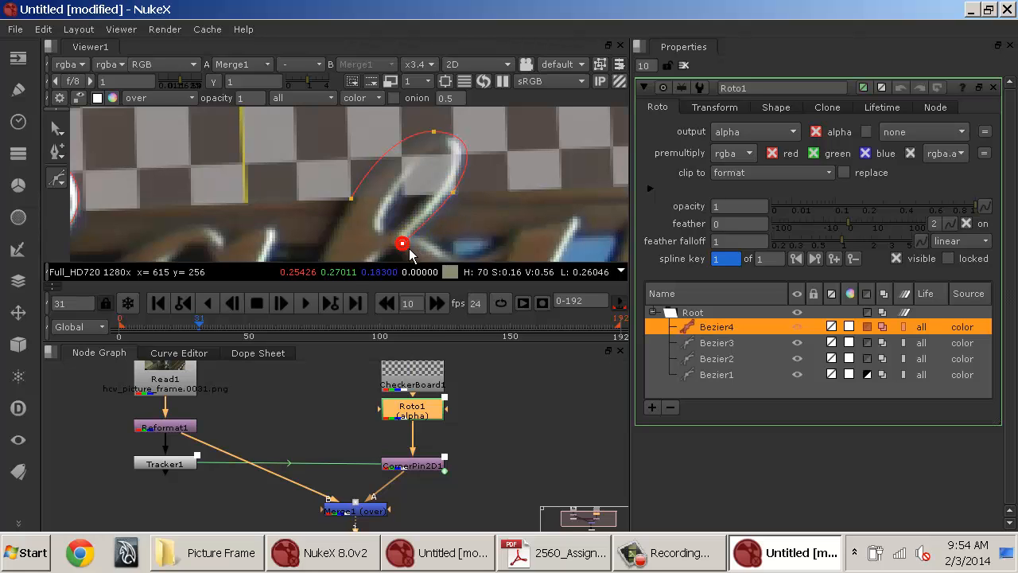
{"action": "left_click", "coordinate": [351, 200]}
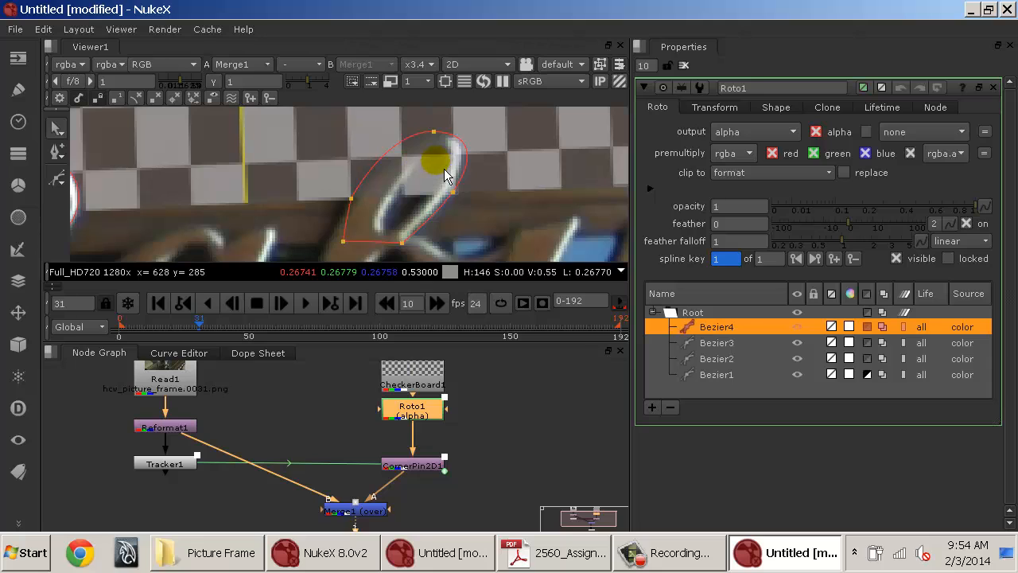
Set the new Bezier4 shape's blending mode to screen.
{"action": "left_click", "coordinate": [875, 330]}
{"action": "left_click", "coordinate": [869, 328]}
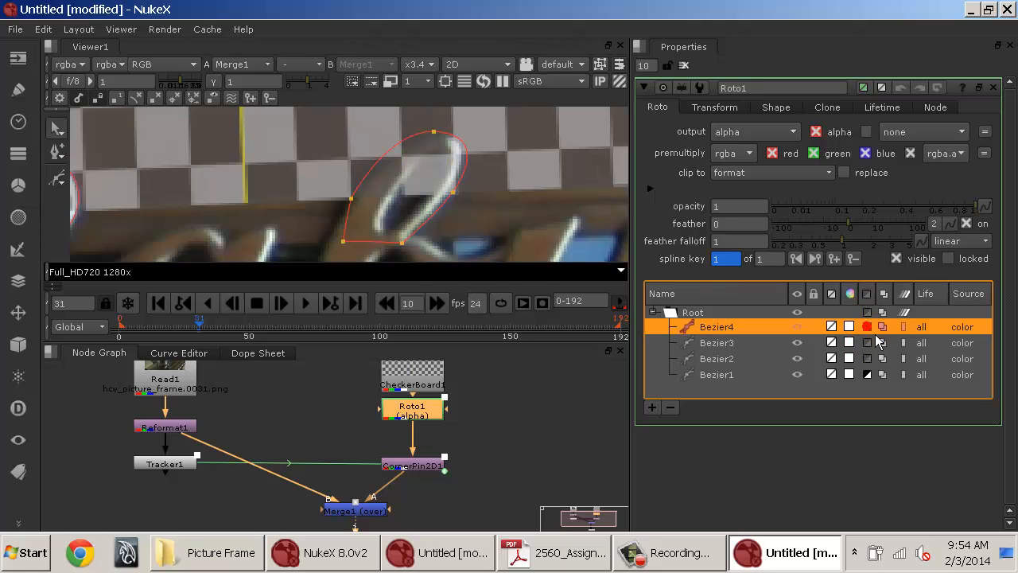
{"action": "left_click", "coordinate": [871, 330]}
{"action": "left_click", "coordinate": [891, 335]}
{"action": "left_click", "coordinate": [897, 308]}
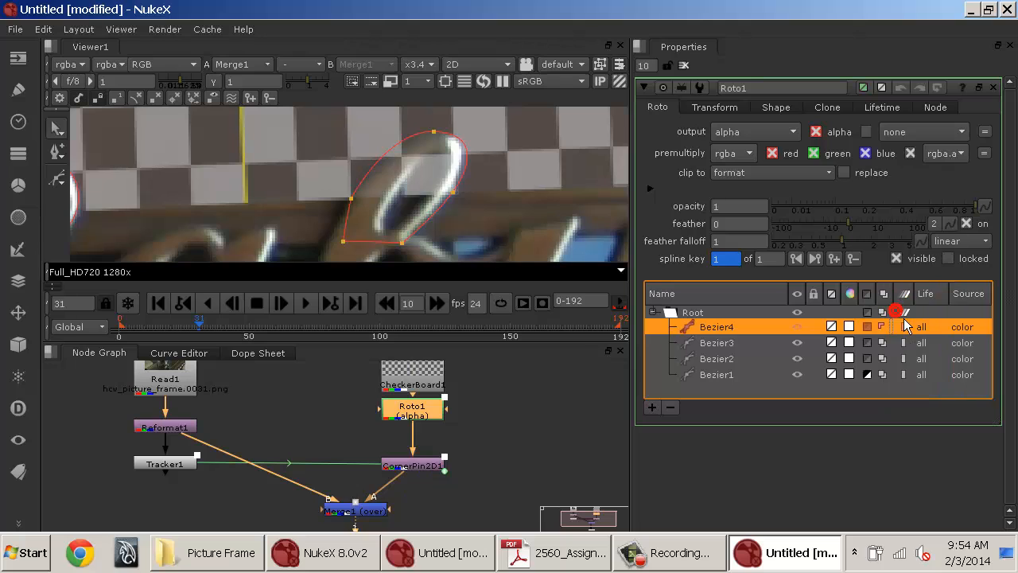
{"action": "left_click", "coordinate": [873, 324]}
{"action": "left_click", "coordinate": [887, 332]}
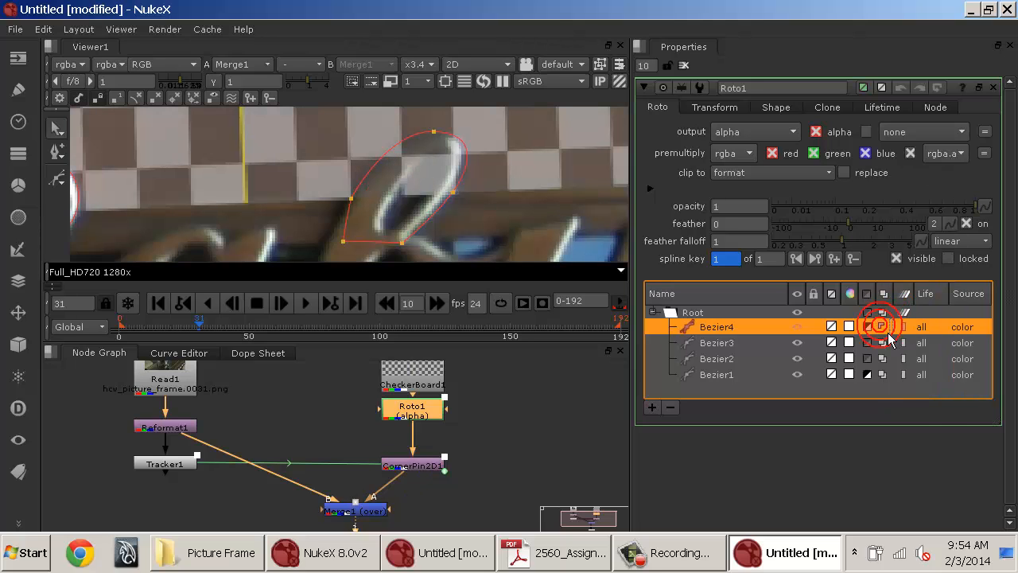
{"action": "left_click", "coordinate": [911, 395]}
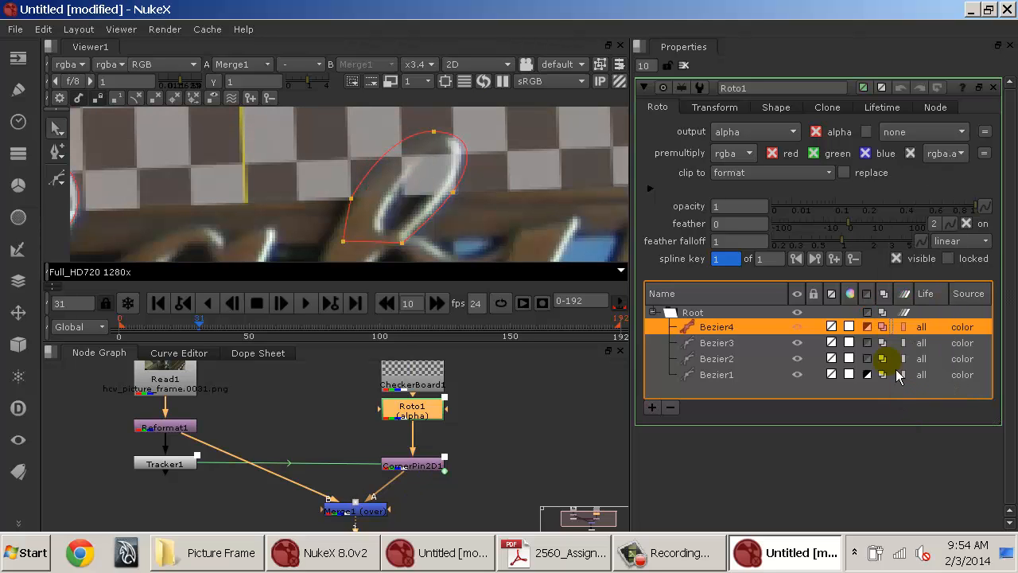
{"action": "left_click", "coordinate": [889, 328]}
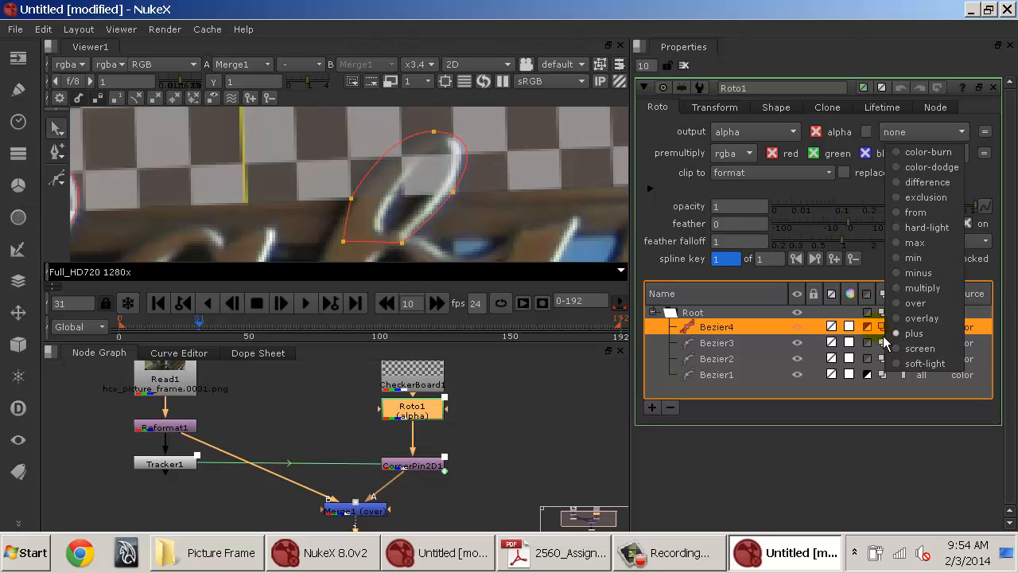
{"action": "left_click", "coordinate": [868, 326]}
{"action": "left_click", "coordinate": [894, 331]}
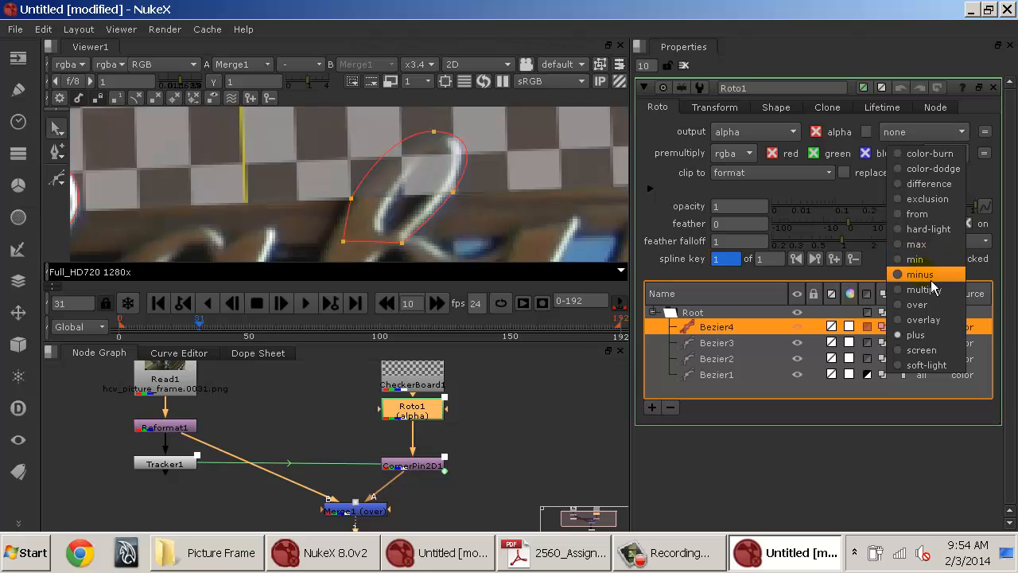
{"action": "left_click", "coordinate": [923, 354]}
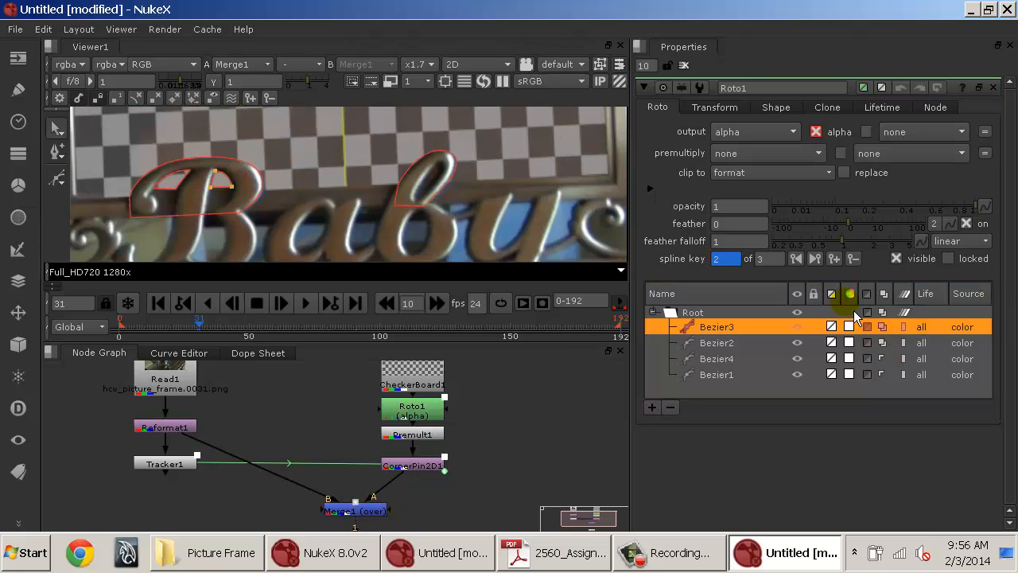
Select Roto1 and set its premultiply option to none.
{"action": "left_click", "coordinate": [434, 407]}
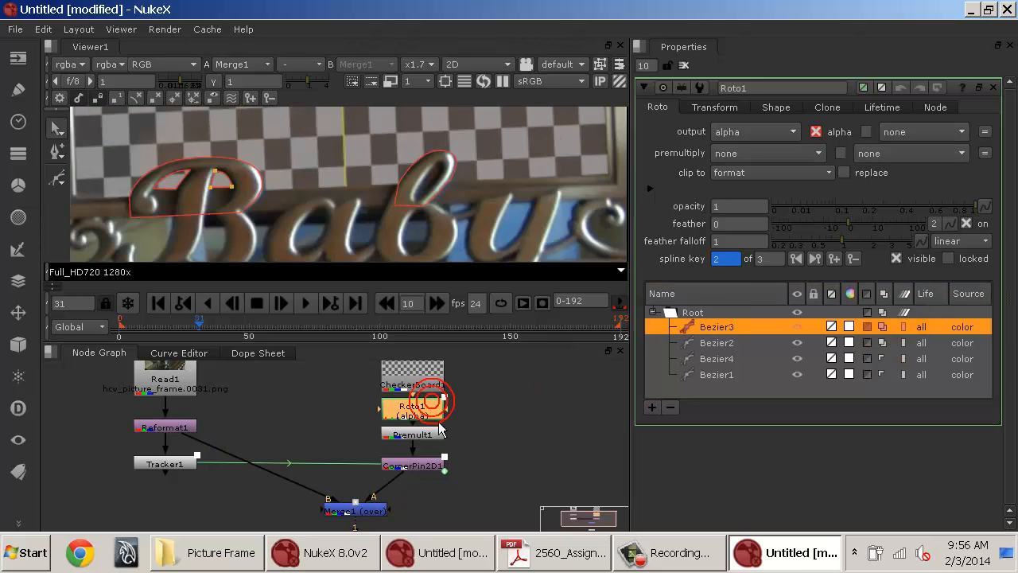
{"action": "left_click", "coordinate": [739, 154]}
{"action": "left_click", "coordinate": [736, 173]}
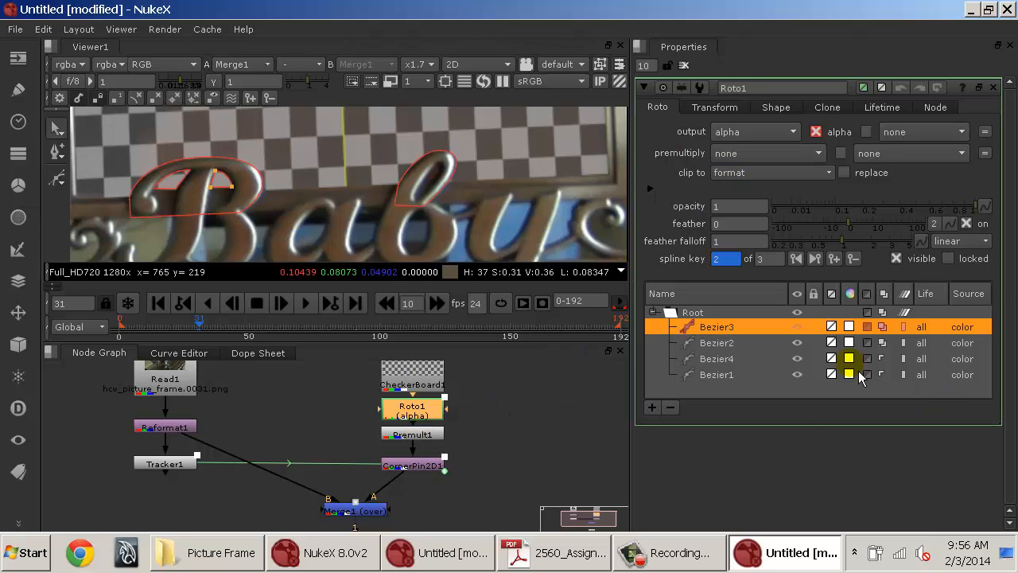
Select each Bezier shape in Roto1 in turn, along with the Premult1 and Roto1 nodes, to inspect the outlines.
{"action": "left_click", "coordinate": [746, 380]}
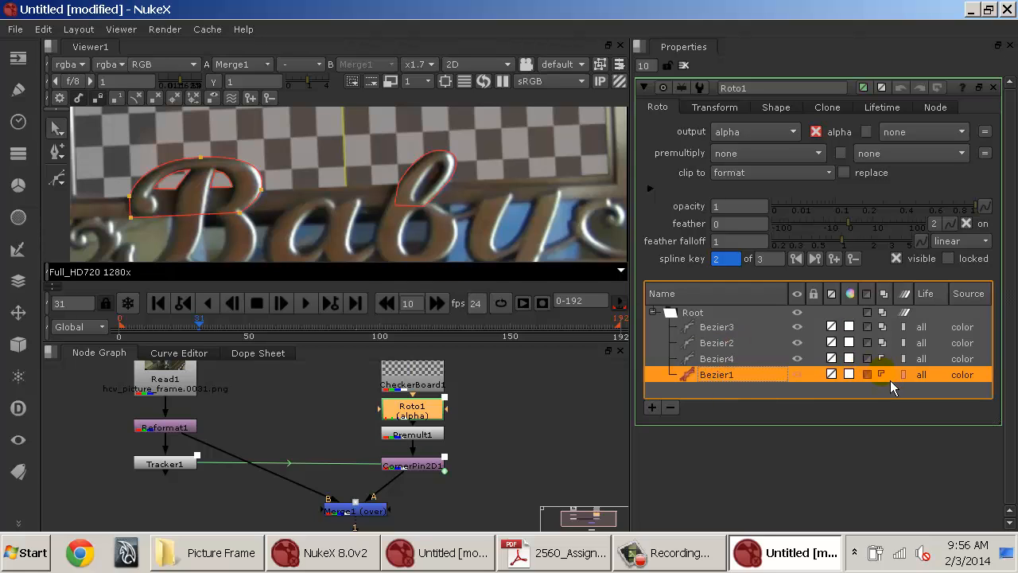
{"action": "left_click", "coordinate": [867, 374]}
{"action": "left_click", "coordinate": [867, 374]}
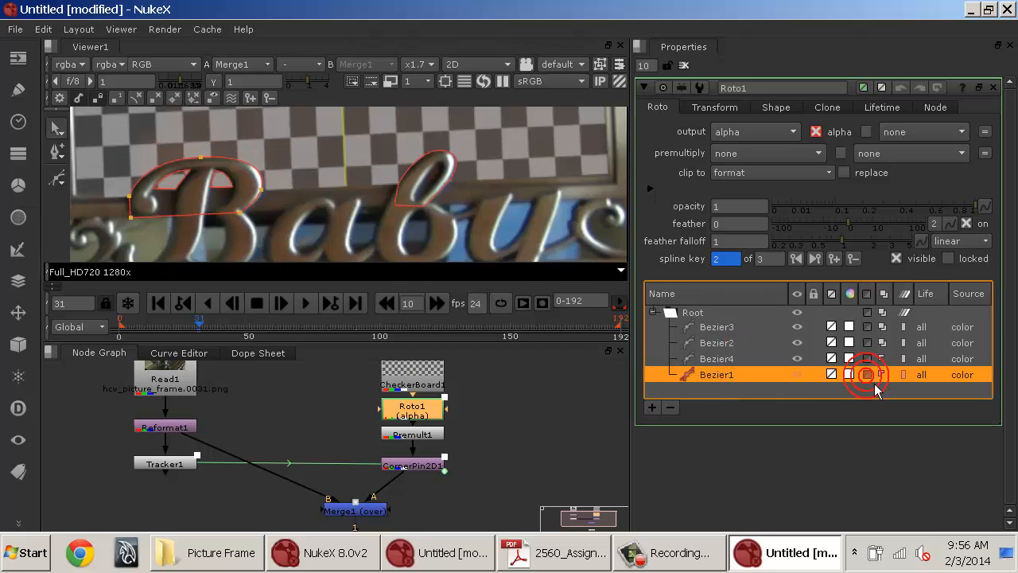
{"action": "left_click", "coordinate": [434, 434]}
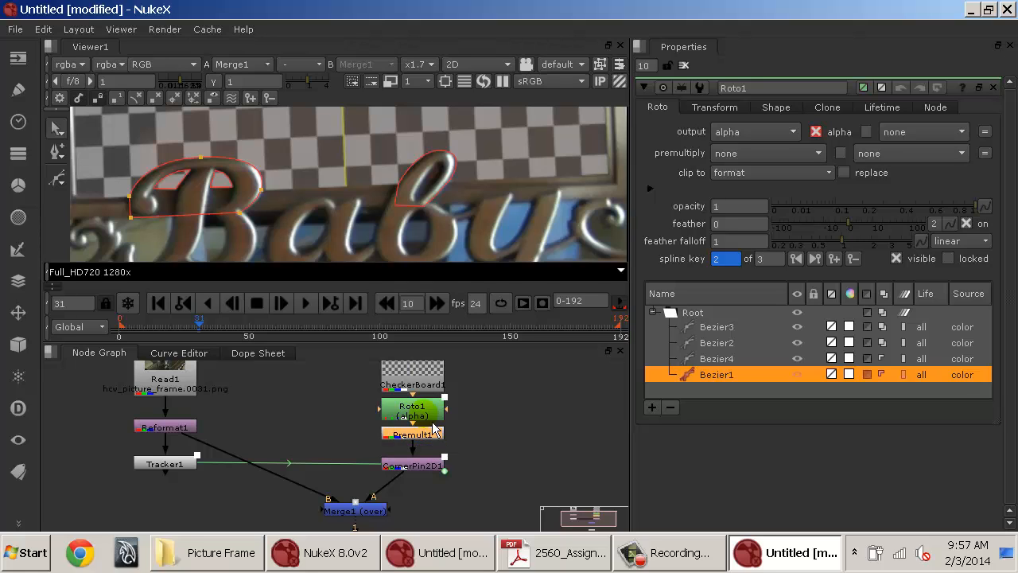
{"action": "left_click", "coordinate": [425, 409]}
{"action": "left_click", "coordinate": [728, 373]}
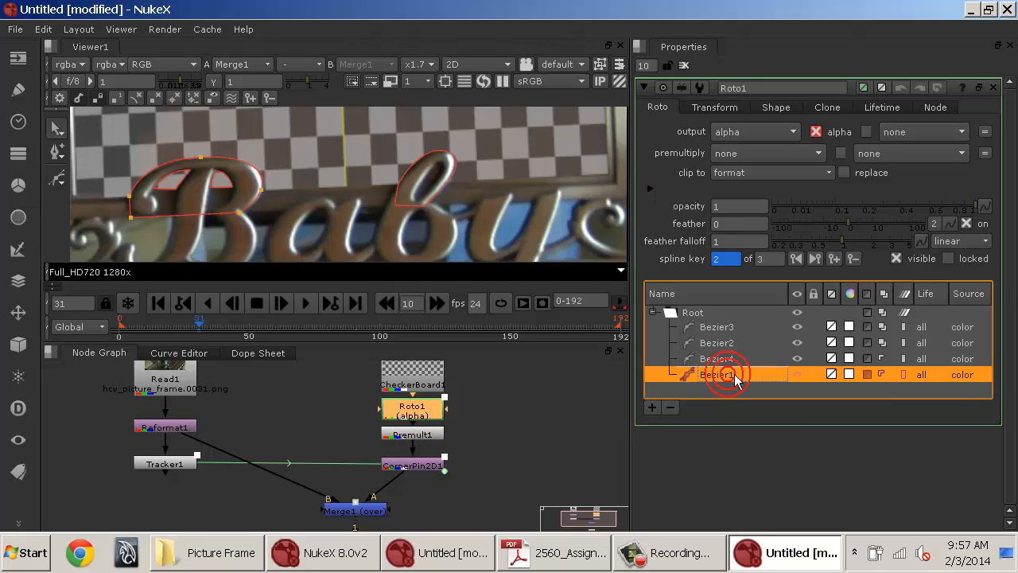
{"action": "left_click", "coordinate": [724, 358]}
{"action": "left_click", "coordinate": [723, 342]}
{"action": "left_click", "coordinate": [724, 326]}
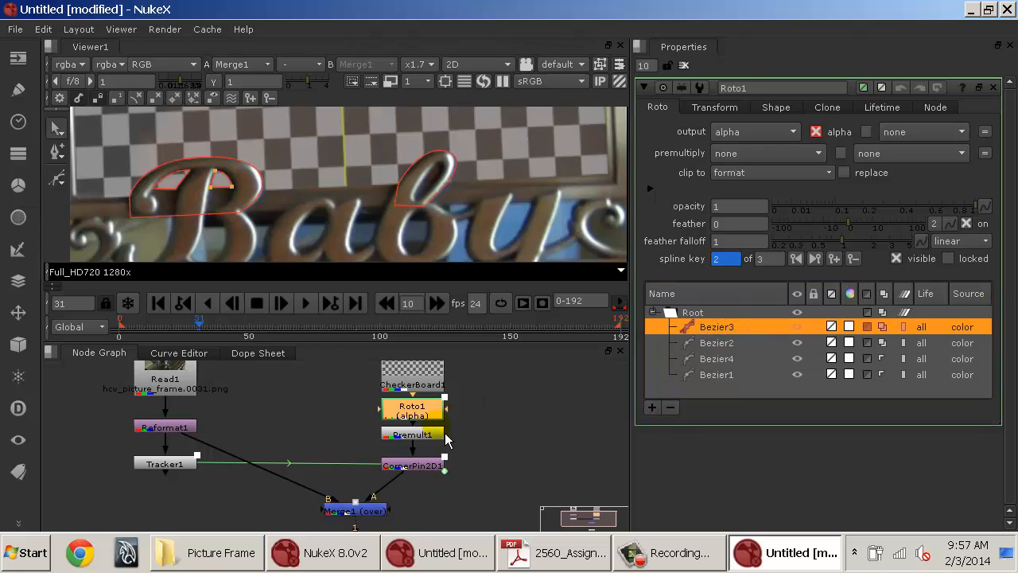
Disable the Premult1 node and enable it again to compare the result.
{"action": "left_click", "coordinate": [432, 432]}
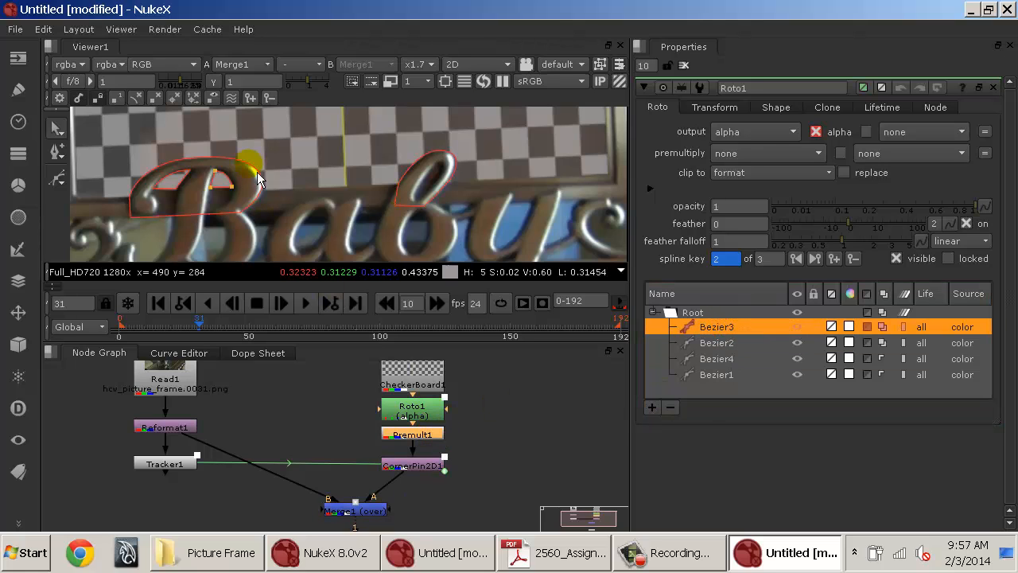
{"action": "key", "text": "d"}
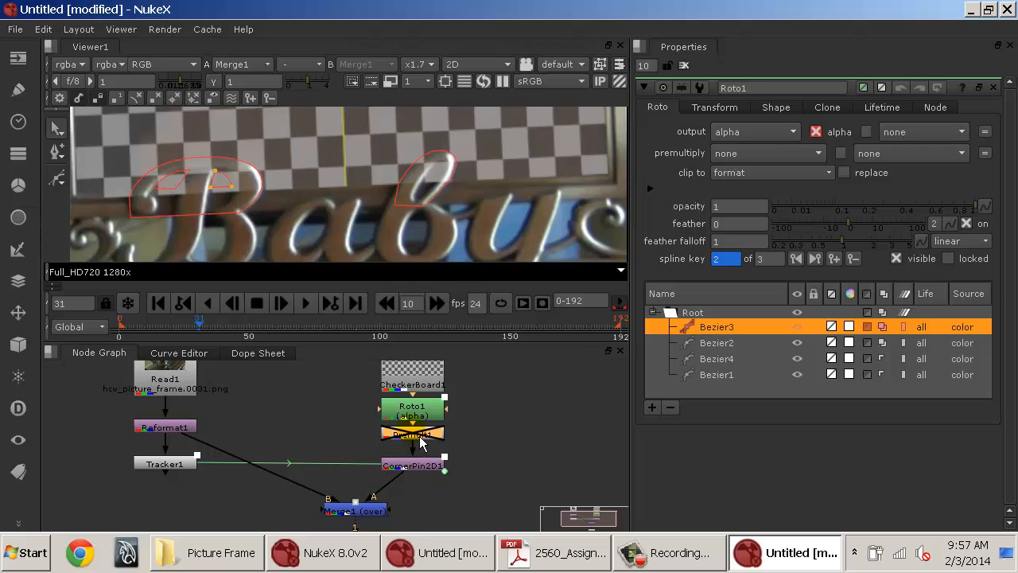
{"action": "key", "text": "d"}
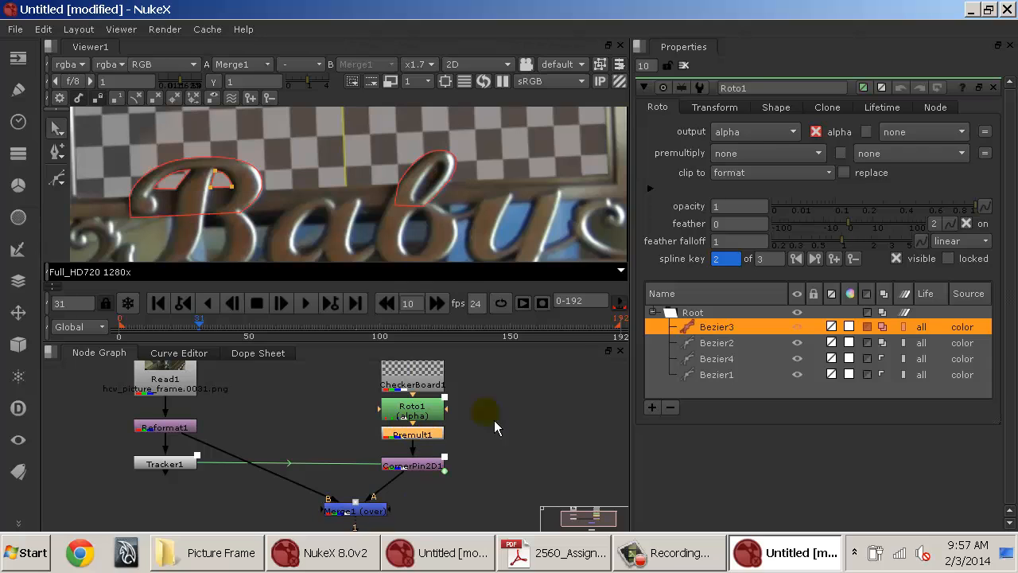
Check the blending modes of Bezier1 and Bezier2 in Roto1's shape list.
{"action": "left_click", "coordinate": [733, 375]}
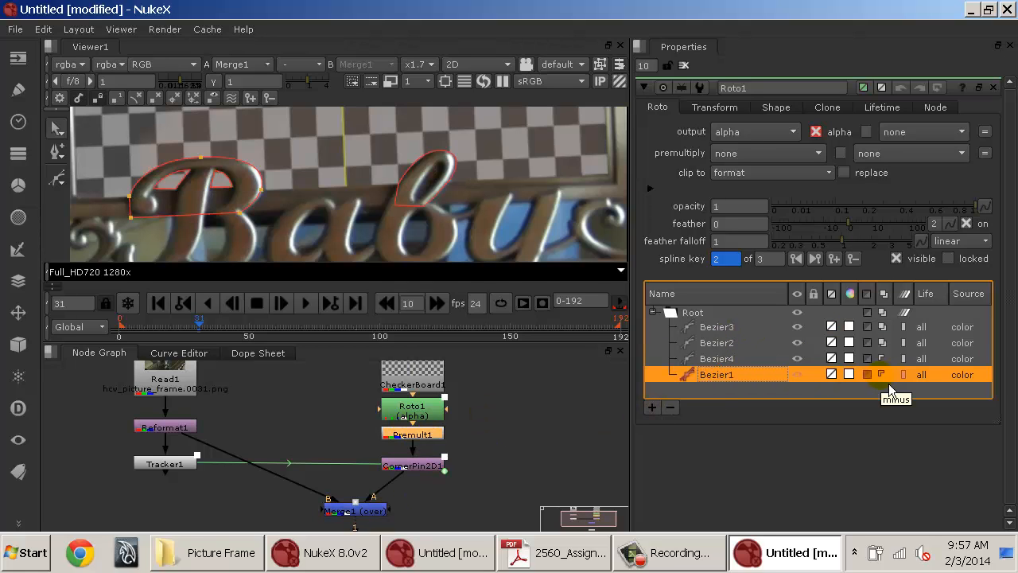
{"action": "left_click", "coordinate": [883, 375]}
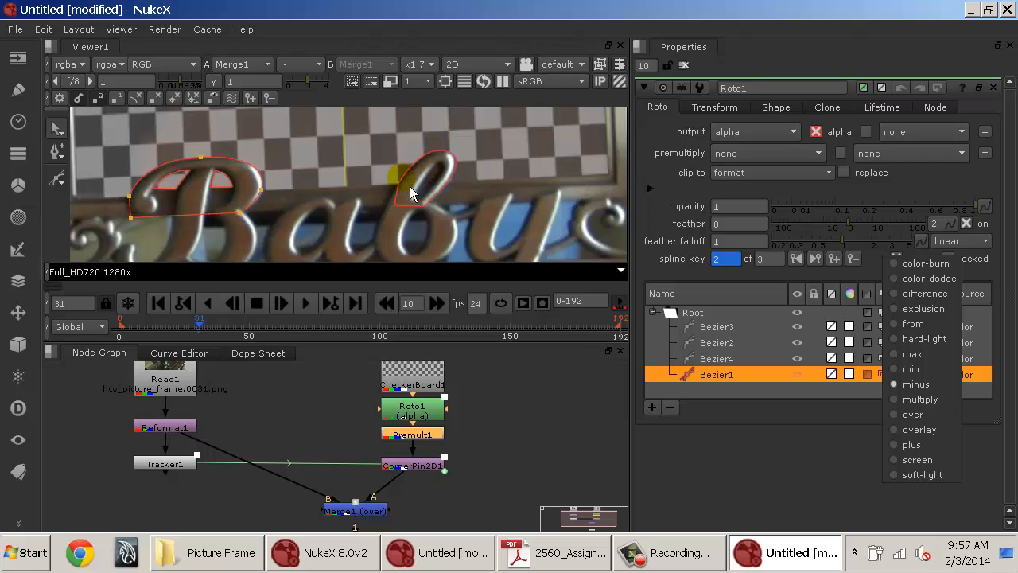
{"action": "left_click", "coordinate": [719, 358]}
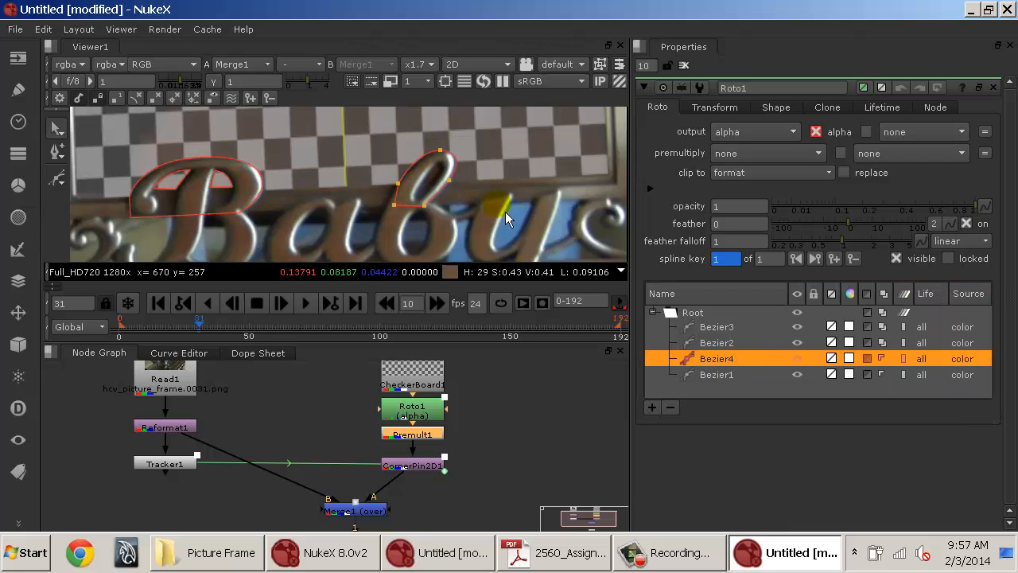
{"action": "left_click", "coordinate": [731, 342]}
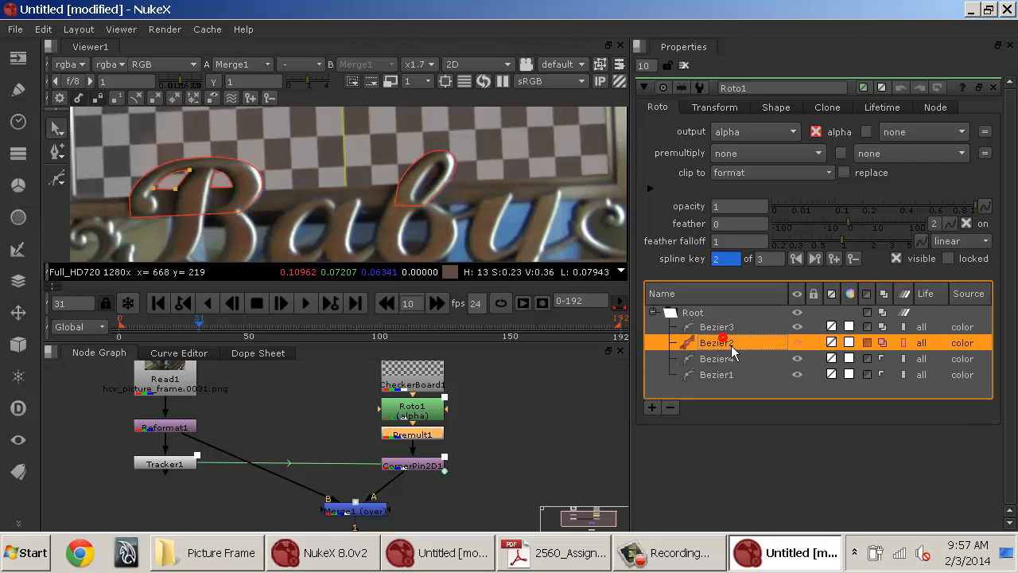
{"action": "left_click", "coordinate": [888, 350]}
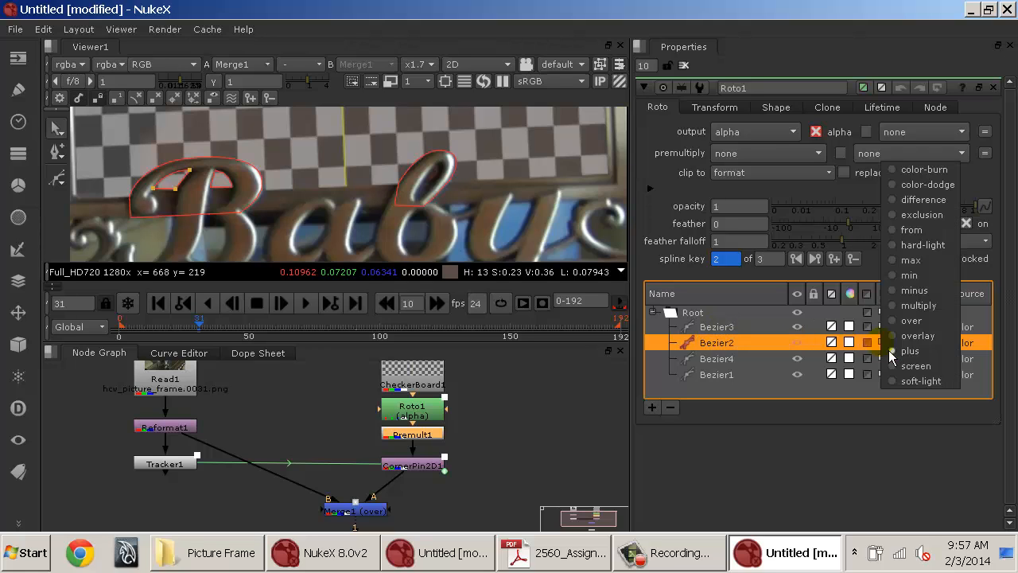
{"action": "left_click", "coordinate": [751, 334]}
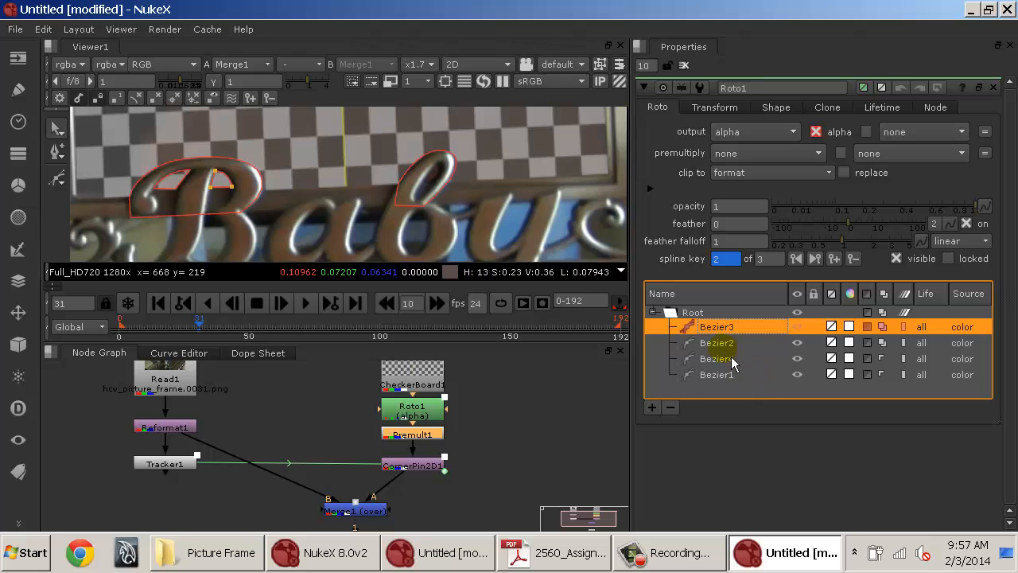
At frame 31, draw a new Bezier shape around the inner hole of the second b's ascender loop.
{"action": "left_click", "coordinate": [59, 190]}
{"action": "scroll", "coordinate": [438, 187], "scroll_direction": "up", "scroll_amount": 2}
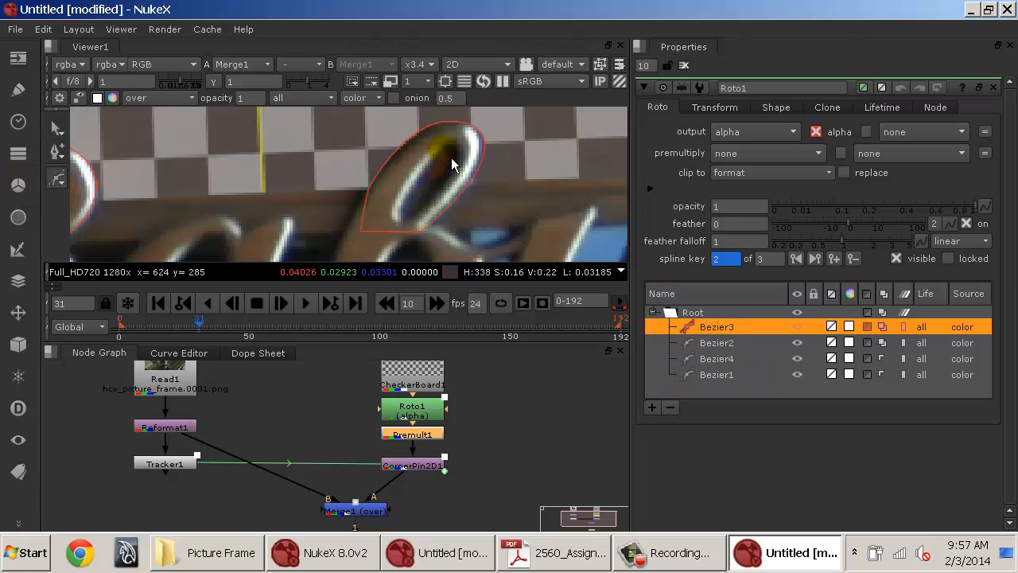
{"action": "left_click", "coordinate": [442, 147]}
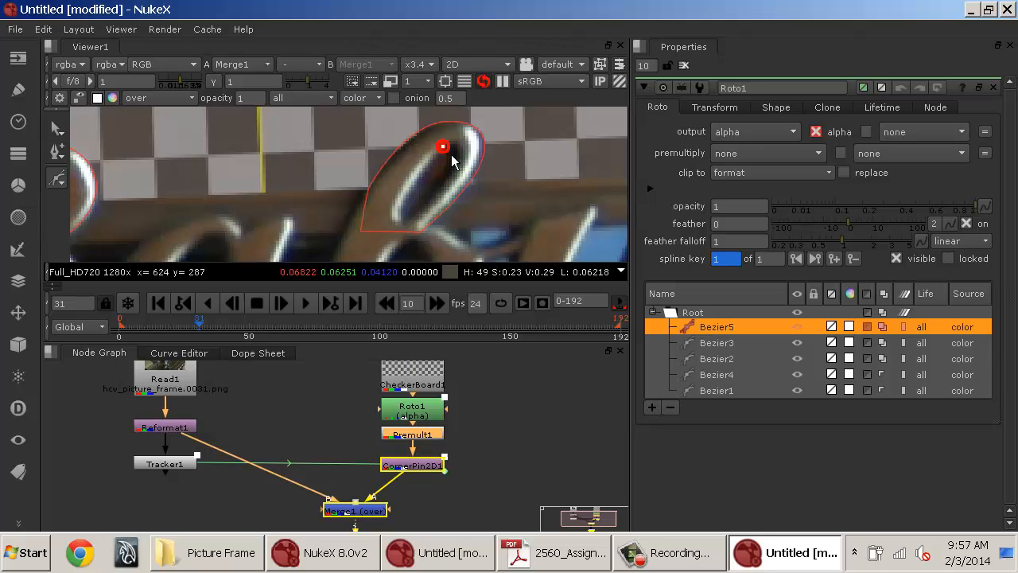
{"action": "left_click", "coordinate": [399, 212]}
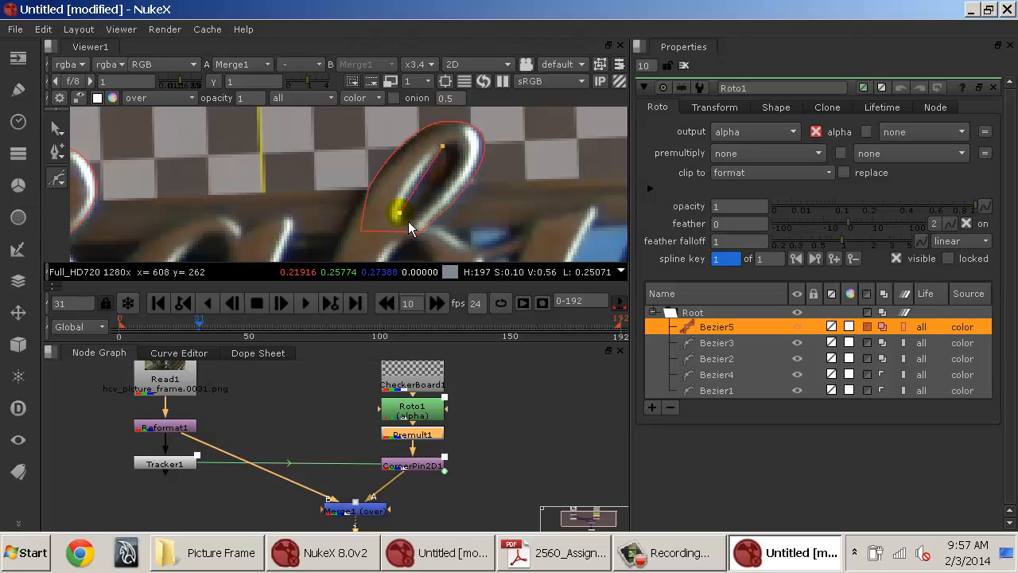
{"action": "left_click_drag", "start_coordinate": [400, 212], "coordinate": [435, 193]}
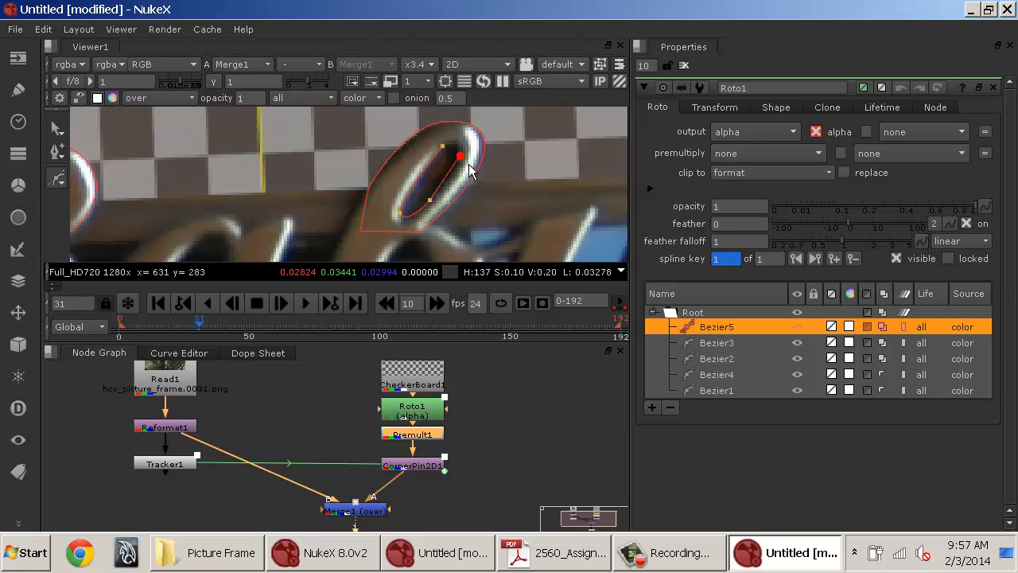
{"action": "left_click_drag", "start_coordinate": [467, 158], "coordinate": [457, 156]}
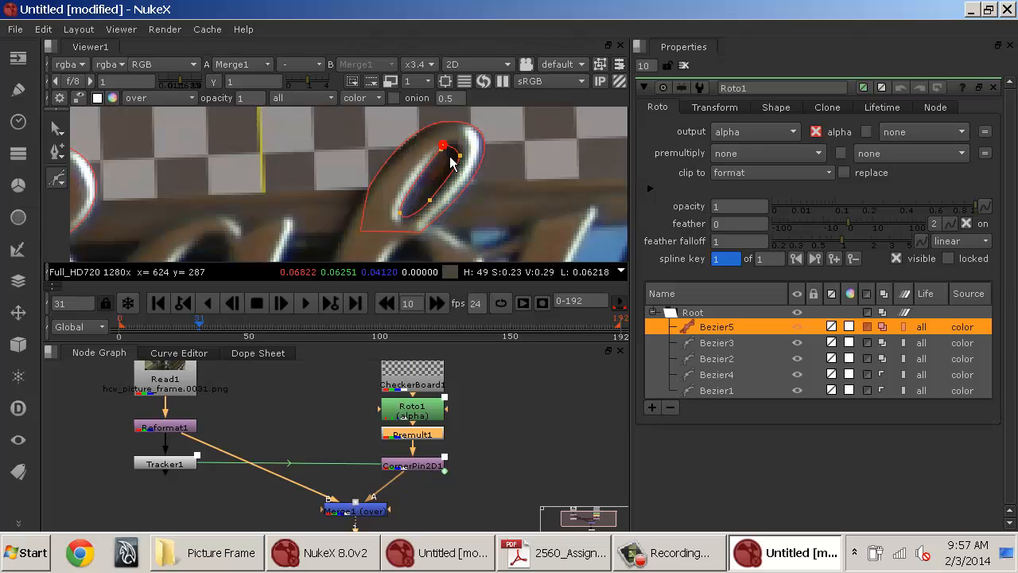
{"action": "left_click", "coordinate": [442, 148]}
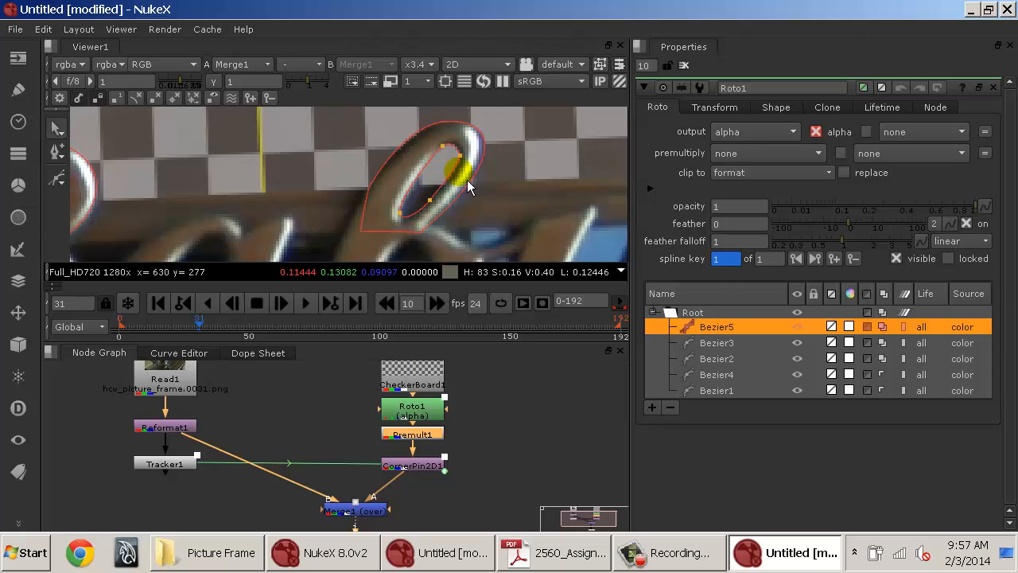
Set the new Bezier5 shape's blending mode to plus.
{"action": "left_click", "coordinate": [888, 329]}
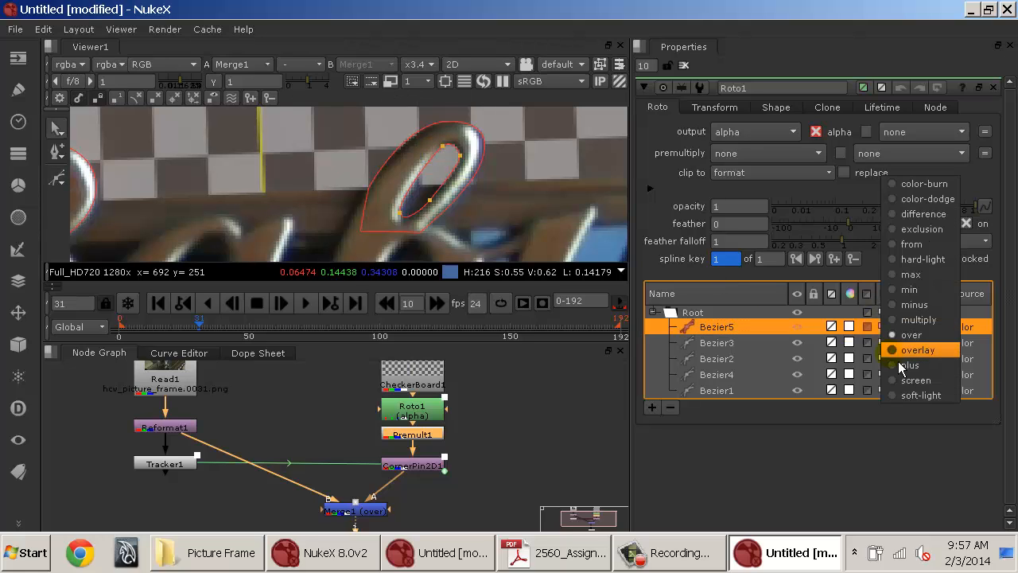
{"action": "left_click", "coordinate": [895, 360]}
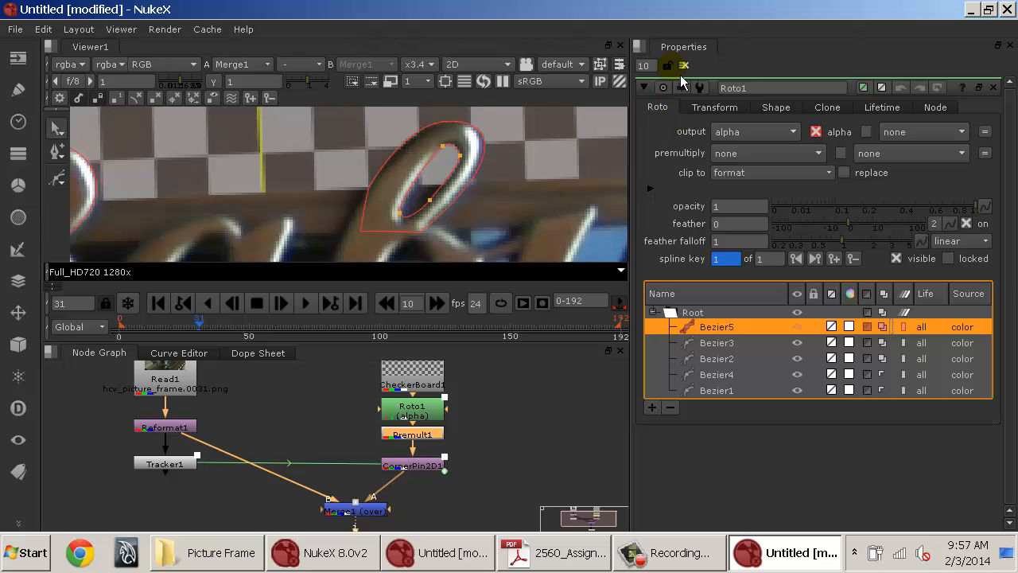
At frame 85, move Bezier5's points to fit the loop's hole, keying the shape.
{"action": "left_click_drag", "start_coordinate": [303, 331], "coordinate": [347, 343]}
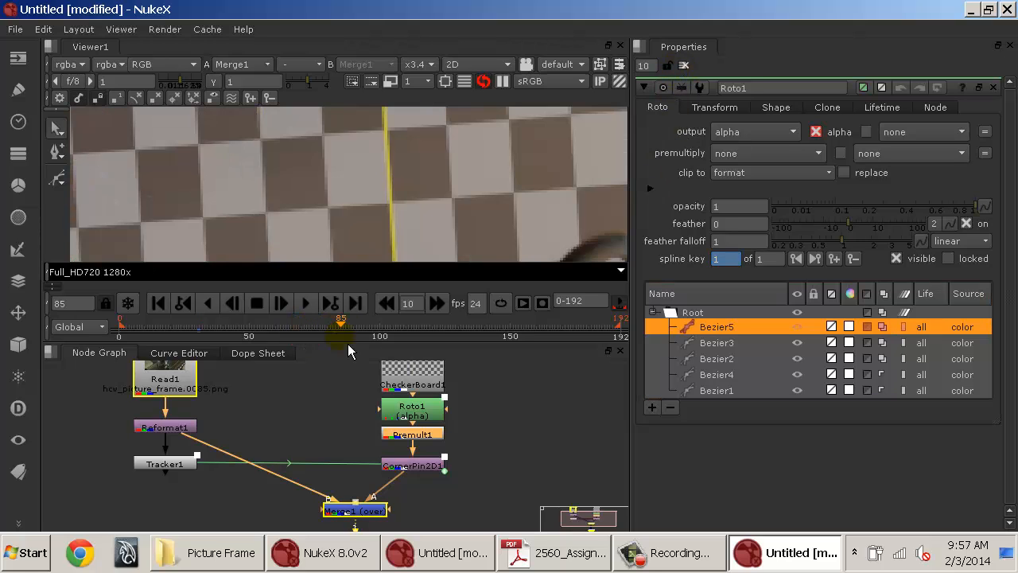
{"action": "left_click_drag", "start_coordinate": [543, 232], "coordinate": [393, 175]}
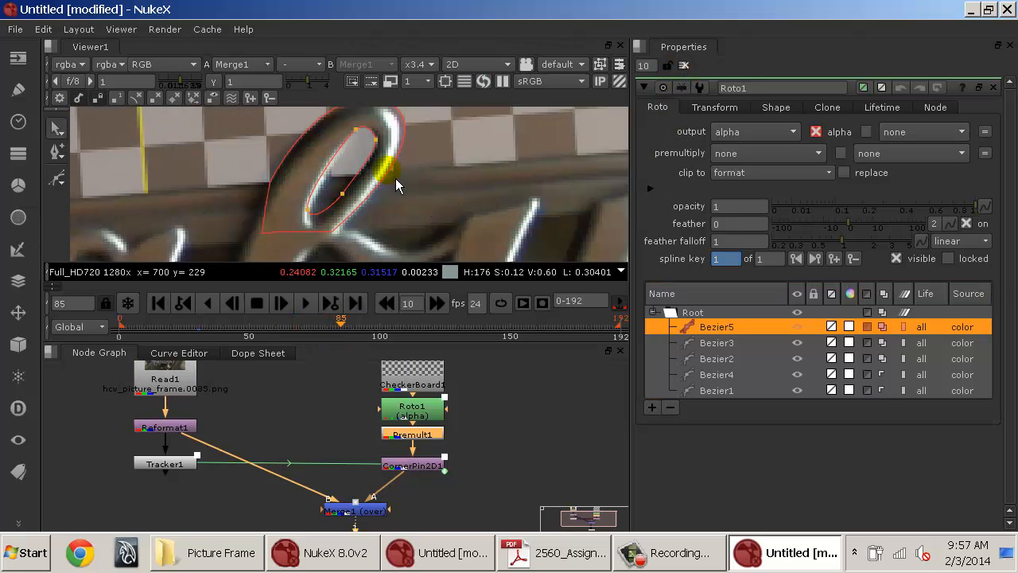
{"action": "left_click", "coordinate": [408, 117]}
{"action": "left_click", "coordinate": [334, 202]}
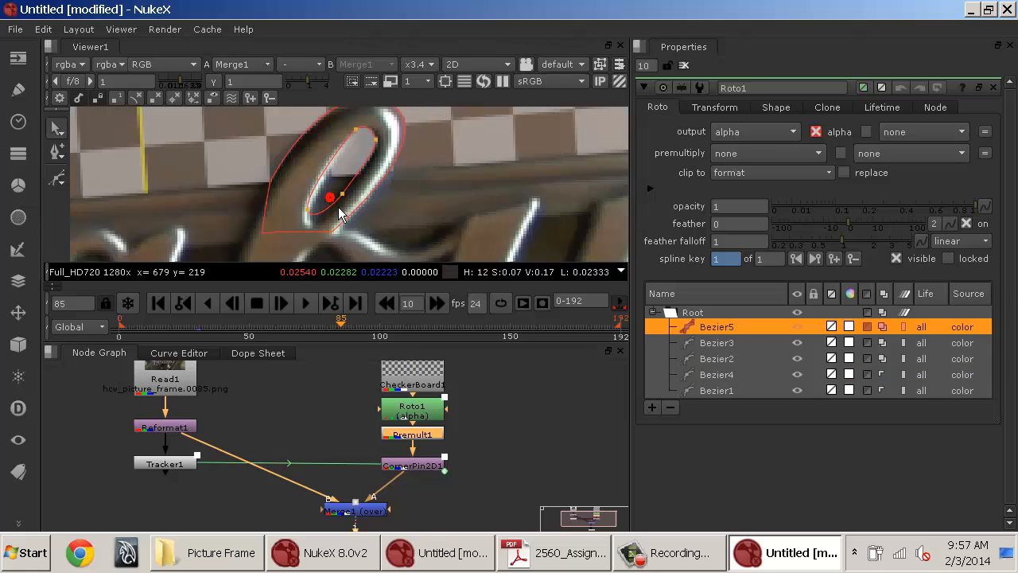
{"action": "left_click", "coordinate": [342, 195]}
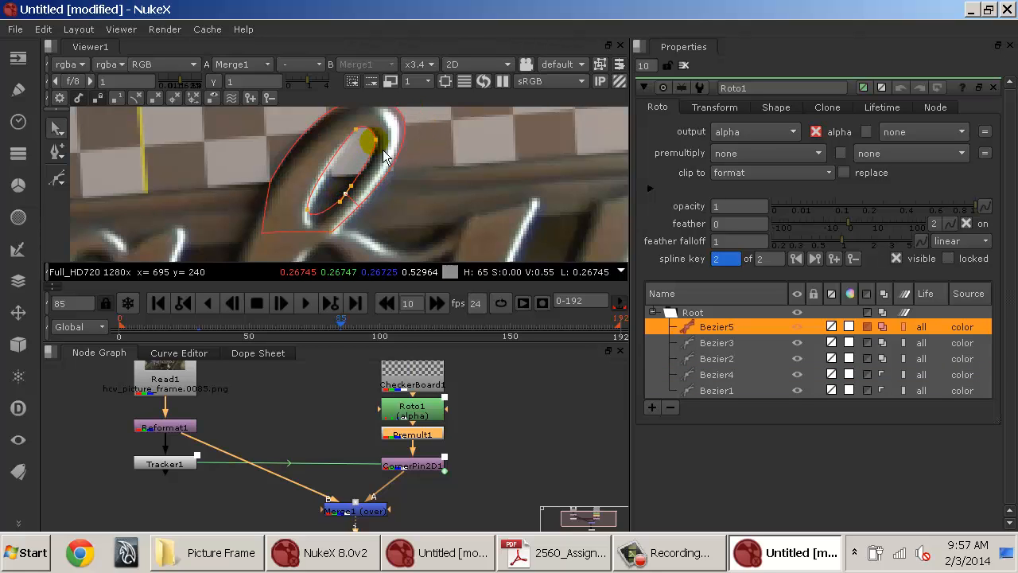
{"action": "mouse_move", "coordinate": [376, 139]}
{"action": "left_mouse_down"}
{"action": "mouse_move", "coordinate": [353, 126]}
{"action": "mouse_move", "coordinate": [363, 144]}
{"action": "left_mouse_up"}
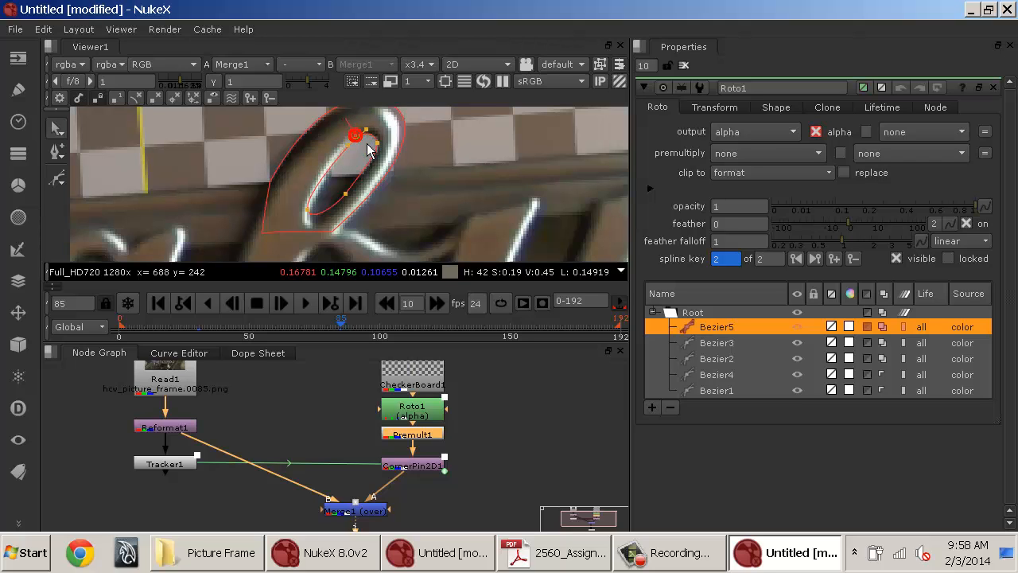
{"action": "left_click", "coordinate": [308, 209]}
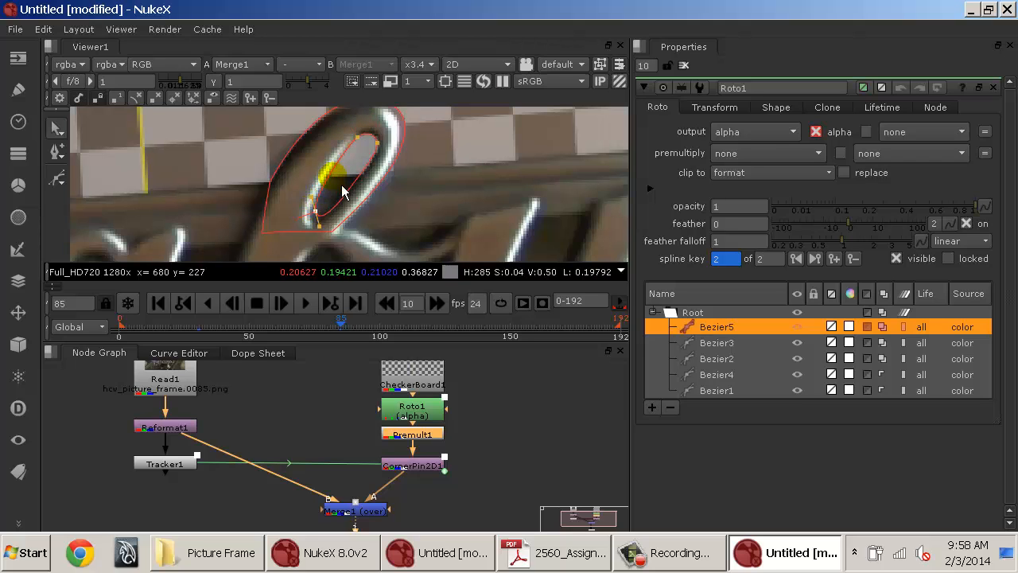
{"action": "scroll", "coordinate": [341, 185], "scroll_direction": "down", "scroll_amount": 1}
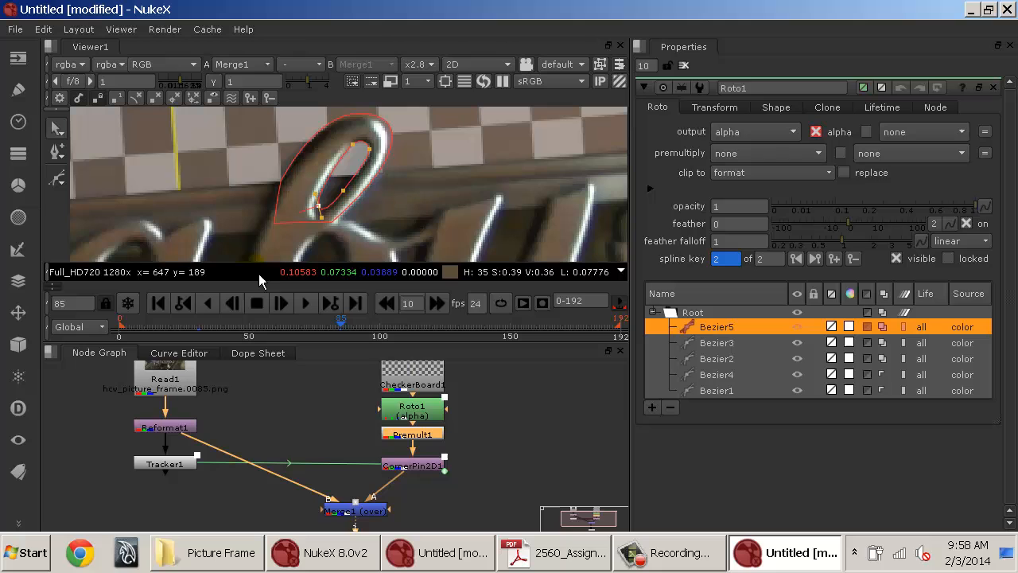
At frame 0, adjust Bezier5's points to fit the hole of the loop.
{"action": "left_click", "coordinate": [160, 307]}
{"action": "scroll", "coordinate": [414, 140], "scroll_direction": "up", "scroll_amount": 4}
{"action": "left_click", "coordinate": [365, 195]}
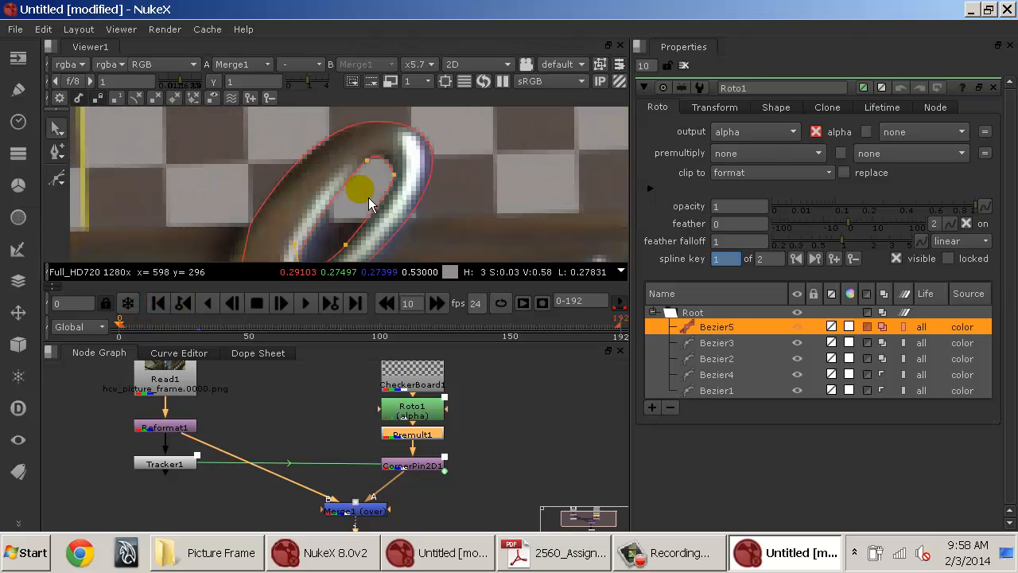
{"action": "left_click_drag", "start_coordinate": [367, 198], "coordinate": [393, 191]}
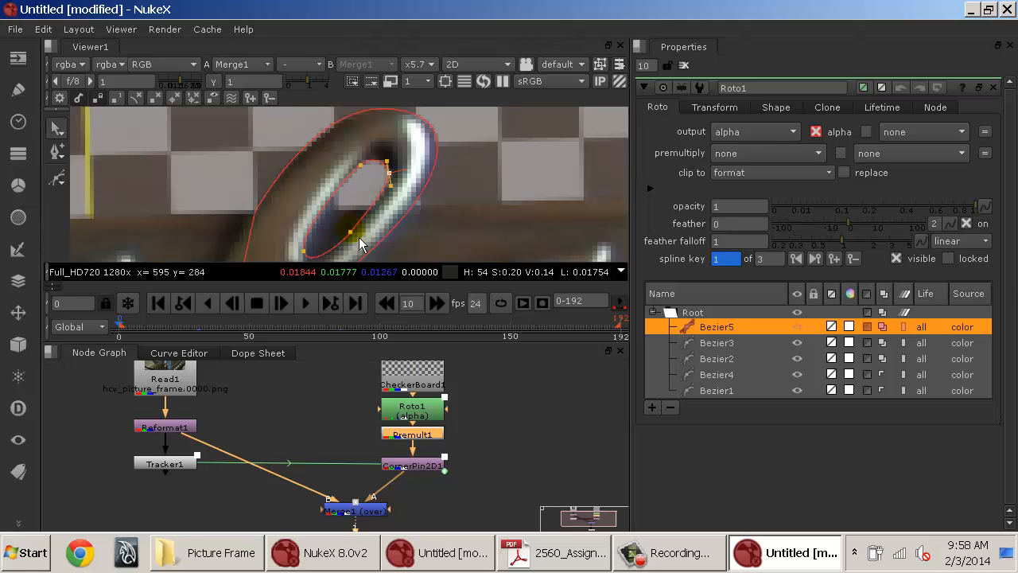
{"action": "left_click_drag", "start_coordinate": [309, 258], "coordinate": [324, 260]}
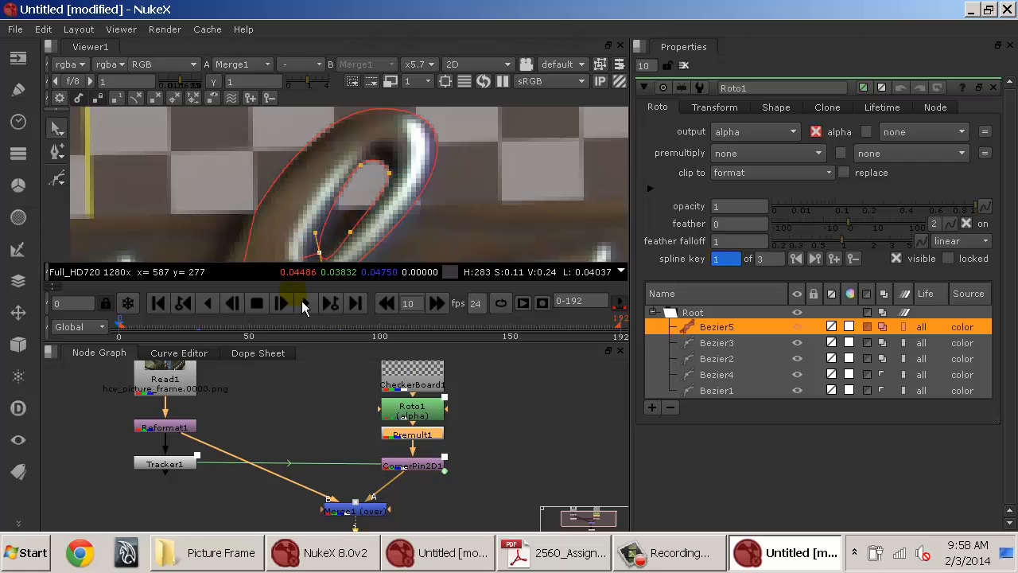
Review Bezier5's fit around the loop at frames 85 and 31.
{"action": "left_click_drag", "start_coordinate": [370, 336], "coordinate": [349, 337]}
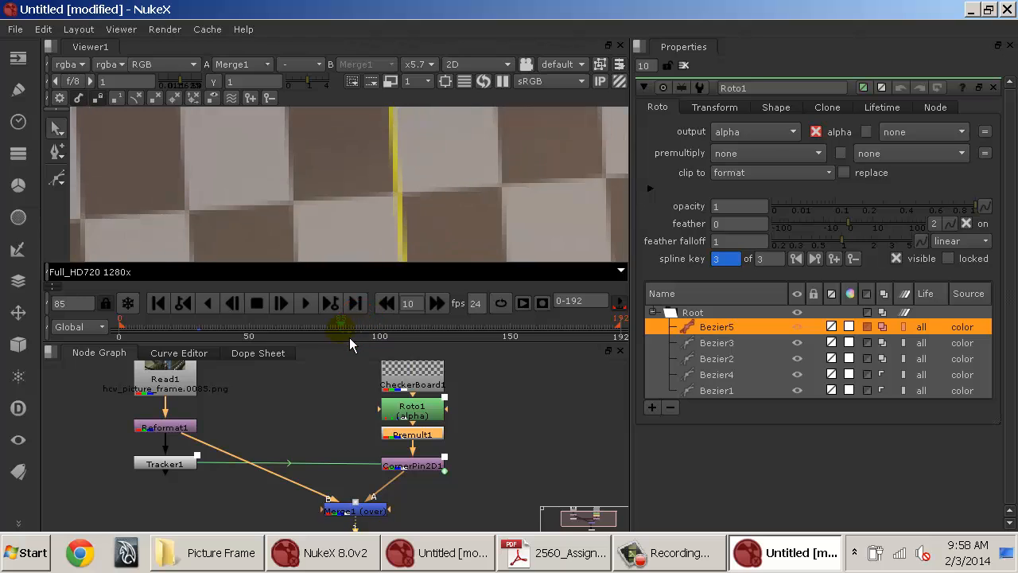
{"action": "scroll", "coordinate": [316, 247], "scroll_direction": "down", "scroll_amount": 4}
{"action": "left_click_drag", "start_coordinate": [315, 248], "coordinate": [374, 136]}
{"action": "scroll", "coordinate": [375, 163], "scroll_direction": "up", "scroll_amount": 4}
{"action": "mouse_move", "coordinate": [295, 158]}
{"action": "left_mouse_down"}
{"action": "mouse_move", "coordinate": [352, 183]}
{"action": "mouse_move", "coordinate": [328, 230]}
{"action": "mouse_move", "coordinate": [323, 188]}
{"action": "mouse_move", "coordinate": [344, 208]}
{"action": "left_mouse_up"}
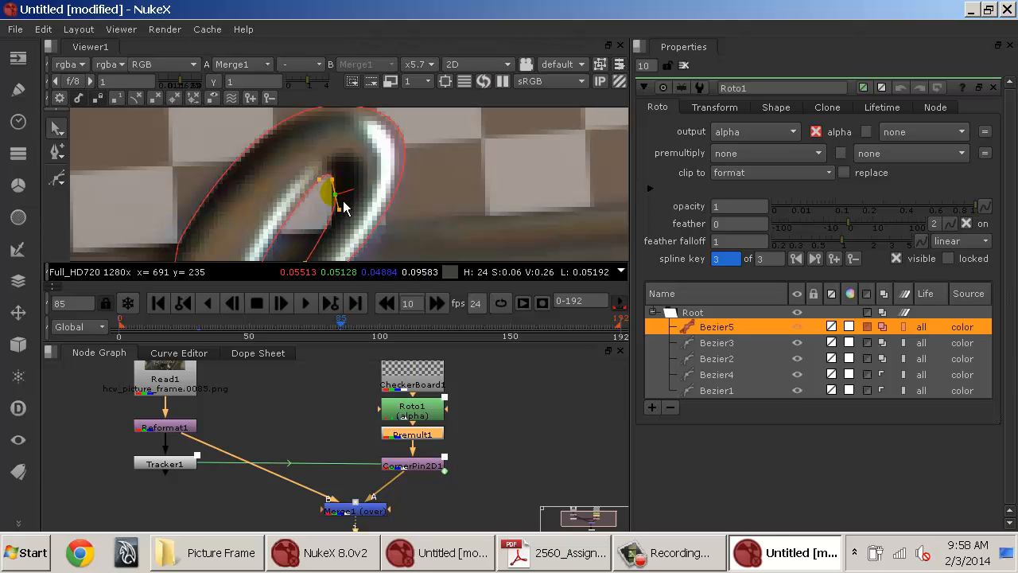
{"action": "left_click", "coordinate": [207, 331]}
{"action": "left_click_drag", "start_coordinate": [483, 170], "coordinate": [338, 188]}
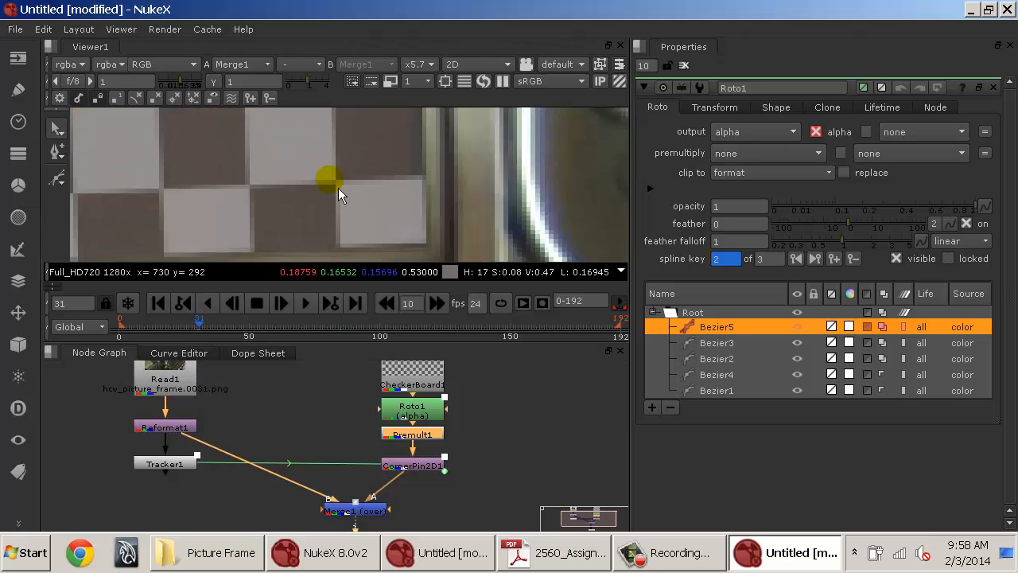
At frame 31, adjust Bezier5's points to fit the hole of the loop.
{"action": "key", "text": "f"}
{"action": "scroll", "coordinate": [348, 209], "scroll_direction": "up", "scroll_amount": 9}
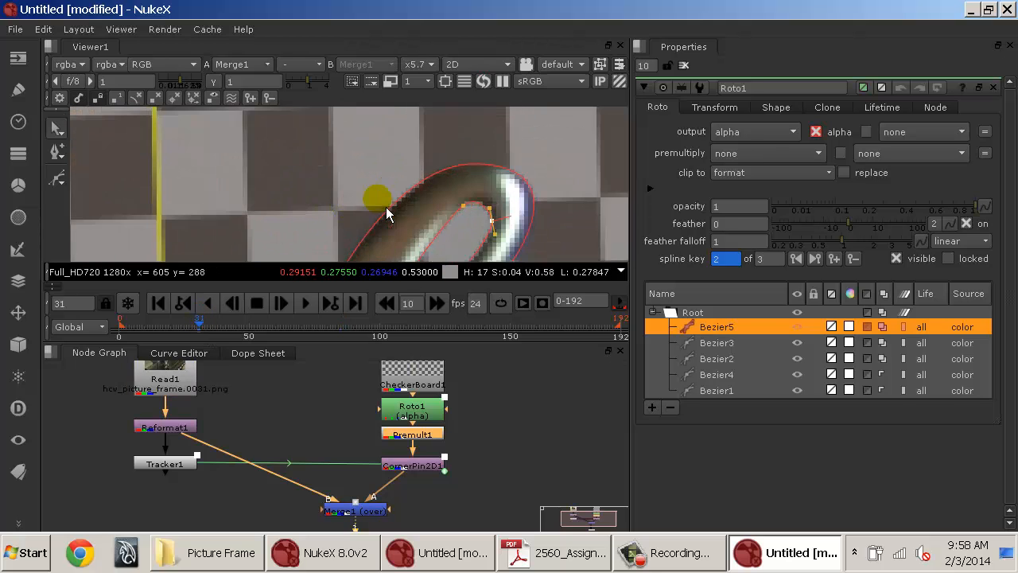
{"action": "left_click_drag", "start_coordinate": [439, 253], "coordinate": [374, 180]}
{"action": "left_click_drag", "start_coordinate": [399, 136], "coordinate": [416, 177]}
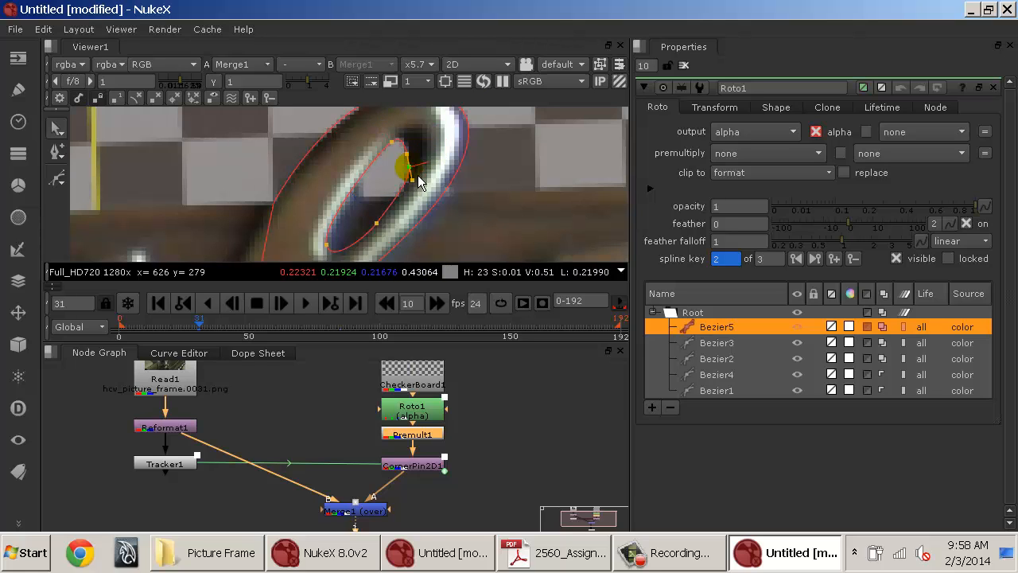
At frame 157, move Bezier5's point to fit the loop's hole, keying the shape.
{"action": "left_click", "coordinate": [529, 327]}
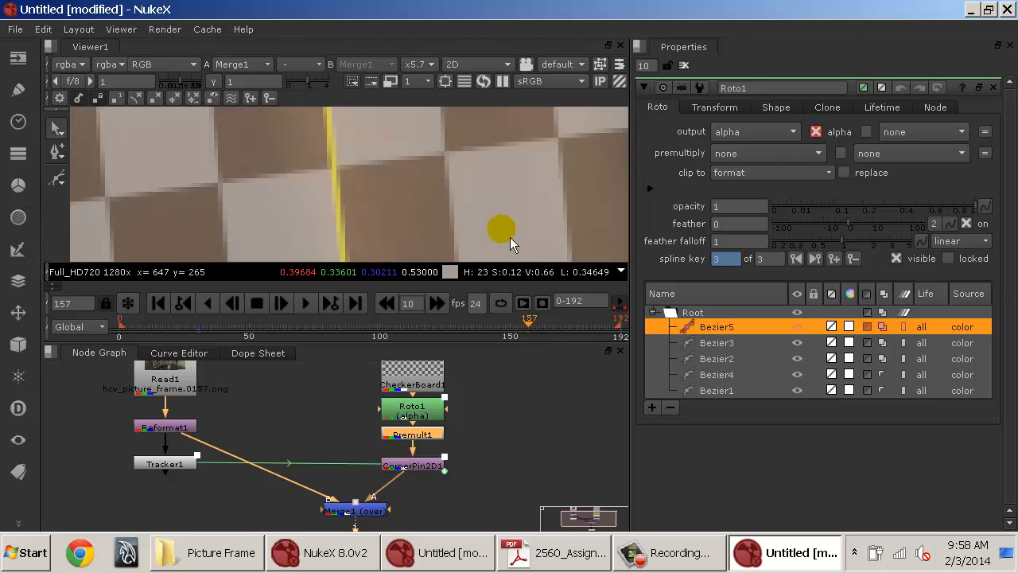
{"action": "scroll", "coordinate": [508, 238], "scroll_direction": "down", "scroll_amount": 5}
{"action": "scroll", "coordinate": [429, 194], "scroll_direction": "up", "scroll_amount": 5}
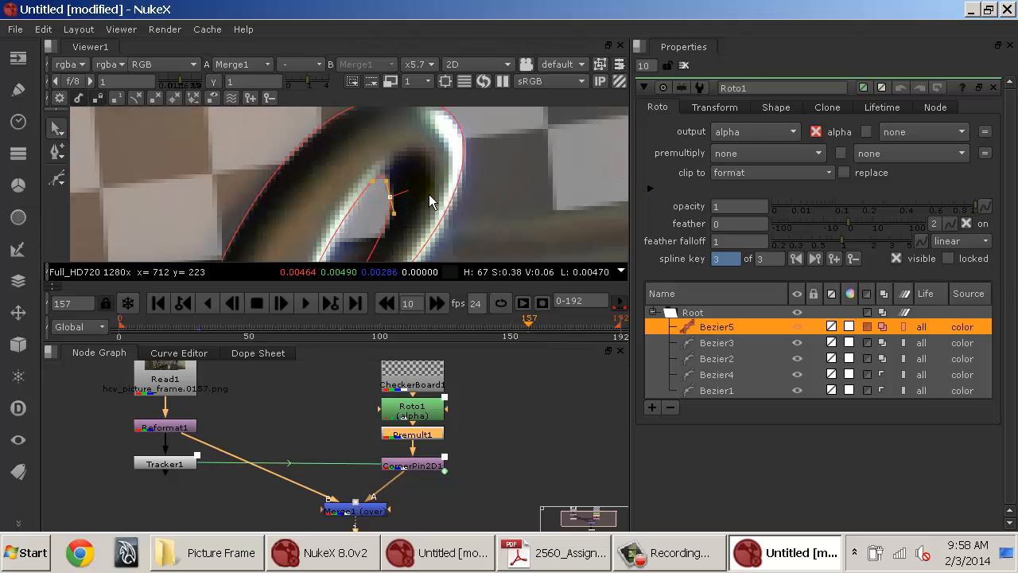
{"action": "left_click_drag", "start_coordinate": [403, 206], "coordinate": [381, 177]}
{"action": "scroll", "coordinate": [432, 159], "scroll_direction": "down", "scroll_amount": 3}
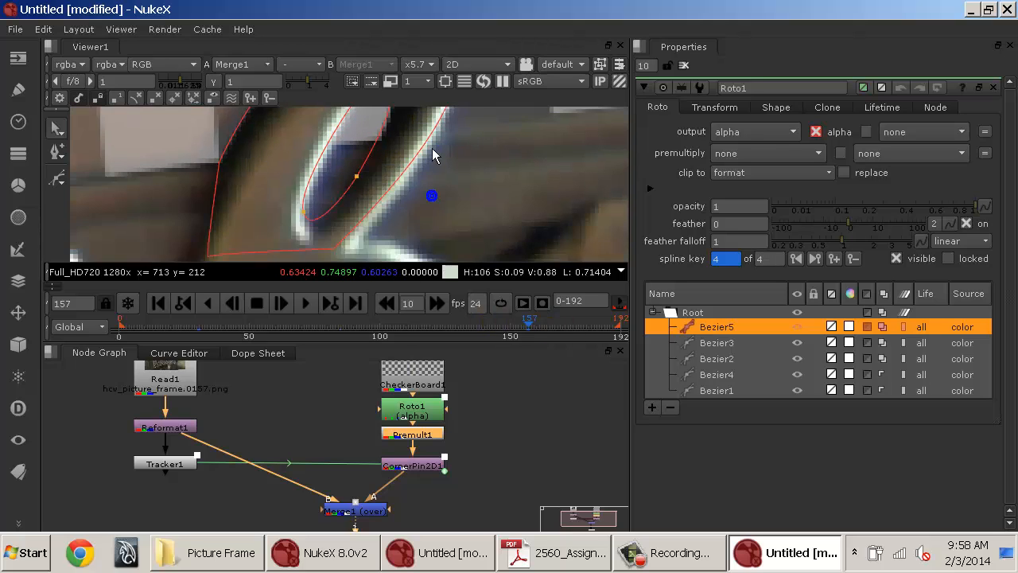
{"action": "left_click", "coordinate": [370, 218]}
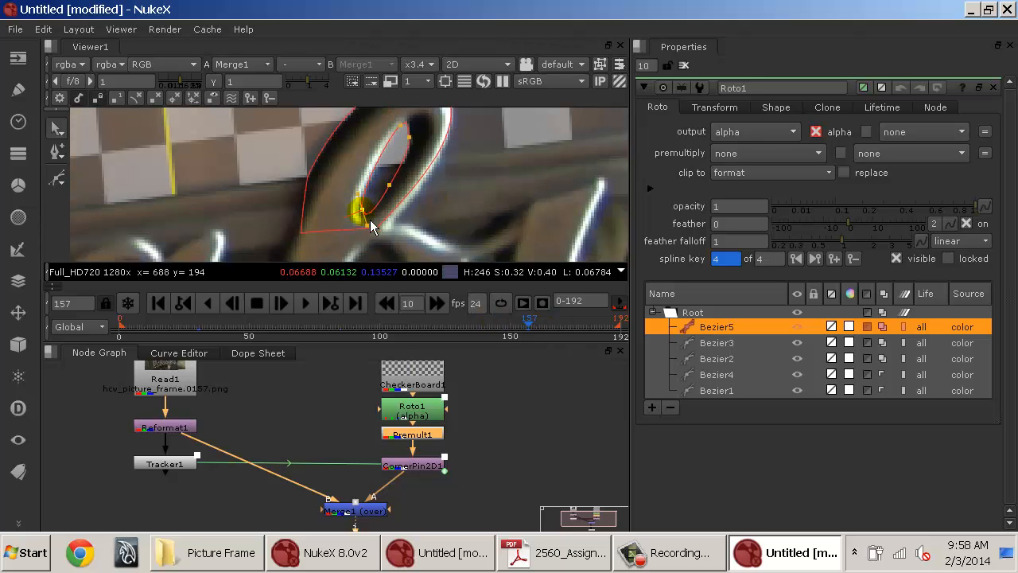
At frame 155, move Bezier5's top point to fit the loop's hole.
{"action": "left_click_drag", "start_coordinate": [538, 334], "coordinate": [532, 334]}
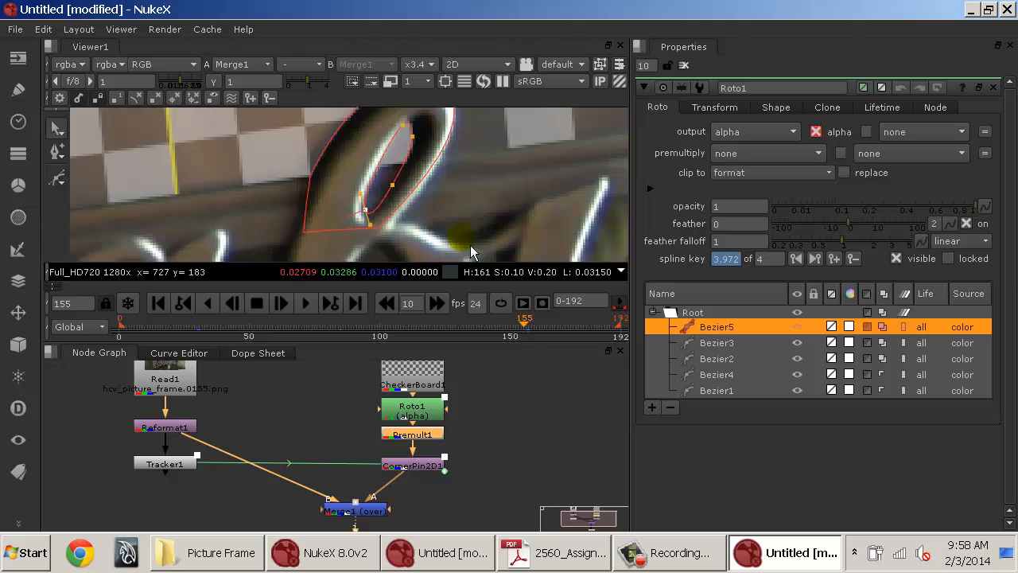
{"action": "left_click", "coordinate": [414, 138]}
{"action": "left_click_drag", "start_coordinate": [415, 136], "coordinate": [433, 121]}
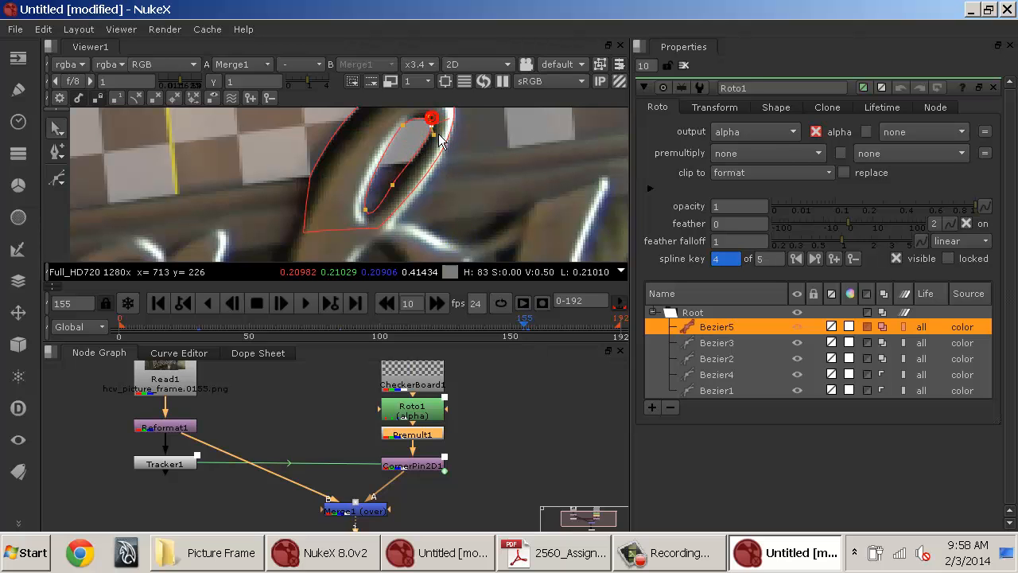
Delete Bezier5's spline key at frame 155 and step between the remaining keys.
{"action": "left_click", "coordinate": [537, 329]}
{"action": "left_click_drag", "start_coordinate": [539, 329], "coordinate": [528, 329]}
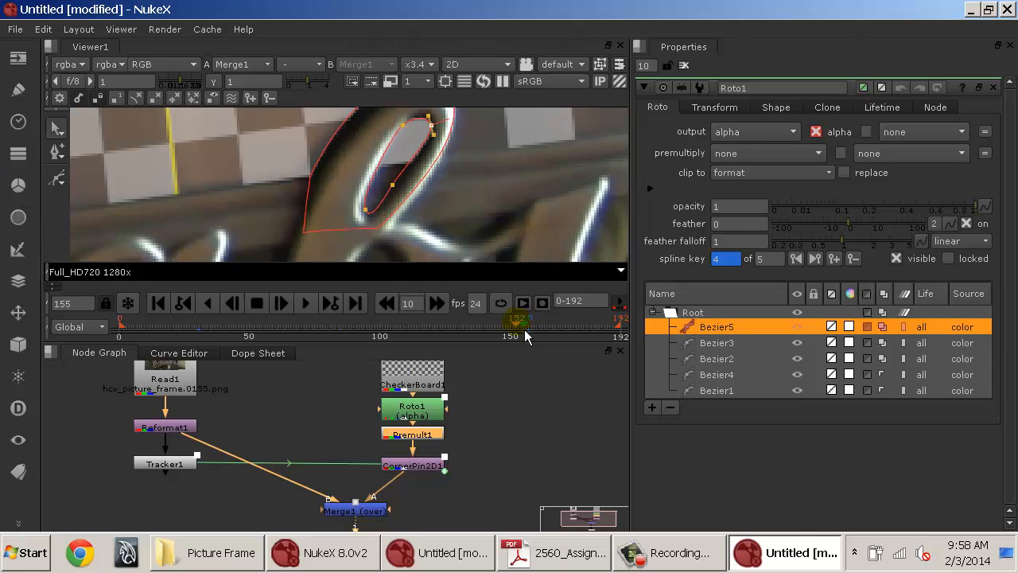
{"action": "left_click", "coordinate": [853, 259]}
{"action": "left_click_drag", "start_coordinate": [503, 342], "coordinate": [445, 330]}
{"action": "left_click", "coordinate": [815, 260]}
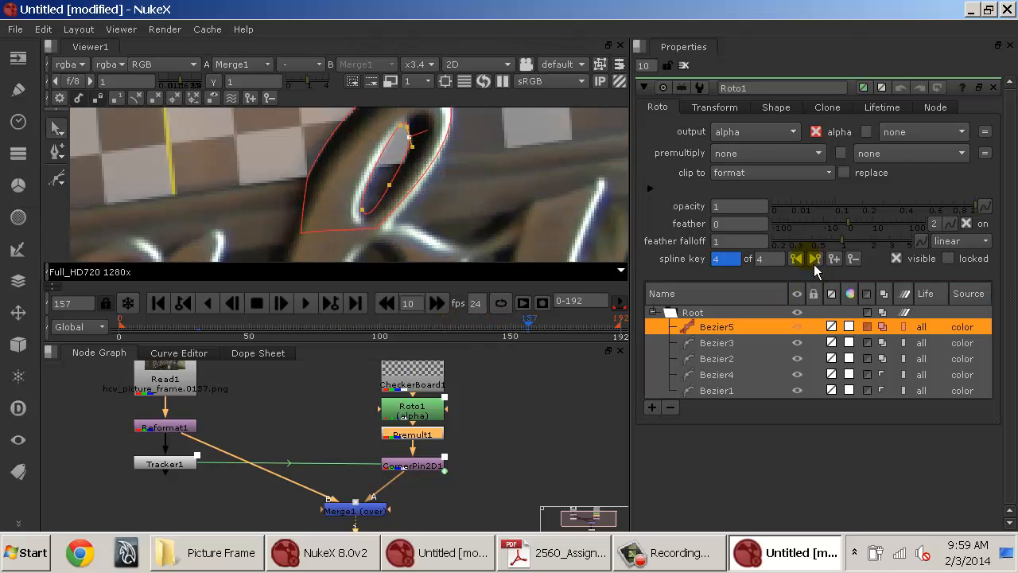
{"action": "left_click", "coordinate": [796, 259]}
Close the Roto properties and play back the sequence to review the composite.
{"action": "left_click", "coordinate": [683, 66]}
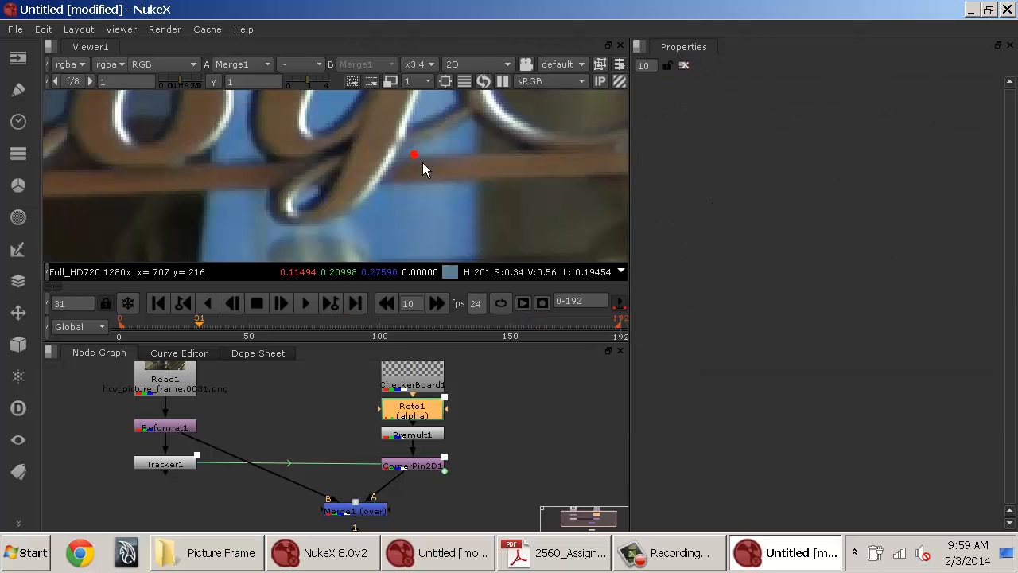
{"action": "scroll", "coordinate": [422, 162], "scroll_direction": "down", "scroll_amount": 5}
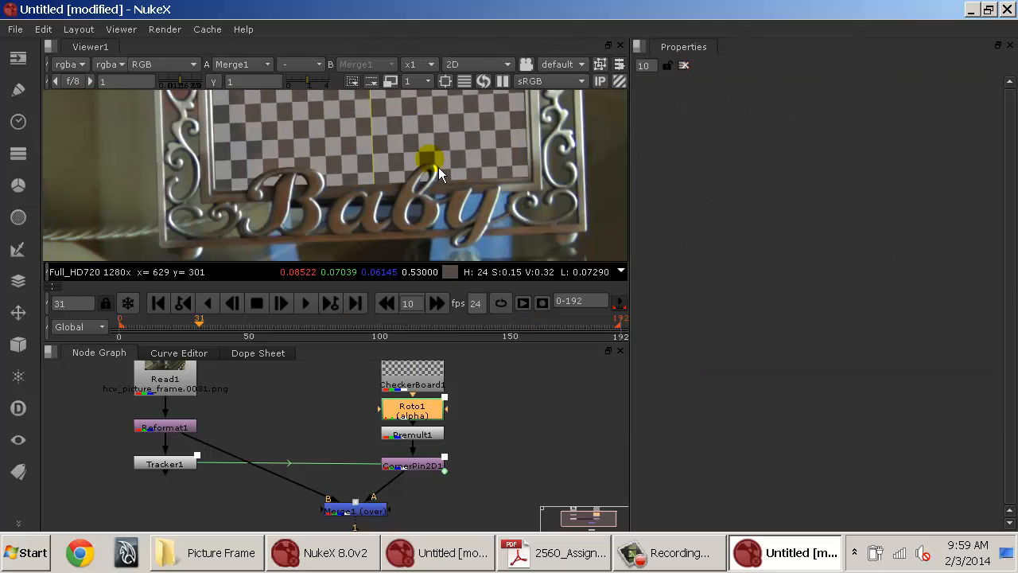
{"action": "key", "text": "l"}
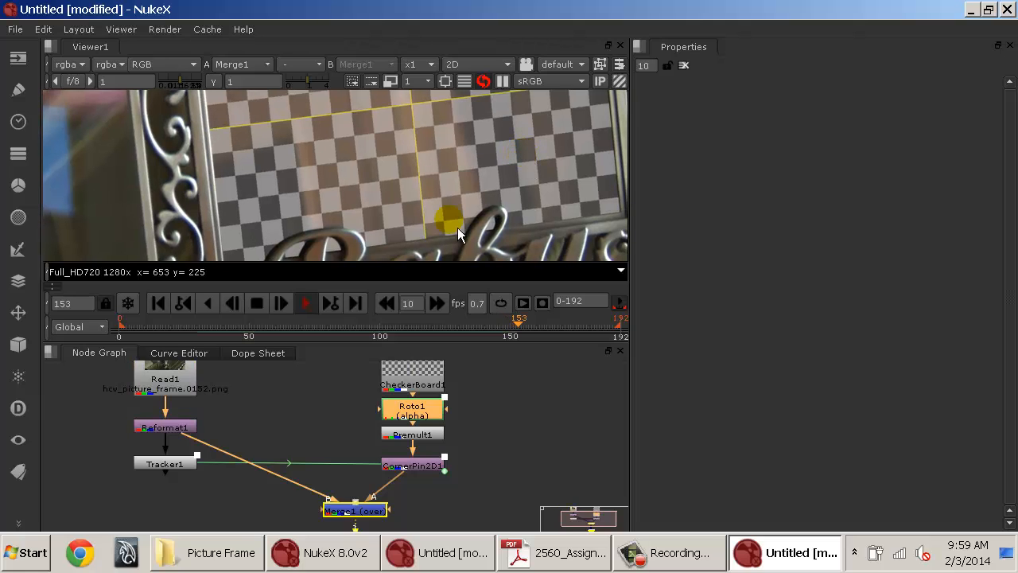
{"action": "key", "text": "k"}
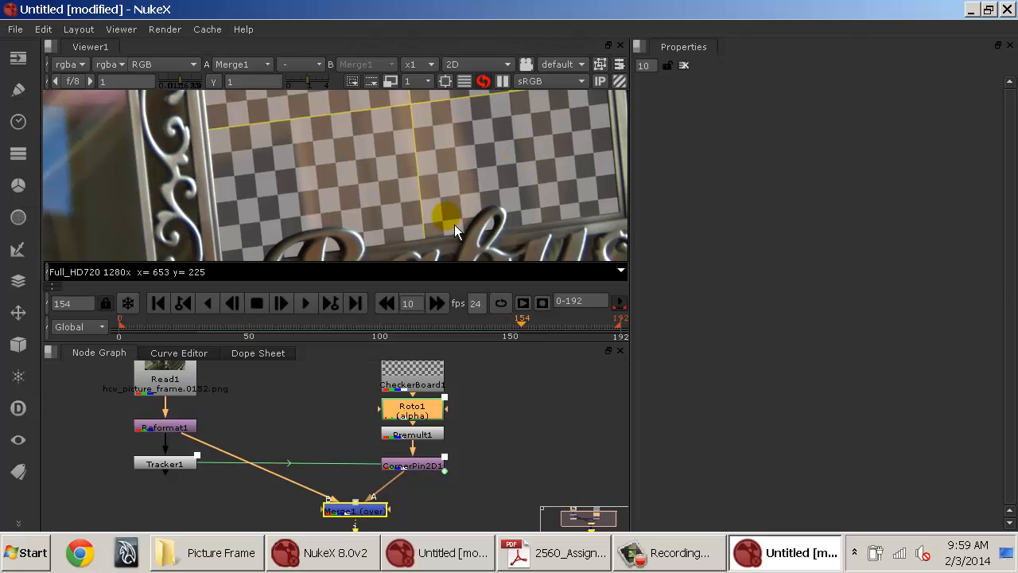
Import the hcw_laptop_green.####.png sequence from the hcw_laptop/Laptop folder as a new Read node.
{"action": "scroll", "coordinate": [452, 225], "scroll_direction": "down", "scroll_amount": 3}
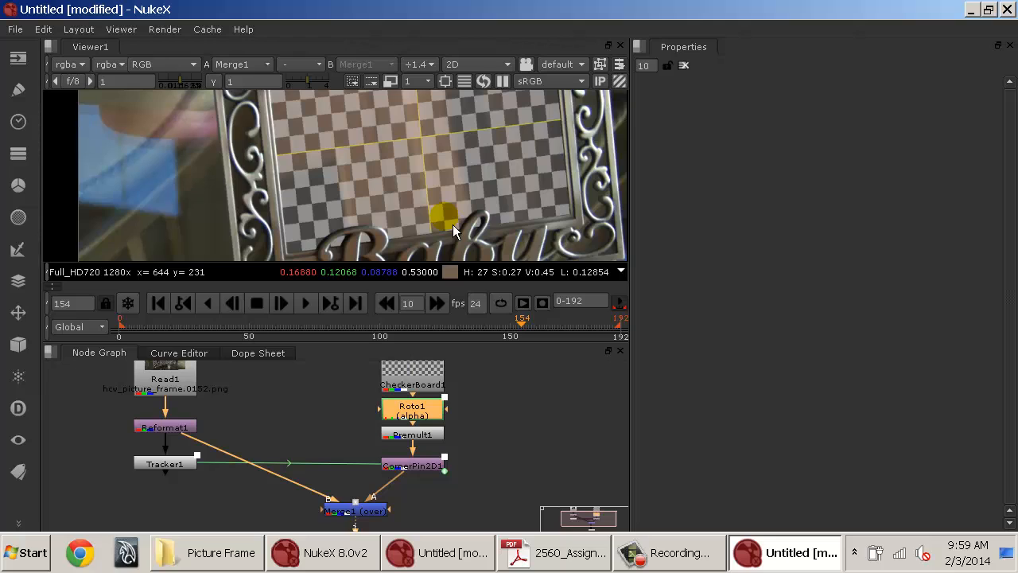
{"action": "left_click_drag", "start_coordinate": [522, 413], "coordinate": [484, 485]}
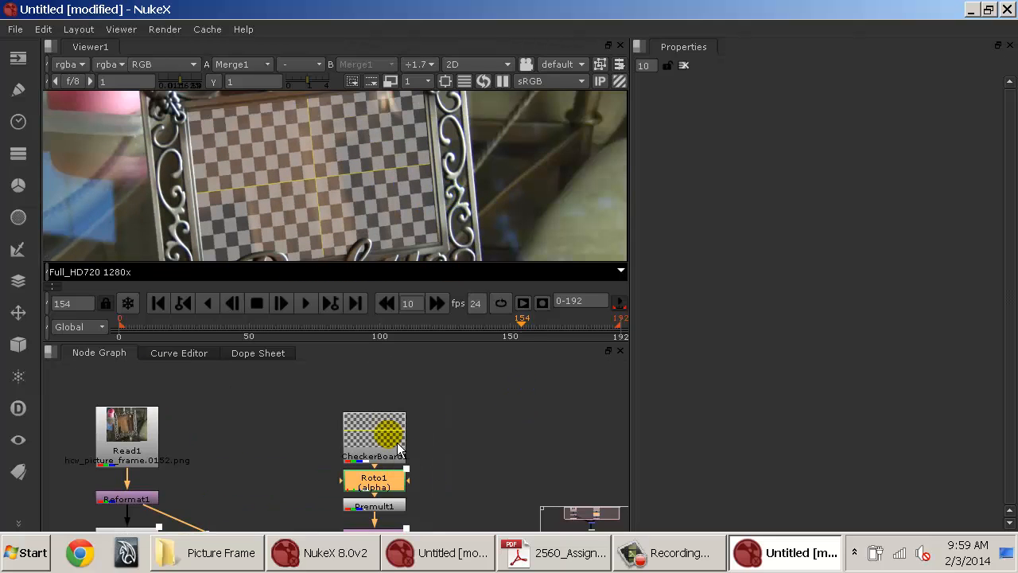
{"action": "left_click_drag", "start_coordinate": [396, 442], "coordinate": [396, 410]}
{"action": "left_click", "coordinate": [493, 410]}
{"action": "key", "text": "r"}
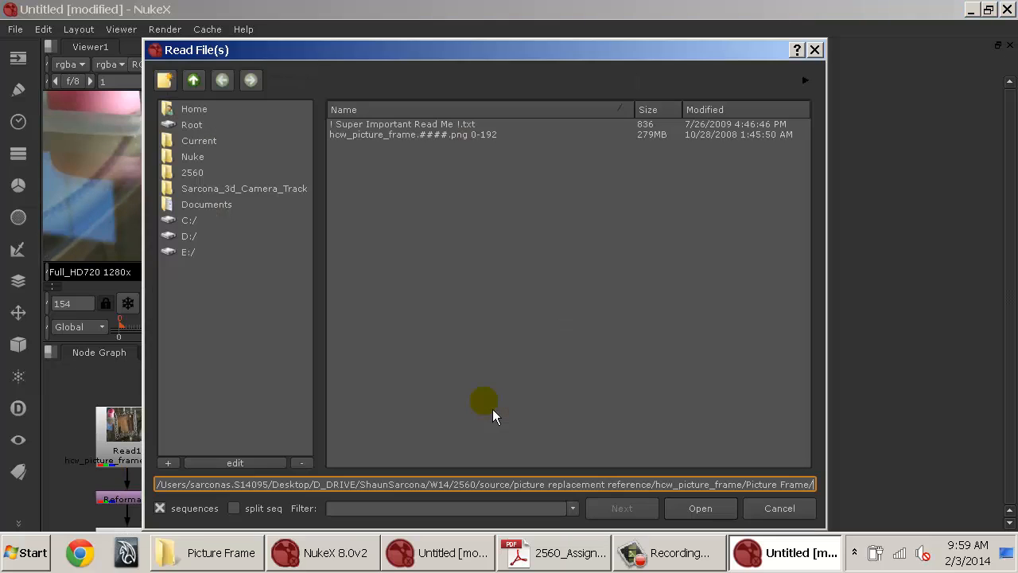
{"action": "left_click", "coordinate": [165, 79]}
{"action": "left_click", "coordinate": [213, 104]}
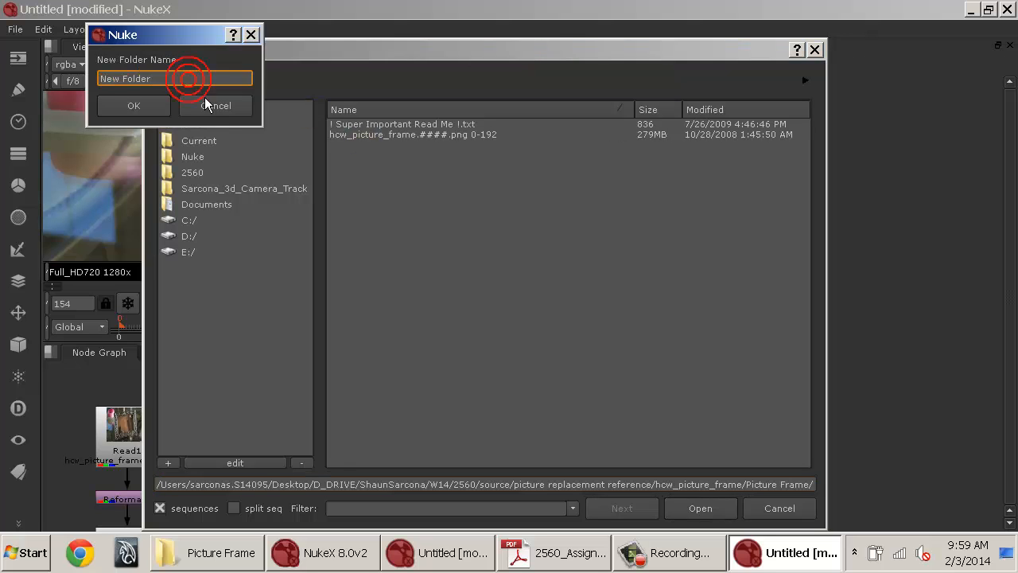
{"action": "left_click", "coordinate": [192, 80]}
{"action": "left_click", "coordinate": [192, 80]}
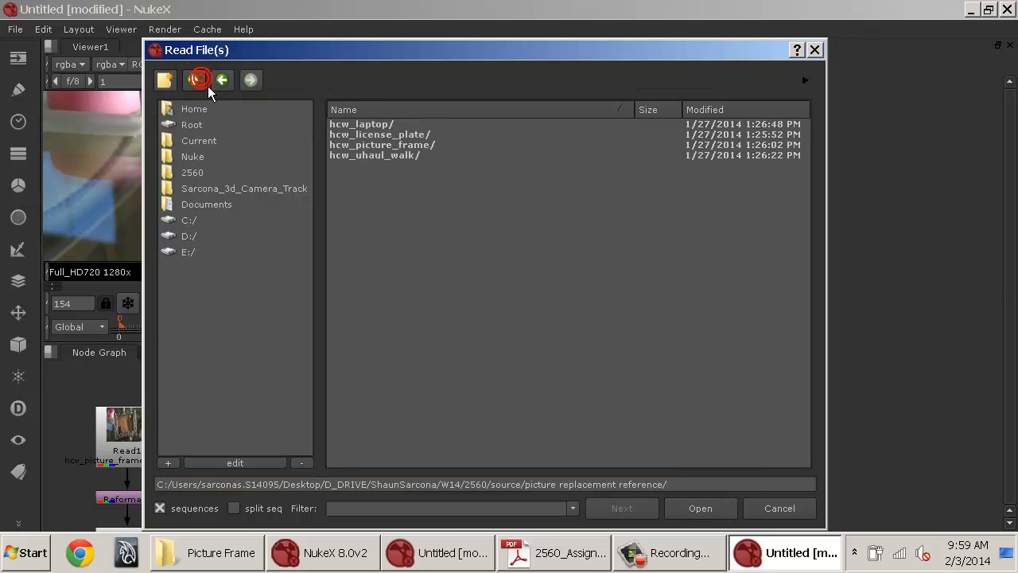
{"action": "double_click", "coordinate": [382, 124]}
{"action": "double_click", "coordinate": [389, 124]}
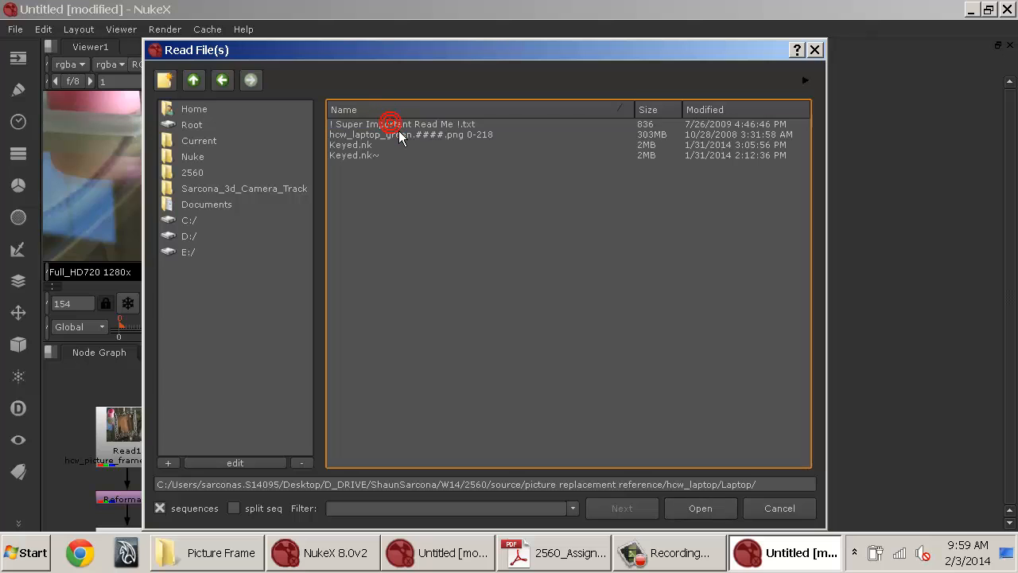
{"action": "left_click", "coordinate": [389, 135]}
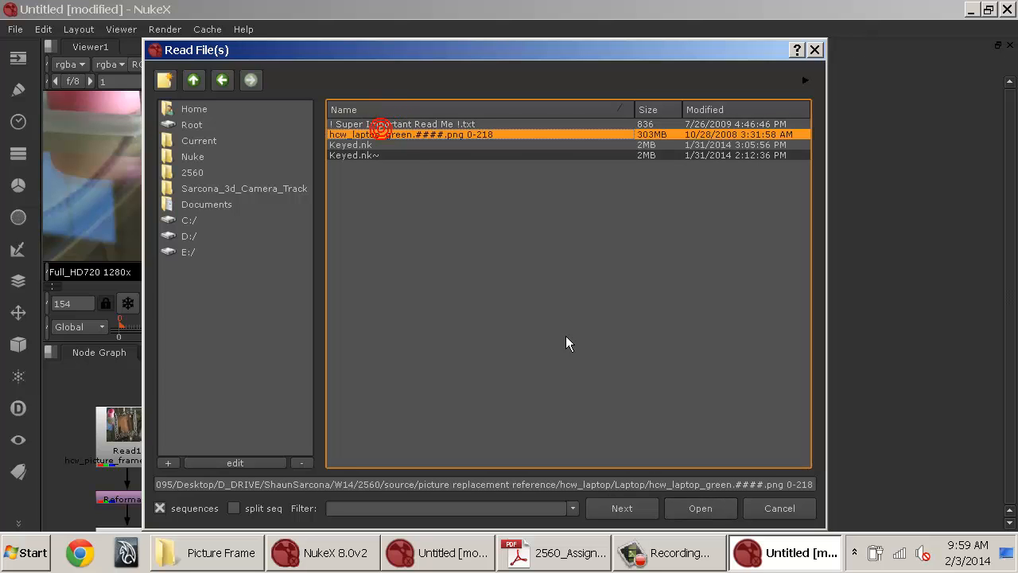
{"action": "left_click", "coordinate": [702, 509]}
Disconnect the CheckerBoard and connect the laptop Read node into Roto1's bg input instead.
{"action": "left_click_drag", "start_coordinate": [491, 419], "coordinate": [481, 407]}
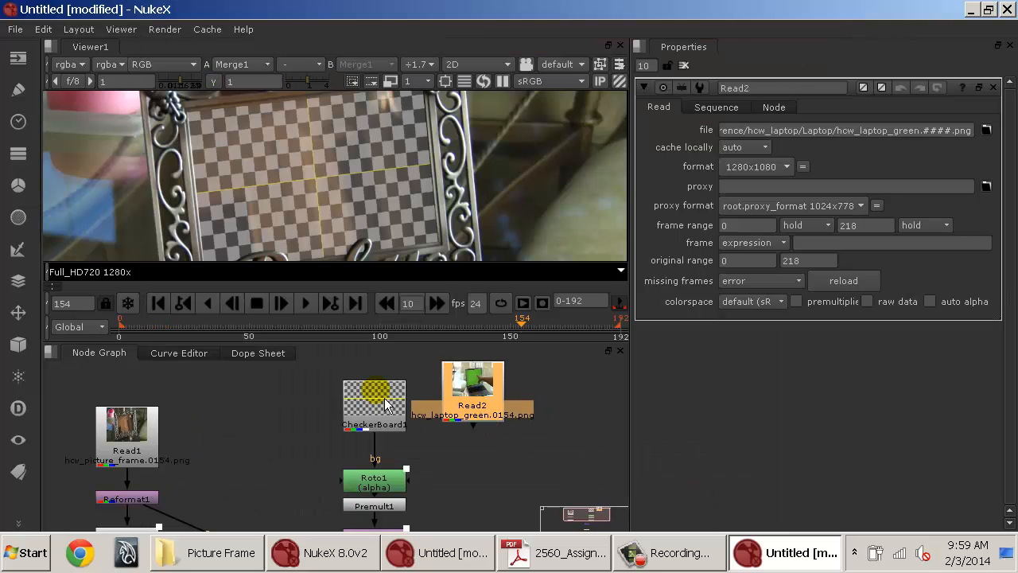
{"action": "left_click_drag", "start_coordinate": [395, 391], "coordinate": [336, 391]}
{"action": "left_click_drag", "start_coordinate": [468, 404], "coordinate": [416, 397]}
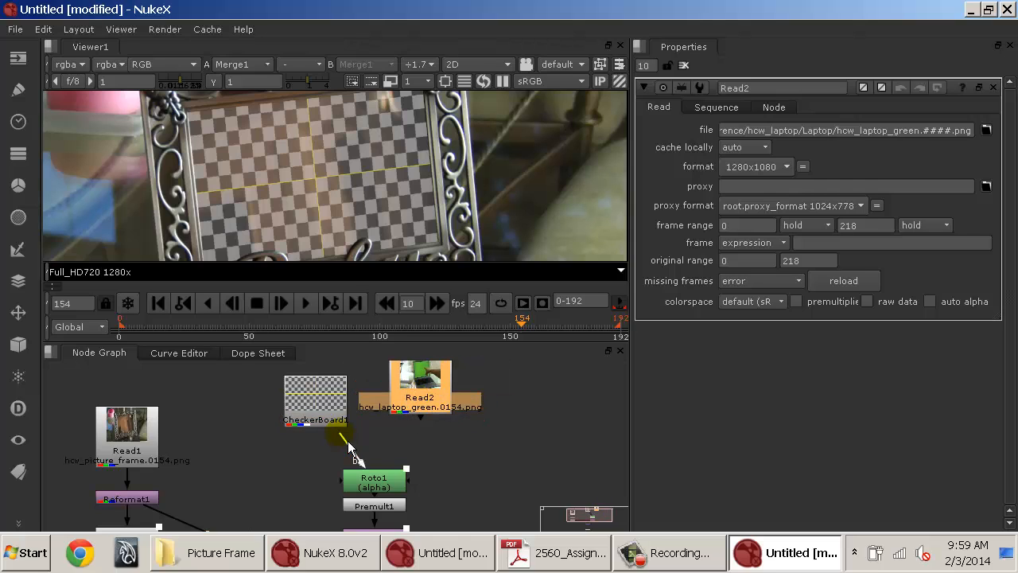
{"action": "left_click_drag", "start_coordinate": [340, 433], "coordinate": [421, 405]}
{"action": "left_click_drag", "start_coordinate": [282, 401], "coordinate": [270, 410]}
{"action": "left_click_drag", "start_coordinate": [352, 401], "coordinate": [308, 410]}
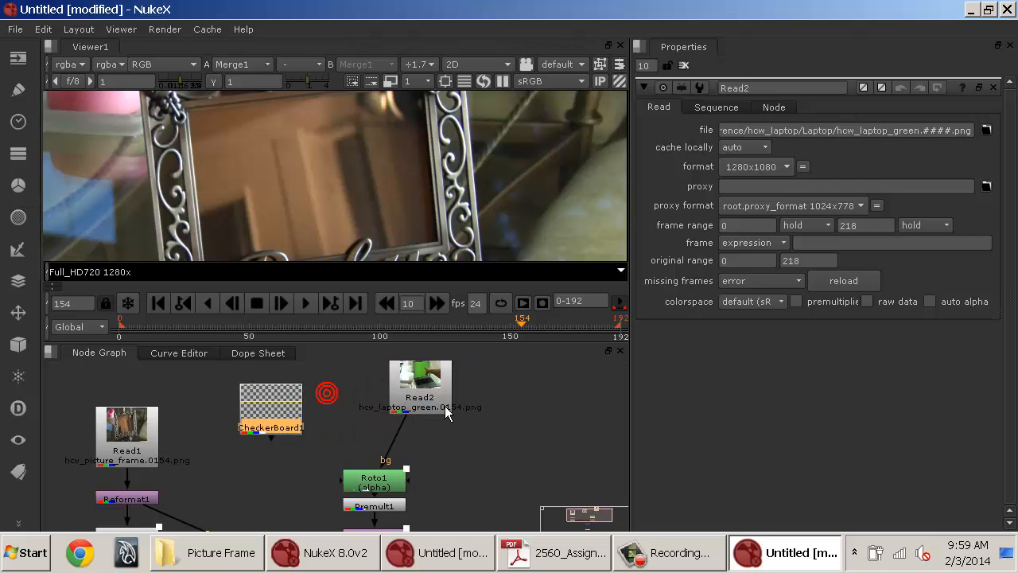
{"action": "left_click_drag", "start_coordinate": [444, 405], "coordinate": [399, 408]}
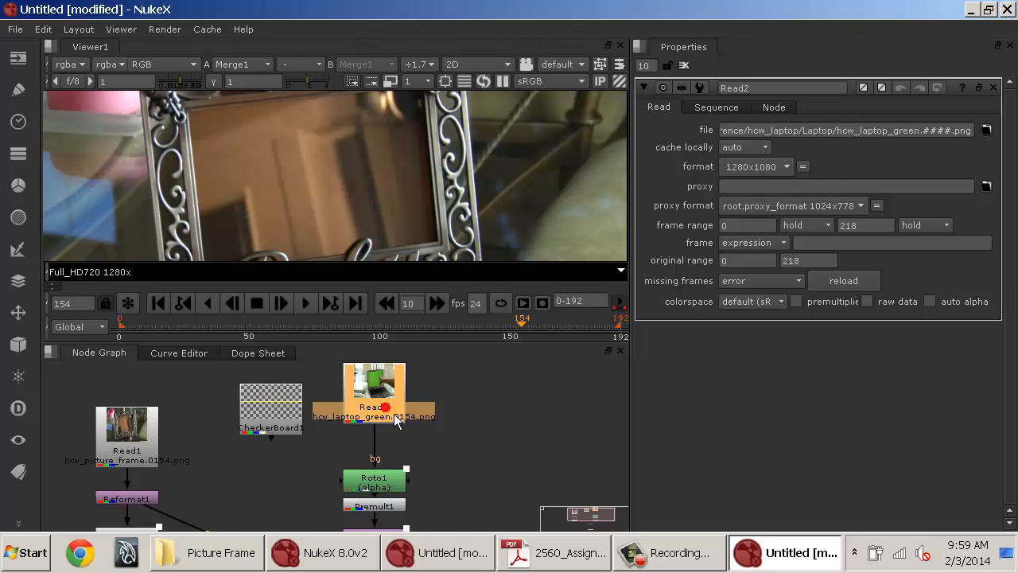
Add a Reformat node below the laptop Read node and set its resize type to distort.
{"action": "key", "text": "Tab"}
{"action": "type", "text": "refo"}
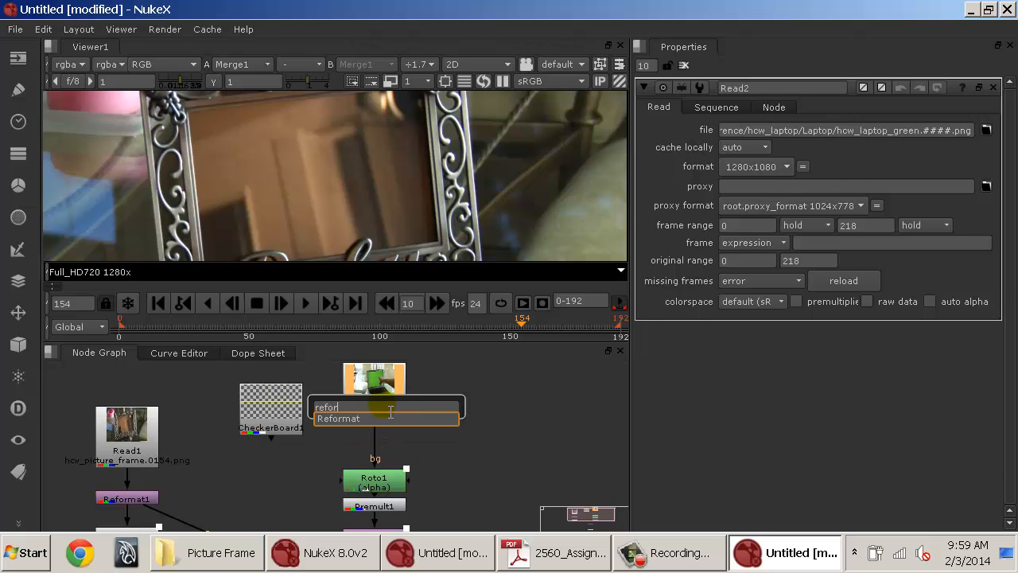
{"action": "type", "text": "r"}
{"action": "key", "text": "Return"}
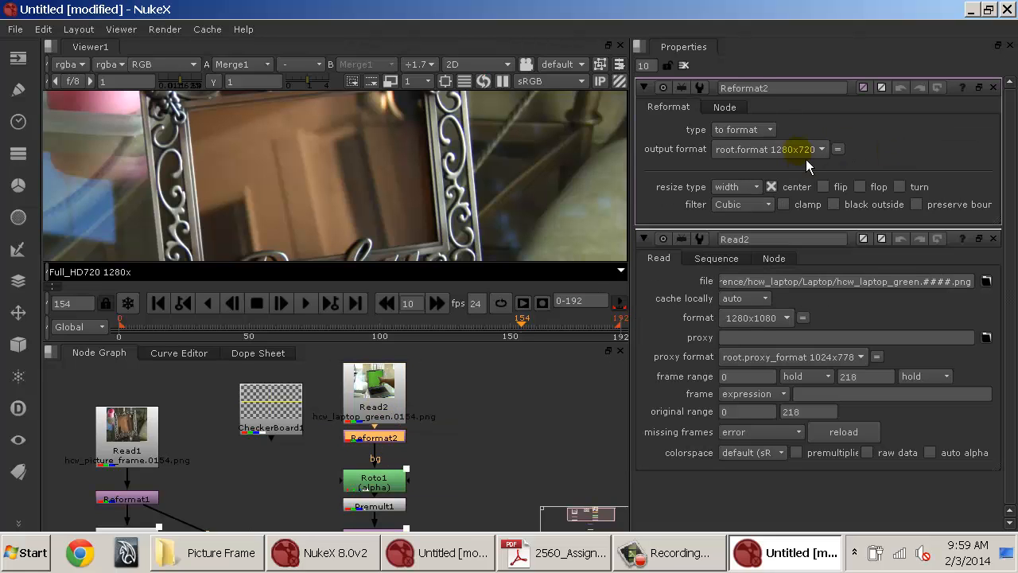
{"action": "left_click", "coordinate": [735, 186]}
{"action": "left_click", "coordinate": [746, 249]}
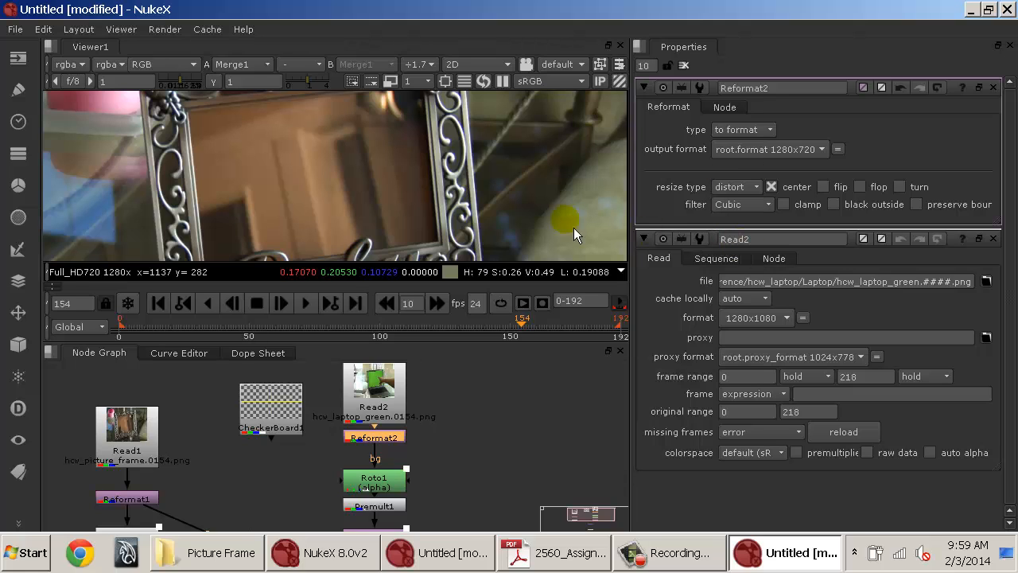
Save the script as a new file, navigating to the 2560 work folder.
{"action": "scroll", "coordinate": [499, 249], "scroll_direction": "down", "scroll_amount": 3}
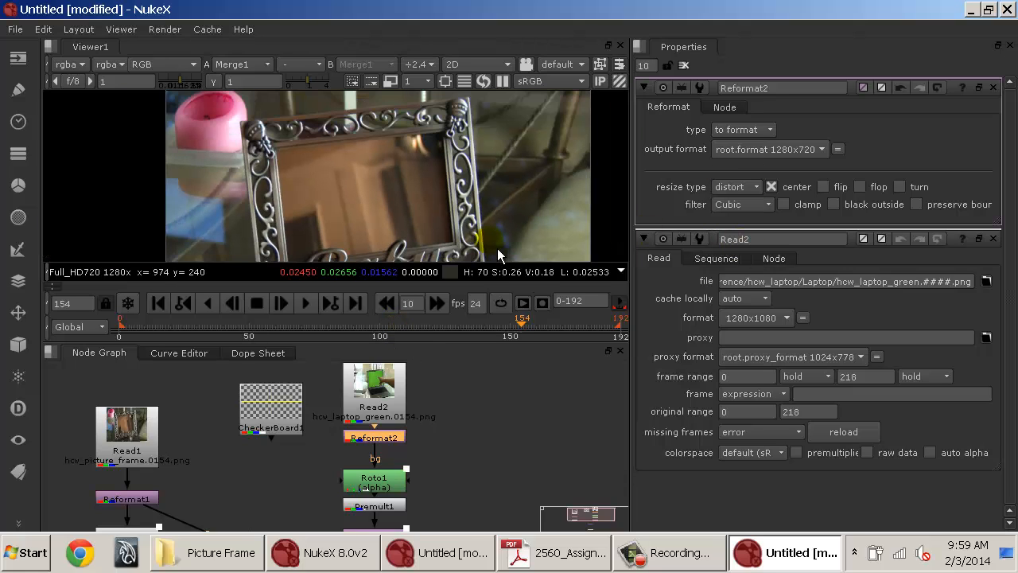
{"action": "left_click_drag", "start_coordinate": [402, 426], "coordinate": [402, 414]}
{"action": "key", "text": "ctrl+s"}
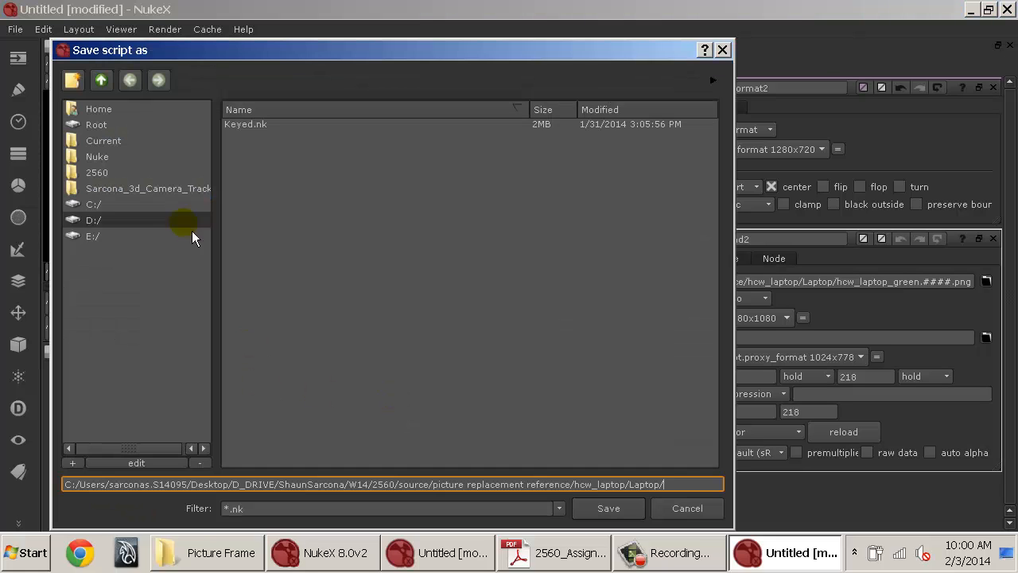
{"action": "left_click", "coordinate": [101, 80]}
{"action": "left_click", "coordinate": [101, 80]}
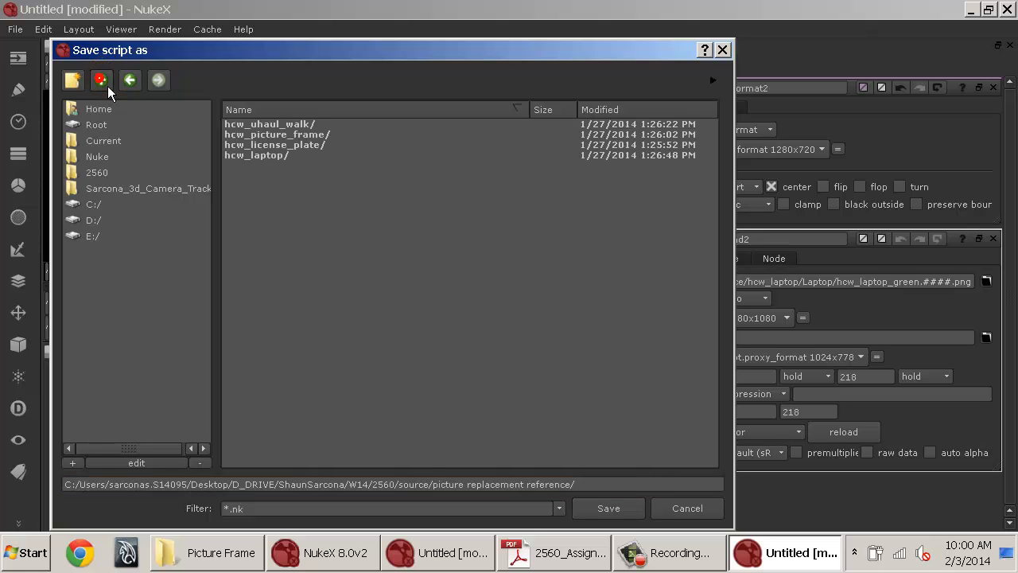
{"action": "left_click", "coordinate": [101, 80]}
{"action": "left_click", "coordinate": [101, 81]}
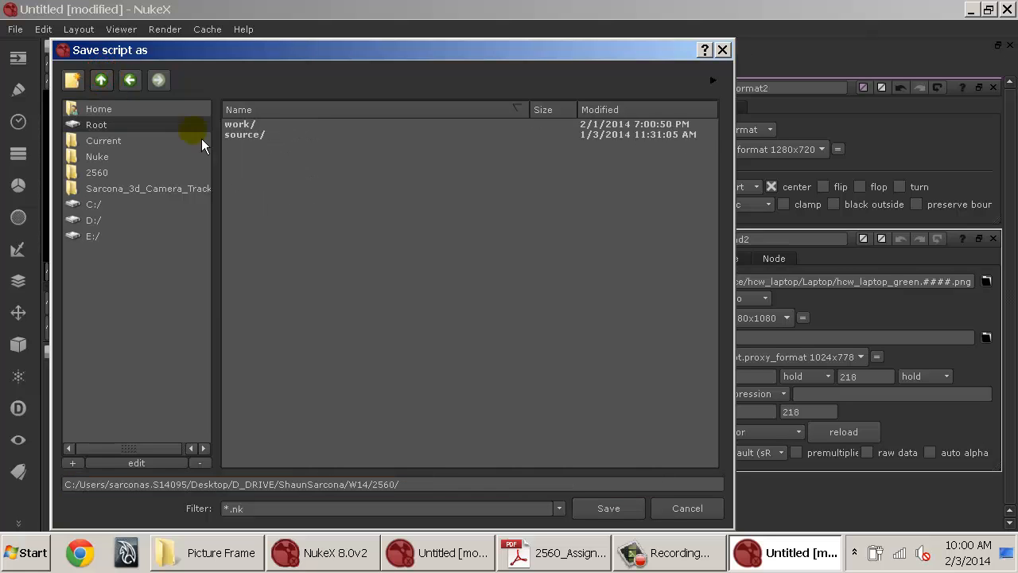
{"action": "double_click", "coordinate": [243, 126]}
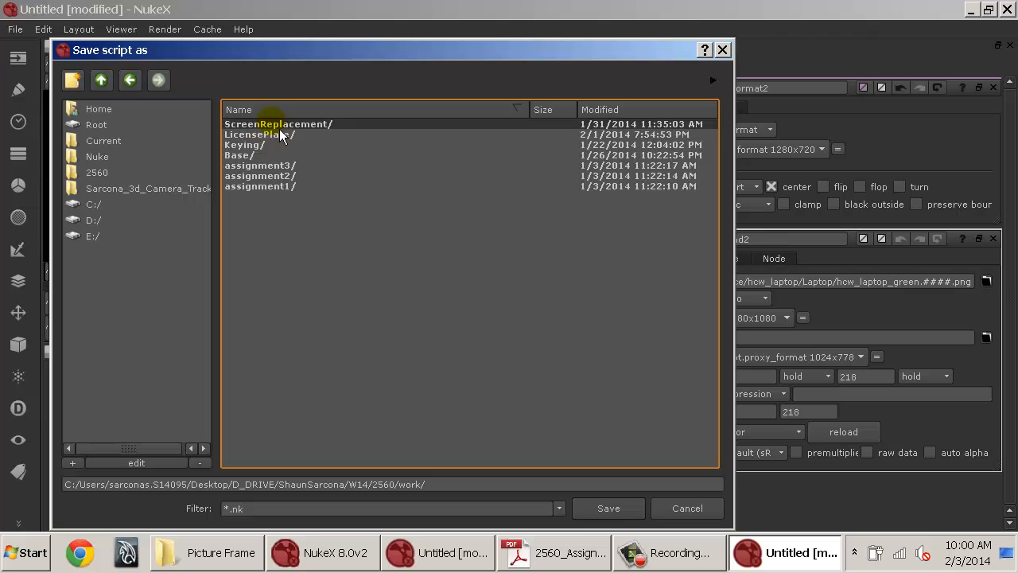
Create a new folder named Tracking_PictureFrame and save the script inside it as PicFrameTrack.
{"action": "left_click", "coordinate": [71, 79]}
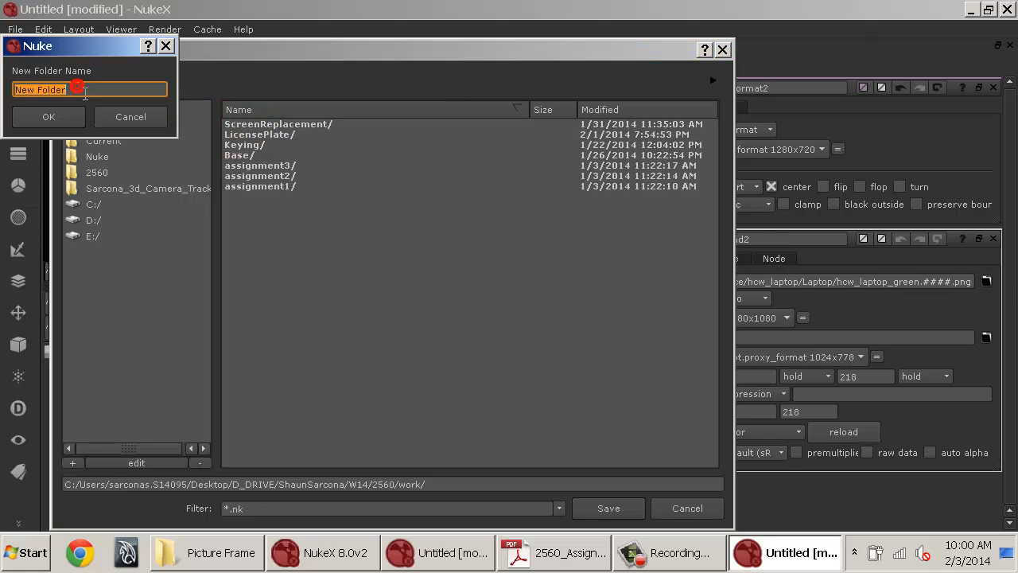
{"action": "type", "text": "Tracking_P"}
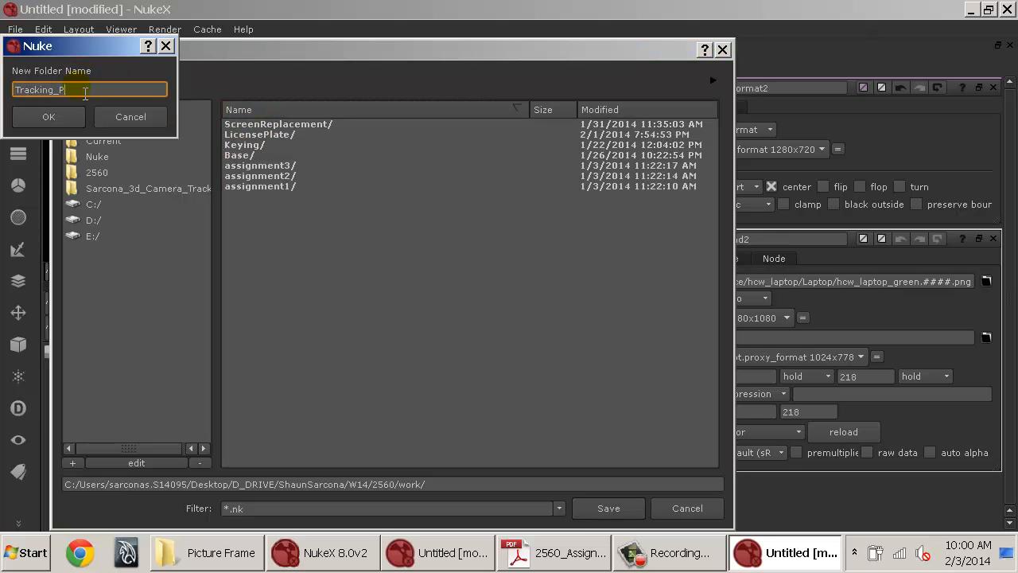
{"action": "type", "text": "ictureFrame"}
{"action": "key", "text": "Return"}
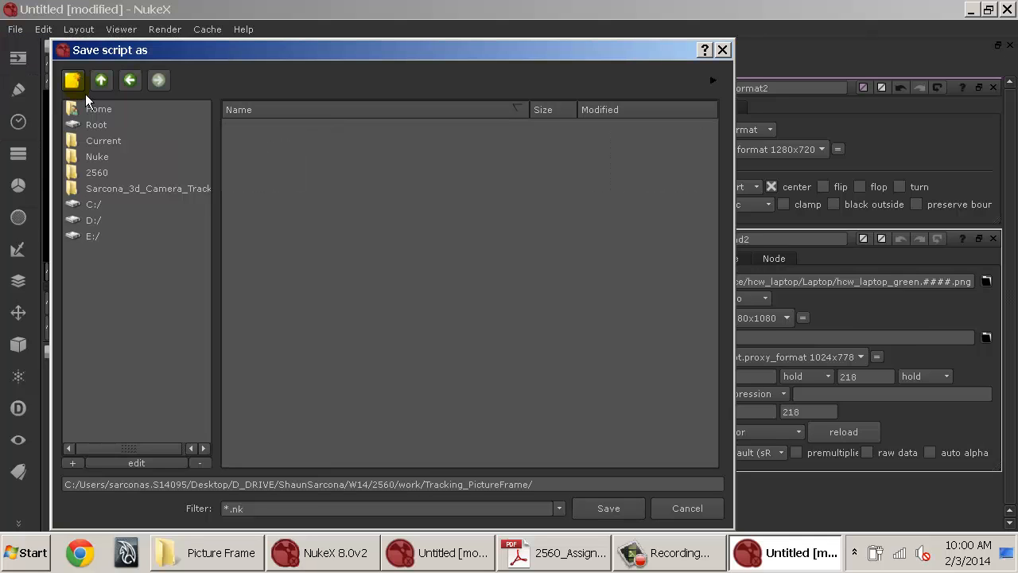
{"action": "left_click", "coordinate": [635, 482]}
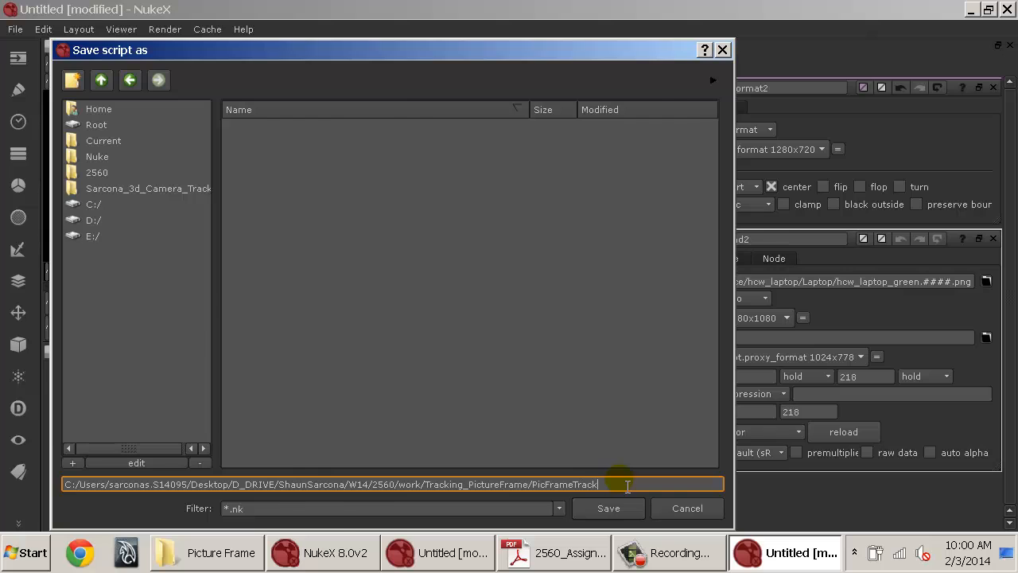
{"action": "key", "text": "Return"}
{"action": "left_click", "coordinate": [527, 400]}
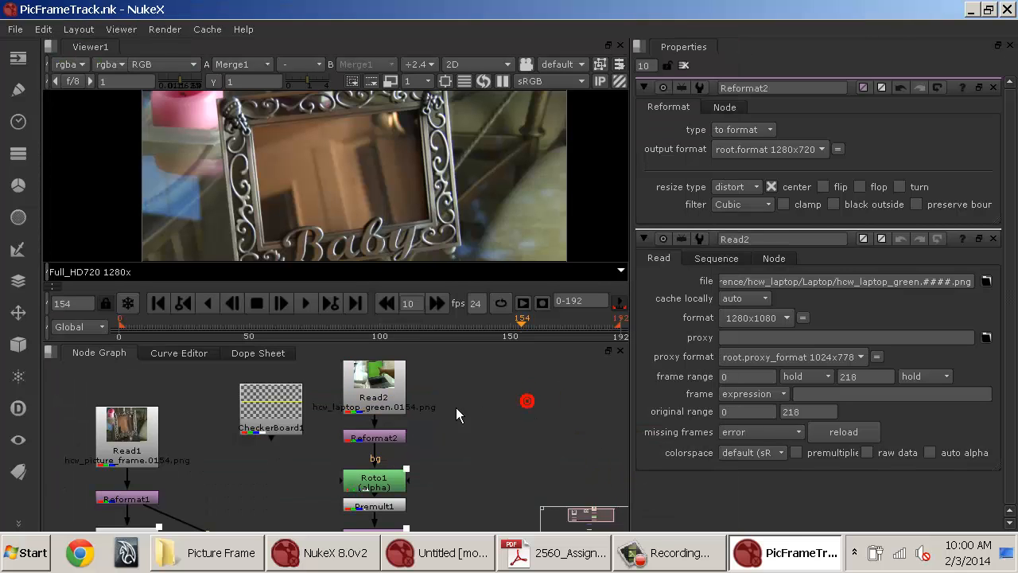
View the outputs of the laptop Read node, Reformat2, Roto1 and Merge1 in the viewer in turn.
{"action": "left_click", "coordinate": [384, 404]}
{"action": "scroll", "coordinate": [357, 226], "scroll_direction": "down", "scroll_amount": 2}
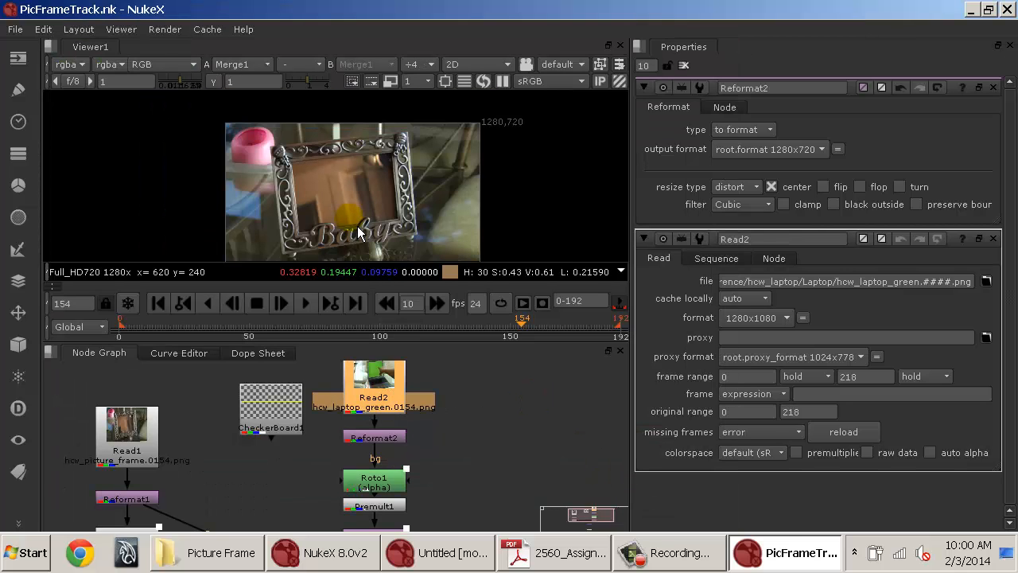
{"action": "scroll", "coordinate": [357, 228], "scroll_direction": "up", "scroll_amount": 2}
{"action": "key", "text": "1"}
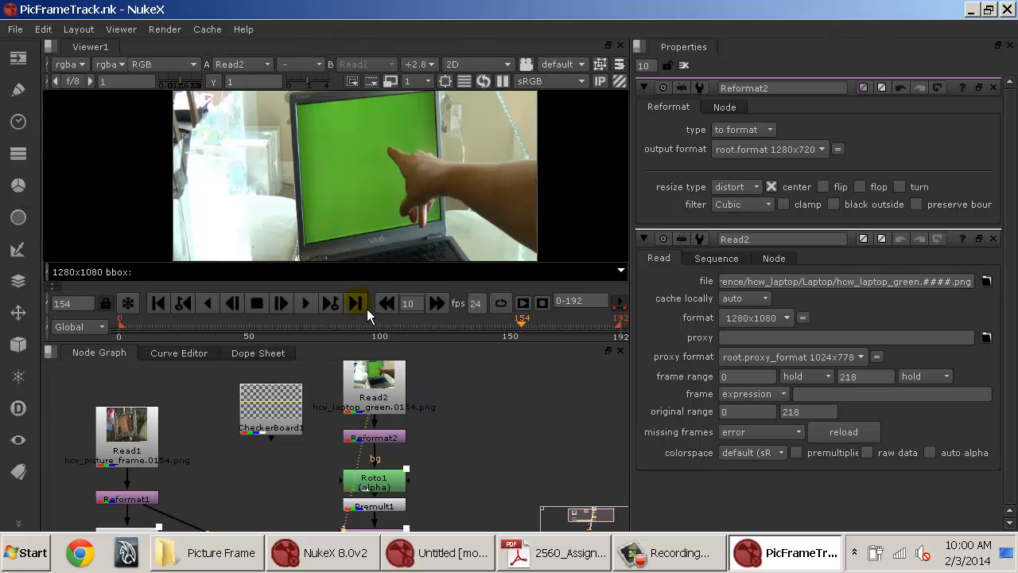
{"action": "scroll", "coordinate": [387, 194], "scroll_direction": "down", "scroll_amount": 2}
{"action": "left_click", "coordinate": [370, 436]}
{"action": "key", "text": "1"}
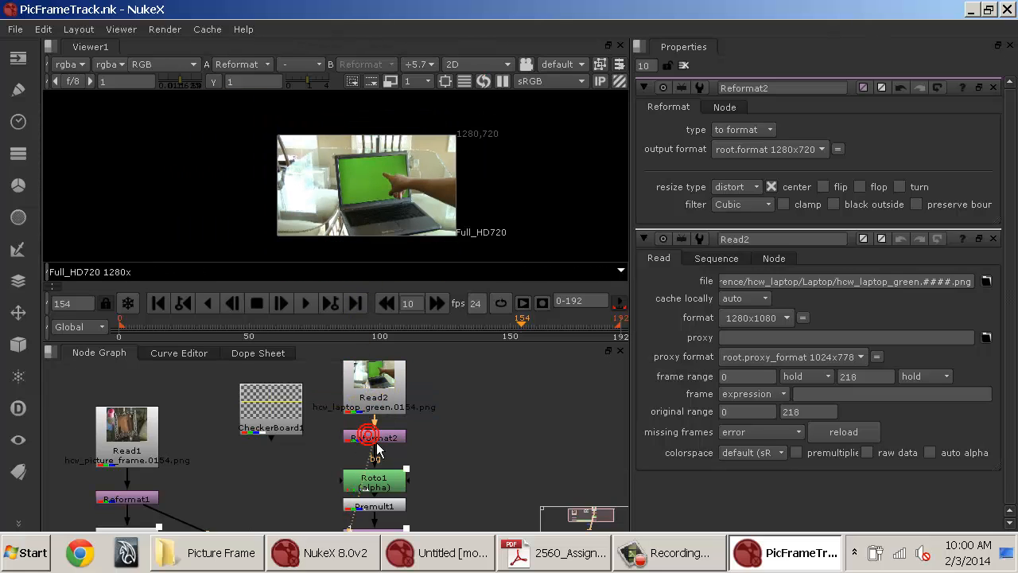
{"action": "left_click", "coordinate": [398, 482]}
{"action": "key", "text": "1"}
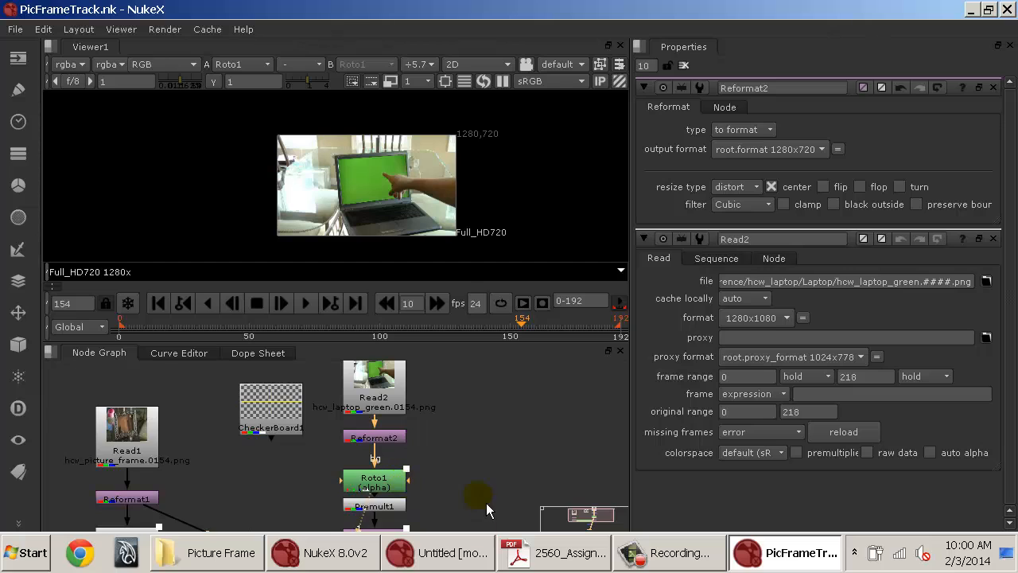
{"action": "left_click_drag", "start_coordinate": [485, 493], "coordinate": [502, 374]}
{"action": "left_click", "coordinate": [347, 464]}
{"action": "key", "text": "1"}
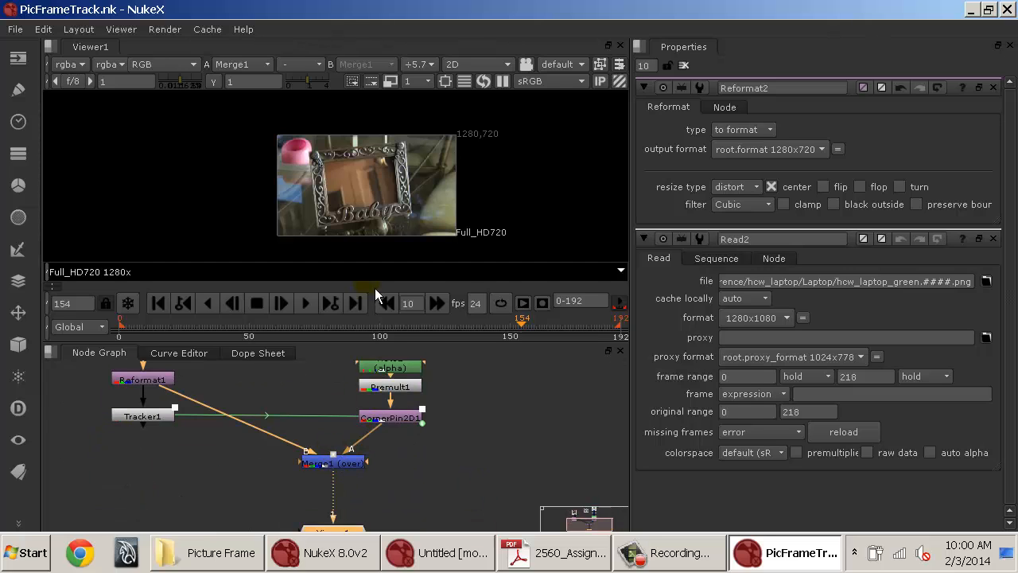
Open Merge1's properties and inspect the composite at frame 0.
{"action": "left_click_drag", "start_coordinate": [395, 423], "coordinate": [395, 431]}
{"action": "double_click", "coordinate": [359, 468]}
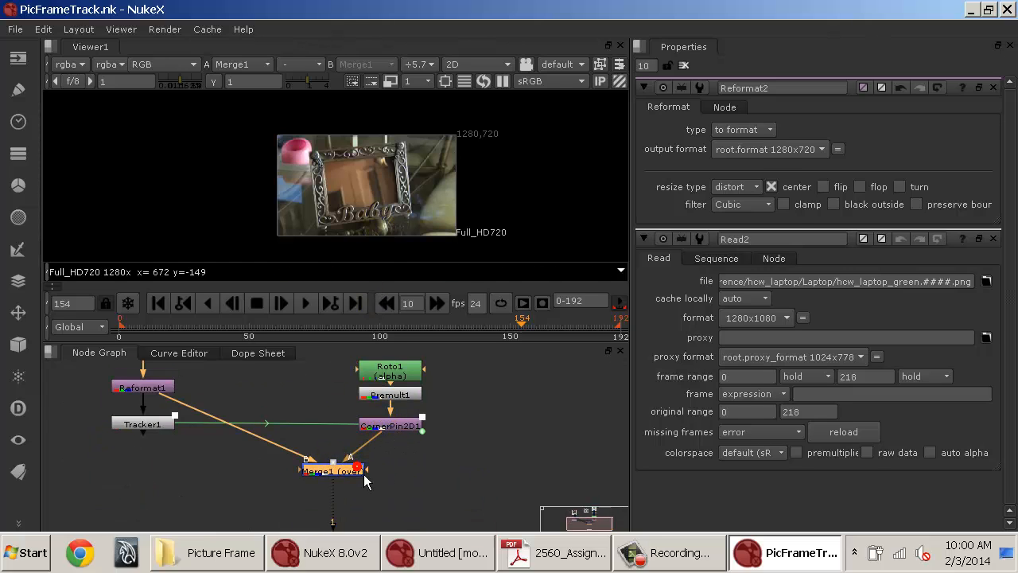
{"action": "left_click_drag", "start_coordinate": [873, 296], "coordinate": [1011, 312]}
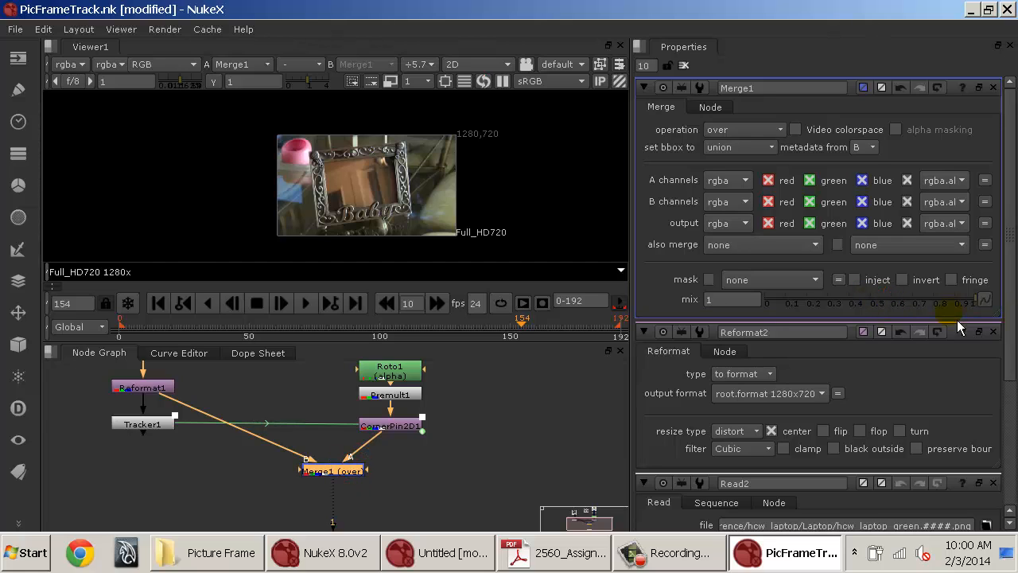
{"action": "scroll", "coordinate": [446, 225], "scroll_direction": "up", "scroll_amount": 4}
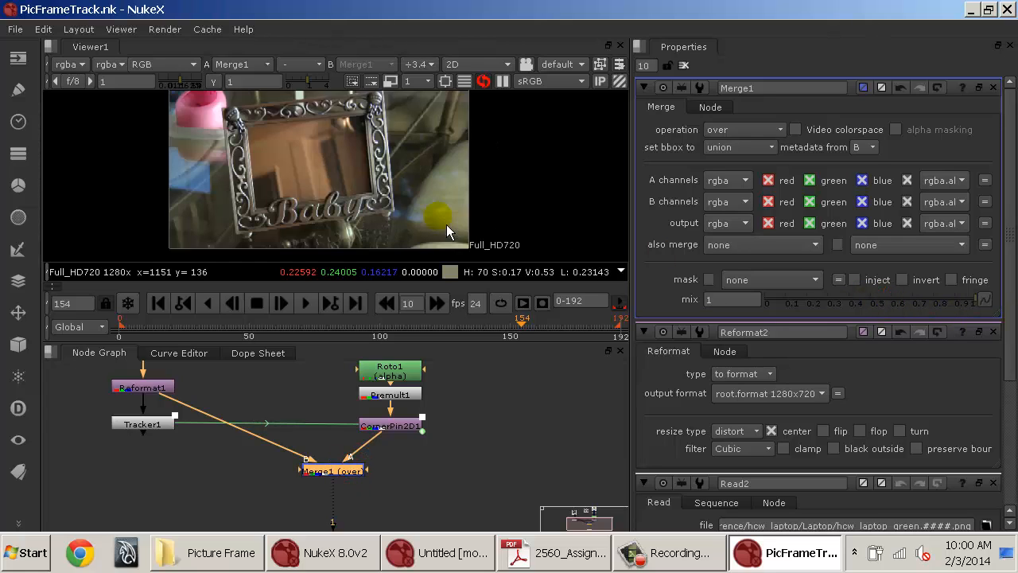
{"action": "left_click", "coordinate": [158, 307]}
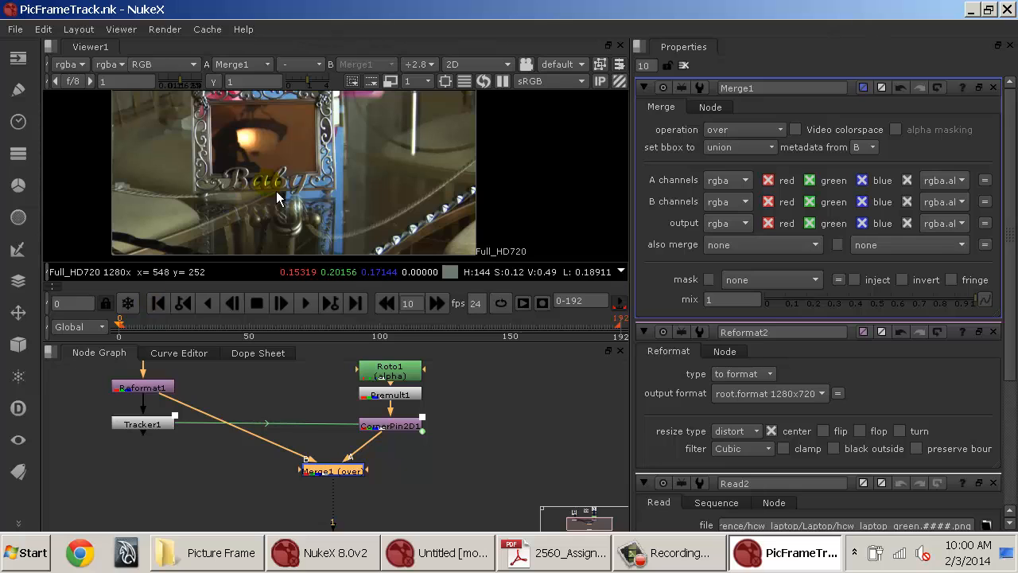
{"action": "left_click_drag", "start_coordinate": [295, 183], "coordinate": [378, 236]}
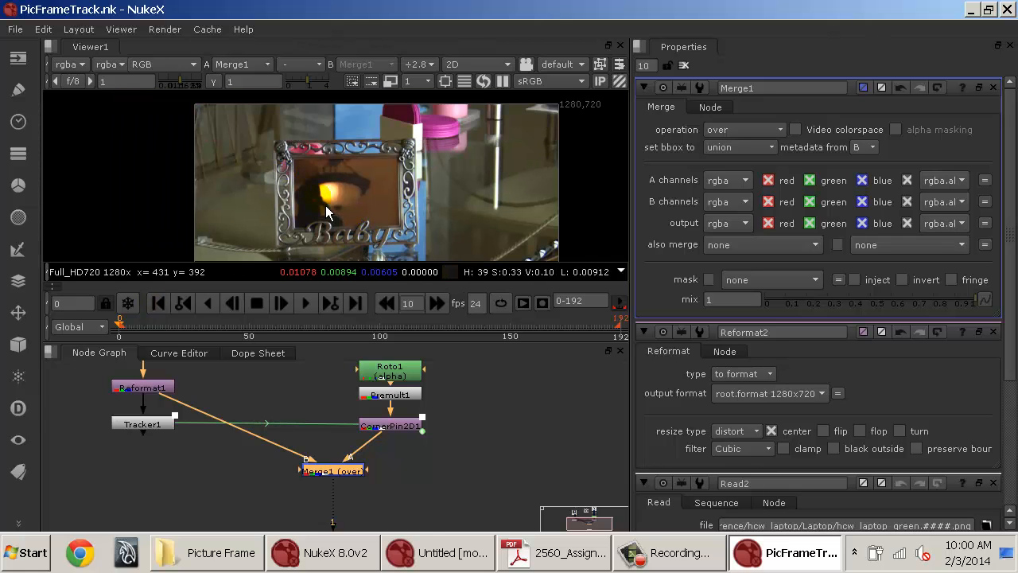
{"action": "left_click_drag", "start_coordinate": [440, 405], "coordinate": [451, 501]}
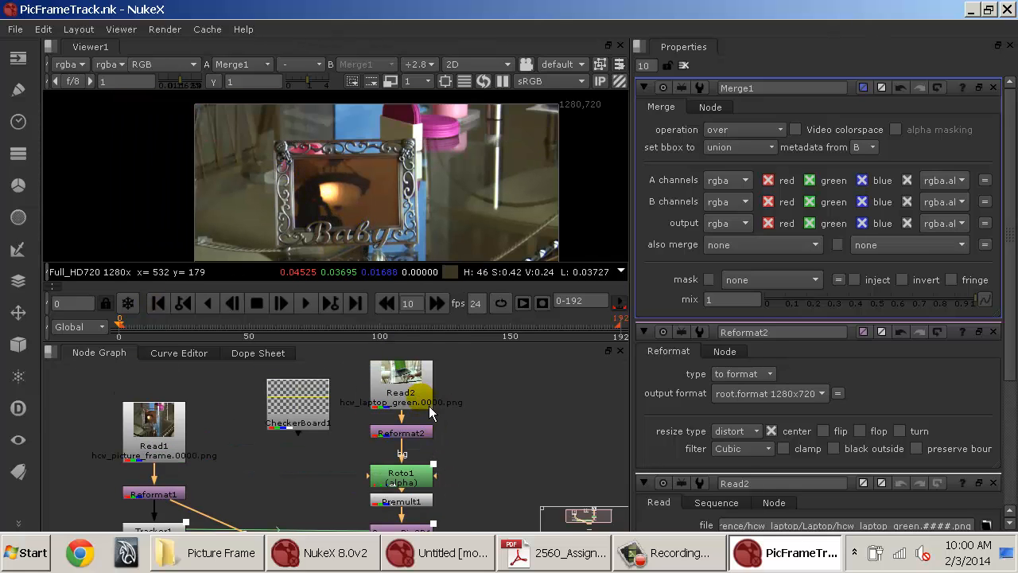
Inspect the RGB and alpha channels of Premult1, Reformat2 and the CheckerBoard in the viewer.
{"action": "left_click", "coordinate": [427, 500]}
{"action": "key", "text": "1"}
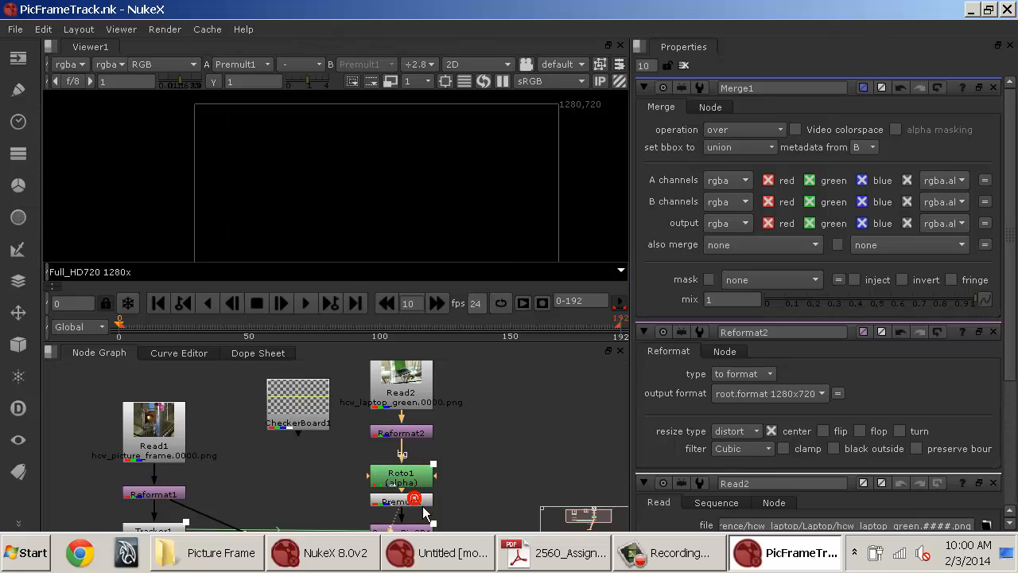
{"action": "left_click", "coordinate": [418, 433]}
{"action": "key", "text": "1"}
{"action": "key", "text": "a"}
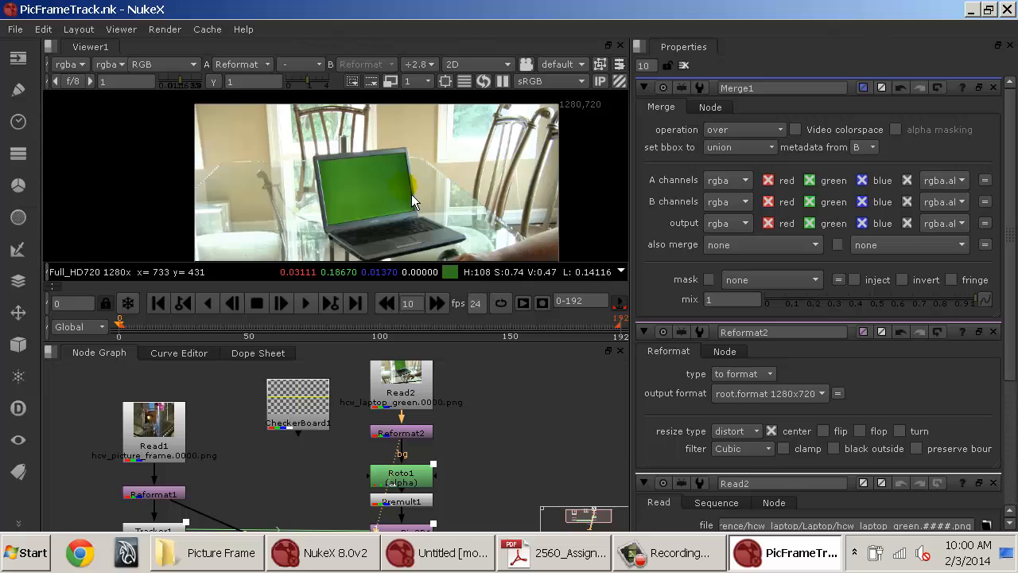
{"action": "scroll", "coordinate": [435, 369], "scroll_direction": "up", "scroll_amount": 6}
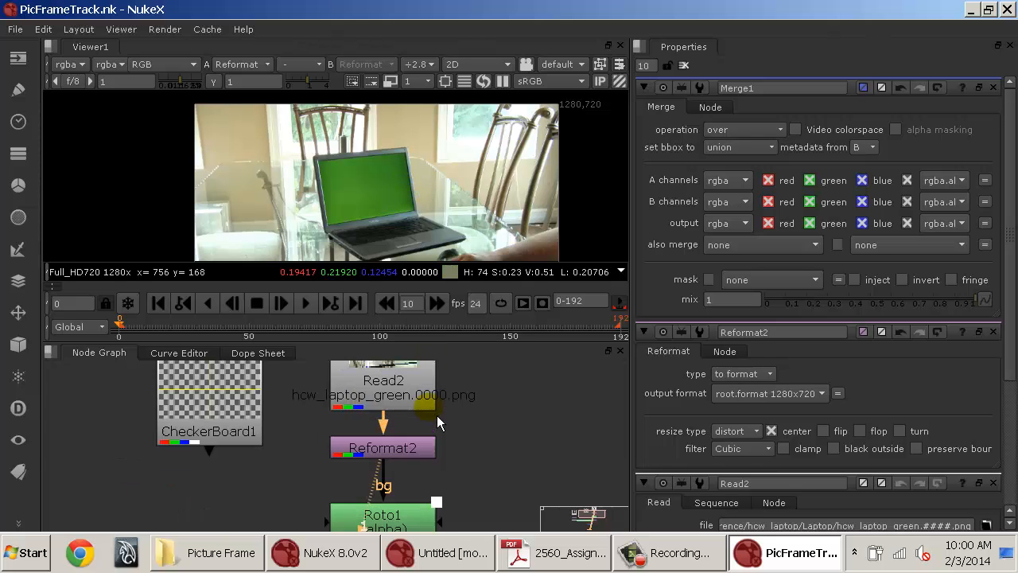
{"action": "left_click_drag", "start_coordinate": [499, 442], "coordinate": [558, 514]}
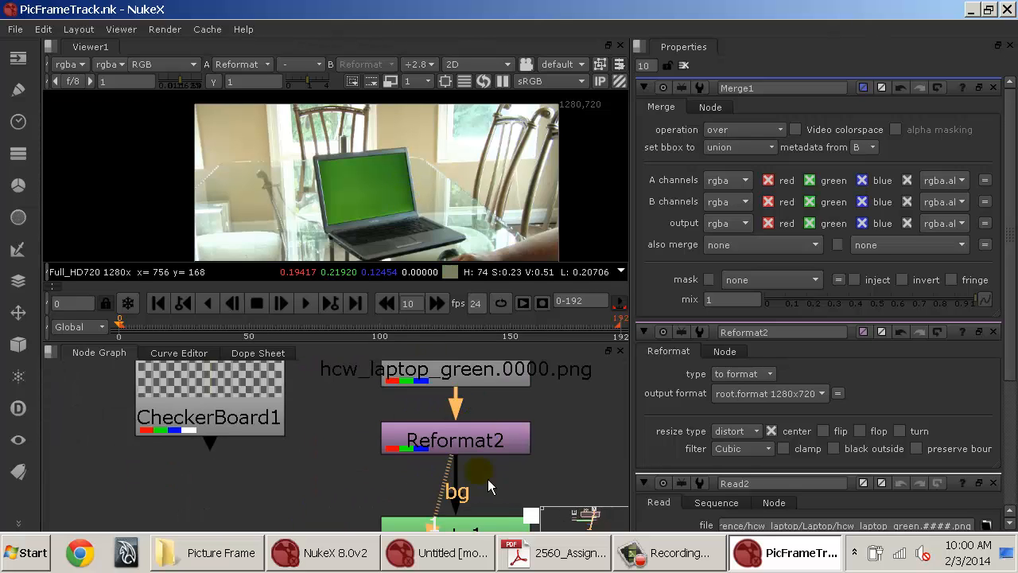
{"action": "left_click_drag", "start_coordinate": [446, 460], "coordinate": [462, 528]}
{"action": "left_click_drag", "start_coordinate": [429, 461], "coordinate": [446, 433]}
{"action": "left_click", "coordinate": [349, 436]}
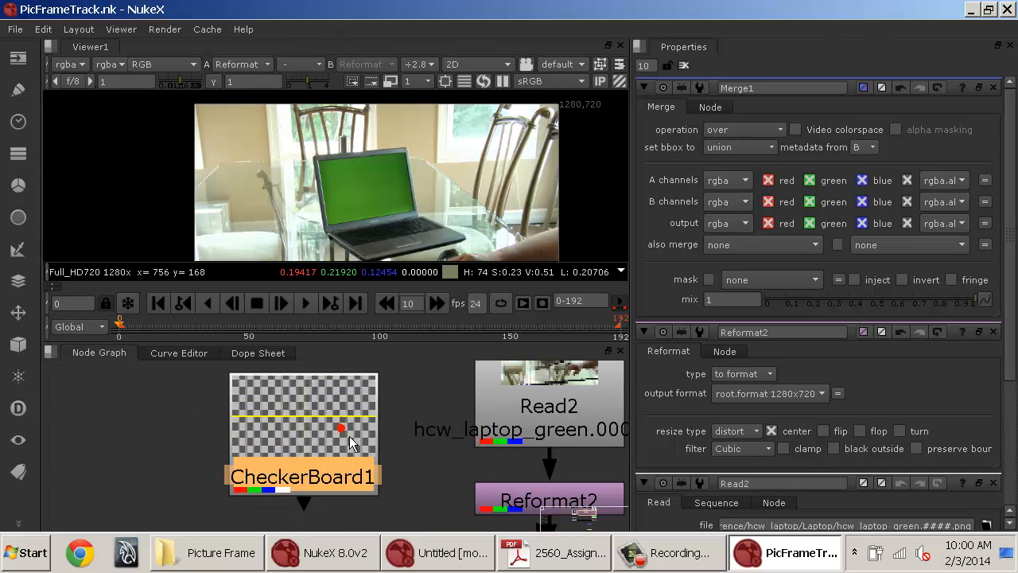
{"action": "key", "text": "1"}
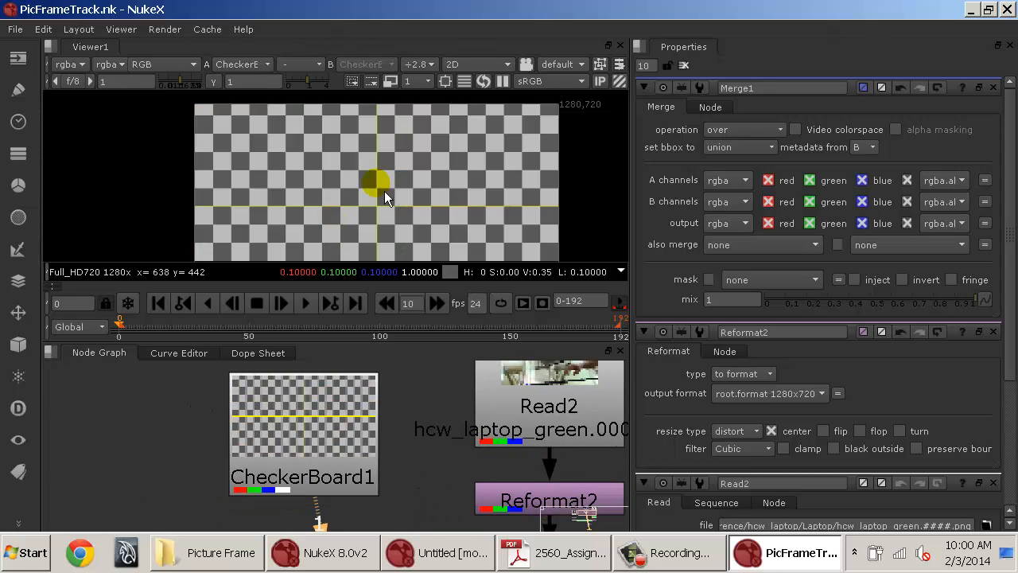
{"action": "key", "text": "a"}
{"action": "key", "text": "a"}
{"action": "key", "text": "a"}
{"action": "key", "text": "a"}
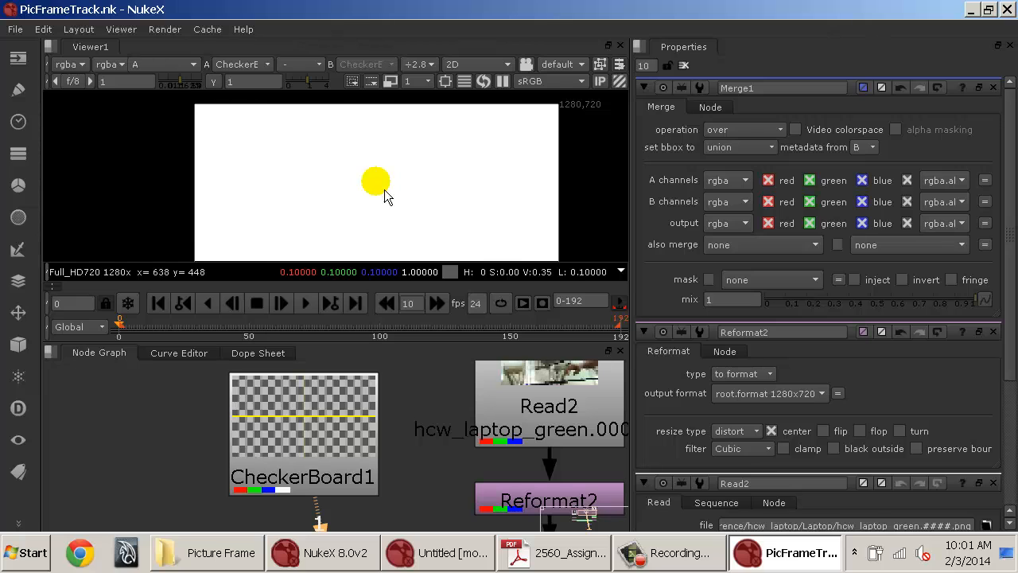
View the laptop Read node and toggle between its RGB and alpha channels.
{"action": "left_click_drag", "start_coordinate": [408, 431], "coordinate": [246, 408]}
{"action": "left_click", "coordinate": [332, 415]}
{"action": "key", "text": "1"}
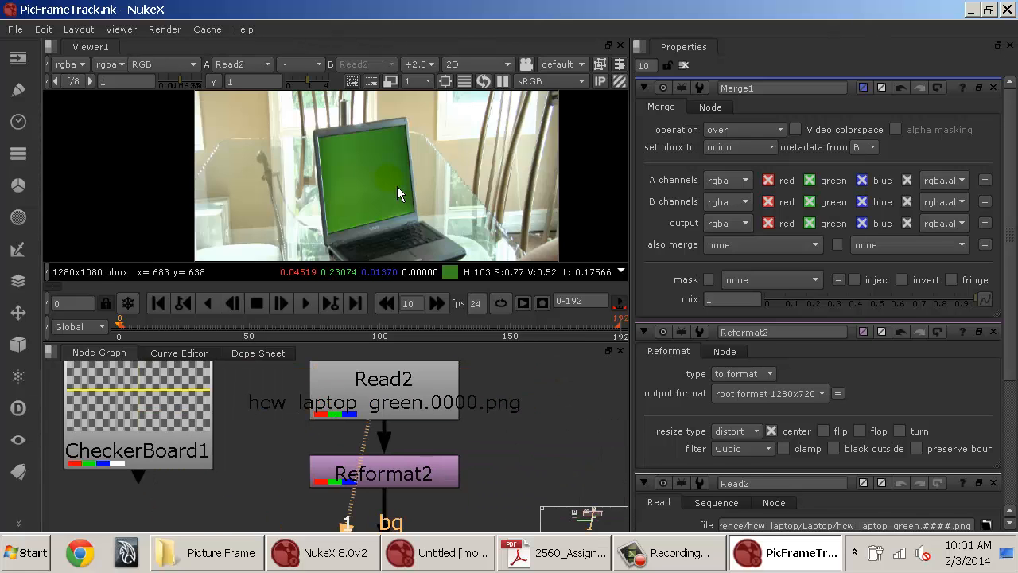
{"action": "key", "text": "a"}
{"action": "key", "text": "a"}
{"action": "key", "text": "a"}
{"action": "key", "text": "a"}
{"action": "key", "text": "a"}
{"action": "key", "text": "a"}
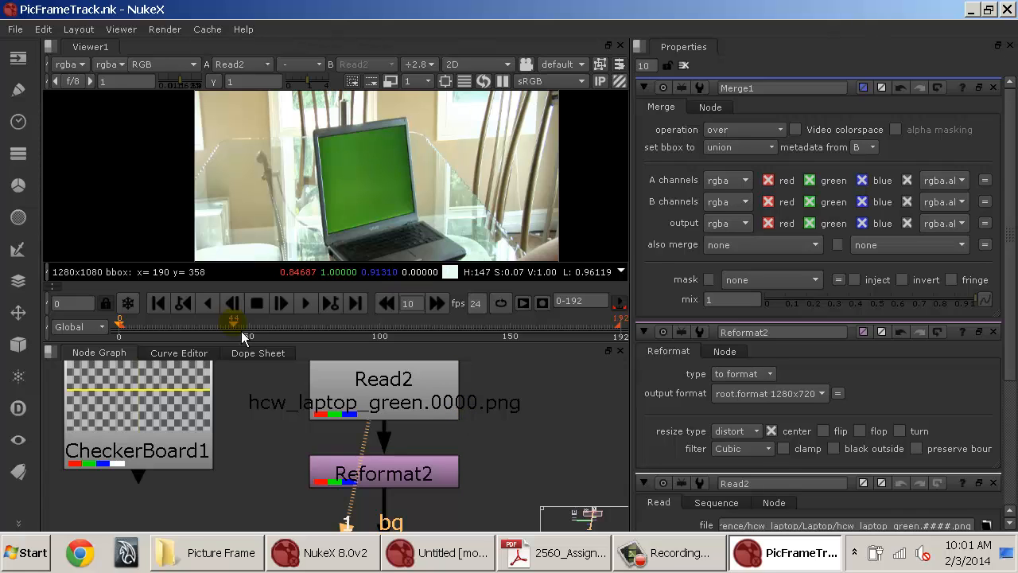
Insert a Shuffle node below the laptop Read node and set its alpha output to 1.
{"action": "left_click_drag", "start_coordinate": [175, 423], "coordinate": [178, 406]}
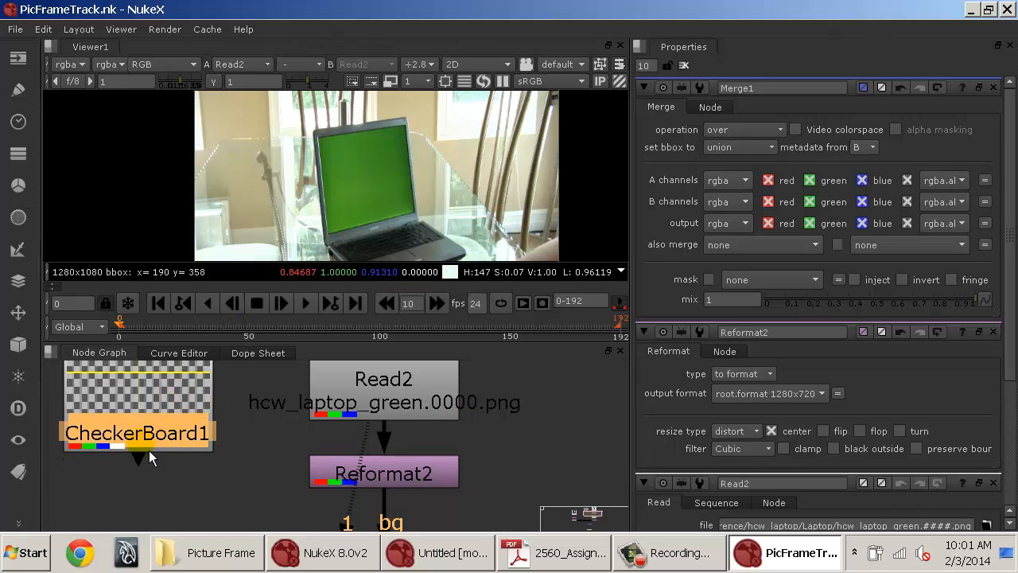
{"action": "left_click_drag", "start_coordinate": [444, 515], "coordinate": [455, 326]}
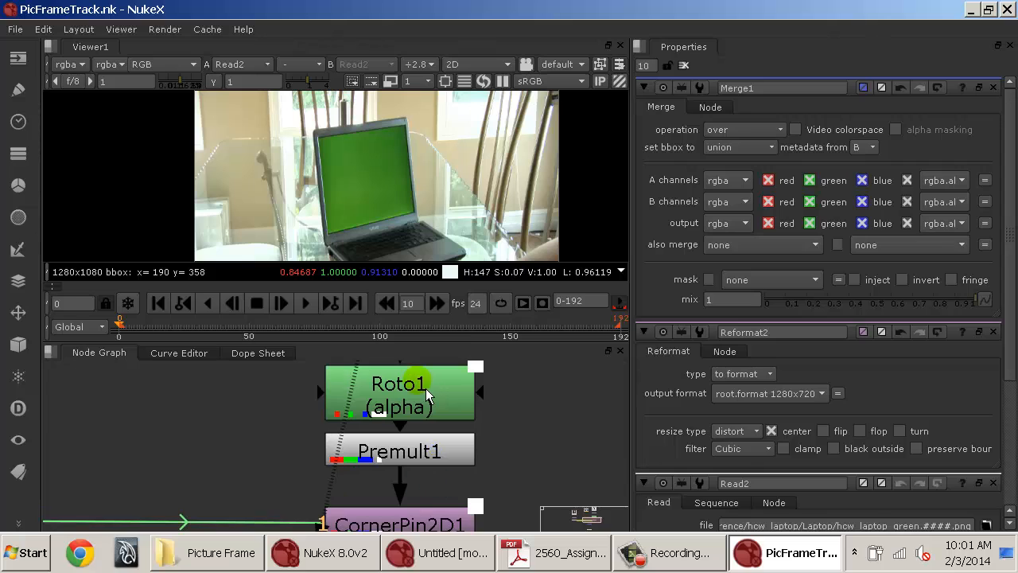
{"action": "left_click", "coordinate": [426, 388]}
{"action": "left_click_drag", "start_coordinate": [475, 492], "coordinate": [472, 439]}
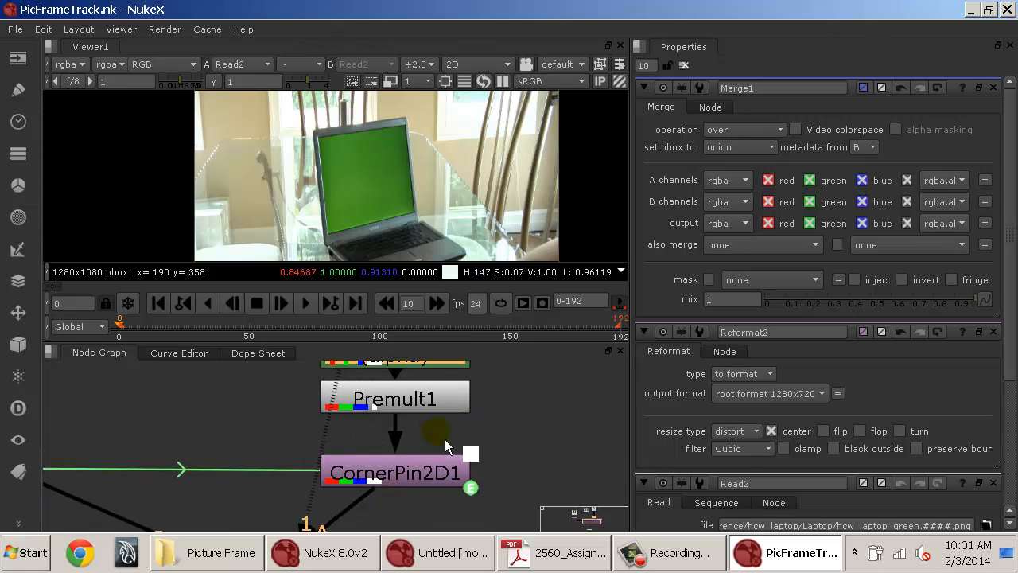
{"action": "left_click_drag", "start_coordinate": [461, 397], "coordinate": [490, 543]}
{"action": "mouse_move", "coordinate": [443, 418]}
{"action": "left_mouse_down"}
{"action": "mouse_move", "coordinate": [443, 429]}
{"action": "mouse_move", "coordinate": [442, 418]}
{"action": "left_mouse_up"}
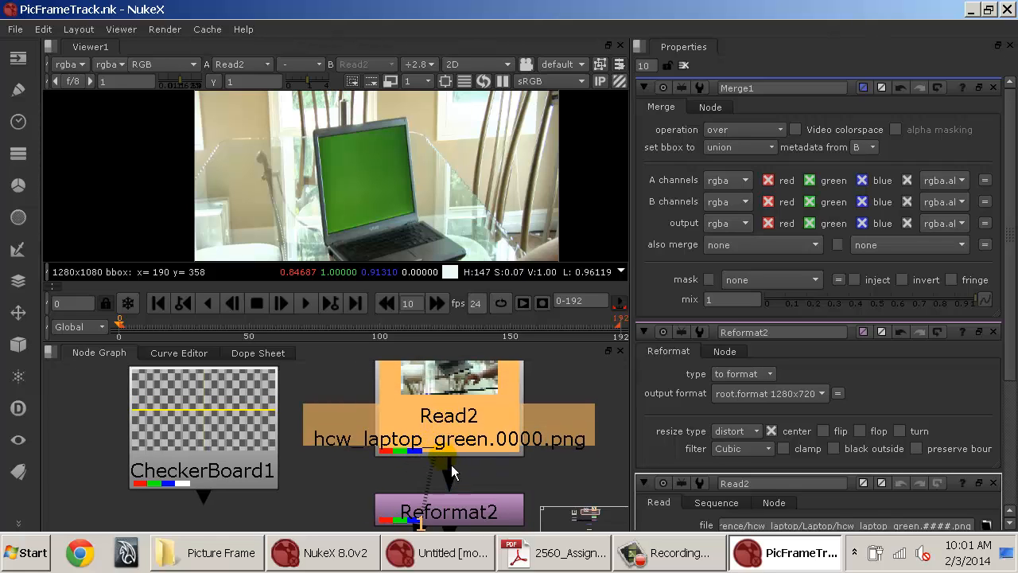
{"action": "left_click_drag", "start_coordinate": [450, 433], "coordinate": [450, 390]}
{"action": "key", "text": "Tab"}
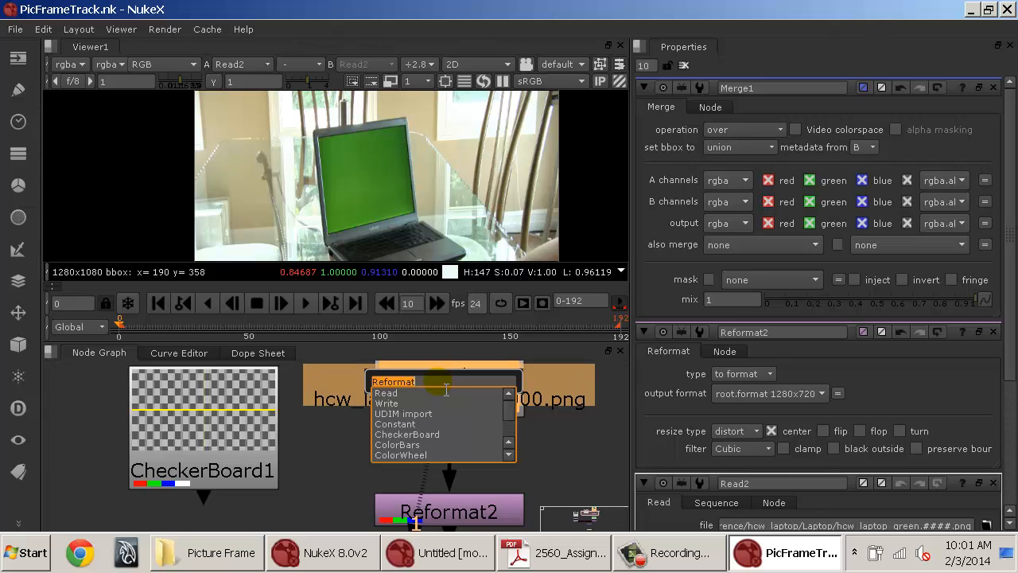
{"action": "type", "text": "shuf"}
{"action": "key", "text": "Down"}
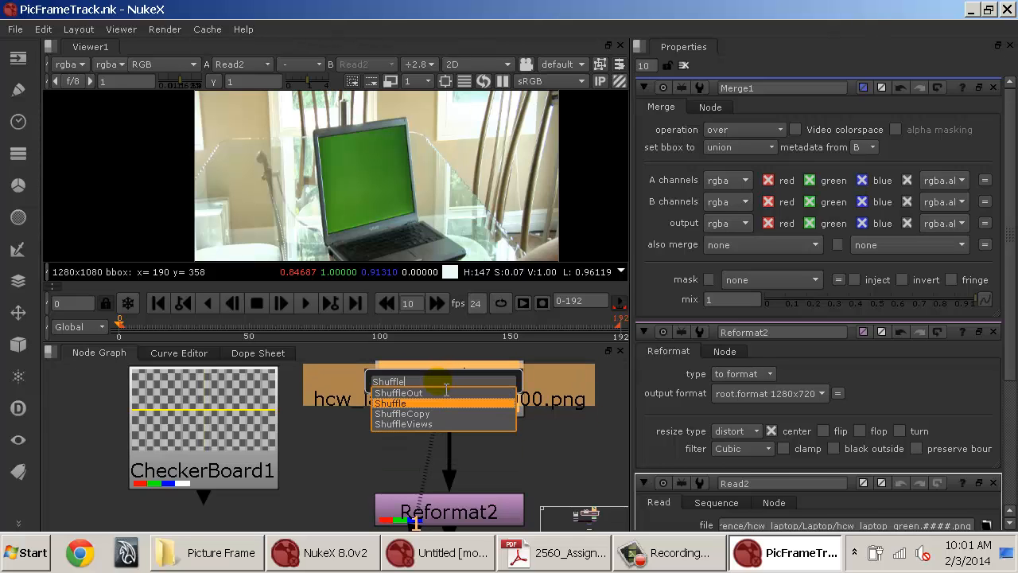
{"action": "key", "text": "Return"}
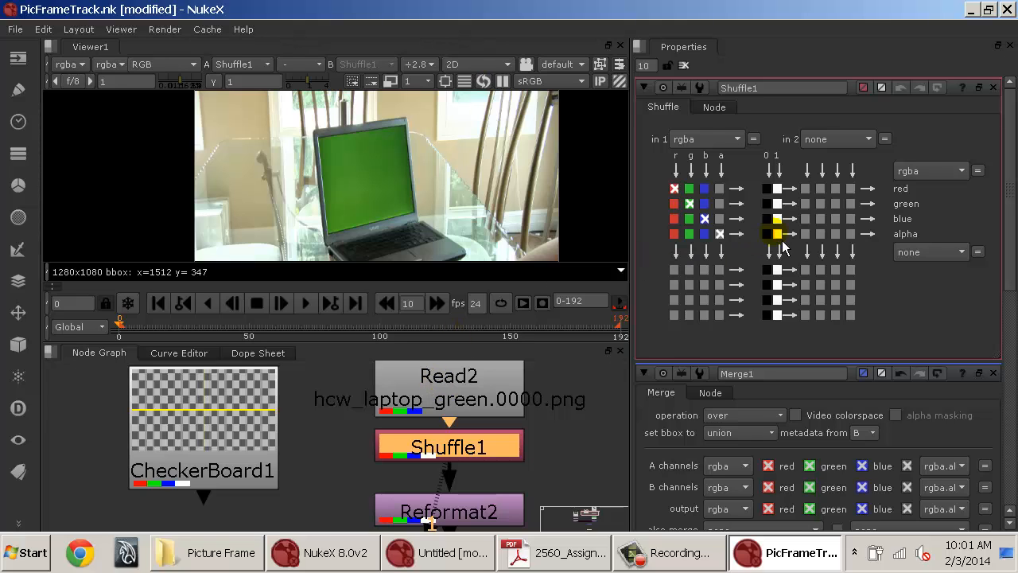
{"action": "left_click", "coordinate": [777, 233]}
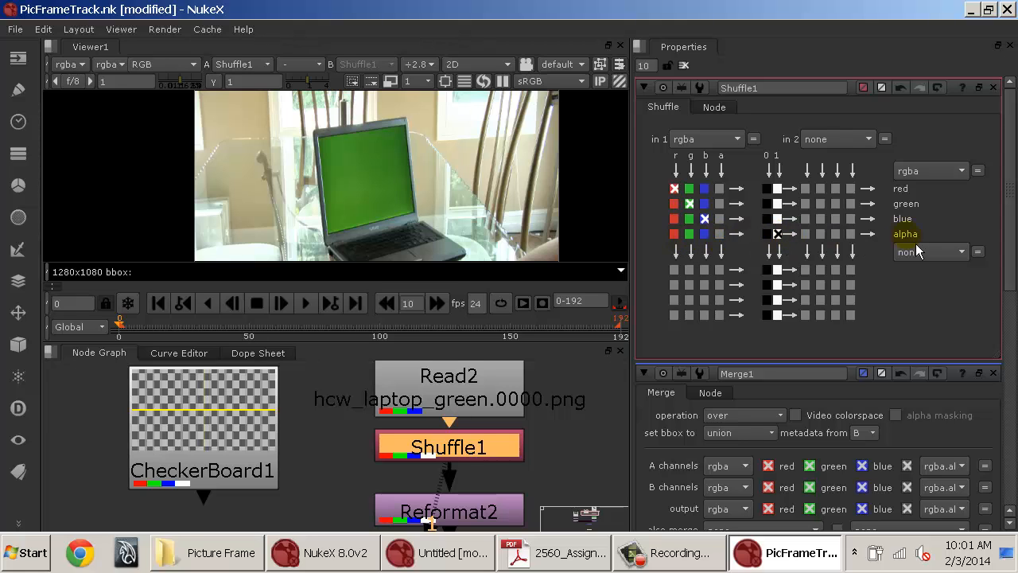
{"action": "key", "text": "a"}
{"action": "key", "text": "a"}
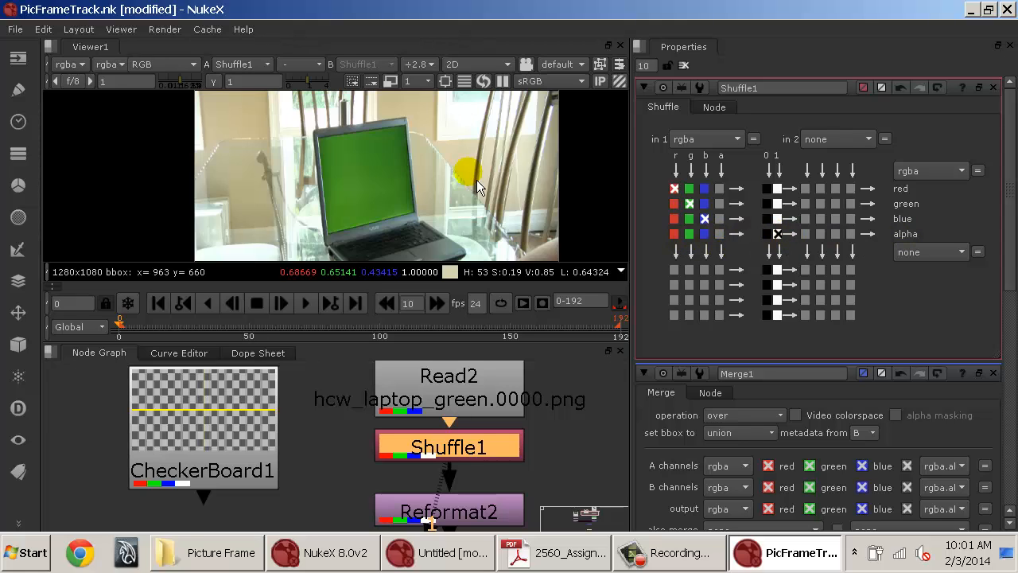
View the Merge1 composite and clear the properties panel.
{"action": "left_click_drag", "start_coordinate": [494, 504], "coordinate": [468, 437]}
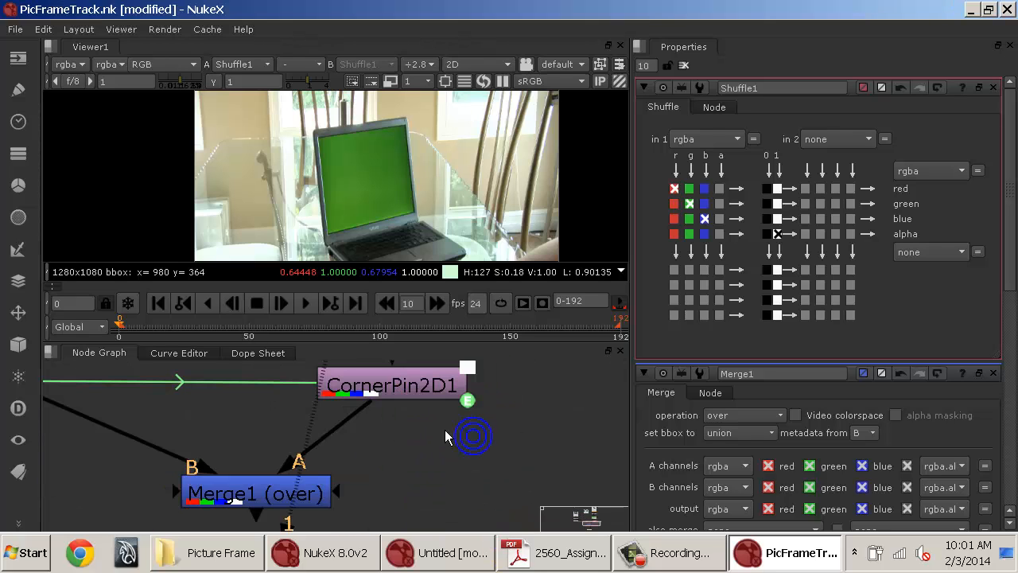
{"action": "left_click", "coordinate": [322, 490]}
{"action": "key", "text": "1"}
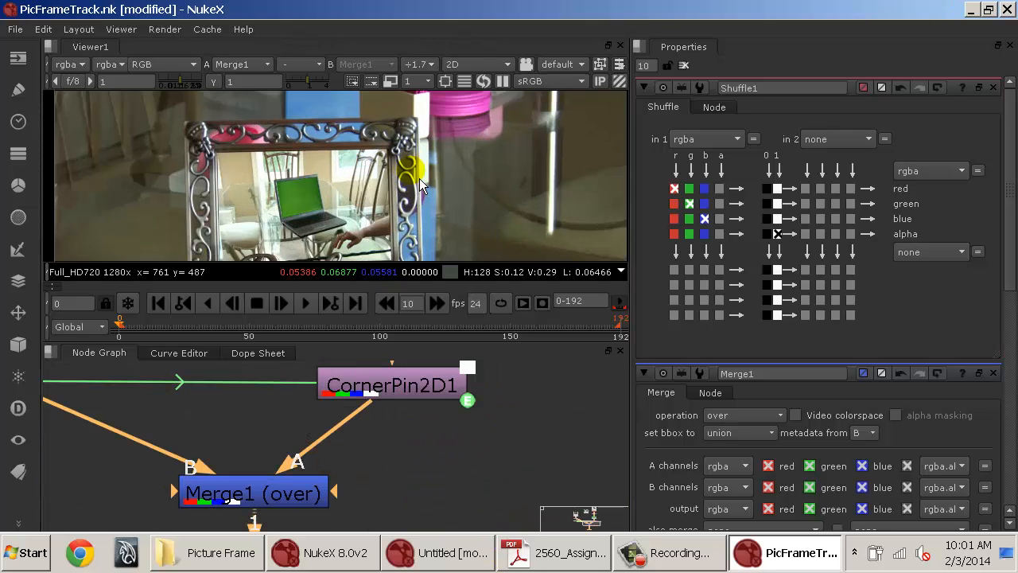
{"action": "scroll", "coordinate": [418, 178], "scroll_direction": "down", "scroll_amount": 1}
{"action": "left_click", "coordinate": [683, 66]}
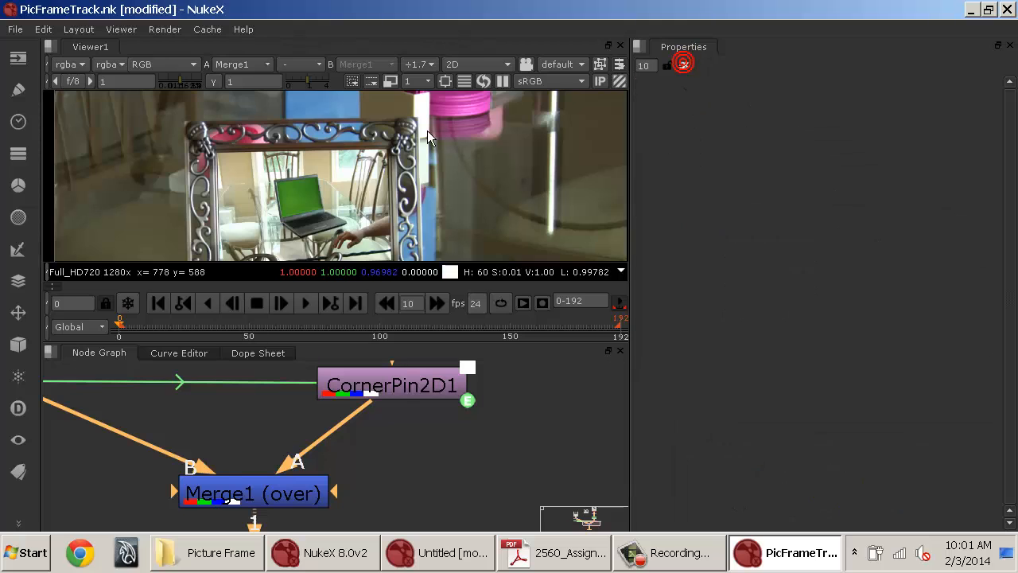
Play back the Merge1 composite in a maximized viewer to review the tracked laptop insert.
{"action": "scroll", "coordinate": [415, 127], "scroll_direction": "down", "scroll_amount": 3}
{"action": "left_click_drag", "start_coordinate": [370, 190], "coordinate": [321, 198]}
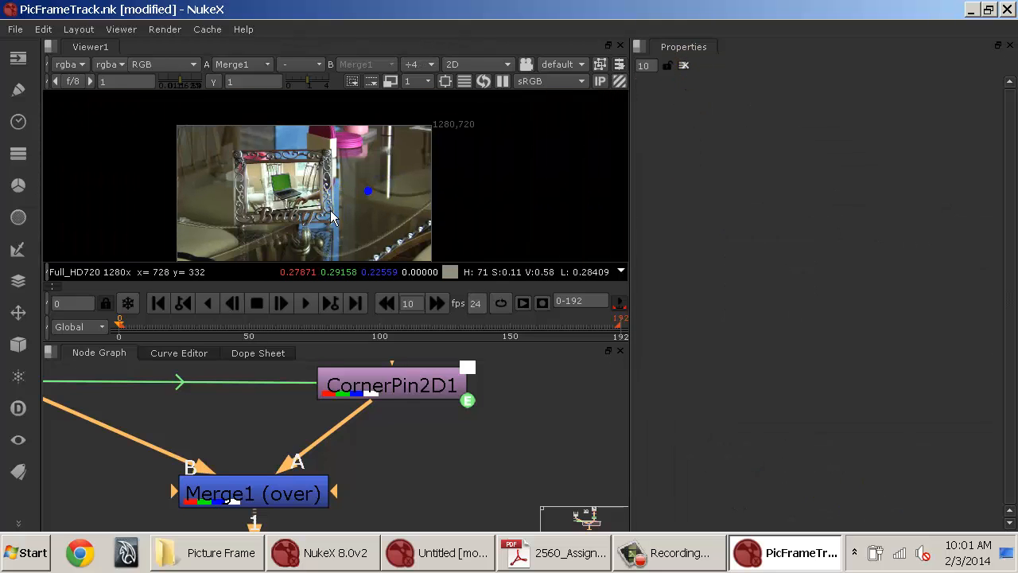
{"action": "scroll", "coordinate": [322, 199], "scroll_direction": "up", "scroll_amount": 2}
{"action": "key", "text": "space"}
{"action": "left_click_drag", "start_coordinate": [422, 312], "coordinate": [592, 239]}
{"action": "key", "text": "f"}
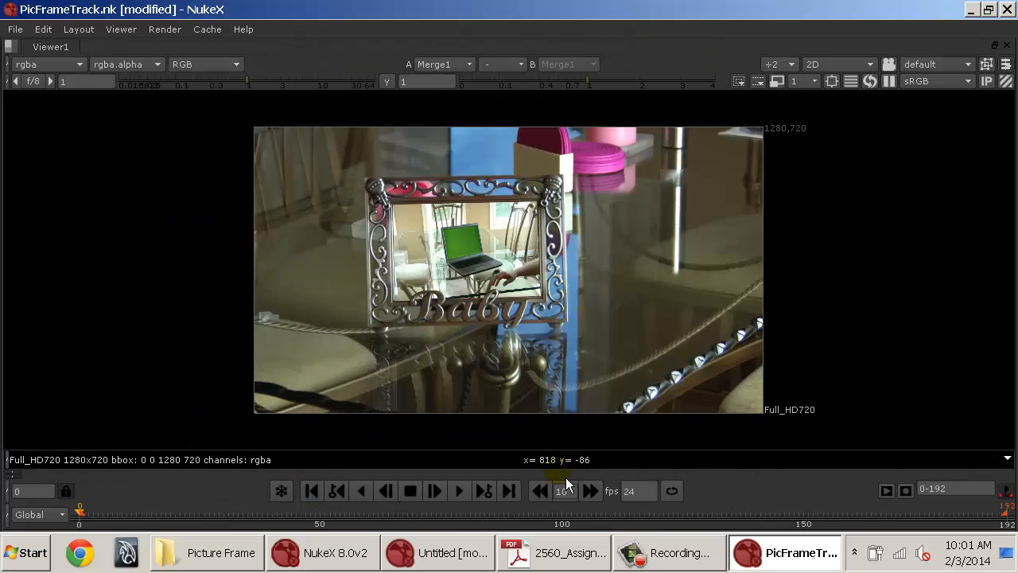
{"action": "left_click", "coordinate": [466, 495]}
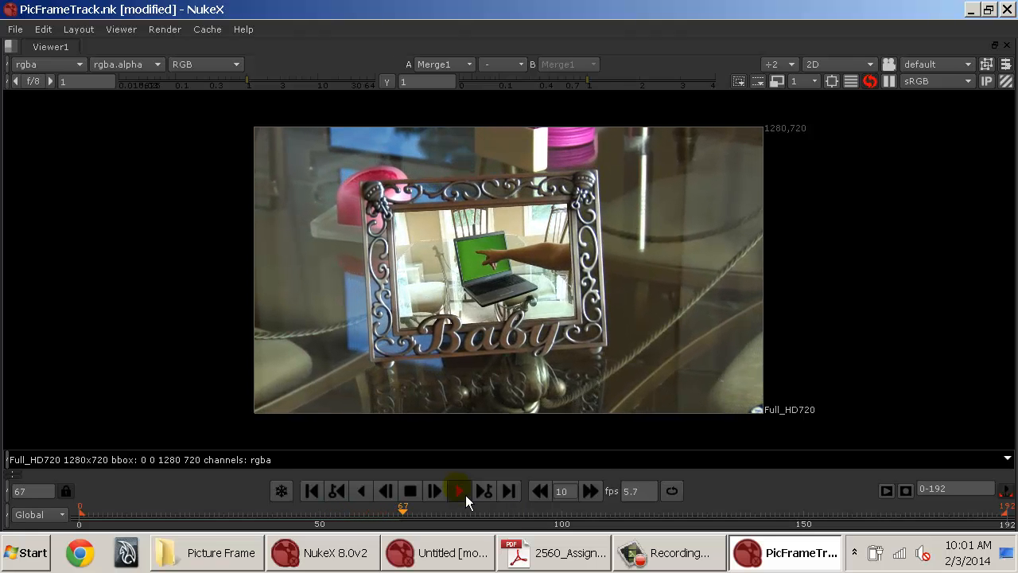
{"action": "left_click", "coordinate": [411, 492]}
{"action": "key", "text": "space"}
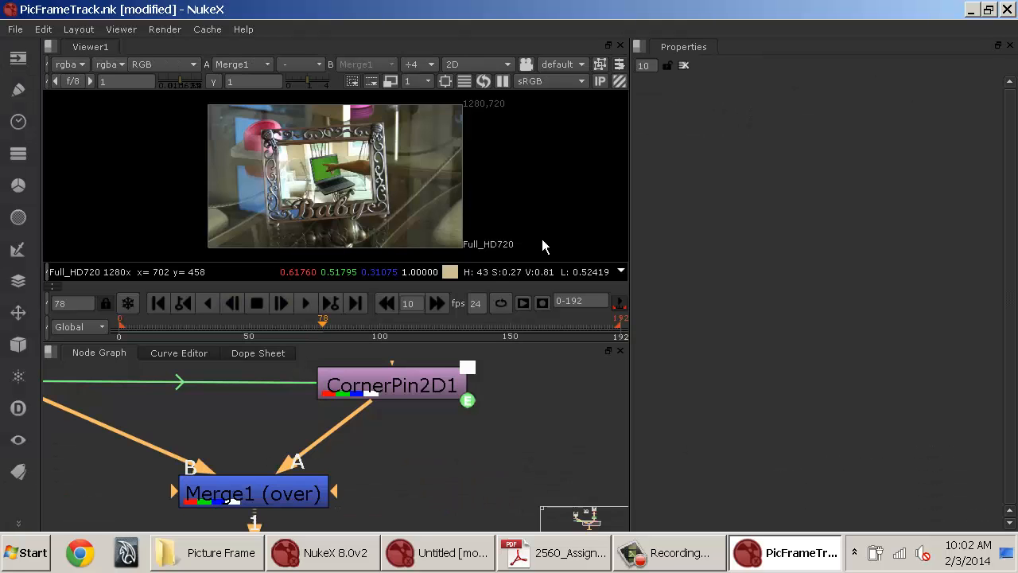
Open Merge1's properties and disable and re-enable it while scrubbing the timeline to compare the result.
{"action": "double_click", "coordinate": [309, 497]}
{"action": "scroll", "coordinate": [375, 182], "scroll_direction": "up", "scroll_amount": 2}
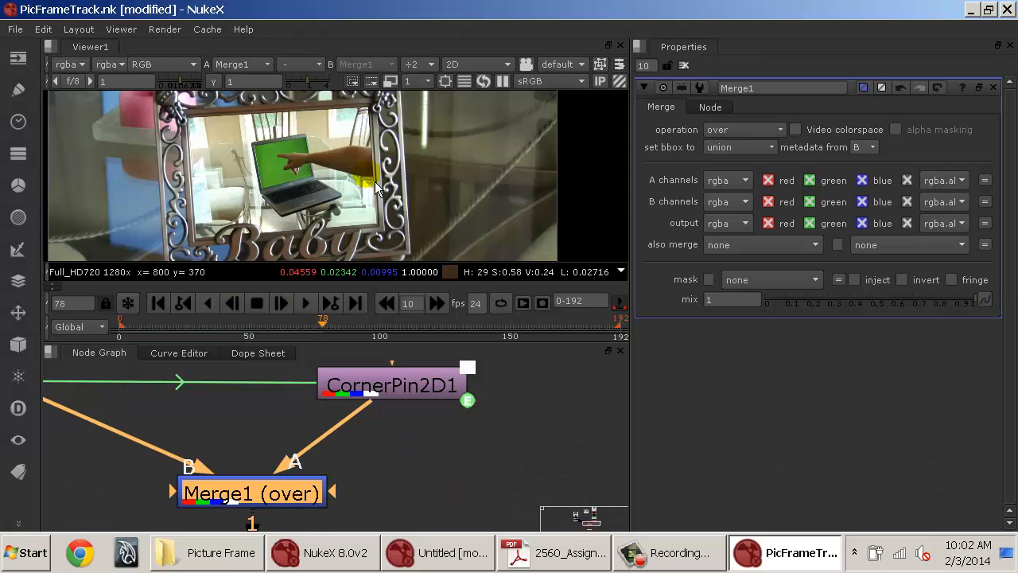
{"action": "scroll", "coordinate": [370, 188], "scroll_direction": "up", "scroll_amount": 1}
{"action": "left_click_drag", "start_coordinate": [385, 353], "coordinate": [414, 396]}
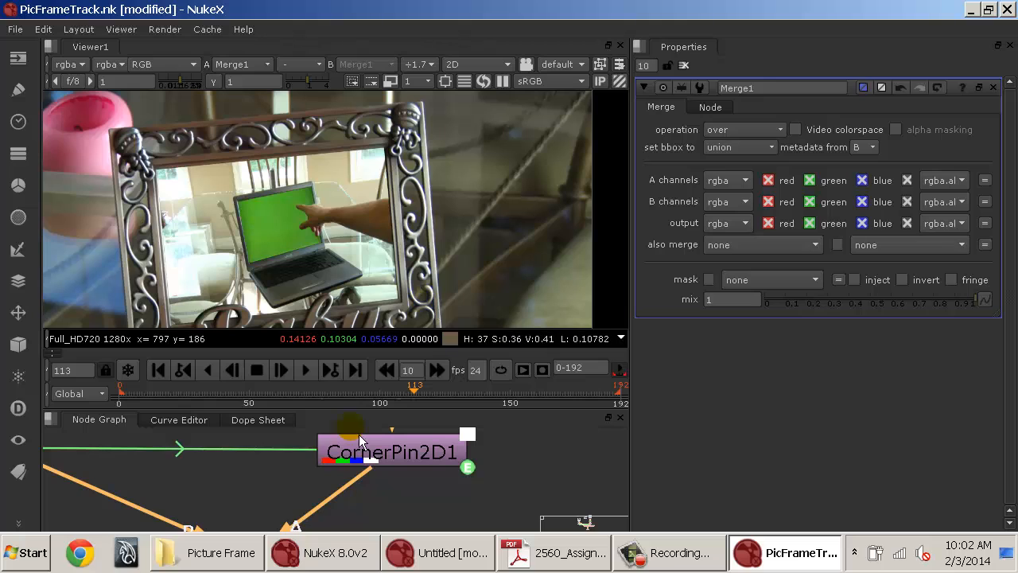
{"action": "left_click_drag", "start_coordinate": [360, 520], "coordinate": [354, 458]}
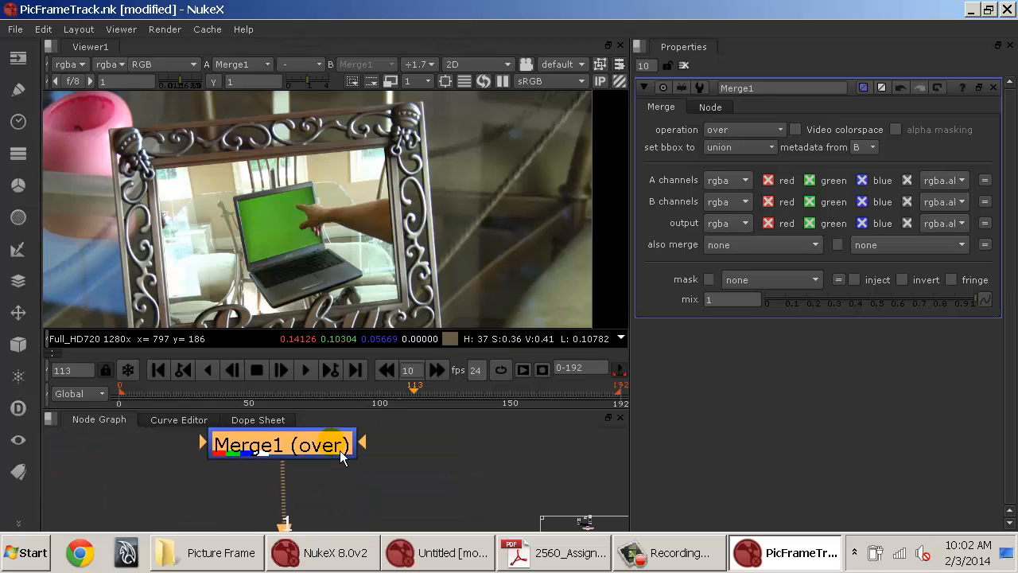
{"action": "key", "text": "d"}
{"action": "left_click_drag", "start_coordinate": [435, 396], "coordinate": [489, 393]}
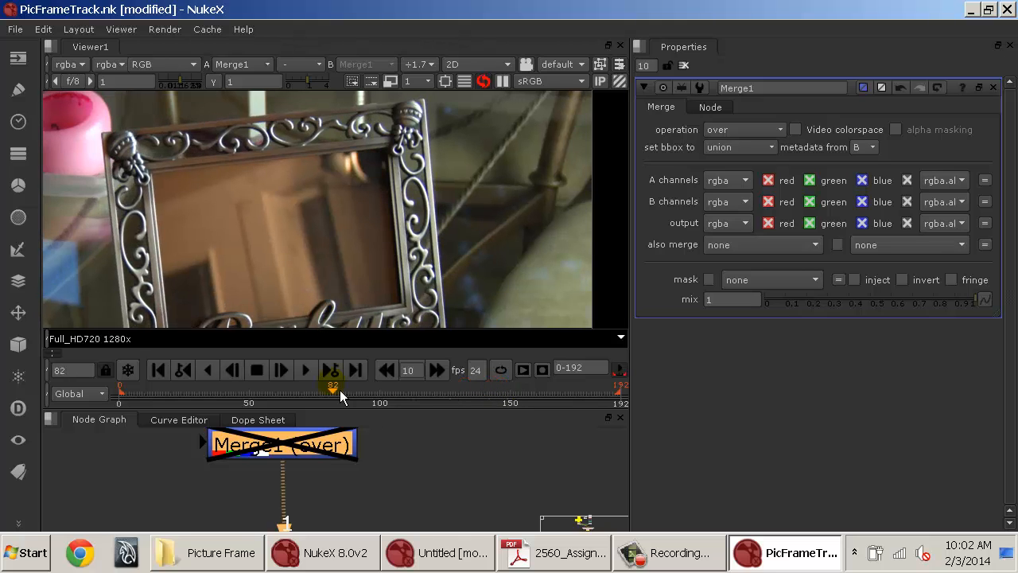
{"action": "left_click_drag", "start_coordinate": [340, 390], "coordinate": [195, 407]}
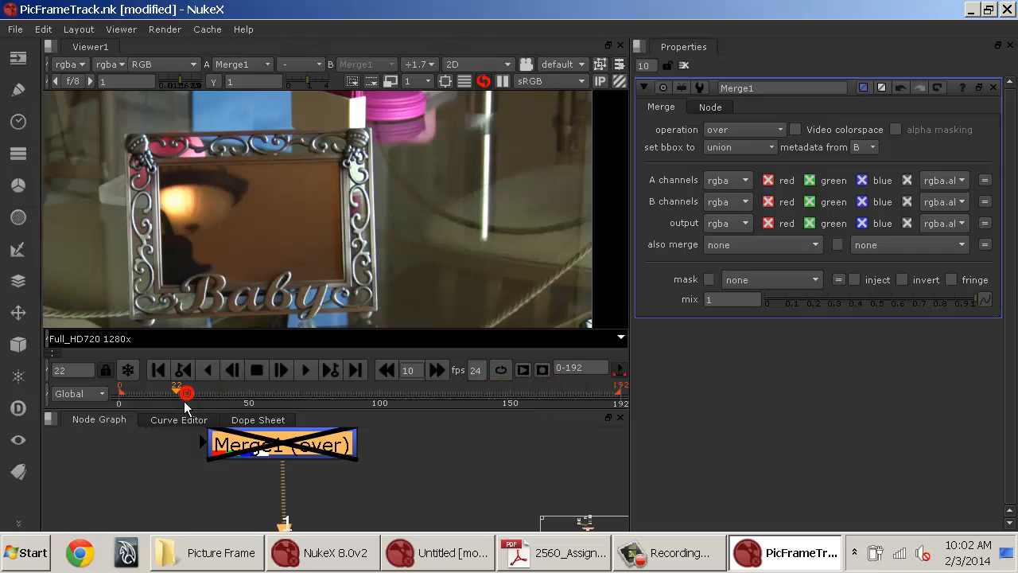
{"action": "left_click_drag", "start_coordinate": [417, 488], "coordinate": [412, 504]}
{"action": "key", "text": "d"}
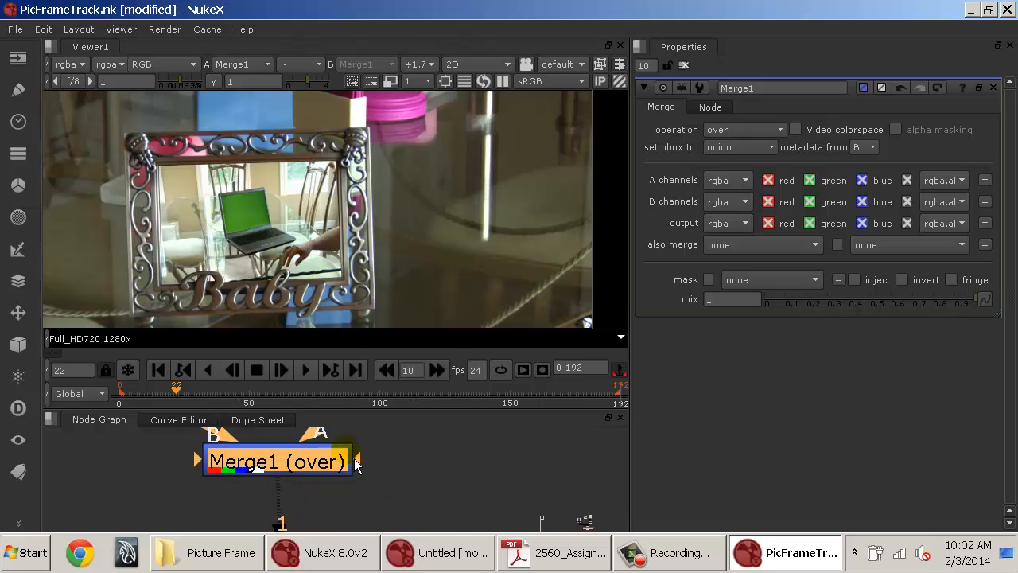
Set Merge1's mix to 0.53 and play back the blended composite.
{"action": "scroll", "coordinate": [193, 197], "scroll_direction": "up", "scroll_amount": 3}
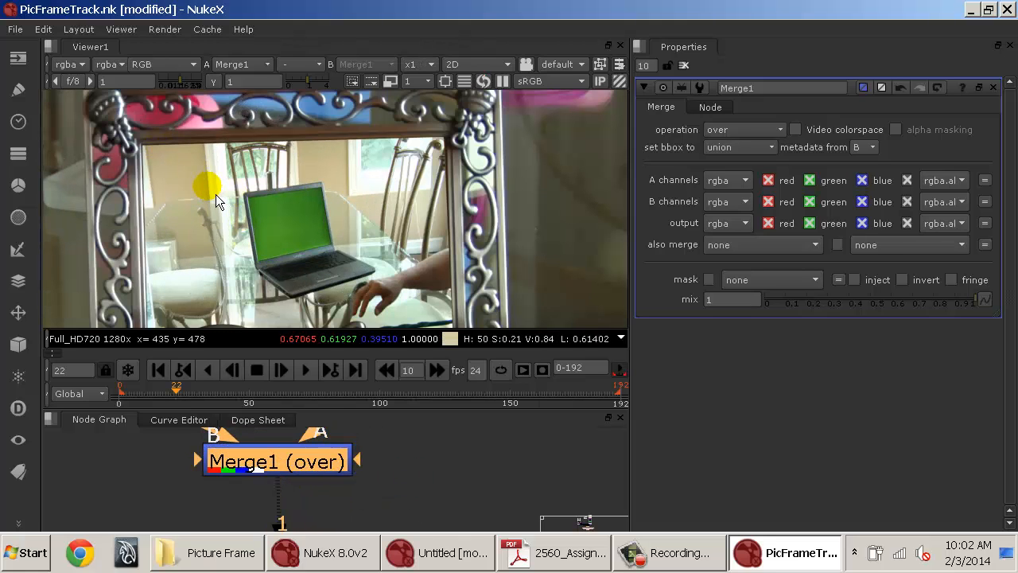
{"action": "left_click_drag", "start_coordinate": [937, 300], "coordinate": [889, 314]}
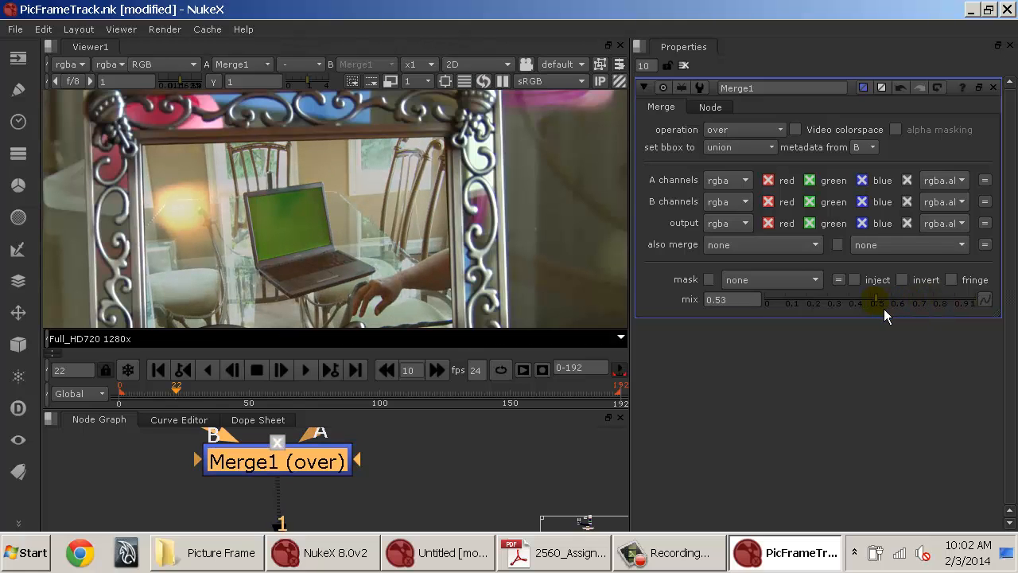
{"action": "left_click_drag", "start_coordinate": [315, 258], "coordinate": [324, 226]}
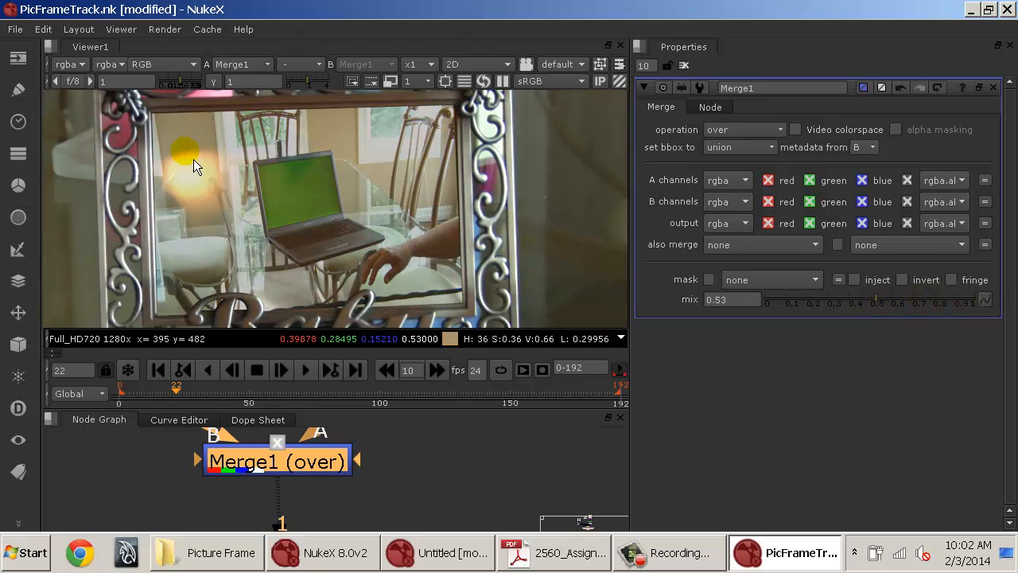
{"action": "scroll", "coordinate": [322, 224], "scroll_direction": "up", "scroll_amount": 1}
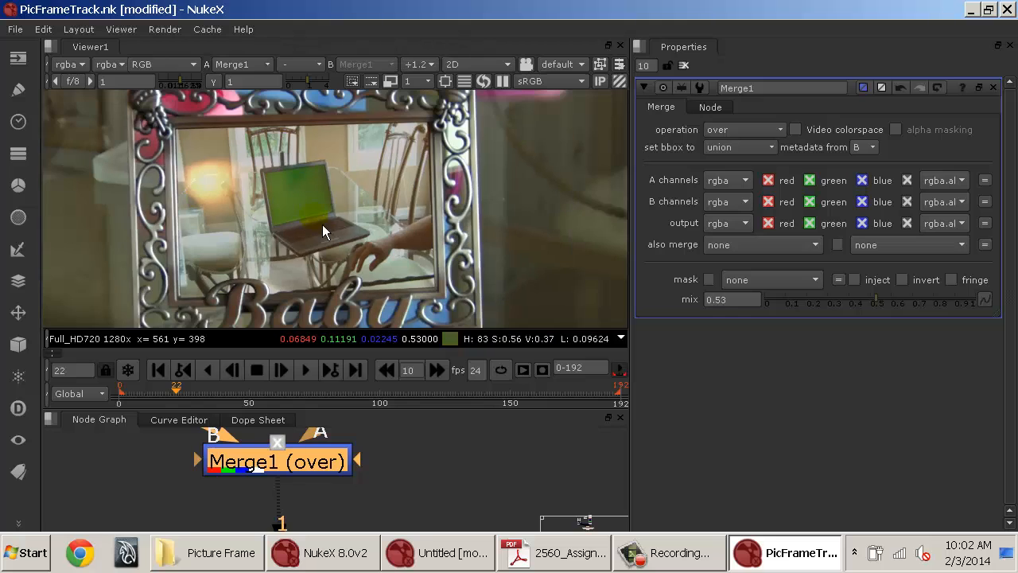
{"action": "left_click", "coordinate": [295, 390]}
{"action": "left_click", "coordinate": [158, 370]}
{"action": "left_click", "coordinate": [307, 371]}
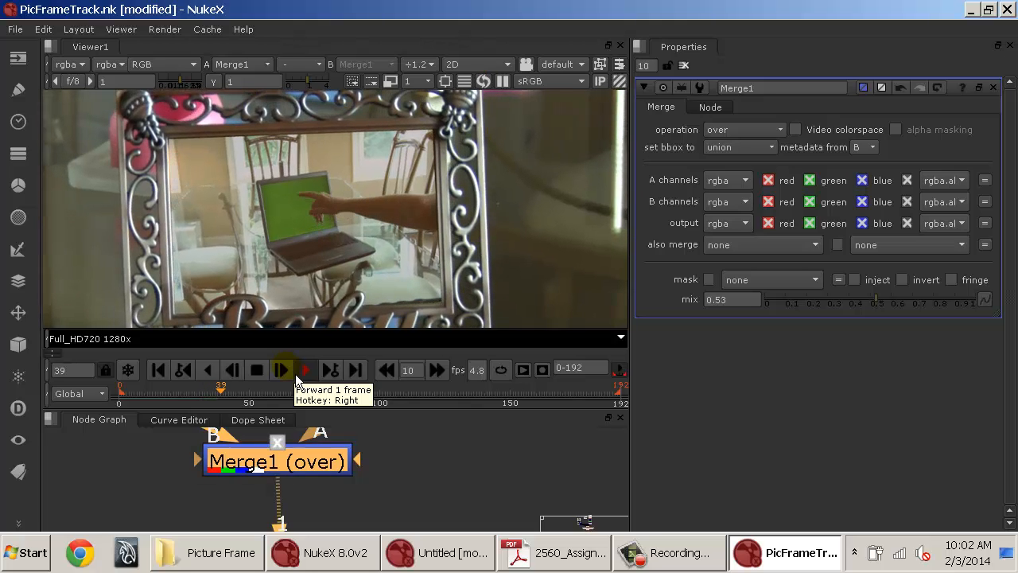
{"action": "left_click", "coordinate": [260, 368]}
{"action": "left_click_drag", "start_coordinate": [165, 395], "coordinate": [150, 405]}
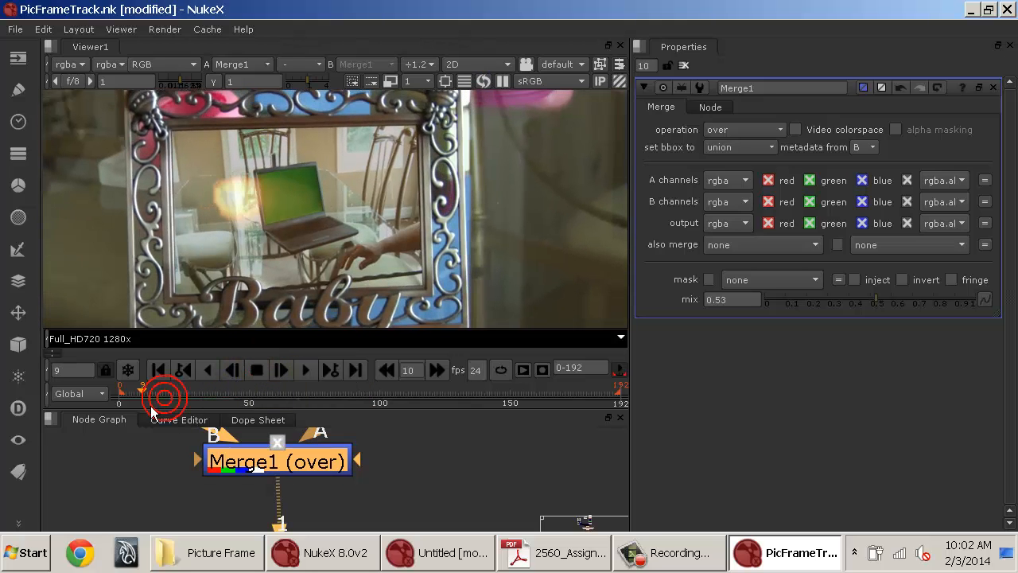
Switch Merge1's operation to plus and lower its mix to about 0.255.
{"action": "left_click", "coordinate": [743, 129]}
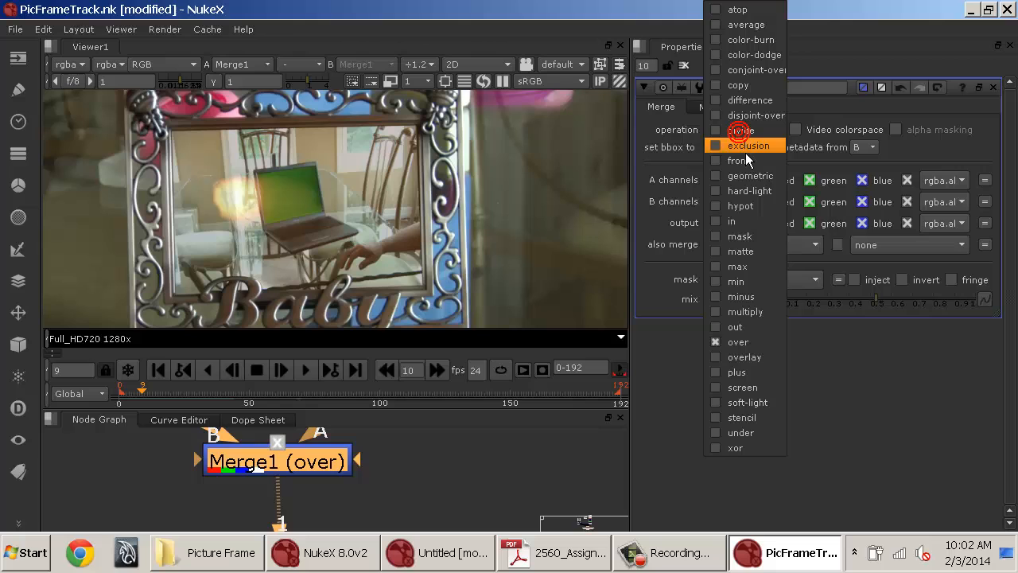
{"action": "left_click", "coordinate": [744, 376]}
{"action": "left_click_drag", "start_coordinate": [870, 307], "coordinate": [1012, 301]}
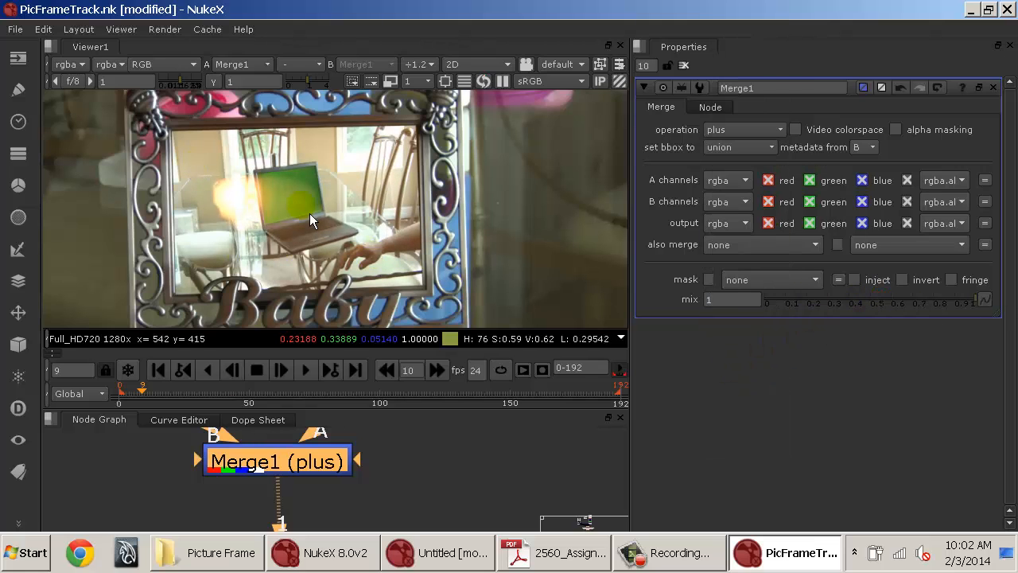
{"action": "left_click_drag", "start_coordinate": [303, 396], "coordinate": [195, 393]}
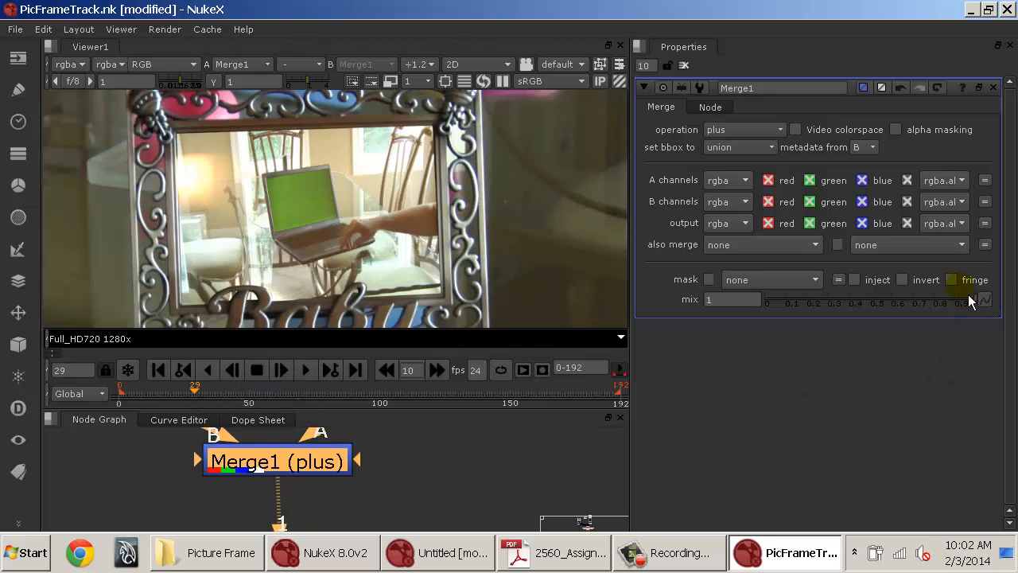
{"action": "left_click_drag", "start_coordinate": [950, 305], "coordinate": [820, 305]}
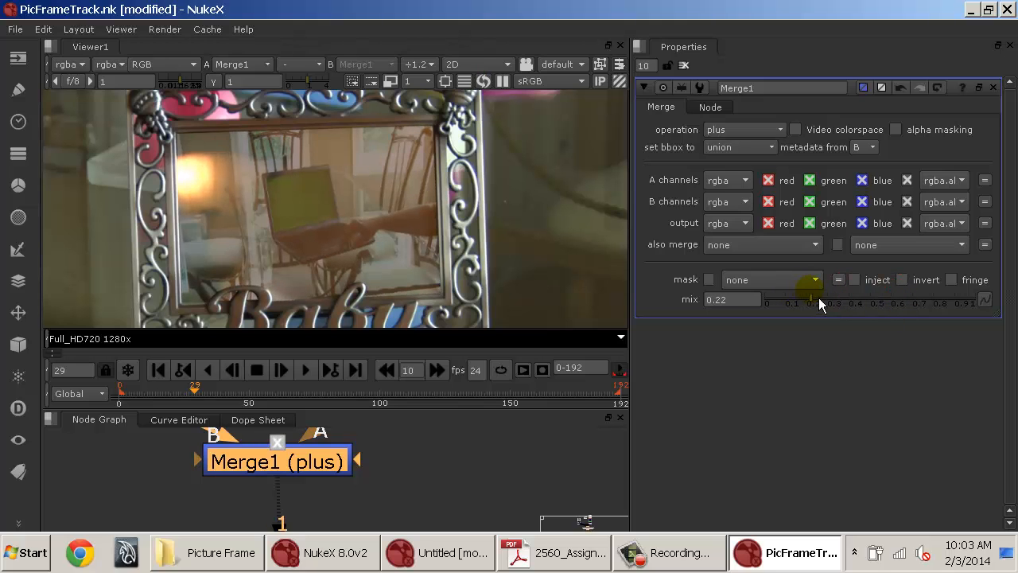
{"action": "left_click", "coordinate": [313, 372]}
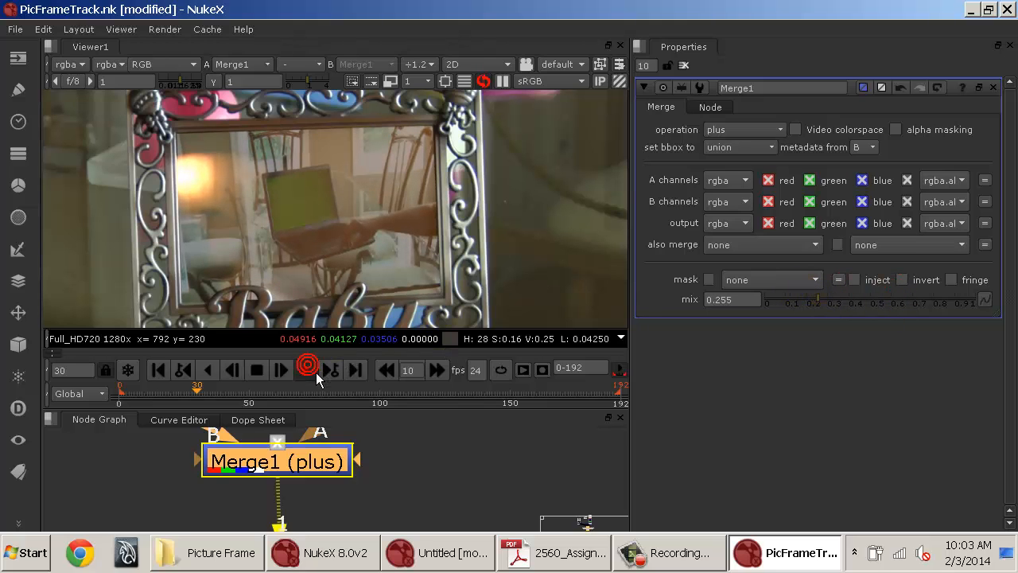
{"action": "left_click", "coordinate": [314, 373]}
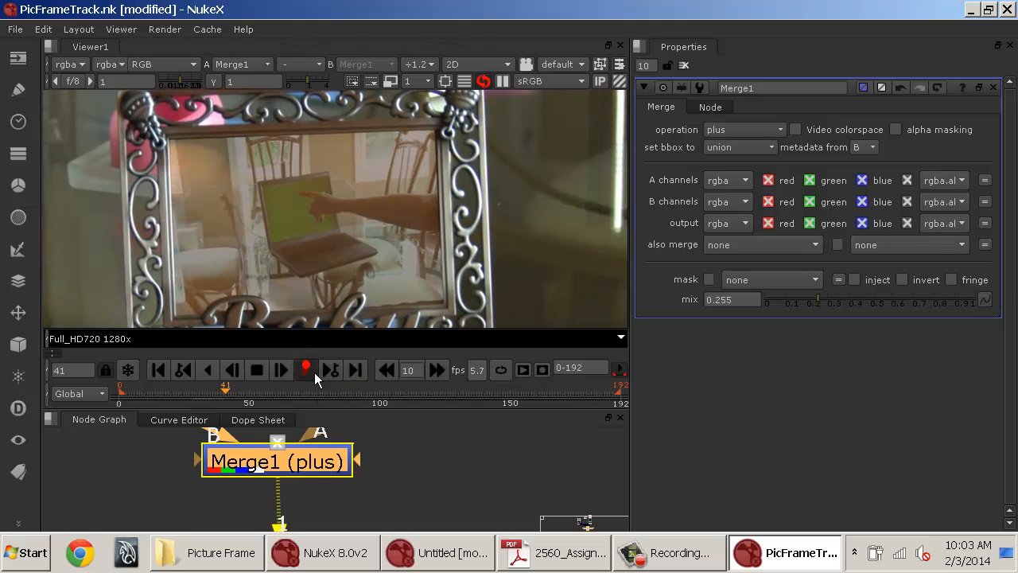
Insert a Grade node below Shuffle1 on the laptop branch, removing the extra duplicate Grade.
{"action": "left_click_drag", "start_coordinate": [424, 454], "coordinate": [408, 524]}
{"action": "left_click_drag", "start_coordinate": [411, 464], "coordinate": [434, 544]}
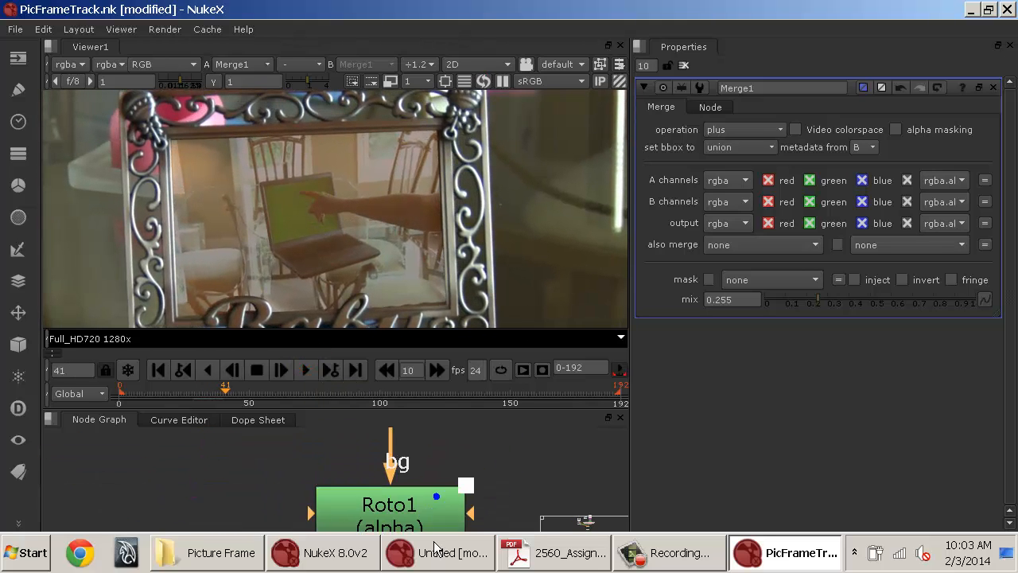
{"action": "left_click_drag", "start_coordinate": [424, 445], "coordinate": [432, 531]}
{"action": "left_click_drag", "start_coordinate": [429, 462], "coordinate": [424, 410]}
{"action": "left_click_drag", "start_coordinate": [438, 475], "coordinate": [424, 435]}
{"action": "left_click", "coordinate": [427, 489]}
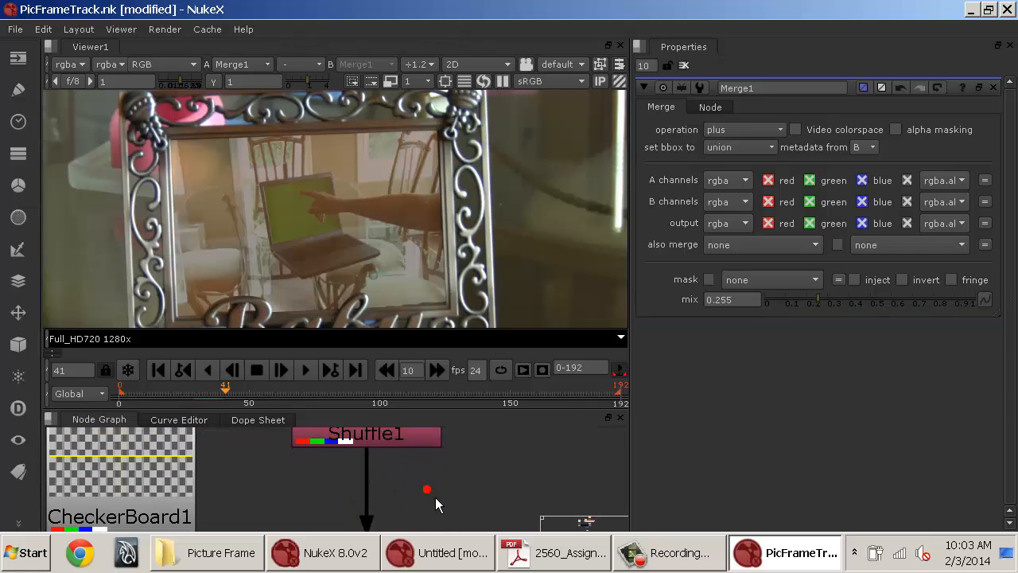
{"action": "left_click", "coordinate": [403, 444]}
{"action": "key", "text": "g"}
{"action": "key", "text": "g"}
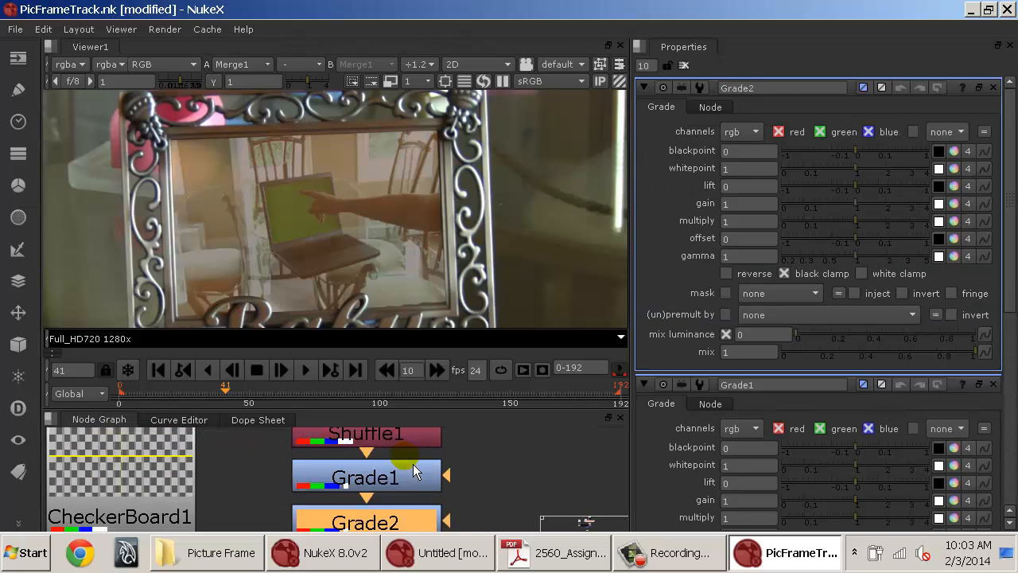
{"action": "key", "text": "Delete"}
{"action": "left_click", "coordinate": [410, 477]}
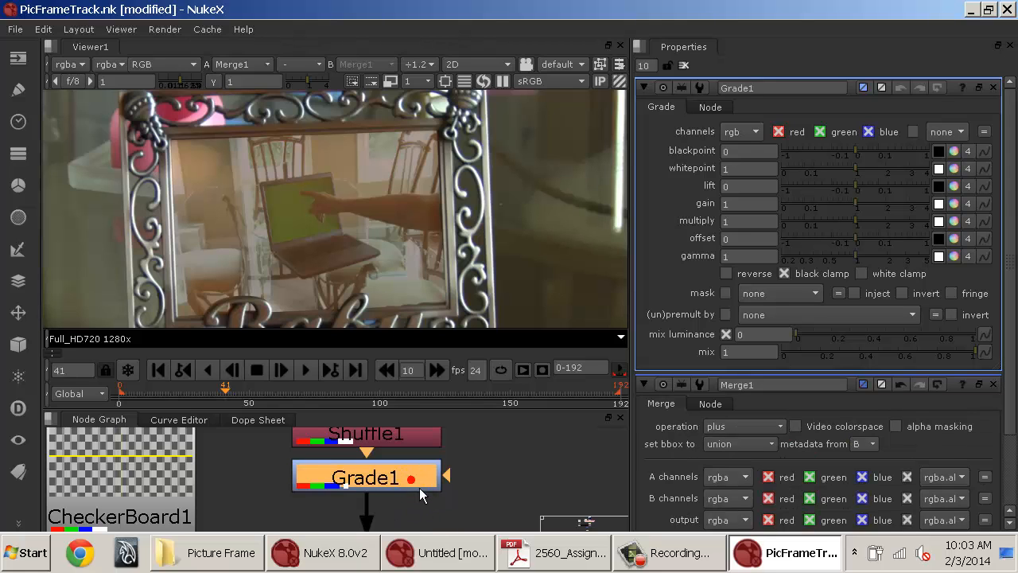
Adjust Grade1 to multiply 0.58, lift -0.01 and offset 0.09.
{"action": "left_click_drag", "start_coordinate": [878, 231], "coordinate": [841, 229]}
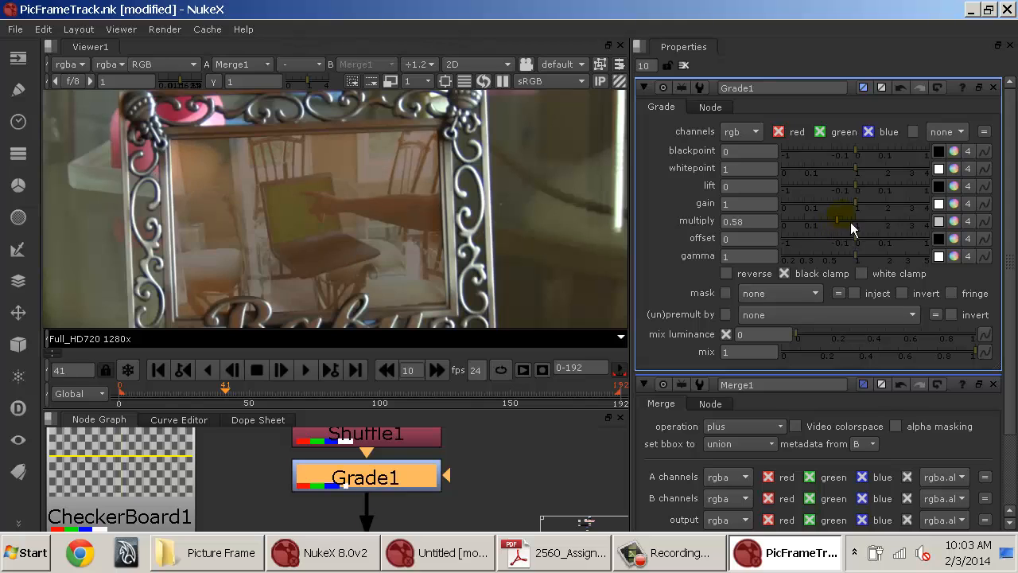
{"action": "left_click_drag", "start_coordinate": [889, 191], "coordinate": [848, 191]}
{"action": "mouse_move", "coordinate": [881, 250]}
{"action": "left_mouse_down"}
{"action": "mouse_move", "coordinate": [896, 243]}
{"action": "mouse_move", "coordinate": [885, 241]}
{"action": "left_mouse_up"}
Raise Merge1's mix to 0.99.
{"action": "scroll", "coordinate": [807, 319], "scroll_direction": "down", "scroll_amount": 2}
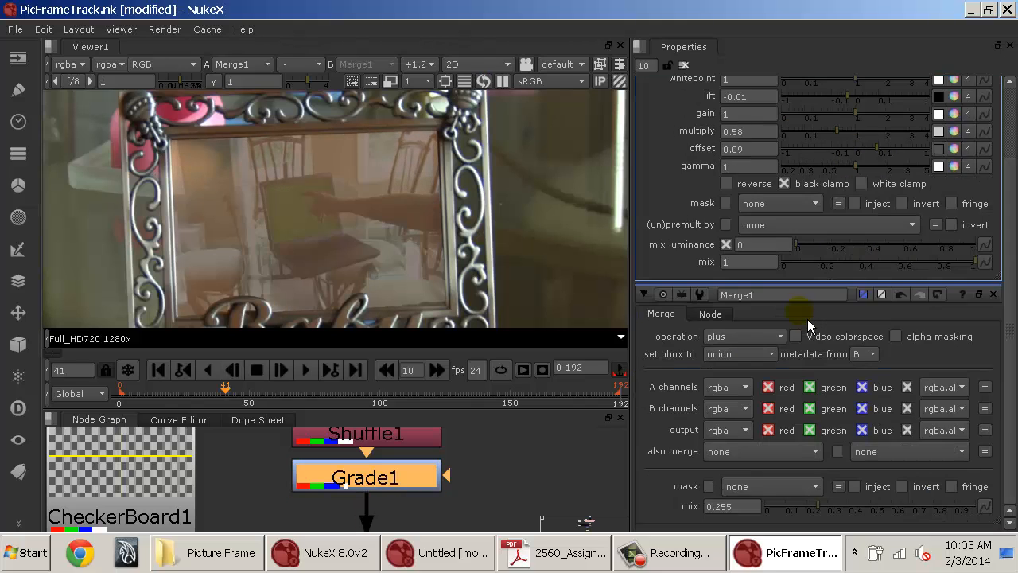
{"action": "left_click_drag", "start_coordinate": [867, 507], "coordinate": [984, 518]}
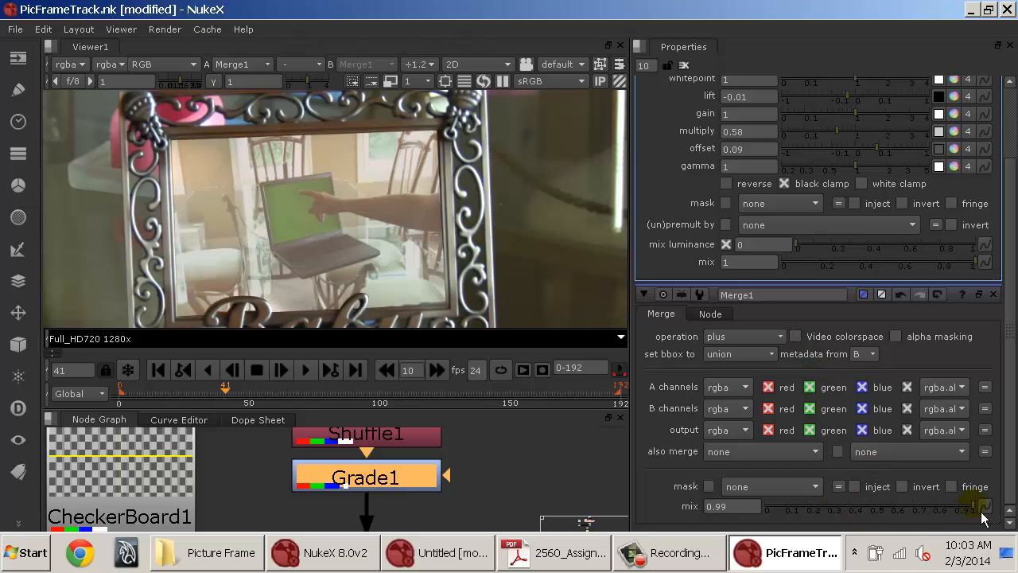
Refine Grade1 to lift -0.035, gain 0.66, multiply 1.25, offset -0.01 and gamma 1.04.
{"action": "scroll", "coordinate": [883, 218], "scroll_direction": "up", "scroll_amount": 2}
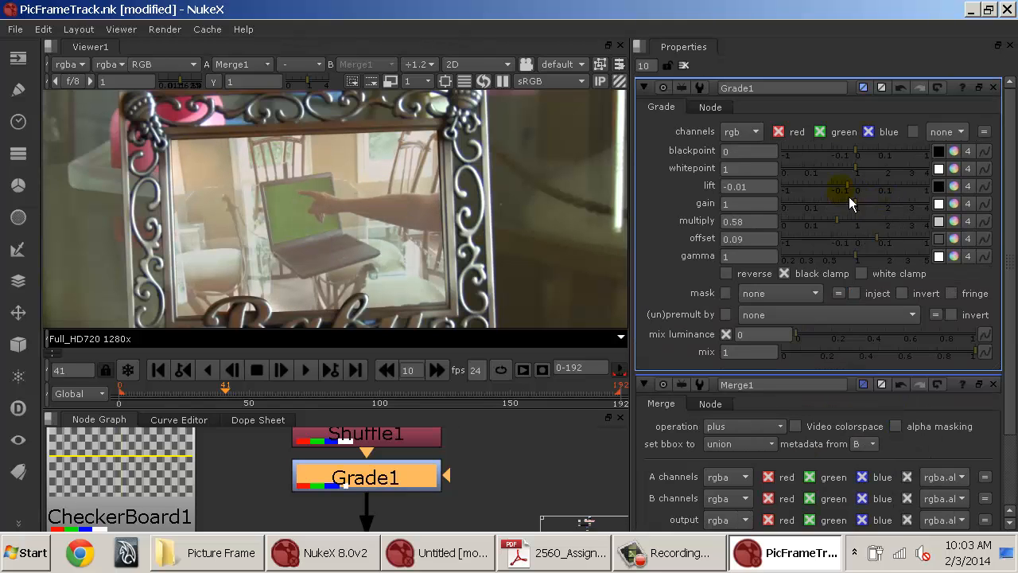
{"action": "left_click_drag", "start_coordinate": [843, 187], "coordinate": [857, 243]}
{"action": "scroll", "coordinate": [594, 220], "scroll_direction": "down", "scroll_amount": 2}
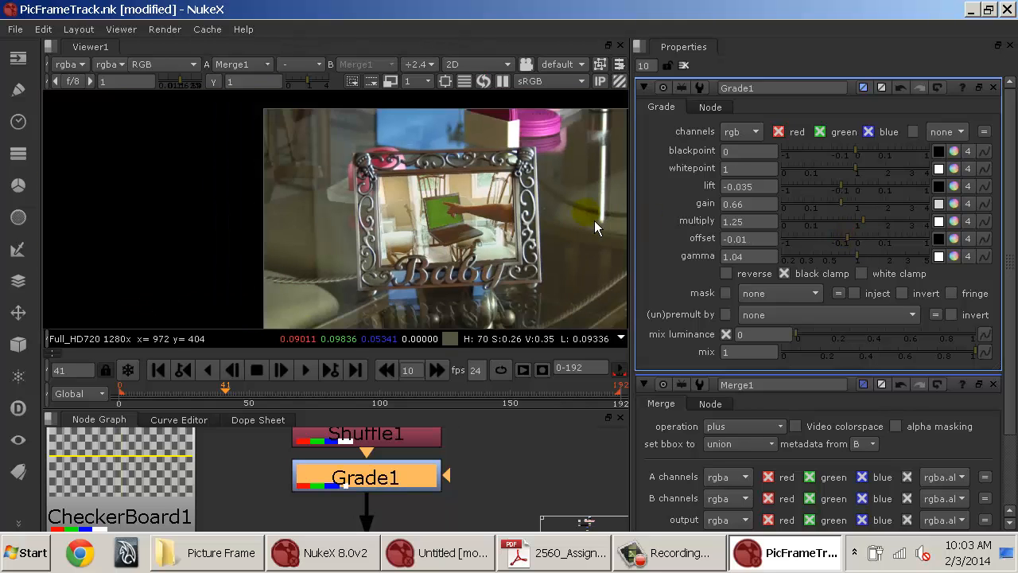
Clear the properties panel.
{"action": "scroll", "coordinate": [559, 226], "scroll_direction": "up", "scroll_amount": 1}
{"action": "key", "text": "super"}
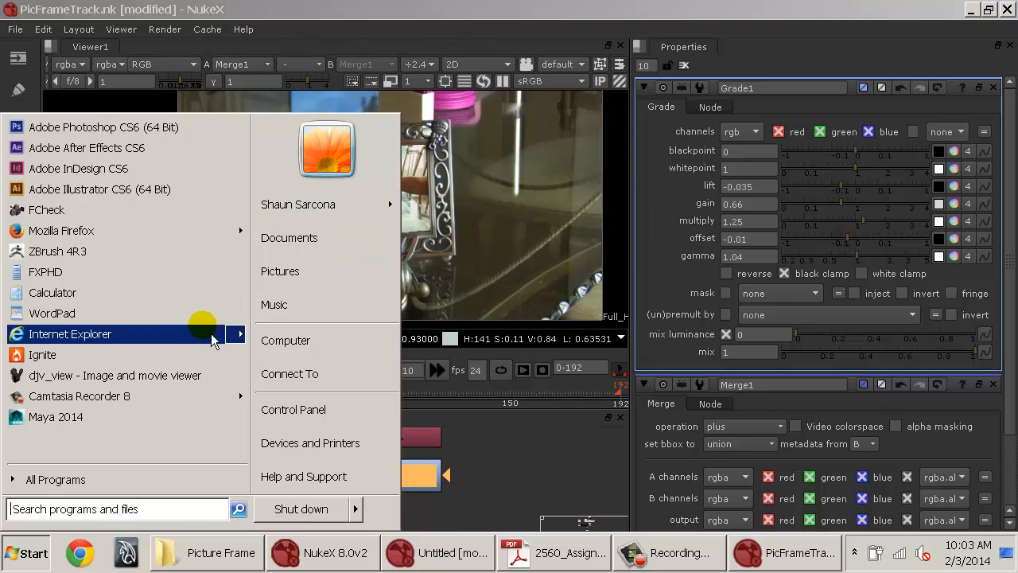
{"action": "left_click", "coordinate": [682, 65]}
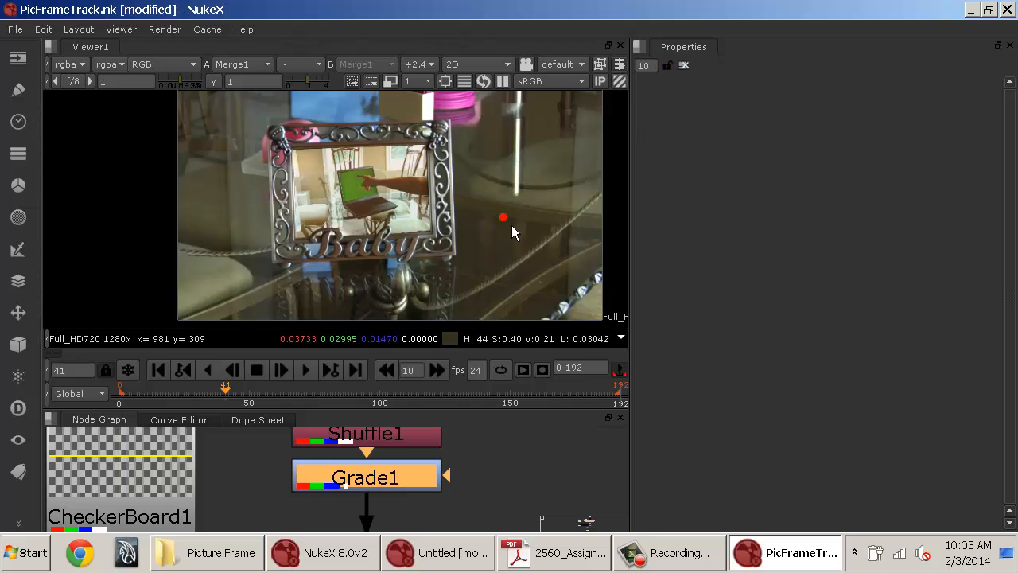
Delete the CheckerBoard1 node from the node graph.
{"action": "key", "text": "space"}
{"action": "scroll", "coordinate": [631, 317], "scroll_direction": "down", "scroll_amount": 5}
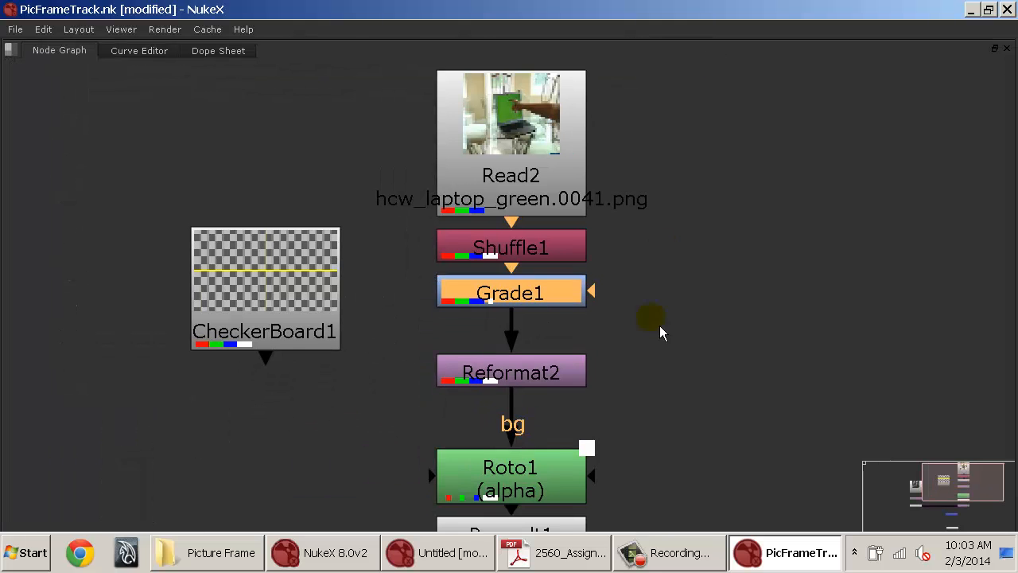
{"action": "left_click", "coordinate": [531, 266]}
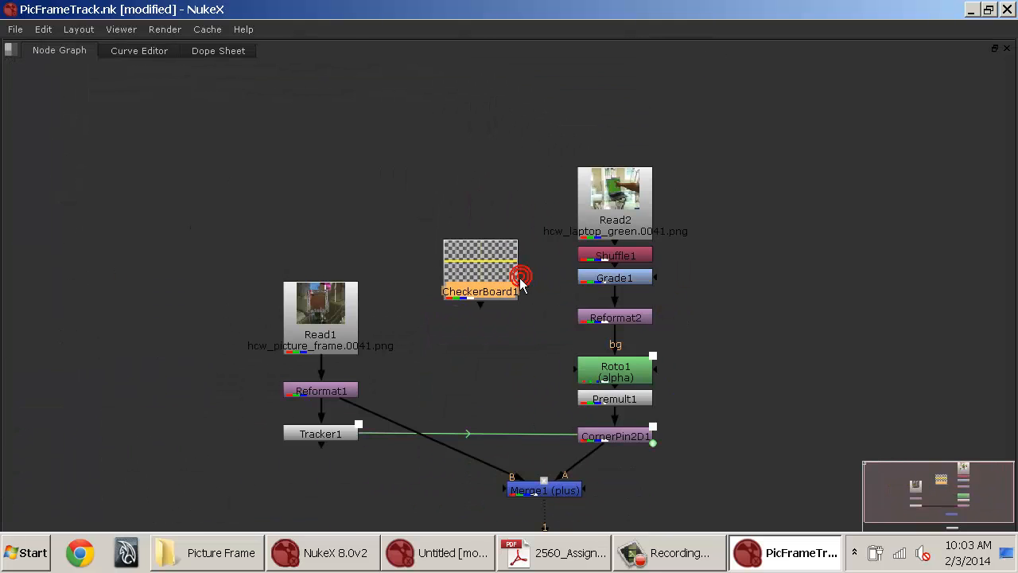
{"action": "key", "text": "Delete"}
{"action": "left_click_drag", "start_coordinate": [562, 277], "coordinate": [480, 295]}
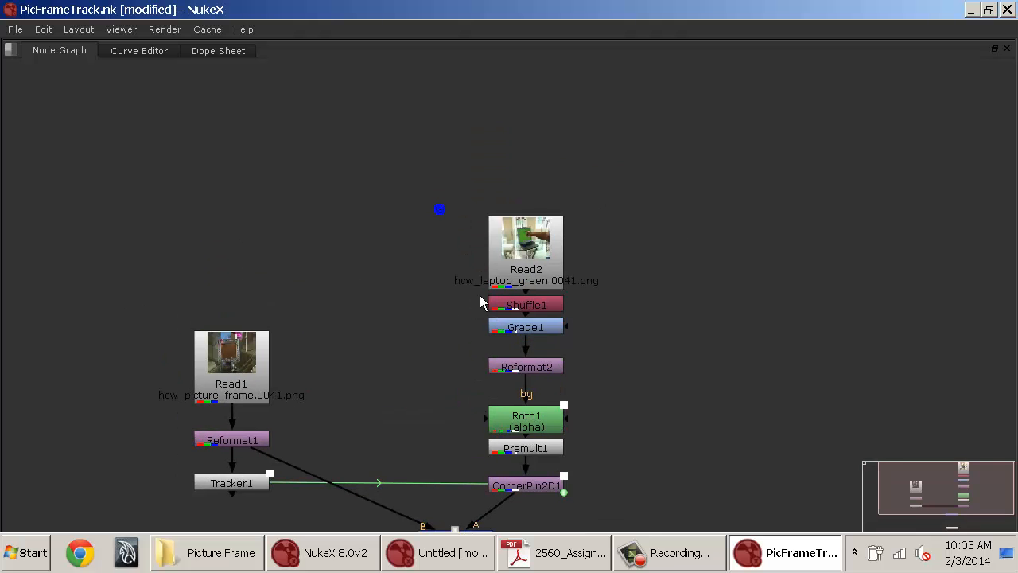
Review the composite in the viewer while scrubbing the timeline back to frame 0.
{"action": "scroll", "coordinate": [600, 248], "scroll_direction": "up", "scroll_amount": 5}
{"action": "left_click_drag", "start_coordinate": [655, 275], "coordinate": [489, 241]}
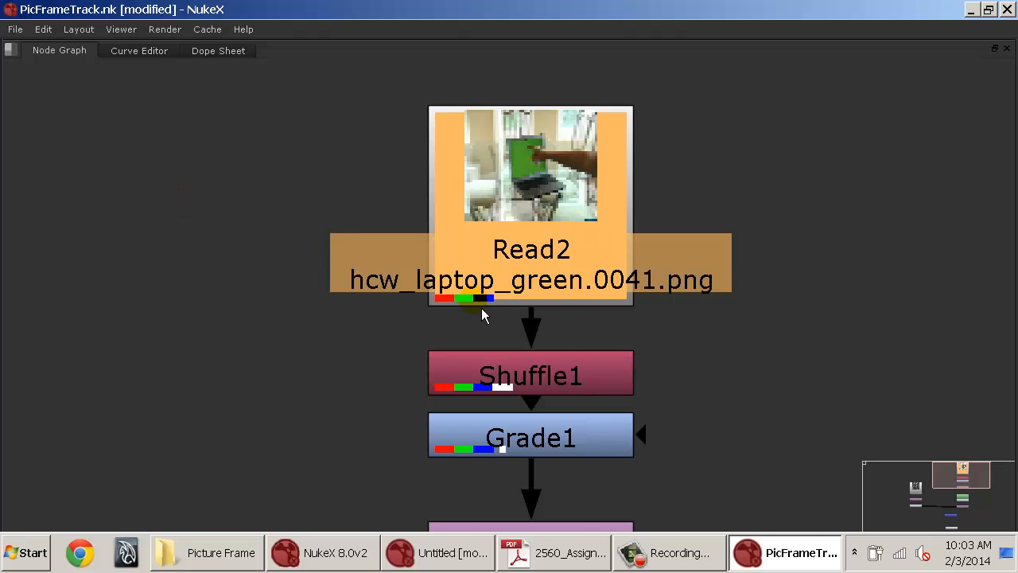
{"action": "key", "text": "space"}
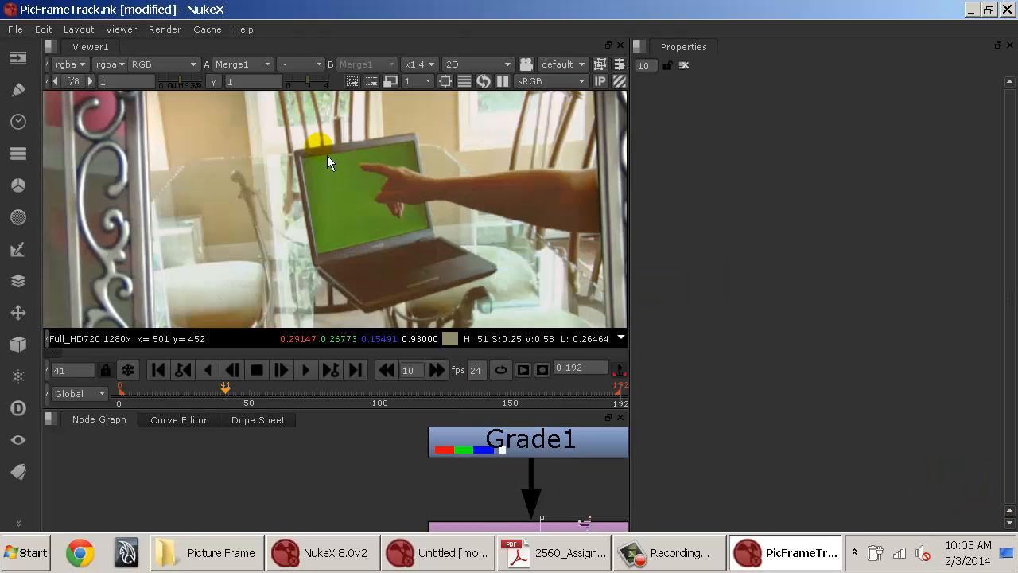
{"action": "left_click_drag", "start_coordinate": [323, 158], "coordinate": [421, 231]}
{"action": "left_click_drag", "start_coordinate": [502, 498], "coordinate": [424, 345]}
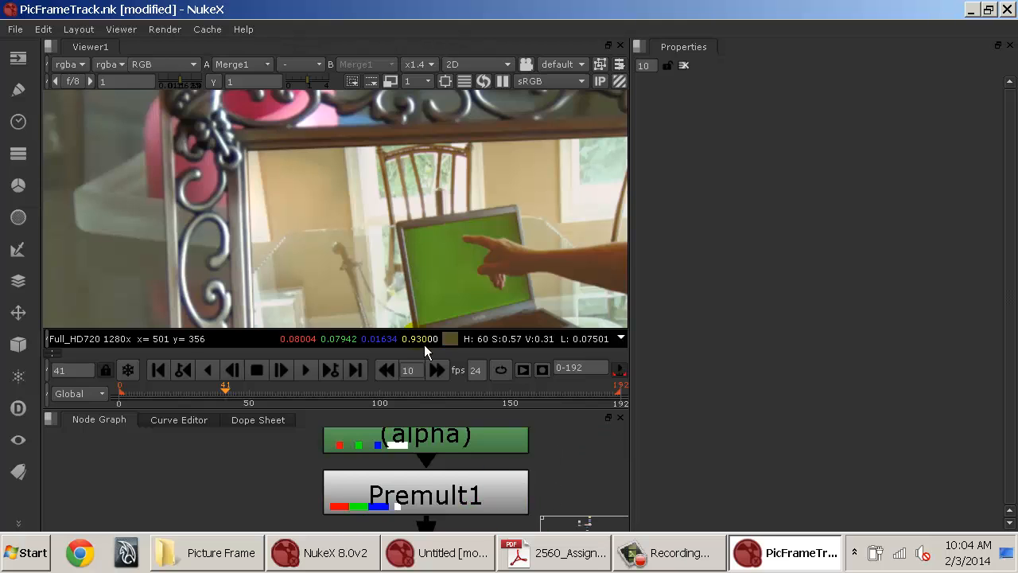
{"action": "mouse_move", "coordinate": [168, 399]}
{"action": "left_mouse_down"}
{"action": "mouse_move", "coordinate": [137, 396]}
{"action": "mouse_move", "coordinate": [180, 391]}
{"action": "left_mouse_up"}
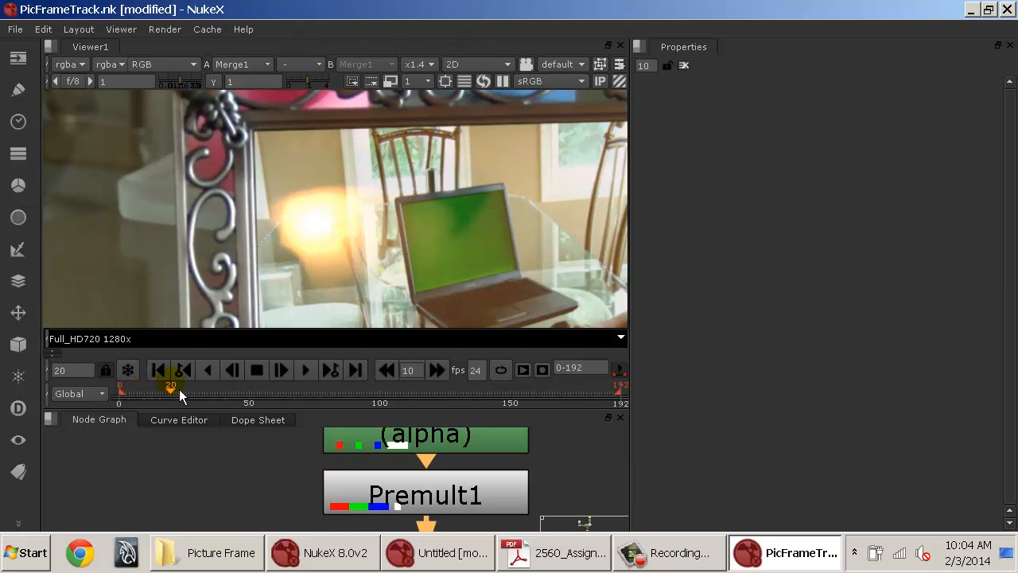
{"action": "left_click", "coordinate": [182, 377]}
{"action": "scroll", "coordinate": [366, 467], "scroll_direction": "down", "scroll_amount": 5}
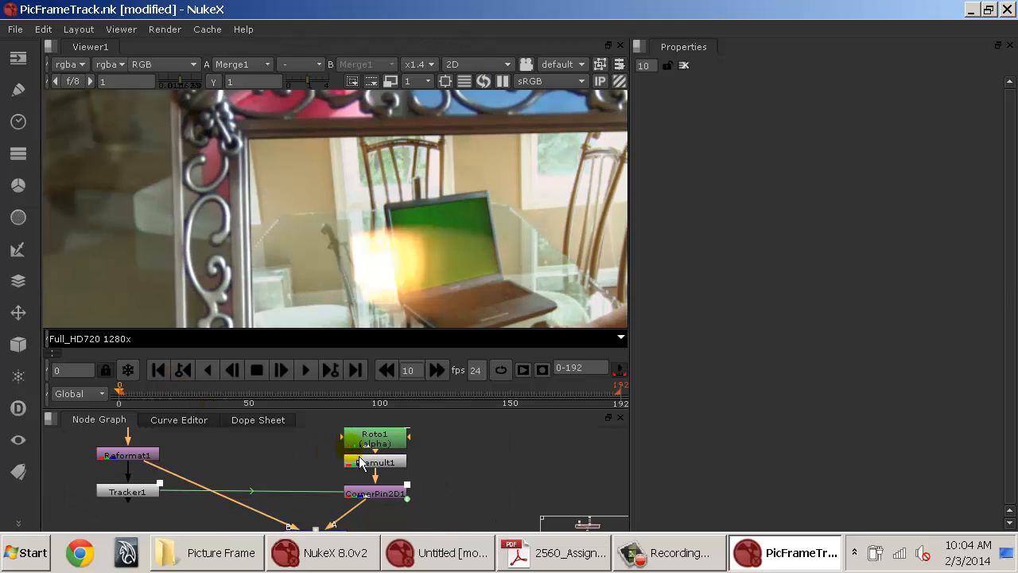
{"action": "left_click_drag", "start_coordinate": [459, 470], "coordinate": [517, 467]}
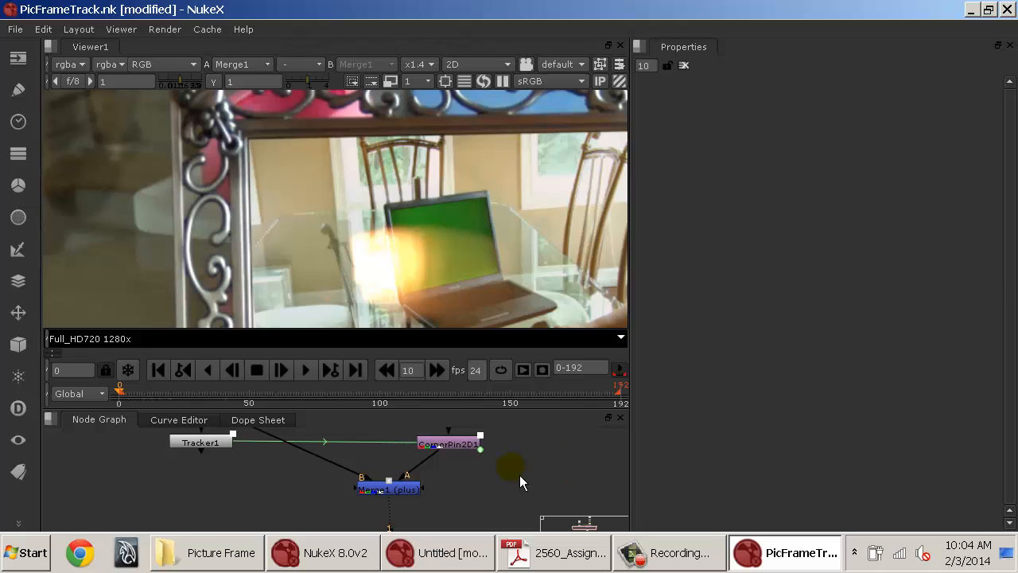
{"action": "key", "text": "space"}
{"action": "key", "text": "f"}
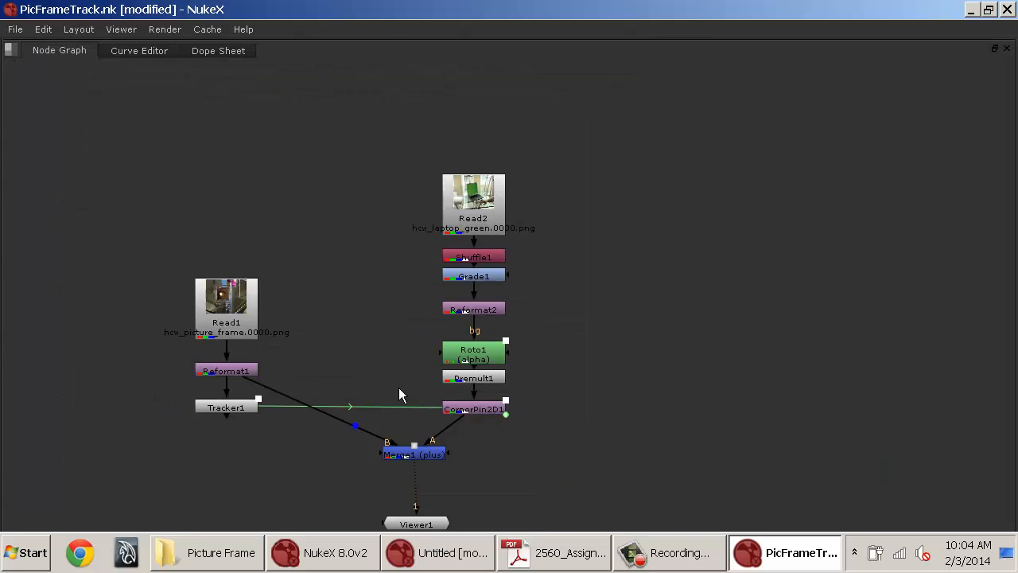
{"action": "left_click", "coordinate": [455, 130]}
{"action": "left_click_drag", "start_coordinate": [581, 301], "coordinate": [660, 407]}
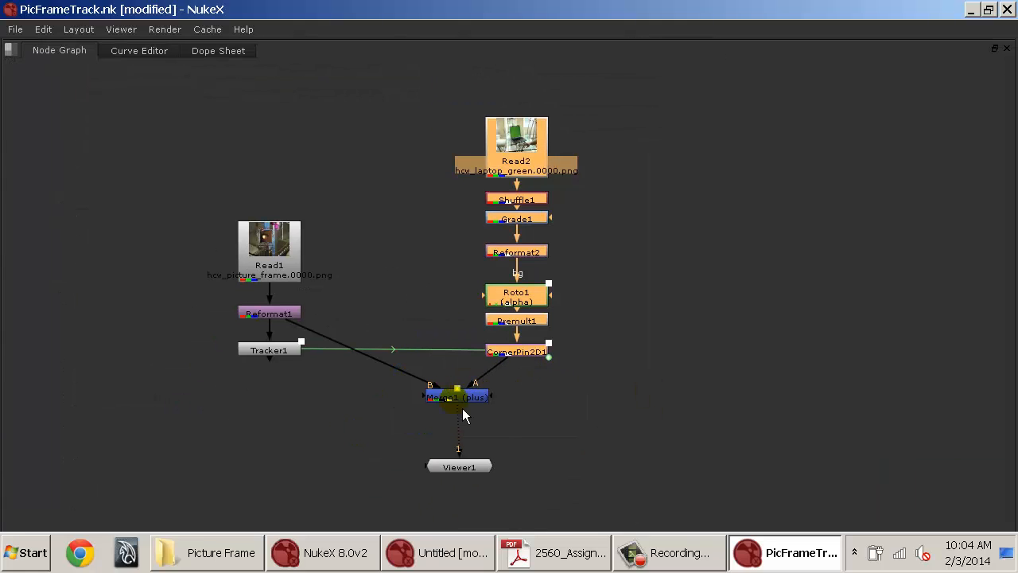
{"action": "left_click", "coordinate": [462, 402], "text": "shift"}
{"action": "mouse_move", "coordinate": [462, 402]}
{"action": "left_mouse_down"}
{"action": "mouse_move", "coordinate": [501, 394]}
{"action": "mouse_move", "coordinate": [556, 410]}
{"action": "mouse_move", "coordinate": [453, 410]}
{"action": "mouse_move", "coordinate": [529, 415]}
{"action": "mouse_move", "coordinate": [467, 408]}
{"action": "left_mouse_up"}
{"action": "left_click", "coordinate": [589, 394]}
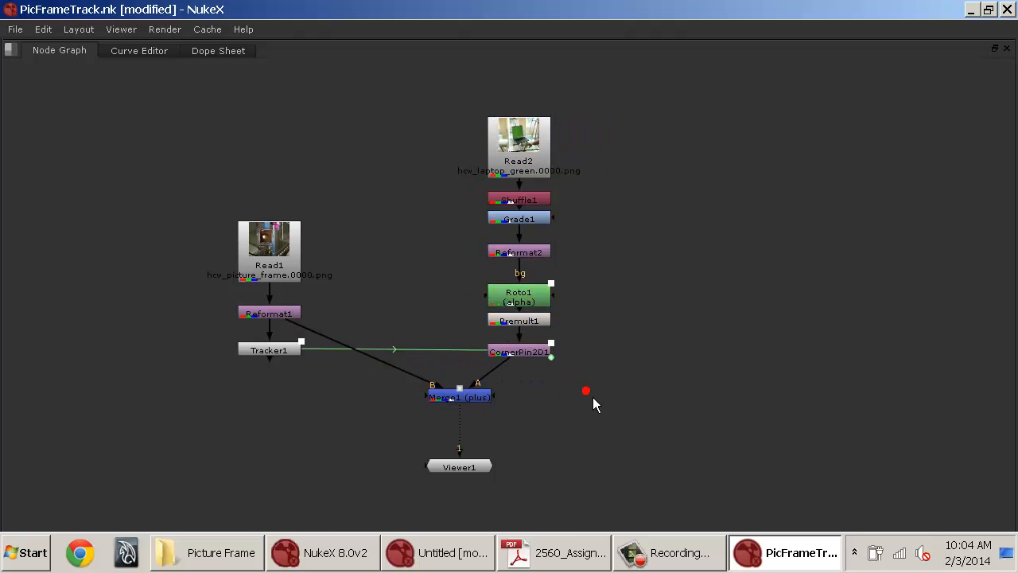
{"action": "left_click_drag", "start_coordinate": [531, 355], "coordinate": [531, 357]}
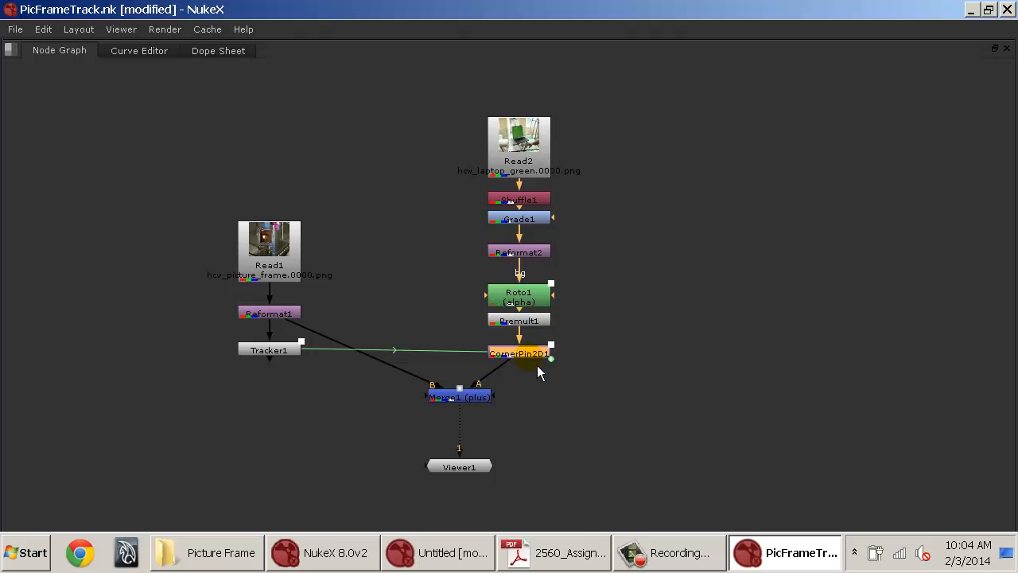
{"action": "left_click", "coordinate": [410, 326]}
Copy the Read1 and Reformat1 nodes and paste them as a new Read3 and Reformat3 branch.
{"action": "key", "text": "space"}
{"action": "left_click_drag", "start_coordinate": [501, 484], "coordinate": [491, 564]}
{"action": "left_click_drag", "start_coordinate": [471, 507], "coordinate": [497, 557]}
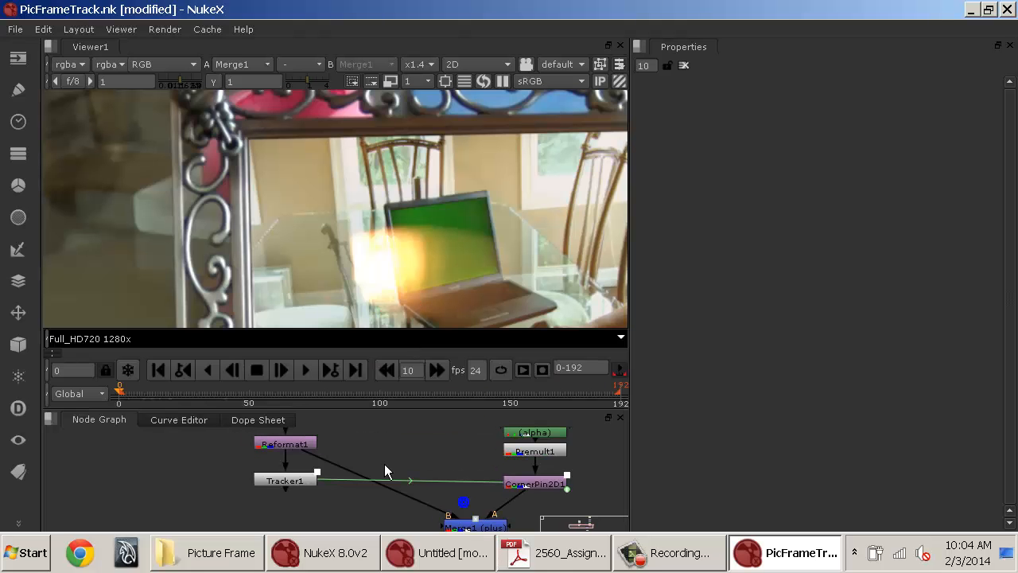
{"action": "left_click_drag", "start_coordinate": [378, 485], "coordinate": [394, 503]}
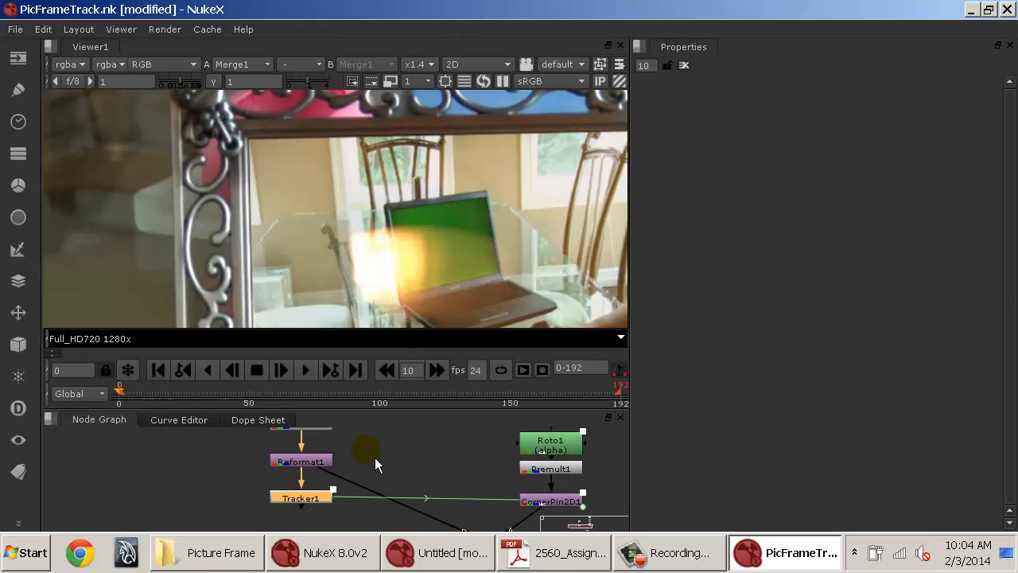
{"action": "left_click_drag", "start_coordinate": [362, 450], "coordinate": [303, 473]}
{"action": "left_click", "coordinate": [245, 433]}
{"action": "left_click", "coordinate": [260, 494], "text": "shift"}
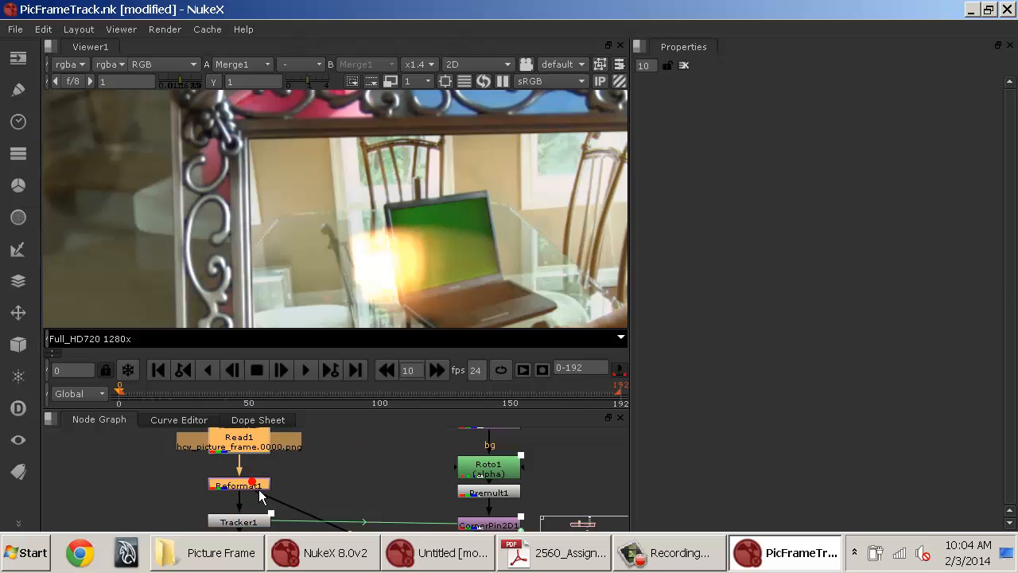
{"action": "left_click", "coordinate": [353, 473]}
{"action": "left_click_drag", "start_coordinate": [393, 478], "coordinate": [270, 497]}
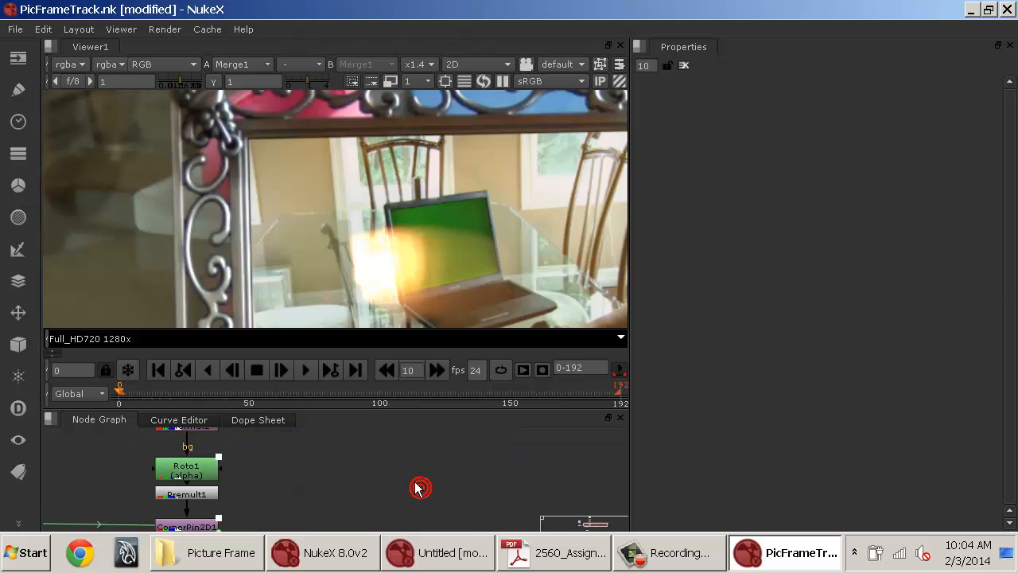
{"action": "key", "text": "ctrl+v"}
Move the pasted Read3 and Reformat3 nodes to the right of the laptop branch.
{"action": "left_click_drag", "start_coordinate": [430, 511], "coordinate": [566, 313]}
{"action": "key", "text": "space"}
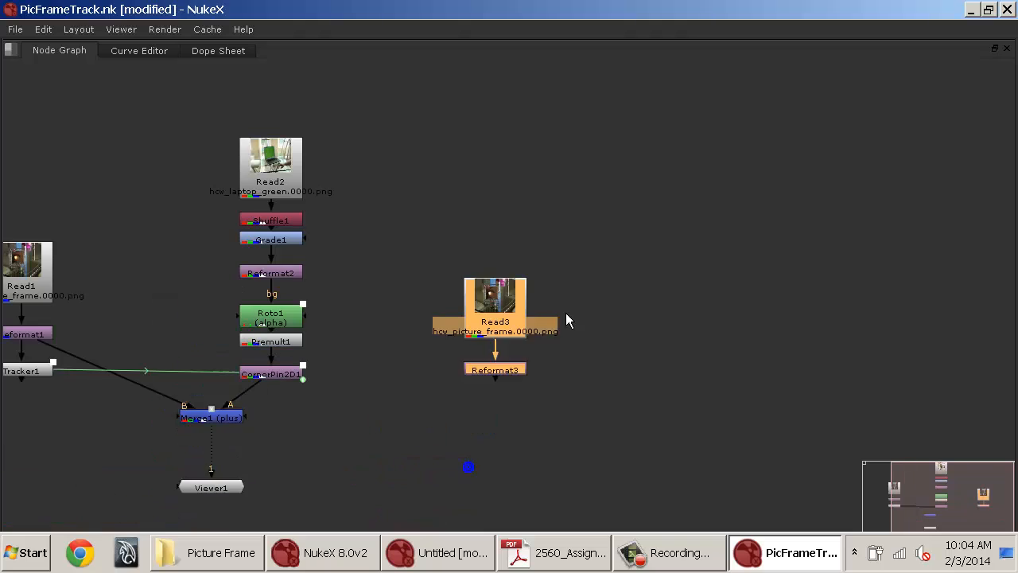
{"action": "left_click_drag", "start_coordinate": [512, 291], "coordinate": [533, 183]}
{"action": "left_click", "coordinate": [424, 241]}
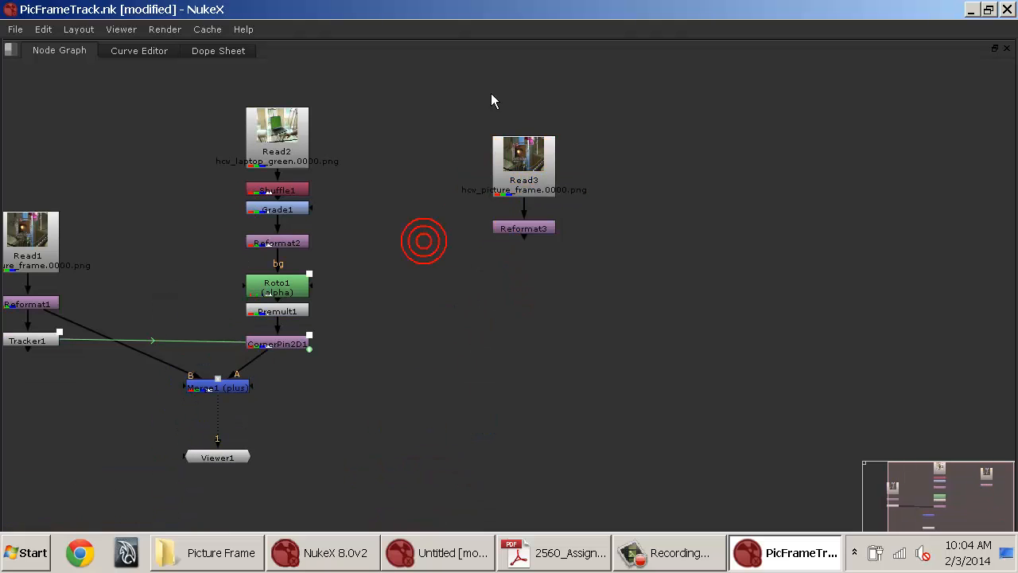
{"action": "left_click_drag", "start_coordinate": [456, 91], "coordinate": [583, 299]}
{"action": "left_click", "coordinate": [547, 252]}
{"action": "left_click_drag", "start_coordinate": [534, 243], "coordinate": [507, 313]}
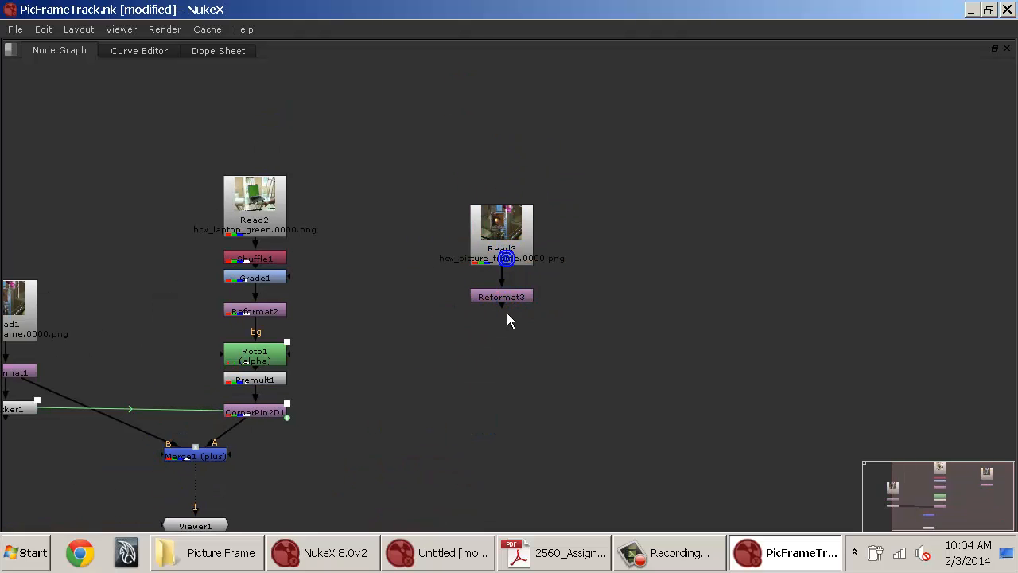
Insert a Roto node below Reformat3, after trying to add a PlanarTracker there.
{"action": "left_click", "coordinate": [513, 301]}
{"action": "key", "text": "Tab"}
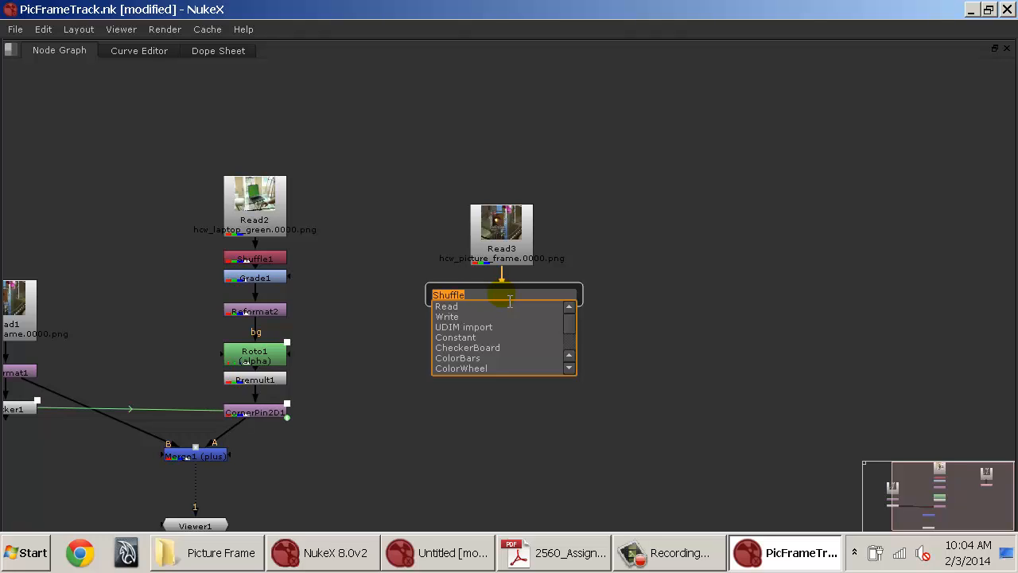
{"action": "type", "text": "plana"}
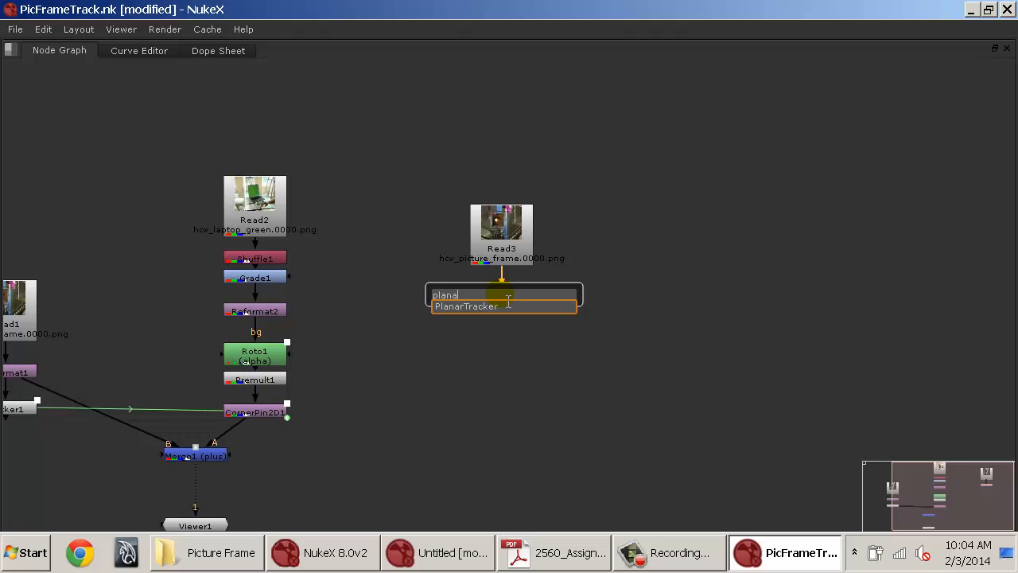
{"action": "key", "text": "Return"}
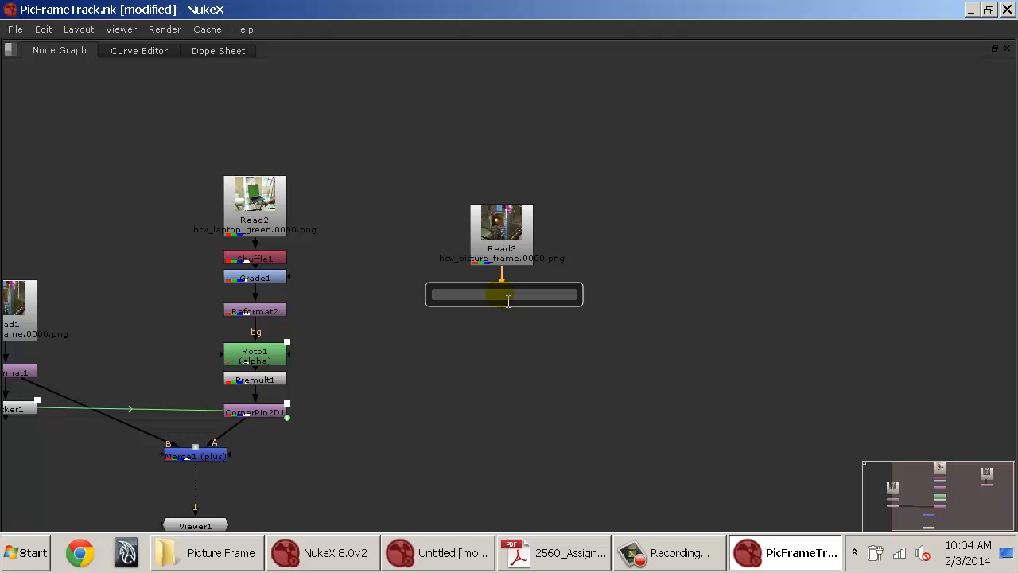
{"action": "type", "text": "oto"}
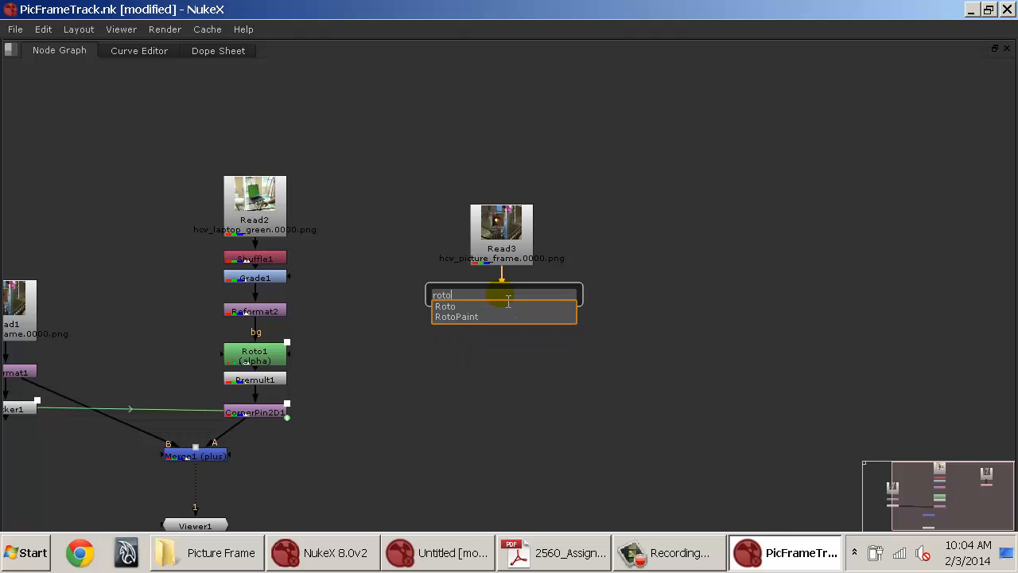
{"action": "key", "text": "Return"}
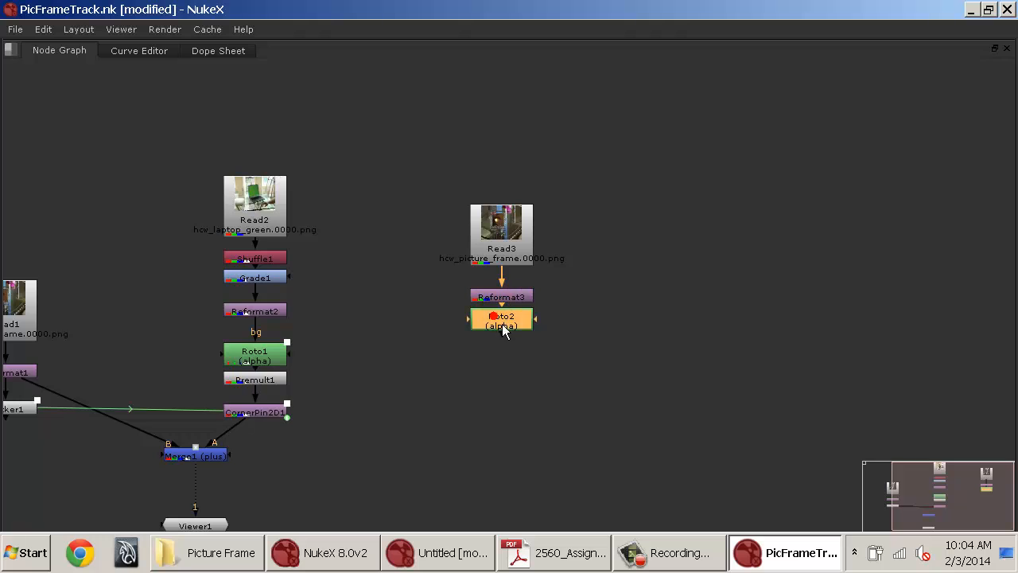
In Roto2, draw a rectangular shape around the outer edge of the picture frame and adjust its top-right corner.
{"action": "key", "text": "space"}
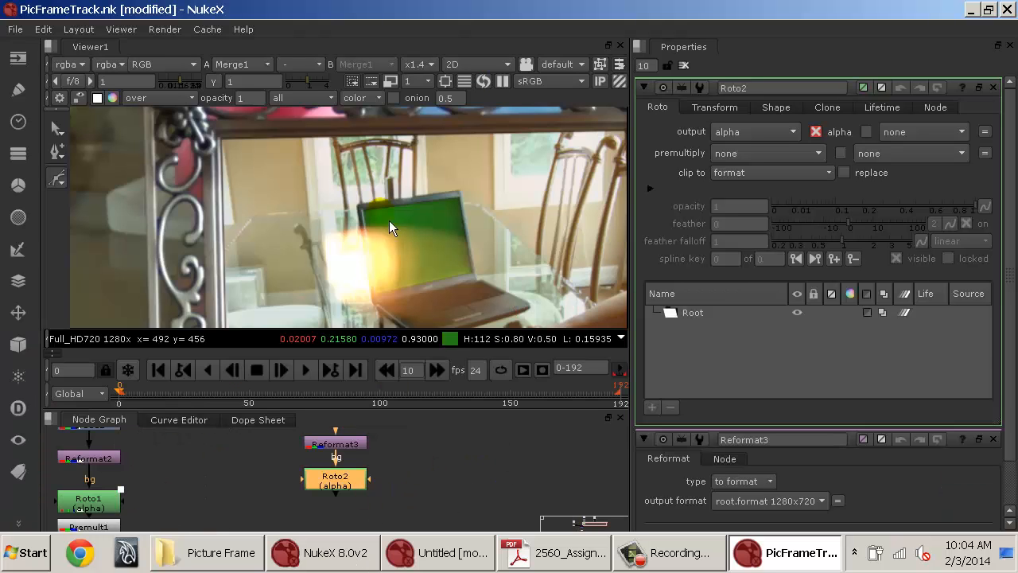
{"action": "left_click", "coordinate": [343, 482], "text": "ctrl+shift"}
{"action": "scroll", "coordinate": [377, 254], "scroll_direction": "down", "scroll_amount": 4}
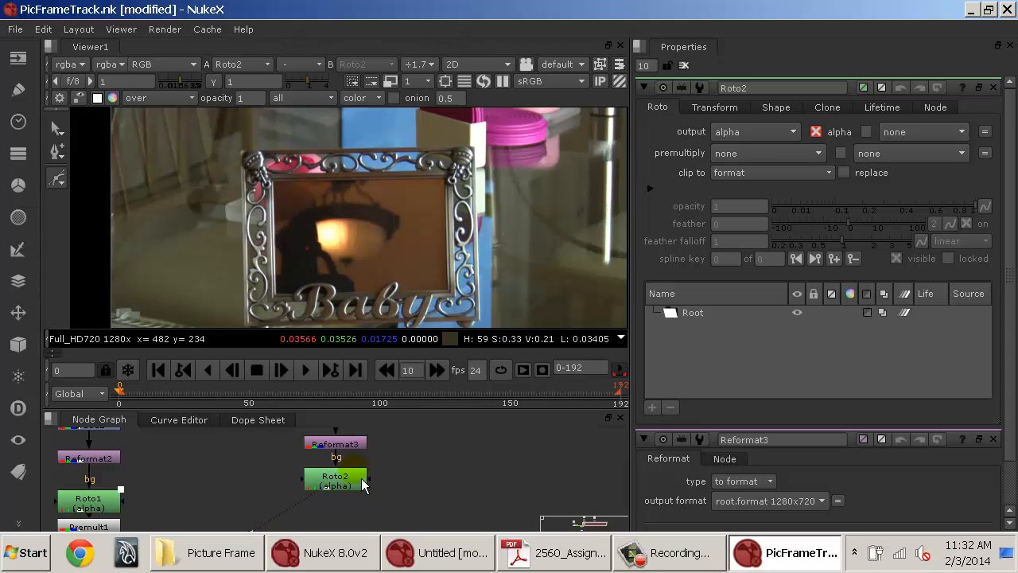
{"action": "left_click_drag", "start_coordinate": [276, 184], "coordinate": [255, 164]}
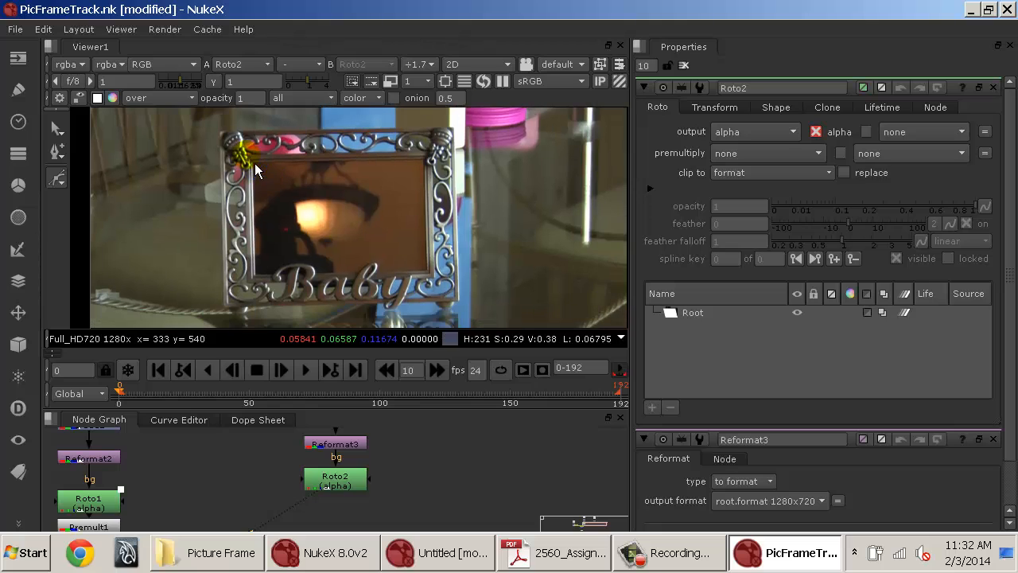
{"action": "left_click", "coordinate": [219, 131]}
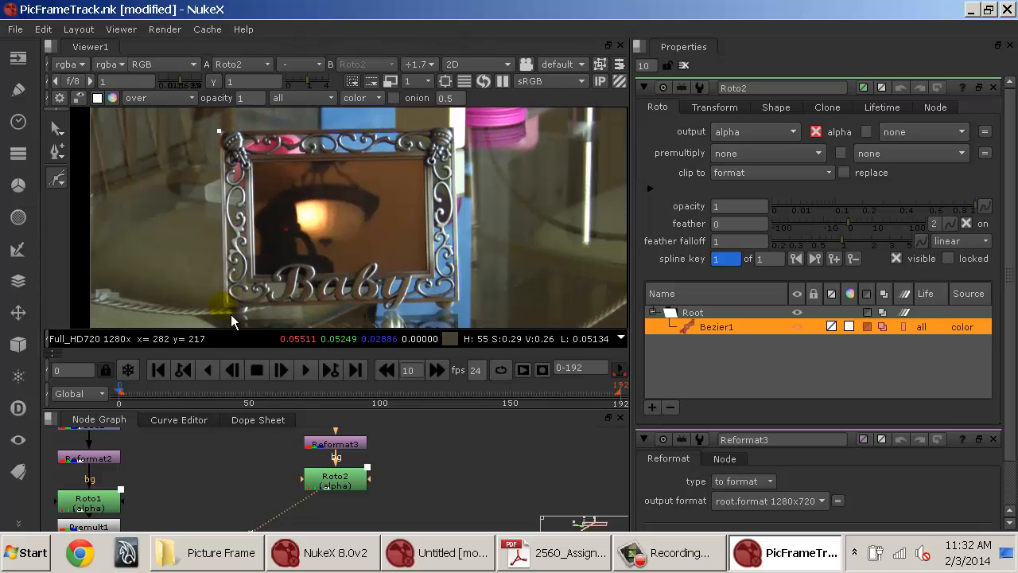
{"action": "left_click", "coordinate": [462, 302]}
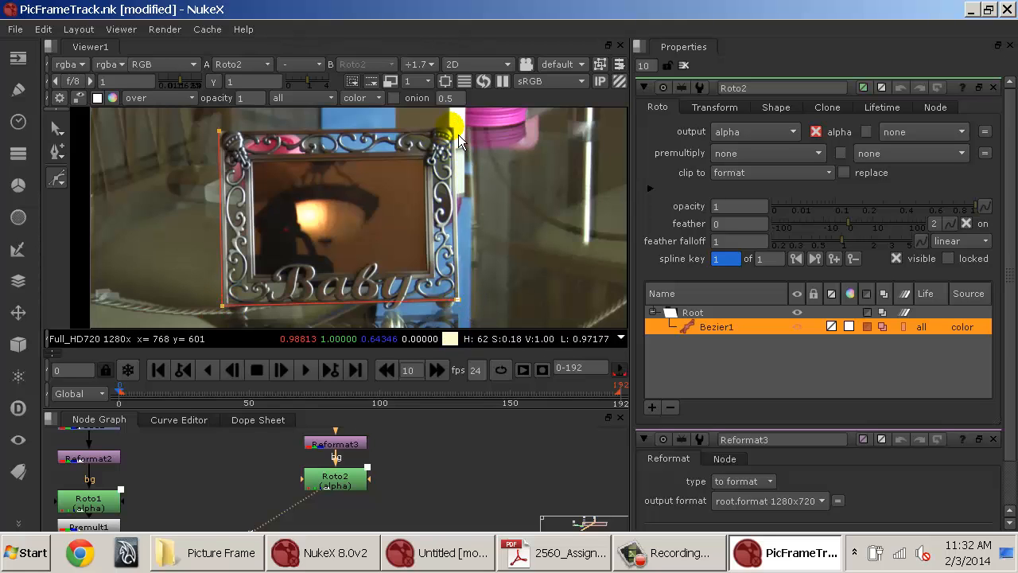
{"action": "left_click", "coordinate": [221, 132]}
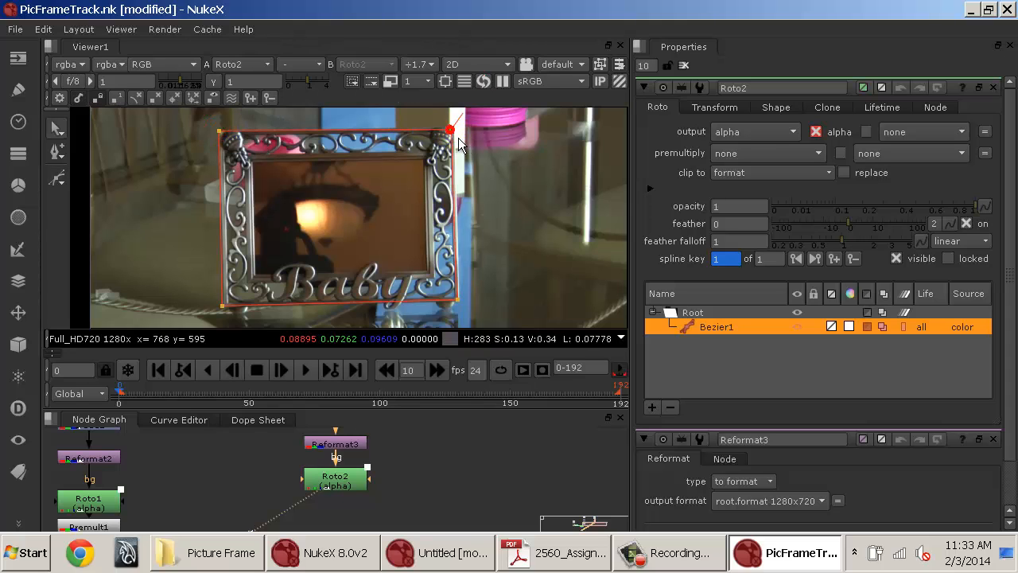
{"action": "left_click_drag", "start_coordinate": [459, 138], "coordinate": [461, 137]}
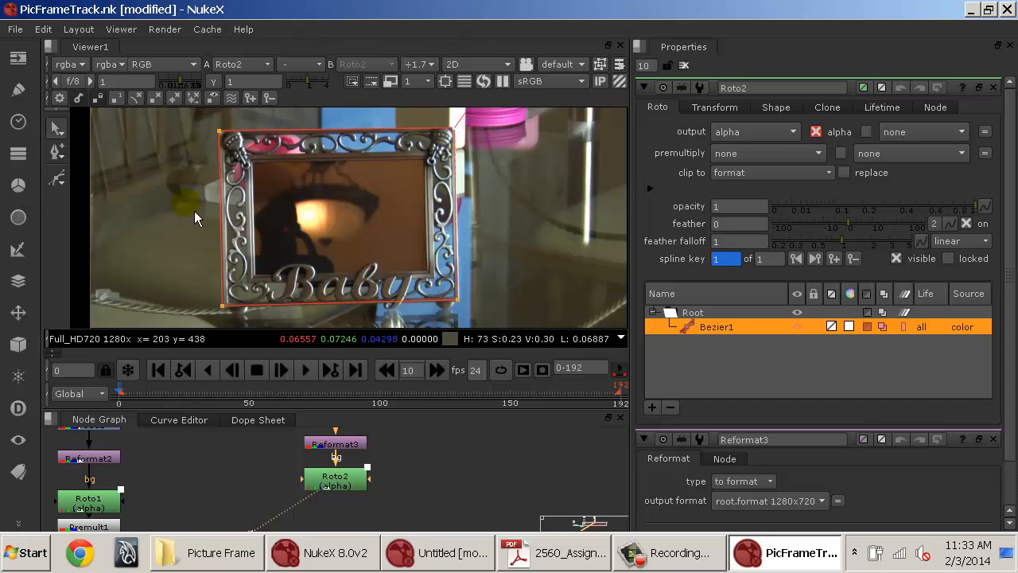
Convert the Bezier1 shape into a planar-track layer.
{"action": "right_click", "coordinate": [732, 336]}
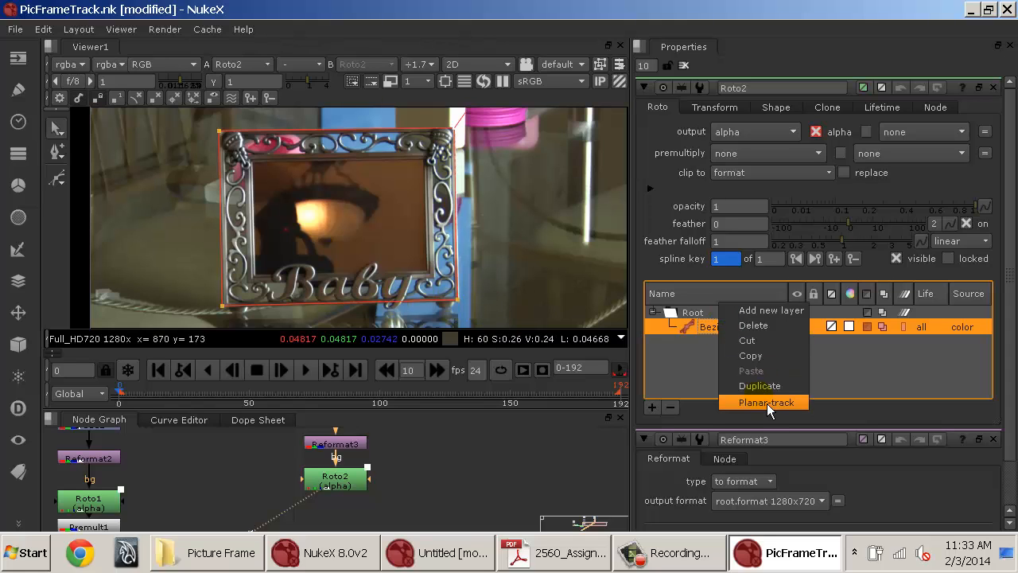
{"action": "right_click", "coordinate": [717, 337]}
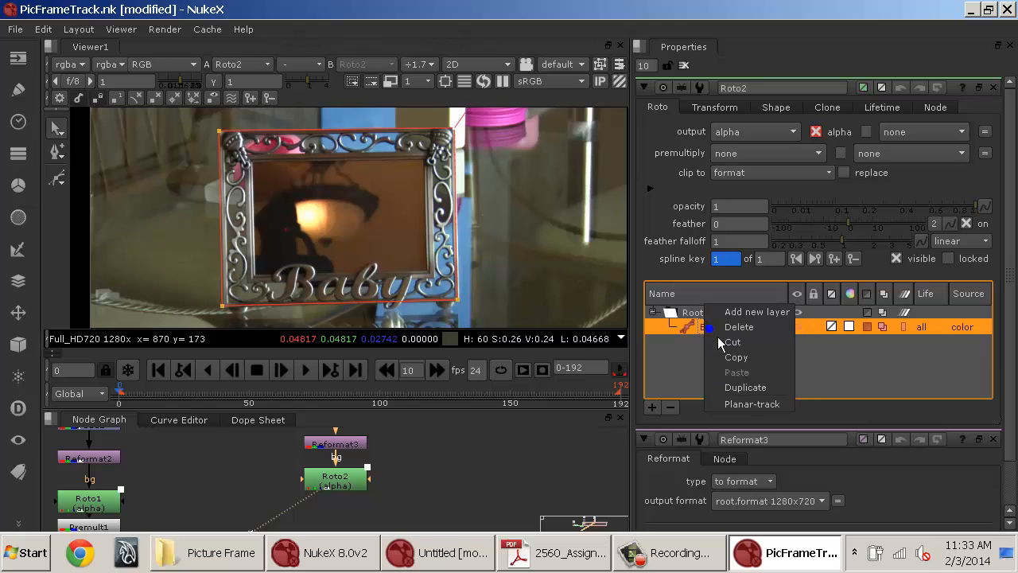
{"action": "left_click", "coordinate": [751, 405]}
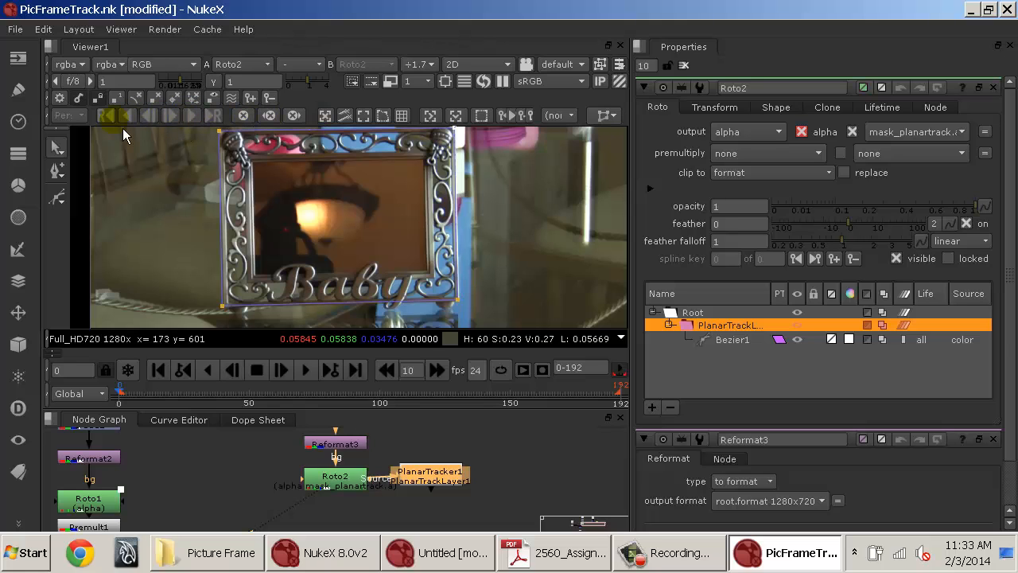
Track the Bezier1 planar-track layer forward through the whole clip.
{"action": "left_click", "coordinate": [725, 340]}
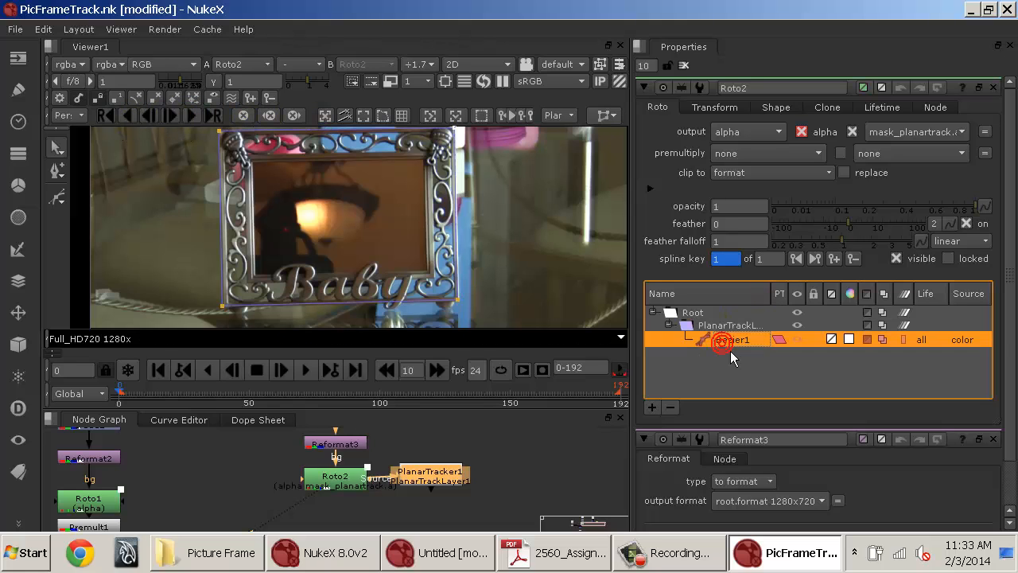
{"action": "left_click", "coordinate": [196, 119]}
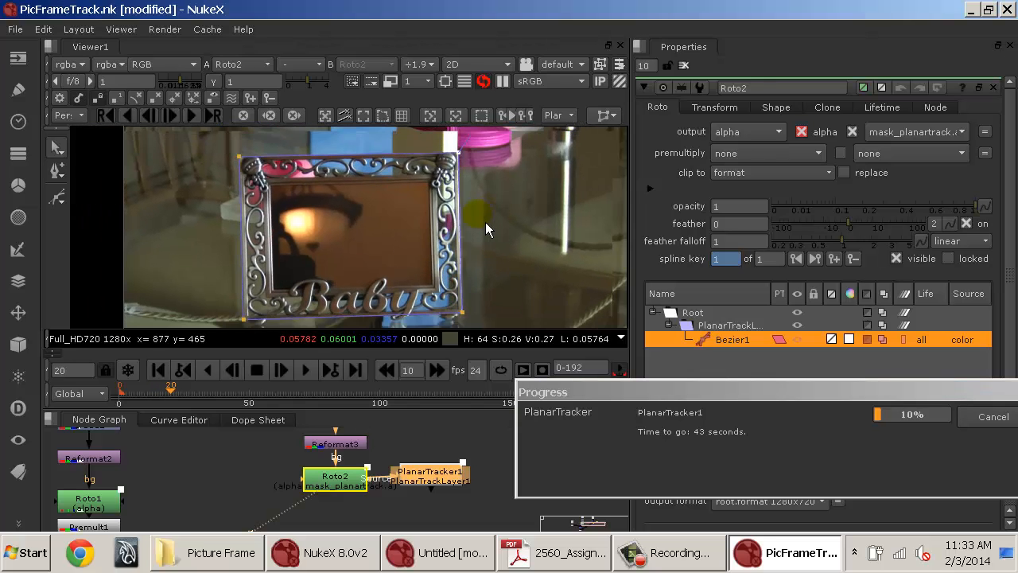
{"action": "scroll", "coordinate": [471, 188], "scroll_direction": "down", "scroll_amount": 2}
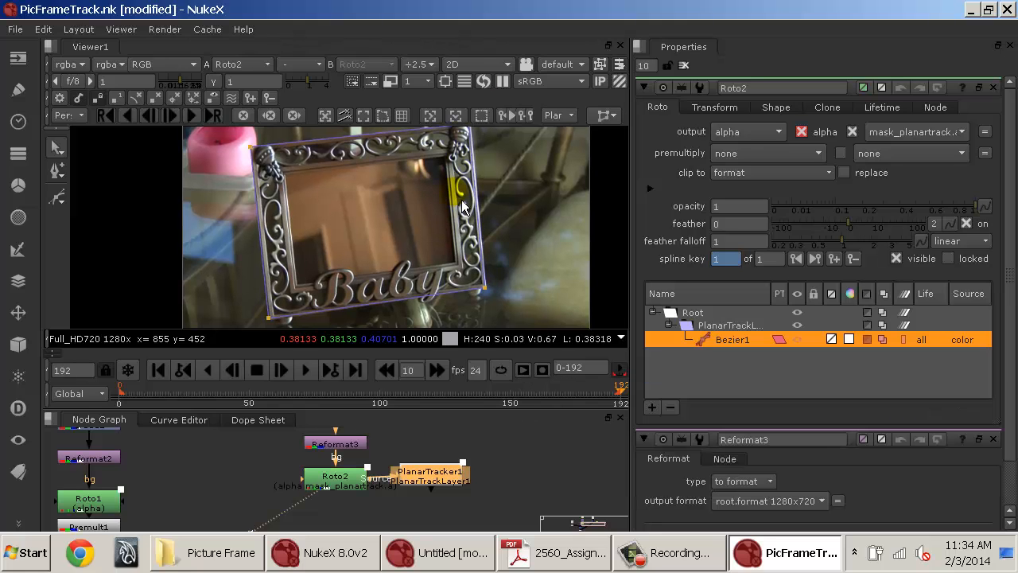
Inspect the tracked shape around the picture frame at the last and first frames, zooming in on its edges.
{"action": "scroll", "coordinate": [459, 205], "scroll_direction": "up", "scroll_amount": 10}
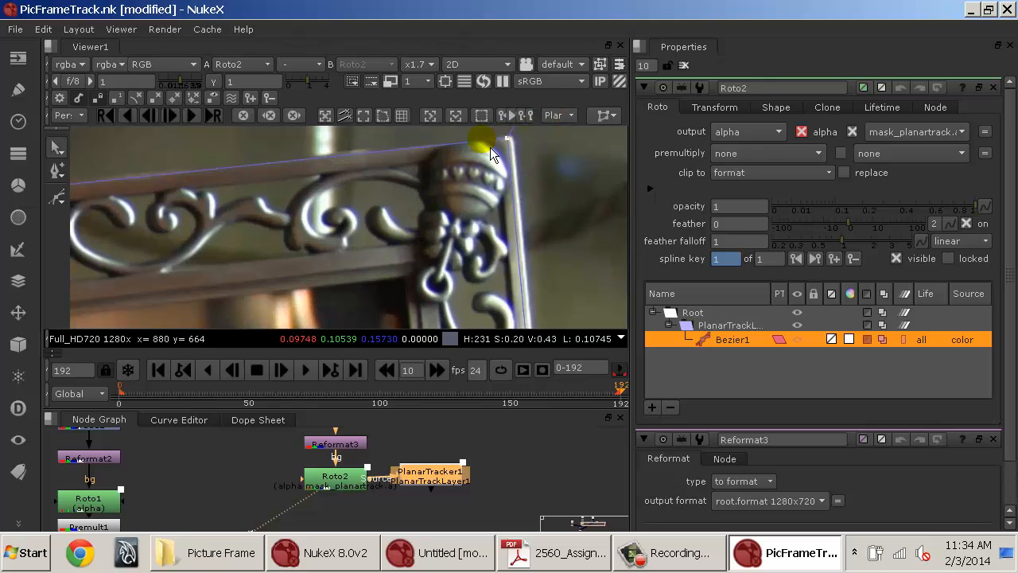
{"action": "left_click_drag", "start_coordinate": [284, 177], "coordinate": [572, 140]}
{"action": "left_click_drag", "start_coordinate": [289, 190], "coordinate": [550, 203]}
{"action": "left_click_drag", "start_coordinate": [260, 240], "coordinate": [356, 212]}
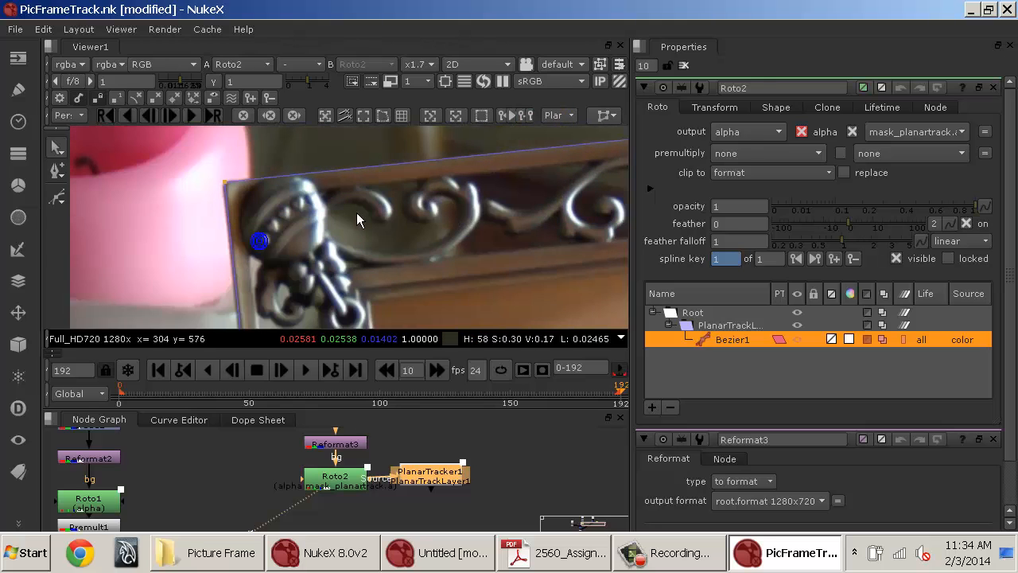
{"action": "left_click_drag", "start_coordinate": [296, 274], "coordinate": [238, 147]}
{"action": "left_click_drag", "start_coordinate": [262, 277], "coordinate": [191, 142]}
{"action": "left_click_drag", "start_coordinate": [266, 305], "coordinate": [288, 260]}
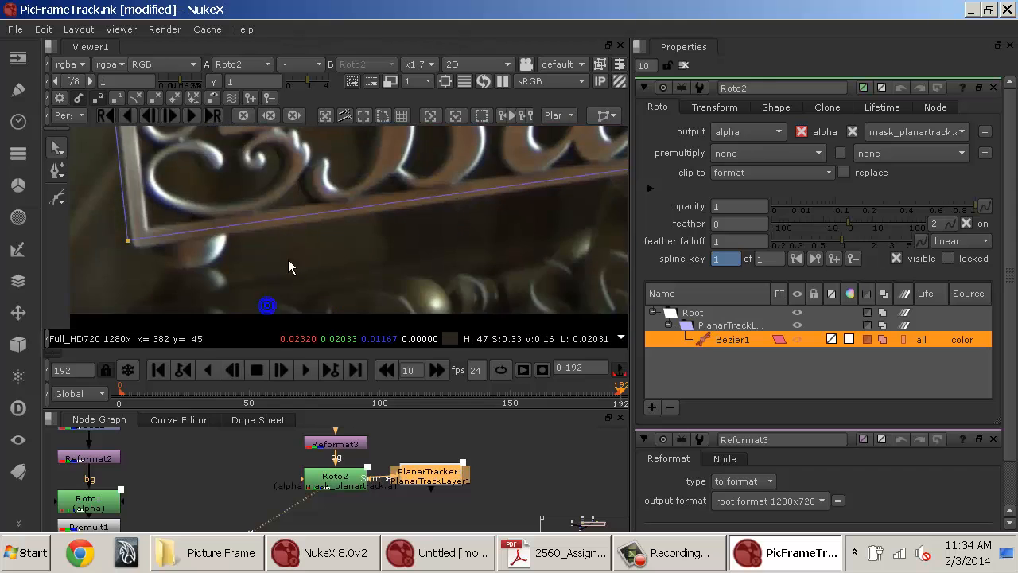
{"action": "left_click_drag", "start_coordinate": [557, 199], "coordinate": [349, 272]}
{"action": "left_click_drag", "start_coordinate": [557, 208], "coordinate": [159, 267]}
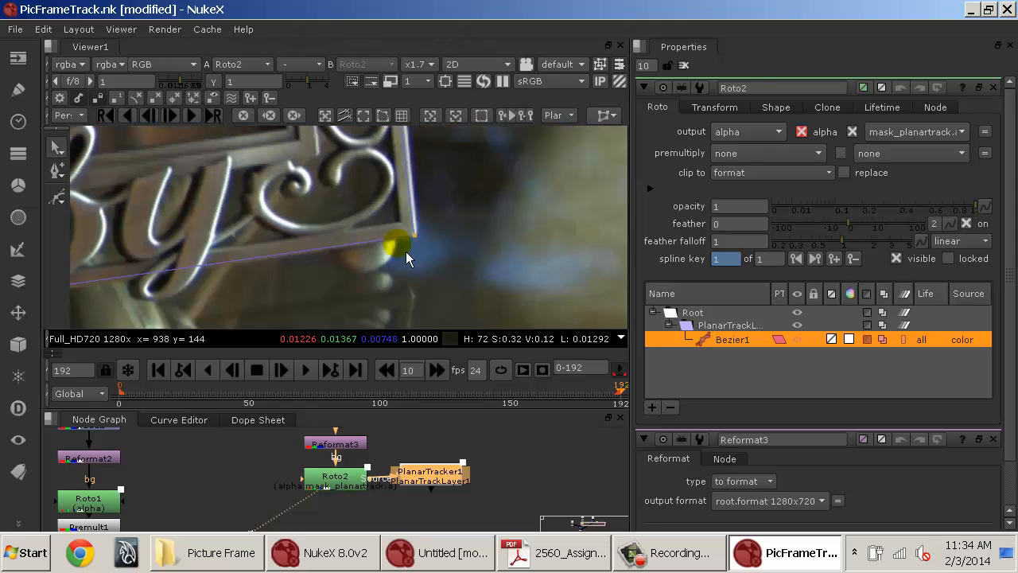
{"action": "scroll", "coordinate": [411, 256], "scroll_direction": "down", "scroll_amount": 4}
{"action": "left_click_drag", "start_coordinate": [330, 208], "coordinate": [434, 233]}
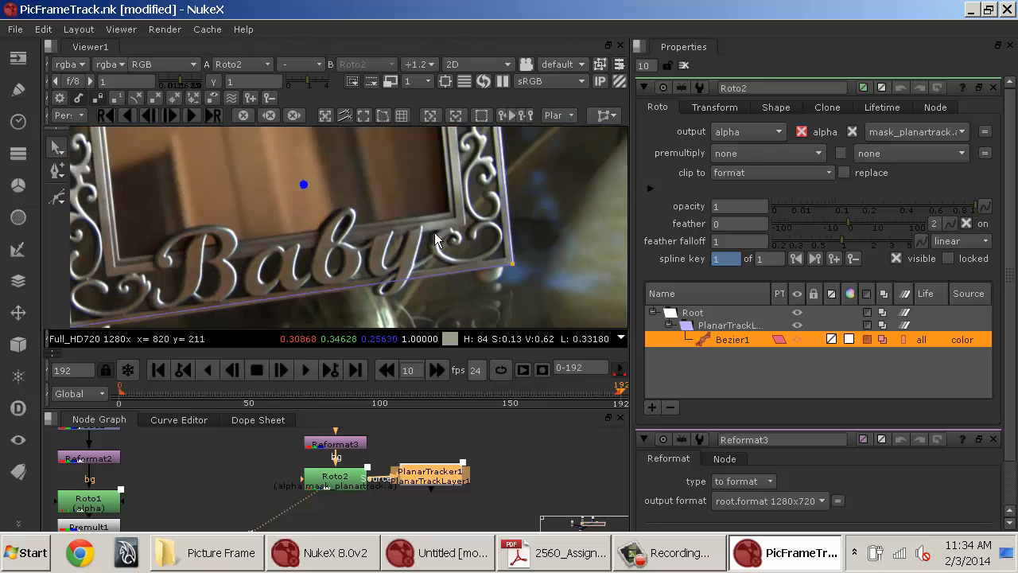
{"action": "left_click", "coordinate": [165, 371]}
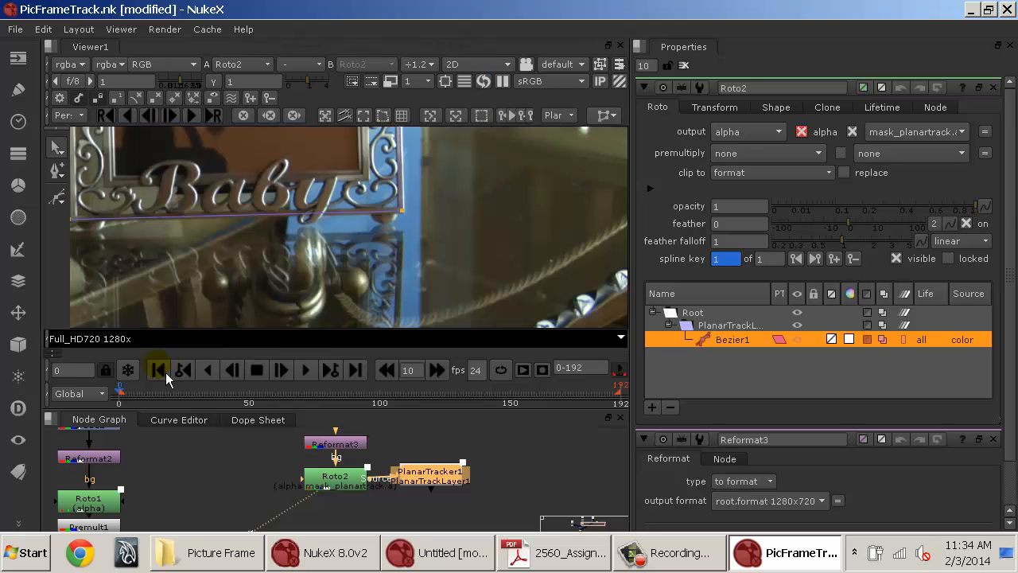
{"action": "left_click_drag", "start_coordinate": [253, 186], "coordinate": [370, 261]}
{"action": "left_click_drag", "start_coordinate": [379, 205], "coordinate": [361, 234]}
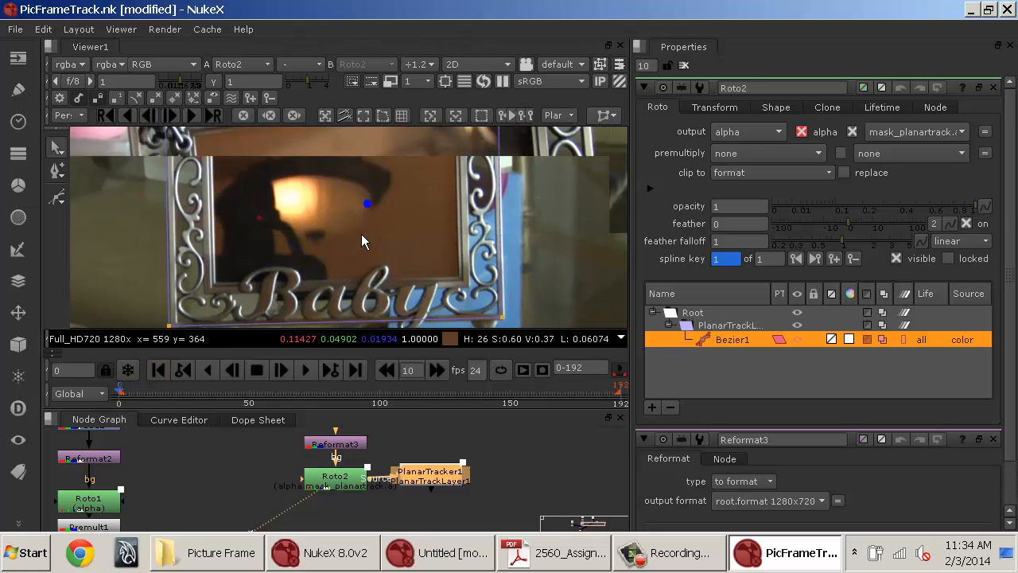
Display the planar surface of PlanarTracker1 and turn on plane correction to expose its corner points.
{"action": "left_click", "coordinate": [368, 123]}
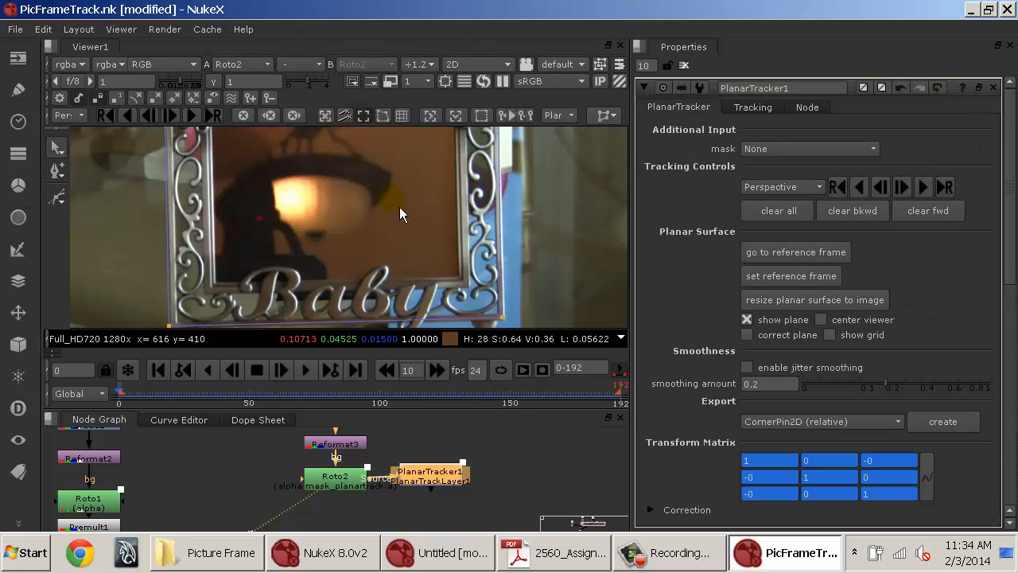
{"action": "scroll", "coordinate": [398, 205], "scroll_direction": "down", "scroll_amount": 4}
{"action": "scroll", "coordinate": [398, 209], "scroll_direction": "down", "scroll_amount": 3}
{"action": "scroll", "coordinate": [396, 202], "scroll_direction": "up", "scroll_amount": 2}
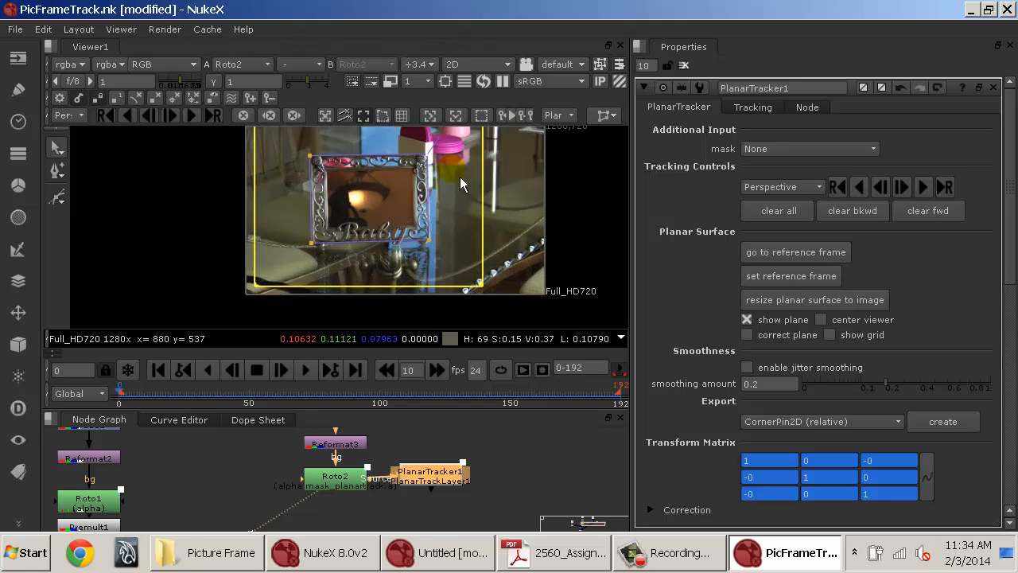
{"action": "left_click_drag", "start_coordinate": [316, 193], "coordinate": [337, 222]}
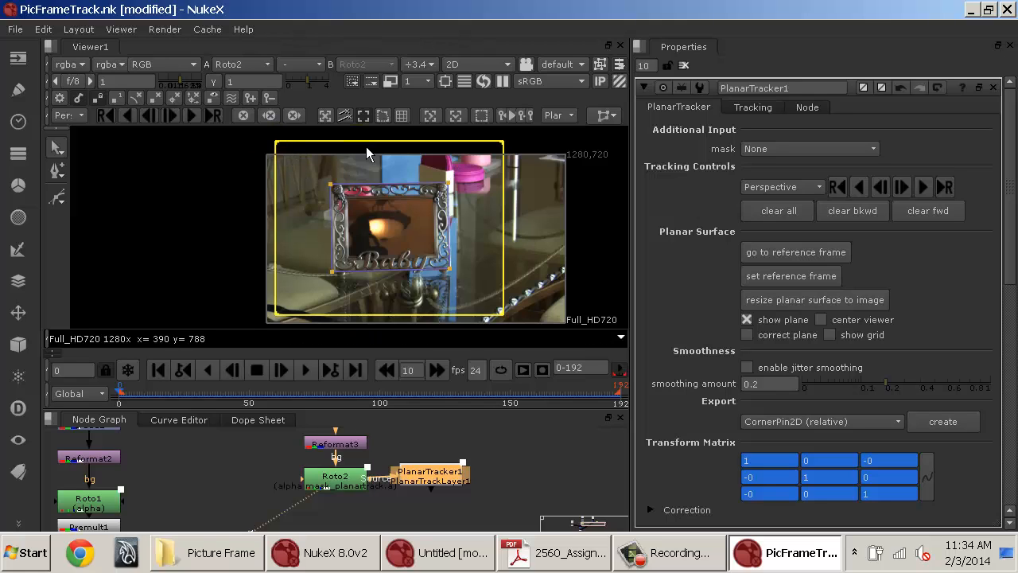
{"action": "left_click", "coordinate": [389, 118]}
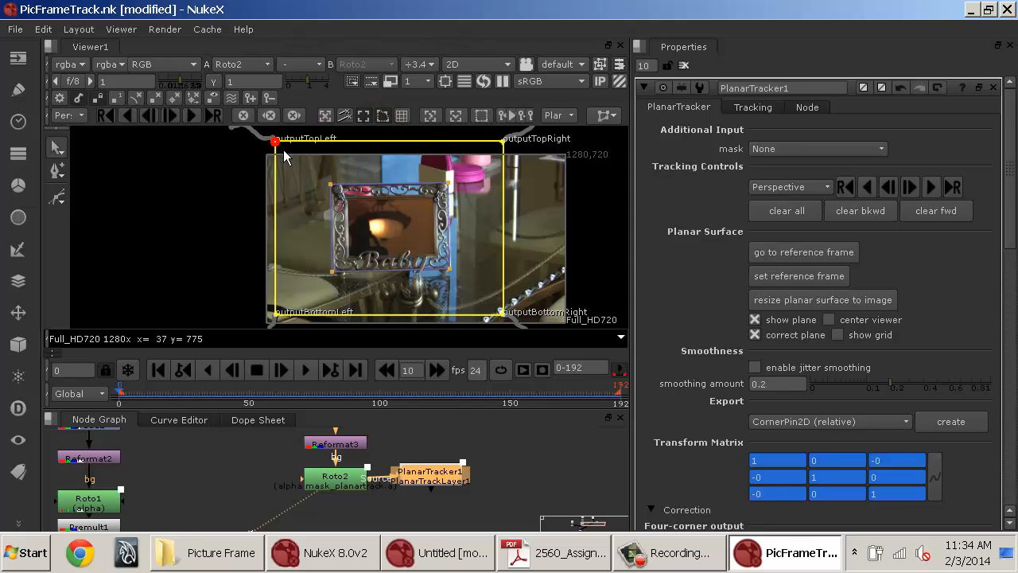
Move the four plane corners onto the inner corners of the picture frame's opening.
{"action": "left_click_drag", "start_coordinate": [283, 154], "coordinate": [358, 210]}
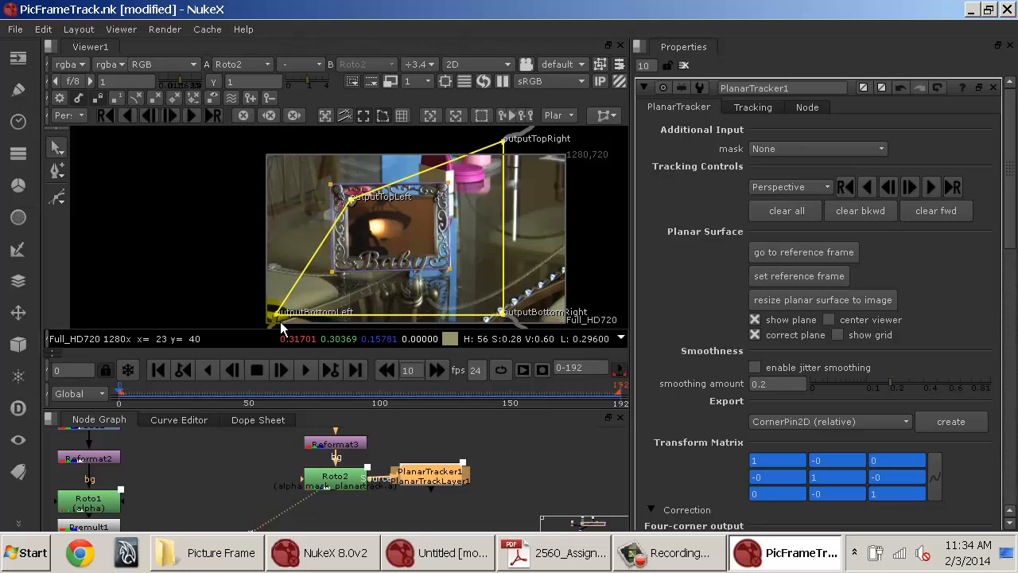
{"action": "left_click_drag", "start_coordinate": [277, 319], "coordinate": [350, 254]}
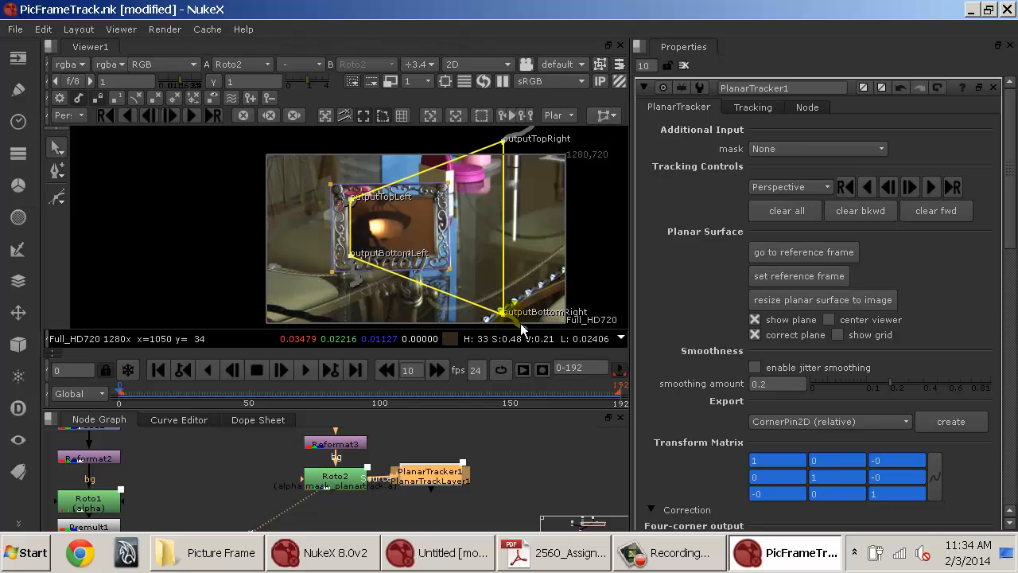
{"action": "left_click_drag", "start_coordinate": [506, 315], "coordinate": [450, 253]}
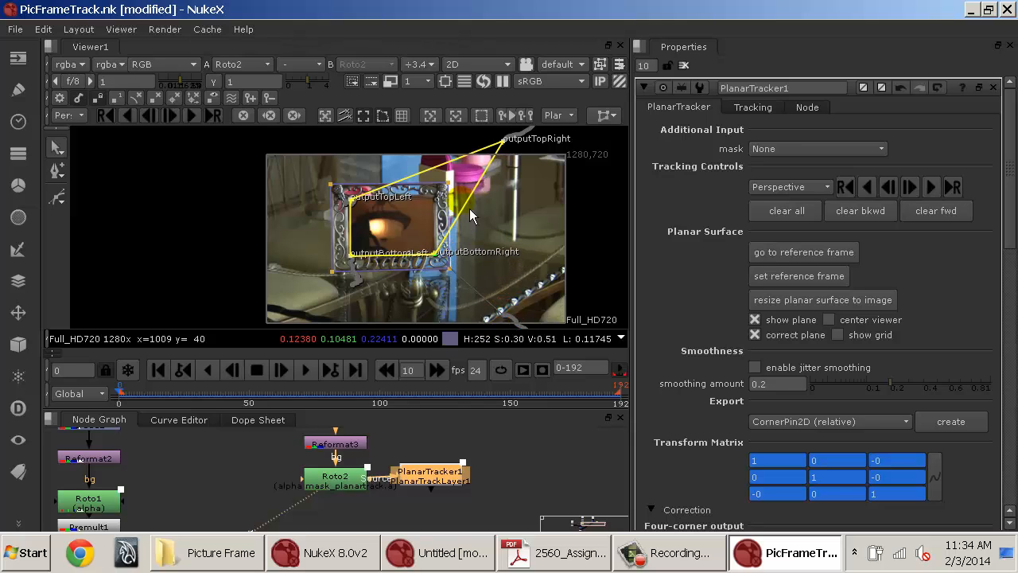
{"action": "left_click_drag", "start_coordinate": [511, 148], "coordinate": [436, 196]}
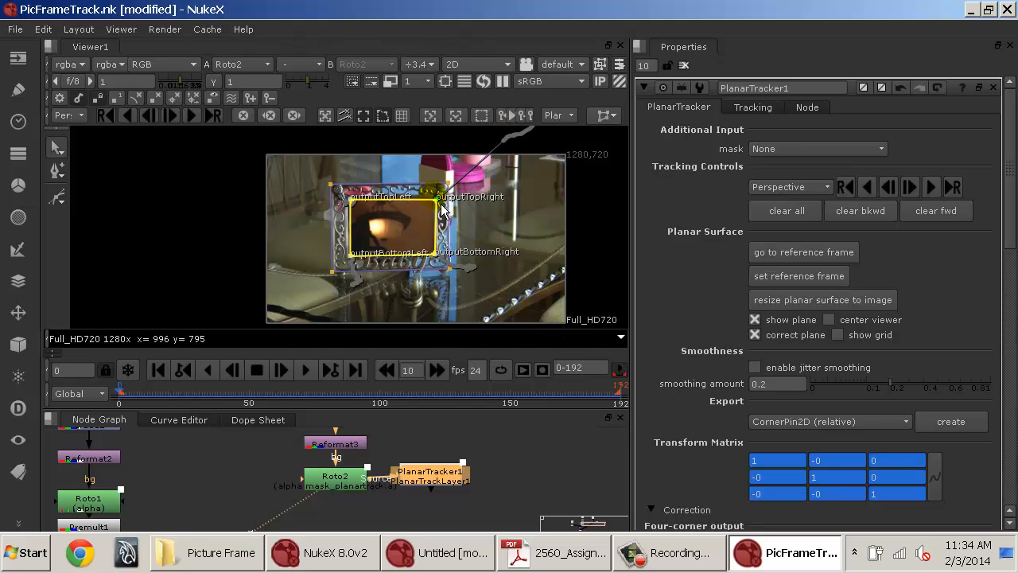
Refine the top plane corners precisely onto the inner corners of the frame at close zoom.
{"action": "scroll", "coordinate": [379, 202], "scroll_direction": "up", "scroll_amount": 10}
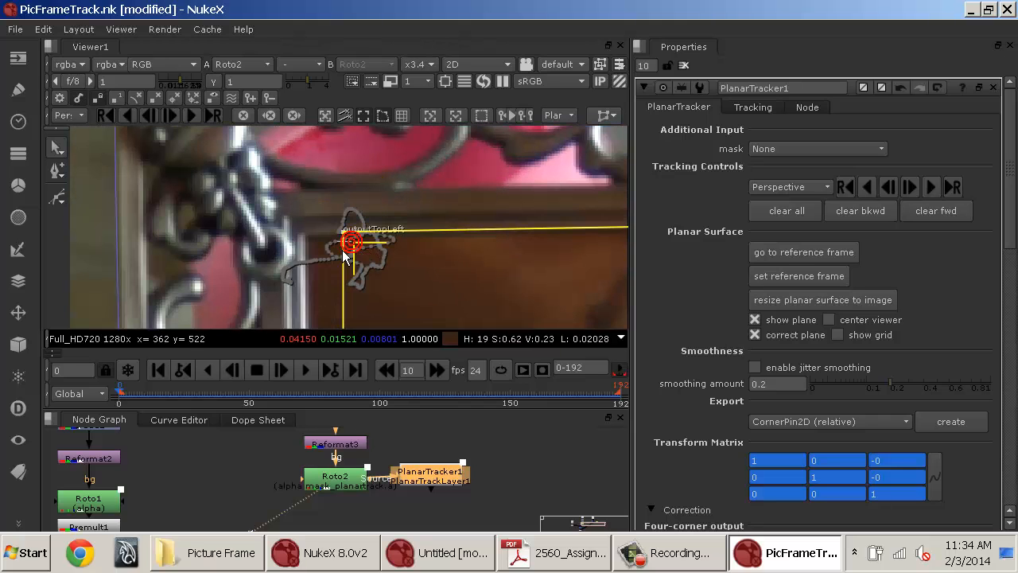
{"action": "mouse_move", "coordinate": [353, 248]}
{"action": "left_mouse_down"}
{"action": "mouse_move", "coordinate": [317, 253]}
{"action": "mouse_move", "coordinate": [321, 243]}
{"action": "mouse_move", "coordinate": [331, 267]}
{"action": "mouse_move", "coordinate": [322, 17]}
{"action": "left_mouse_up"}
{"action": "mouse_move", "coordinate": [312, 256]}
{"action": "left_mouse_down"}
{"action": "mouse_move", "coordinate": [288, 12]}
{"action": "mouse_move", "coordinate": [302, 80]}
{"action": "left_mouse_up"}
{"action": "left_click_drag", "start_coordinate": [290, 192], "coordinate": [269, 193]}
{"action": "left_click_drag", "start_coordinate": [546, 198], "coordinate": [3, 200]}
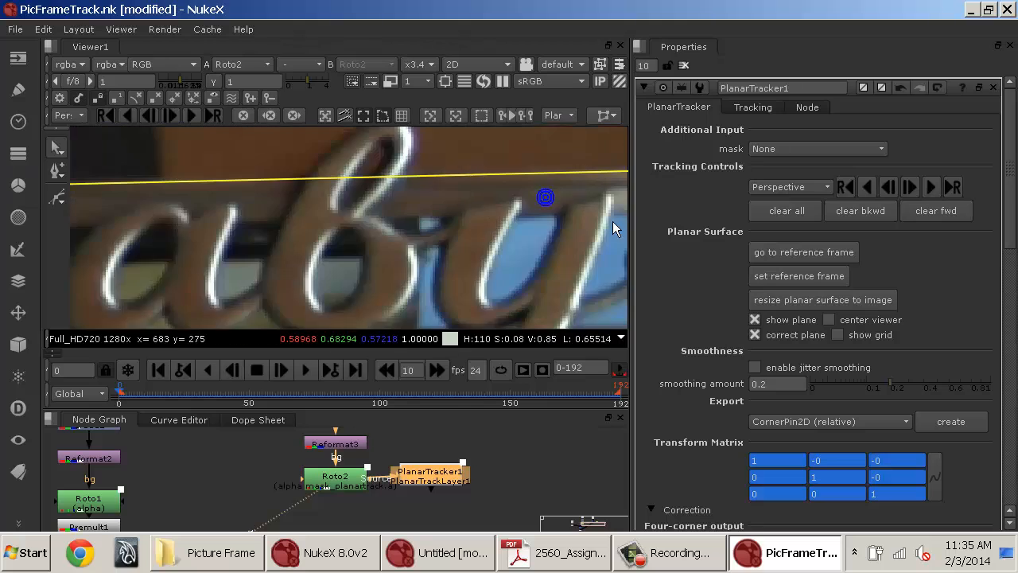
{"action": "left_click_drag", "start_coordinate": [527, 230], "coordinate": [113, 276]}
{"action": "left_click_drag", "start_coordinate": [276, 221], "coordinate": [269, 222]}
{"action": "left_click_drag", "start_coordinate": [315, 148], "coordinate": [381, 355]}
{"action": "left_click_drag", "start_coordinate": [404, 151], "coordinate": [486, 387]}
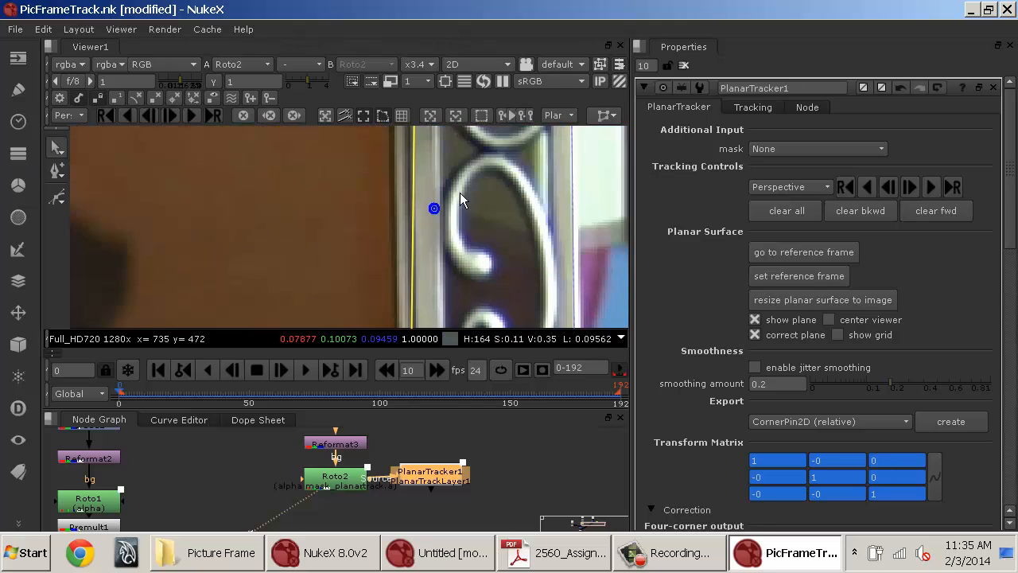
{"action": "left_click_drag", "start_coordinate": [459, 187], "coordinate": [471, 334]}
{"action": "left_click_drag", "start_coordinate": [439, 188], "coordinate": [407, 178]}
{"action": "scroll", "coordinate": [356, 258], "scroll_direction": "down", "scroll_amount": 2}
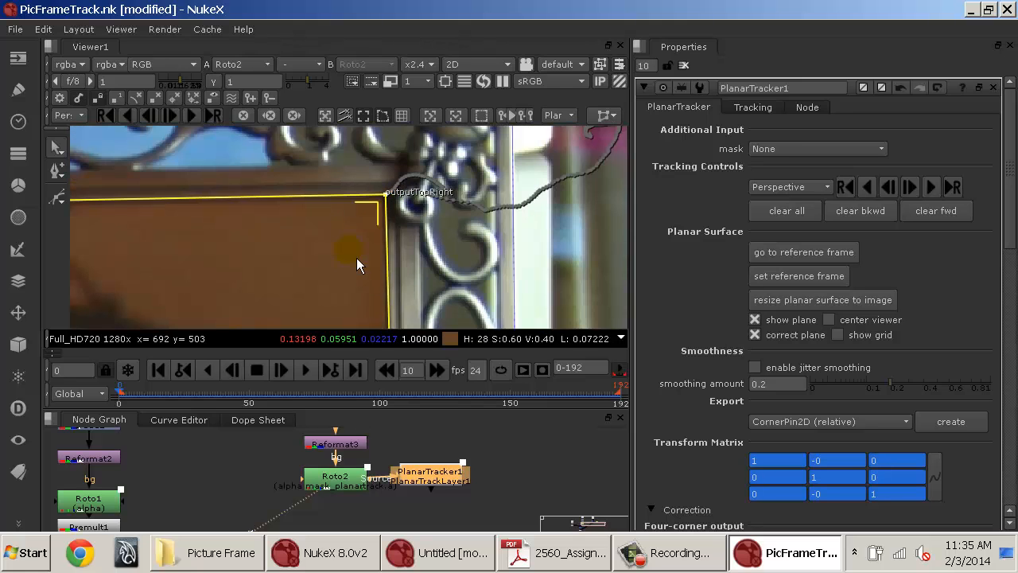
Scrub through the clip and play it back to check the plane against the picture frame.
{"action": "left_click", "coordinate": [295, 394]}
{"action": "left_click_drag", "start_coordinate": [294, 395], "coordinate": [387, 372]}
{"action": "scroll", "coordinate": [426, 224], "scroll_direction": "down", "scroll_amount": 5}
{"action": "scroll", "coordinate": [428, 227], "scroll_direction": "down", "scroll_amount": 4}
{"action": "left_click_drag", "start_coordinate": [434, 245], "coordinate": [393, 148]}
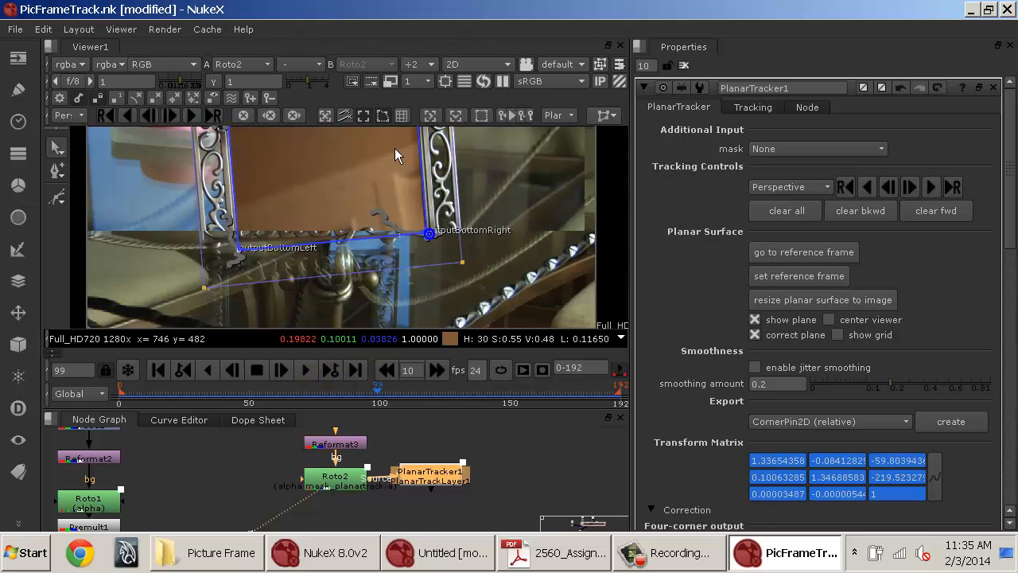
{"action": "left_click", "coordinate": [314, 370]}
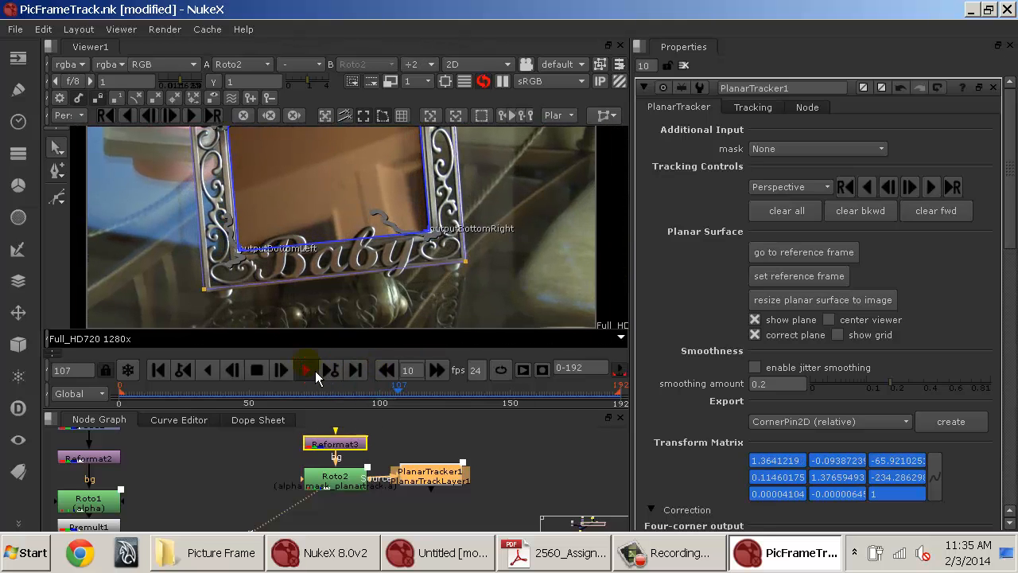
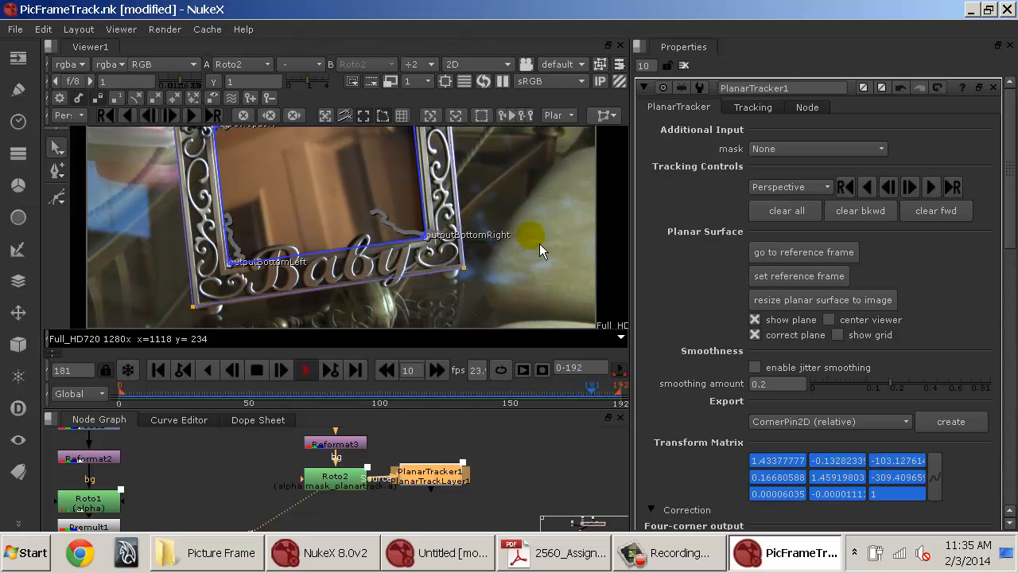
Stop playback and inspect the track values of Tracker1 and the four-corner output of PlanarTracker1.
{"action": "left_click", "coordinate": [307, 369]}
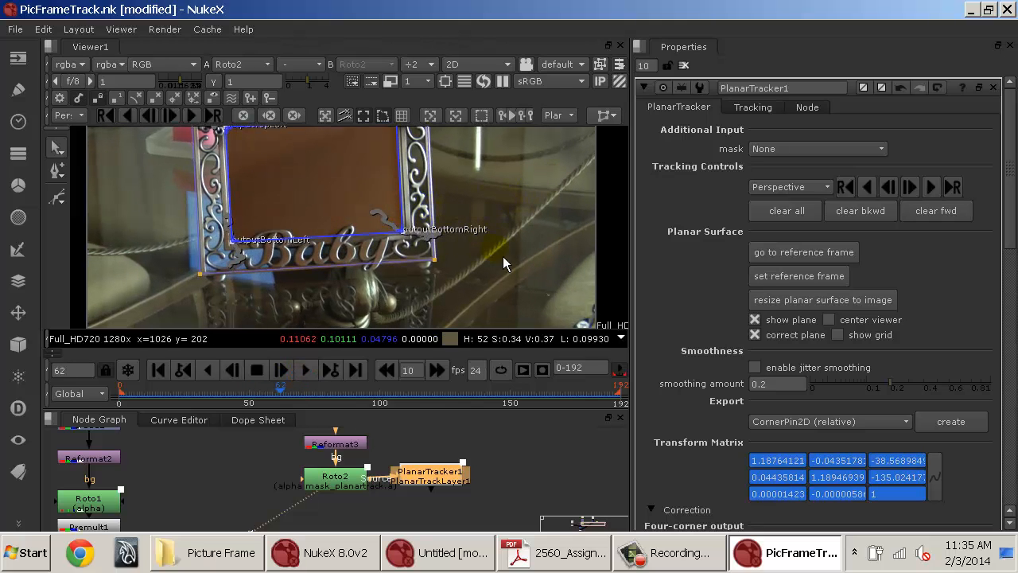
{"action": "left_click", "coordinate": [537, 473]}
{"action": "left_click_drag", "start_coordinate": [453, 474], "coordinate": [481, 478]}
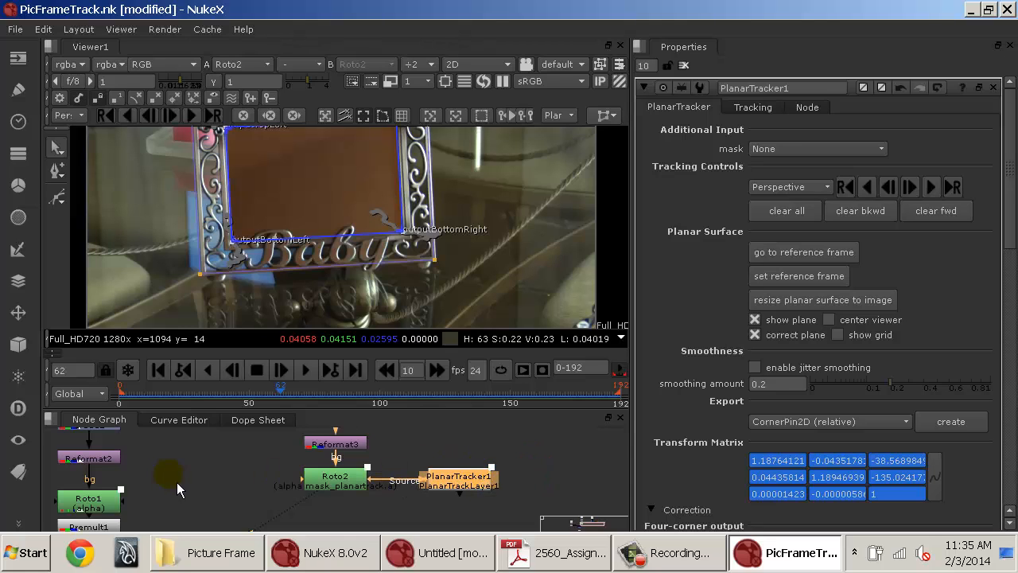
{"action": "left_click_drag", "start_coordinate": [177, 482], "coordinate": [507, 431]}
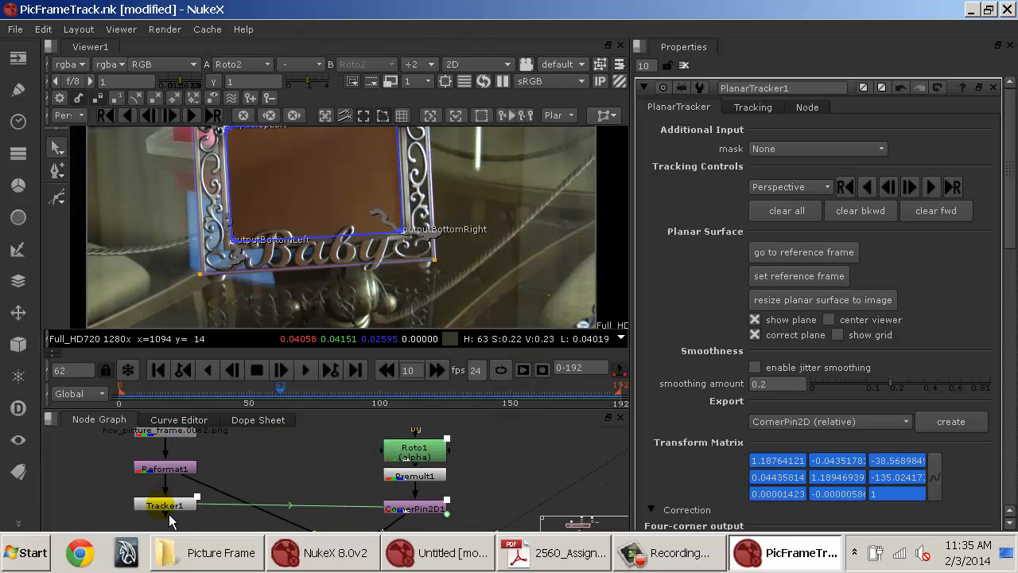
{"action": "double_click", "coordinate": [167, 509]}
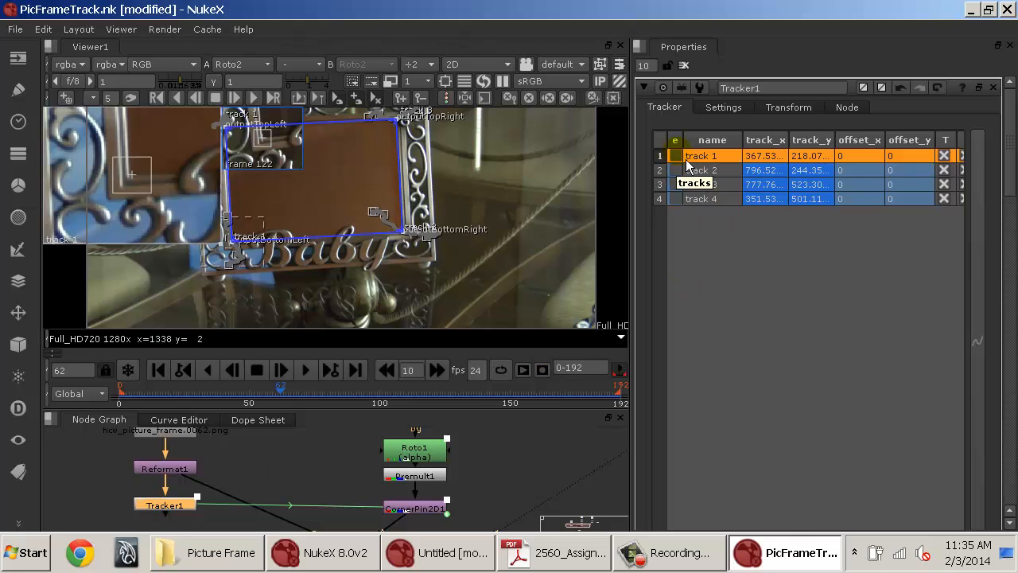
{"action": "left_click", "coordinate": [400, 510]}
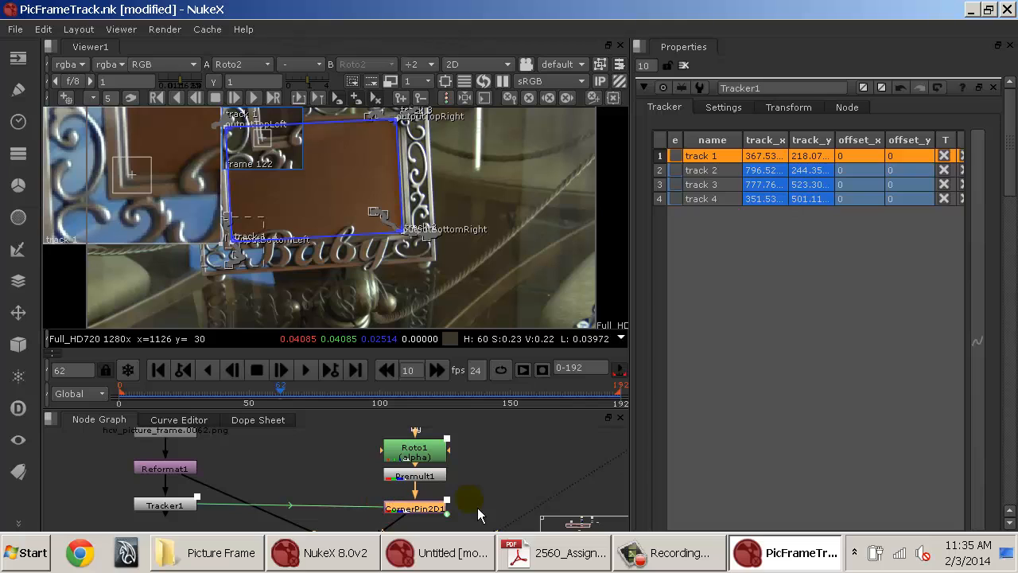
{"action": "left_click_drag", "start_coordinate": [507, 502], "coordinate": [454, 488]}
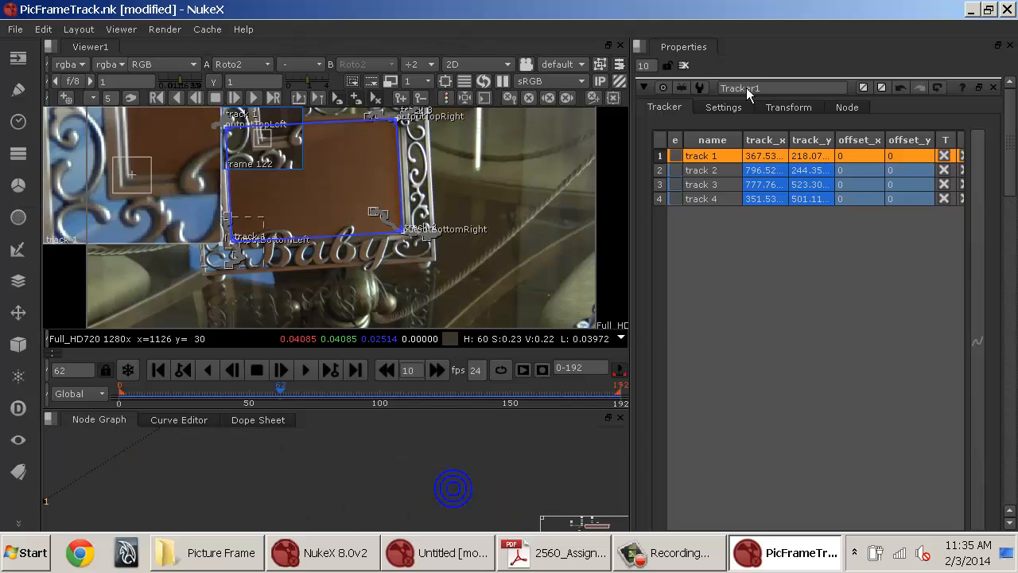
{"action": "left_click", "coordinate": [682, 68]}
{"action": "left_click_drag", "start_coordinate": [525, 463], "coordinate": [383, 528]}
{"action": "left_click_drag", "start_coordinate": [291, 437], "coordinate": [560, 430]}
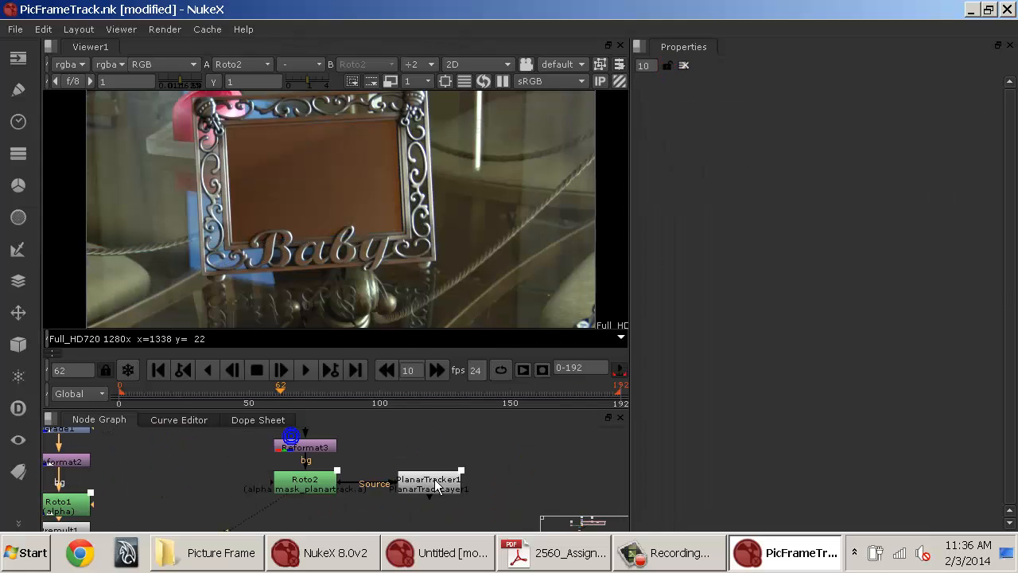
{"action": "double_click", "coordinate": [425, 472]}
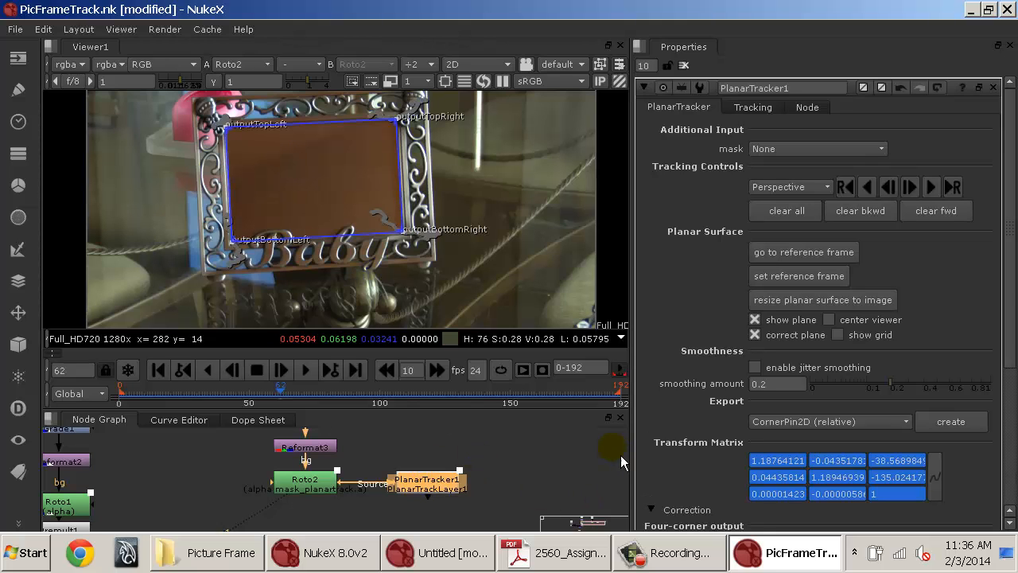
{"action": "scroll", "coordinate": [741, 394], "scroll_direction": "down", "scroll_amount": 5}
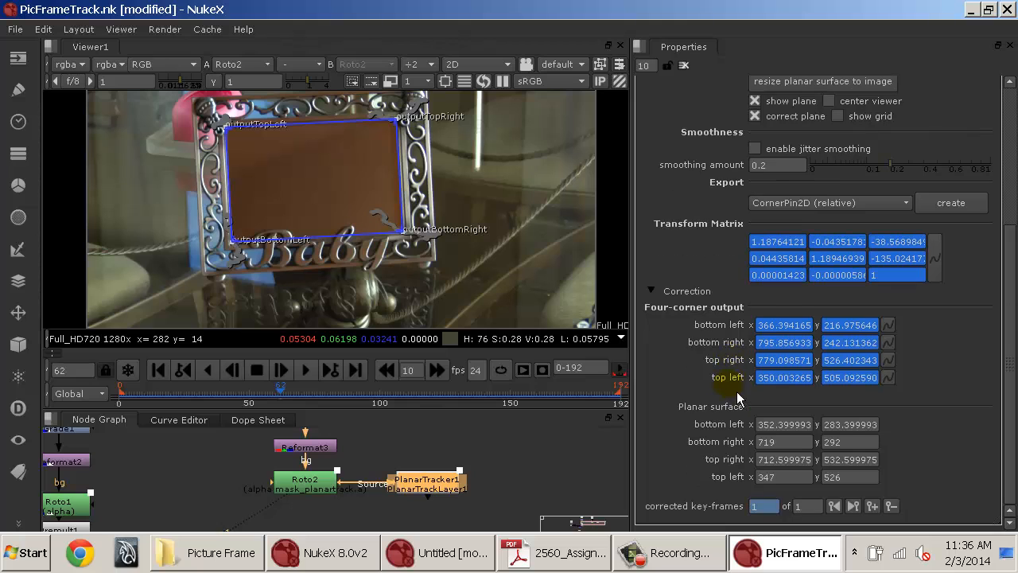
{"action": "scroll", "coordinate": [738, 396], "scroll_direction": "up", "scroll_amount": 5}
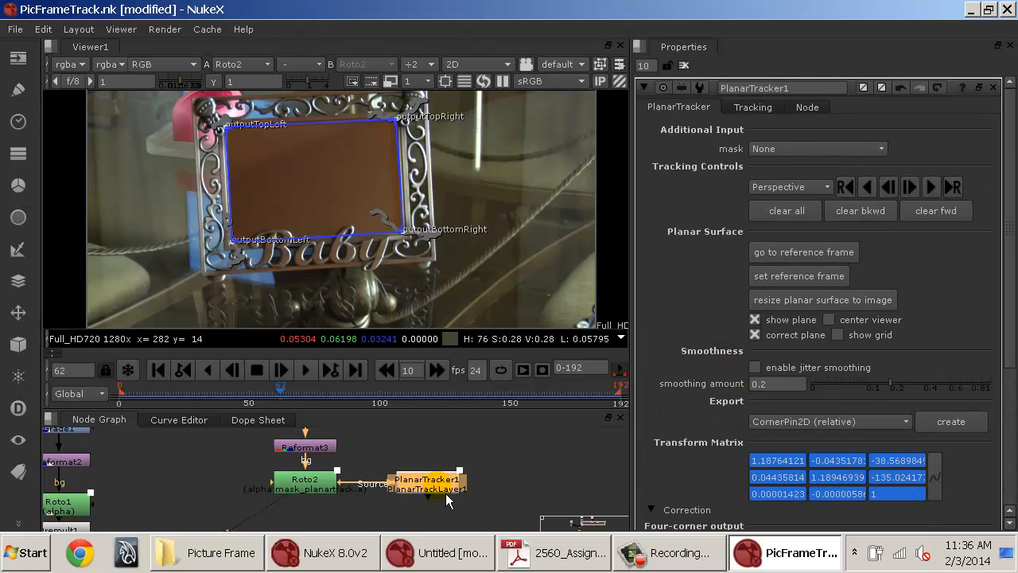
Export a CornerPin2D (absolute) node from PlanarTracker1 and position it beside the tracker in the node graph.
{"action": "left_click", "coordinate": [812, 424]}
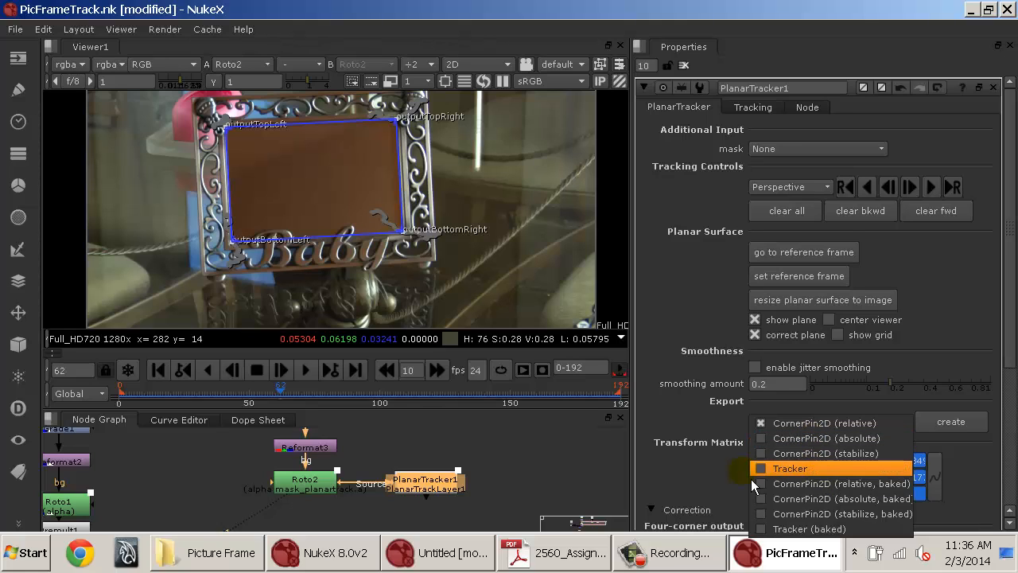
{"action": "mouse_move", "coordinate": [180, 499]}
{"action": "left_mouse_down"}
{"action": "mouse_move", "coordinate": [410, 463]}
{"action": "mouse_move", "coordinate": [305, 451]}
{"action": "left_mouse_up"}
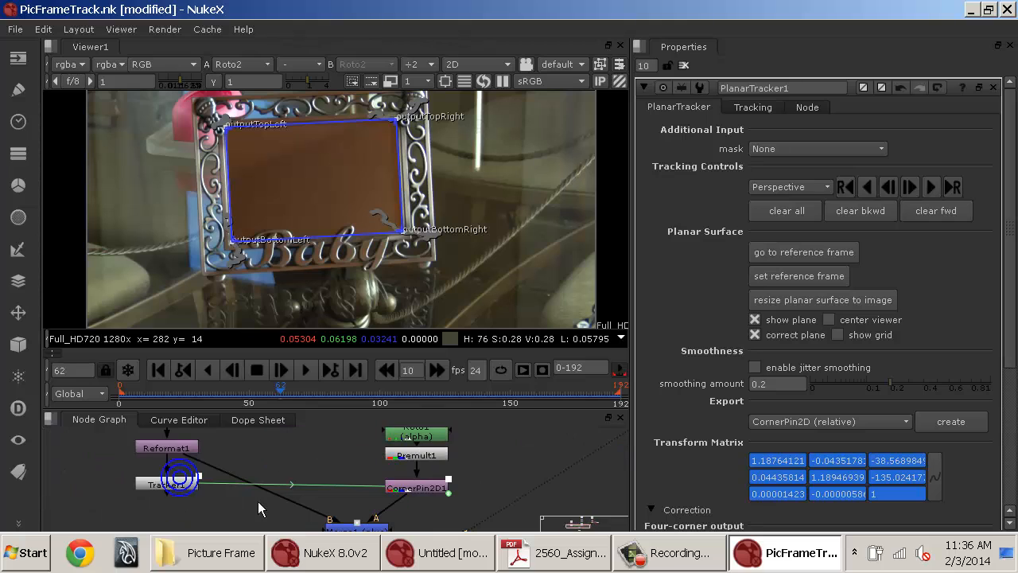
{"action": "left_click", "coordinate": [175, 483]}
{"action": "left_click", "coordinate": [575, 479]}
{"action": "left_click_drag", "start_coordinate": [590, 479], "coordinate": [272, 516]}
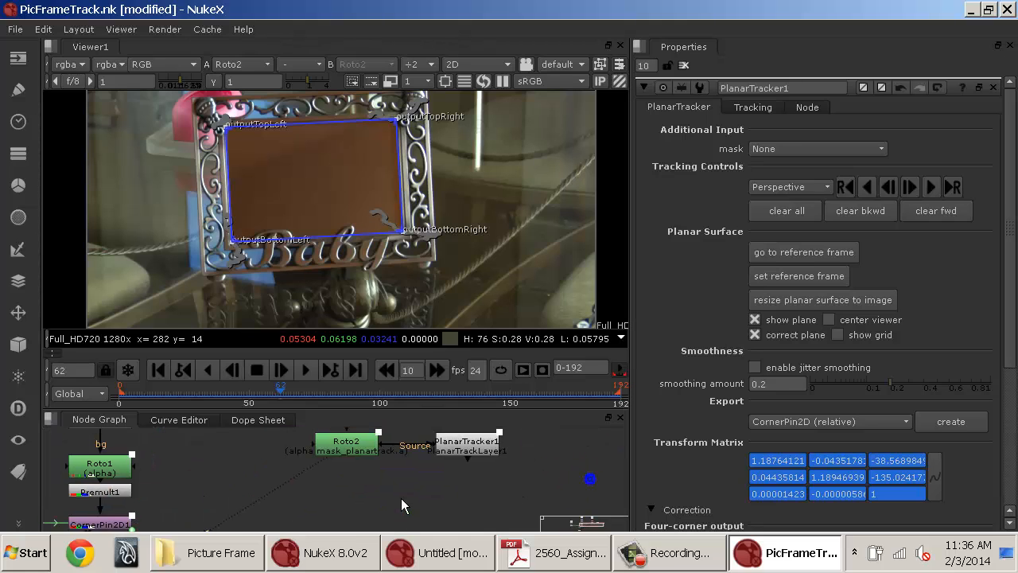
{"action": "double_click", "coordinate": [484, 448]}
{"action": "left_click", "coordinate": [796, 417]}
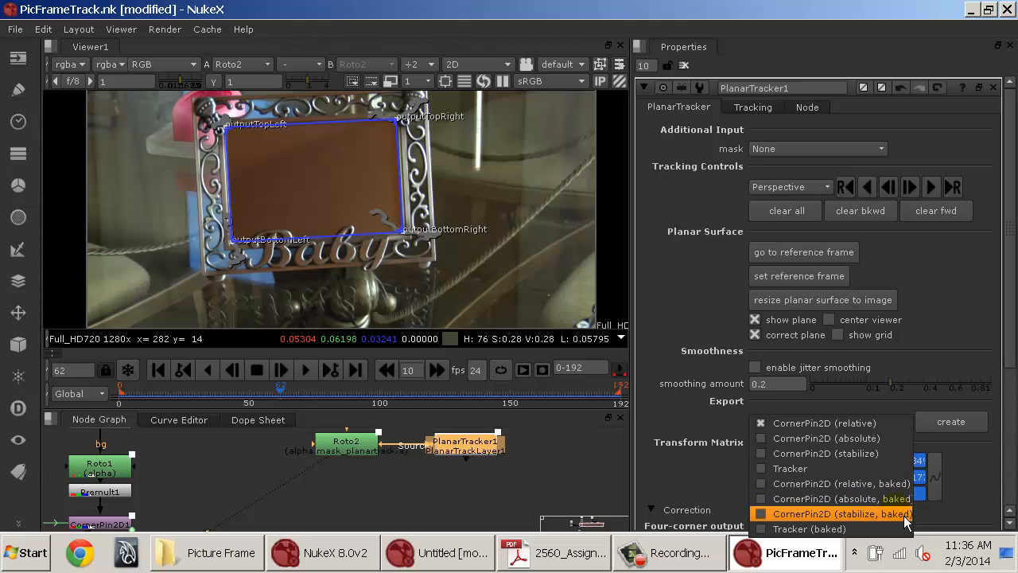
{"action": "left_click", "coordinate": [859, 438]}
{"action": "left_click", "coordinate": [948, 423]}
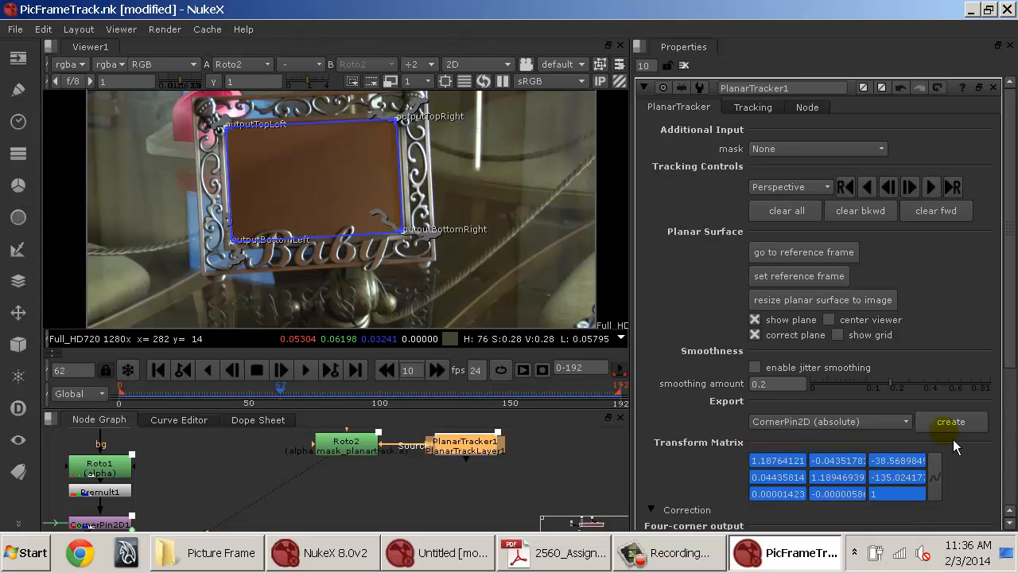
{"action": "left_click_drag", "start_coordinate": [507, 477], "coordinate": [351, 465]}
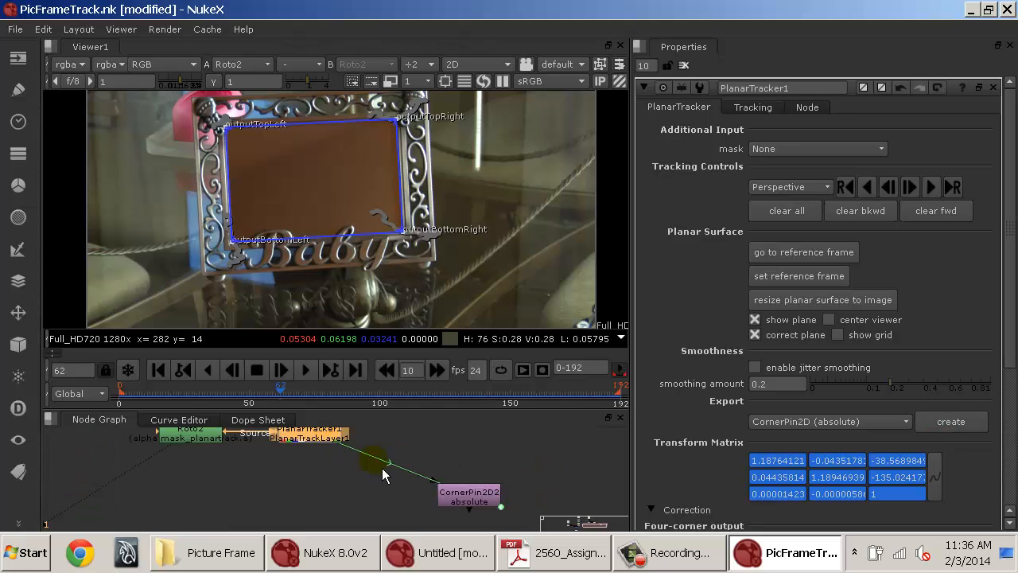
{"action": "left_click_drag", "start_coordinate": [475, 495], "coordinate": [495, 479]}
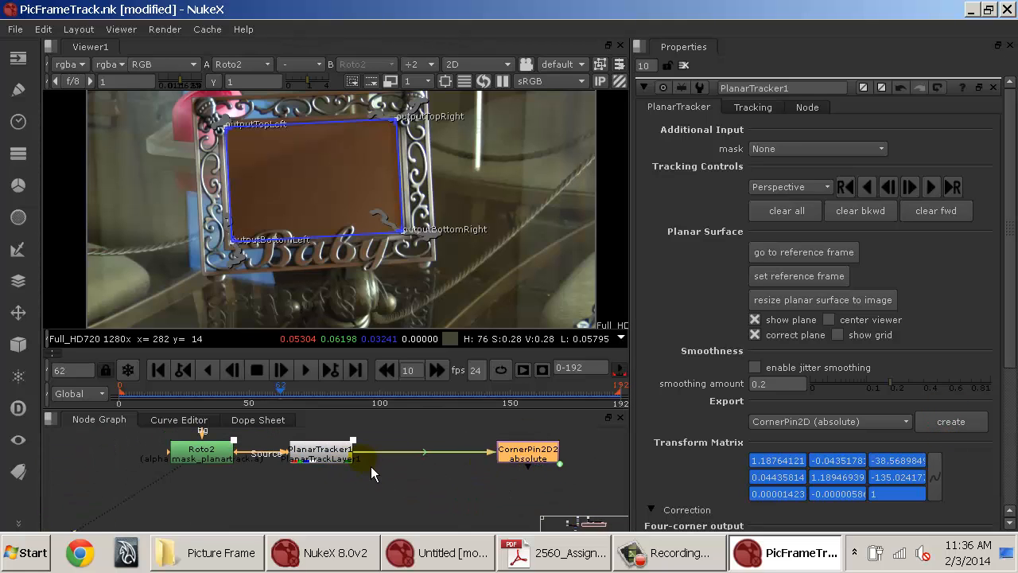
Export a second CornerPin2D (absolute, baked) node from PlanarTracker1 and arrange it in the enlarged node graph.
{"action": "left_click", "coordinate": [803, 421]}
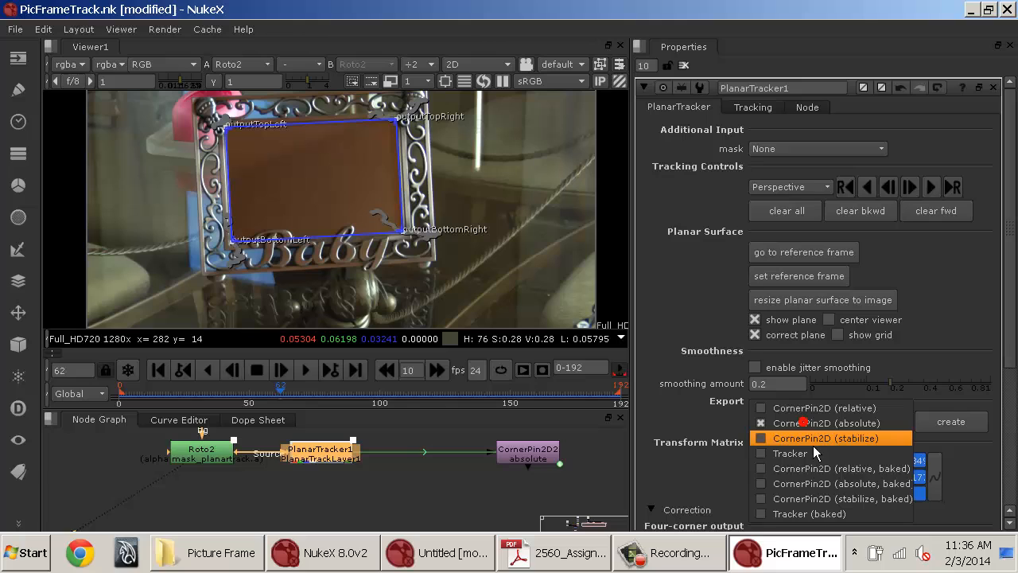
{"action": "left_click", "coordinate": [821, 492]}
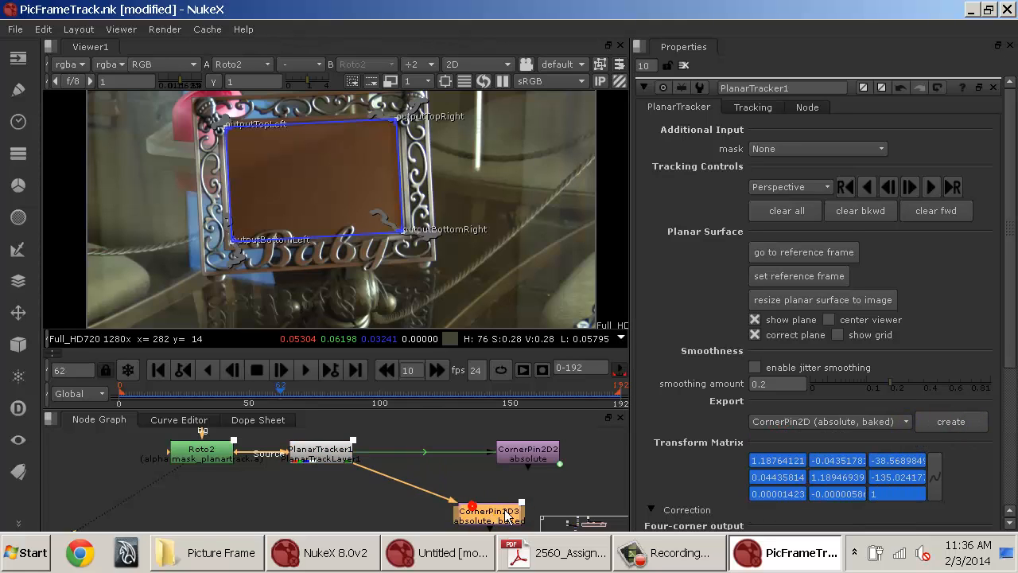
{"action": "left_click_drag", "start_coordinate": [366, 475], "coordinate": [442, 520]}
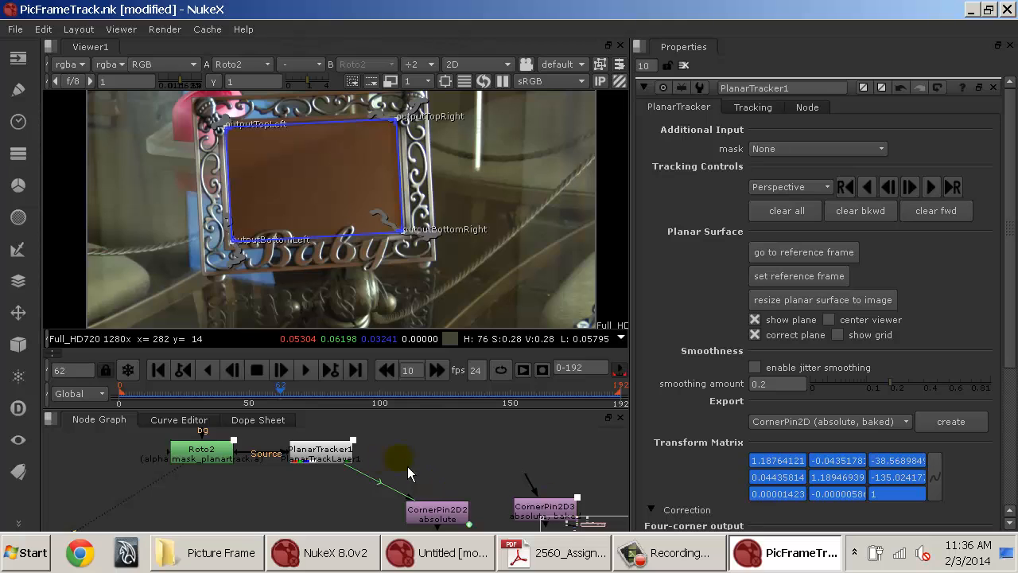
{"action": "left_click_drag", "start_coordinate": [407, 466], "coordinate": [299, 441]}
{"action": "left_click_drag", "start_coordinate": [459, 496], "coordinate": [670, 309]}
{"action": "double_click", "coordinate": [466, 480]}
{"action": "key", "text": "space"}
{"action": "scroll", "coordinate": [670, 309], "scroll_direction": "up", "scroll_amount": 8}
{"action": "left_click_drag", "start_coordinate": [713, 359], "coordinate": [776, 396]}
{"action": "scroll", "coordinate": [962, 376], "scroll_direction": "down", "scroll_amount": 3}
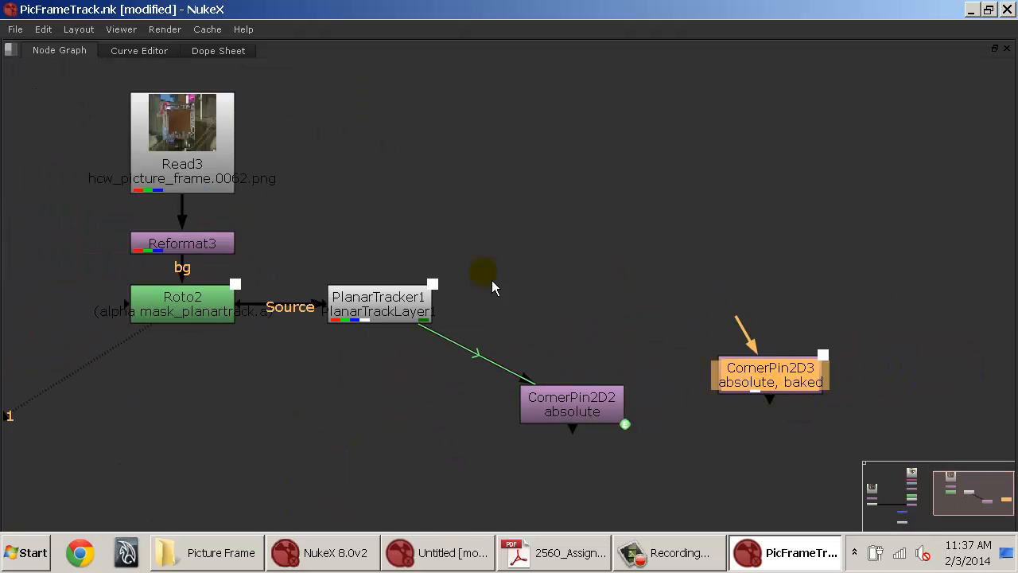
{"action": "left_click", "coordinate": [196, 147]}
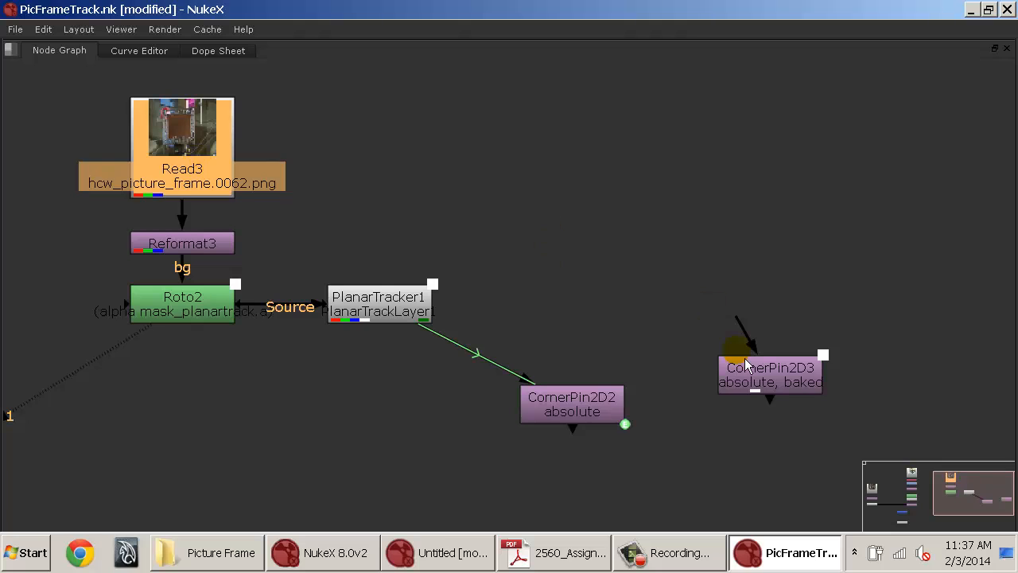
{"action": "left_click_drag", "start_coordinate": [746, 366], "coordinate": [782, 348]}
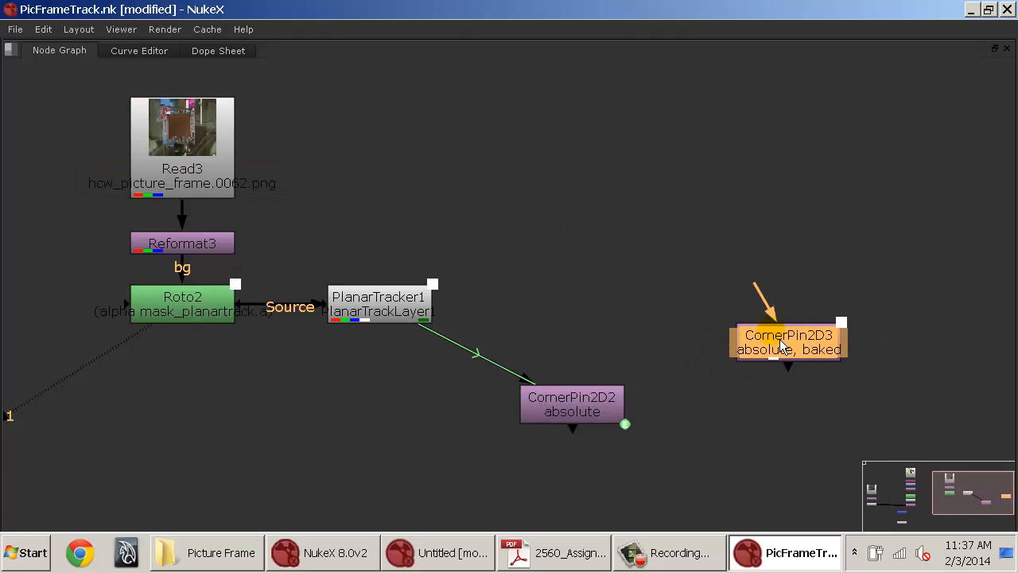
{"action": "left_click_drag", "start_coordinate": [498, 251], "coordinate": [32, 355]}
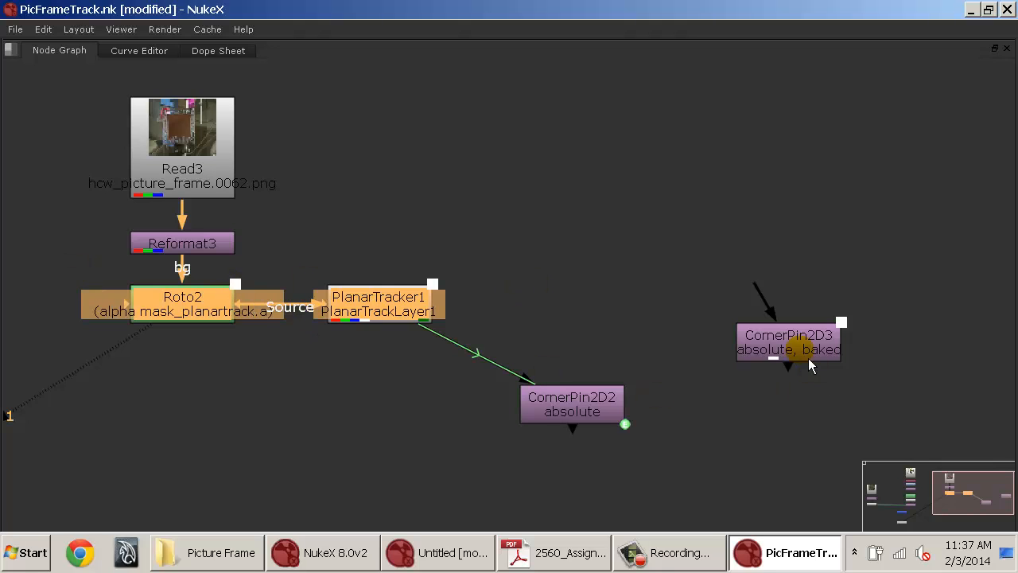
{"action": "left_click_drag", "start_coordinate": [808, 364], "coordinate": [766, 323]}
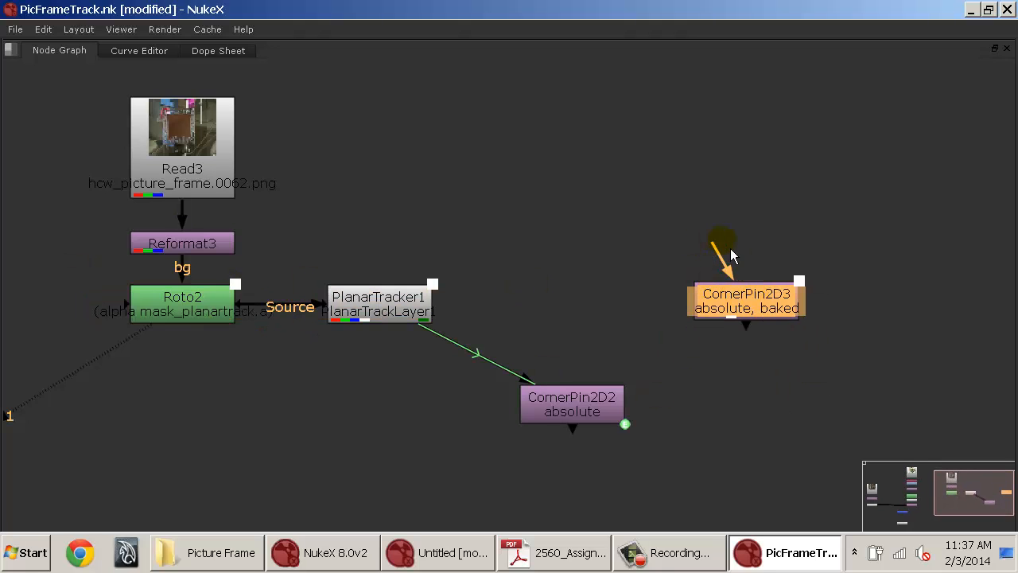
{"action": "left_click_drag", "start_coordinate": [760, 309], "coordinate": [743, 317]}
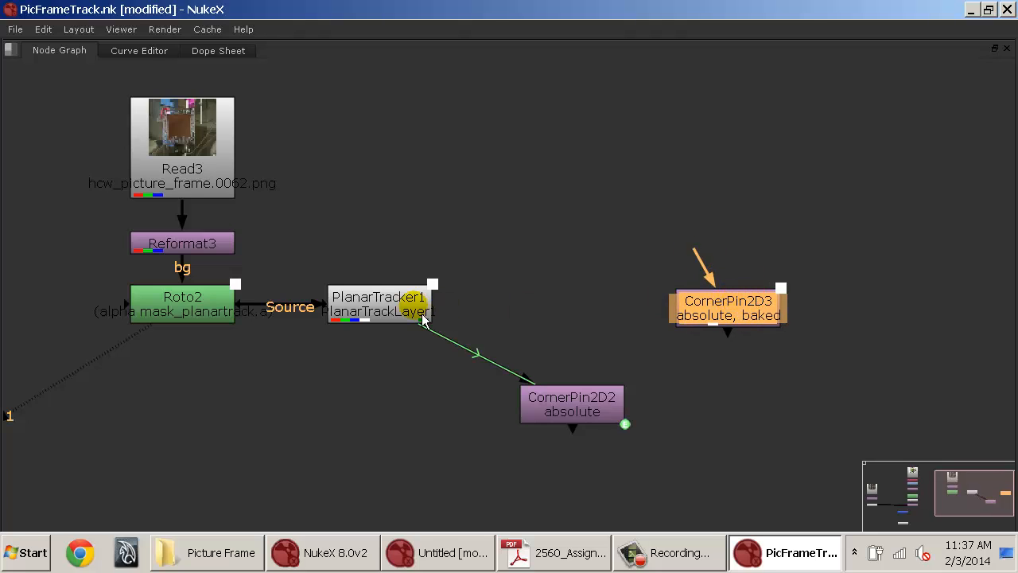
Delete the baked CornerPin2D3 node, declining the deletion of PlanarTracker1.
{"action": "left_click", "coordinate": [408, 303]}
{"action": "left_click", "coordinate": [729, 310]}
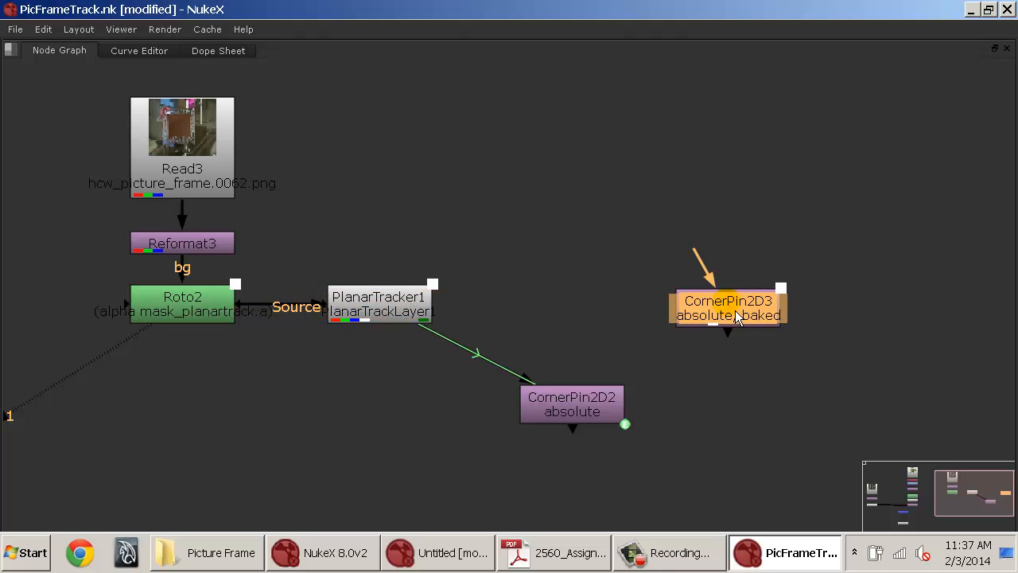
{"action": "left_click", "coordinate": [360, 315]}
{"action": "key", "text": "Delete"}
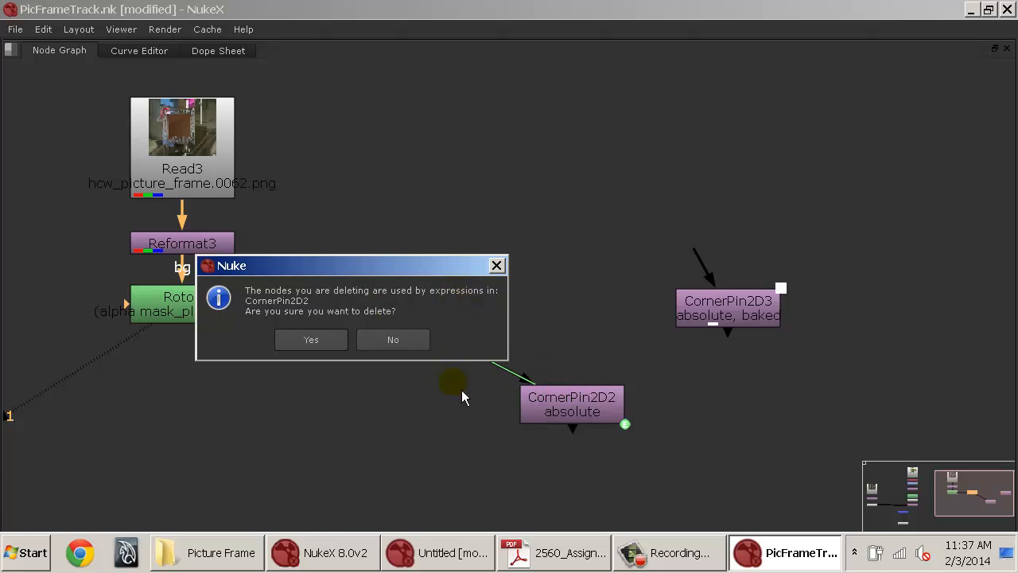
{"action": "left_click", "coordinate": [393, 339]}
{"action": "left_click", "coordinate": [727, 307]}
{"action": "key", "text": "Delete"}
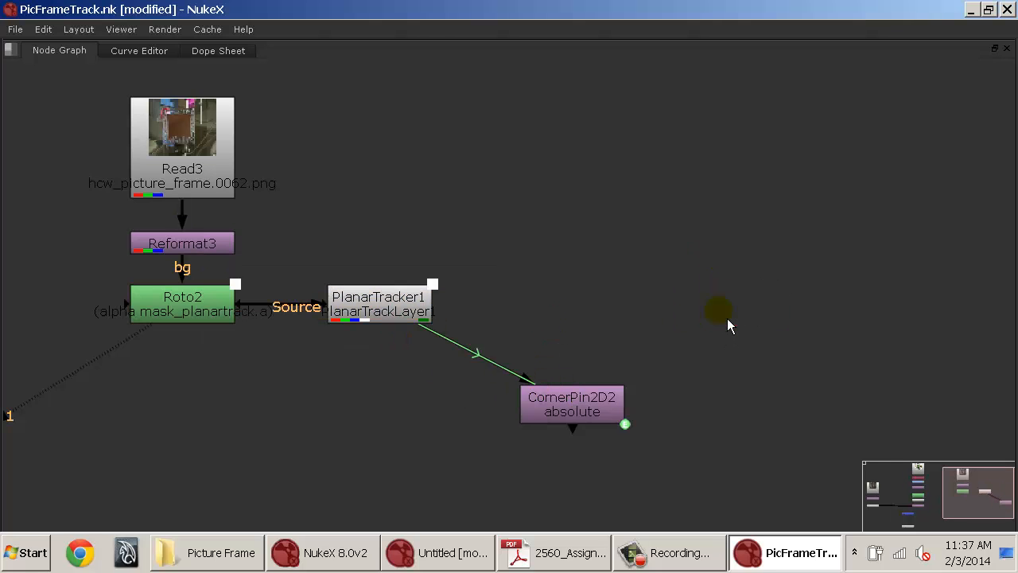
Duplicate the laptop branch from Read2 through Premult1 and place the copy above CornerPin2D2.
{"action": "key", "text": "space"}
{"action": "left_click_drag", "start_coordinate": [534, 482], "coordinate": [466, 494]}
{"action": "mouse_move", "coordinate": [468, 475]}
{"action": "left_mouse_down"}
{"action": "mouse_move", "coordinate": [457, 516]}
{"action": "mouse_move", "coordinate": [429, 530]}
{"action": "left_mouse_up"}
{"action": "left_click_drag", "start_coordinate": [450, 470], "coordinate": [541, 479]}
{"action": "scroll", "coordinate": [521, 469], "scroll_direction": "down", "scroll_amount": 2}
{"action": "left_click", "coordinate": [520, 511]}
{"action": "left_click_drag", "start_coordinate": [525, 517], "coordinate": [512, 517]}
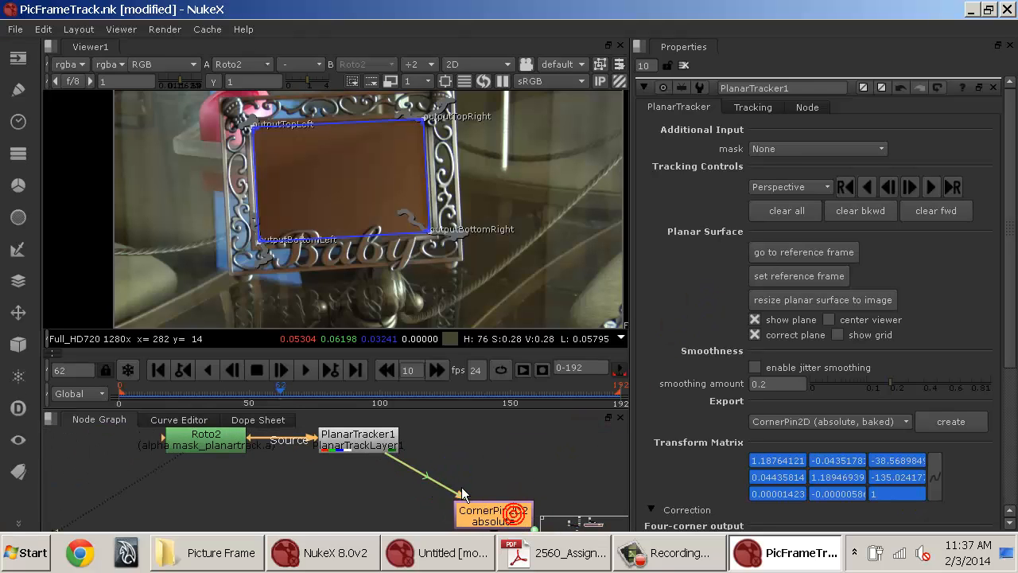
{"action": "left_click_drag", "start_coordinate": [404, 469], "coordinate": [489, 505]}
{"action": "left_click_drag", "start_coordinate": [466, 467], "coordinate": [514, 487]}
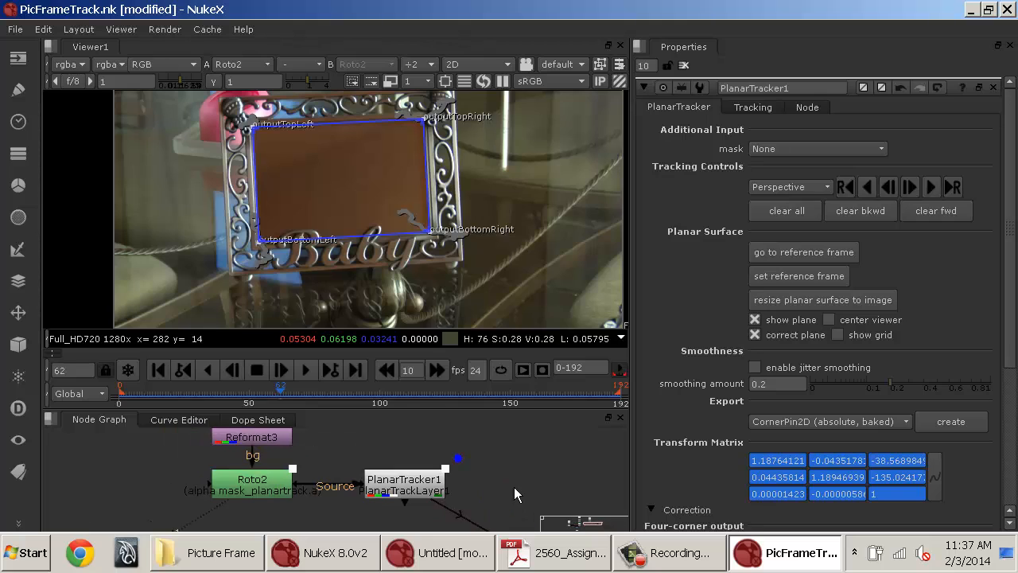
{"action": "scroll", "coordinate": [482, 468], "scroll_direction": "down", "scroll_amount": 2}
{"action": "key", "text": "space"}
{"action": "key", "text": "f"}
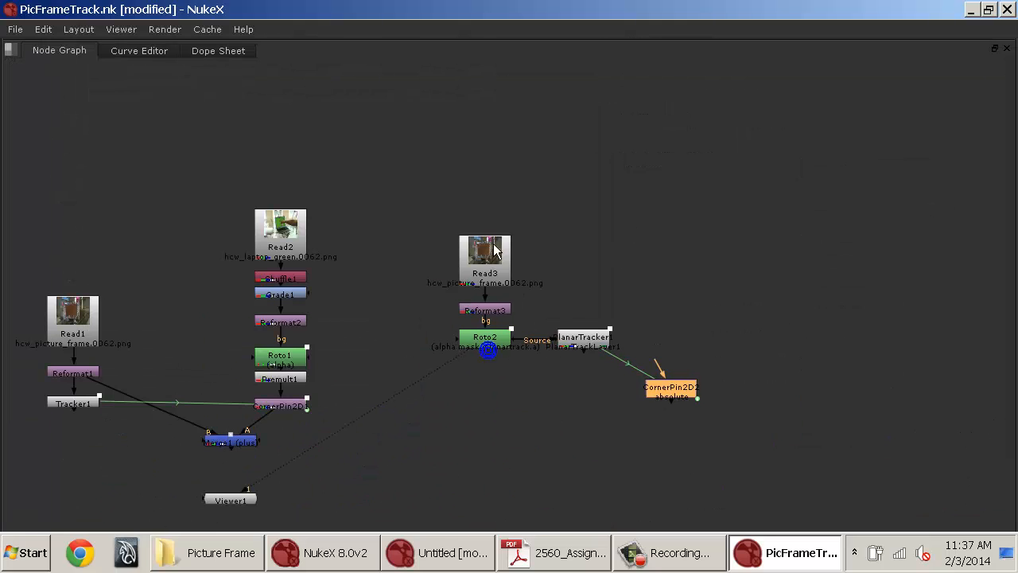
{"action": "scroll", "coordinate": [340, 220], "scroll_direction": "up", "scroll_amount": 3}
{"action": "left_click_drag", "start_coordinate": [200, 160], "coordinate": [410, 428]}
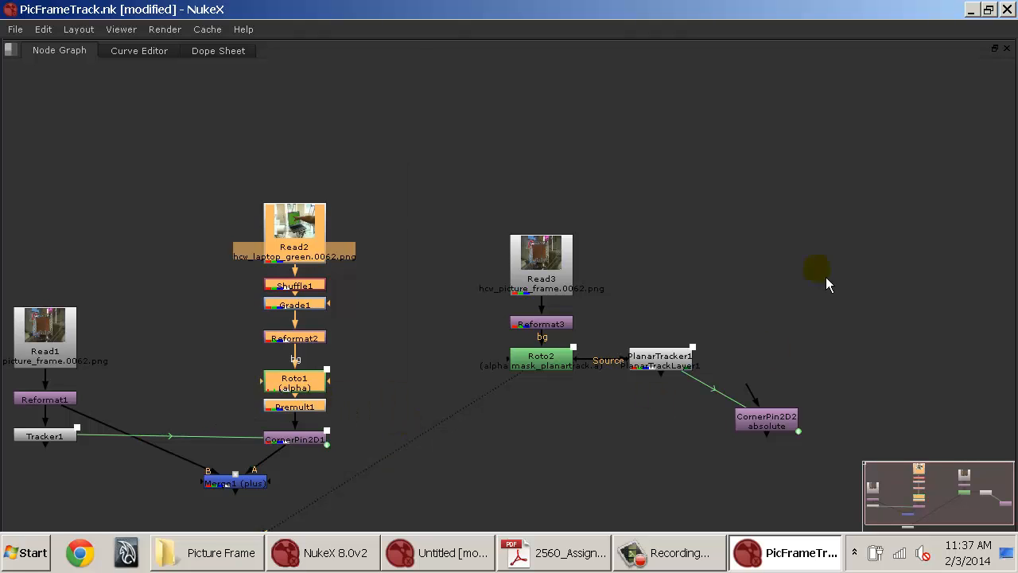
{"action": "left_click", "coordinate": [788, 211]}
{"action": "key", "text": "ctrl+v"}
{"action": "left_click_drag", "start_coordinate": [784, 232], "coordinate": [754, 196]}
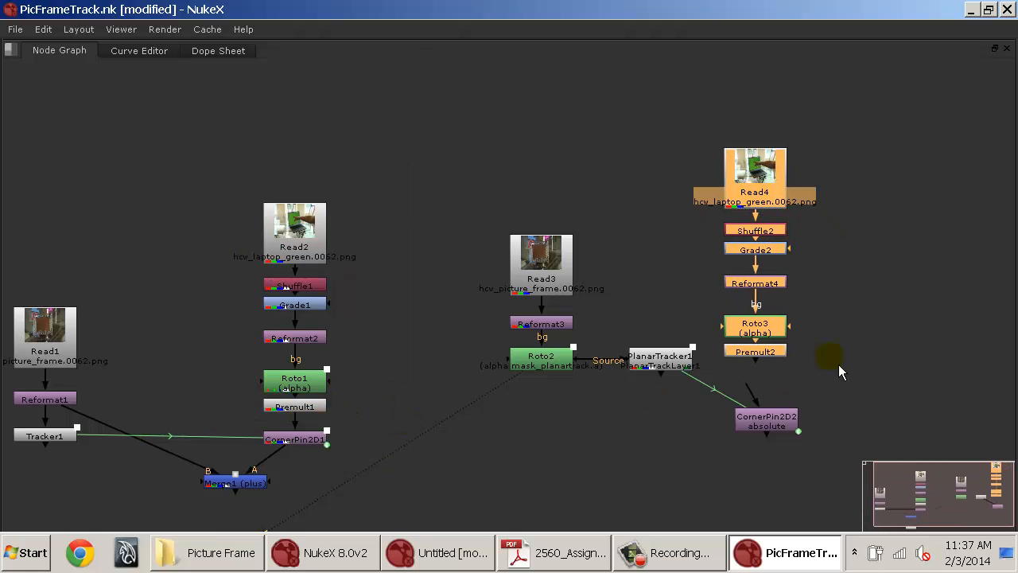
Connect the copied Premult2 into the input of CornerPin2D2.
{"action": "left_click", "coordinate": [861, 397]}
{"action": "left_click_drag", "start_coordinate": [755, 392], "coordinate": [766, 352]}
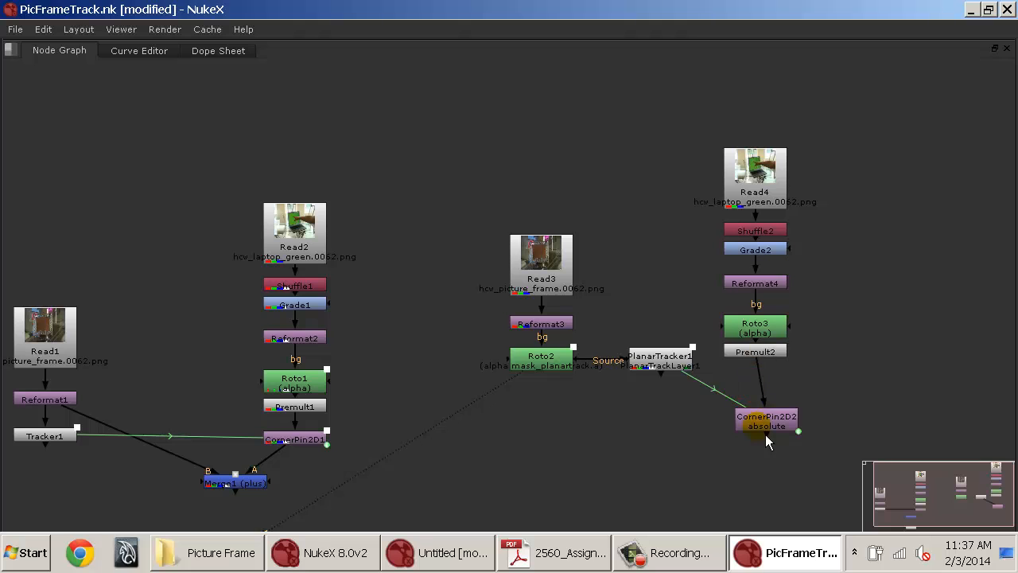
Place PlanarTracker1 under Roto2 and merge CornerPin2D2 over it with a new Merge node set to over.
{"action": "left_click_drag", "start_coordinate": [766, 427], "coordinate": [762, 395]}
{"action": "left_click_drag", "start_coordinate": [498, 367], "coordinate": [591, 324]}
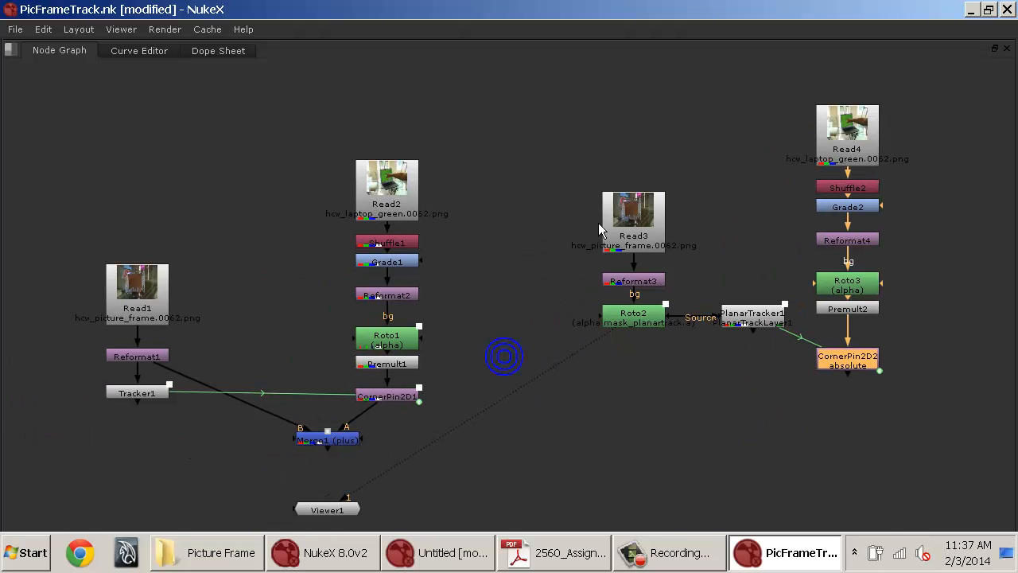
{"action": "left_click_drag", "start_coordinate": [584, 178], "coordinate": [649, 293]}
{"action": "left_click", "coordinate": [649, 331]}
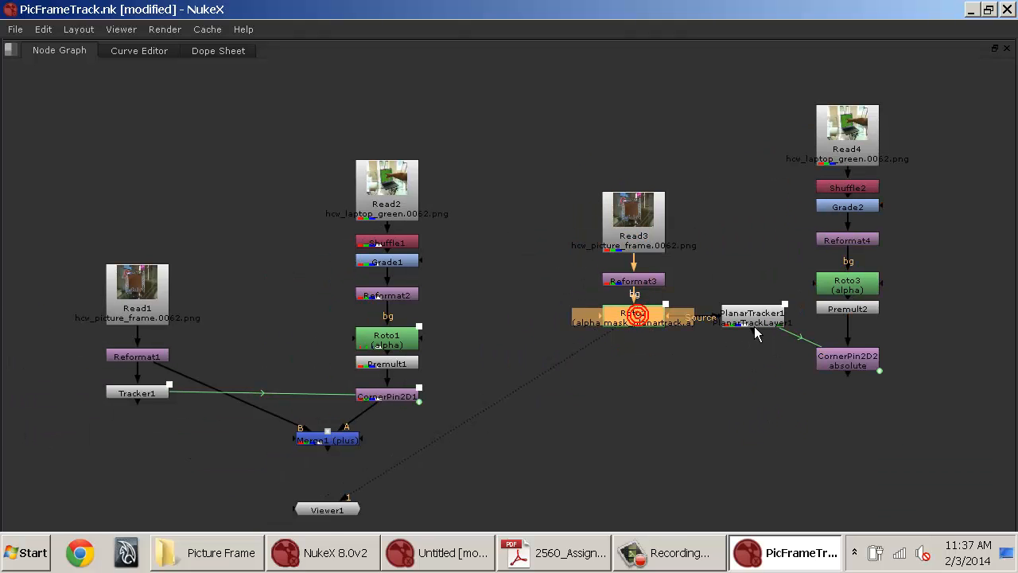
{"action": "left_click_drag", "start_coordinate": [752, 327], "coordinate": [632, 370]}
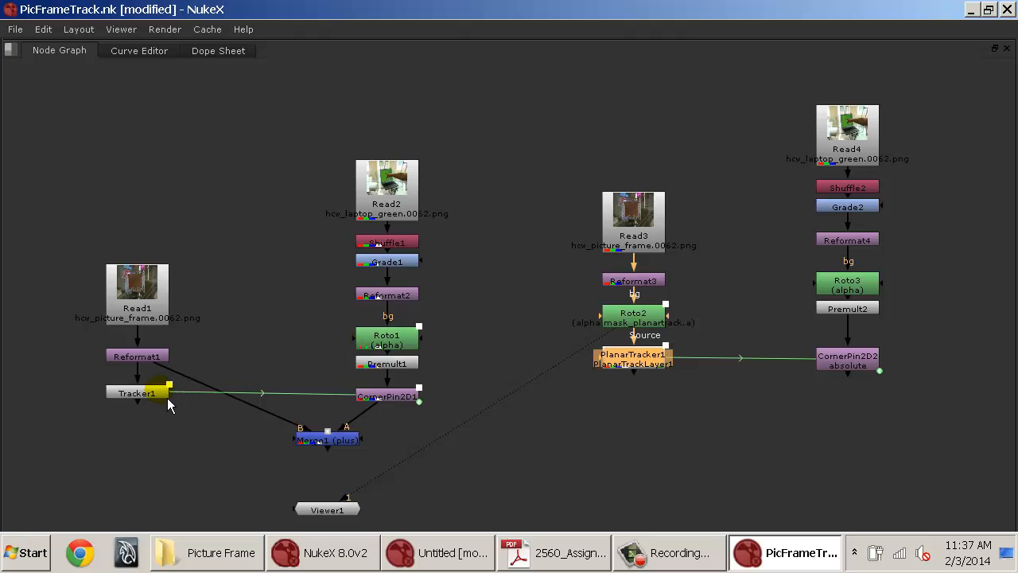
{"action": "mouse_move", "coordinate": [740, 397]}
{"action": "left_mouse_down"}
{"action": "mouse_move", "coordinate": [606, 394]}
{"action": "mouse_move", "coordinate": [696, 360]}
{"action": "mouse_move", "coordinate": [738, 369]}
{"action": "left_mouse_up"}
{"action": "left_click", "coordinate": [617, 396]}
{"action": "key", "text": "m"}
{"action": "left_click_drag", "start_coordinate": [623, 368], "coordinate": [531, 318]}
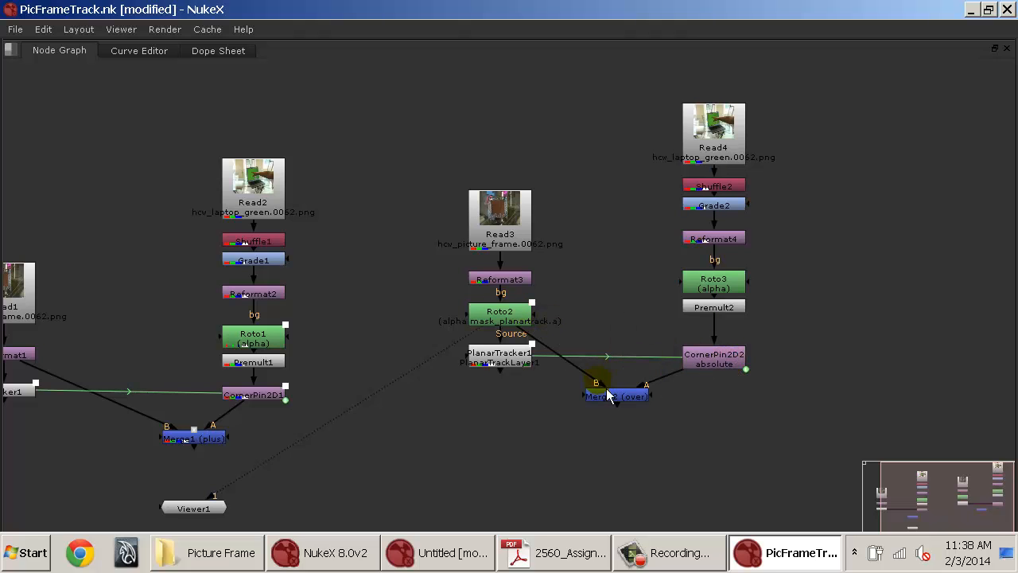
View Merge2's output in the viewer and clear the open properties panels.
{"action": "left_click", "coordinate": [614, 400]}
{"action": "key", "text": "1"}
{"action": "key", "text": "space"}
{"action": "left_click_drag", "start_coordinate": [552, 452], "coordinate": [485, 495]}
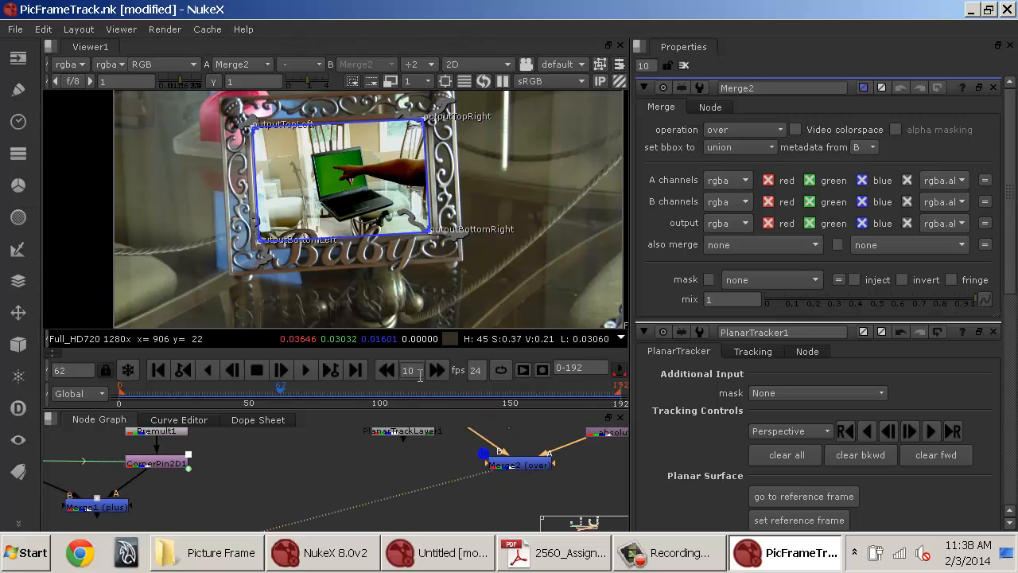
{"action": "left_click", "coordinate": [685, 66]}
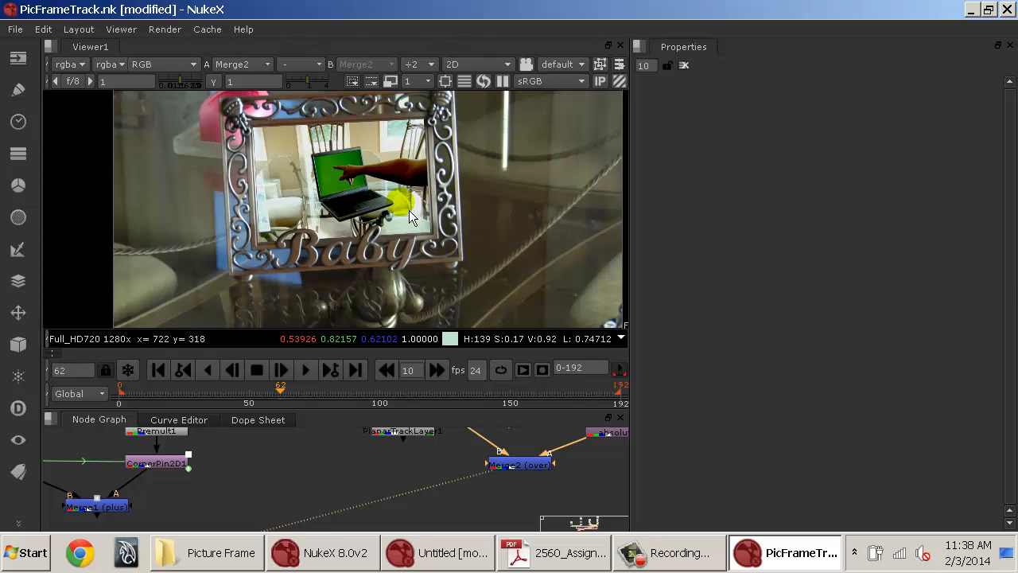
{"action": "left_click_drag", "start_coordinate": [440, 184], "coordinate": [463, 199]}
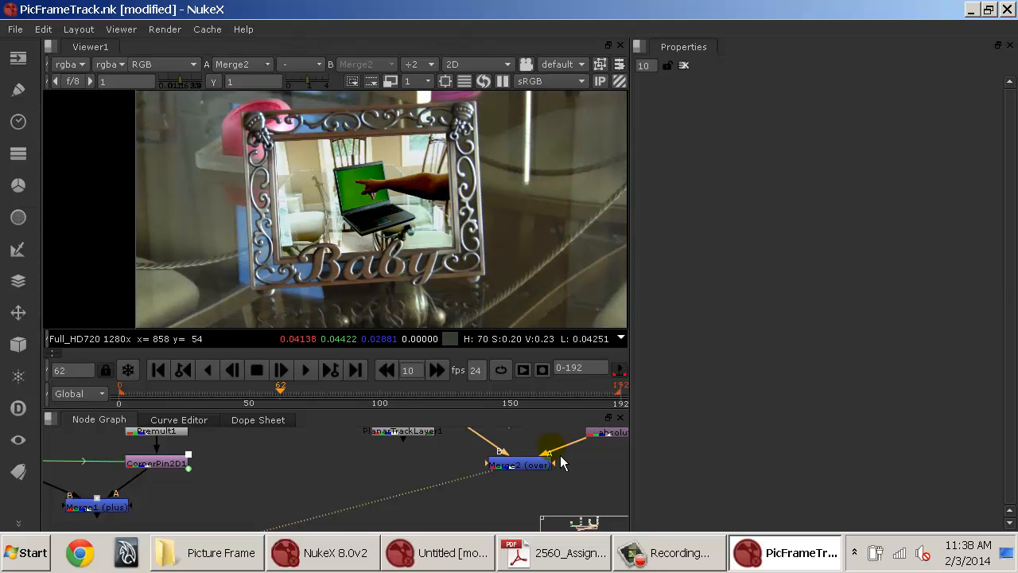
Open CornerPin2D2's From corners and play back the composite.
{"action": "left_click_drag", "start_coordinate": [560, 463], "coordinate": [469, 489]}
{"action": "double_click", "coordinate": [485, 479]}
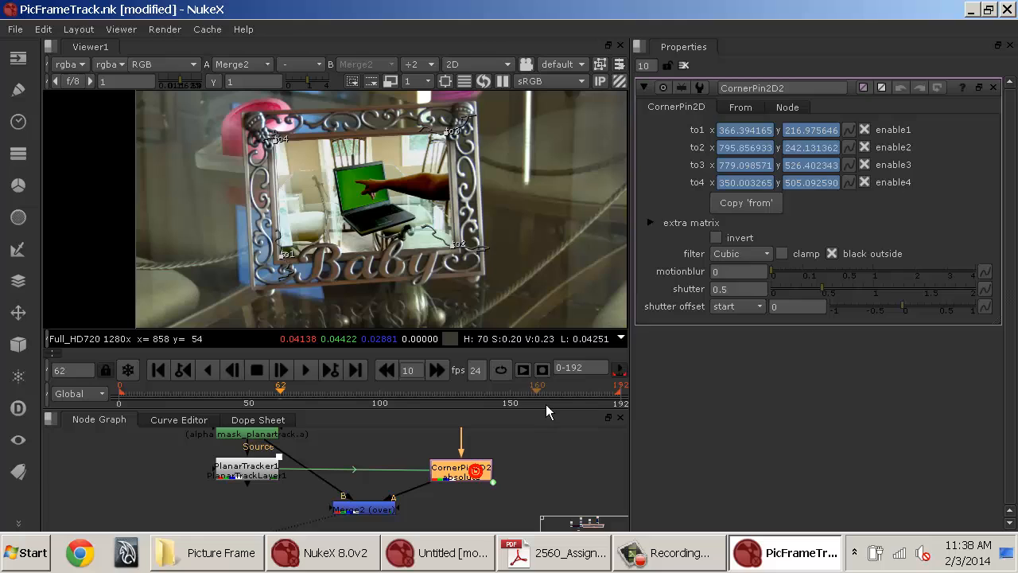
{"action": "left_click", "coordinate": [732, 108]}
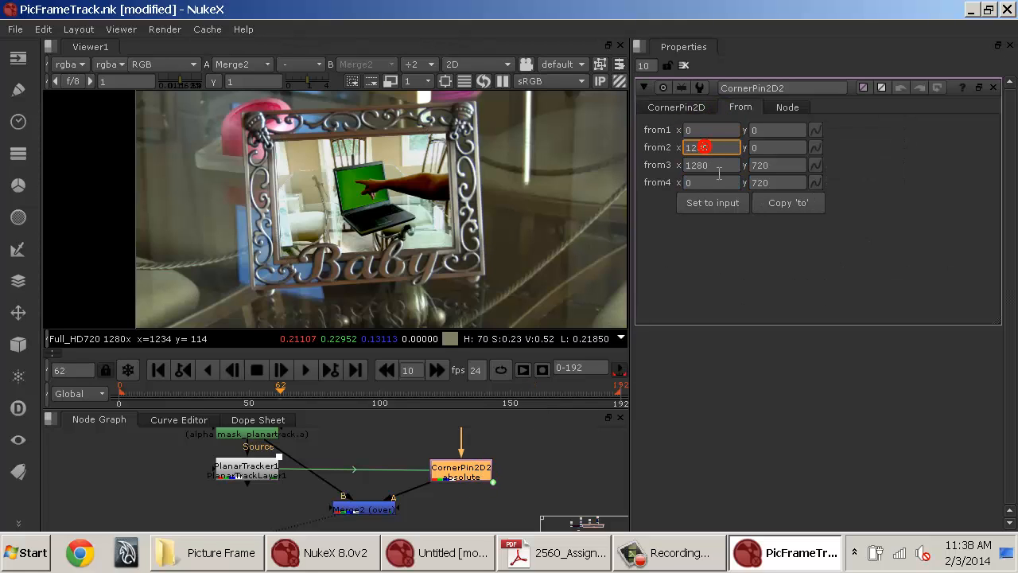
{"action": "left_click", "coordinate": [762, 183]}
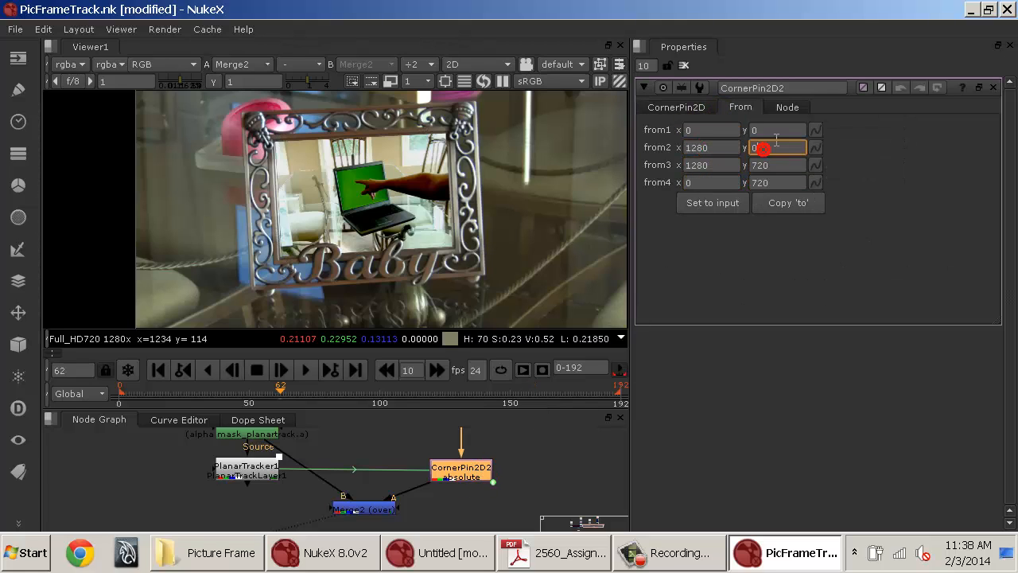
{"action": "left_click", "coordinate": [549, 461]}
{"action": "left_click", "coordinate": [247, 468]}
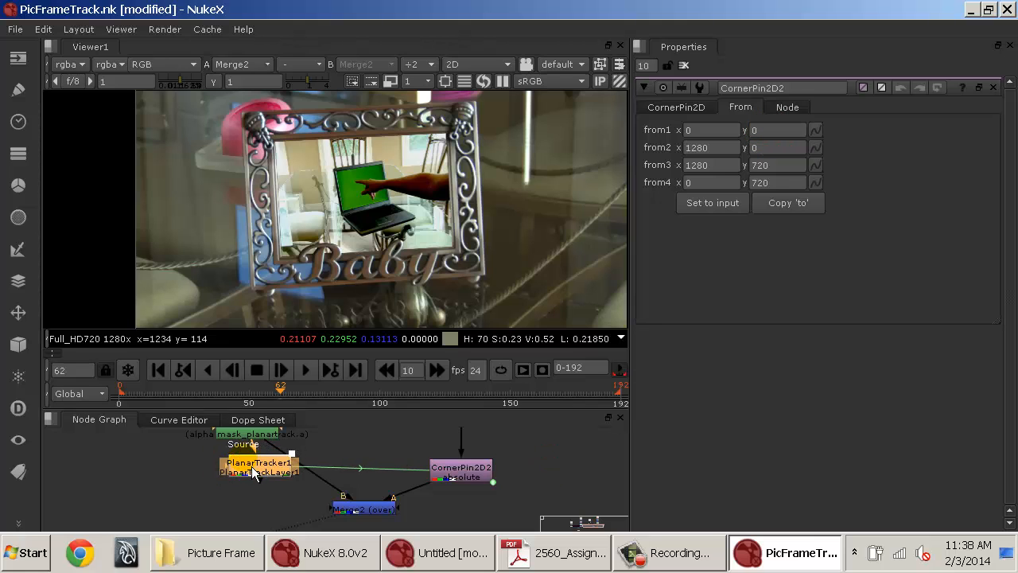
{"action": "left_click", "coordinate": [314, 372]}
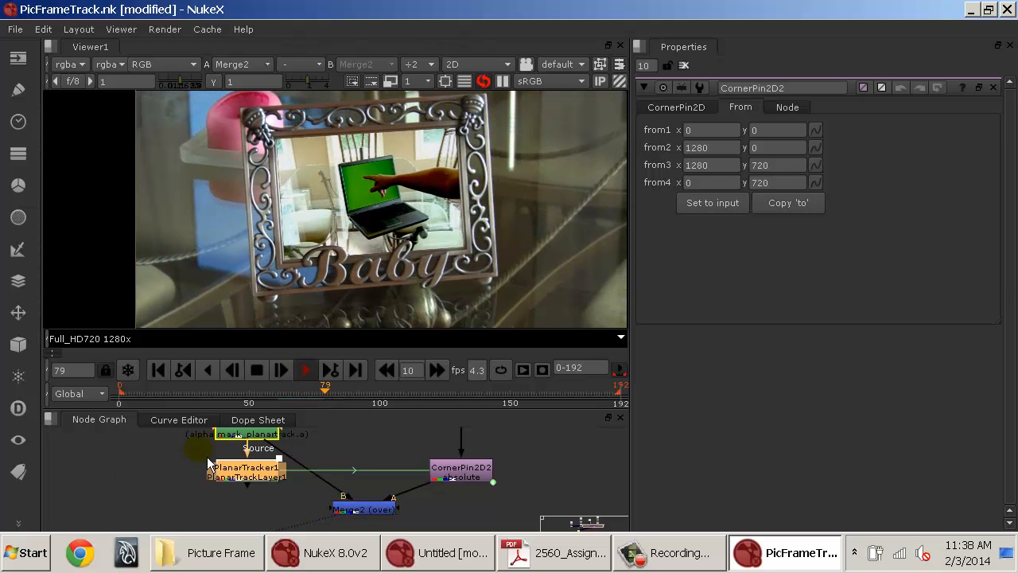
{"action": "key", "text": "space"}
{"action": "key", "text": "f"}
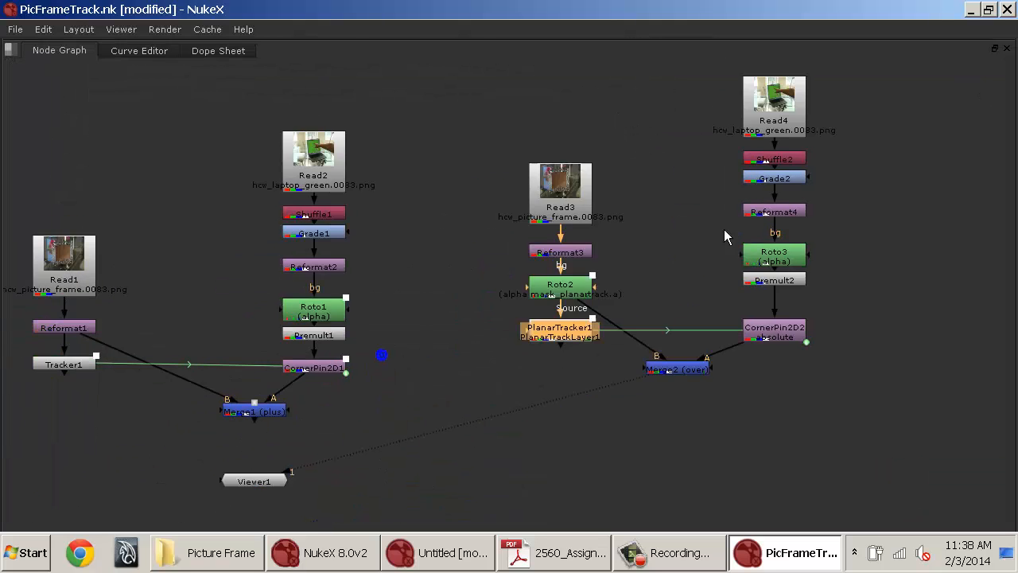
Rearrange the node graph, moving Merge2 lower and Merge1 further left.
{"action": "left_click_drag", "start_coordinate": [111, 373], "coordinate": [127, 378]}
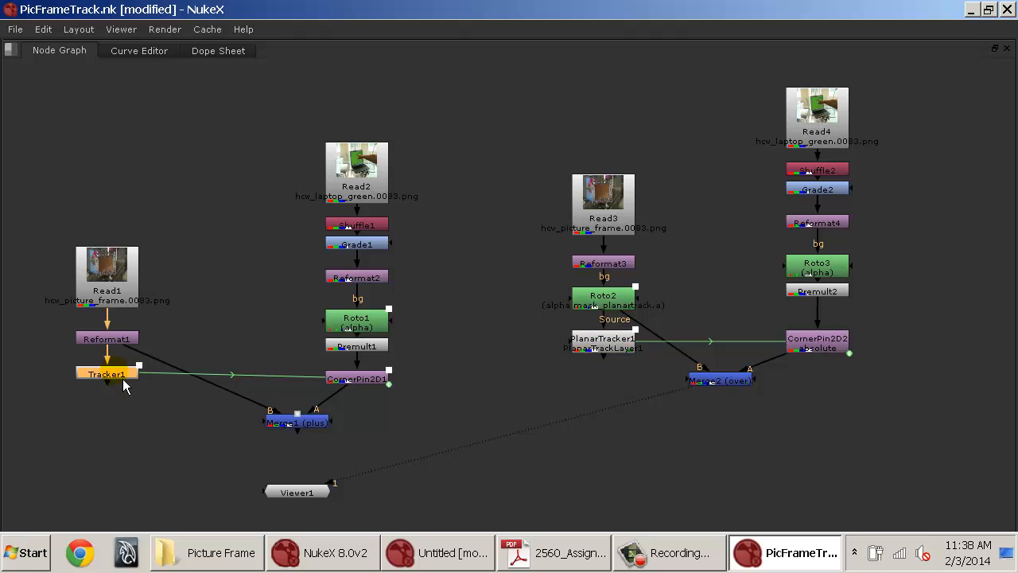
{"action": "left_click_drag", "start_coordinate": [603, 345], "coordinate": [605, 345]}
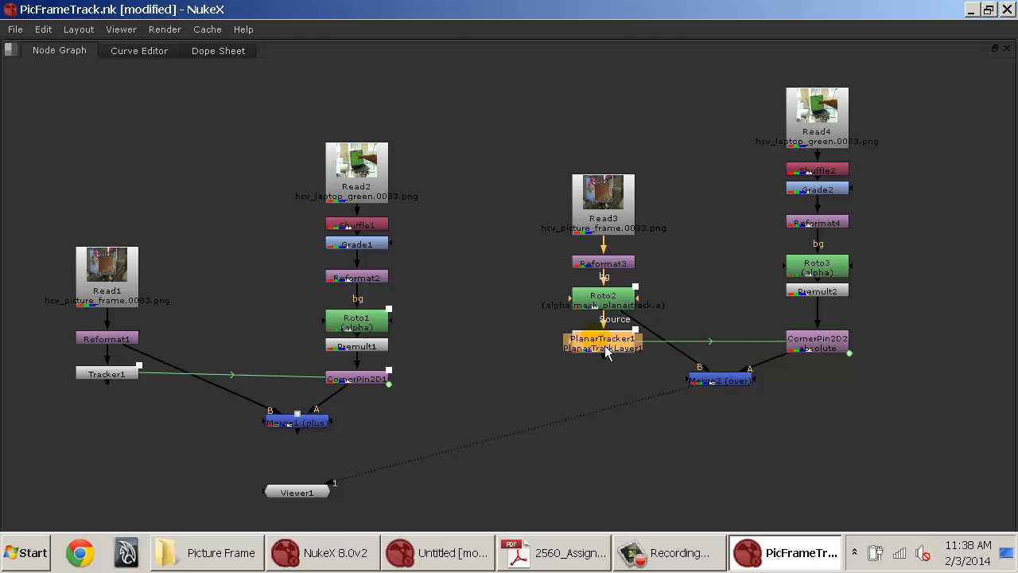
{"action": "left_click", "coordinate": [426, 326]}
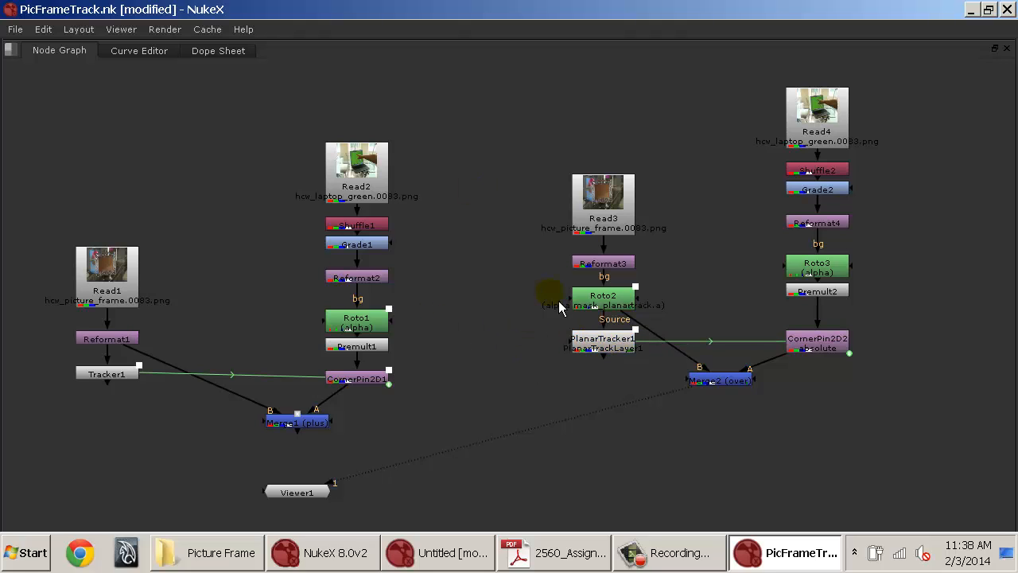
{"action": "left_click_drag", "start_coordinate": [721, 381], "coordinate": [733, 441]}
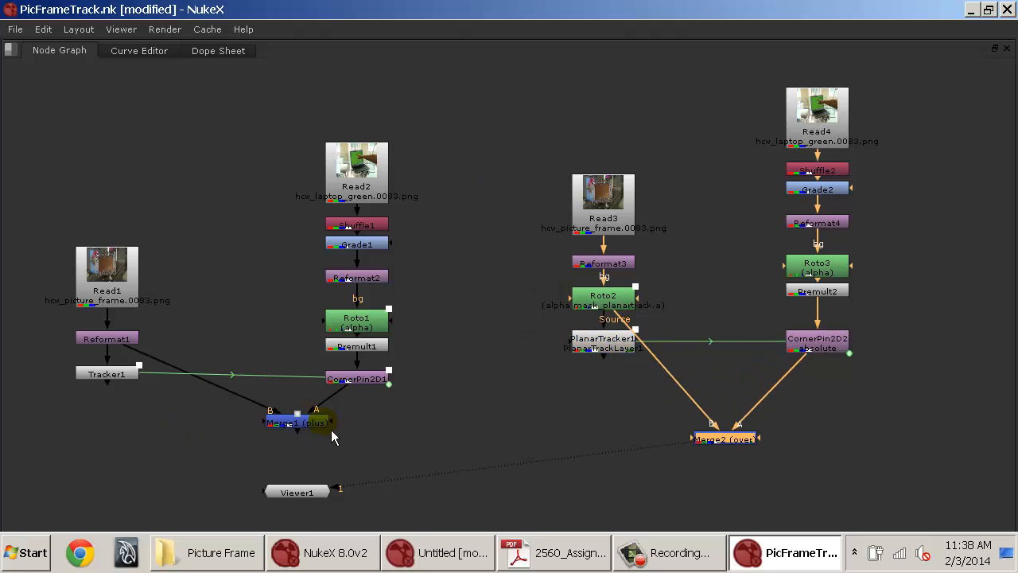
{"action": "left_click_drag", "start_coordinate": [318, 422], "coordinate": [251, 428]}
{"action": "left_click", "coordinate": [474, 420]}
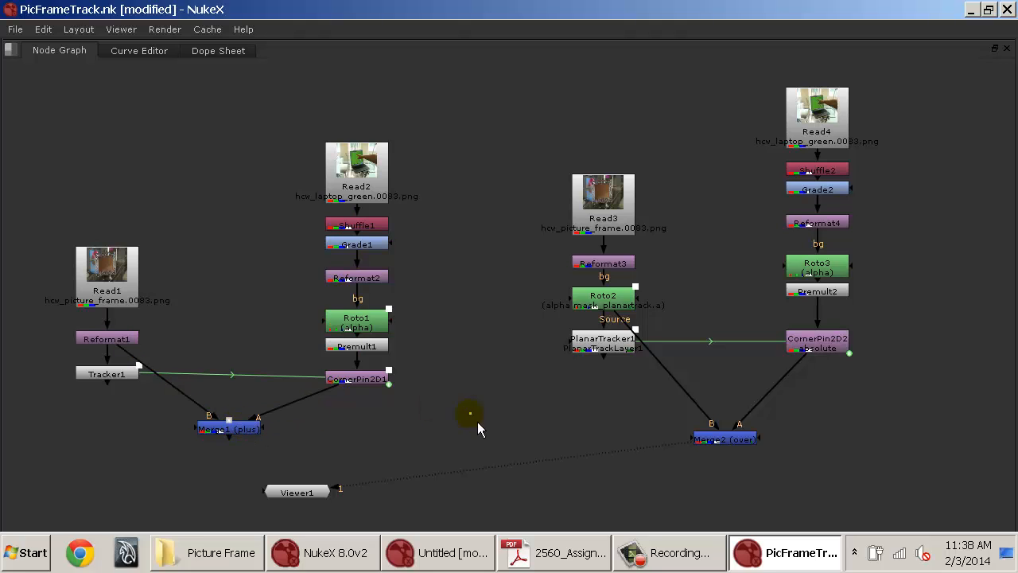
{"action": "left_click_drag", "start_coordinate": [511, 318], "coordinate": [442, 353]}
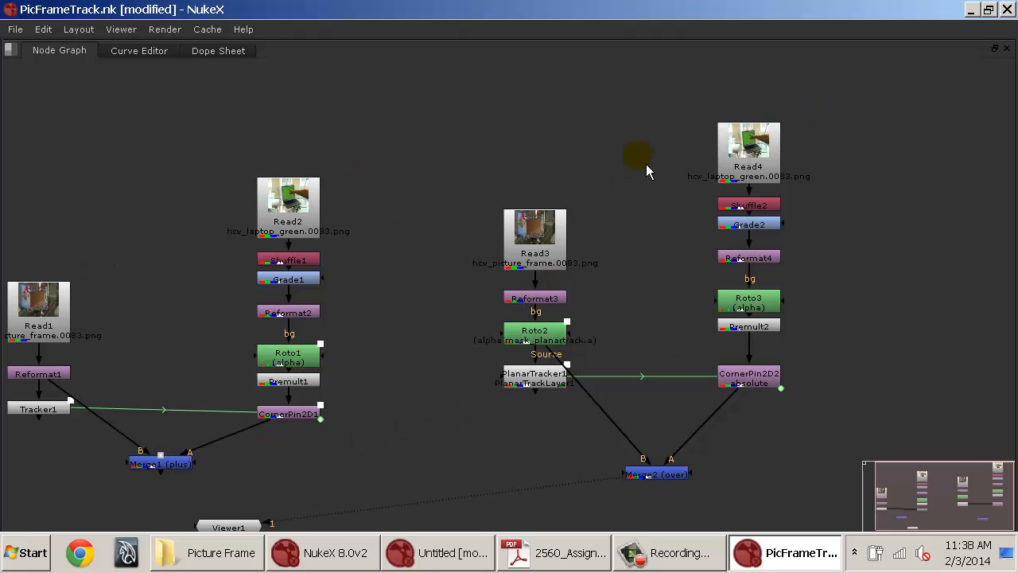
Delete the Read4 laptop node.
{"action": "mouse_move", "coordinate": [738, 173]}
{"action": "left_mouse_down"}
{"action": "mouse_move", "coordinate": [740, 164]}
{"action": "mouse_move", "coordinate": [749, 171]}
{"action": "left_mouse_up"}
{"action": "left_click_drag", "start_coordinate": [680, 111], "coordinate": [819, 198]}
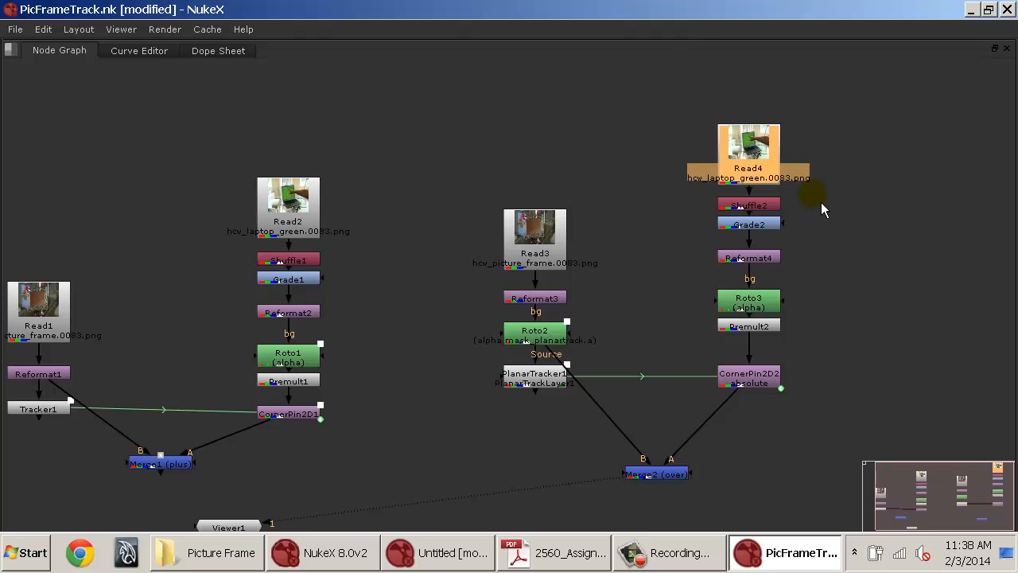
{"action": "key", "text": "Delete"}
Create a Read node for Baby.jpg from the Tracking_PictureFrame folder and connect it into Shuffle2.
{"action": "left_click", "coordinate": [701, 143]}
{"action": "key", "text": "r"}
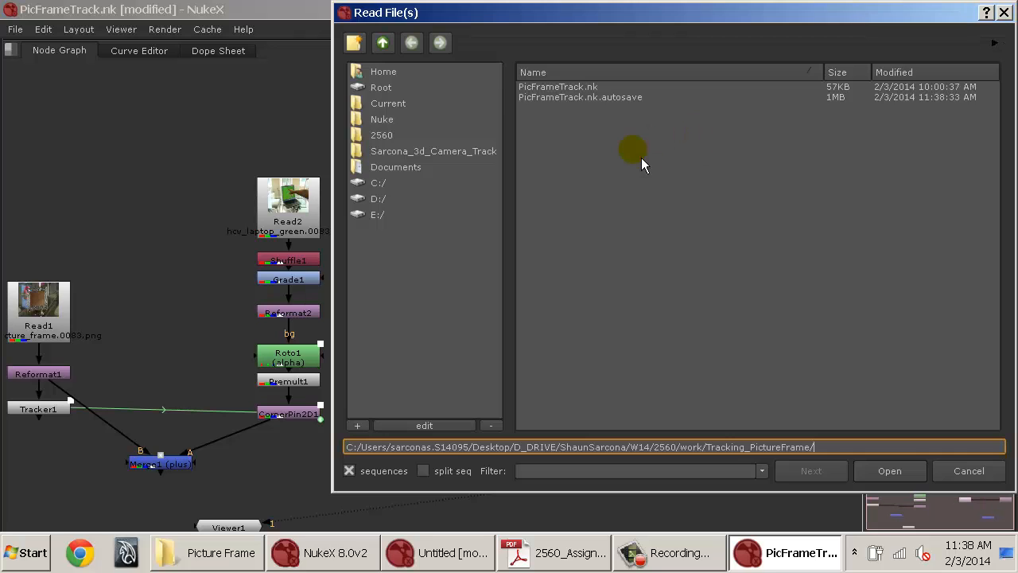
{"action": "key", "text": "super"}
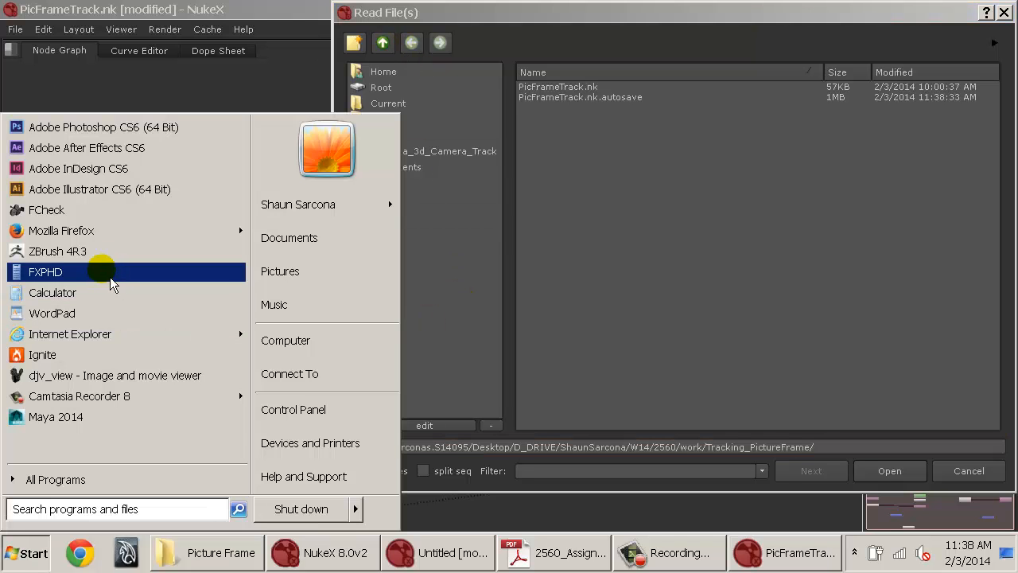
{"action": "left_click", "coordinate": [92, 230]}
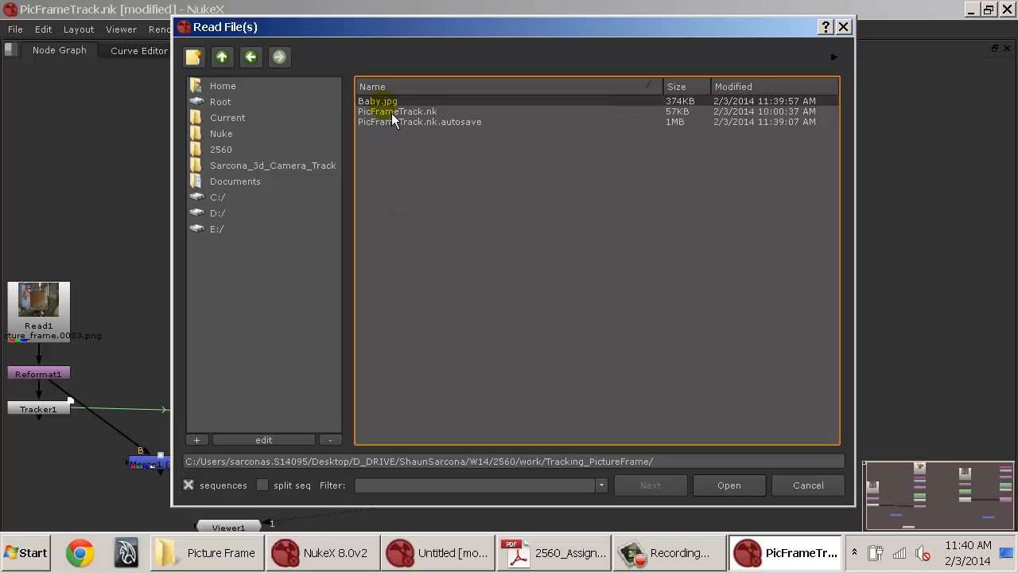
{"action": "left_click", "coordinate": [383, 101]}
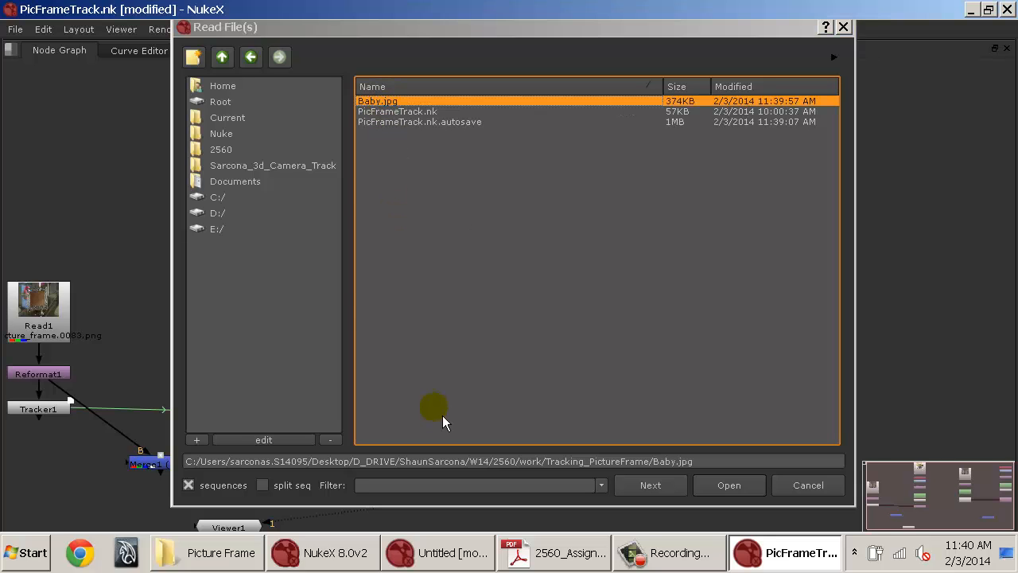
{"action": "key", "text": "Return"}
{"action": "left_click_drag", "start_coordinate": [595, 247], "coordinate": [615, 220]}
{"action": "key", "text": "space"}
{"action": "left_click_drag", "start_coordinate": [537, 459], "coordinate": [431, 477]}
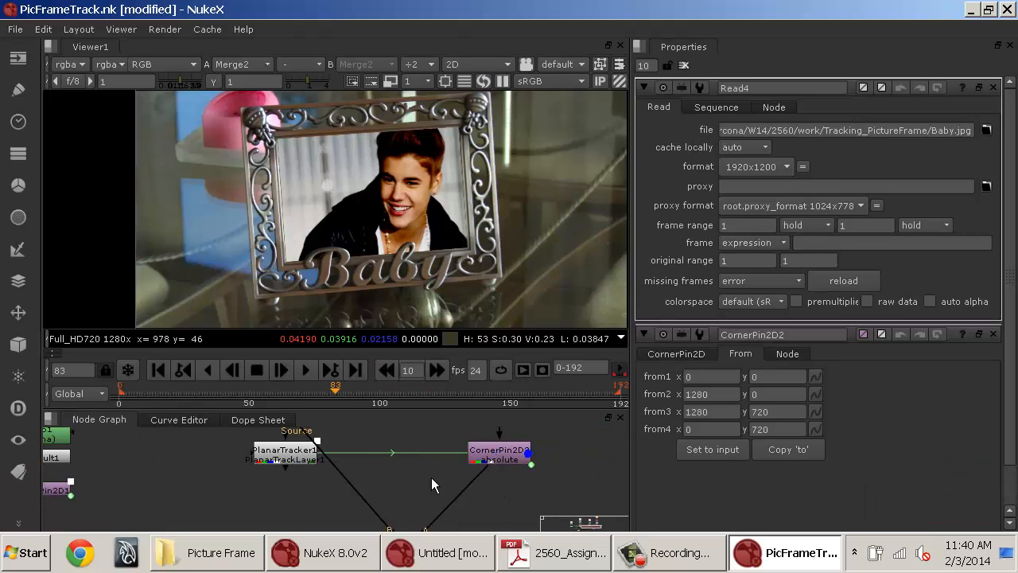
Zoom into the viewer to inspect the edges of the 'Baby' lettering over later frames.
{"action": "left_click_drag", "start_coordinate": [513, 443], "coordinate": [467, 509]}
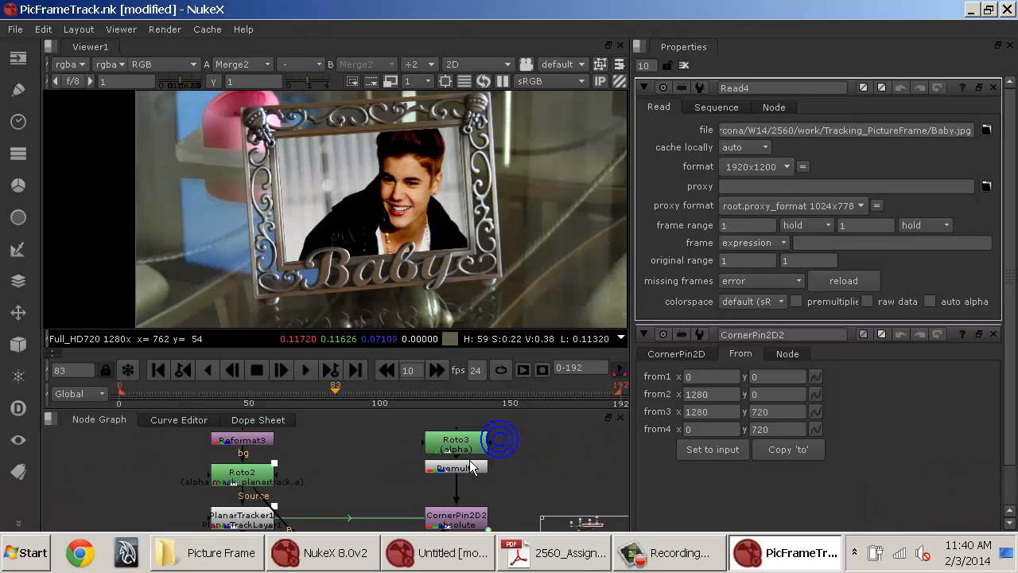
{"action": "left_click_drag", "start_coordinate": [466, 460], "coordinate": [465, 488]}
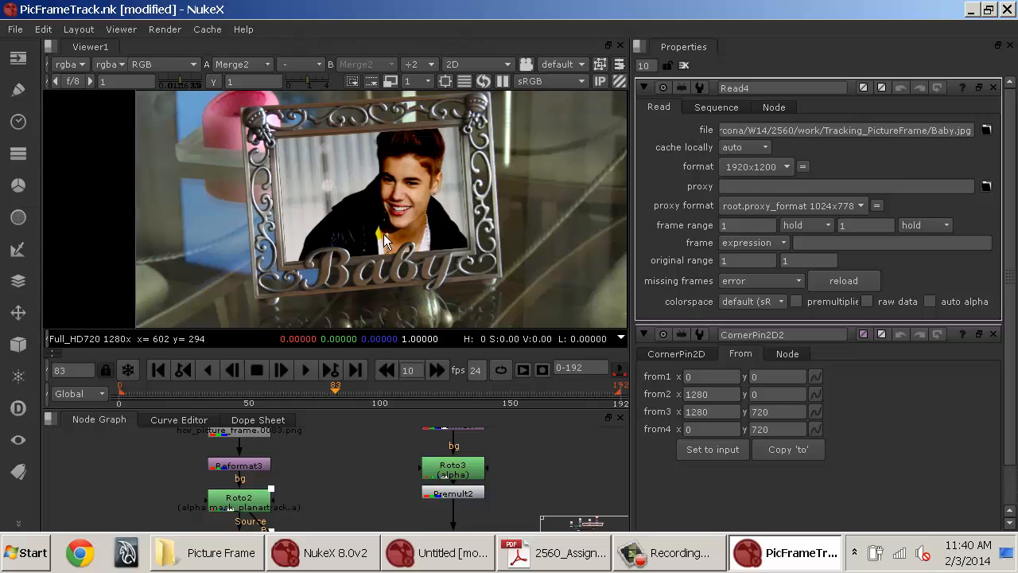
{"action": "scroll", "coordinate": [346, 253], "scroll_direction": "up", "scroll_amount": 5}
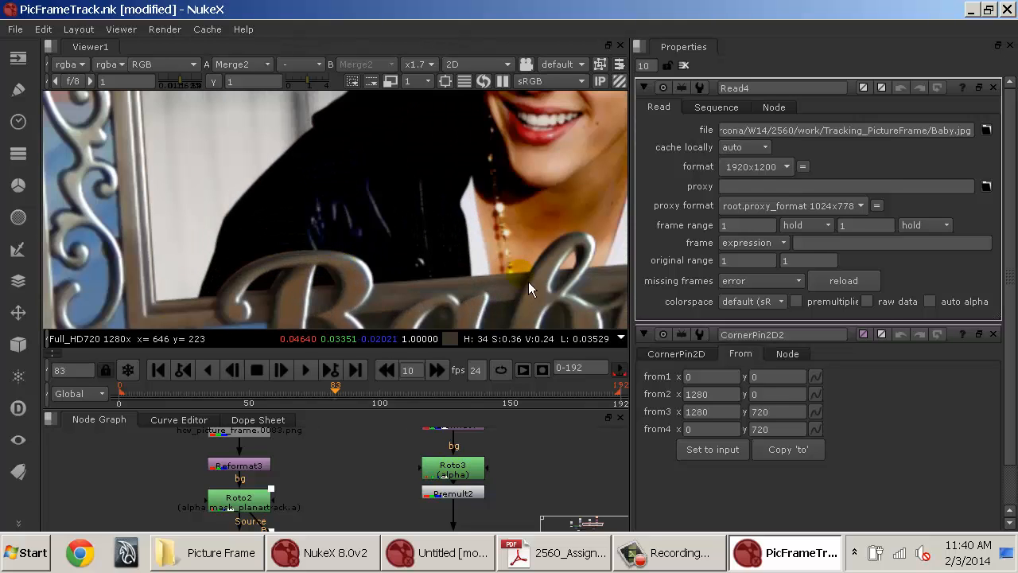
{"action": "left_click_drag", "start_coordinate": [356, 393], "coordinate": [484, 404]}
{"action": "left_click_drag", "start_coordinate": [372, 285], "coordinate": [458, 154]}
{"action": "scroll", "coordinate": [456, 156], "scroll_direction": "up", "scroll_amount": 3}
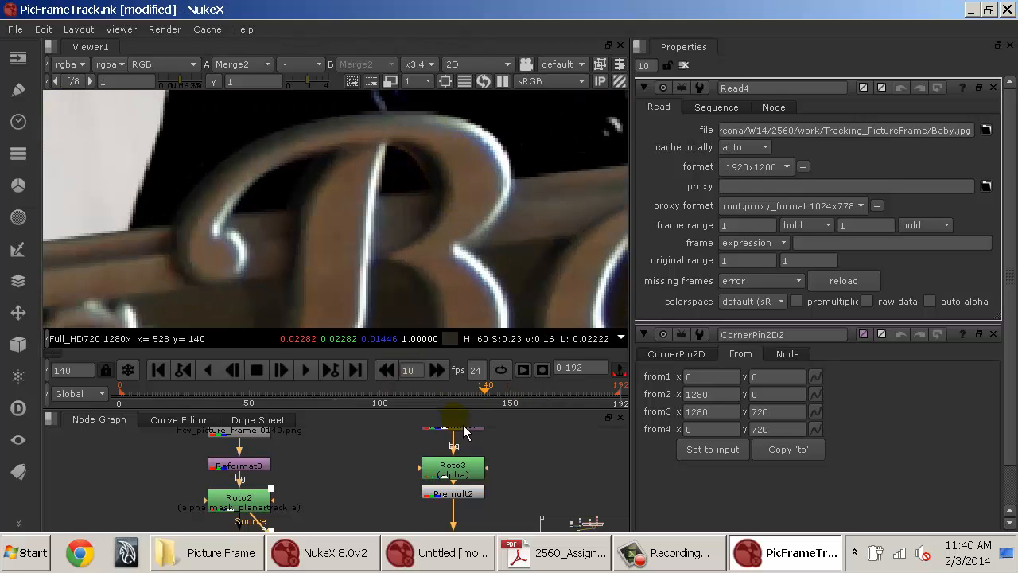
{"action": "left_click_drag", "start_coordinate": [493, 466], "coordinate": [404, 448]}
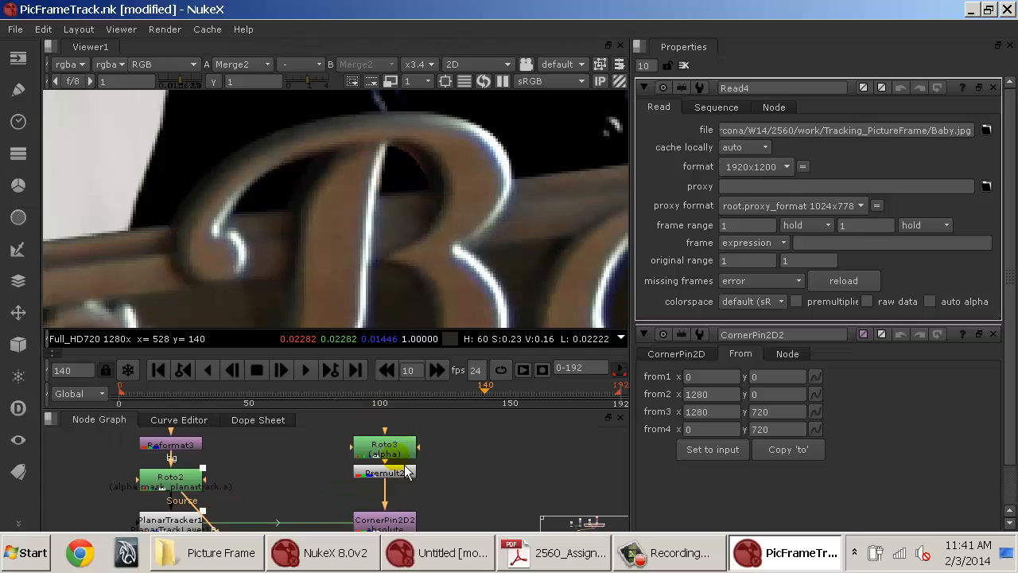
Open Roto3 and adjust Bezier3's points inside the counter of the 'B' lettering at frame 157.
{"action": "left_click", "coordinate": [393, 453]}
{"action": "double_click", "coordinate": [394, 453]}
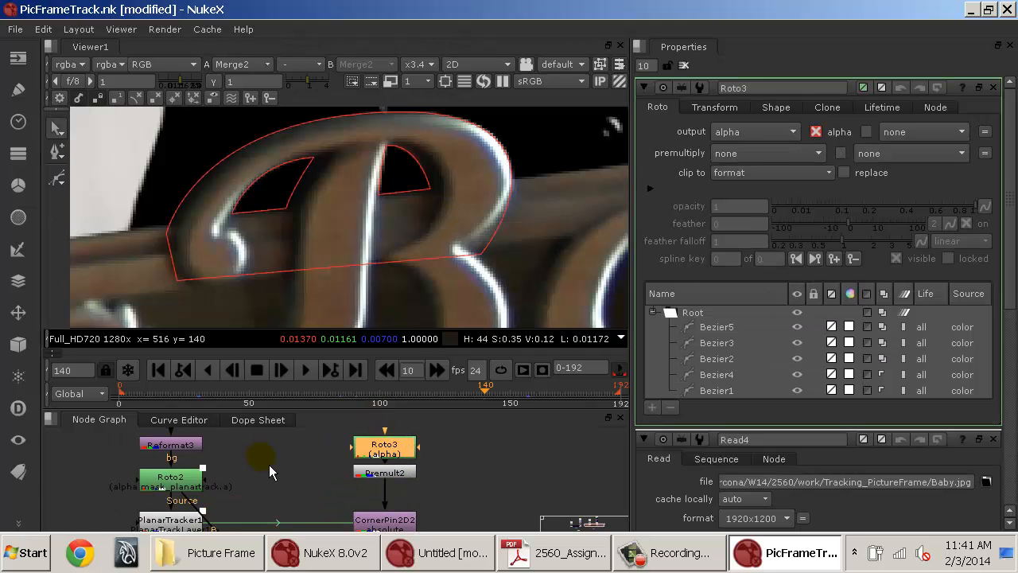
{"action": "left_click_drag", "start_coordinate": [132, 492], "coordinate": [204, 498]}
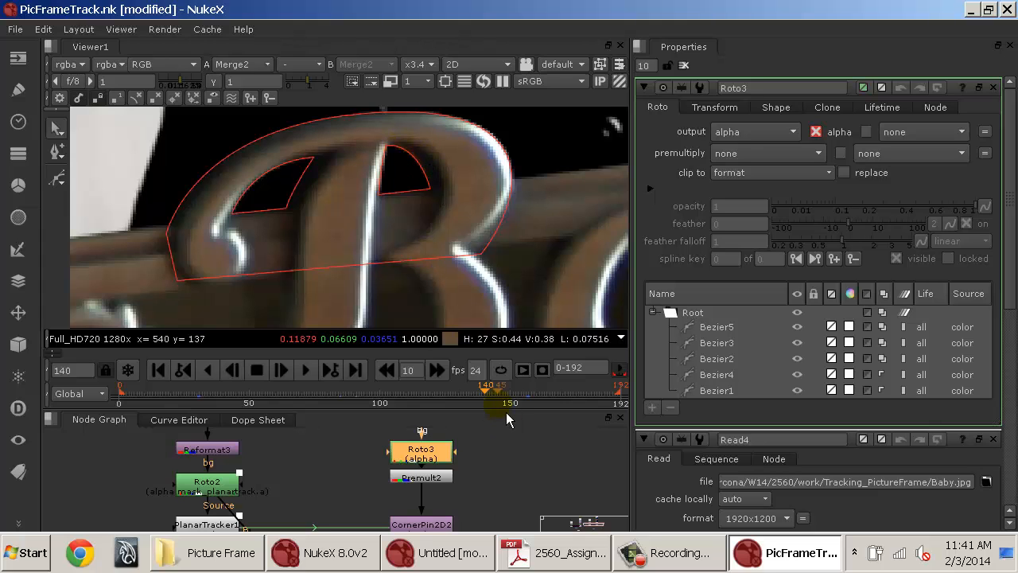
{"action": "left_click_drag", "start_coordinate": [499, 401], "coordinate": [536, 402]}
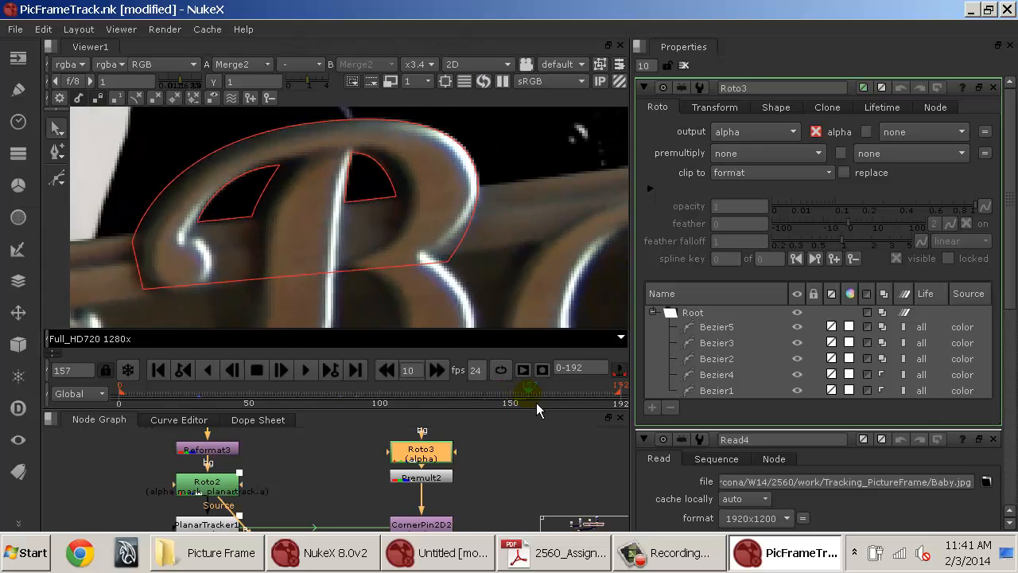
{"action": "left_click", "coordinate": [528, 475]}
{"action": "key", "text": "o"}
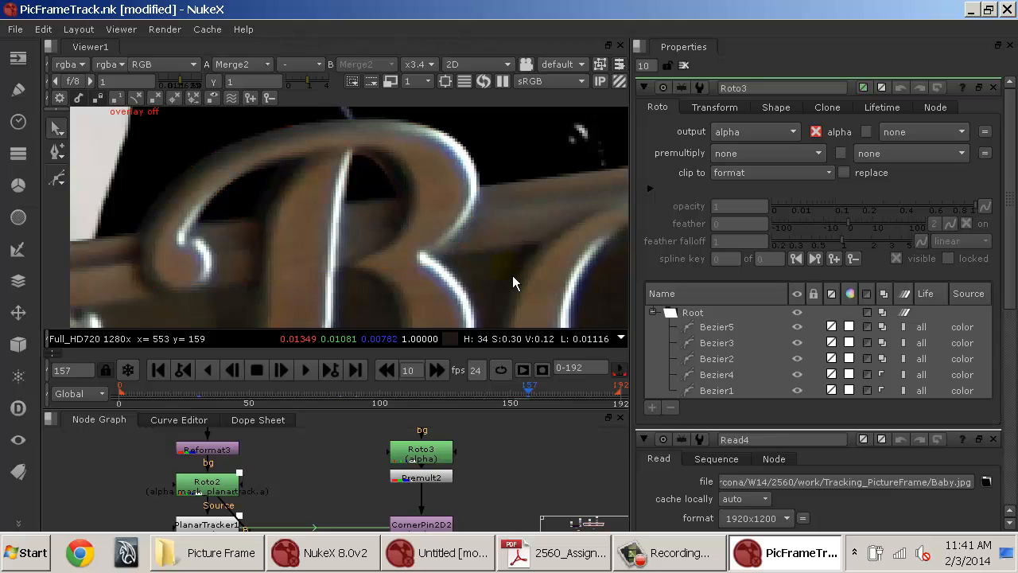
{"action": "key", "text": "o"}
{"action": "left_click", "coordinate": [365, 160]}
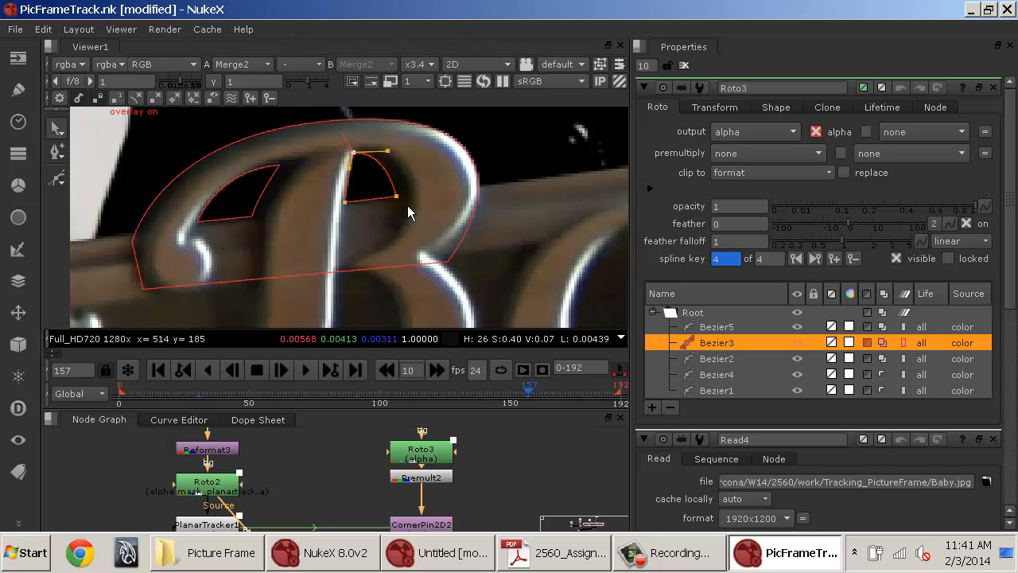
{"action": "left_click_drag", "start_coordinate": [396, 197], "coordinate": [399, 196]}
{"action": "key", "text": "o"}
{"action": "key", "text": "o"}
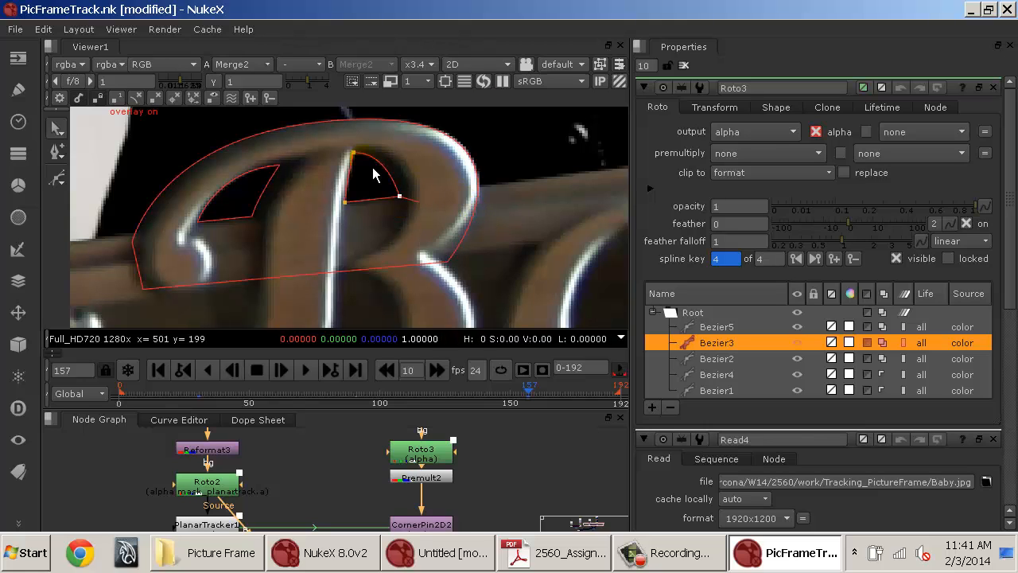
{"action": "left_click_drag", "start_coordinate": [354, 152], "coordinate": [357, 151]}
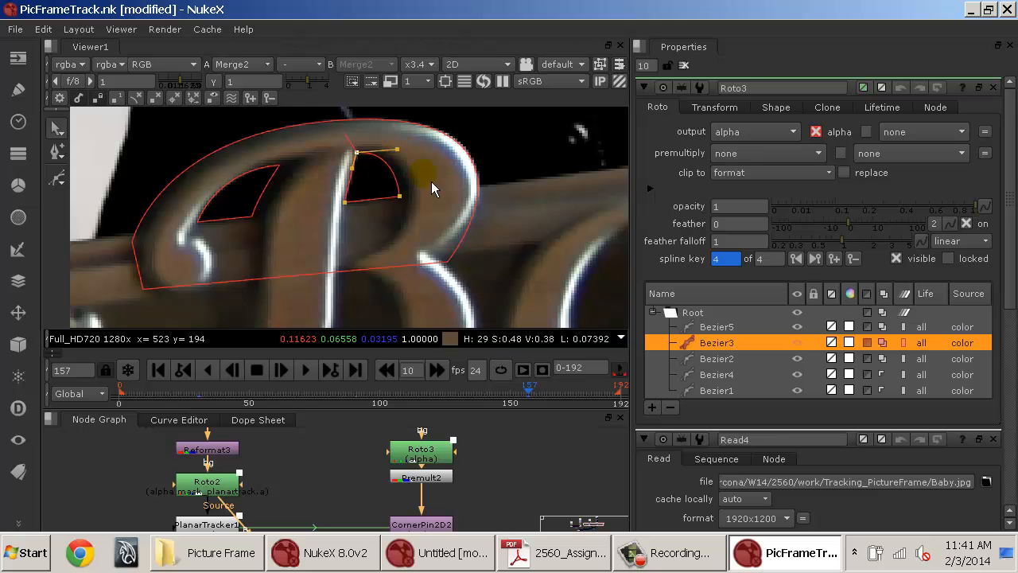
{"action": "key", "text": "o"}
Set Bezier3's feather to 5.
{"action": "left_click_drag", "start_coordinate": [504, 398], "coordinate": [403, 393]}
{"action": "left_click", "coordinate": [739, 224]}
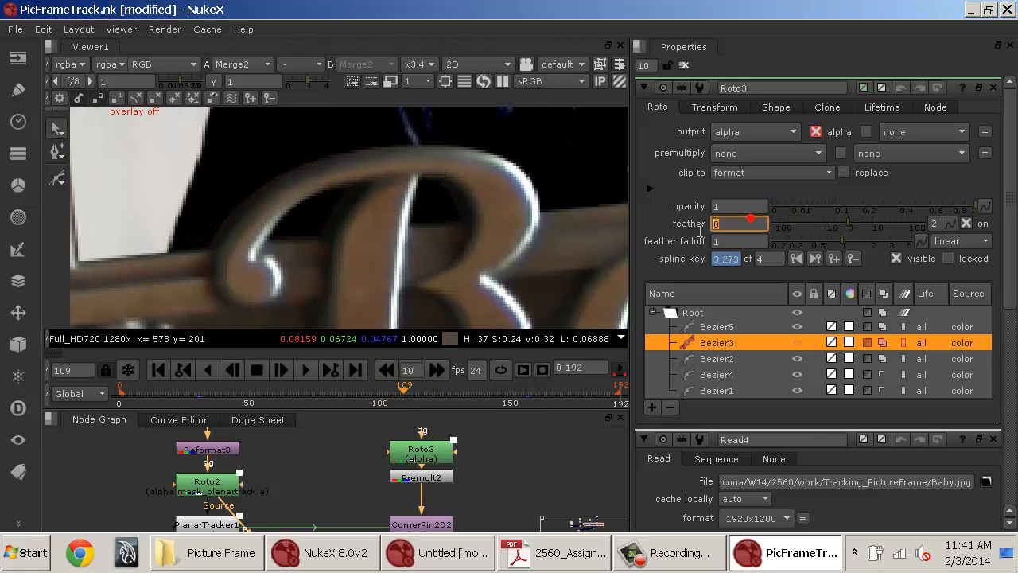
{"action": "type", "text": "1"}
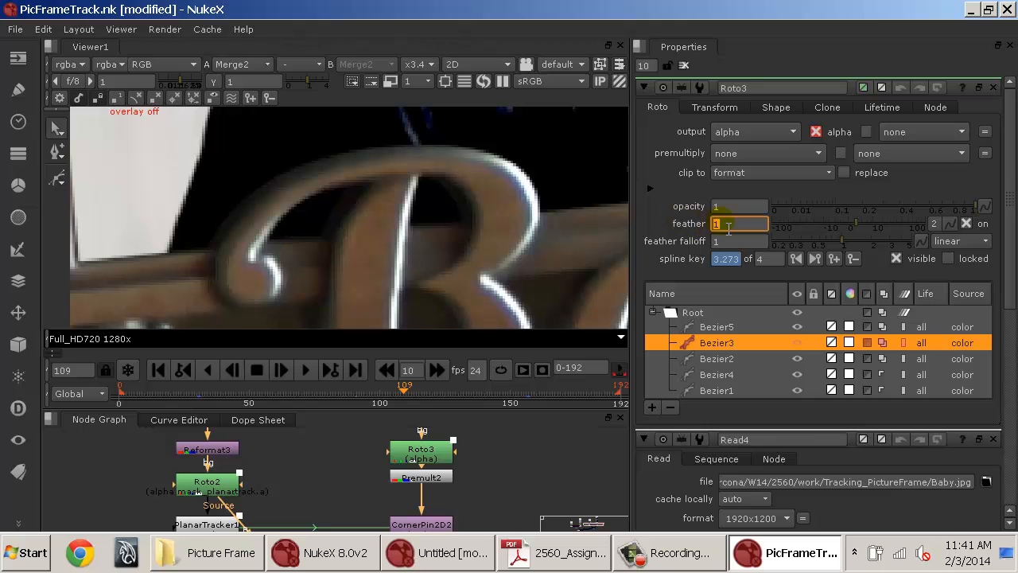
{"action": "type", "text": "5"}
{"action": "key", "text": "Return"}
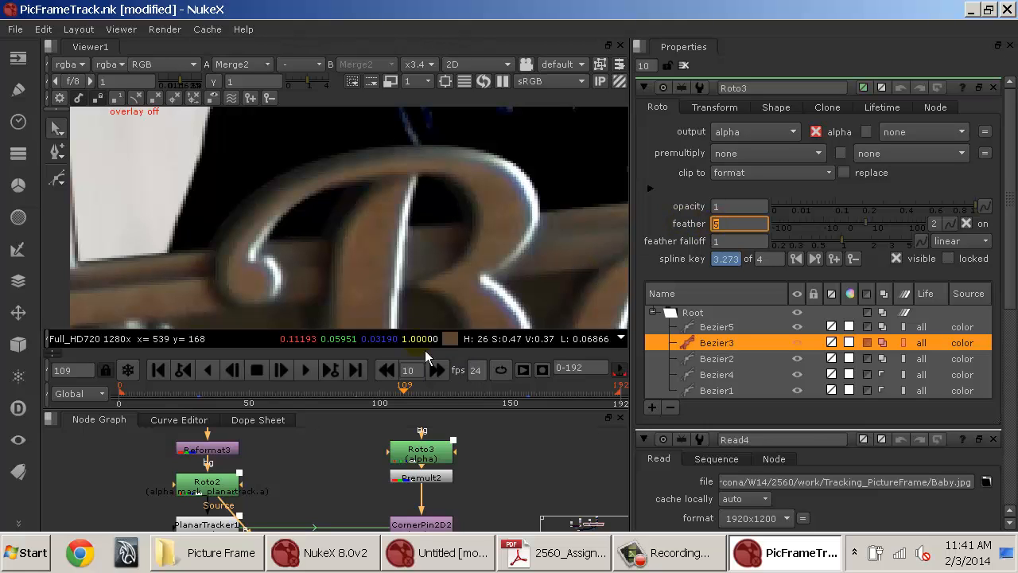
Scrub through the shot and zoom out to review the refined roto edges around the lettering.
{"action": "left_click_drag", "start_coordinate": [431, 399], "coordinate": [511, 397]}
{"action": "scroll", "coordinate": [536, 282], "scroll_direction": "down", "scroll_amount": 3}
{"action": "scroll", "coordinate": [536, 282], "scroll_direction": "down", "scroll_amount": 1}
{"action": "left_click_drag", "start_coordinate": [512, 274], "coordinate": [163, 277]}
{"action": "left_click_drag", "start_coordinate": [271, 398], "coordinate": [205, 389]}
{"action": "left_click_drag", "start_coordinate": [362, 169], "coordinate": [524, 276]}
{"action": "scroll", "coordinate": [517, 255], "scroll_direction": "down", "scroll_amount": 3}
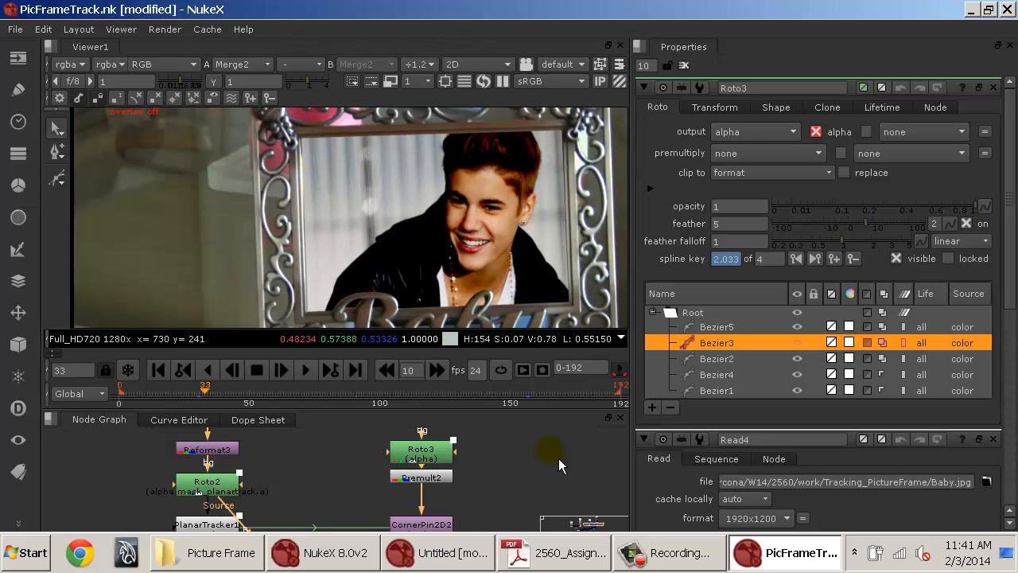
Create a Constant node beside the Baby.jpg Read node.
{"action": "left_click_drag", "start_coordinate": [505, 457], "coordinate": [500, 547]}
{"action": "left_click_drag", "start_coordinate": [475, 454], "coordinate": [448, 470]}
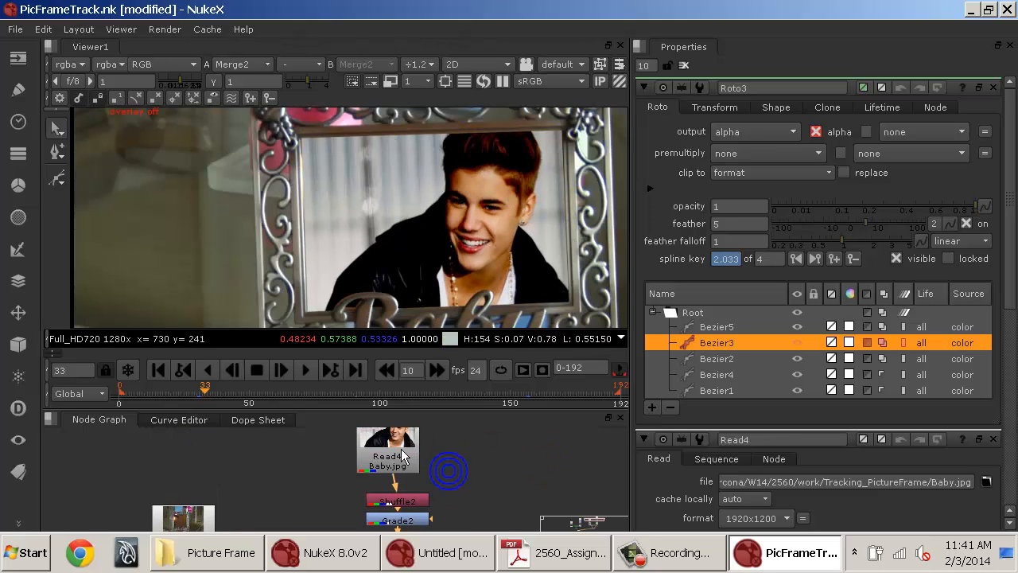
{"action": "left_click", "coordinate": [472, 470]}
{"action": "key", "text": "Tab"}
{"action": "type", "text": "roto"}
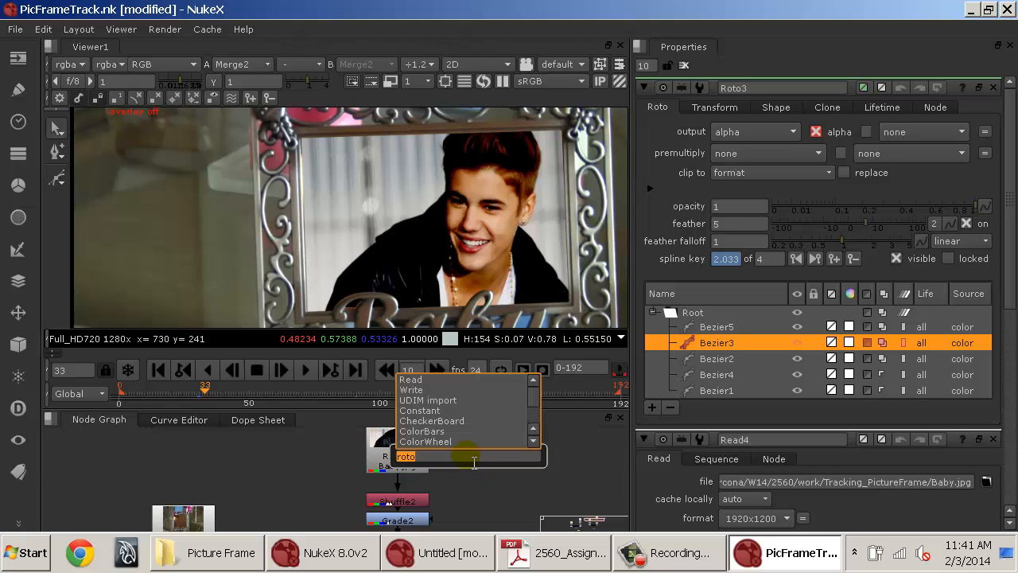
{"action": "type", "text": "constant"}
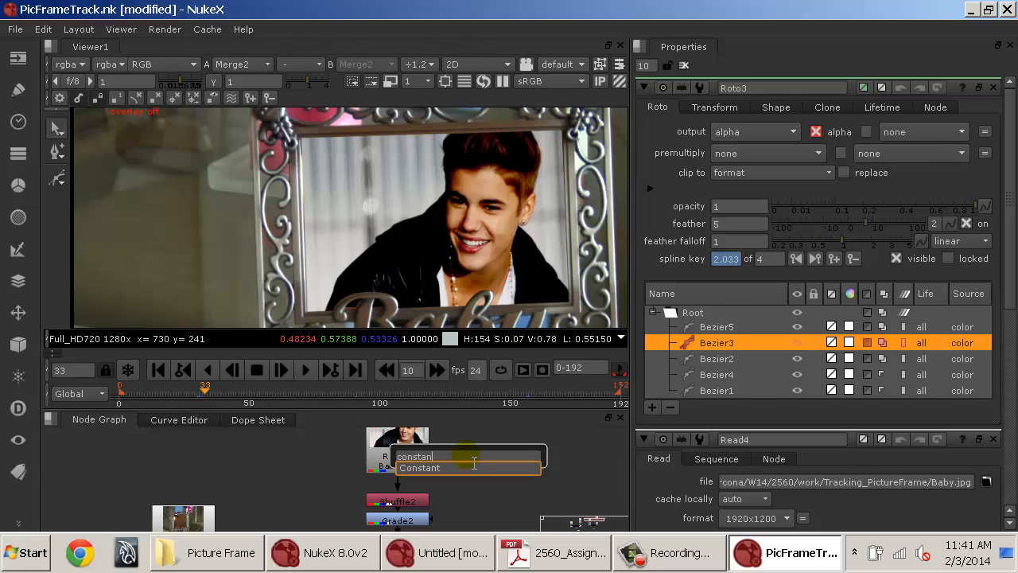
{"action": "key", "text": "Return"}
{"action": "left_click_drag", "start_coordinate": [473, 470], "coordinate": [497, 462]}
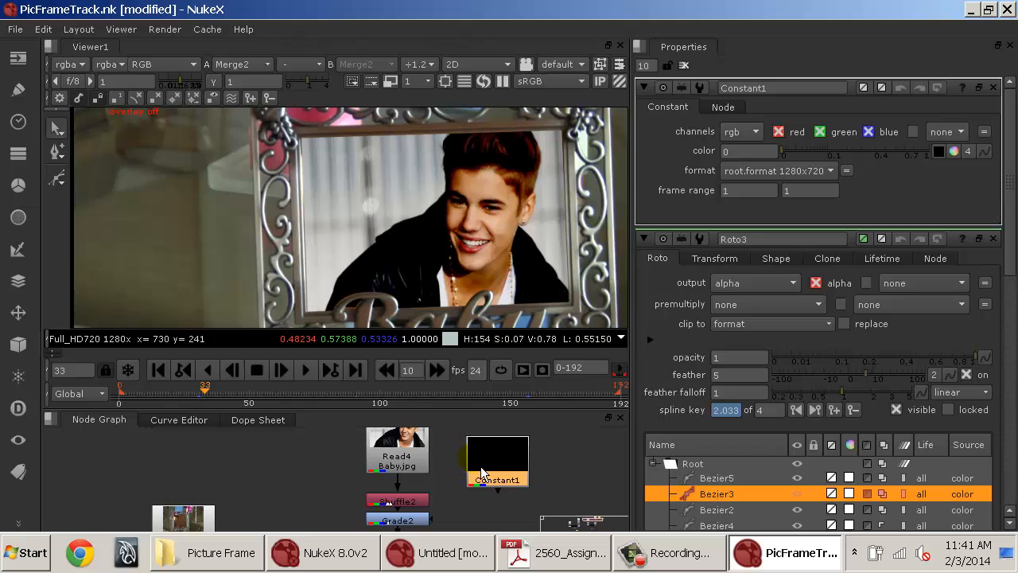
Add a Merge node with the Baby.jpg Read as B input and the Constant as A input.
{"action": "key", "text": "m"}
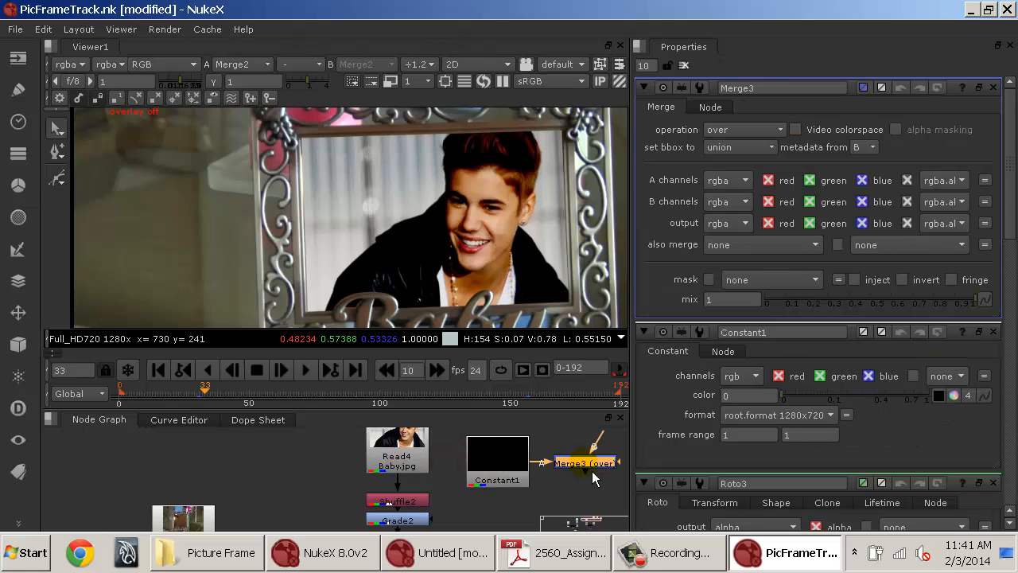
{"action": "left_click_drag", "start_coordinate": [592, 471], "coordinate": [397, 451]}
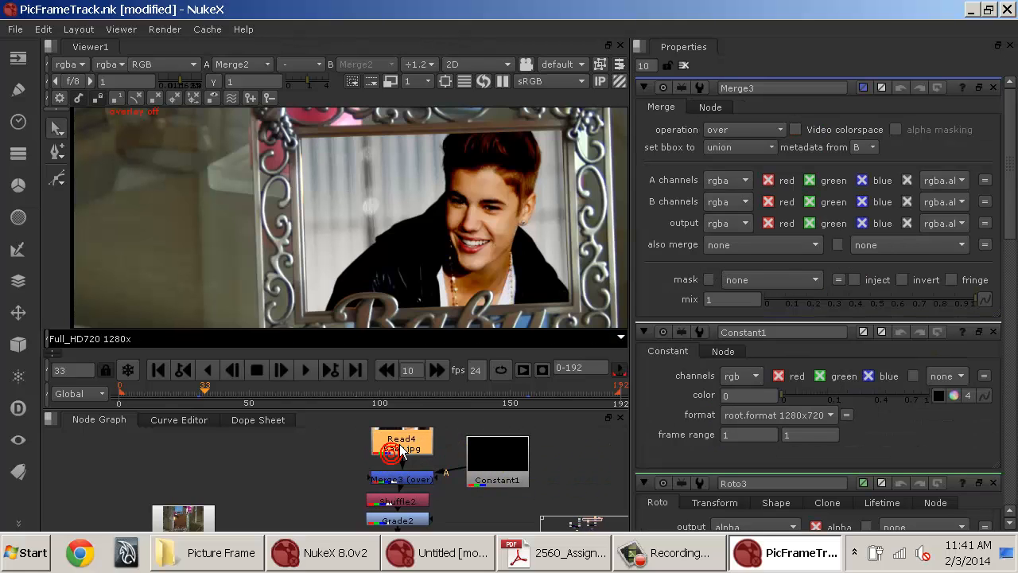
{"action": "left_click", "coordinate": [413, 480]}
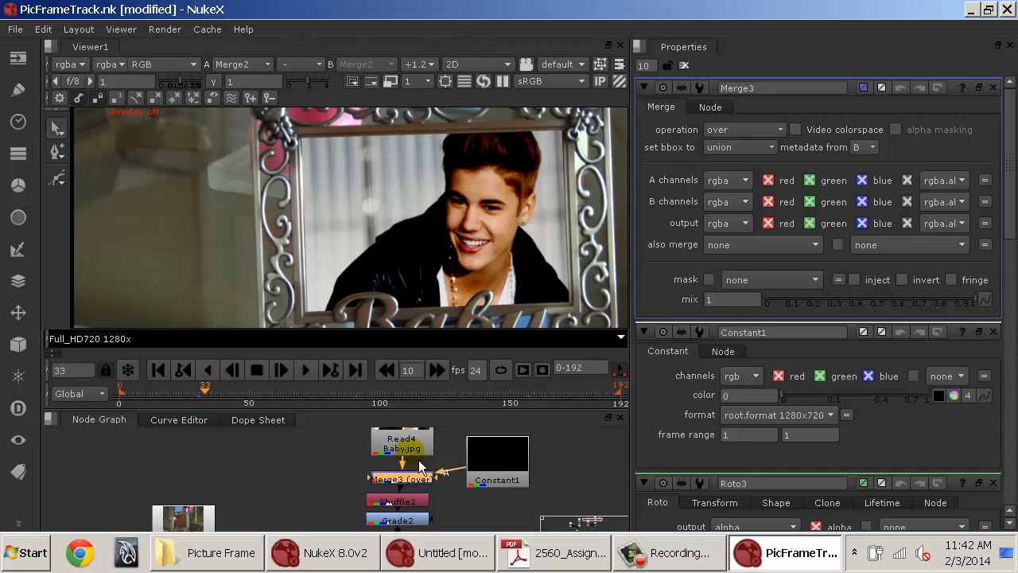
{"action": "left_click_drag", "start_coordinate": [521, 462], "coordinate": [531, 468]}
{"action": "left_click_drag", "start_coordinate": [428, 480], "coordinate": [424, 444]}
{"action": "left_click", "coordinate": [522, 479]}
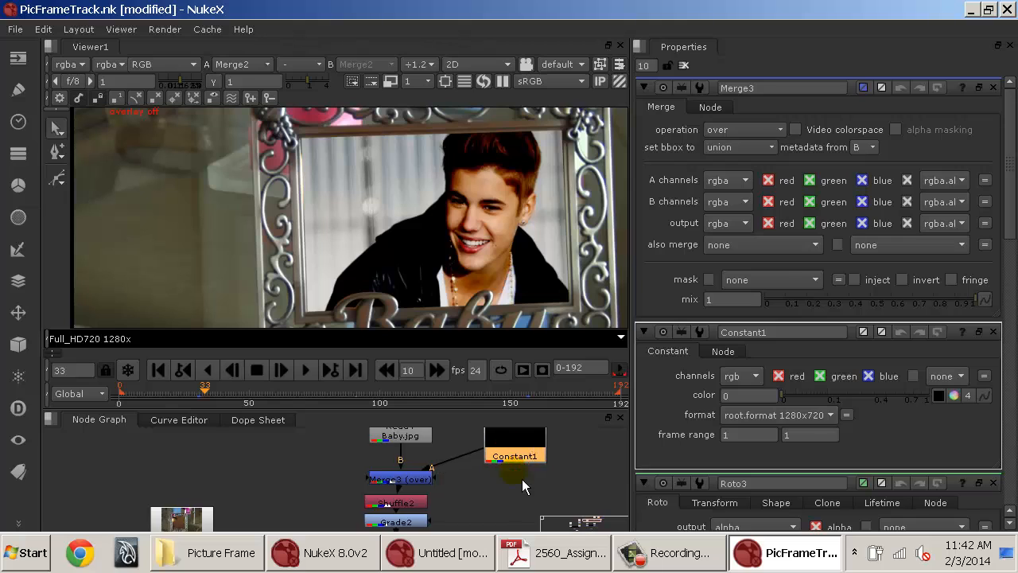
Insert a Roto node between the Constant and the Merge and view its output.
{"action": "key", "text": "o"}
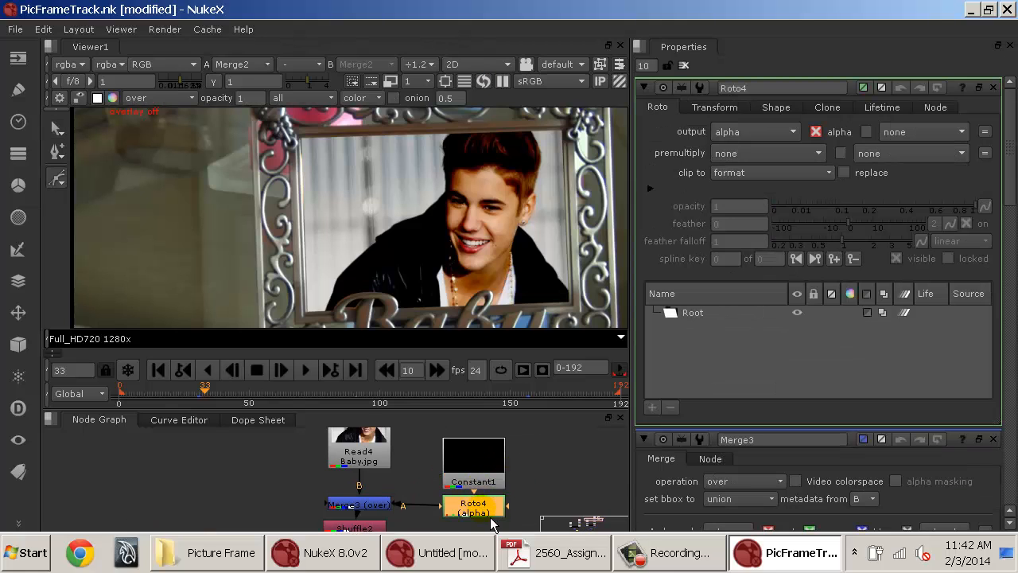
{"action": "left_click_drag", "start_coordinate": [490, 514], "coordinate": [490, 503]}
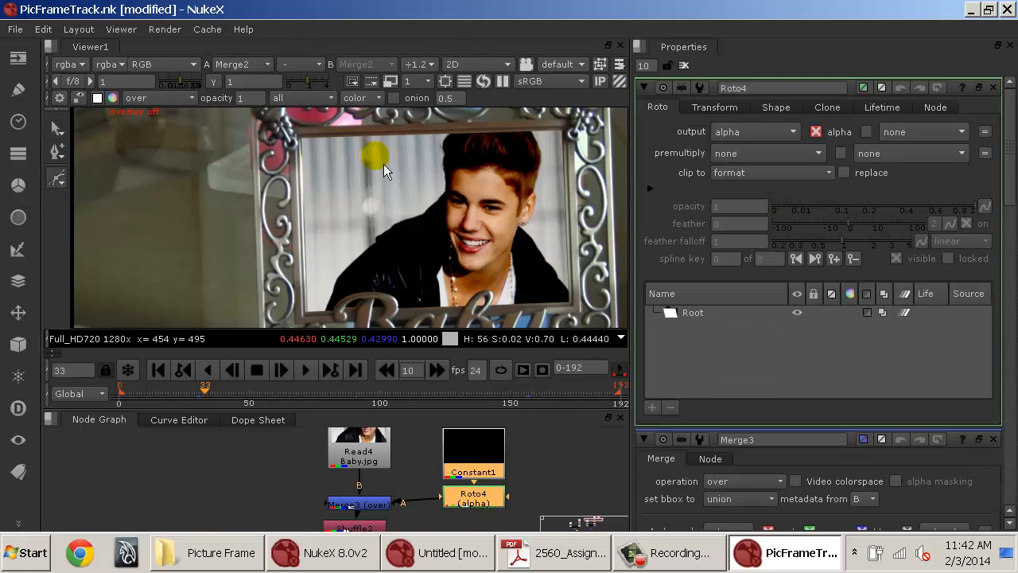
{"action": "left_click_drag", "start_coordinate": [423, 169], "coordinate": [349, 164]}
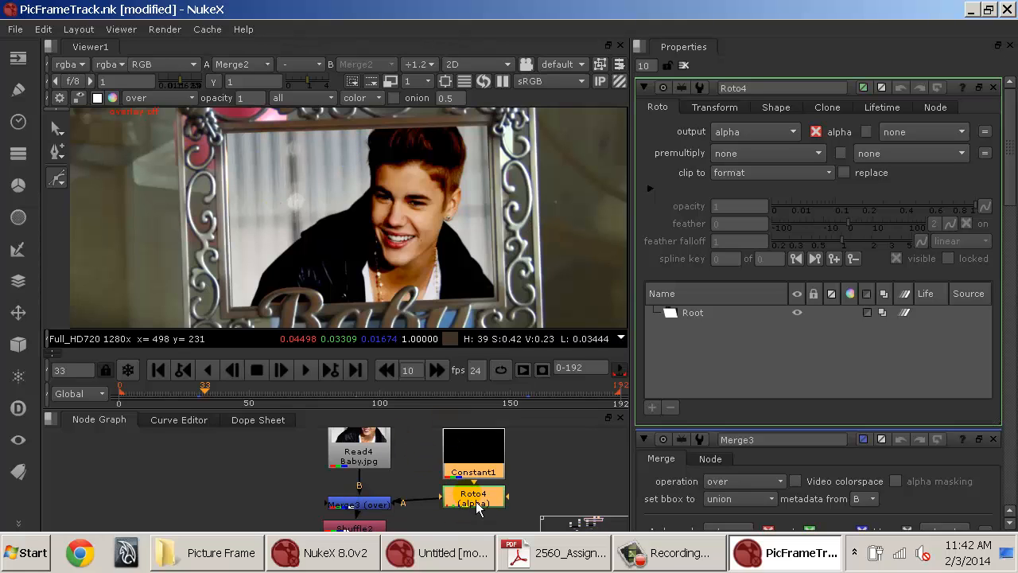
{"action": "key", "text": "1"}
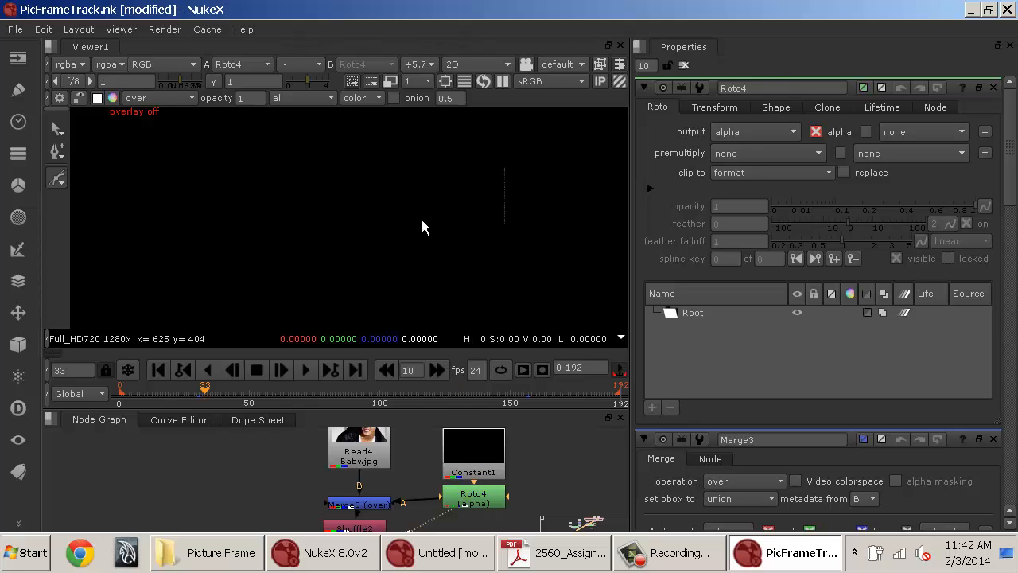
{"action": "key", "text": "o"}
{"action": "scroll", "coordinate": [420, 223], "scroll_direction": "up", "scroll_amount": 4}
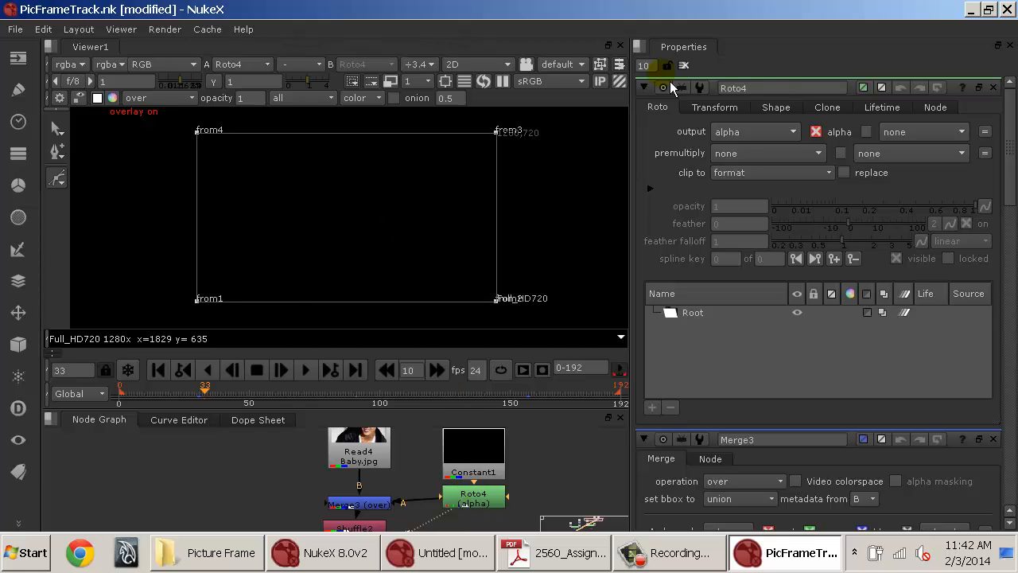
{"action": "left_click", "coordinate": [689, 70]}
{"action": "double_click", "coordinate": [477, 501]}
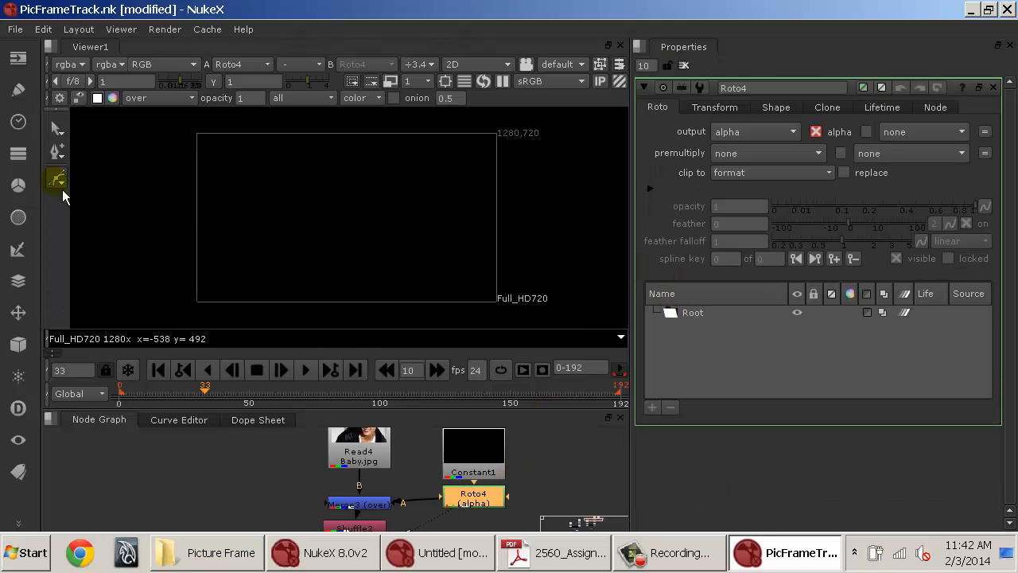
Draw a closed four-point Bezier shape inside the frame in the new Roto node.
{"action": "left_click", "coordinate": [279, 179]}
{"action": "left_click", "coordinate": [303, 263]}
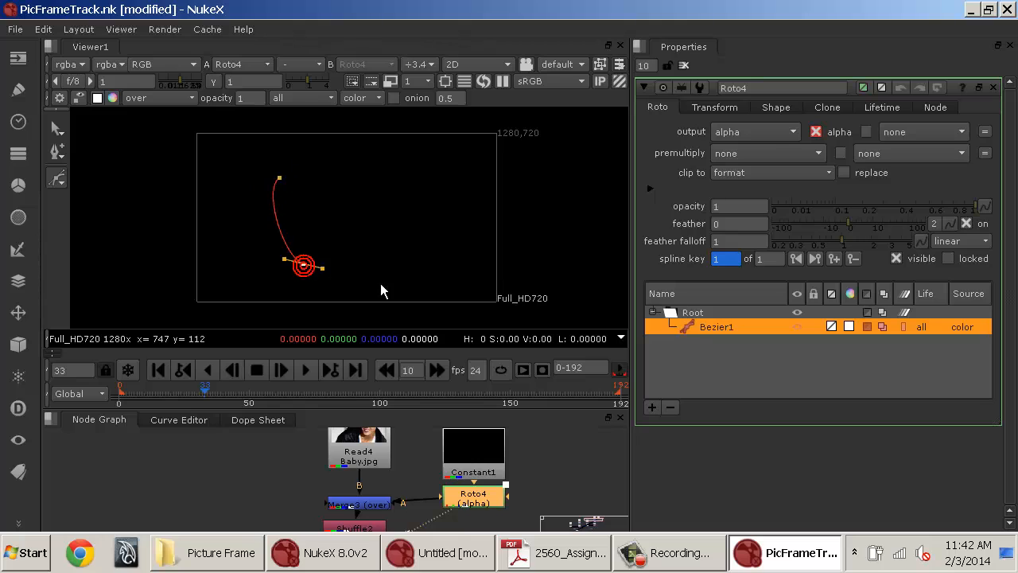
{"action": "left_click", "coordinate": [453, 246]}
{"action": "left_click", "coordinate": [420, 166]}
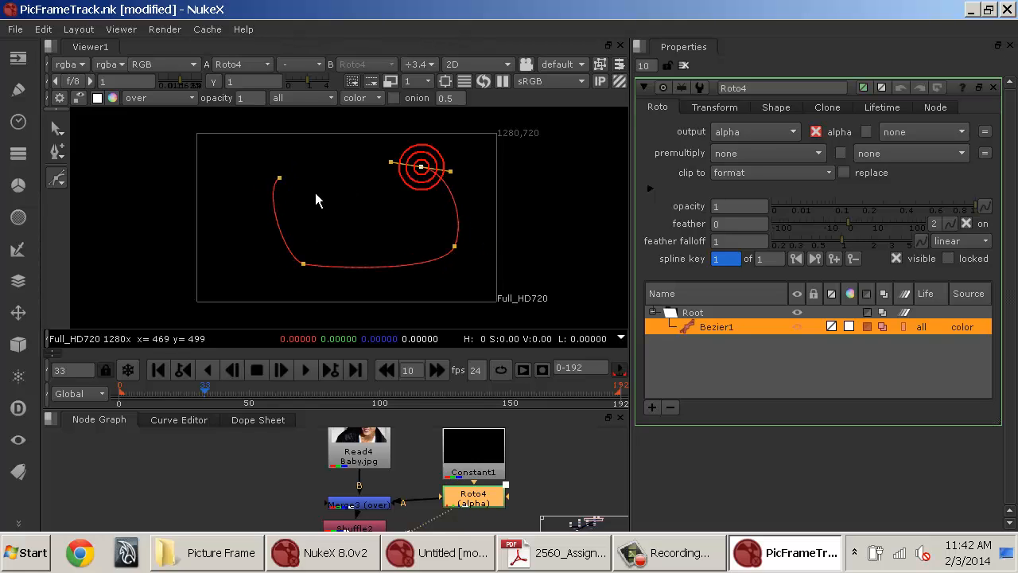
{"action": "left_click", "coordinate": [280, 178]}
{"action": "mouse_move", "coordinate": [276, 181]}
{"action": "left_mouse_down"}
{"action": "mouse_move", "coordinate": [246, 214]}
{"action": "mouse_move", "coordinate": [296, 182]}
{"action": "left_mouse_up"}
{"action": "left_click", "coordinate": [303, 264]}
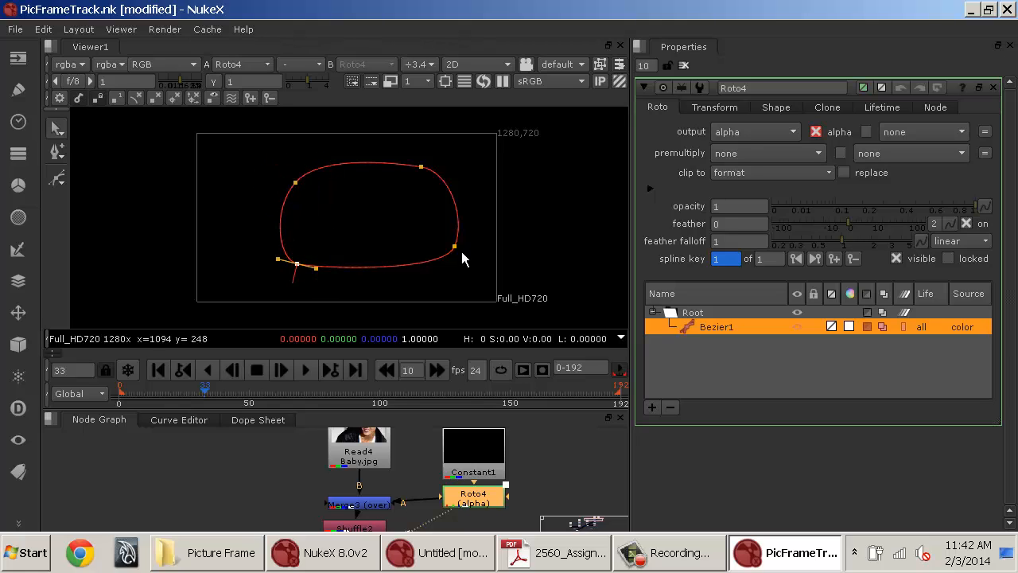
Reshape the Bezier and pull its feather edge out at each point toward the frame's corners.
{"action": "left_click_drag", "start_coordinate": [455, 246], "coordinate": [418, 276]}
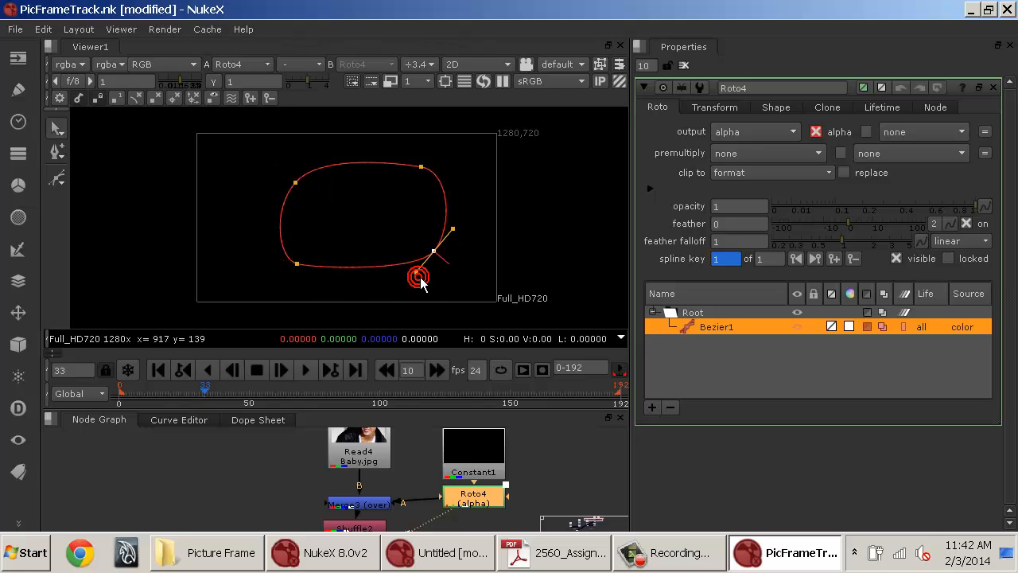
{"action": "left_click", "coordinate": [418, 166]}
{"action": "left_click_drag", "start_coordinate": [447, 174], "coordinate": [513, 141]}
{"action": "left_click_drag", "start_coordinate": [448, 256], "coordinate": [518, 326]}
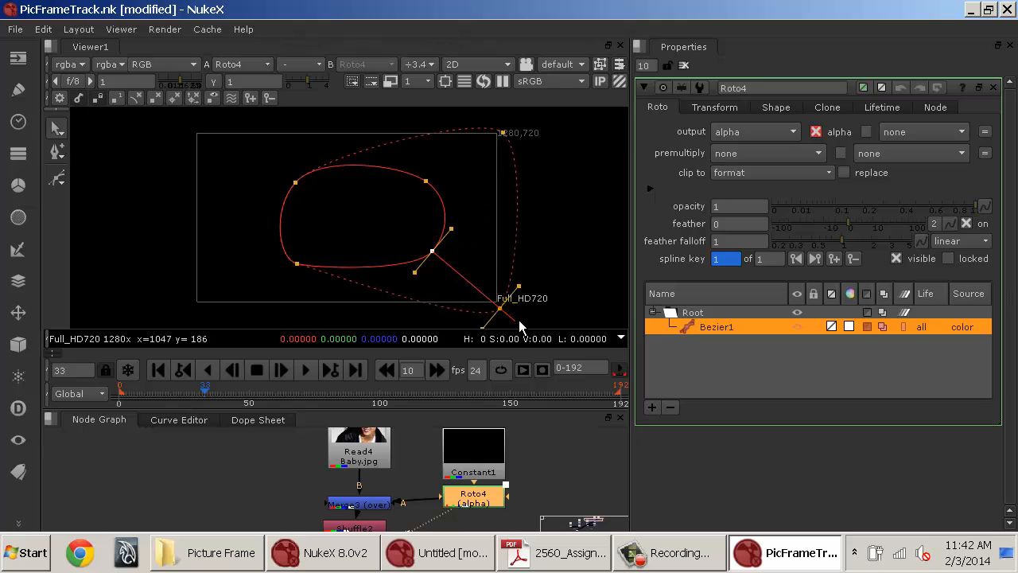
{"action": "left_click", "coordinate": [298, 264]}
{"action": "left_click_drag", "start_coordinate": [317, 270], "coordinate": [274, 295]}
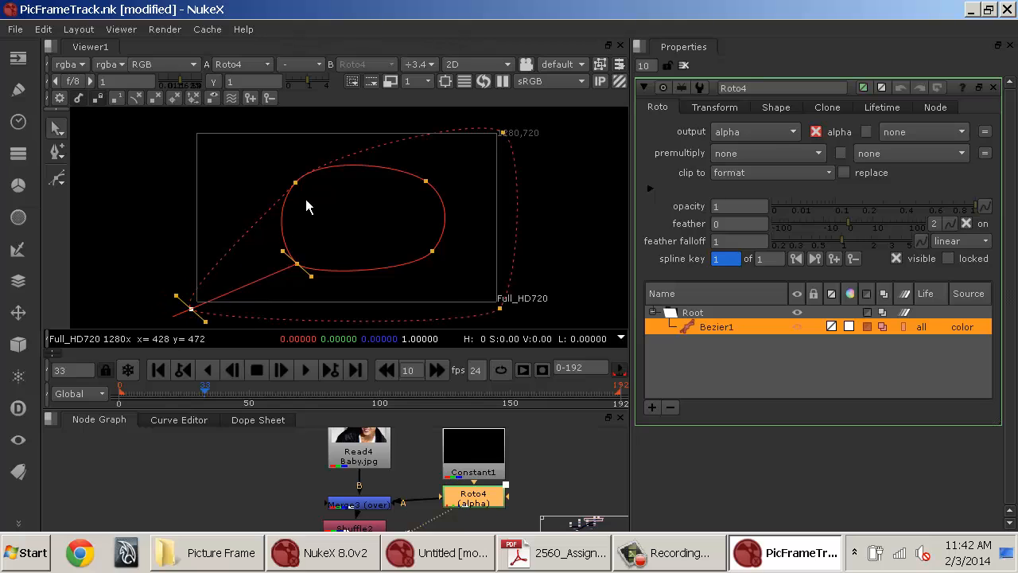
{"action": "left_click", "coordinate": [296, 184]}
{"action": "left_click_drag", "start_coordinate": [290, 173], "coordinate": [193, 141]}
{"action": "left_click", "coordinate": [511, 138]}
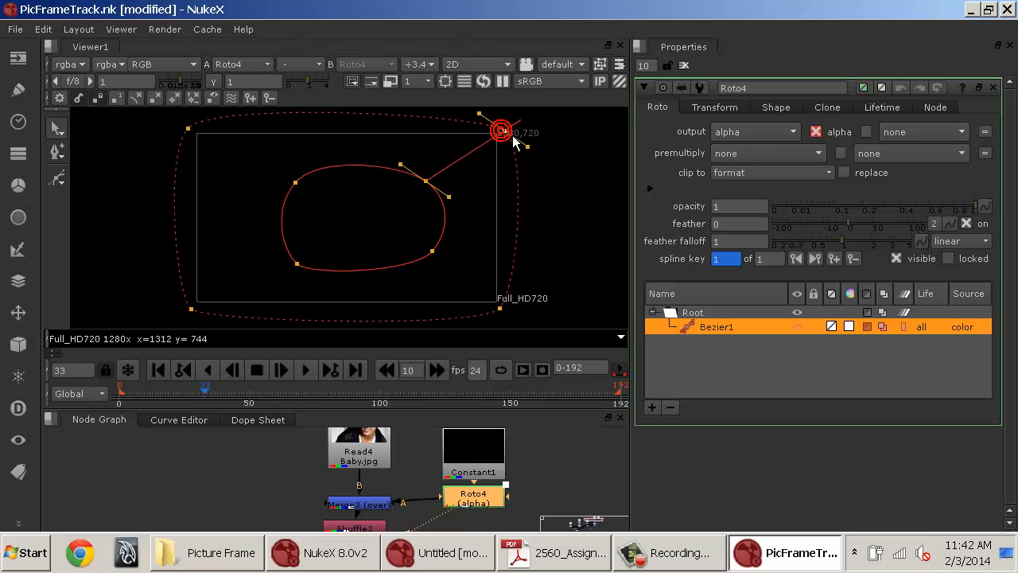
{"action": "left_click_drag", "start_coordinate": [517, 141], "coordinate": [532, 134]}
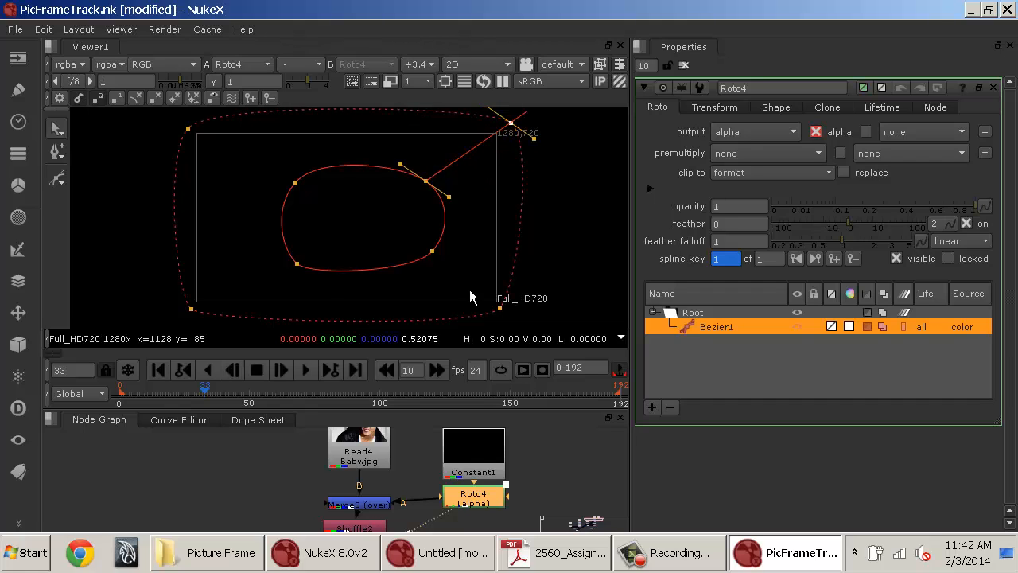
View the Merge node's output over the Baby.jpg image.
{"action": "left_click_drag", "start_coordinate": [488, 479], "coordinate": [505, 461]}
{"action": "left_click", "coordinate": [399, 486]}
{"action": "key", "text": "1"}
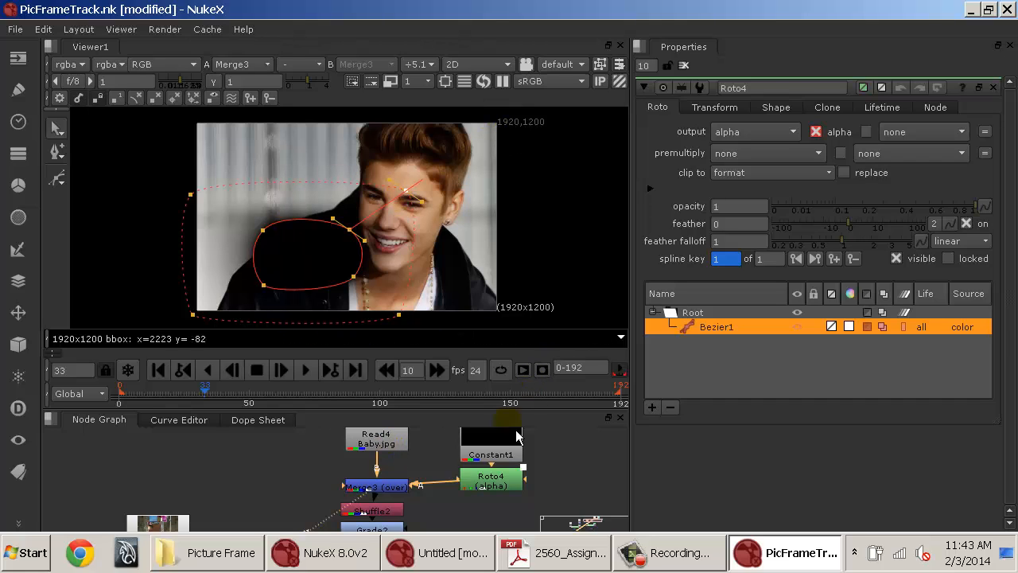
{"action": "left_click_drag", "start_coordinate": [446, 469], "coordinate": [429, 499]}
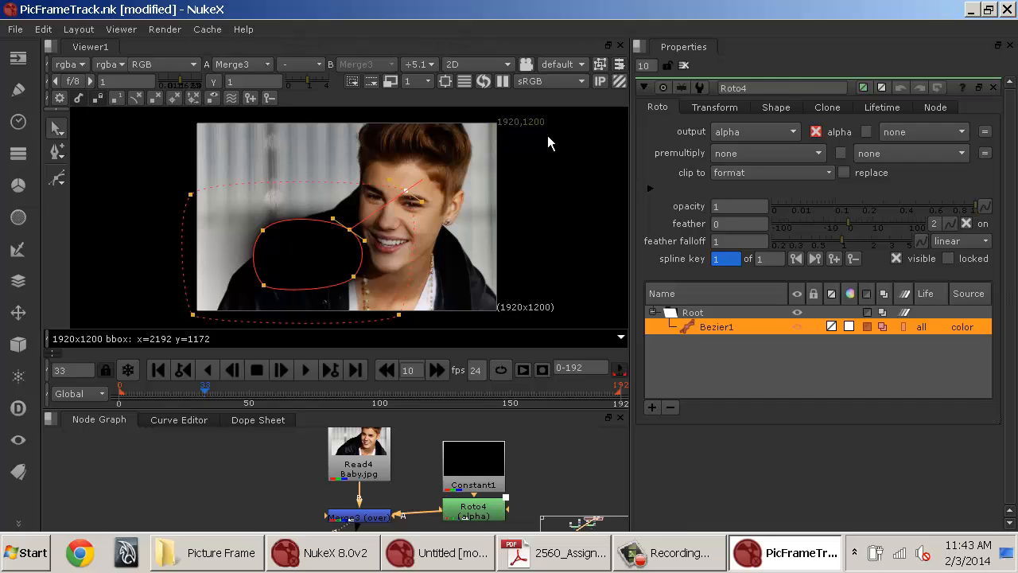
Open the Constant node's settings and view the Merge node's output.
{"action": "left_click", "coordinate": [502, 480], "text": "ctrl+shift"}
{"action": "double_click", "coordinate": [492, 478]}
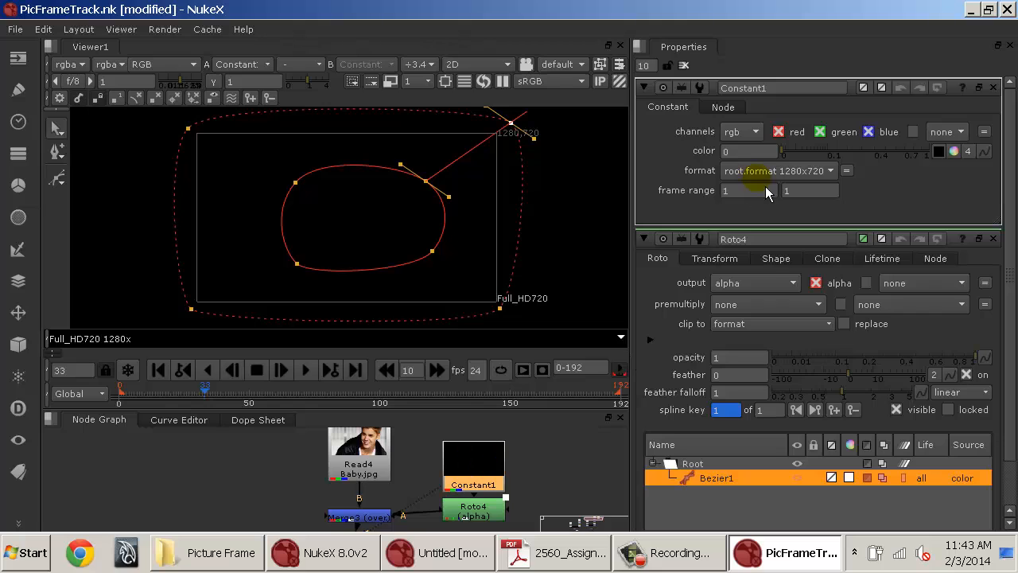
{"action": "left_click", "coordinate": [361, 519], "text": "ctrl+shift"}
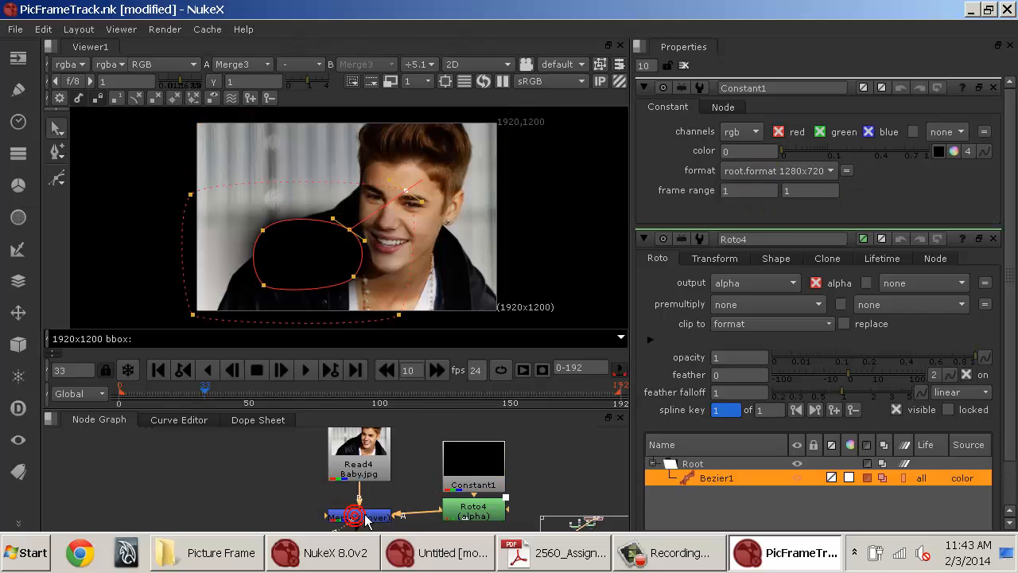
Insert a Crop node between the Baby.jpg Read node and the Merge node.
{"action": "mouse_move", "coordinate": [394, 493]}
{"action": "left_mouse_down"}
{"action": "mouse_move", "coordinate": [370, 389]}
{"action": "mouse_move", "coordinate": [383, 479]}
{"action": "left_mouse_up"}
{"action": "left_click", "coordinate": [352, 469]}
{"action": "key", "text": "Tab"}
{"action": "type", "text": "cr"}
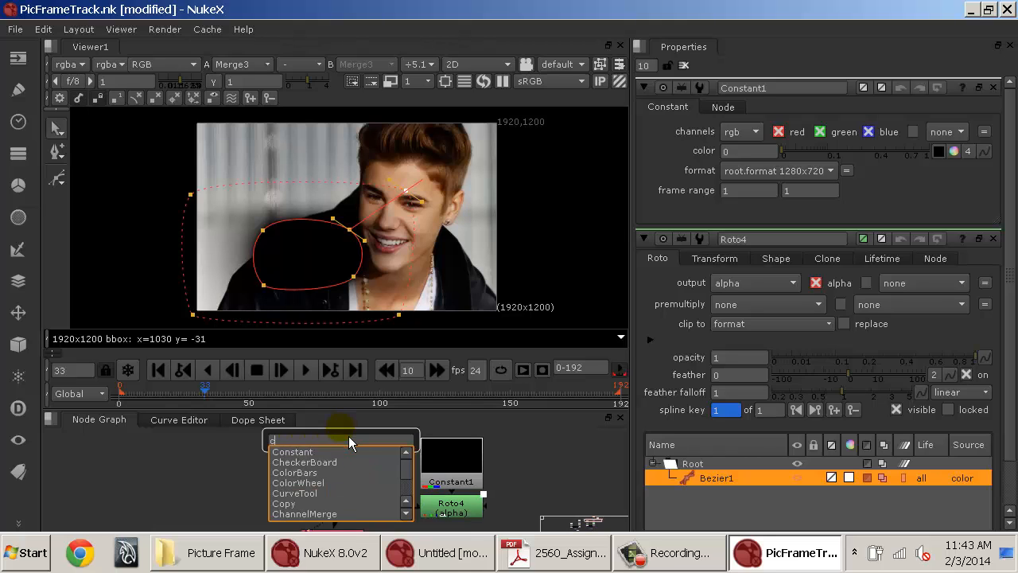
{"action": "key", "text": "Return"}
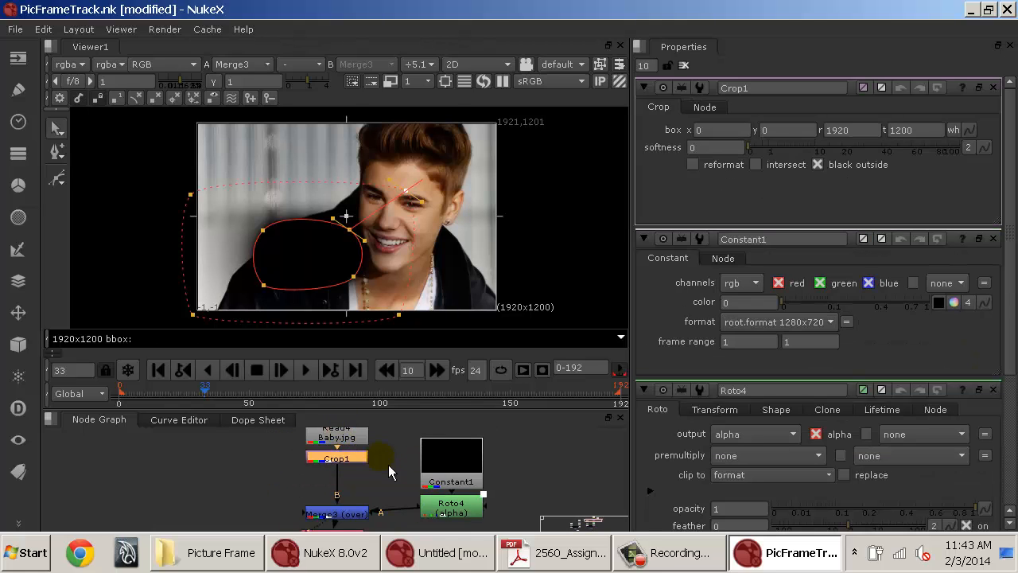
{"action": "left_click_drag", "start_coordinate": [364, 460], "coordinate": [365, 476]}
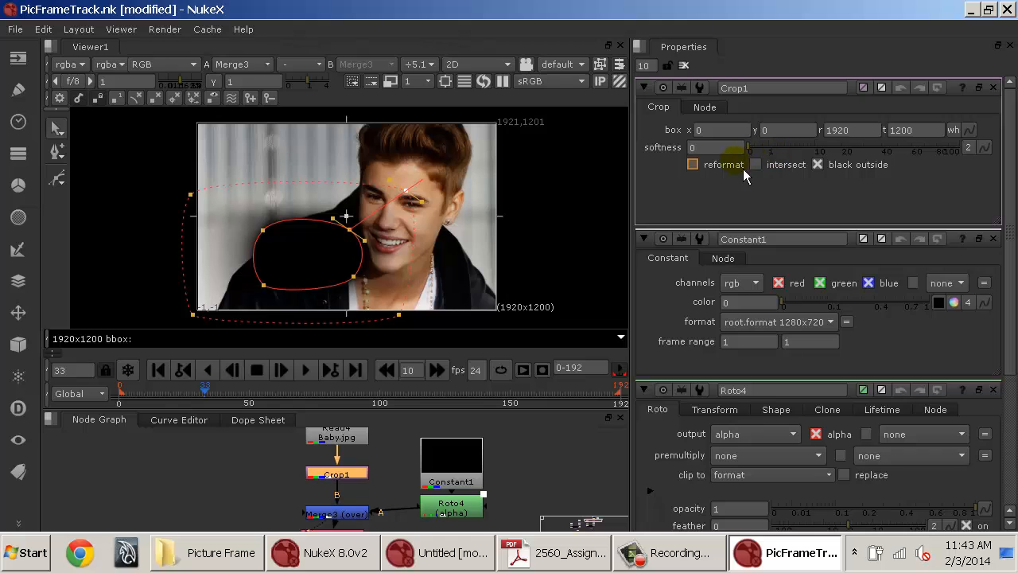
Enable reformat on the Crop node and set its box right to 1280 and top to 720.
{"action": "left_click", "coordinate": [732, 165]}
{"action": "left_click", "coordinate": [849, 130]}
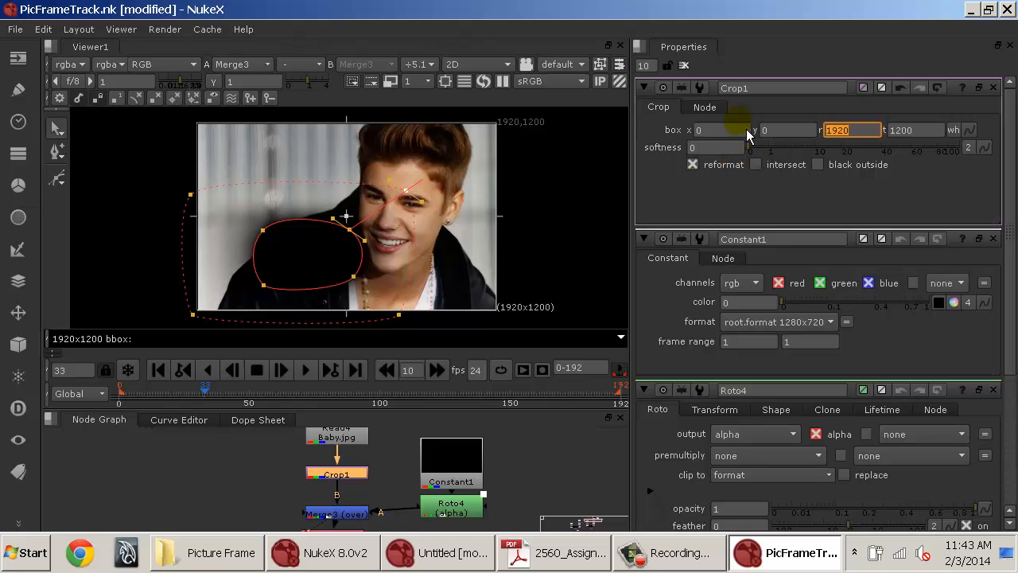
{"action": "key", "text": "Tab"}
{"action": "type", "text": "7"}
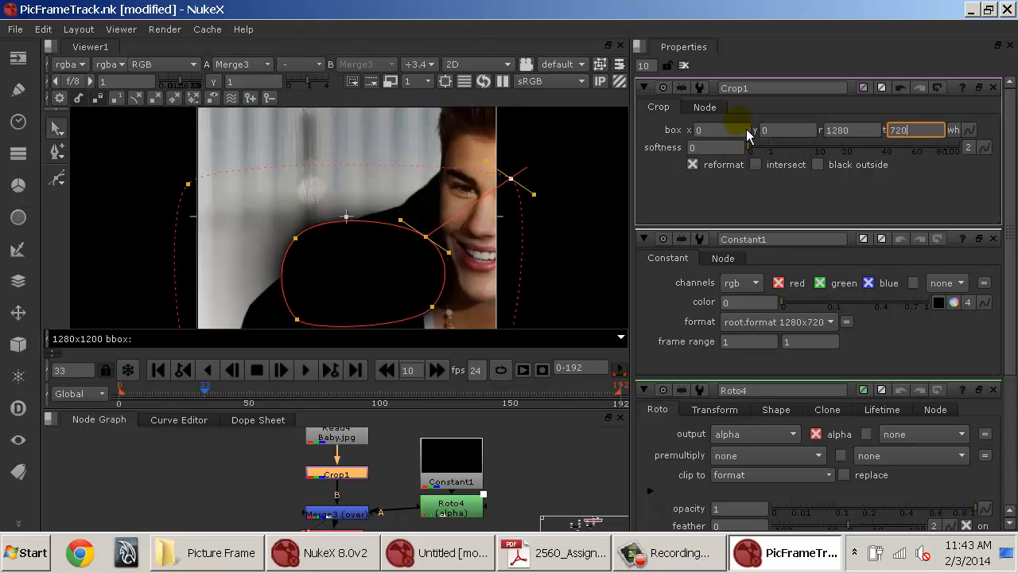
{"action": "type", "text": "20"}
{"action": "key", "text": "Return"}
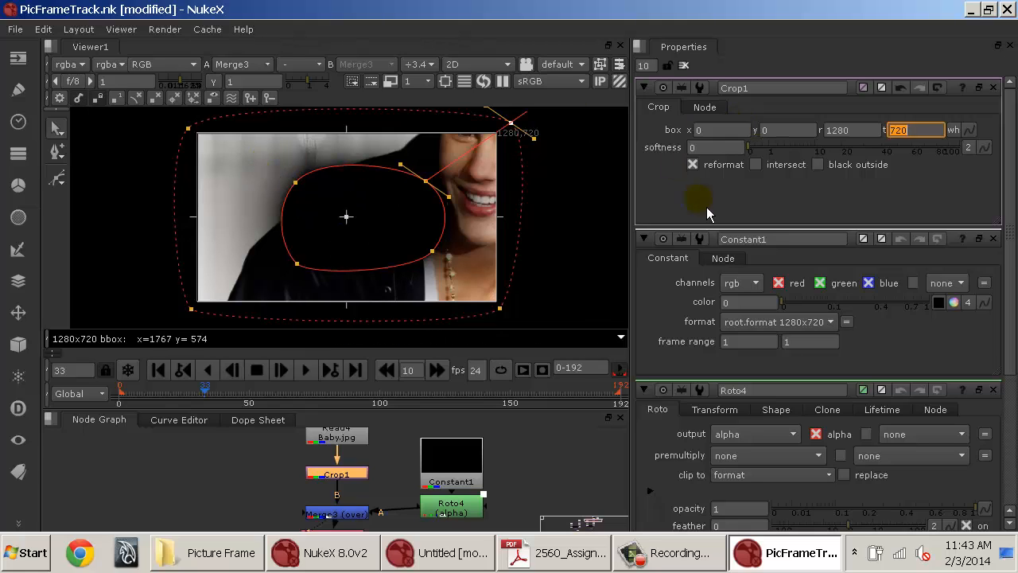
Slide the crop box over the picture to about x 514, y 258, r 1794, t 978 to frame the face.
{"action": "left_click", "coordinate": [993, 239]}
{"action": "left_click", "coordinate": [993, 239]}
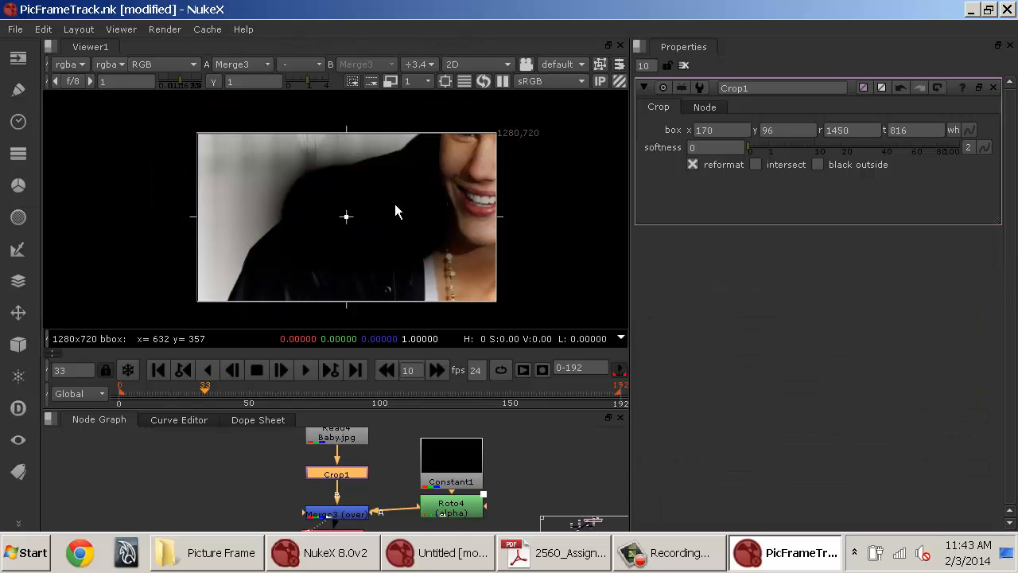
{"action": "left_click_drag", "start_coordinate": [394, 204], "coordinate": [434, 191]}
{"action": "mouse_move", "coordinate": [357, 230]}
{"action": "left_mouse_down"}
{"action": "mouse_move", "coordinate": [373, 224]}
{"action": "mouse_move", "coordinate": [363, 230]}
{"action": "left_mouse_up"}
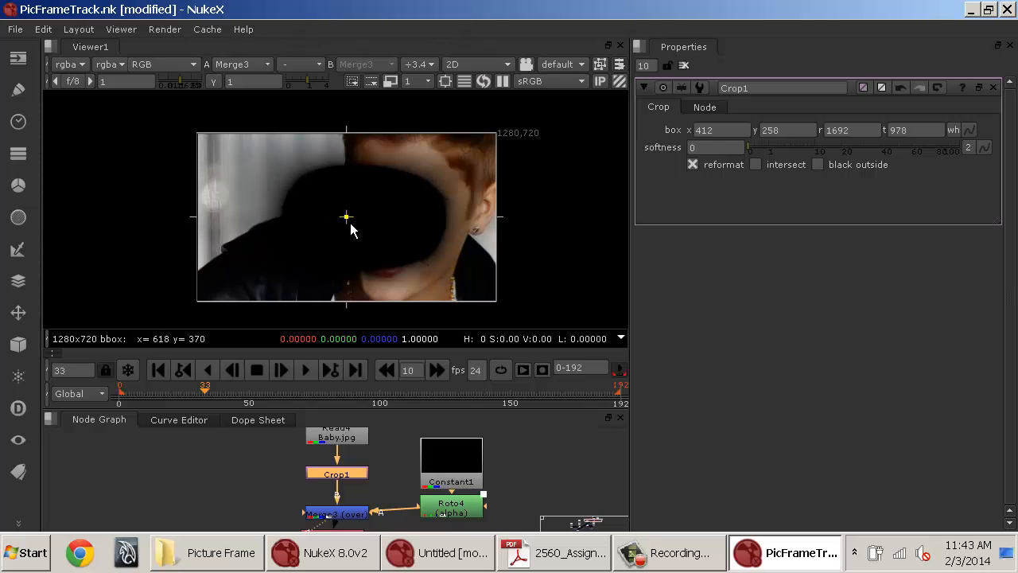
{"action": "left_click_drag", "start_coordinate": [366, 230], "coordinate": [378, 230]}
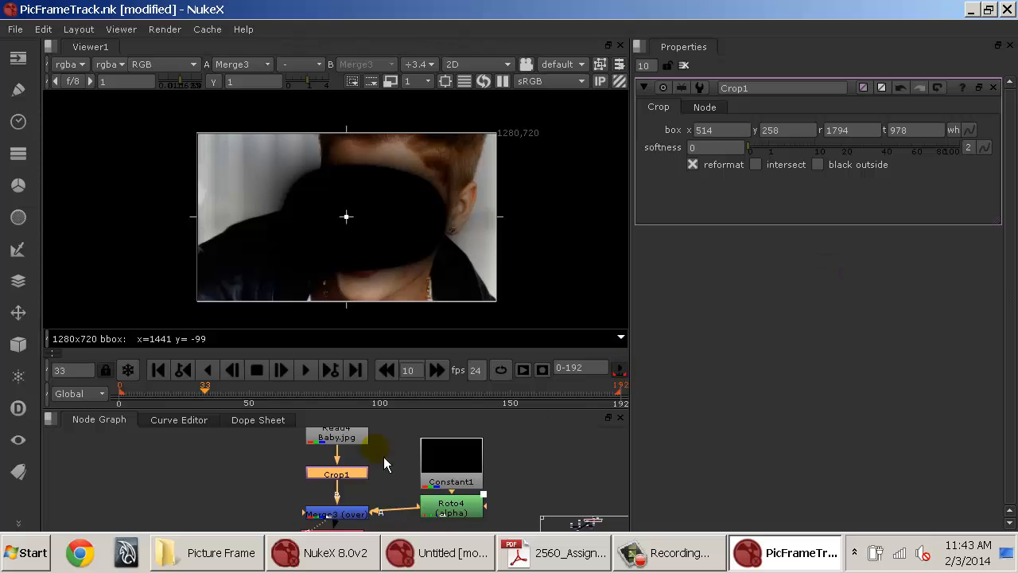
{"action": "left_click_drag", "start_coordinate": [399, 465], "coordinate": [398, 500]}
{"action": "left_click", "coordinate": [358, 509]}
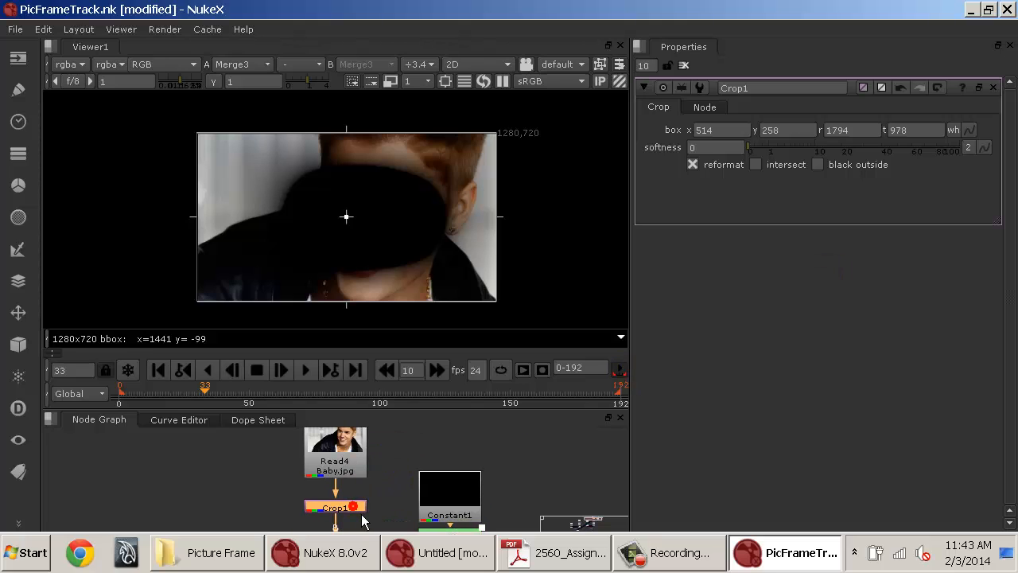
{"action": "key", "text": "d"}
{"action": "key", "text": "Tab"}
{"action": "type", "text": "ref"}
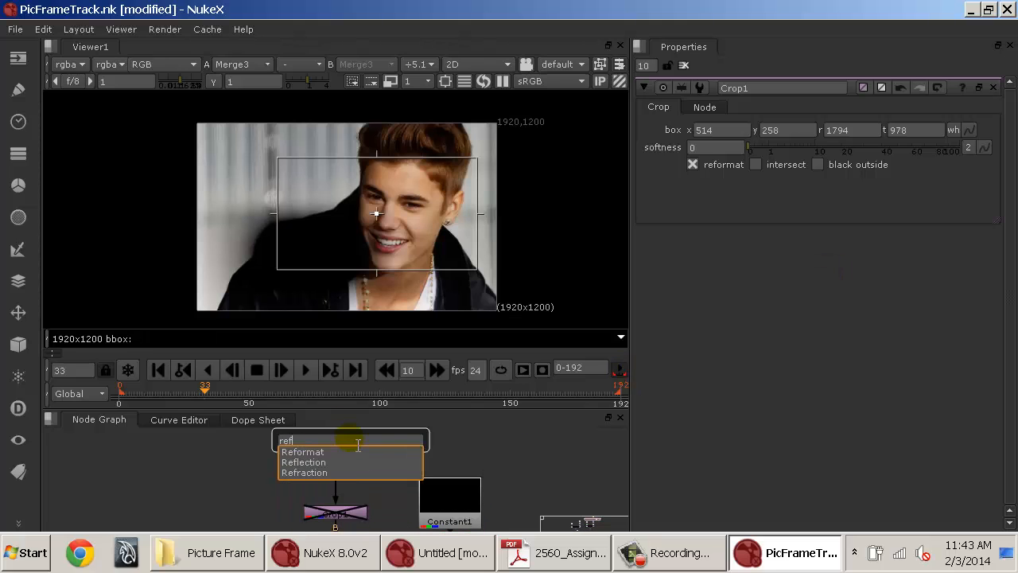
{"action": "key", "text": "Return"}
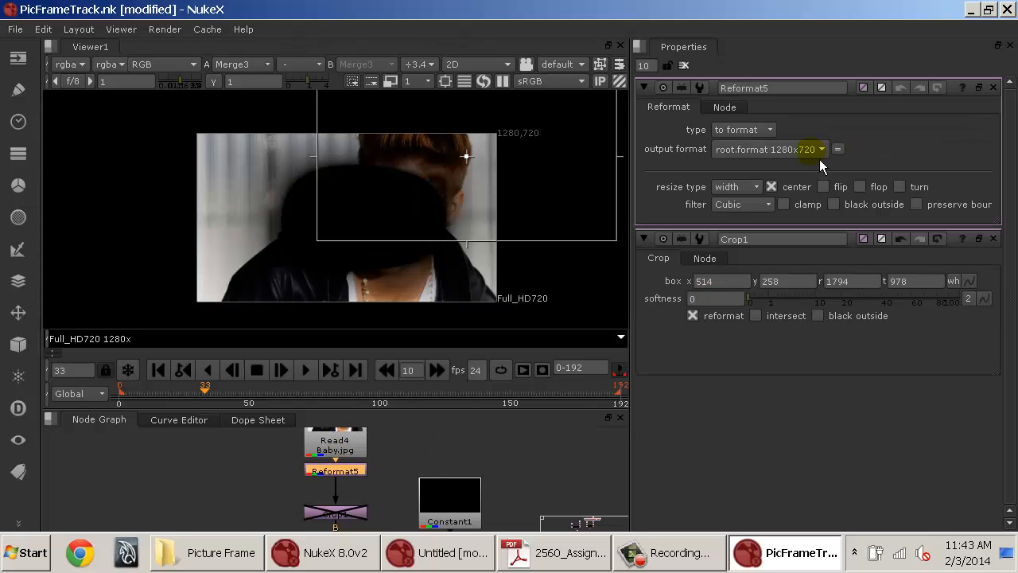
{"action": "left_click", "coordinate": [773, 148]}
{"action": "left_click", "coordinate": [778, 170]}
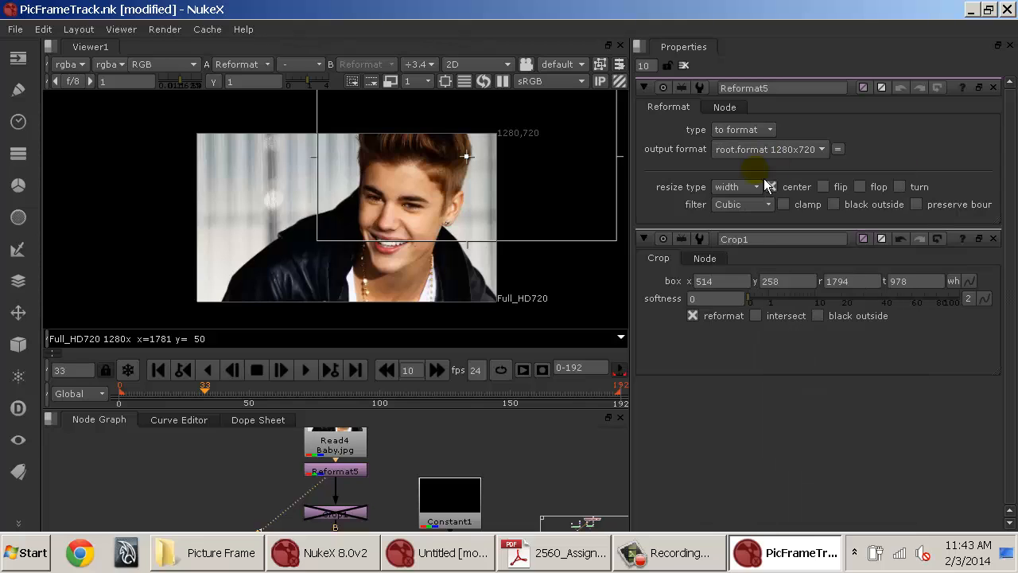
{"action": "left_click", "coordinate": [752, 188]}
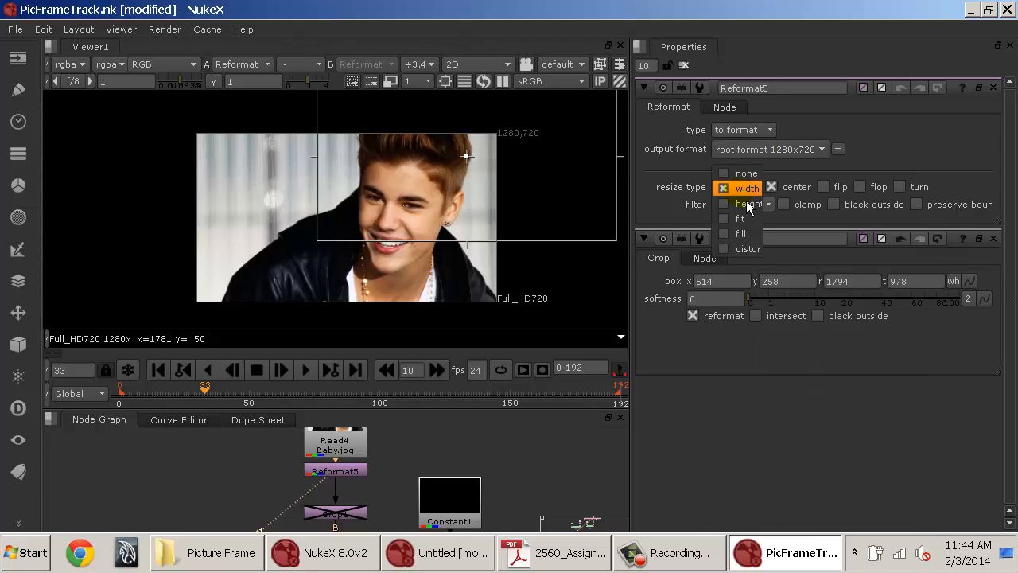
{"action": "left_click", "coordinate": [740, 253]}
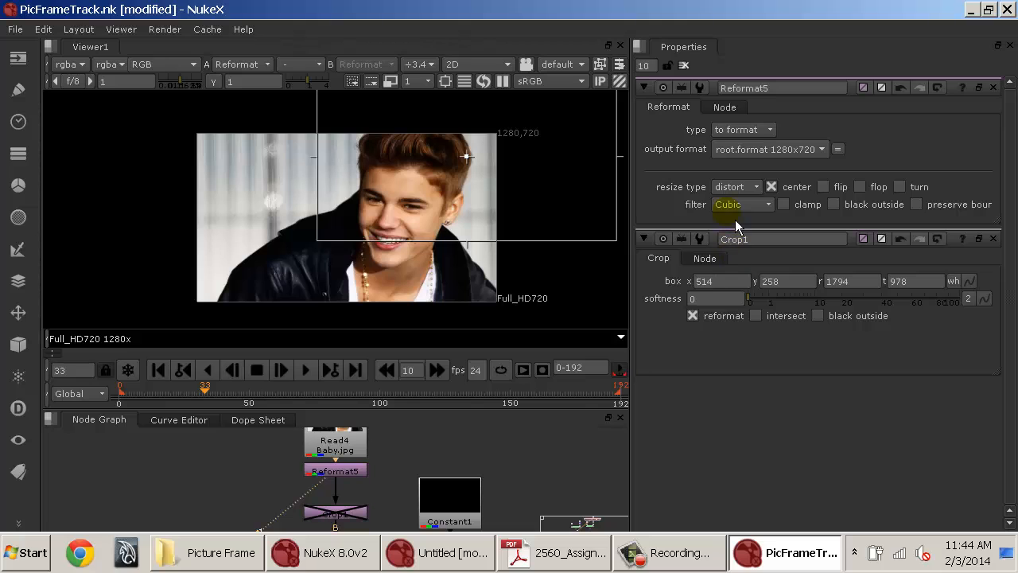
{"action": "left_click", "coordinate": [361, 471]}
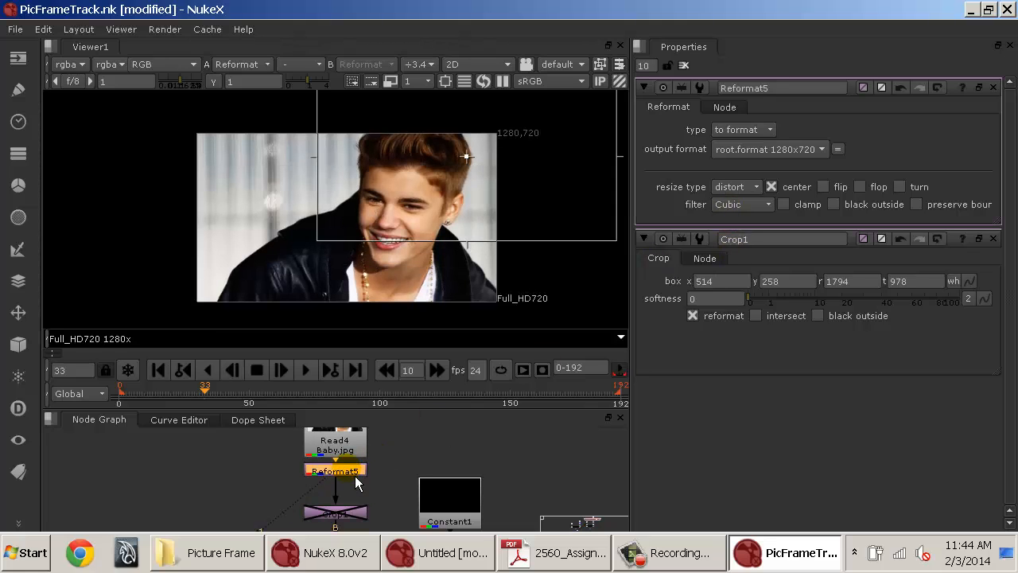
{"action": "key", "text": "d"}
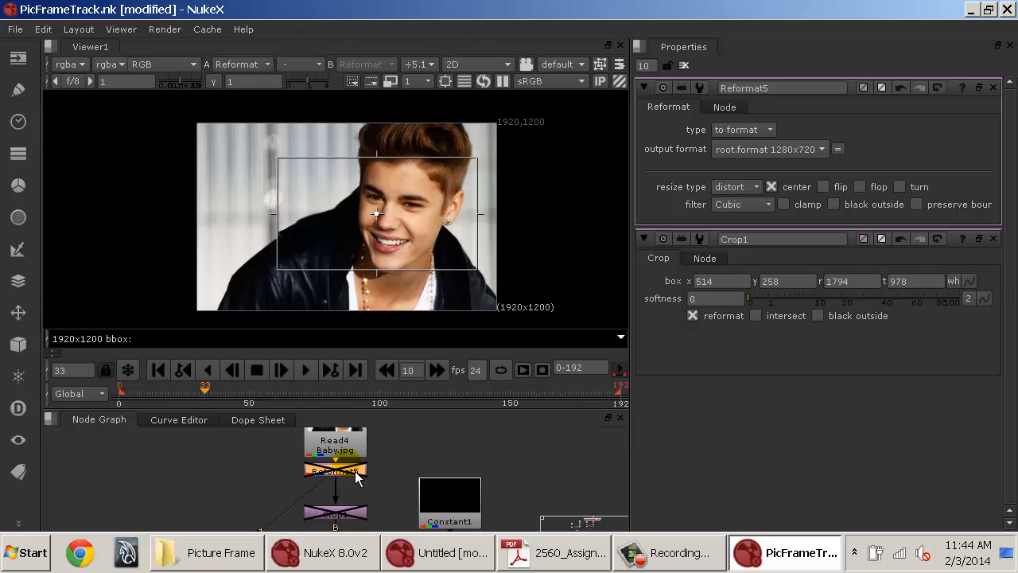
{"action": "key", "text": "d"}
{"action": "key", "text": "d"}
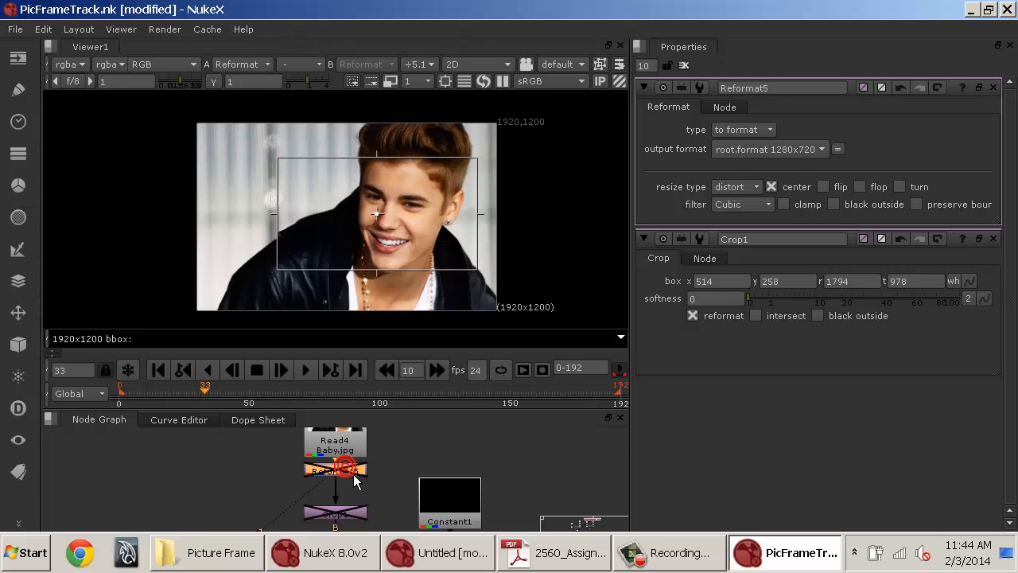
{"action": "key", "text": "Delete"}
View the Crop node's output.
{"action": "left_click", "coordinate": [351, 516]}
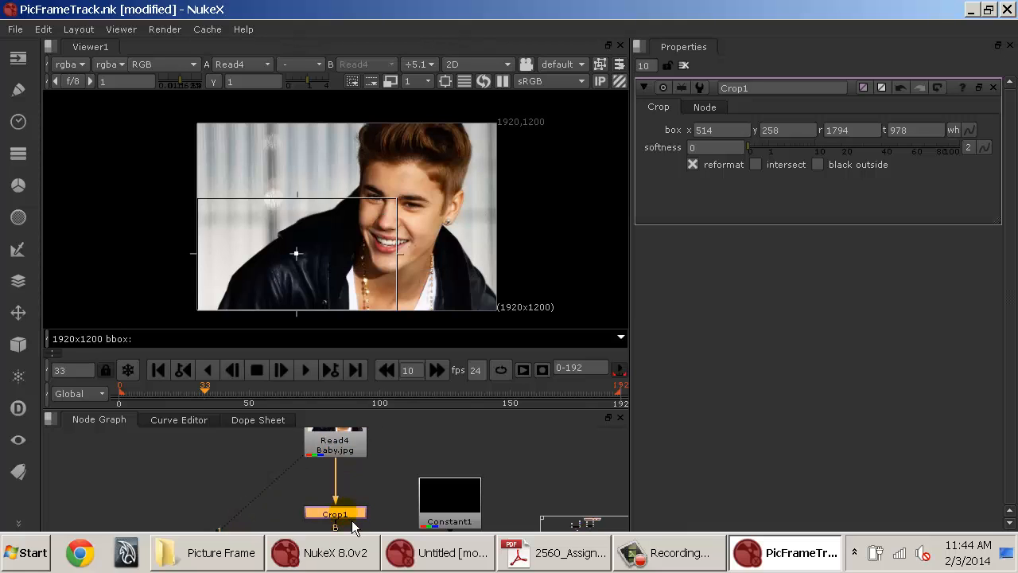
{"action": "key", "text": "1"}
{"action": "left_click", "coordinate": [351, 520]}
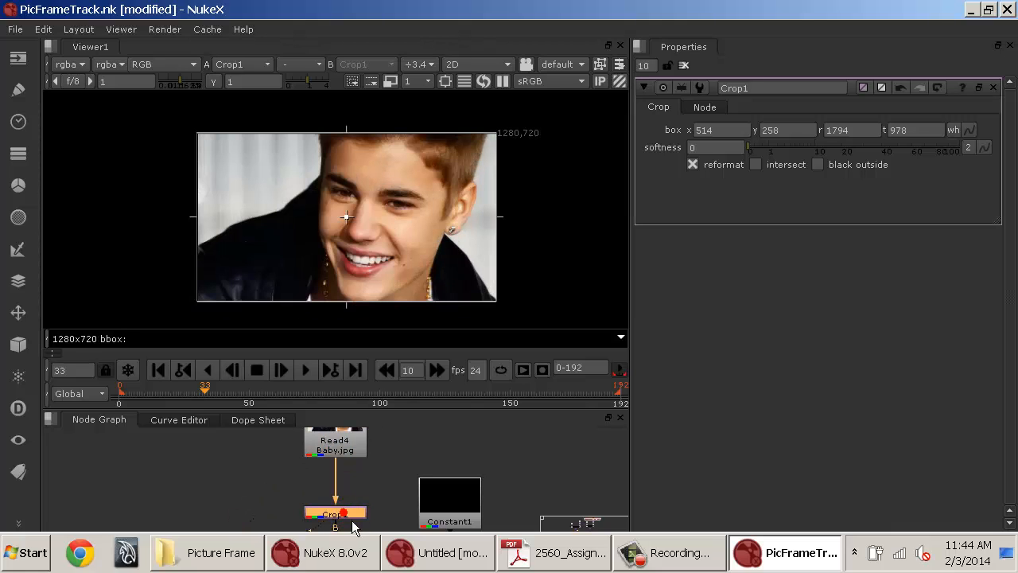
Add a Transform node after the Baby.jpg Read and scale it to about 0.714 with x translate about 218.
{"action": "left_click", "coordinate": [355, 450]}
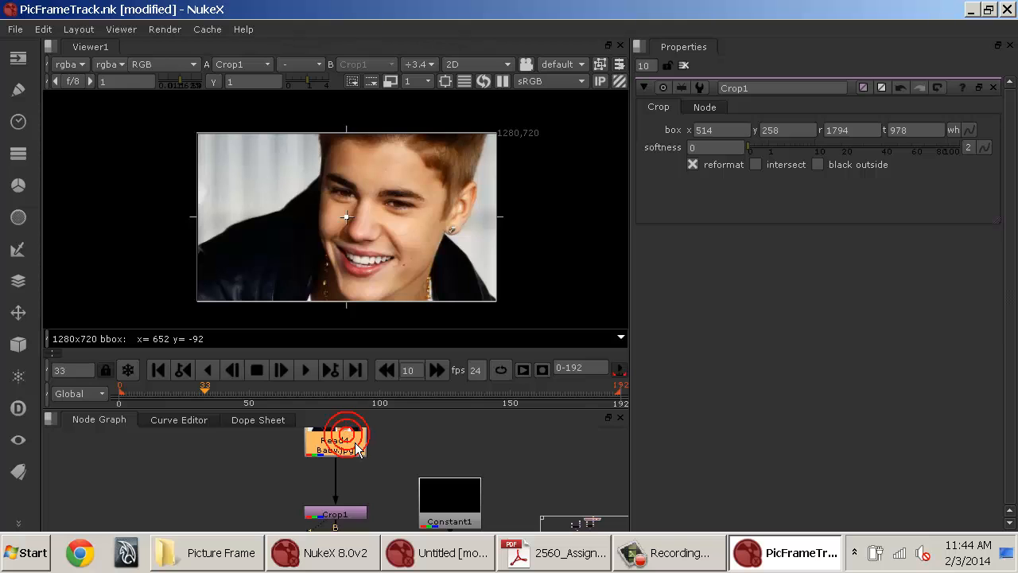
{"action": "key", "text": "t"}
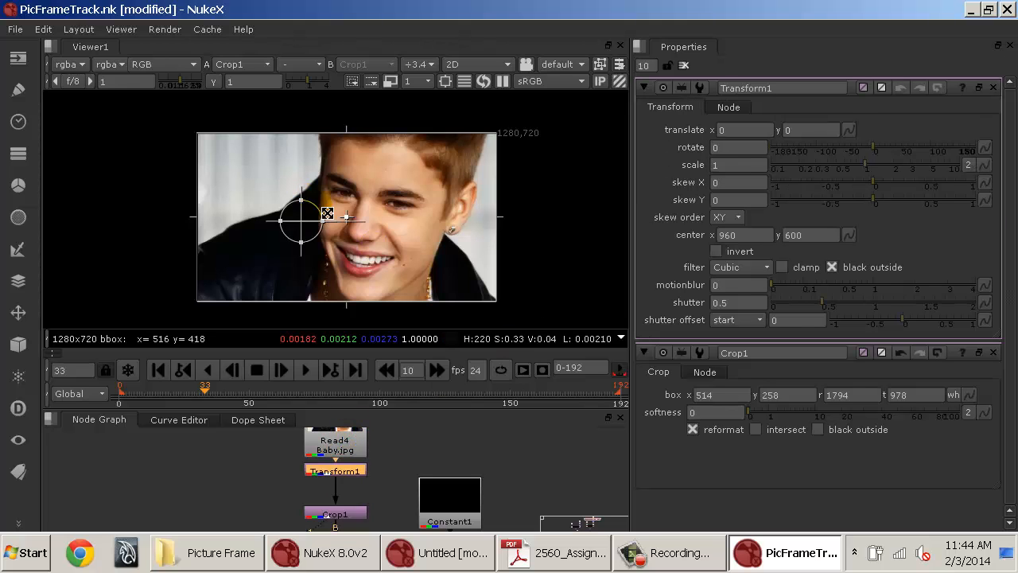
{"action": "left_click_drag", "start_coordinate": [323, 213], "coordinate": [381, 207]}
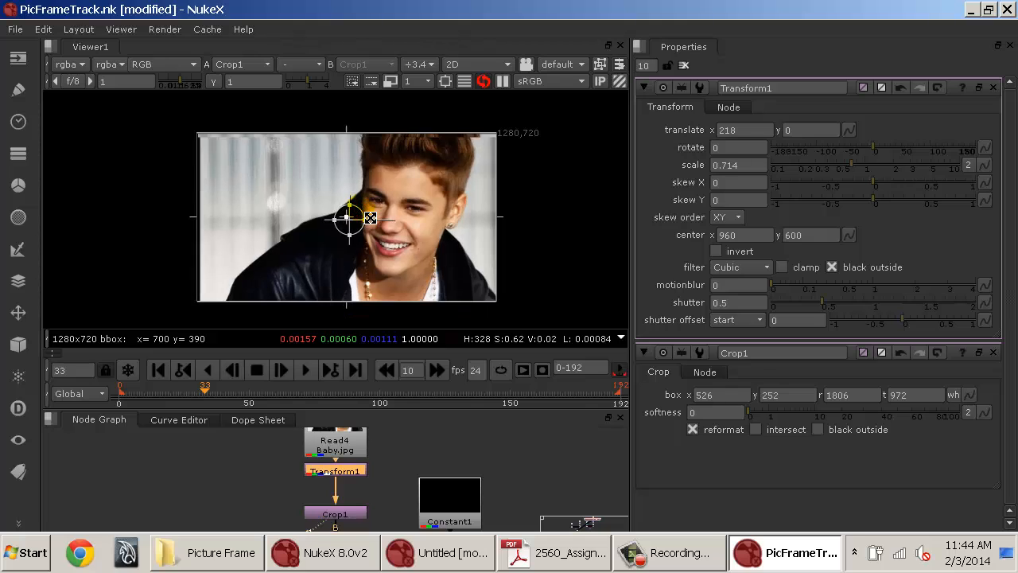
{"action": "left_click", "coordinate": [550, 455]}
{"action": "left_click", "coordinate": [684, 66]}
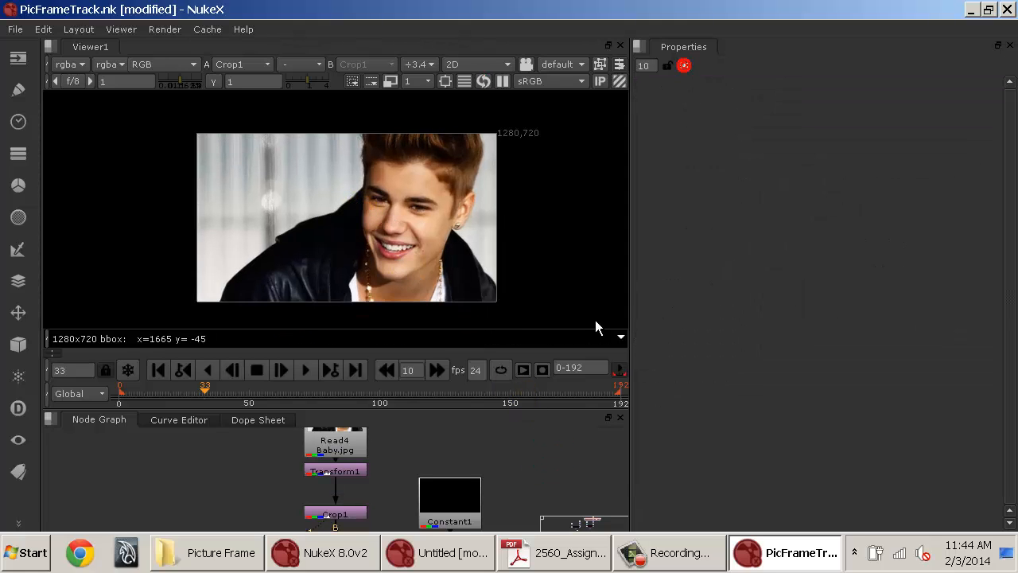
View the Merge output, open the Roto node, and invert its Bezier shape.
{"action": "left_click_drag", "start_coordinate": [451, 457], "coordinate": [454, 402]}
{"action": "left_click", "coordinate": [362, 476]}
{"action": "key", "text": "1"}
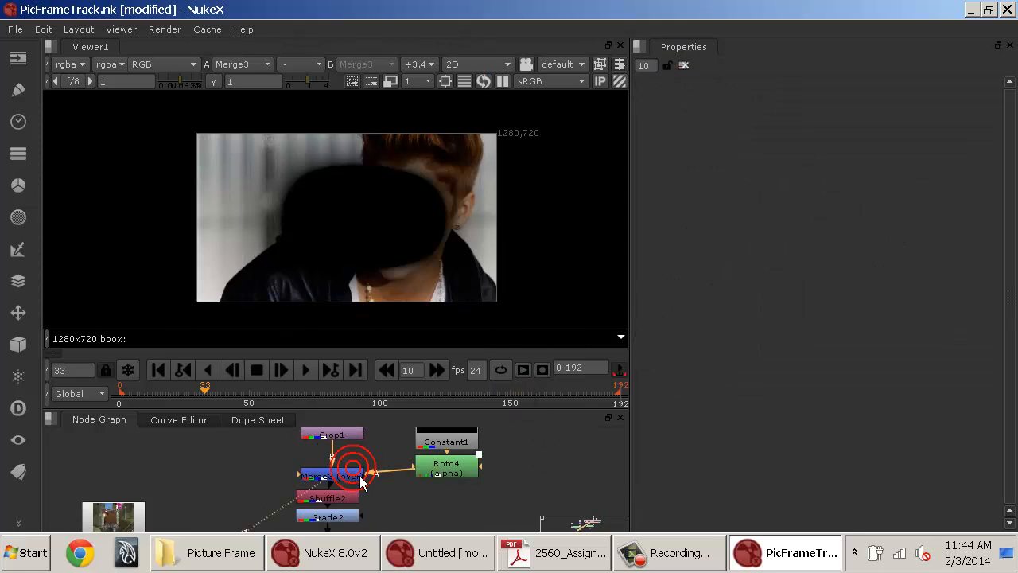
{"action": "double_click", "coordinate": [465, 471]}
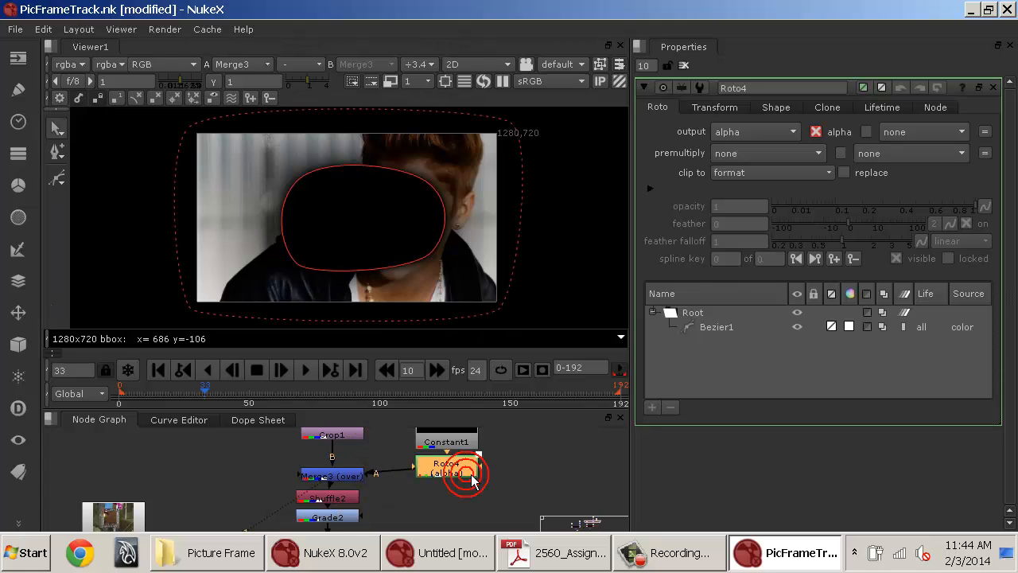
{"action": "left_click", "coordinate": [875, 333]}
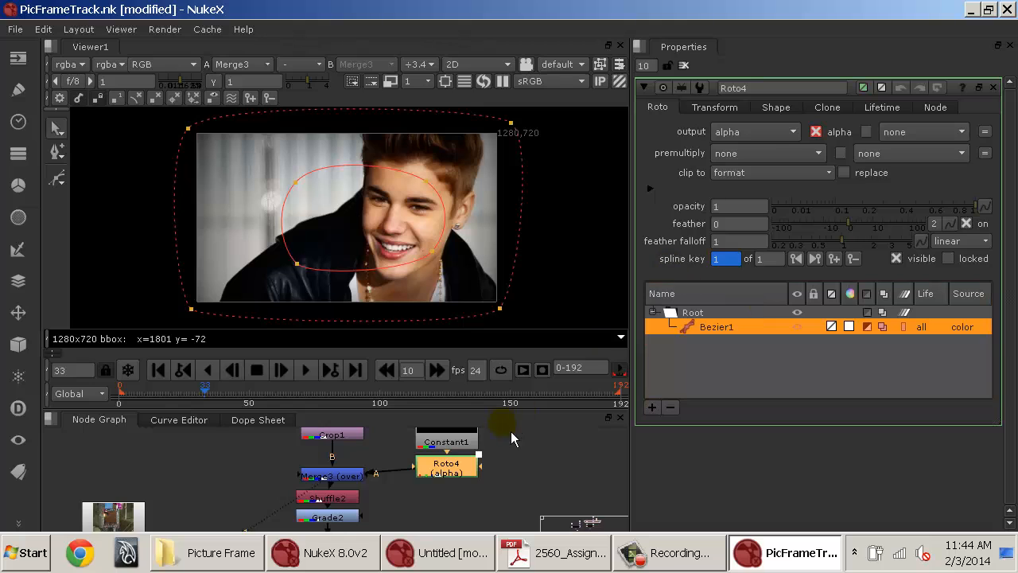
View the final Merge2 composite of the picture inside the frame plate.
{"action": "left_click", "coordinate": [358, 477]}
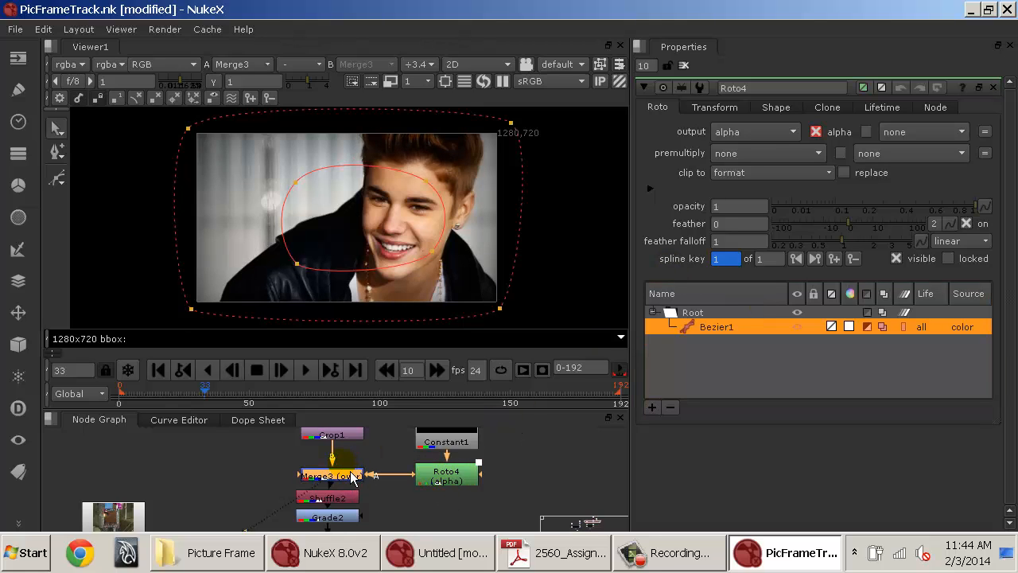
{"action": "left_click", "coordinate": [684, 65]}
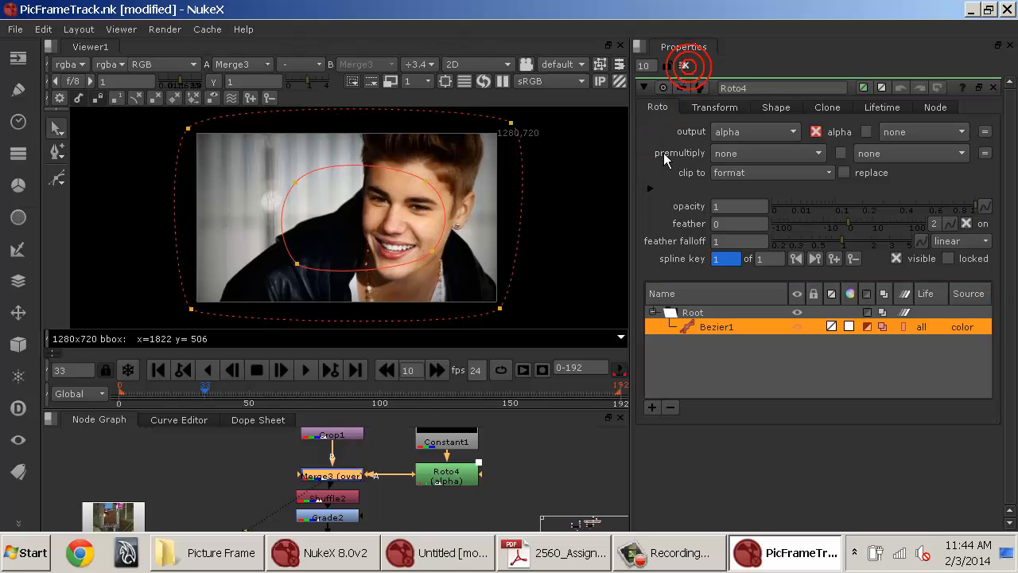
{"action": "left_click", "coordinate": [685, 66]}
{"action": "left_click_drag", "start_coordinate": [425, 486], "coordinate": [444, 436]}
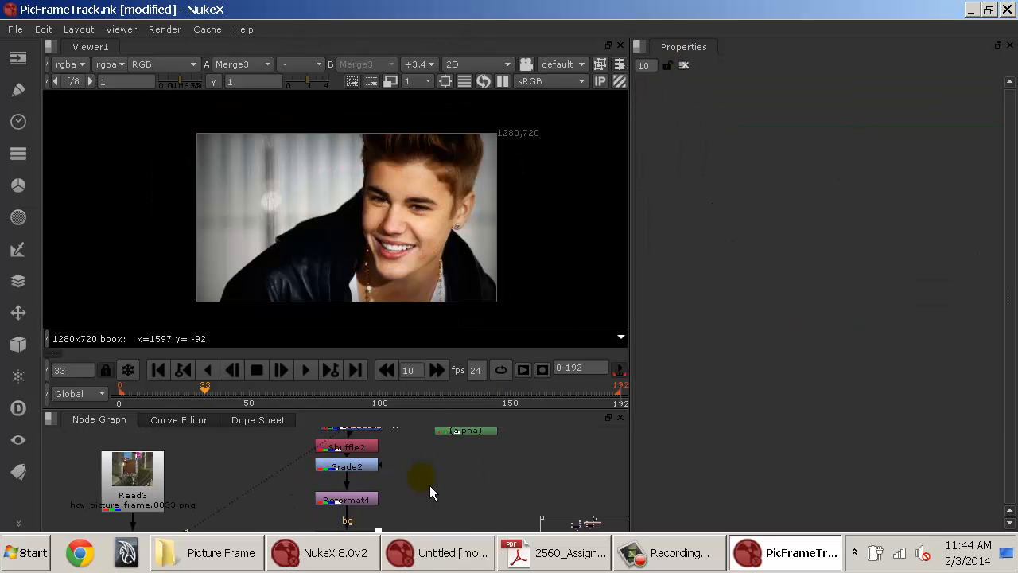
{"action": "left_click_drag", "start_coordinate": [430, 487], "coordinate": [434, 402]}
{"action": "left_click", "coordinate": [315, 488]}
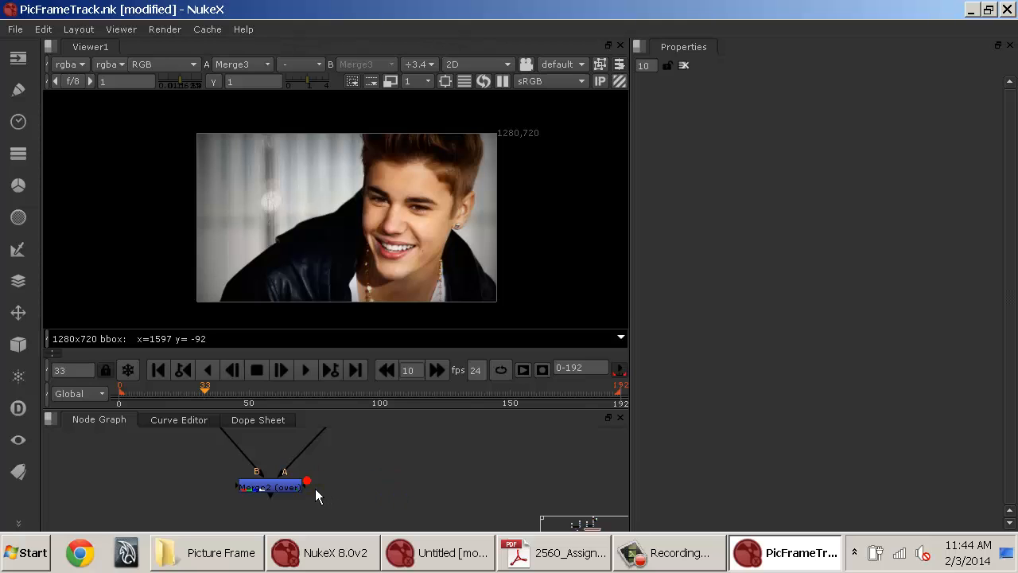
{"action": "left_click", "coordinate": [303, 488]}
{"action": "key", "text": "1"}
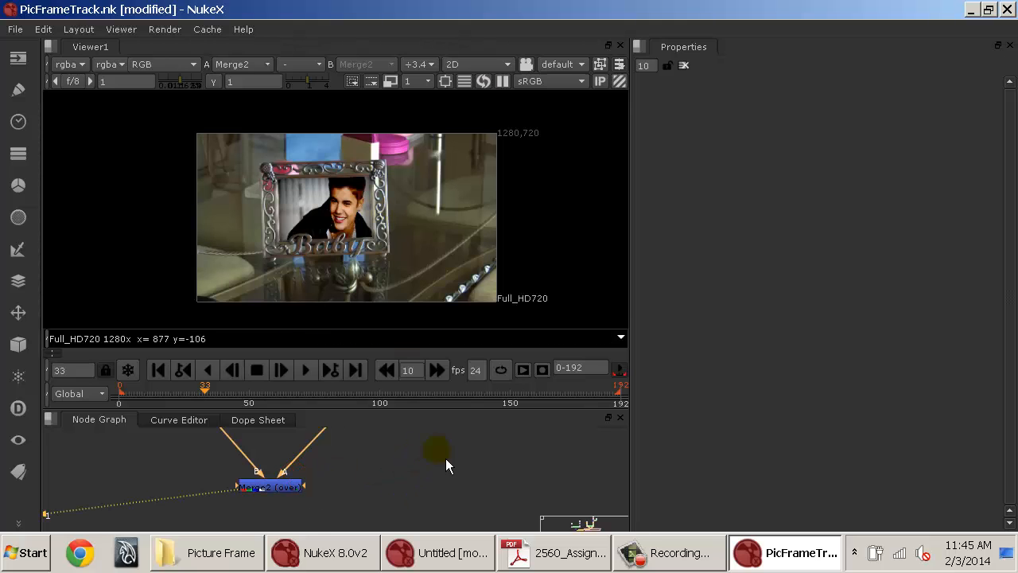
{"action": "left_click_drag", "start_coordinate": [441, 434], "coordinate": [415, 492]}
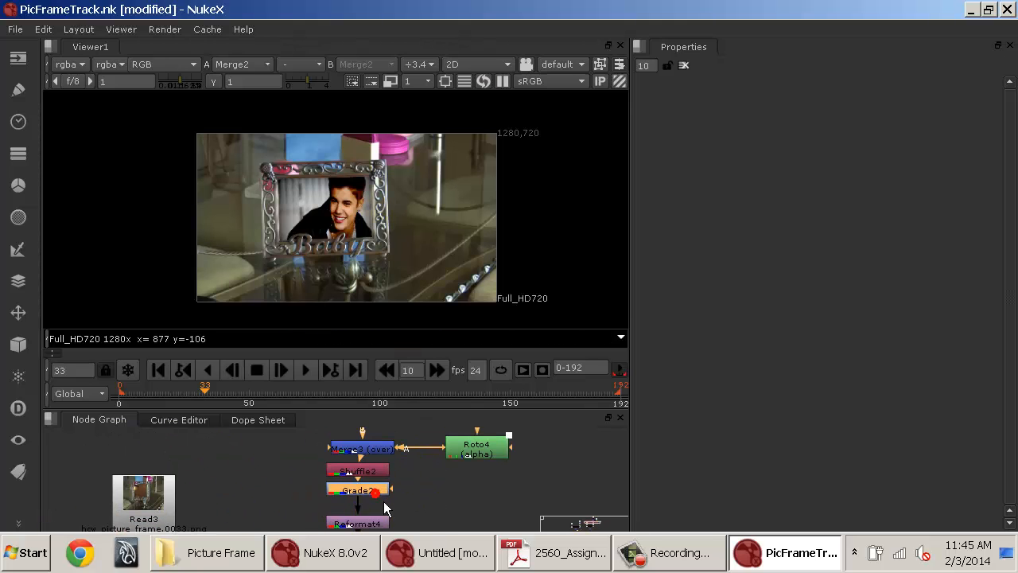
Grade the picture with the Grade2 node: lift 0.01, gain 1.05, multiply 0.66 and offset 0.002.
{"action": "key", "text": "Delete"}
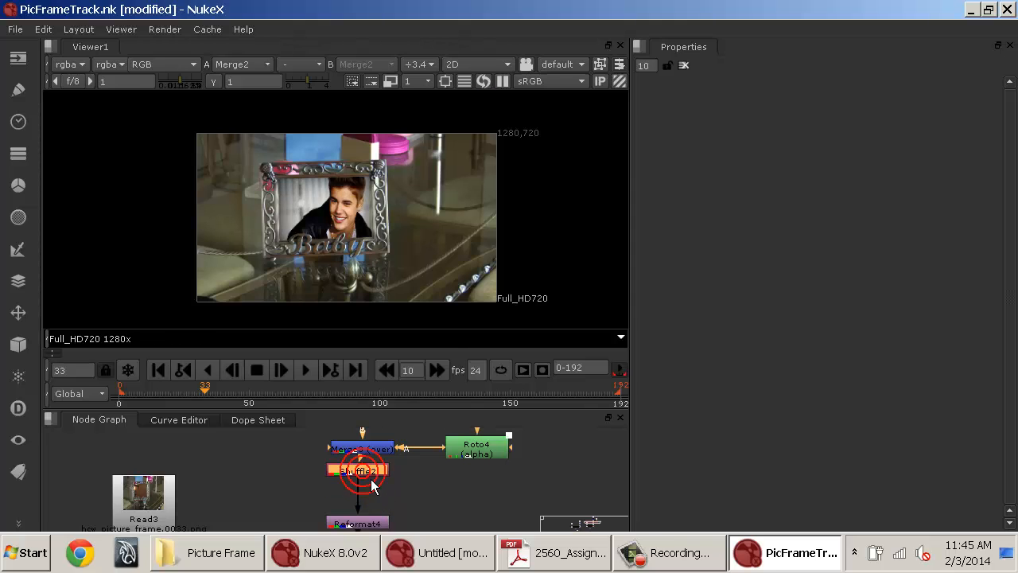
{"action": "key", "text": "ctrl+z"}
{"action": "scroll", "coordinate": [368, 222], "scroll_direction": "up", "scroll_amount": 4}
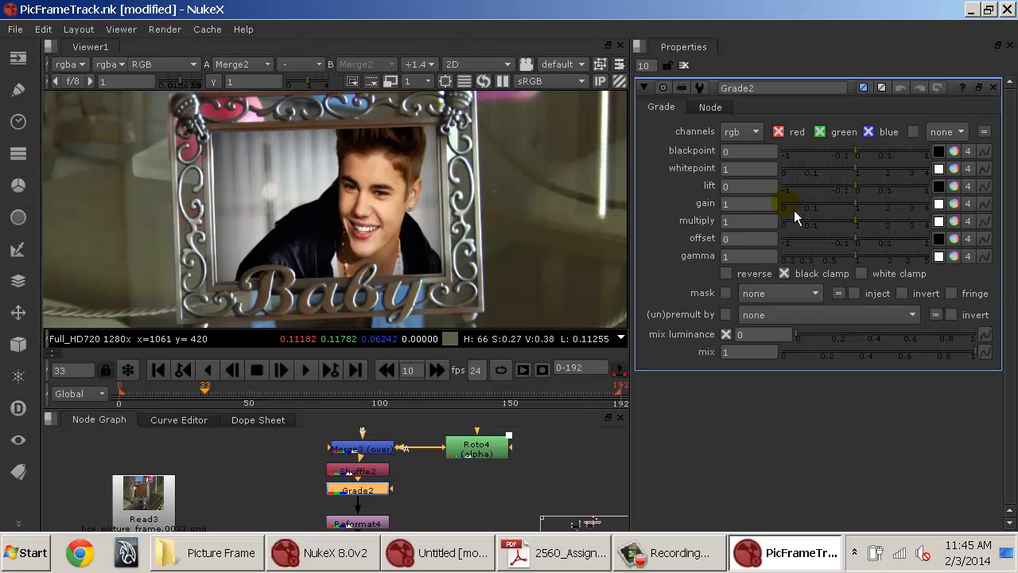
{"action": "left_click", "coordinate": [851, 210]}
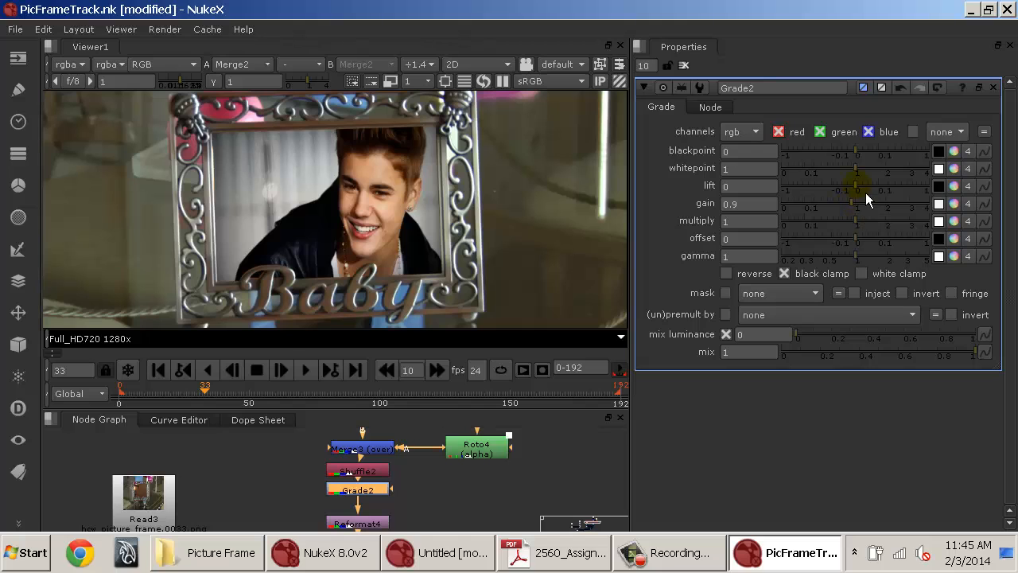
{"action": "left_click", "coordinate": [863, 192]}
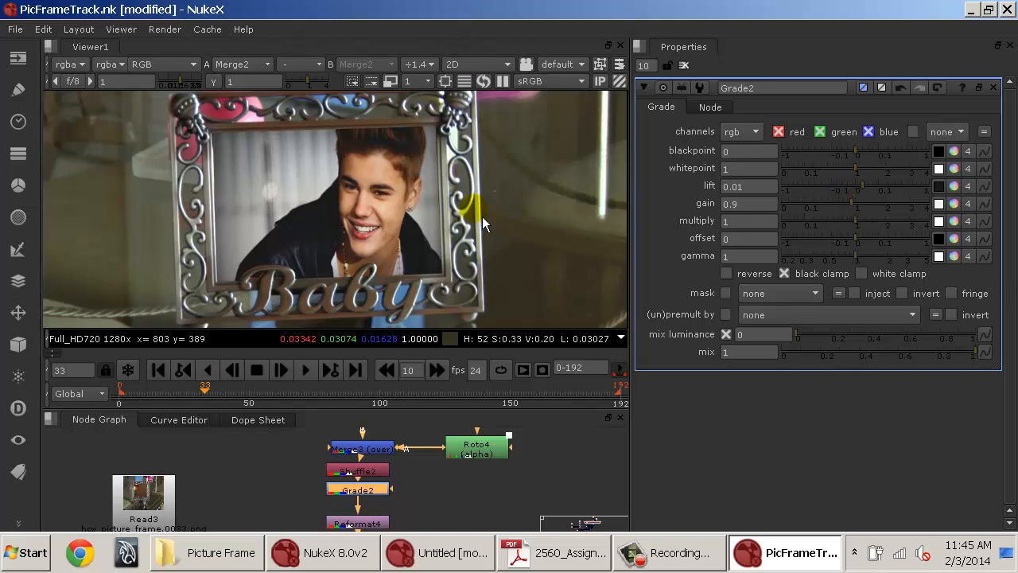
{"action": "scroll", "coordinate": [394, 194], "scroll_direction": "down", "scroll_amount": 1}
{"action": "left_click_drag", "start_coordinate": [295, 161], "coordinate": [267, 270]}
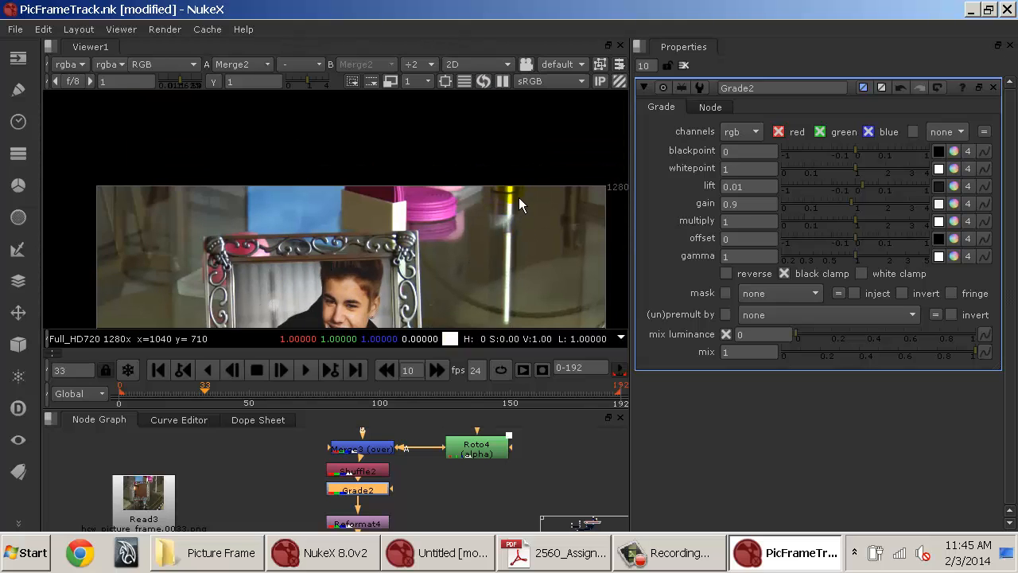
{"action": "left_click_drag", "start_coordinate": [164, 285], "coordinate": [164, 135]}
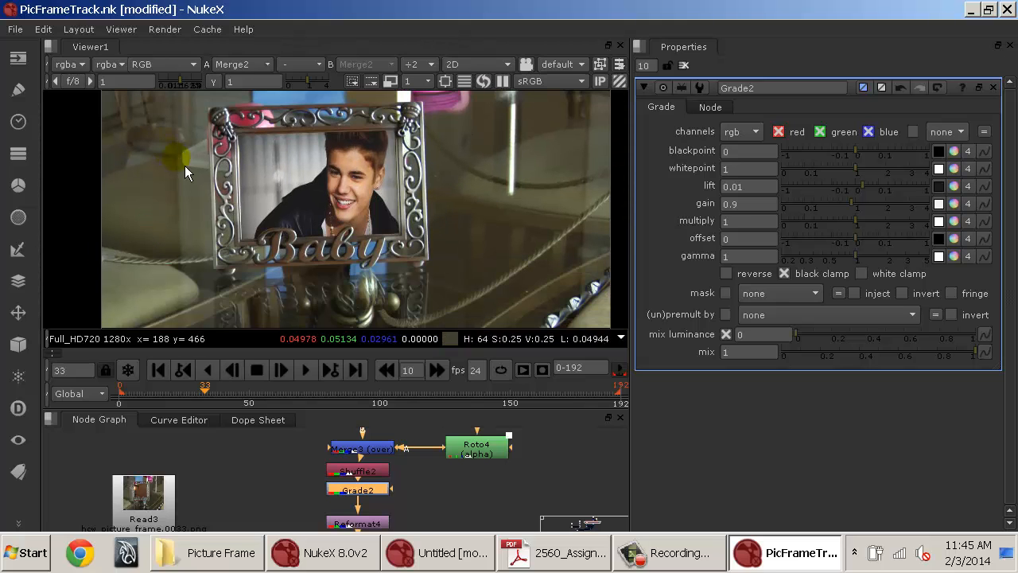
{"action": "mouse_move", "coordinate": [451, 273]}
{"action": "left_mouse_down"}
{"action": "mouse_move", "coordinate": [440, 216]}
{"action": "mouse_move", "coordinate": [457, 275]}
{"action": "left_mouse_up"}
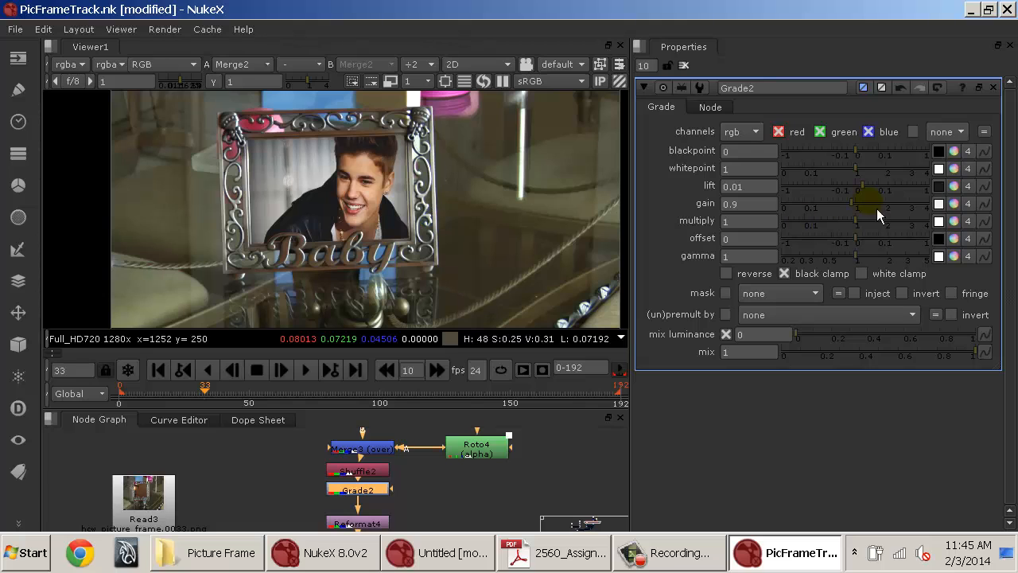
{"action": "left_click_drag", "start_coordinate": [859, 220], "coordinate": [866, 245]}
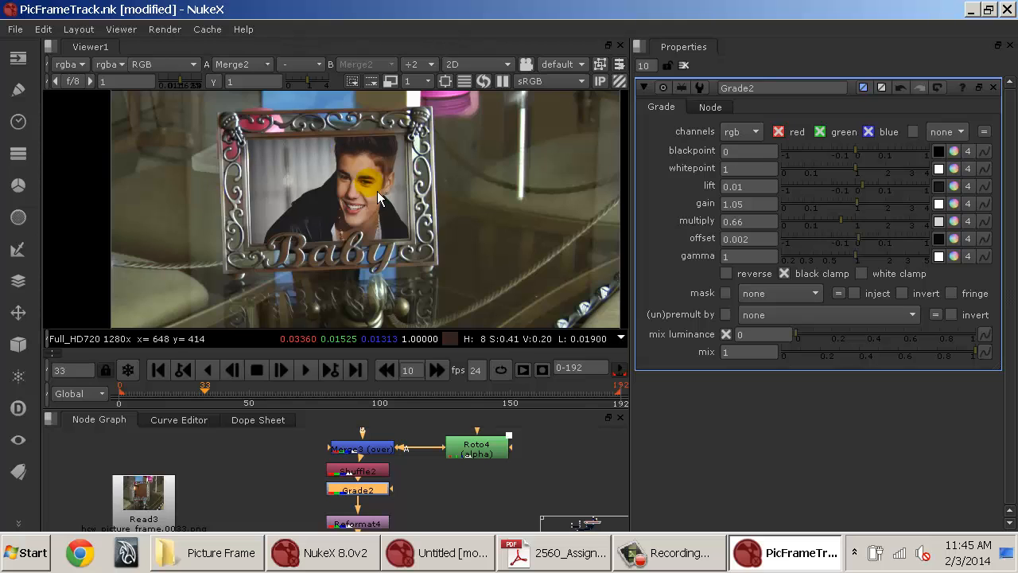
Open Roto3 at frame 31 and refine the Bezier1 outline around the B lettering of the frame.
{"action": "scroll", "coordinate": [360, 191], "scroll_direction": "up", "scroll_amount": 2}
{"action": "left_click_drag", "start_coordinate": [257, 241], "coordinate": [436, 164]}
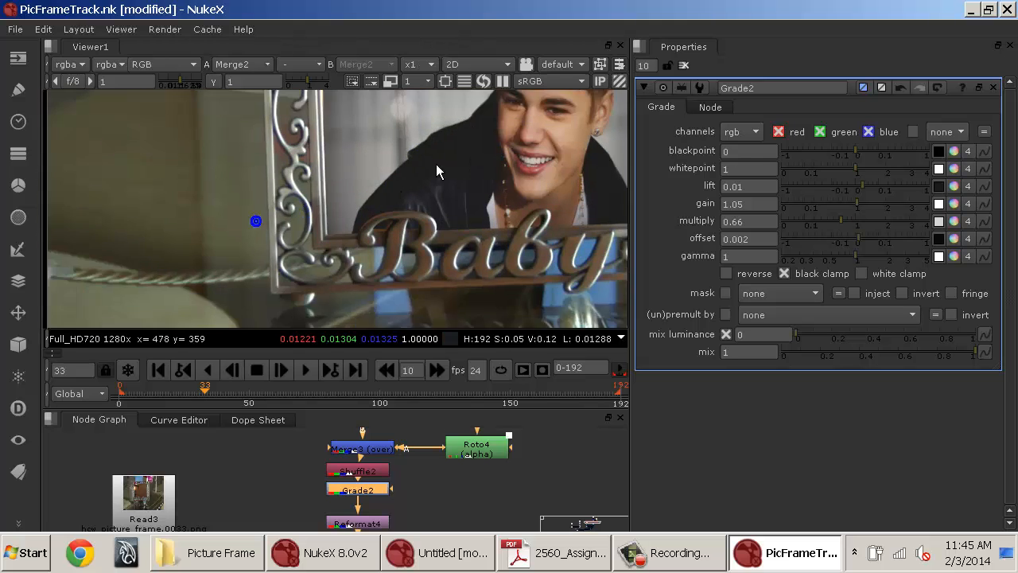
{"action": "scroll", "coordinate": [432, 199], "scroll_direction": "up", "scroll_amount": 4}
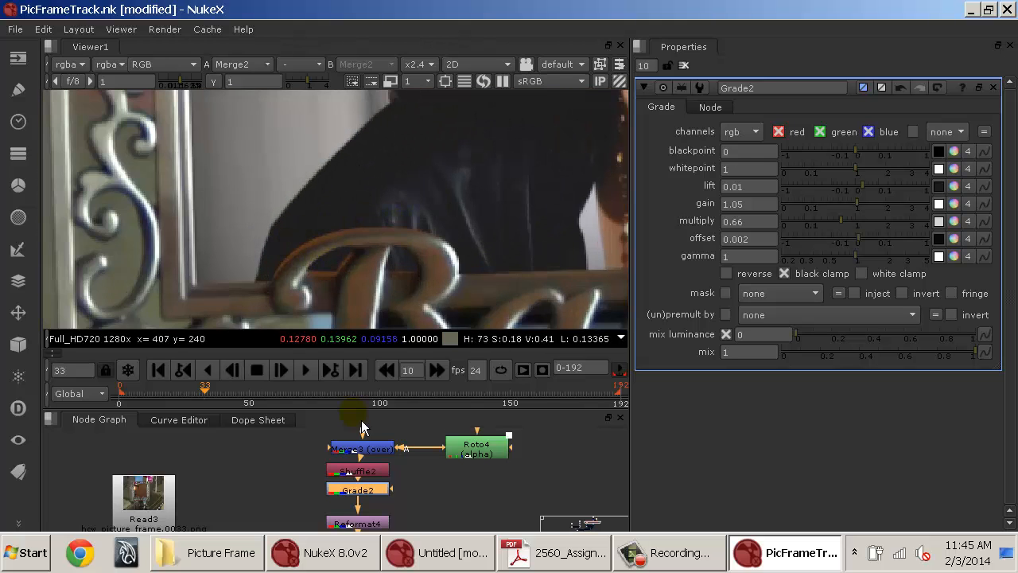
{"action": "left_click_drag", "start_coordinate": [374, 491], "coordinate": [390, 436]}
{"action": "left_click_drag", "start_coordinate": [407, 501], "coordinate": [400, 474]}
{"action": "double_click", "coordinate": [384, 471]}
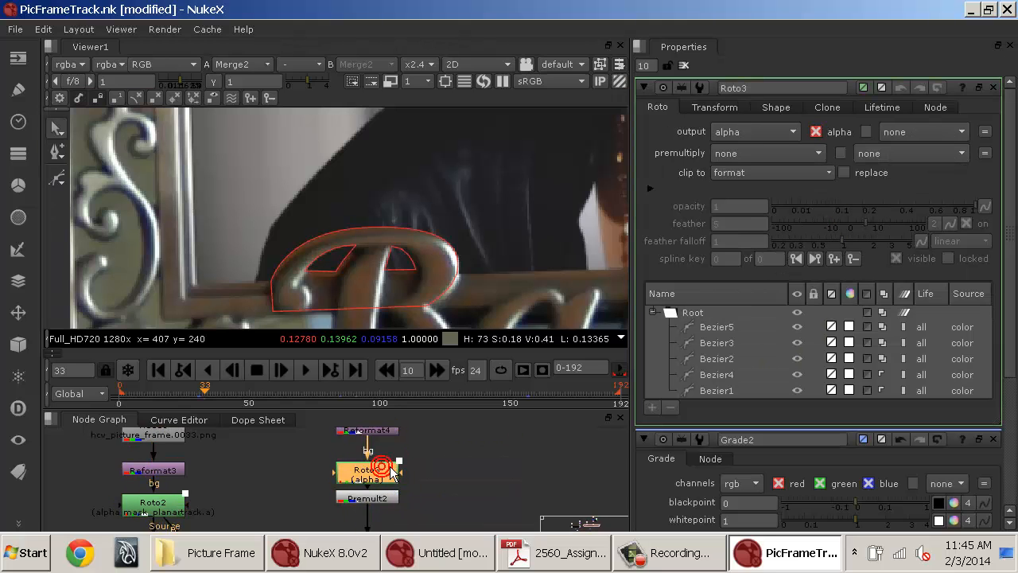
{"action": "left_click", "coordinate": [202, 396]}
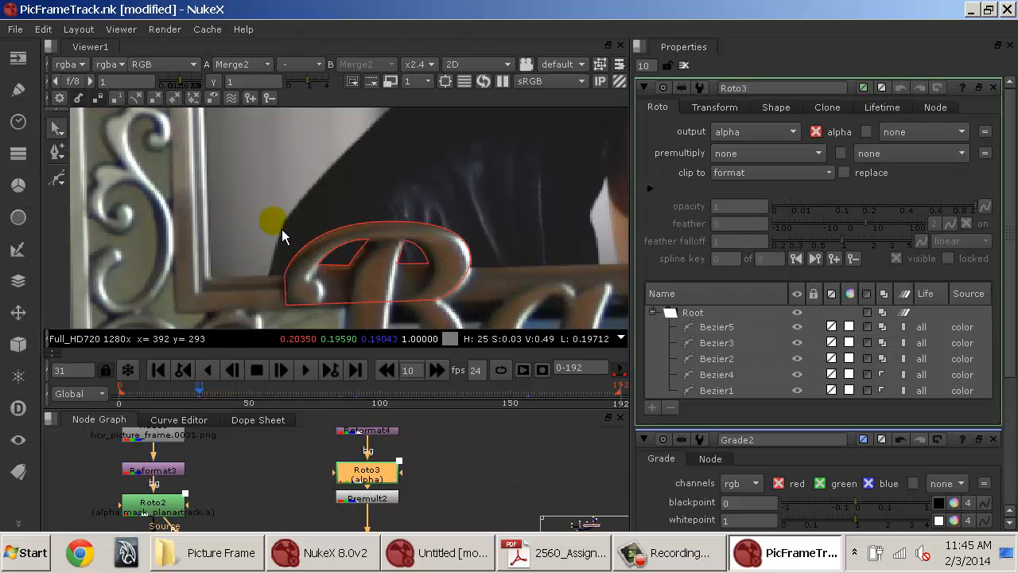
{"action": "key", "text": "o"}
{"action": "left_click", "coordinate": [283, 279]}
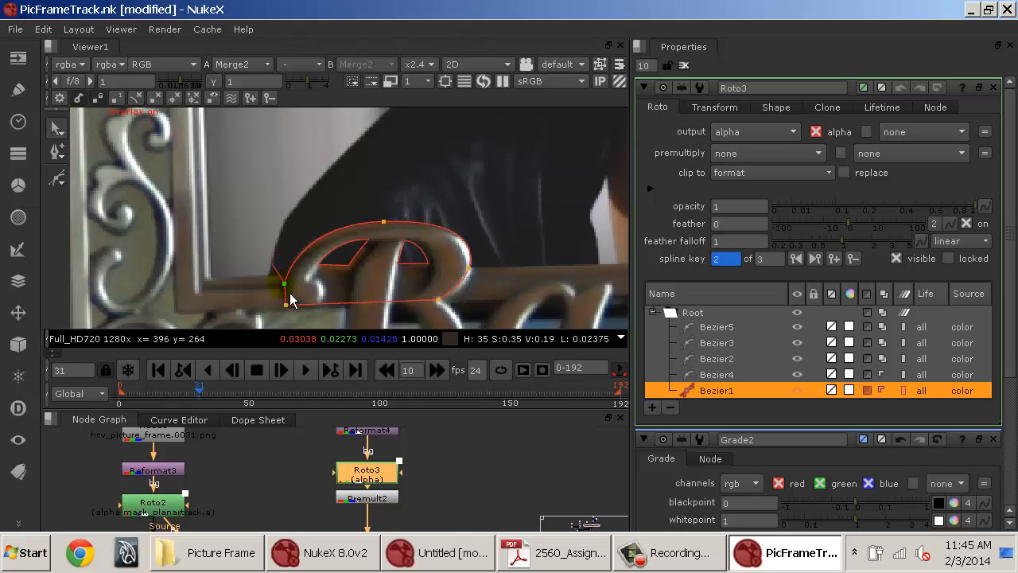
{"action": "left_click", "coordinate": [382, 223]}
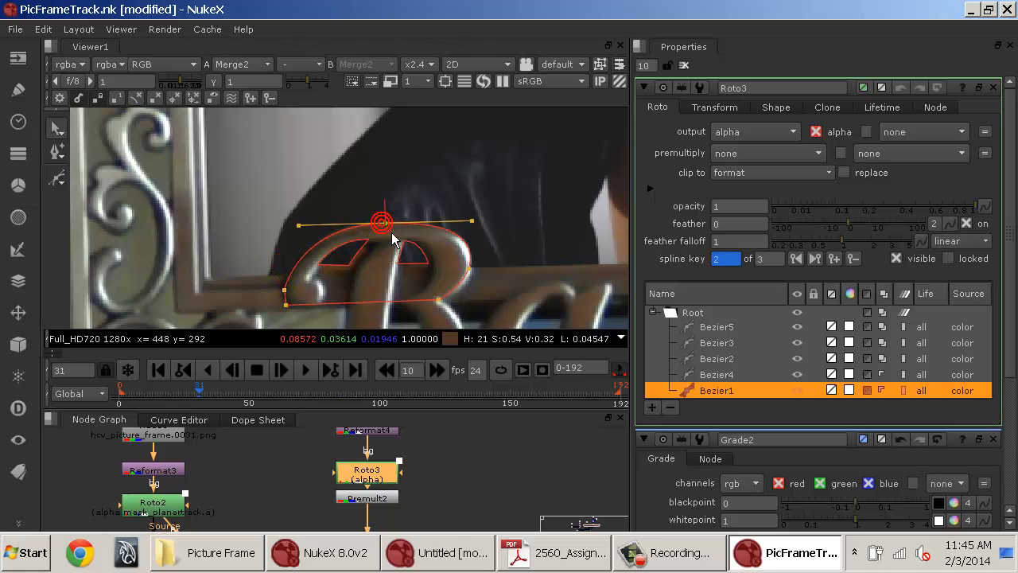
{"action": "left_click_drag", "start_coordinate": [299, 227], "coordinate": [298, 230]}
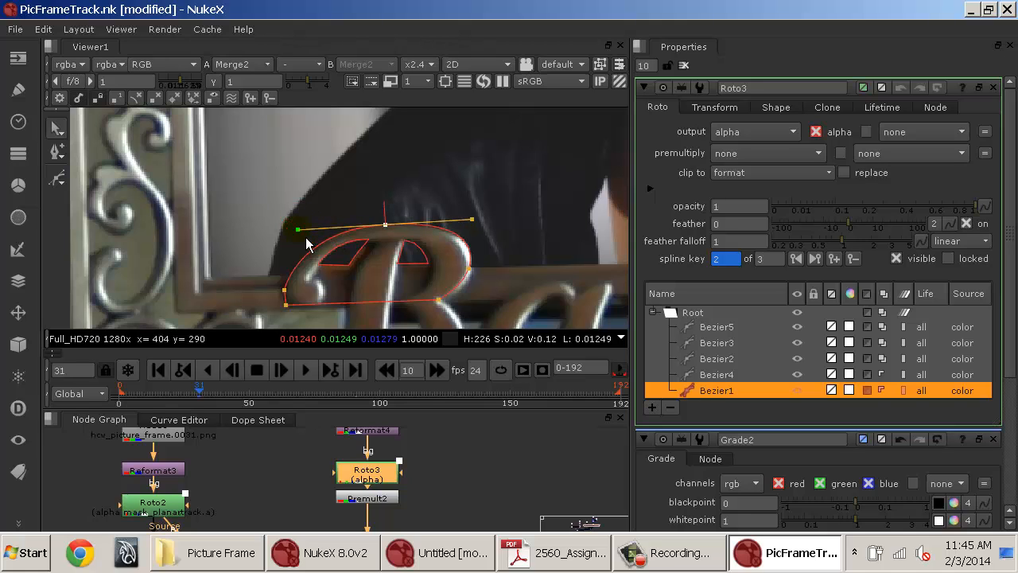
{"action": "left_click", "coordinate": [469, 270]}
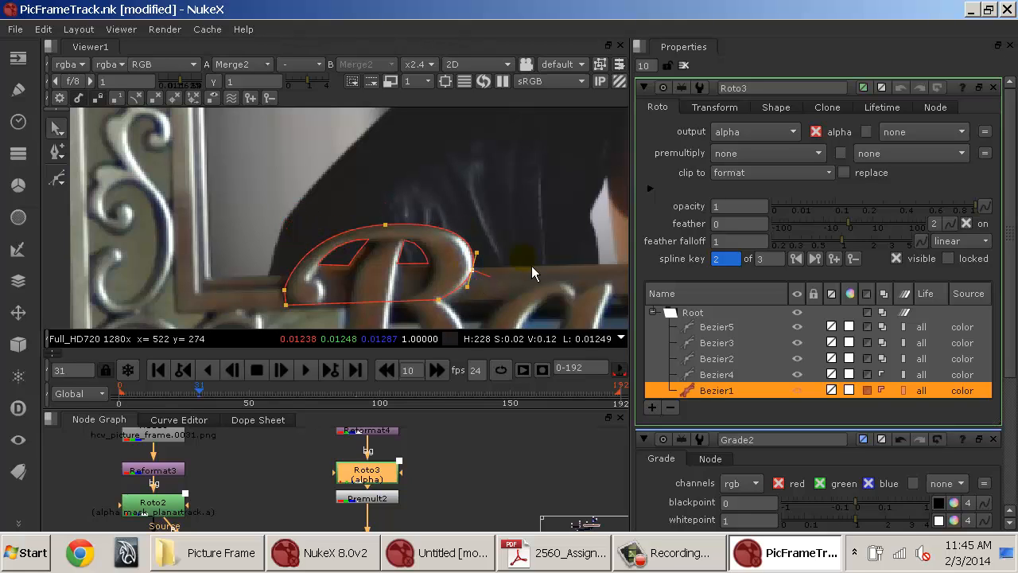
Refine the Bezier2 points around the inner hole of the B lettering.
{"action": "left_click", "coordinate": [351, 266]}
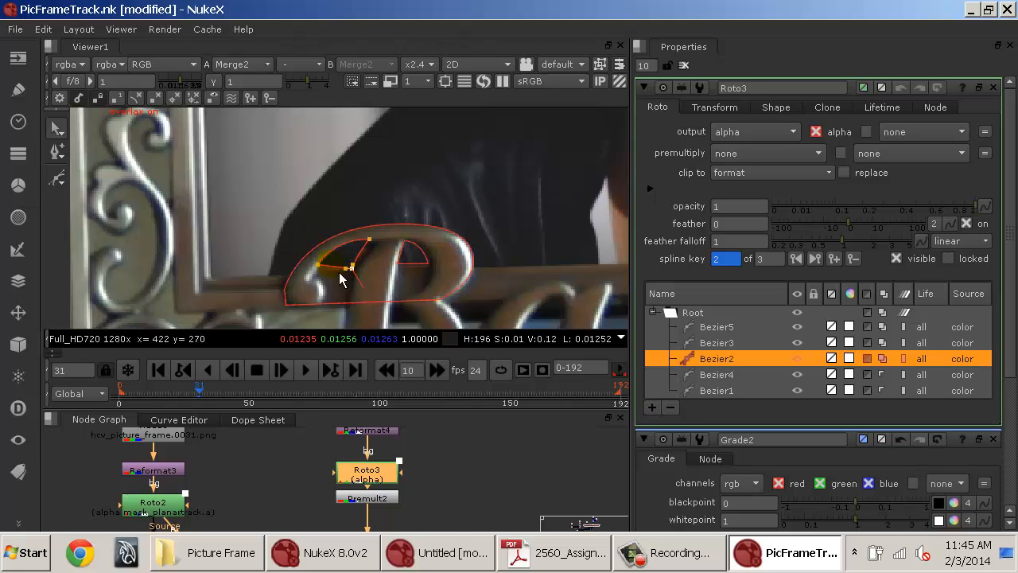
{"action": "left_click", "coordinate": [319, 270]}
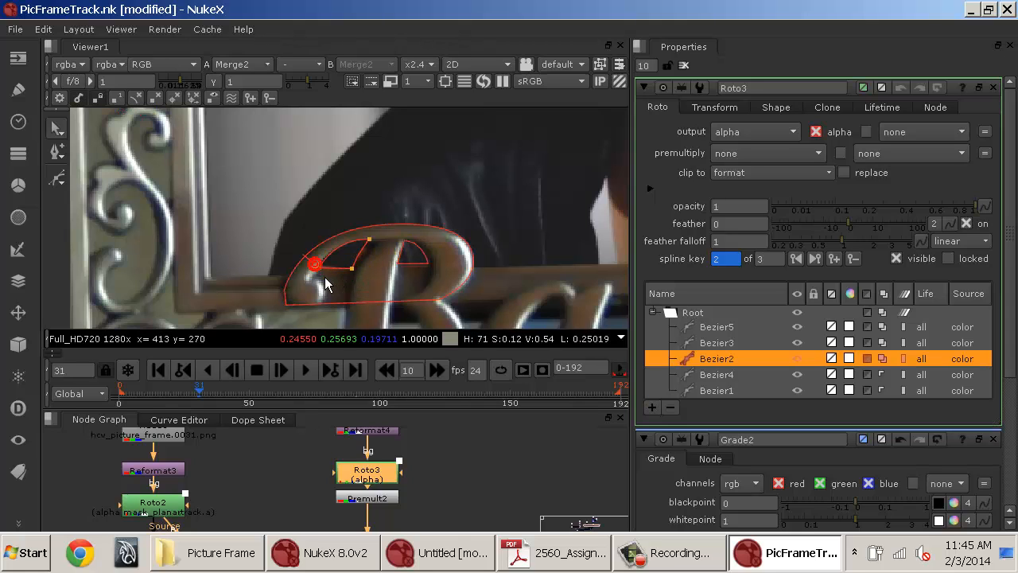
{"action": "left_click", "coordinate": [369, 239]}
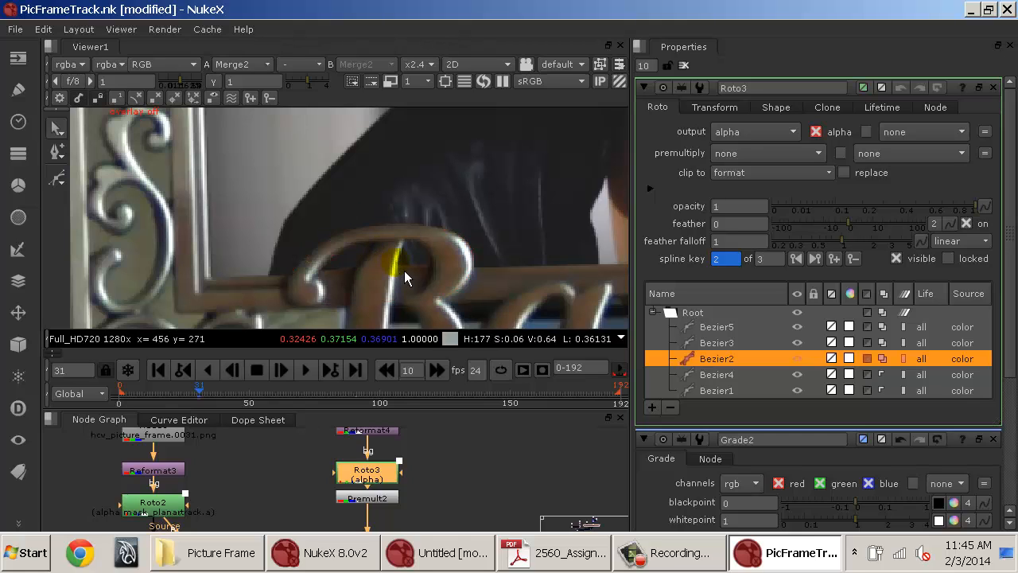
{"action": "mouse_move", "coordinate": [377, 284]}
{"action": "left_mouse_down"}
{"action": "mouse_move", "coordinate": [304, 261]}
{"action": "mouse_move", "coordinate": [347, 288]}
{"action": "mouse_move", "coordinate": [351, 280]}
{"action": "left_mouse_up"}
{"action": "left_click", "coordinate": [342, 275]}
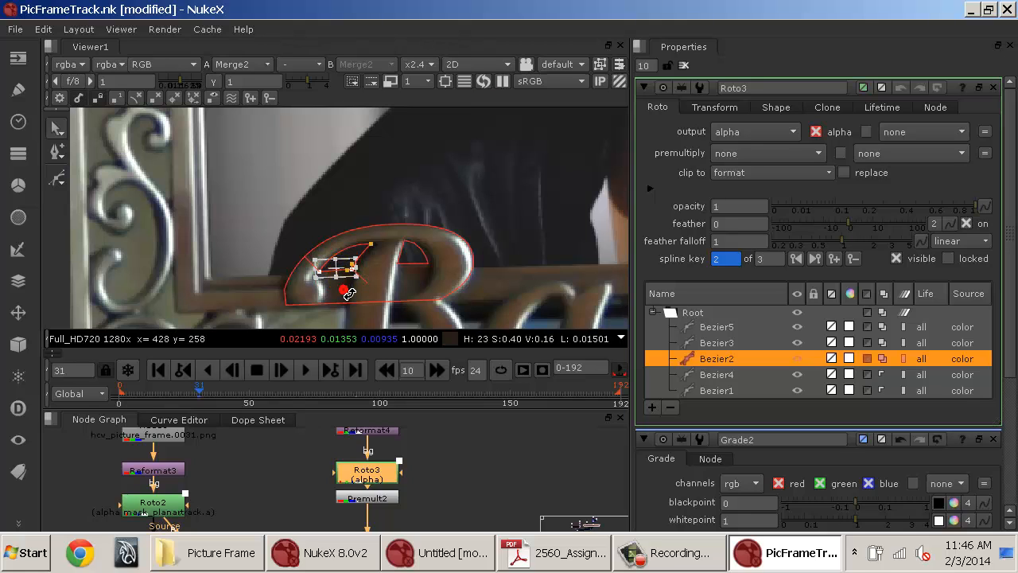
{"action": "left_click", "coordinate": [345, 301]}
{"action": "left_click", "coordinate": [295, 213]}
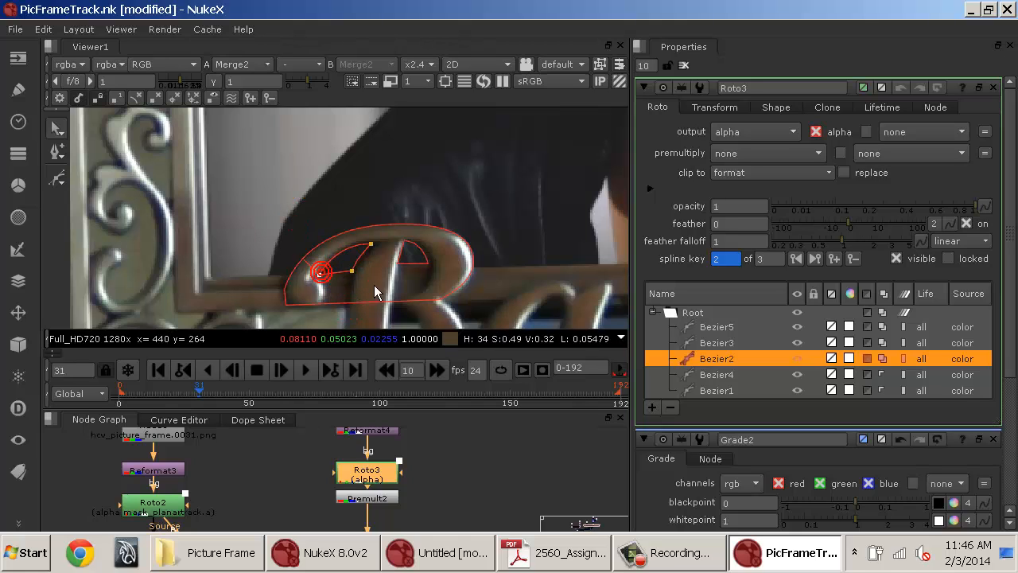
Adjust the Bezier3 points in the B lettering and close the Roto3 properties.
{"action": "left_click", "coordinate": [429, 265]}
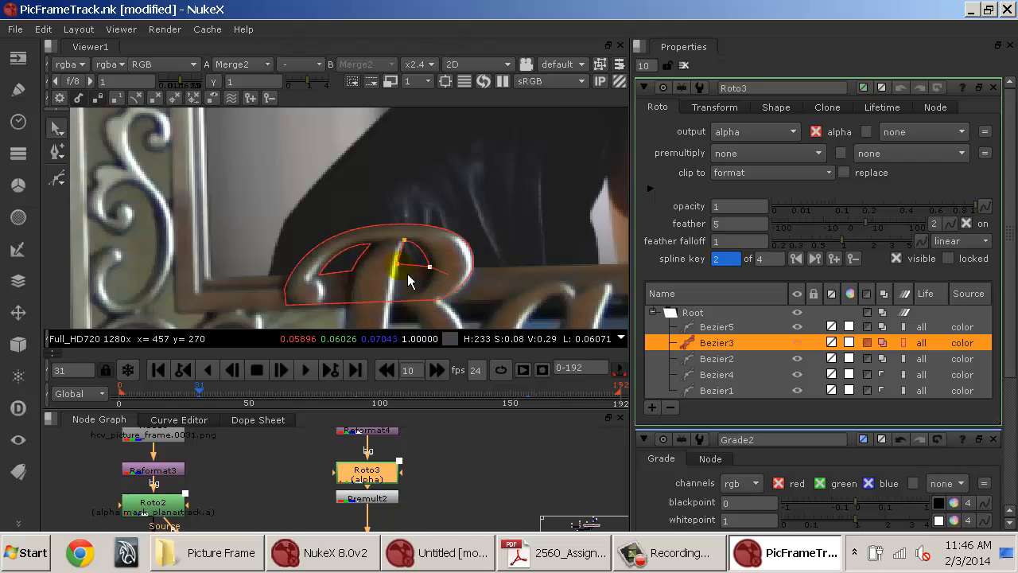
{"action": "key", "text": "o"}
{"action": "key", "text": "o"}
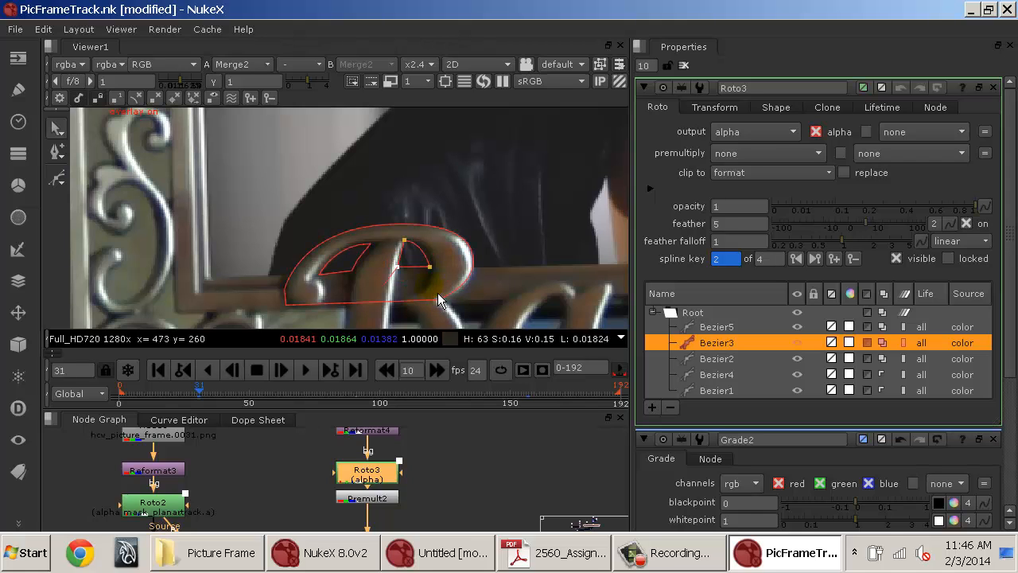
{"action": "left_click", "coordinate": [560, 238]}
{"action": "left_click", "coordinate": [683, 65]}
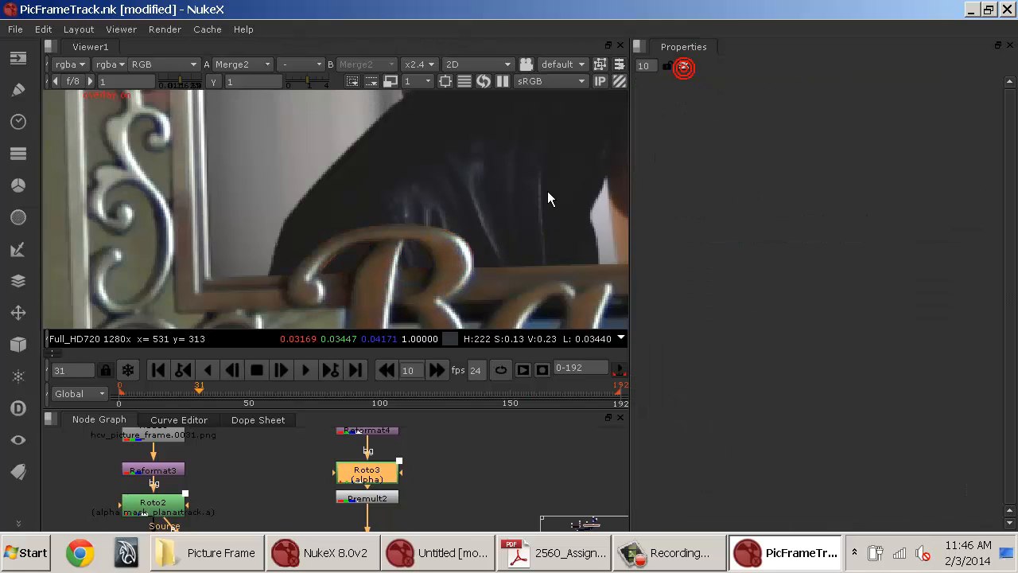
Play back the composite zoomed in on the picture's edge to check the fit.
{"action": "scroll", "coordinate": [547, 191], "scroll_direction": "down", "scroll_amount": 6}
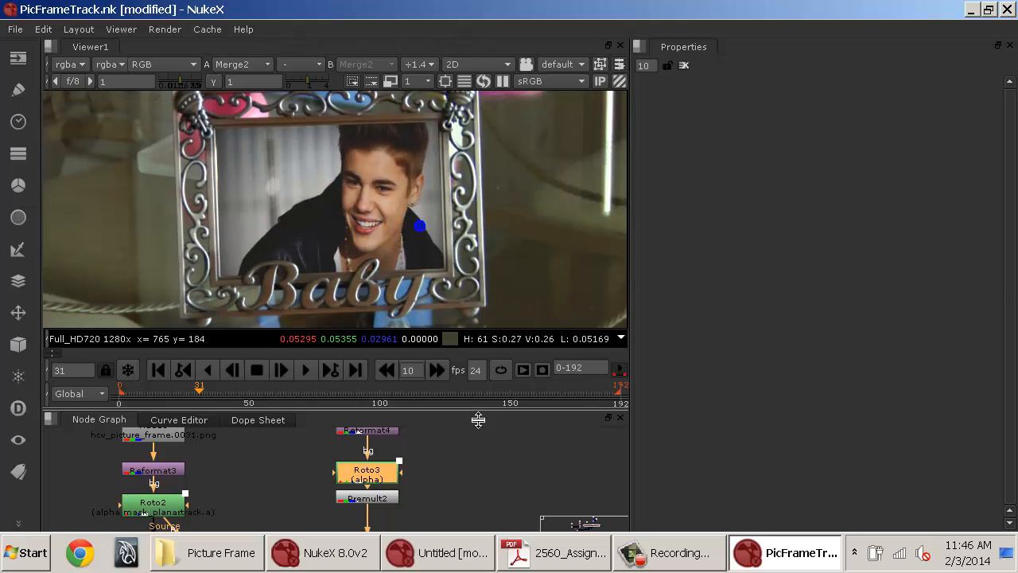
{"action": "left_click", "coordinate": [460, 490]}
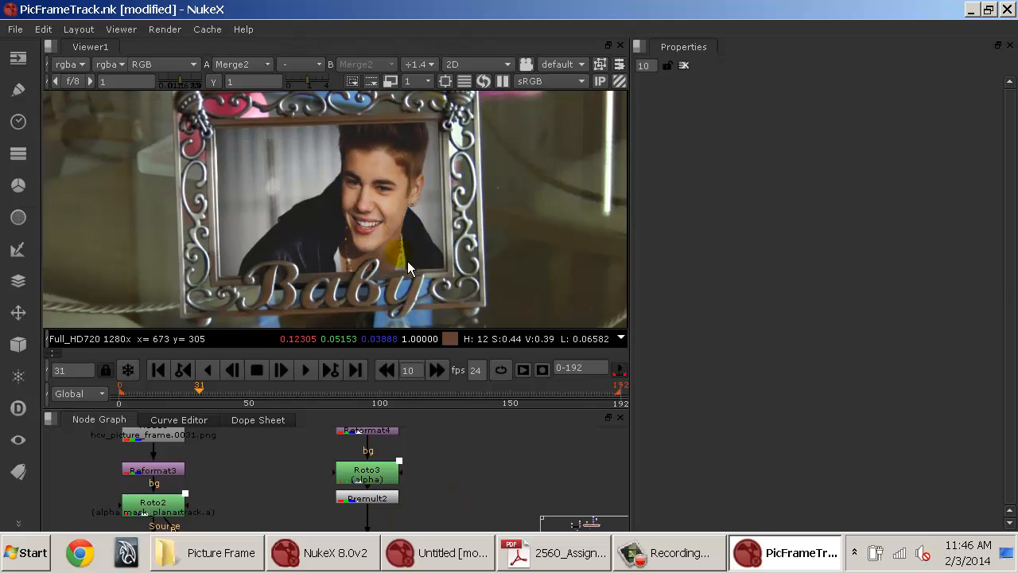
{"action": "mouse_move", "coordinate": [486, 503]}
{"action": "left_mouse_down"}
{"action": "mouse_move", "coordinate": [482, 523]}
{"action": "mouse_move", "coordinate": [471, 490]}
{"action": "left_mouse_up"}
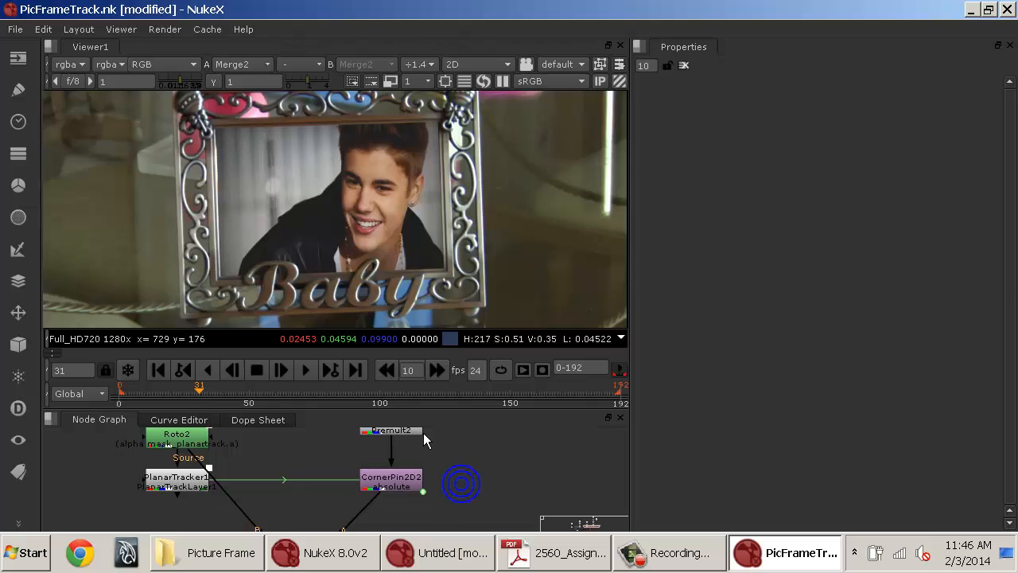
{"action": "scroll", "coordinate": [294, 237], "scroll_direction": "up", "scroll_amount": 6}
{"action": "left_click_drag", "start_coordinate": [230, 193], "coordinate": [377, 251]}
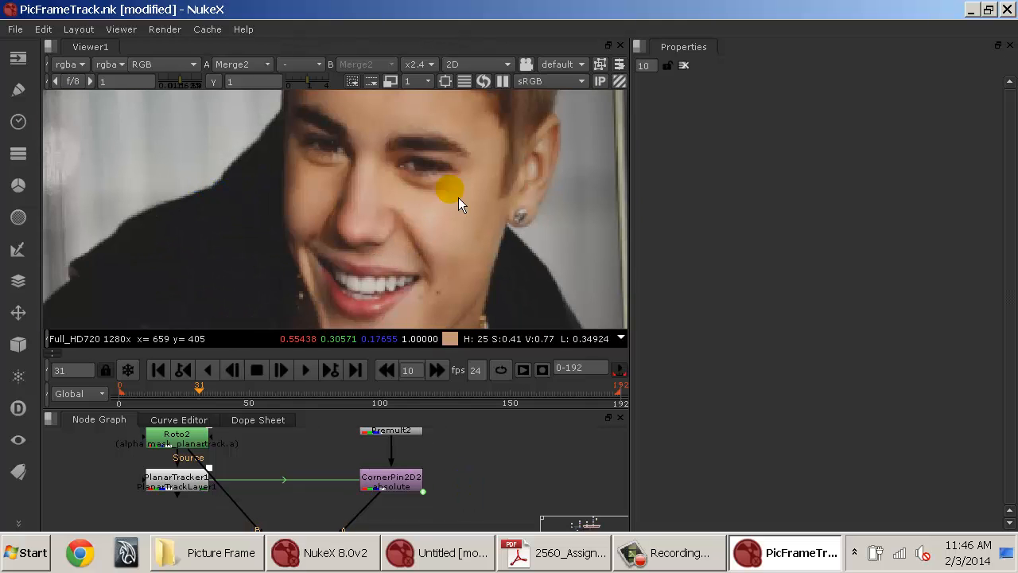
{"action": "left_click_drag", "start_coordinate": [618, 217], "coordinate": [253, 206]}
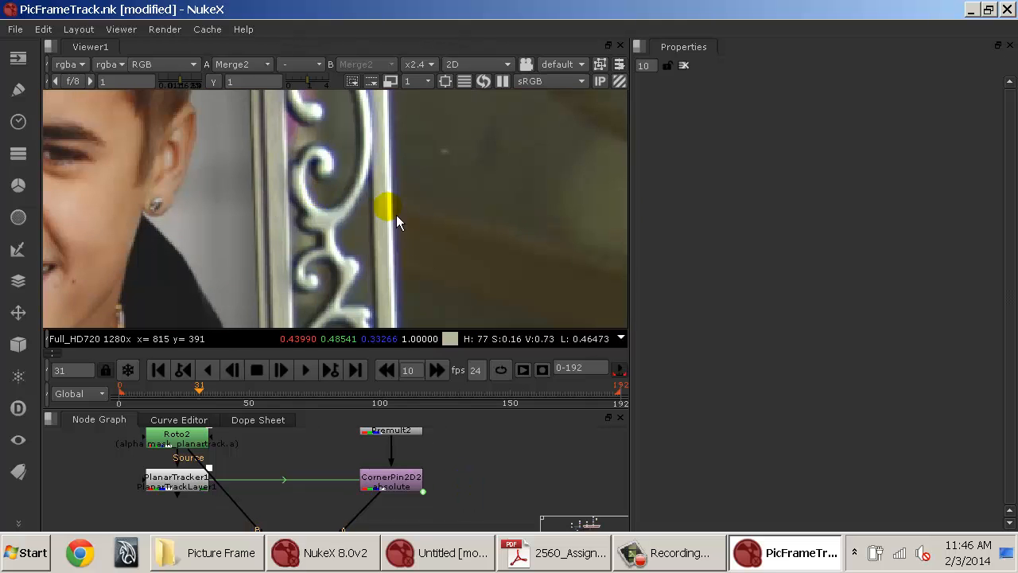
{"action": "key", "text": "l"}
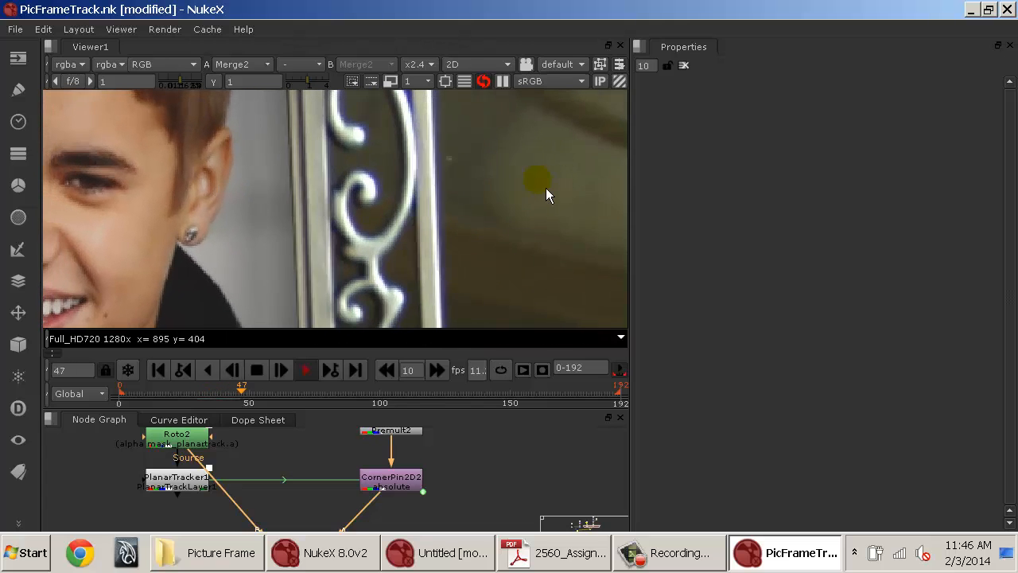
{"action": "key", "text": "k"}
Raise the viewer gain to 3 and play the sequence again to inspect the picture edges.
{"action": "left_click", "coordinate": [307, 81]}
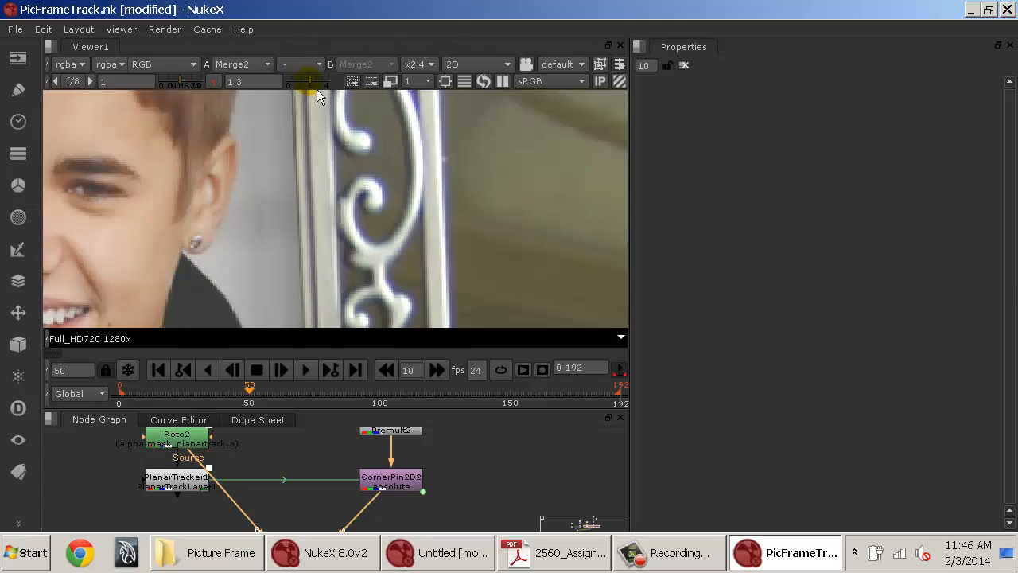
{"action": "left_click", "coordinate": [213, 81]}
{"action": "left_click_drag", "start_coordinate": [175, 88], "coordinate": [194, 90]}
{"action": "key", "text": "l"}
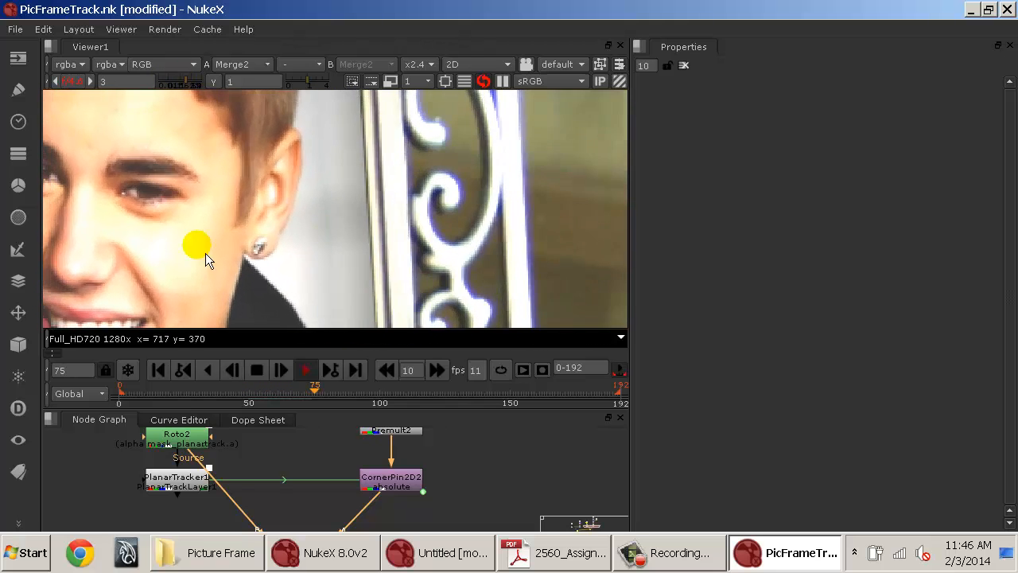
{"action": "key", "text": "k"}
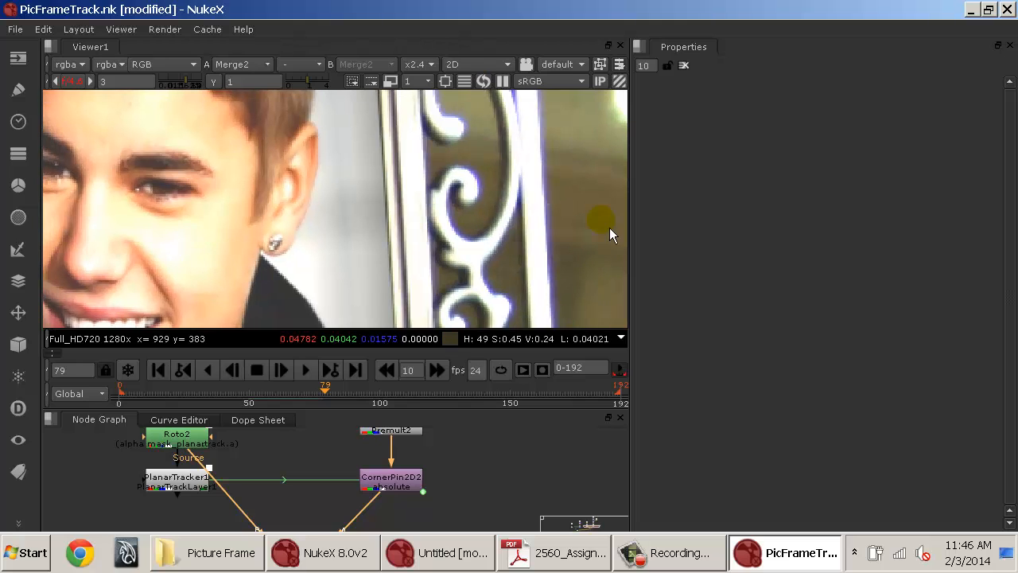
{"action": "scroll", "coordinate": [489, 474], "scroll_direction": "down", "scroll_amount": 4}
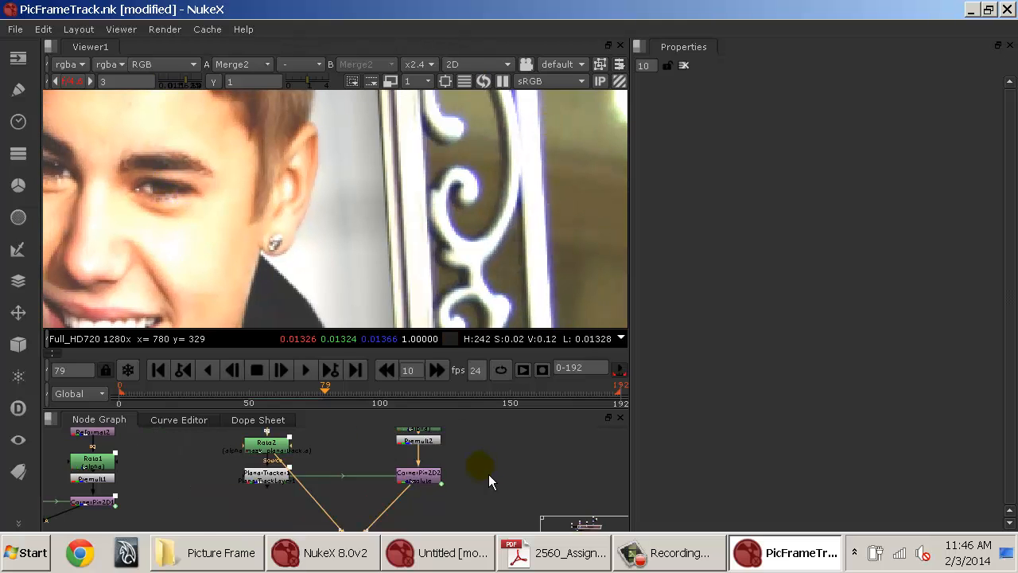
{"action": "scroll", "coordinate": [466, 454], "scroll_direction": "up", "scroll_amount": 4}
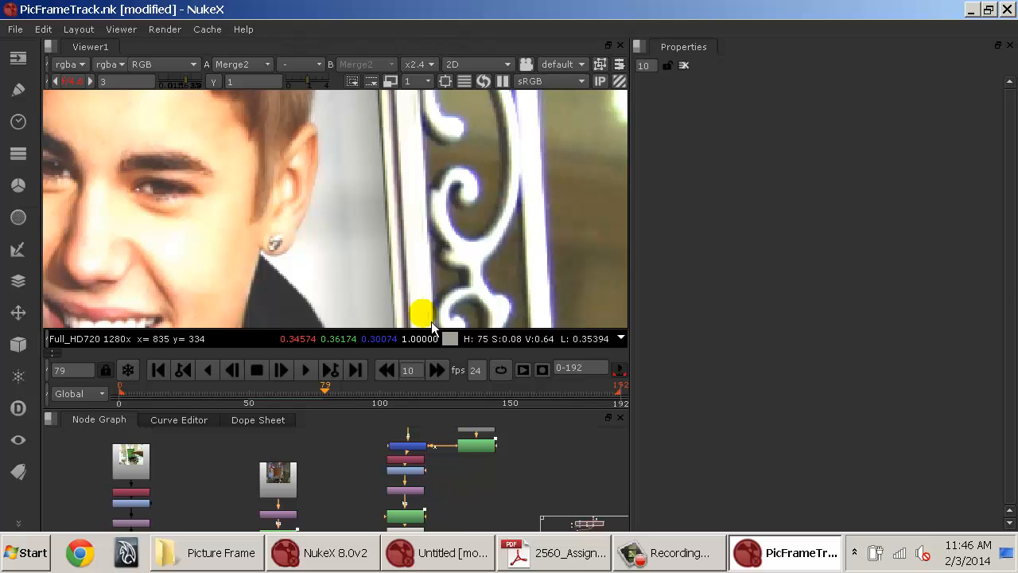
Fit the frame in the viewer and reset the viewer gain to 1.
{"action": "key", "text": "f"}
{"action": "left_click", "coordinate": [80, 86]}
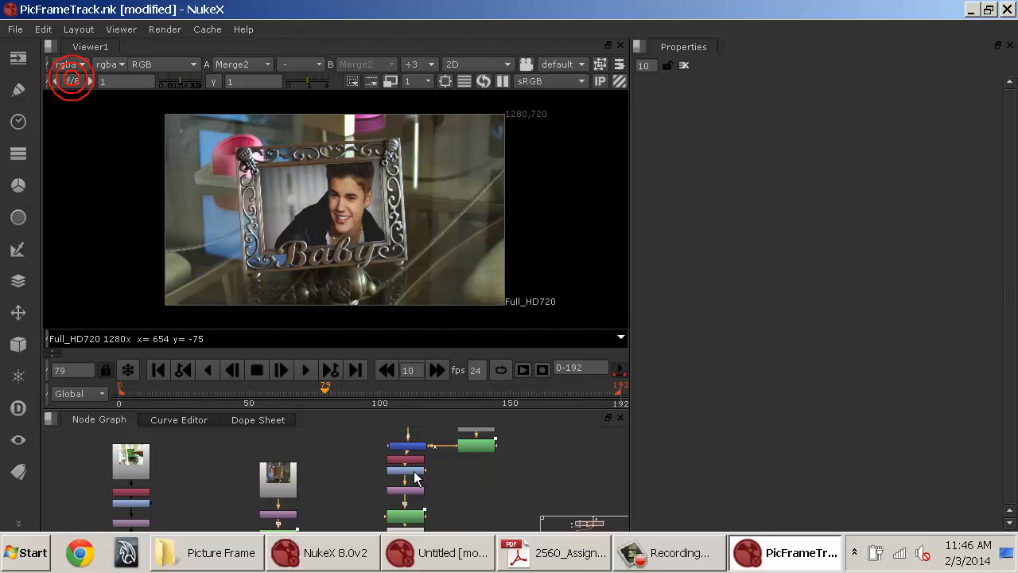
Delete the Reformat4 node below Grade2 in the picture branch.
{"action": "scroll", "coordinate": [441, 473], "scroll_direction": "up", "scroll_amount": 4}
{"action": "left_click_drag", "start_coordinate": [434, 471], "coordinate": [421, 396]}
{"action": "left_click_drag", "start_coordinate": [433, 464], "coordinate": [423, 418]}
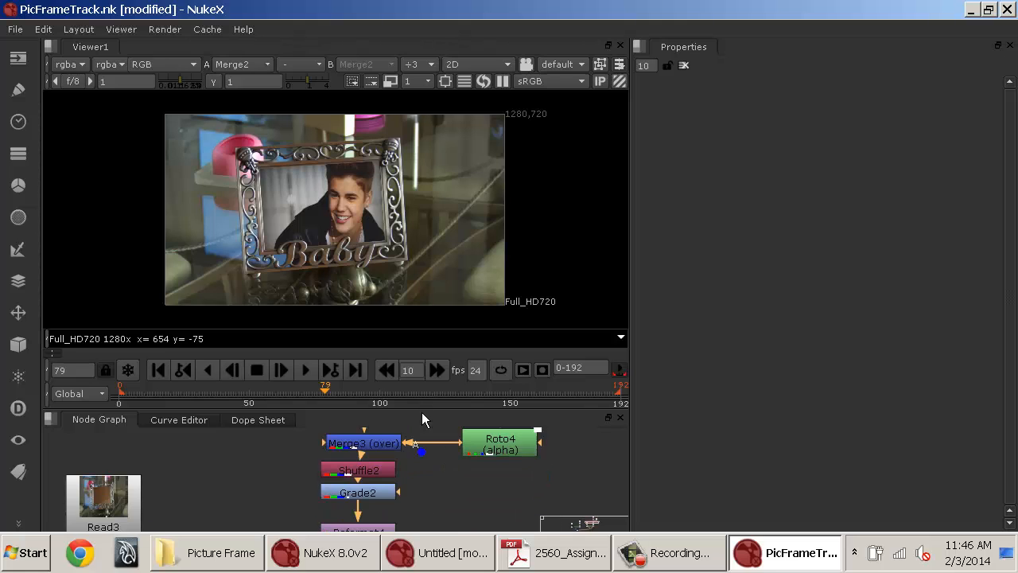
{"action": "left_click_drag", "start_coordinate": [429, 511], "coordinate": [434, 462]}
{"action": "left_click", "coordinate": [382, 463]}
{"action": "left_click_drag", "start_coordinate": [378, 478], "coordinate": [417, 491]}
{"action": "left_click", "coordinate": [416, 477]}
{"action": "left_click", "coordinate": [379, 509]}
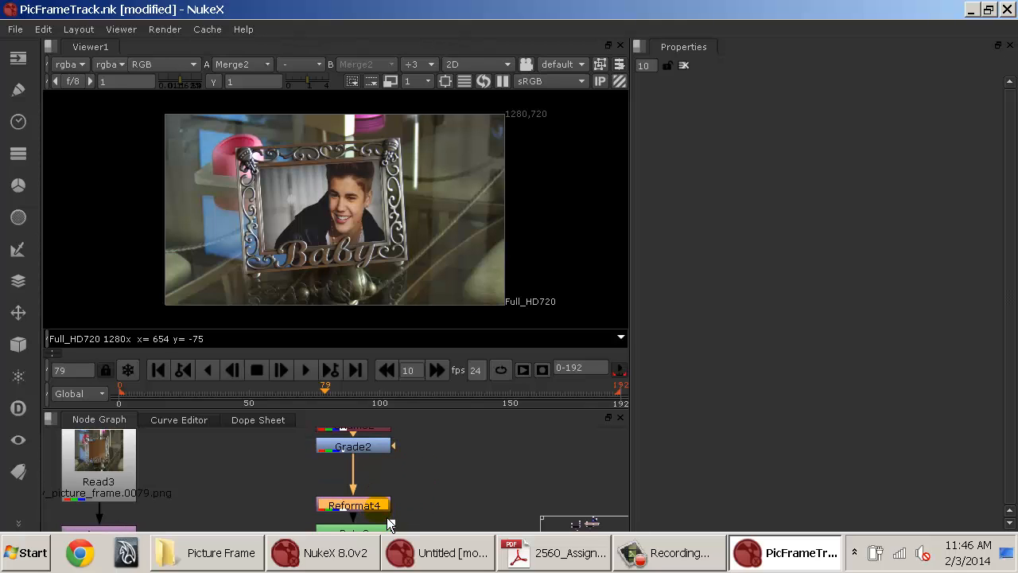
{"action": "key", "text": "d"}
{"action": "key", "text": "Delete"}
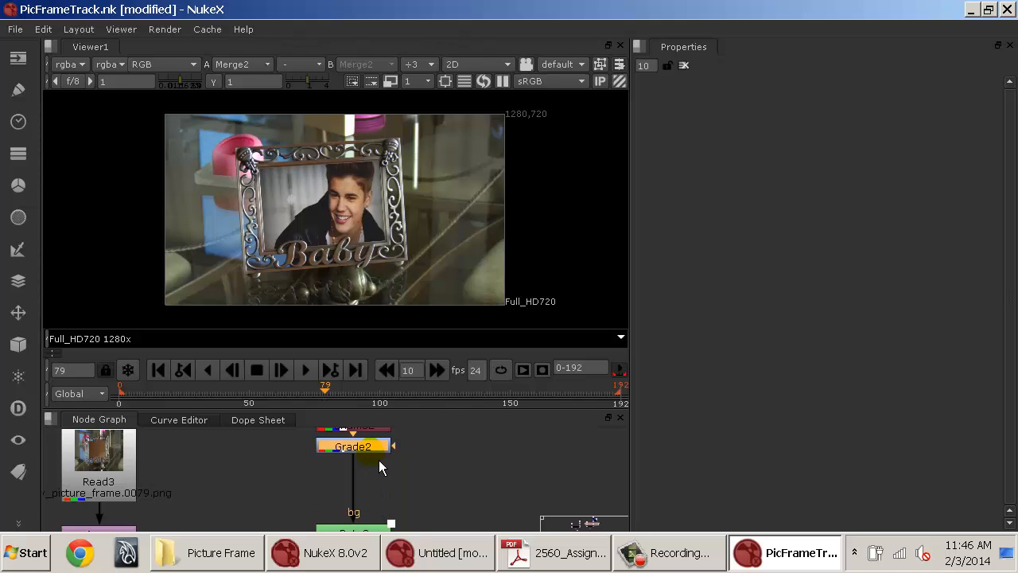
Insert a Grain node below Grade2.
{"action": "key", "text": "Tab"}
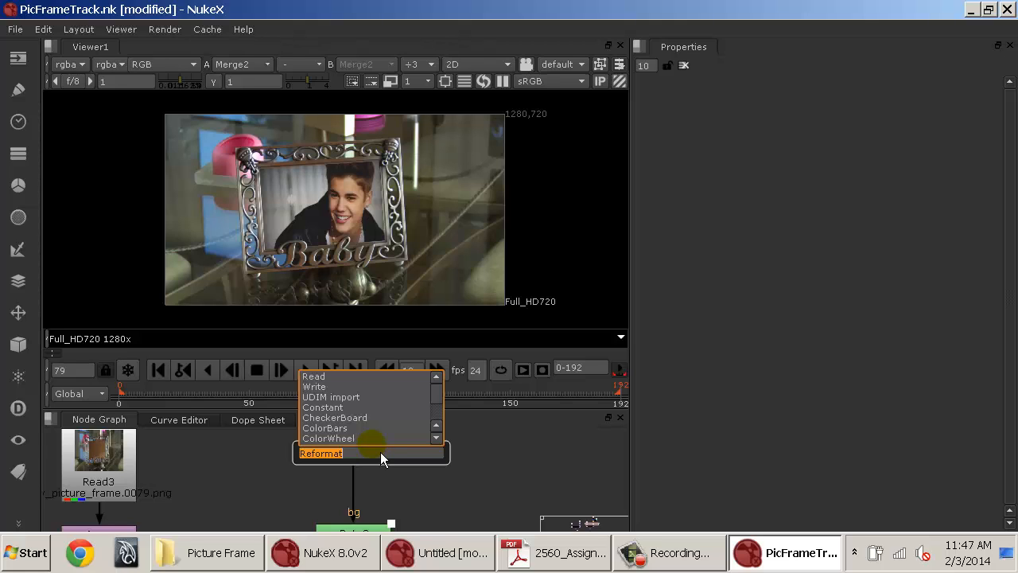
{"action": "key", "text": "Escape"}
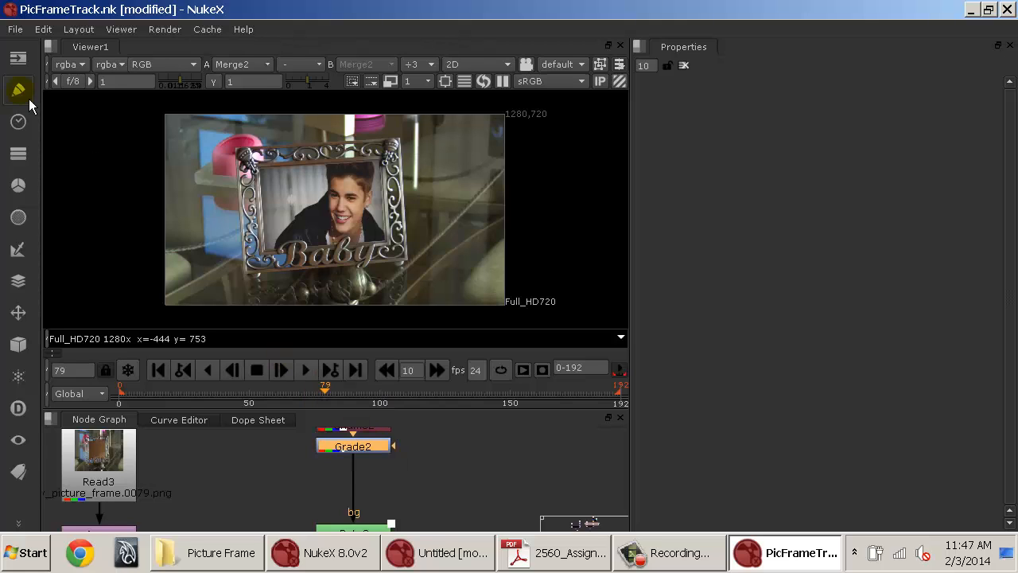
{"action": "left_click", "coordinate": [26, 99]}
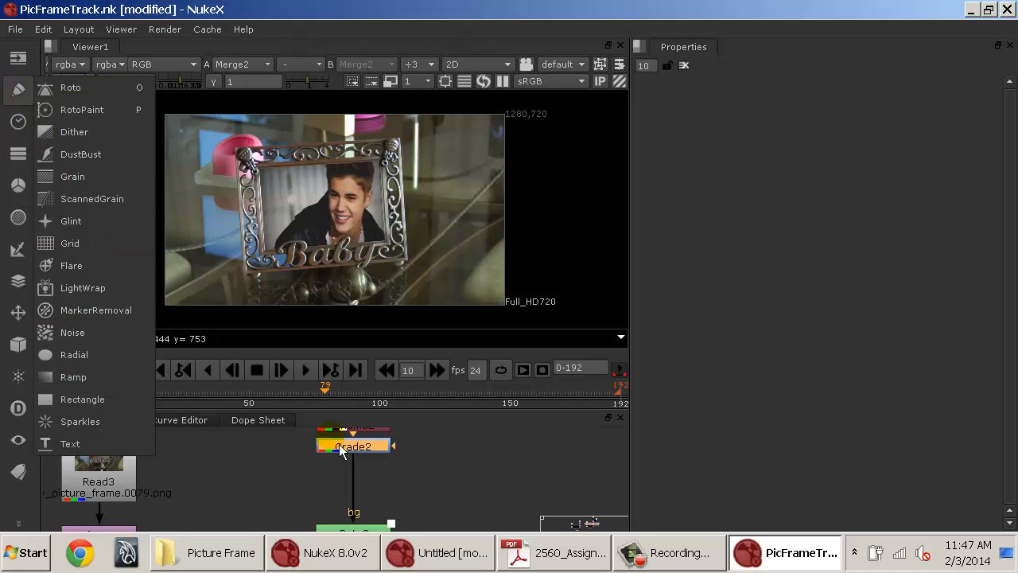
{"action": "left_click", "coordinate": [90, 184]}
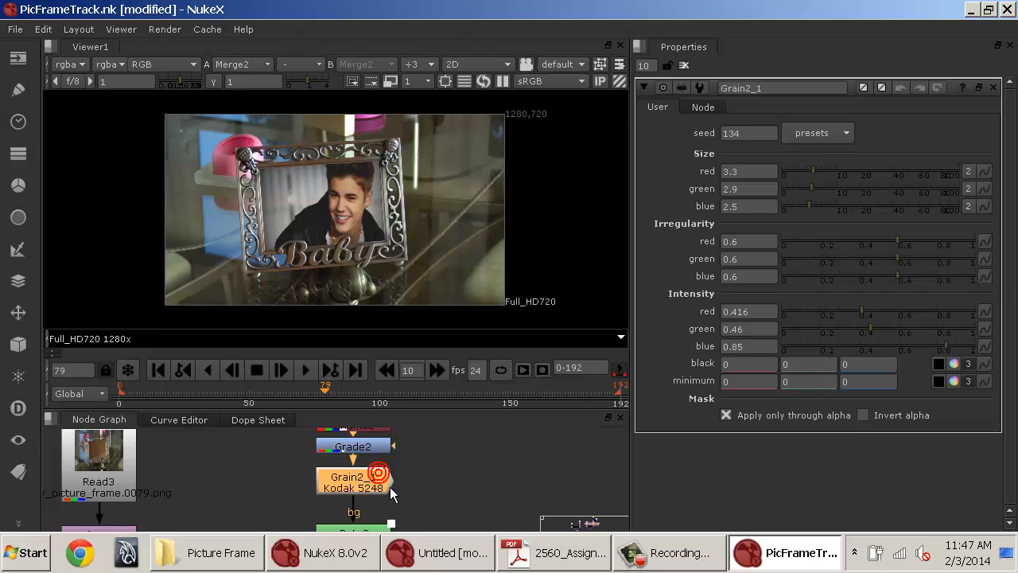
Zoom in on the picture edge and toggle the Grain node off and on to compare.
{"action": "scroll", "coordinate": [380, 209], "scroll_direction": "up", "scroll_amount": 8}
{"action": "scroll", "coordinate": [380, 210], "scroll_direction": "up", "scroll_amount": 1}
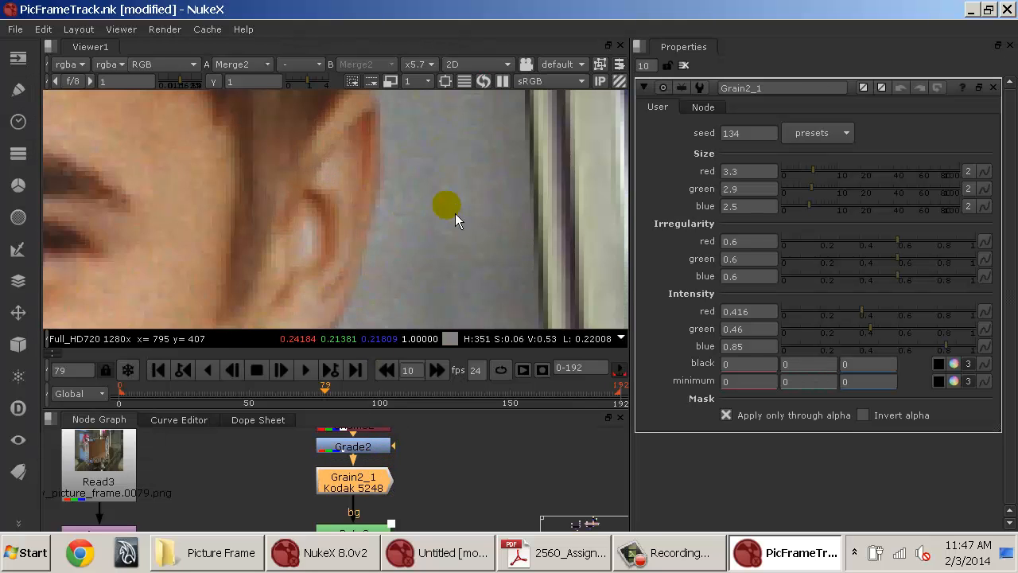
{"action": "left_click_drag", "start_coordinate": [454, 213], "coordinate": [396, 276]}
{"action": "key", "text": "d"}
{"action": "key", "text": "d"}
{"action": "key", "text": "d"}
{"action": "key", "text": "d"}
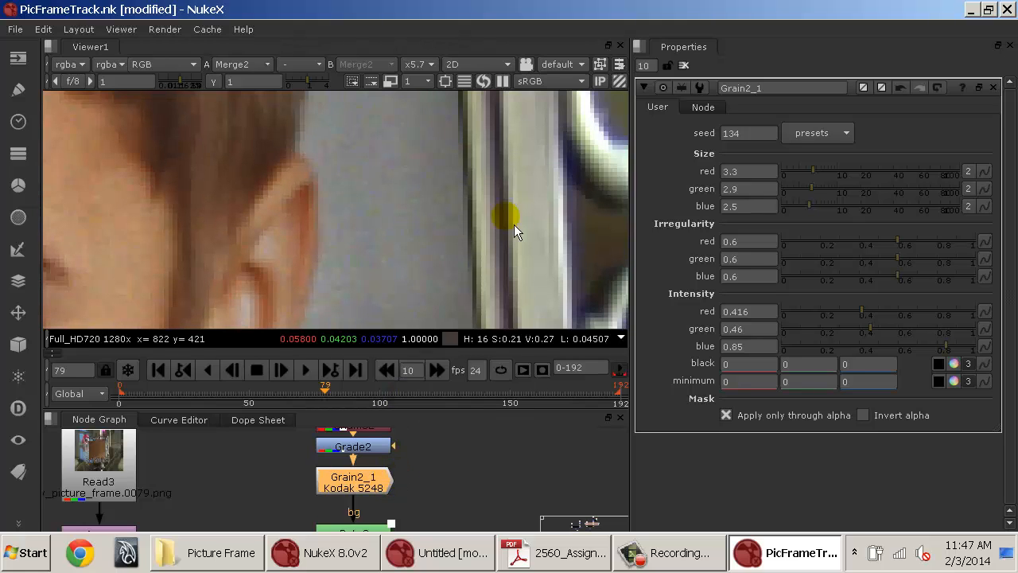
{"action": "left_click_drag", "start_coordinate": [573, 201], "coordinate": [361, 212]}
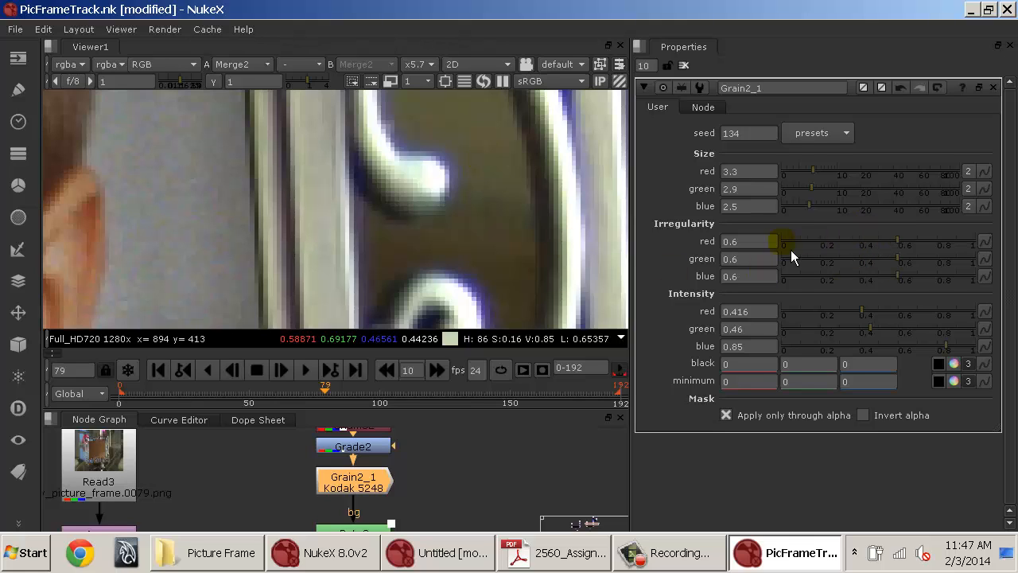
Set the grain intensity to 0.25 red, 0.25 green and 0.4 blue.
{"action": "left_click_drag", "start_coordinate": [768, 242], "coordinate": [729, 245]}
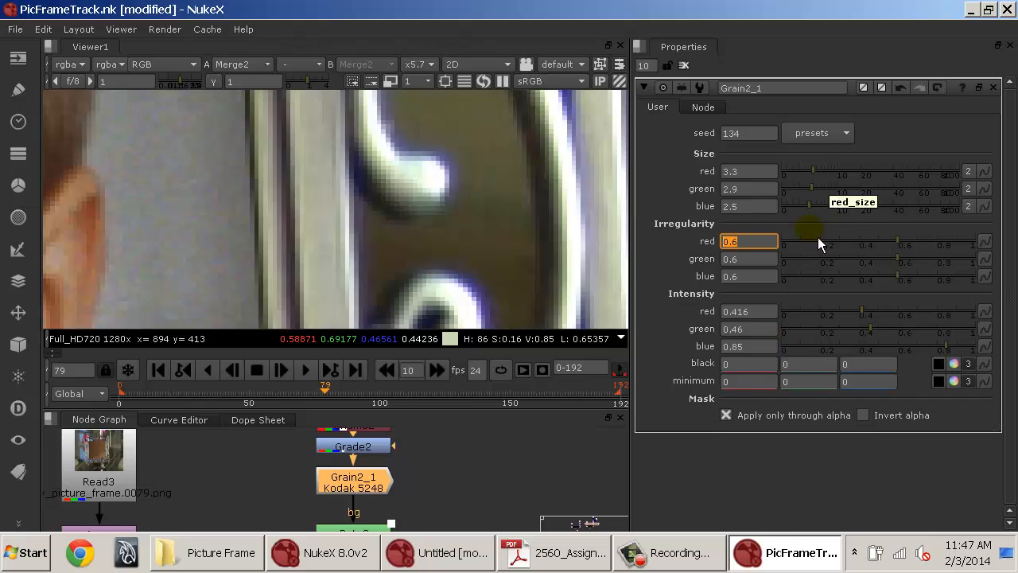
{"action": "left_click_drag", "start_coordinate": [756, 312], "coordinate": [687, 315]}
{"action": "type", "text": ".25"}
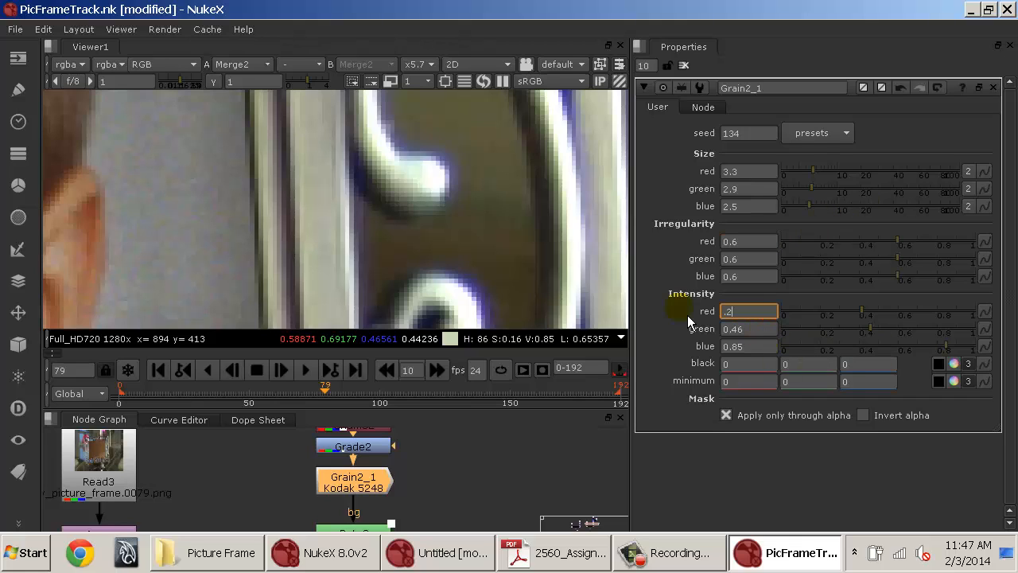
{"action": "key", "text": "Tab"}
{"action": "type", "text": ".25"}
{"action": "key", "text": "Return"}
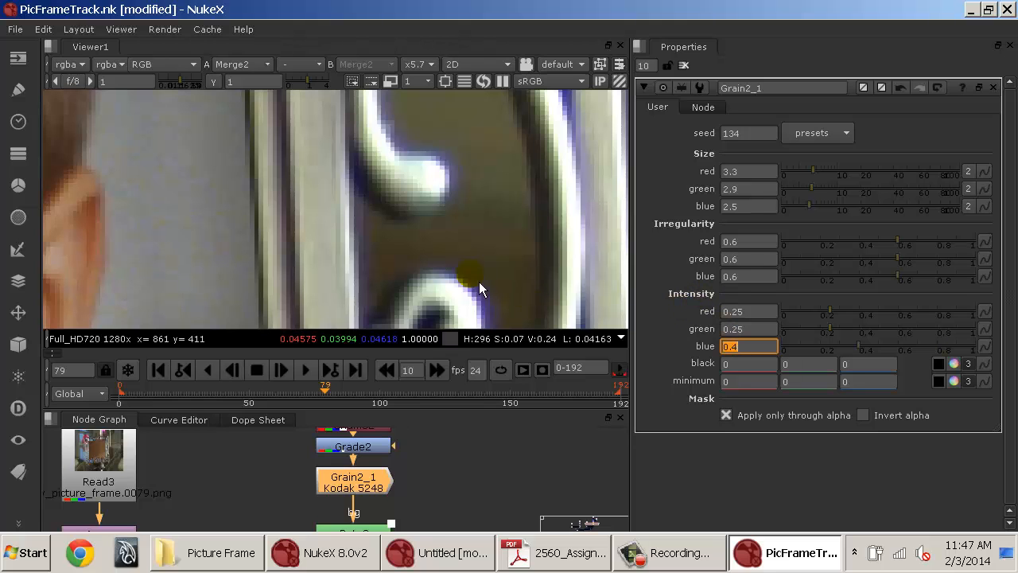
Play back the sequence and zoom around the picture to check the grain.
{"action": "scroll", "coordinate": [478, 281], "scroll_direction": "down", "scroll_amount": 5}
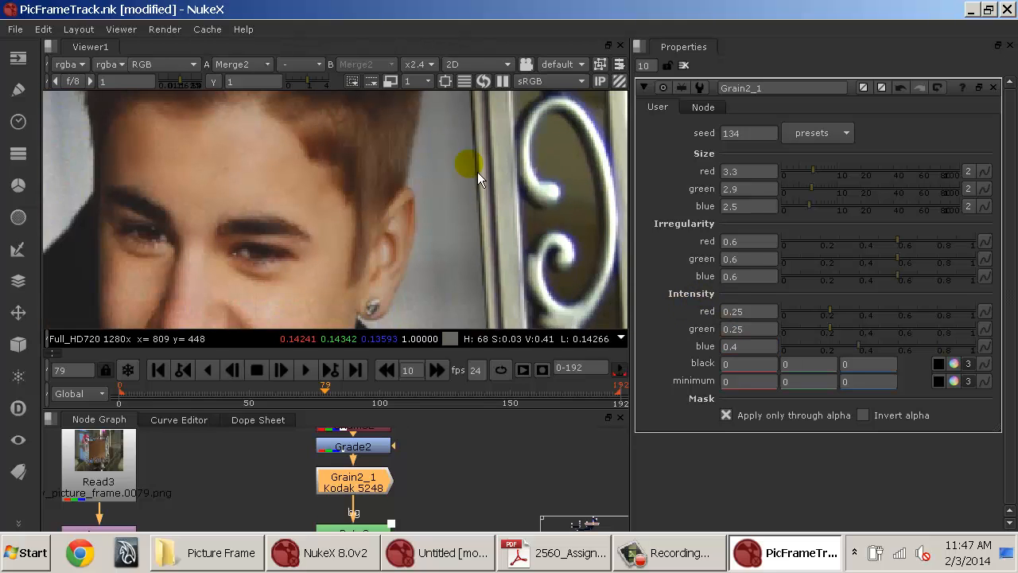
{"action": "key", "text": "l"}
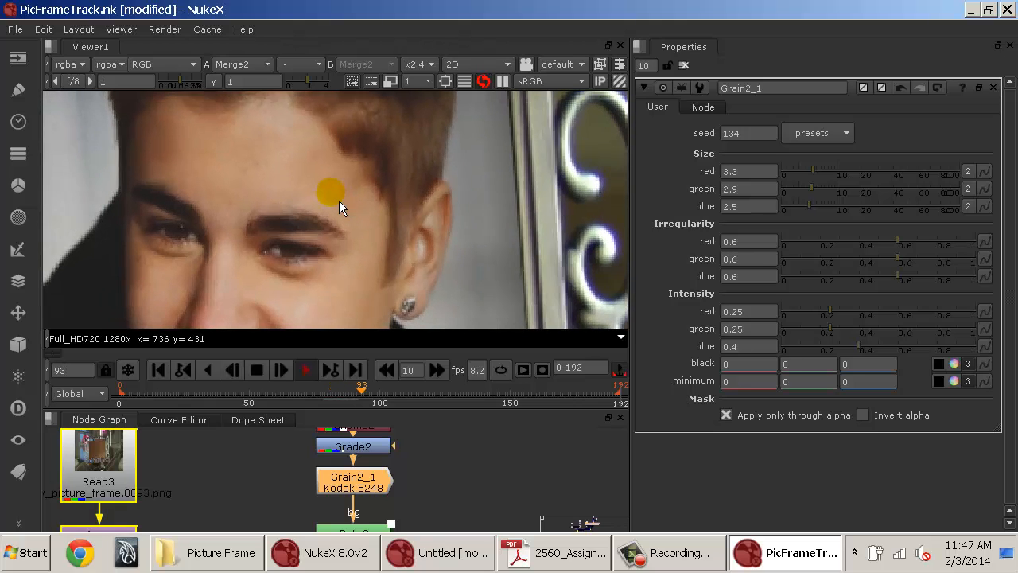
{"action": "key", "text": "k"}
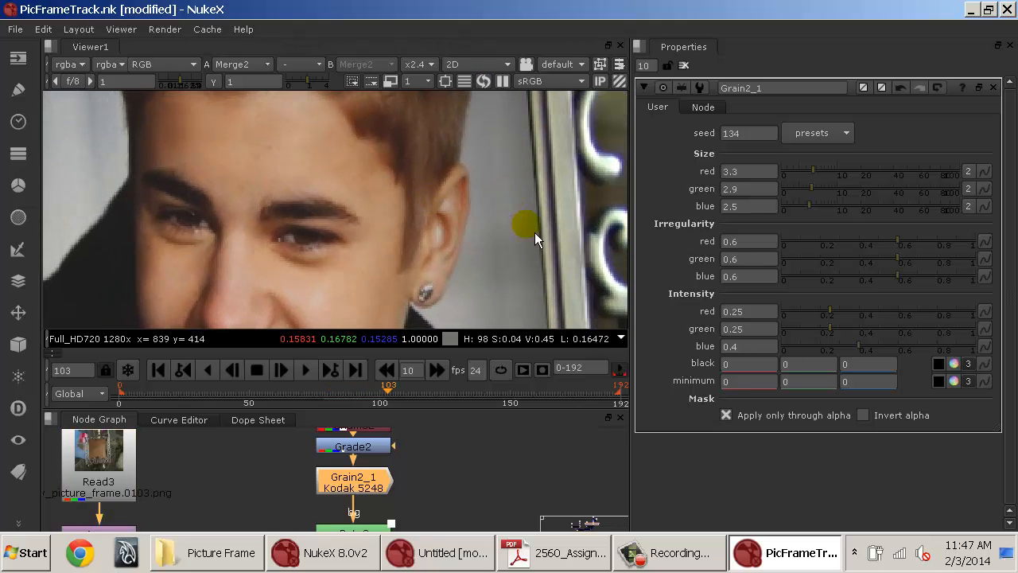
{"action": "left_click_drag", "start_coordinate": [535, 232], "coordinate": [435, 235]}
{"action": "key", "text": "l"}
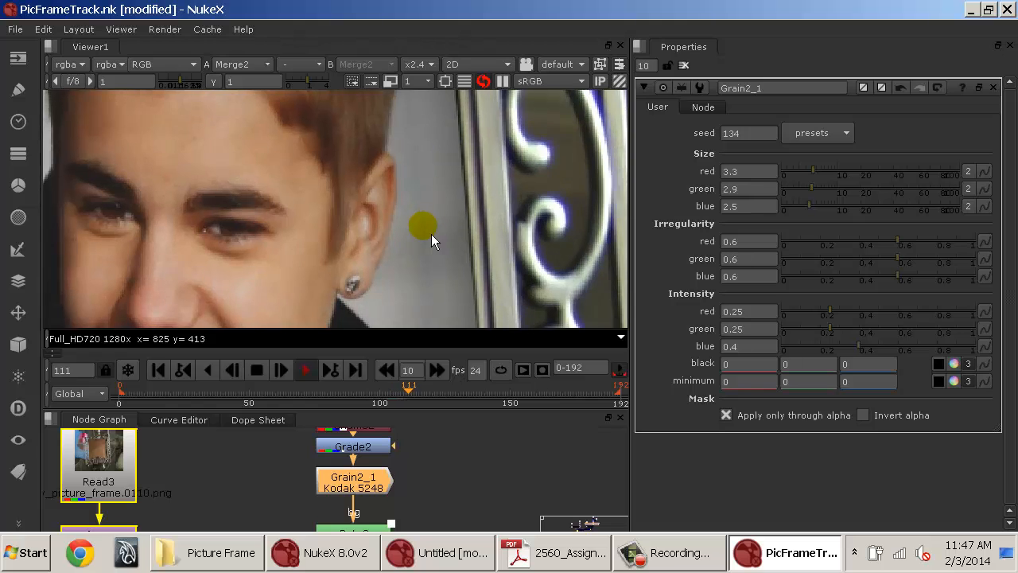
{"action": "key", "text": "k"}
{"action": "scroll", "coordinate": [428, 233], "scroll_direction": "down", "scroll_amount": 5}
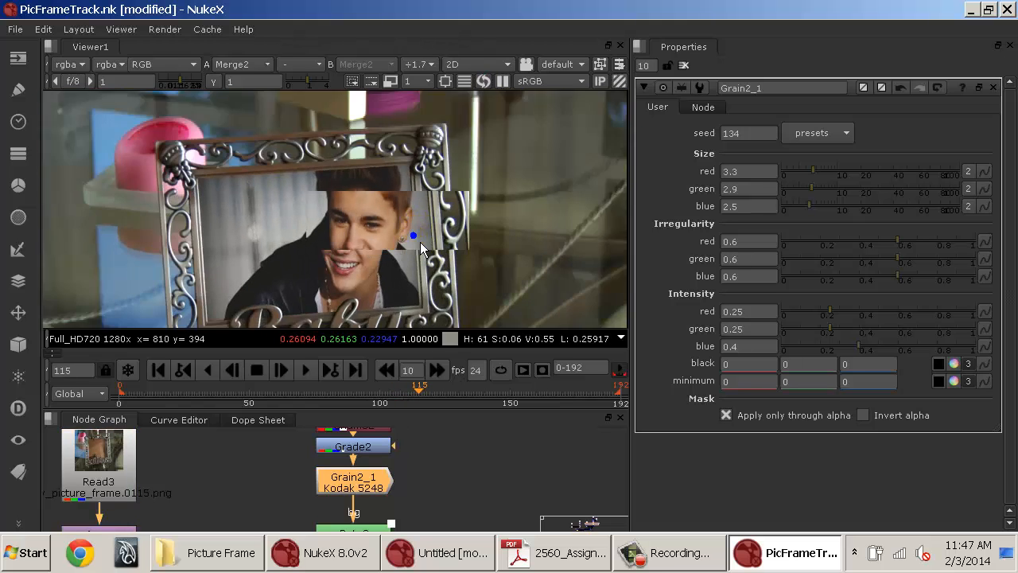
{"action": "scroll", "coordinate": [420, 241], "scroll_direction": "up", "scroll_amount": 3}
{"action": "scroll", "coordinate": [440, 302], "scroll_direction": "down", "scroll_amount": 4}
{"action": "scroll", "coordinate": [433, 266], "scroll_direction": "up", "scroll_amount": 3}
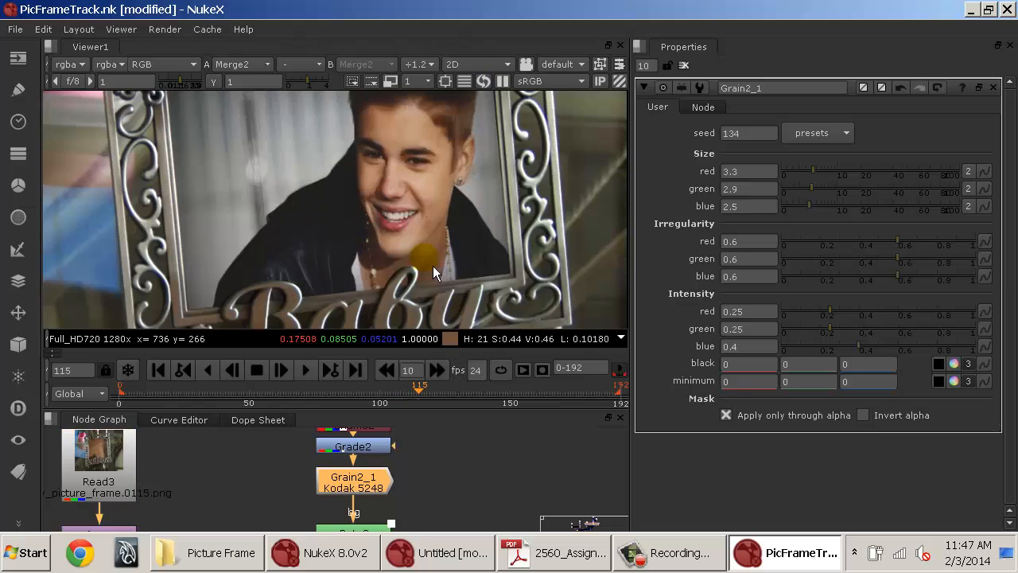
{"action": "scroll", "coordinate": [432, 266], "scroll_direction": "up", "scroll_amount": 4}
{"action": "scroll", "coordinate": [545, 202], "scroll_direction": "down", "scroll_amount": 2}
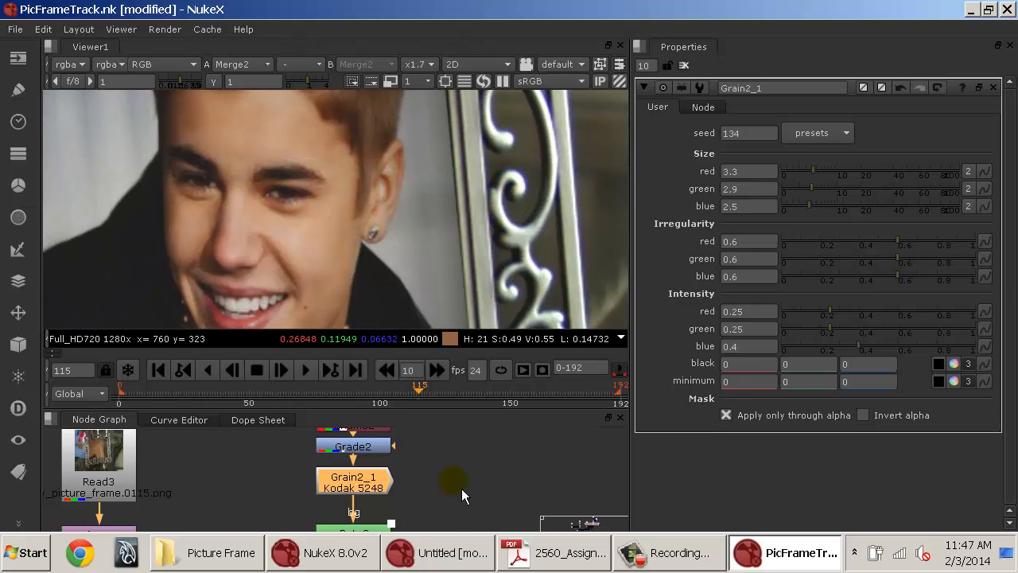
Insert a Defocus node after the Grain node and set its defocus to 1.6.
{"action": "left_click_drag", "start_coordinate": [435, 493], "coordinate": [428, 445]}
{"action": "key", "text": "Tab"}
{"action": "type", "text": "de"}
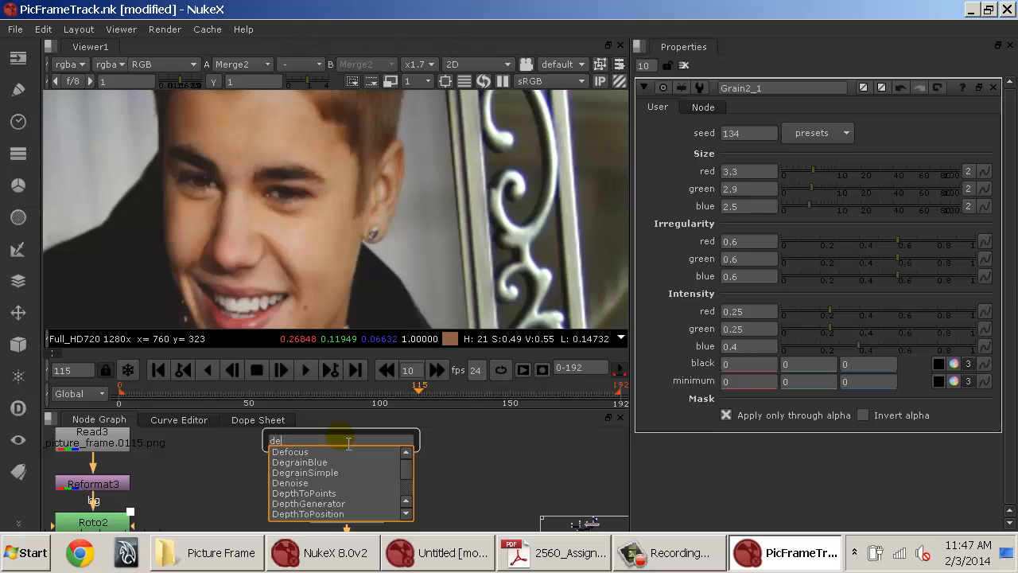
{"action": "type", "text": "focus"}
{"action": "left_click", "coordinate": [342, 456]}
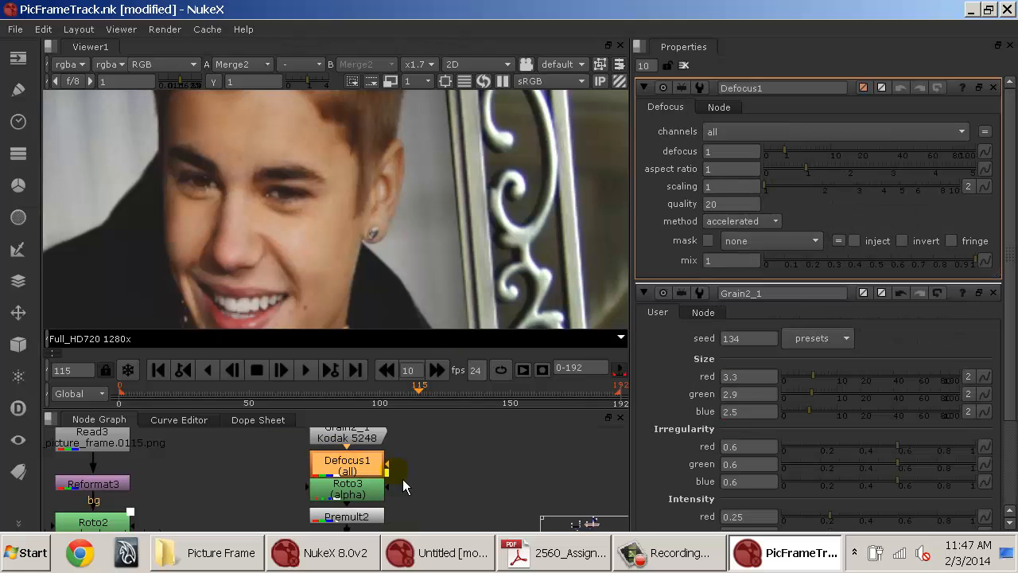
{"action": "left_click_drag", "start_coordinate": [393, 479], "coordinate": [383, 459]}
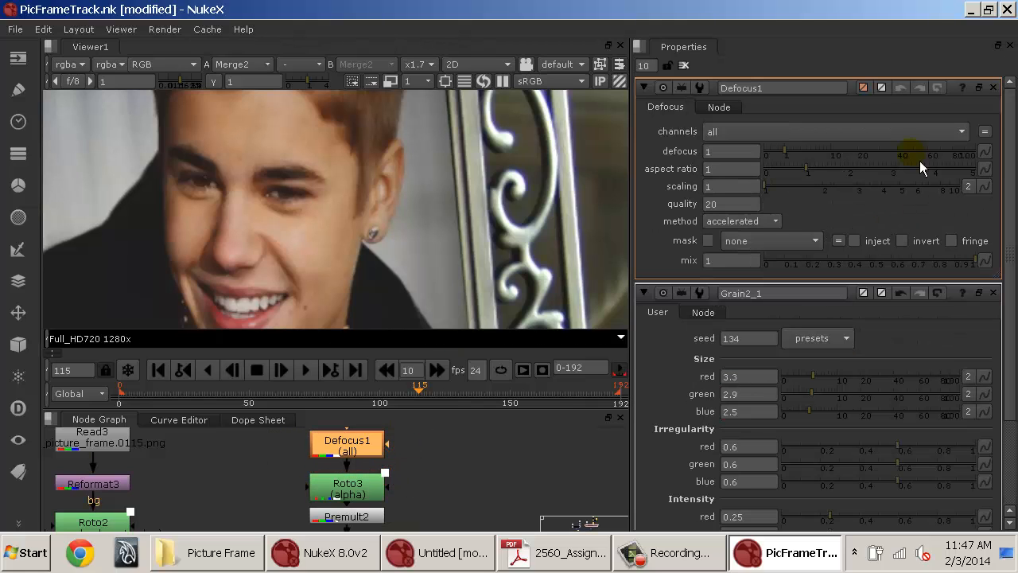
{"action": "left_click_drag", "start_coordinate": [801, 155], "coordinate": [800, 156]}
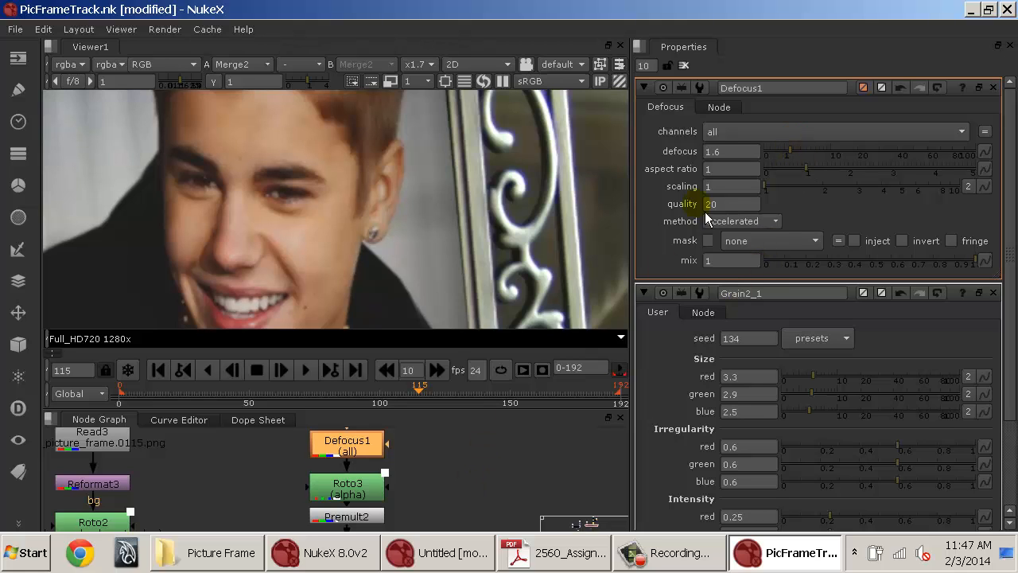
Toggle the Defocus node off and on to compare the picture sharpness.
{"action": "left_click", "coordinate": [509, 450]}
{"action": "left_click", "coordinate": [347, 447]}
{"action": "key", "text": "d"}
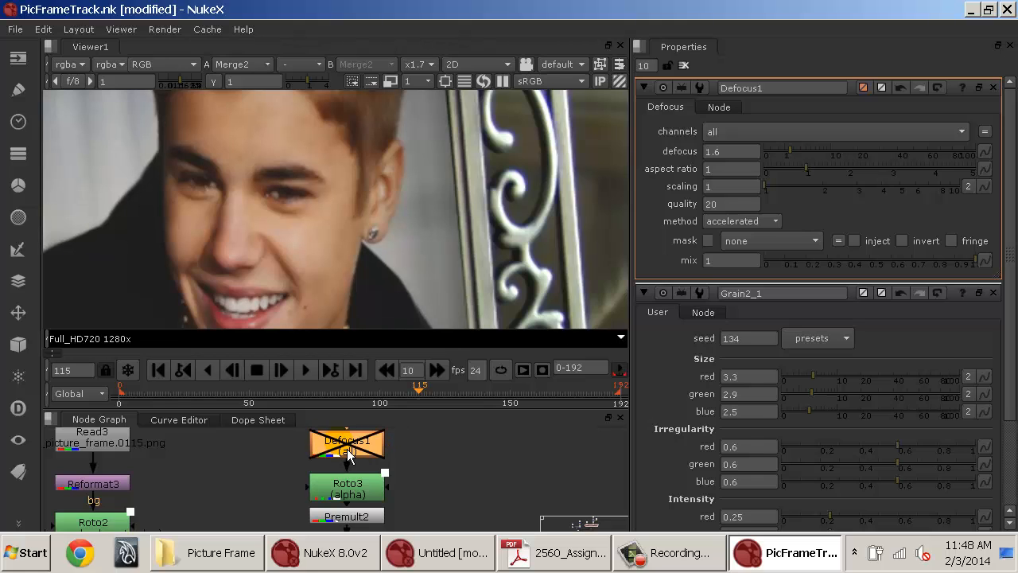
{"action": "key", "text": "d"}
{"action": "scroll", "coordinate": [348, 283], "scroll_direction": "down", "scroll_amount": 3}
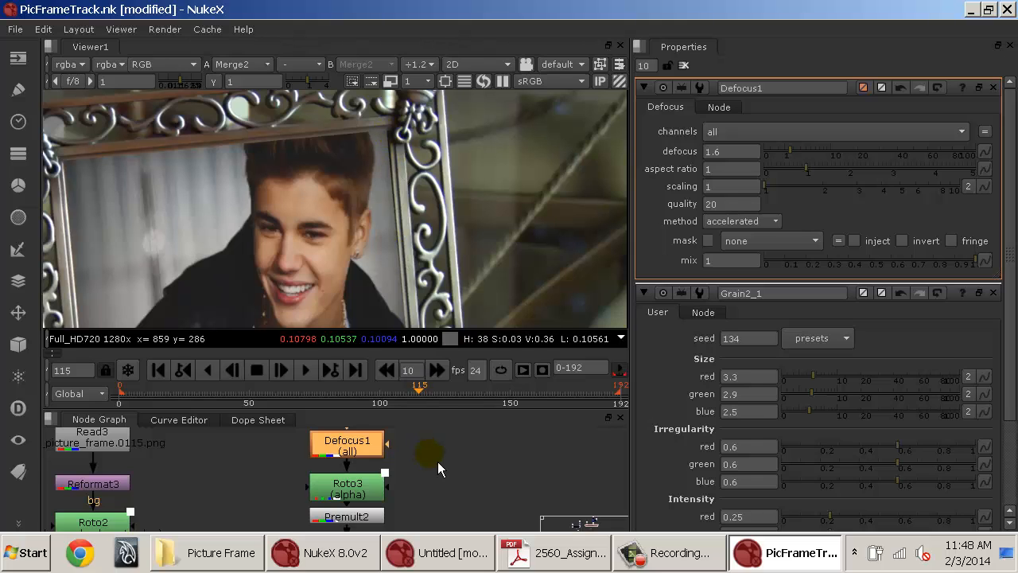
Insert a Blur node between Defocus1 and Roto3.
{"action": "mouse_move", "coordinate": [435, 441]}
{"action": "left_mouse_down"}
{"action": "mouse_move", "coordinate": [440, 506]}
{"action": "mouse_move", "coordinate": [418, 468]}
{"action": "mouse_move", "coordinate": [415, 377]}
{"action": "left_mouse_up"}
{"action": "mouse_move", "coordinate": [433, 510]}
{"action": "left_mouse_down"}
{"action": "mouse_move", "coordinate": [418, 468]}
{"action": "mouse_move", "coordinate": [422, 482]}
{"action": "left_mouse_up"}
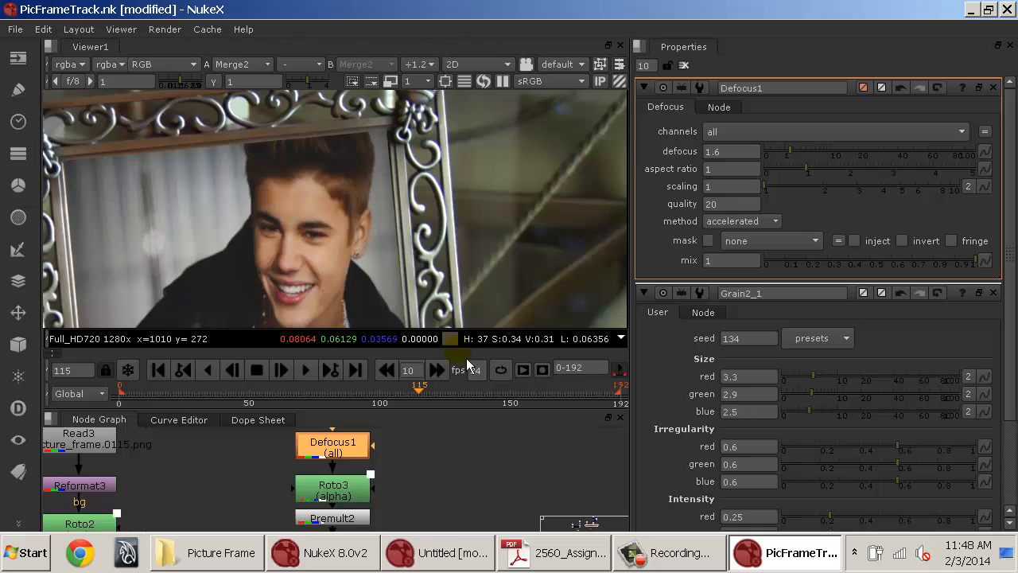
{"action": "left_click_drag", "start_coordinate": [366, 448], "coordinate": [374, 418]}
{"action": "left_click_drag", "start_coordinate": [402, 437], "coordinate": [404, 460]}
{"action": "left_click", "coordinate": [400, 459]}
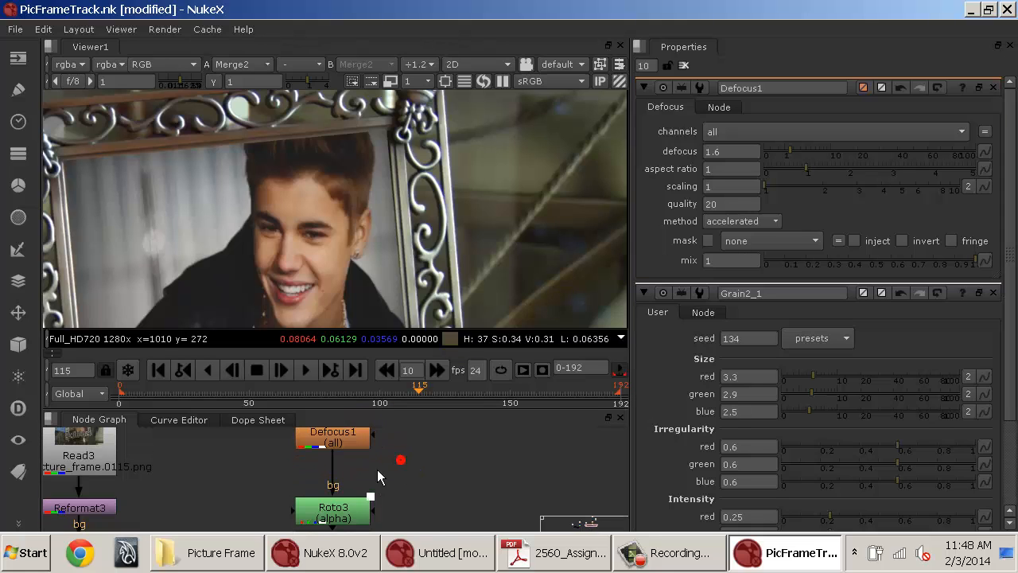
{"action": "left_click", "coordinate": [354, 444]}
{"action": "key", "text": "Tab"}
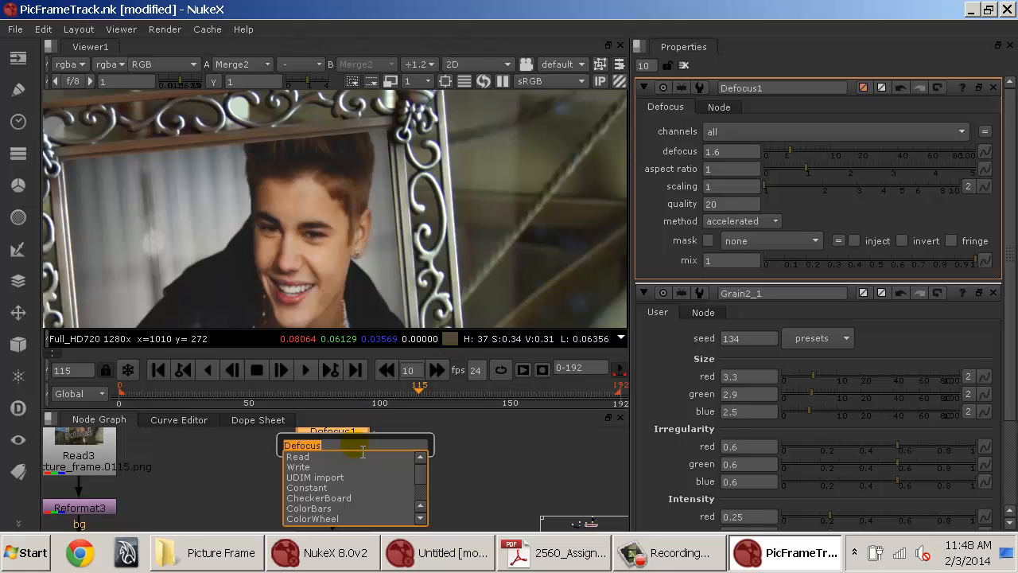
{"action": "type", "text": "blur"}
{"action": "left_click", "coordinate": [350, 463]}
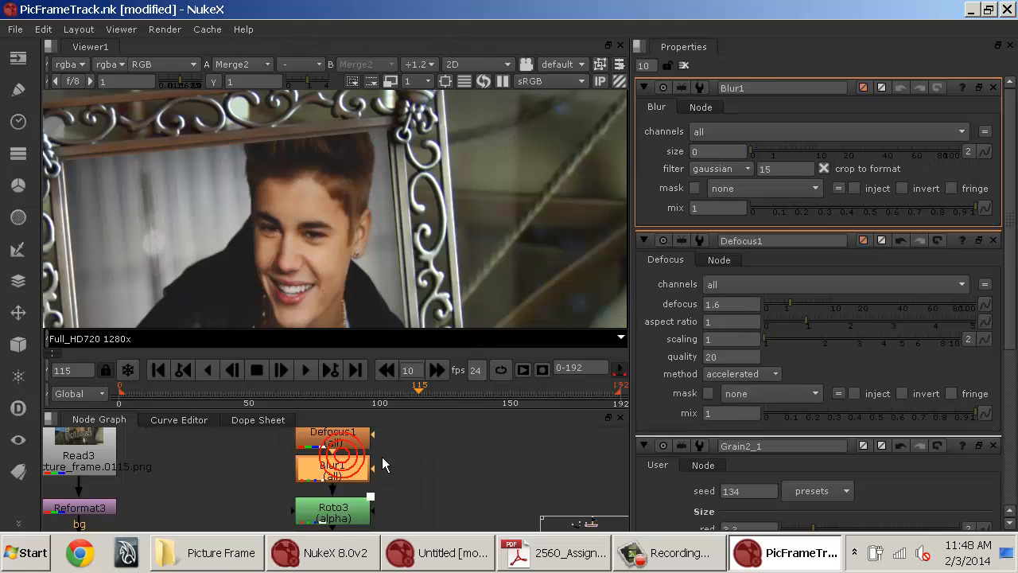
Set the Blur to affect only the alpha channel with a size of 87.
{"action": "left_click", "coordinate": [748, 132]}
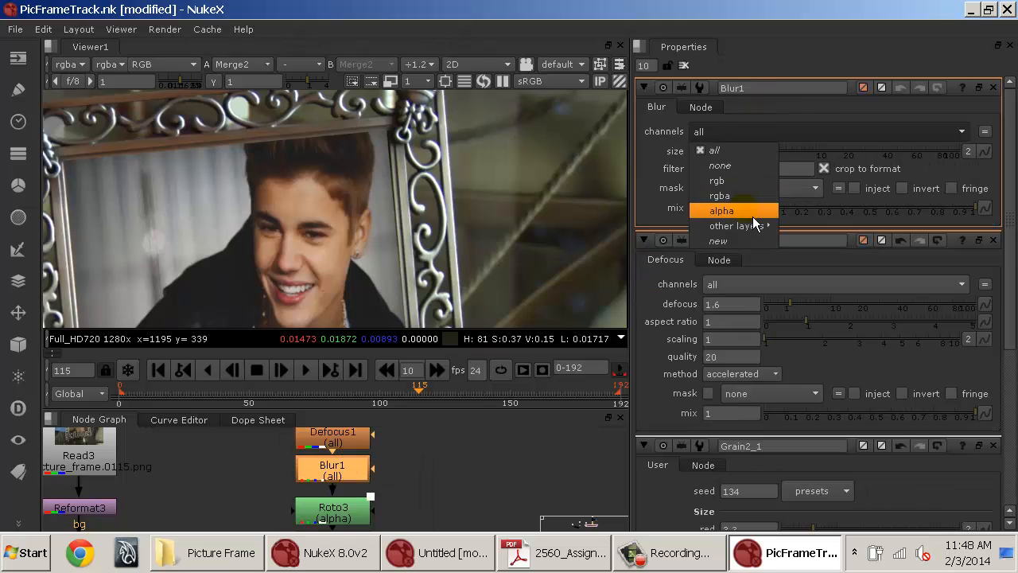
{"action": "left_click", "coordinate": [752, 211]}
{"action": "left_click_drag", "start_coordinate": [811, 153], "coordinate": [946, 155]}
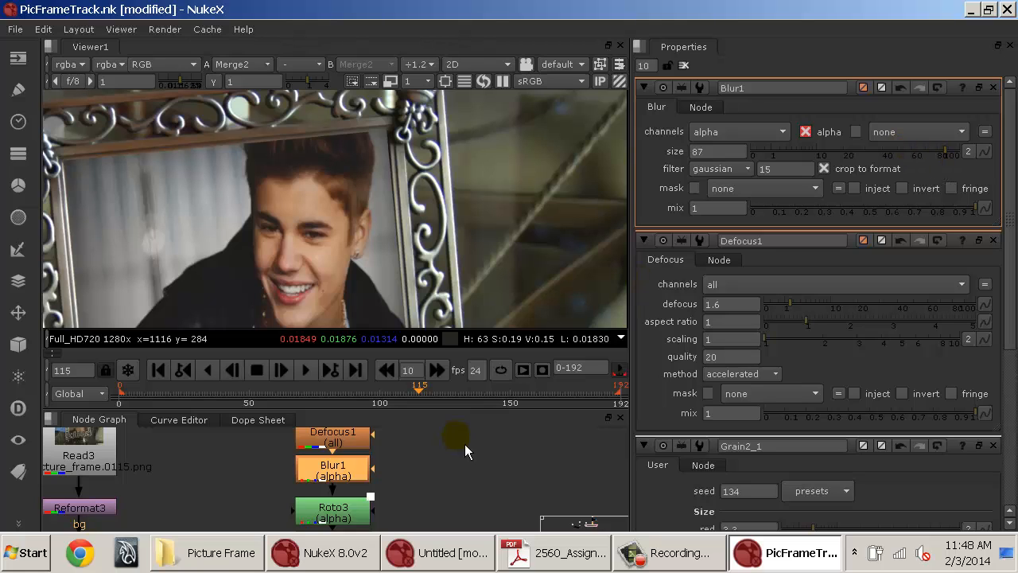
{"action": "left_click_drag", "start_coordinate": [465, 444], "coordinate": [355, 513]}
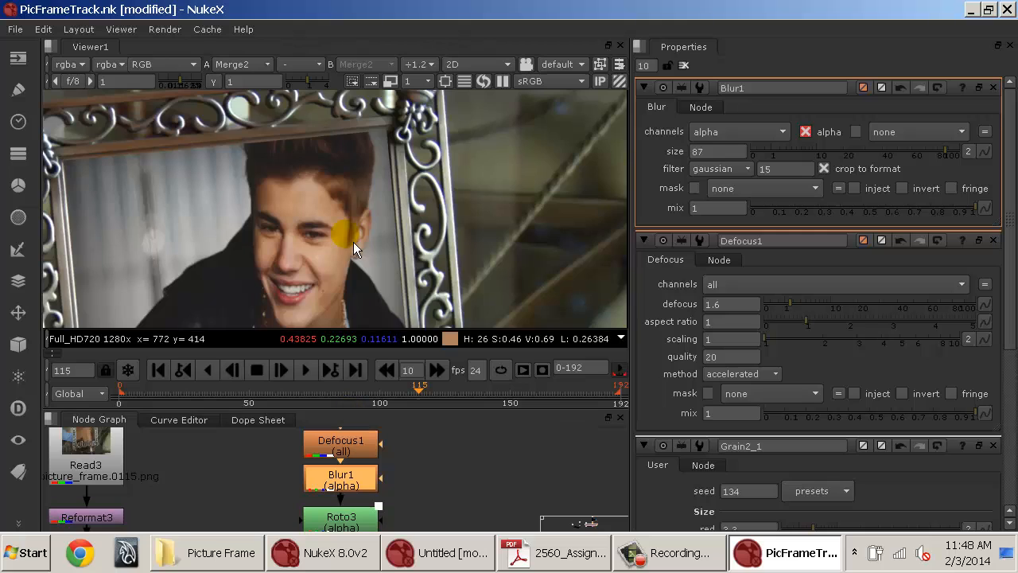
{"action": "left_click_drag", "start_coordinate": [353, 242], "coordinate": [404, 139]}
{"action": "key", "text": "Delete"}
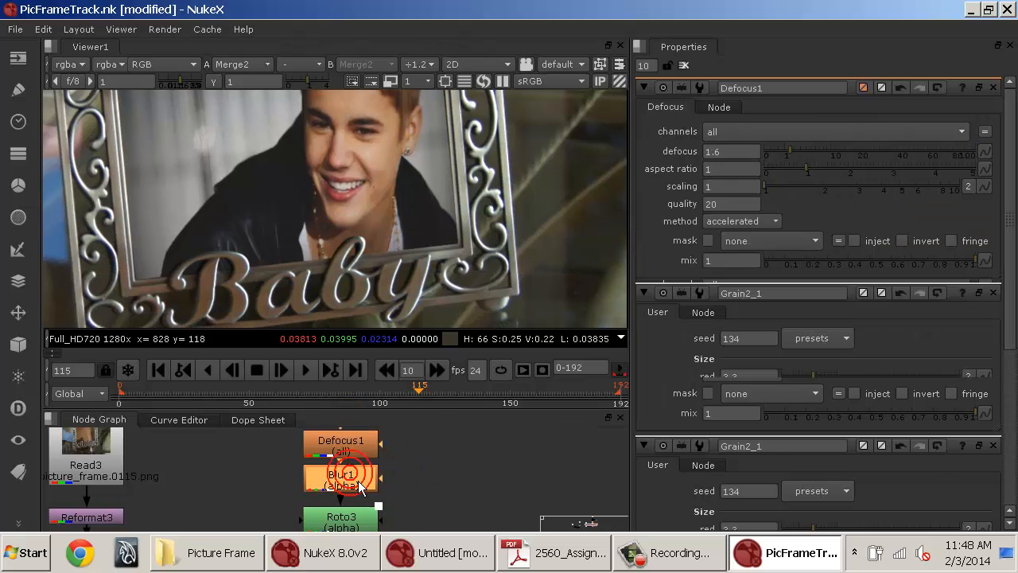
{"action": "left_click_drag", "start_coordinate": [380, 517], "coordinate": [395, 451]}
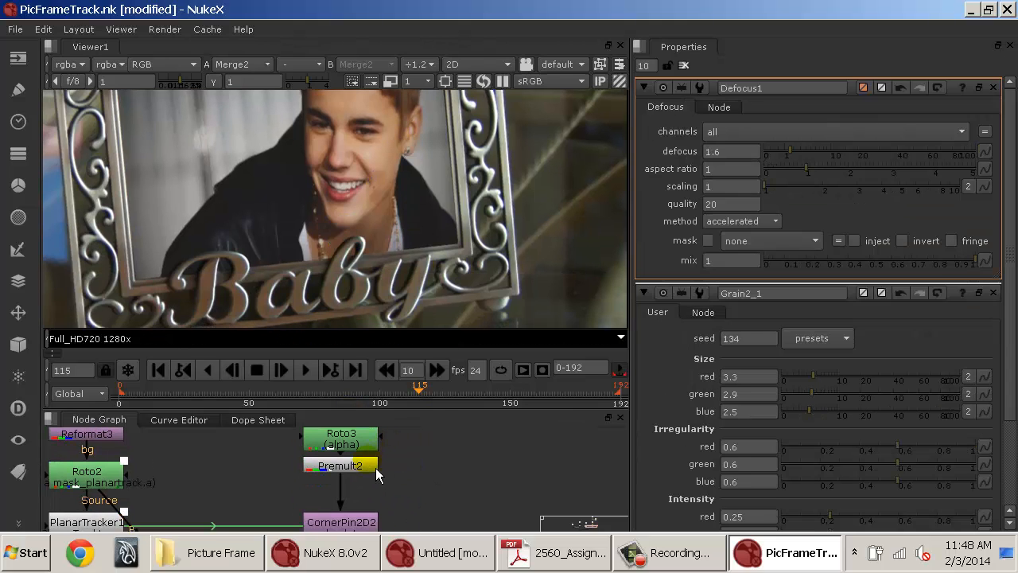
Insert an Erode (blur) node between Roto3 and Premult2.
{"action": "left_click", "coordinate": [368, 466]}
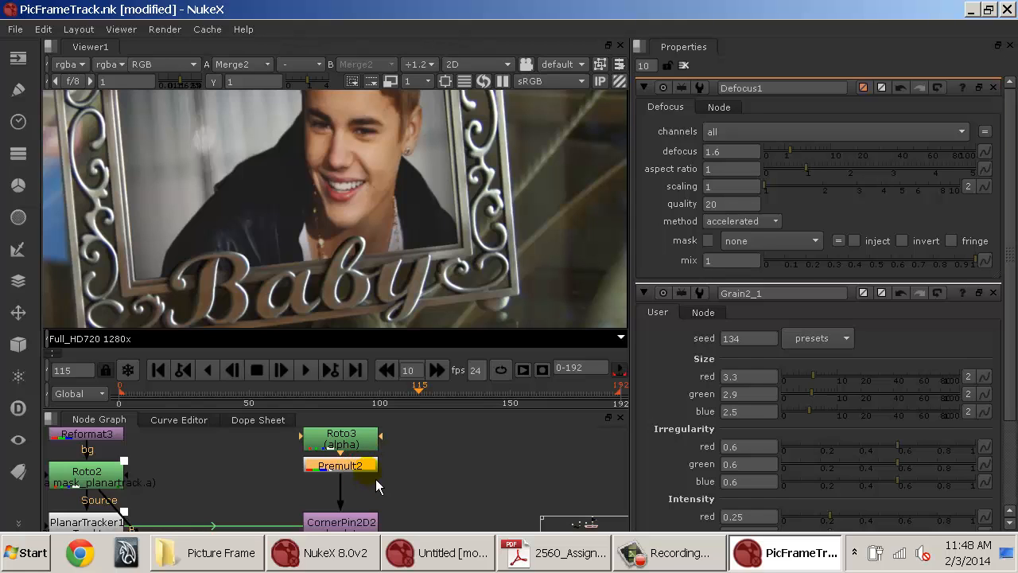
{"action": "left_click", "coordinate": [350, 447]}
{"action": "key", "text": "Tab"}
{"action": "type", "text": "er"}
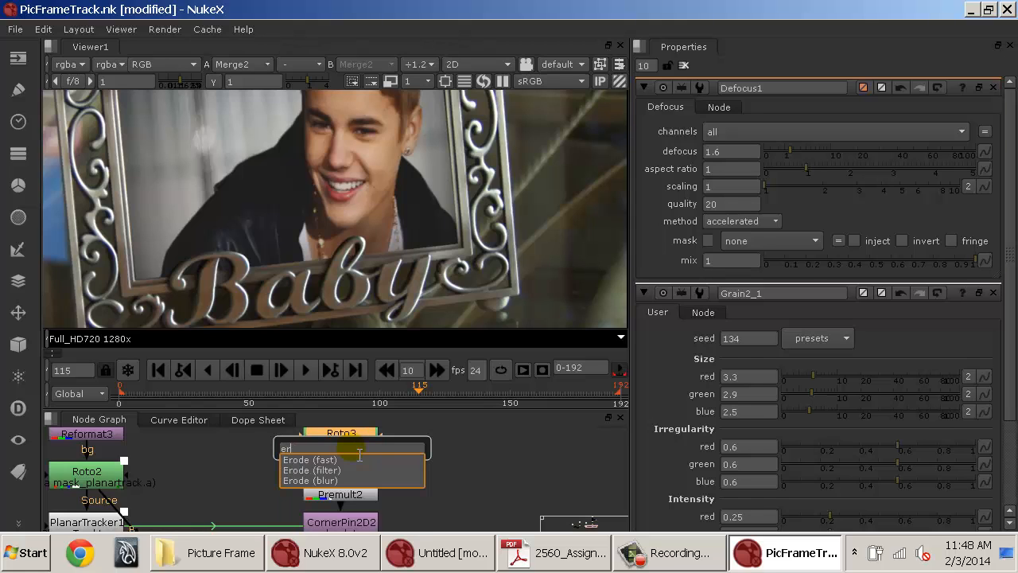
{"action": "left_click", "coordinate": [342, 481]}
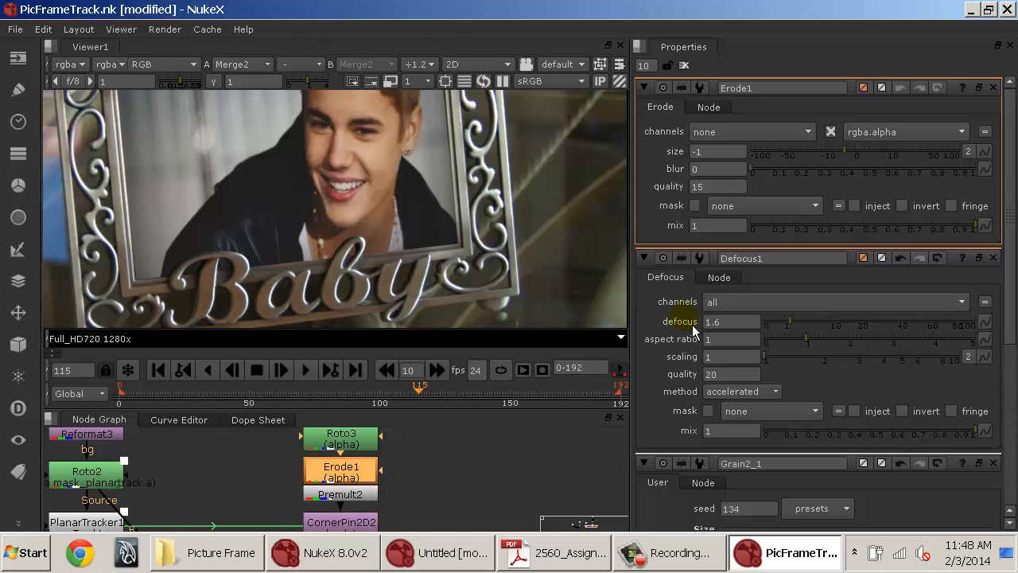
Set the Erode node's size to 3 and its blur to 1.
{"action": "left_click_drag", "start_coordinate": [840, 163], "coordinate": [945, 164]}
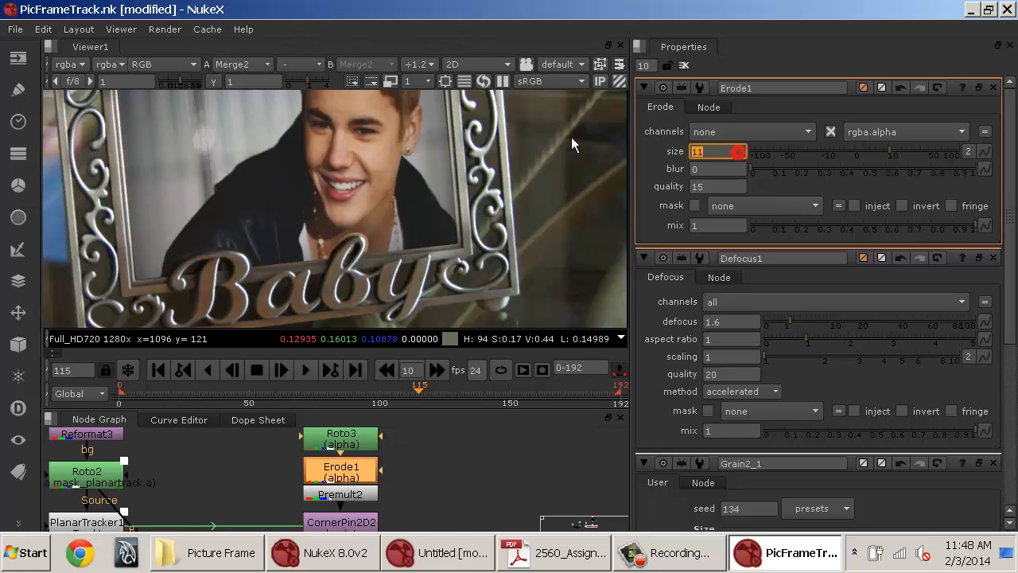
{"action": "type", "text": "0"}
{"action": "left_click_drag", "start_coordinate": [762, 169], "coordinate": [819, 185]}
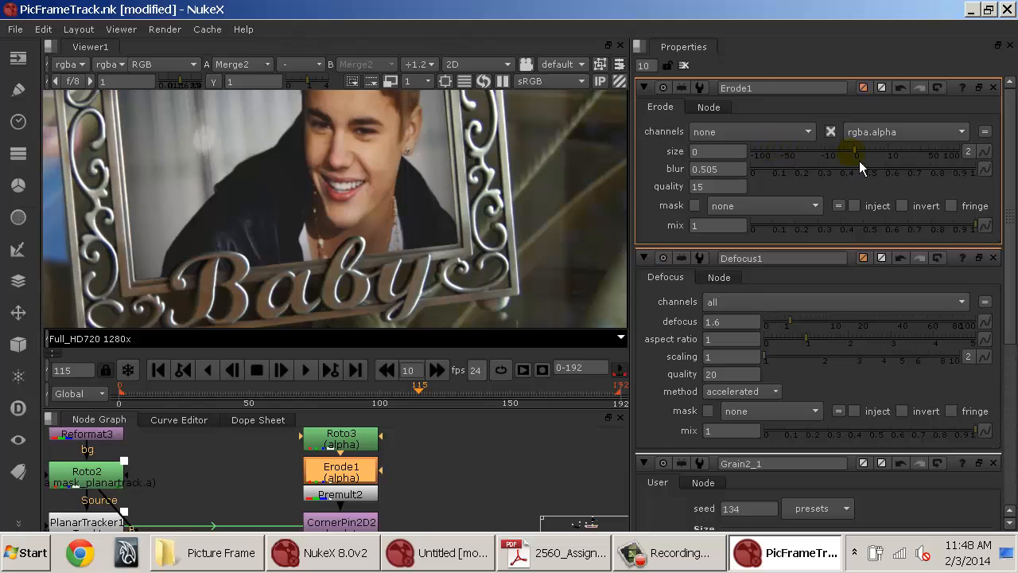
{"action": "left_click_drag", "start_coordinate": [878, 157], "coordinate": [905, 157]}
{"action": "left_click", "coordinate": [687, 67]}
View the Merge2 output in the viewer at frame 16.
{"action": "scroll", "coordinate": [560, 190], "scroll_direction": "down", "scroll_amount": 2}
{"action": "left_click_drag", "start_coordinate": [516, 145], "coordinate": [475, 197]}
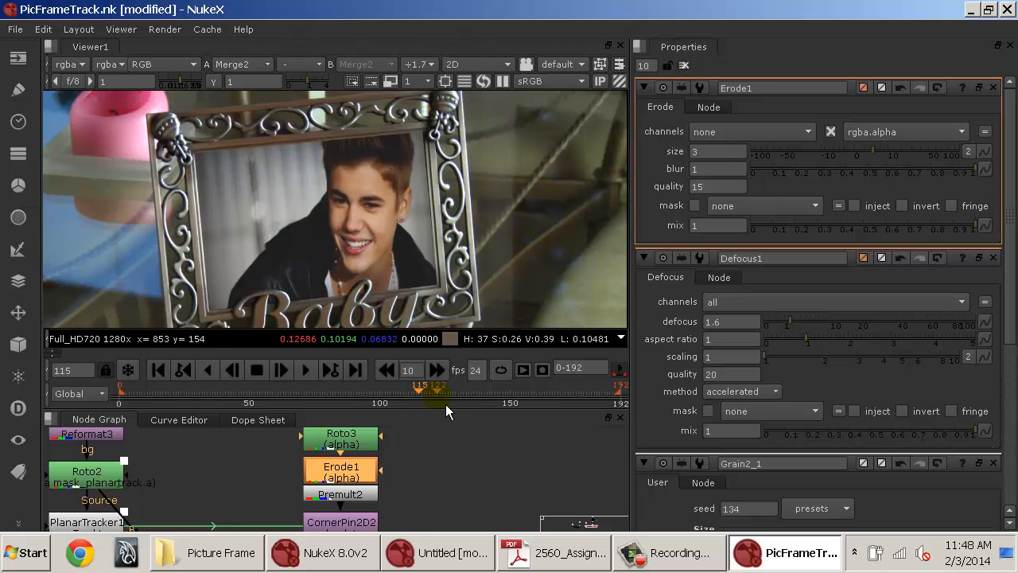
{"action": "left_click", "coordinate": [450, 461]}
{"action": "left_click_drag", "start_coordinate": [447, 458], "coordinate": [525, 504]}
{"action": "scroll", "coordinate": [429, 258], "scroll_direction": "down", "scroll_amount": 3}
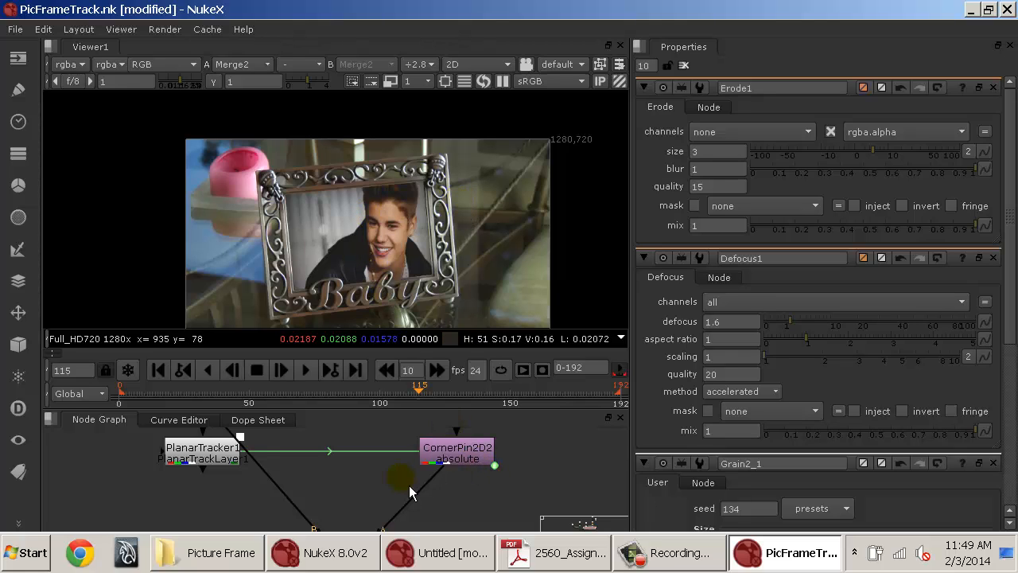
{"action": "left_click_drag", "start_coordinate": [394, 520], "coordinate": [408, 434]}
{"action": "left_click", "coordinate": [372, 482]}
{"action": "key", "text": "1"}
{"action": "left_click", "coordinate": [159, 395]}
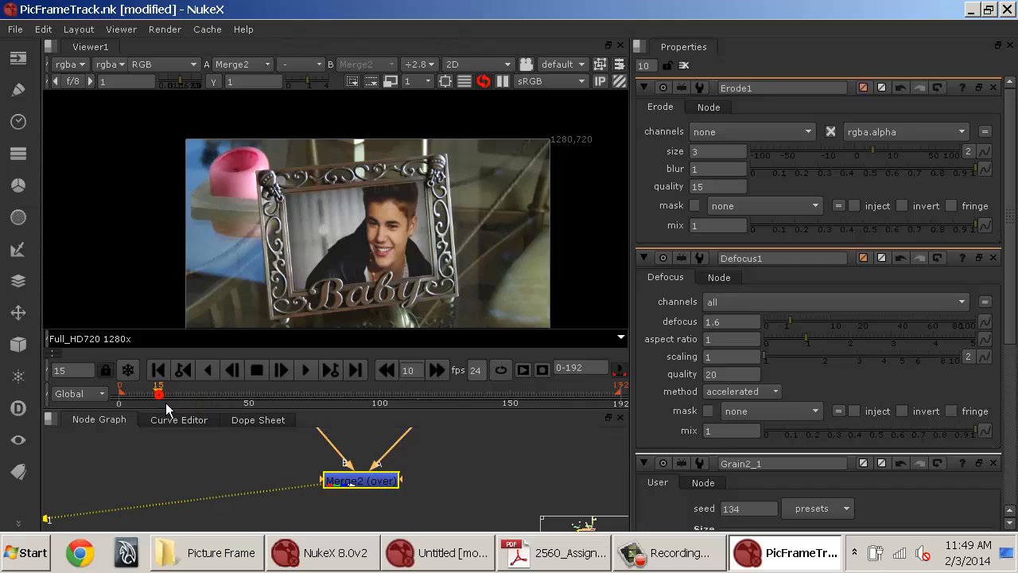
{"action": "mouse_move", "coordinate": [162, 393]}
{"action": "left_mouse_down"}
{"action": "mouse_move", "coordinate": [177, 392]}
{"action": "mouse_move", "coordinate": [163, 391]}
{"action": "left_mouse_up"}
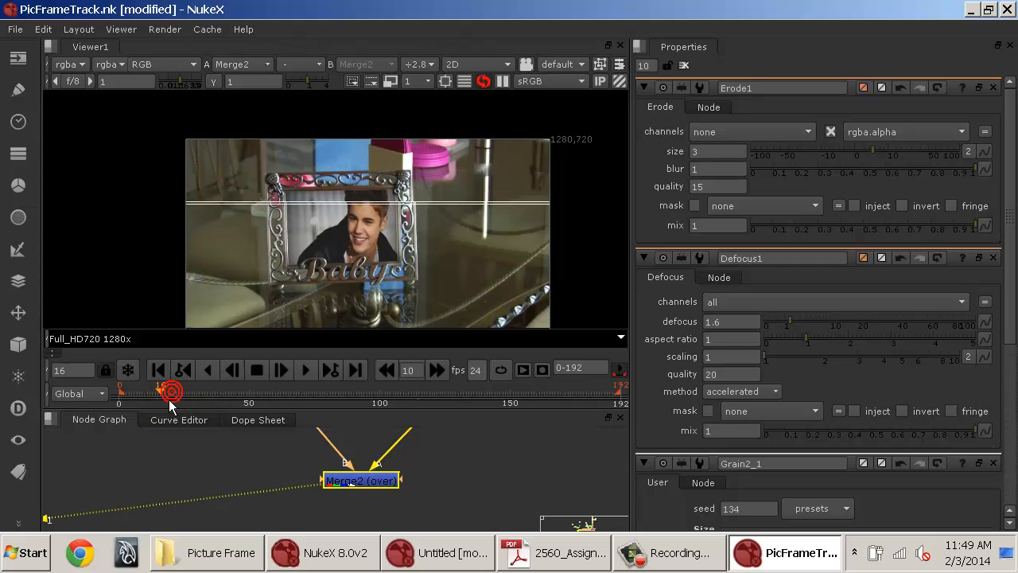
Toggle the Merge2 node off and on to compare the composite.
{"action": "left_click", "coordinate": [350, 481]}
{"action": "key", "text": "d"}
{"action": "key", "text": "d"}
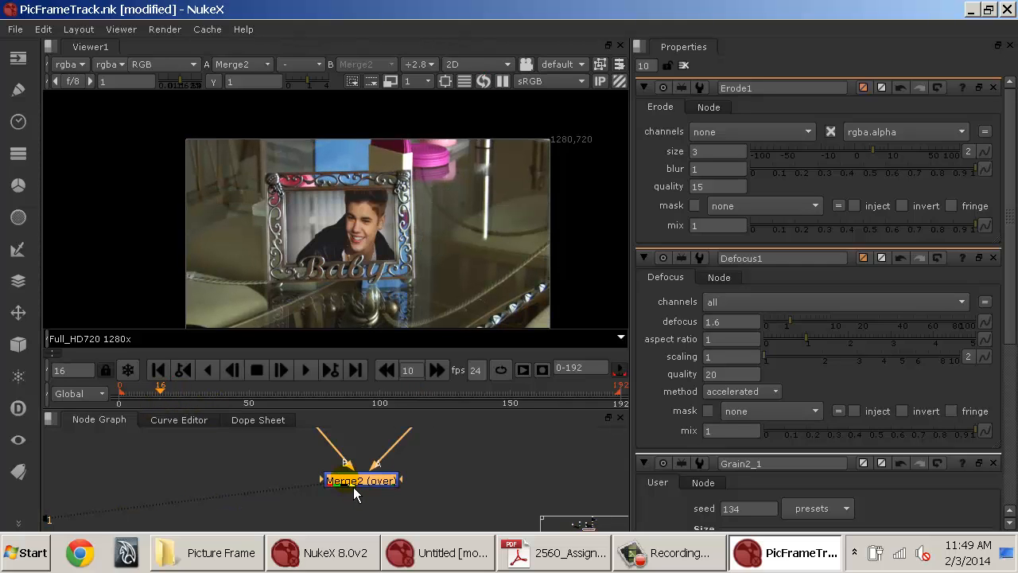
{"action": "scroll", "coordinate": [326, 220], "scroll_direction": "up", "scroll_amount": 3}
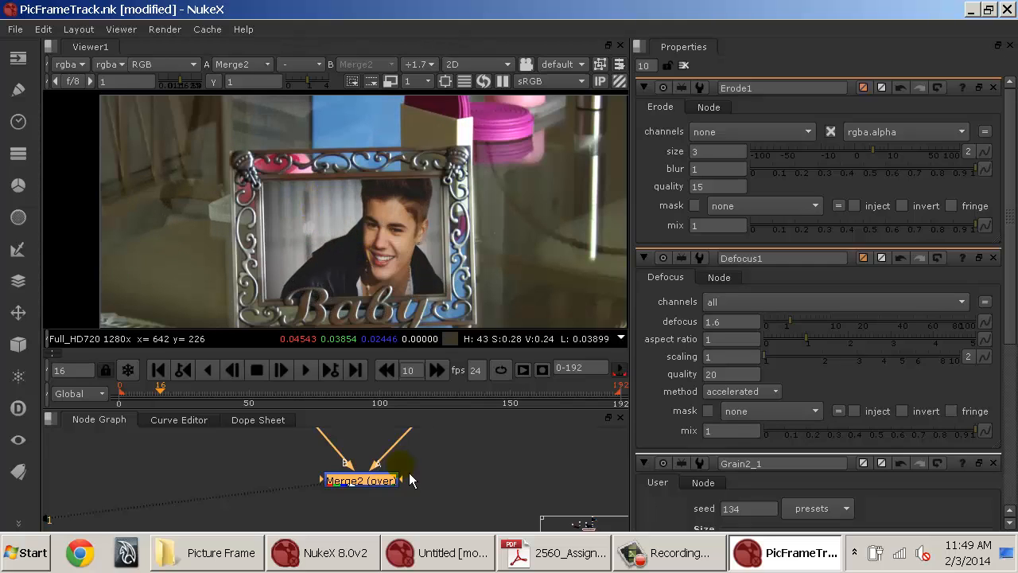
Set Merge2's operation to plus and its mix to 0.79.
{"action": "left_click_drag", "start_coordinate": [400, 482], "coordinate": [402, 505]}
{"action": "double_click", "coordinate": [366, 511]}
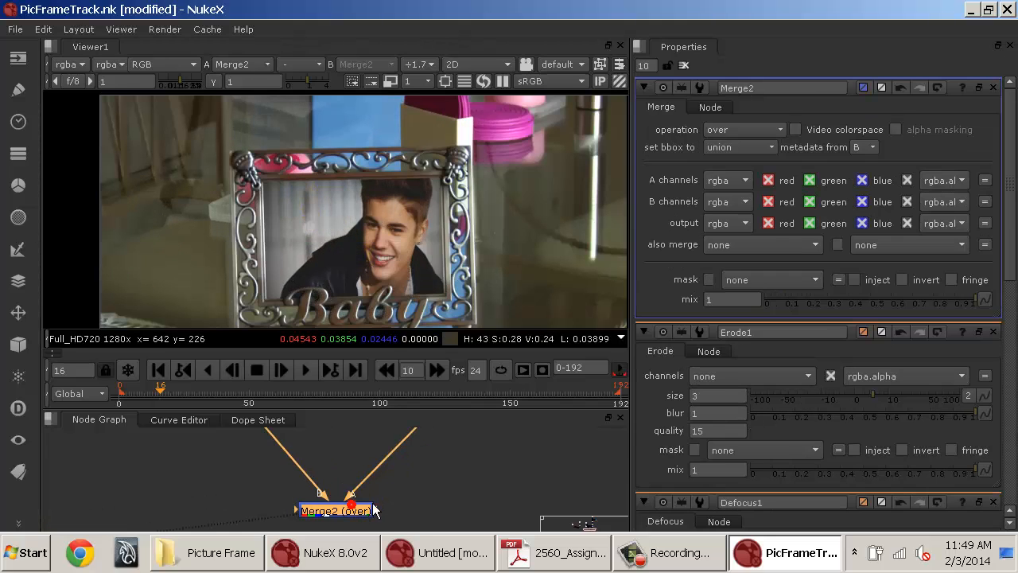
{"action": "left_click", "coordinate": [896, 297]}
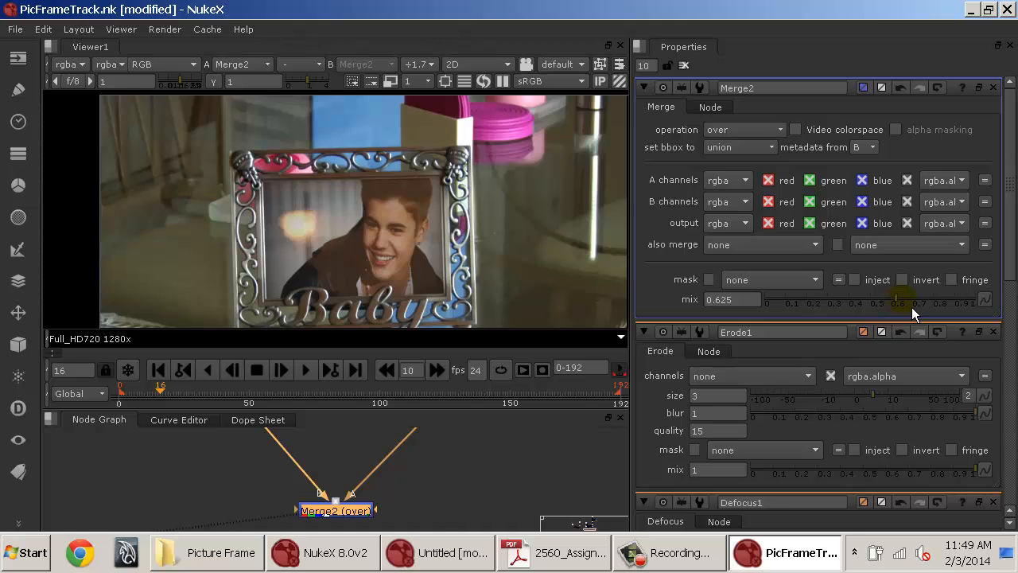
{"action": "left_click", "coordinate": [903, 300]}
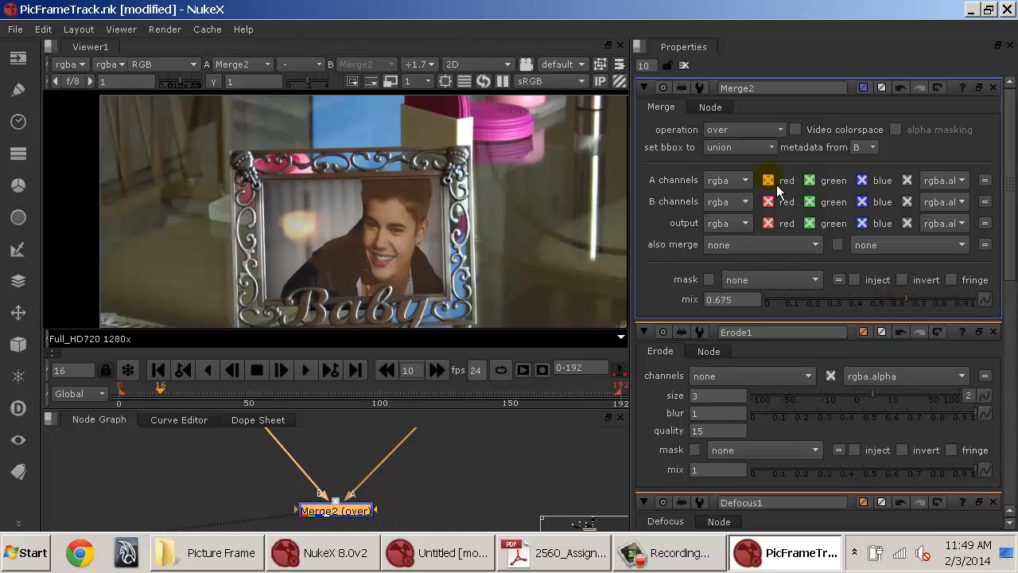
{"action": "left_click", "coordinate": [740, 130]}
{"action": "left_click", "coordinate": [764, 358]}
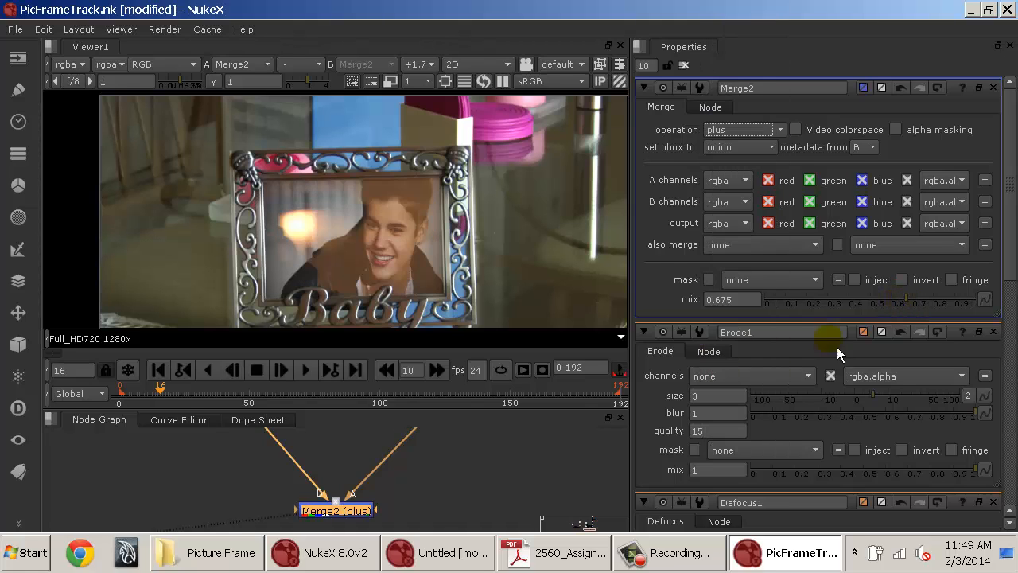
{"action": "left_click", "coordinate": [927, 297]}
{"action": "left_click_drag", "start_coordinate": [980, 305], "coordinate": [942, 305]}
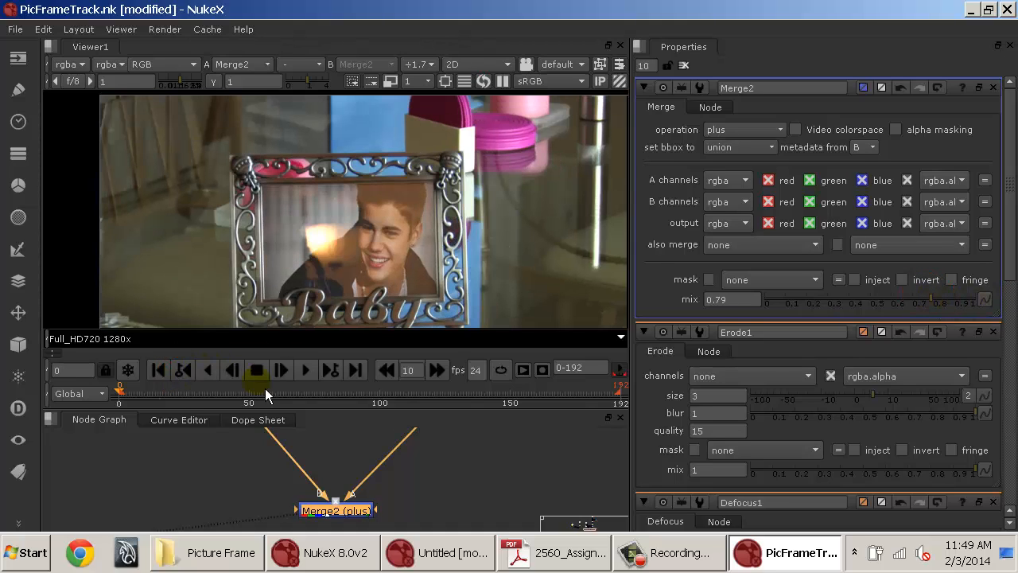
Set Merge2's mix to 1 and play through the shot in an enlarged viewer to review the composite.
{"action": "left_click", "coordinate": [313, 369]}
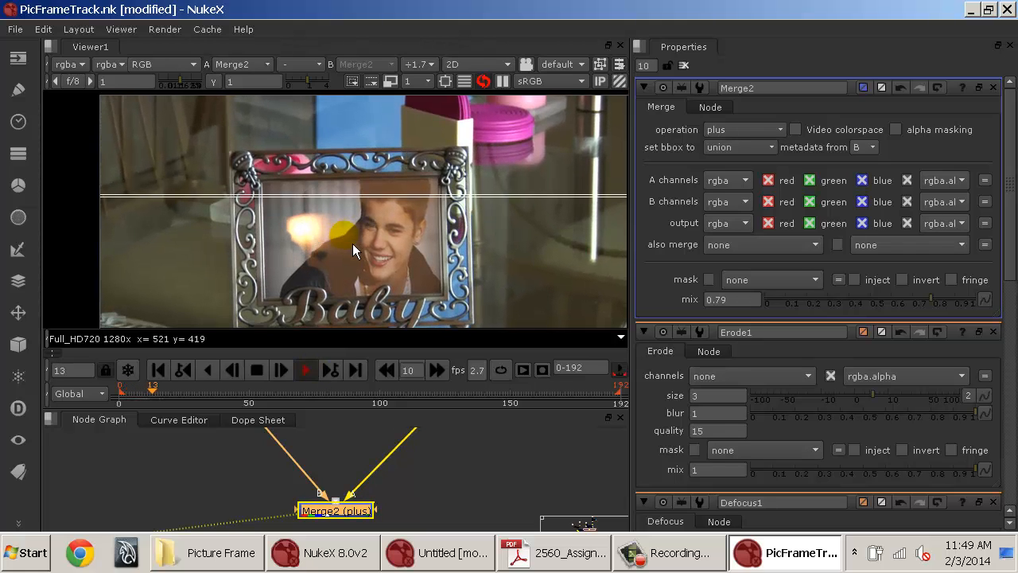
{"action": "left_click", "coordinate": [255, 372]}
{"action": "left_click_drag", "start_coordinate": [932, 299], "coordinate": [1009, 296]}
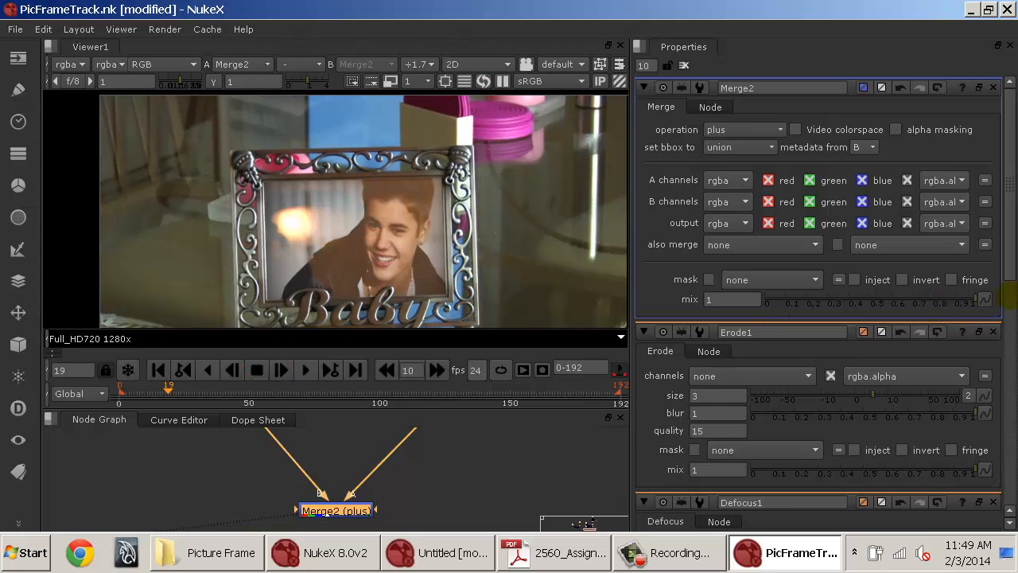
{"action": "left_click", "coordinate": [311, 376]}
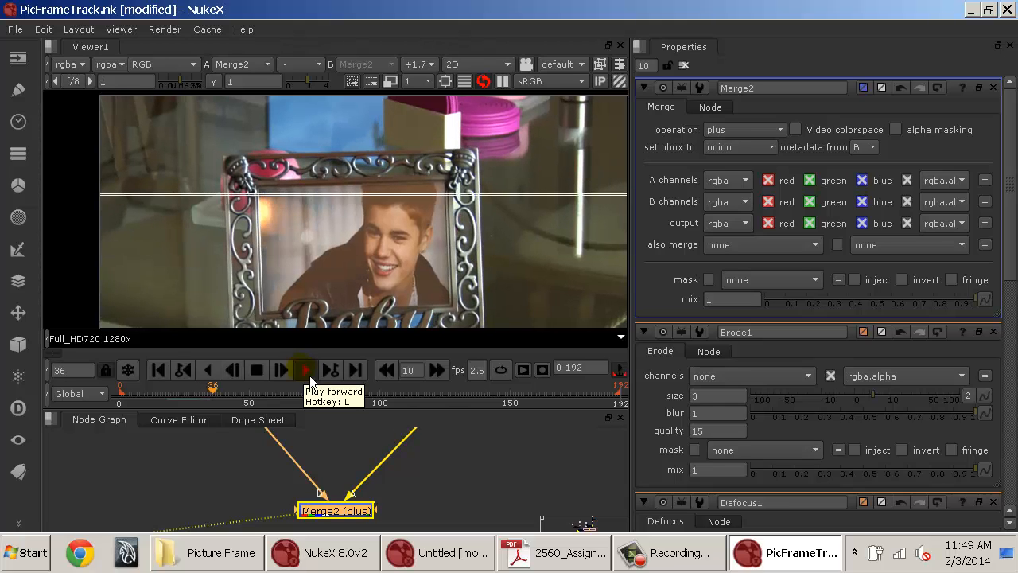
{"action": "left_click", "coordinate": [310, 376]}
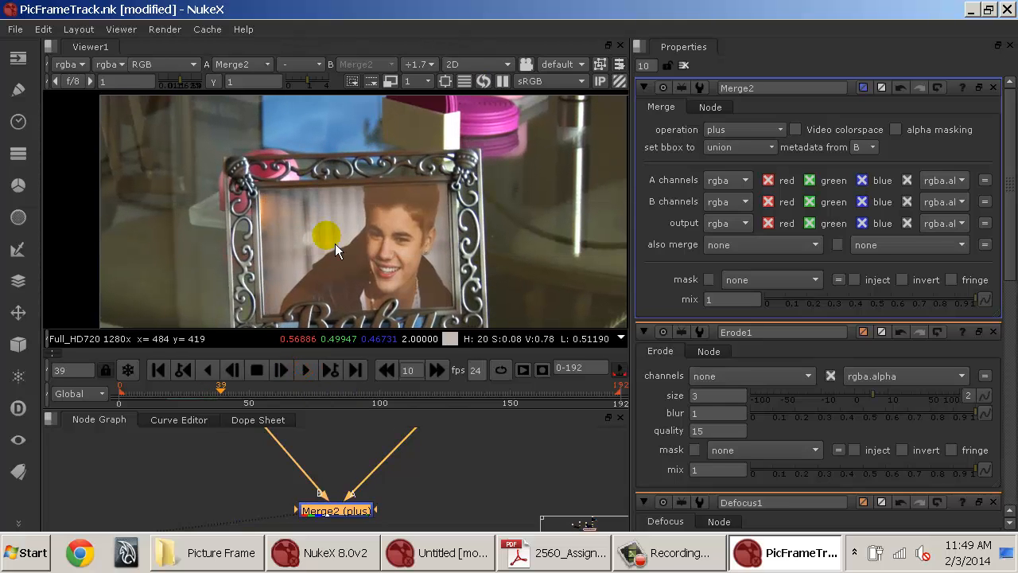
{"action": "key", "text": "space"}
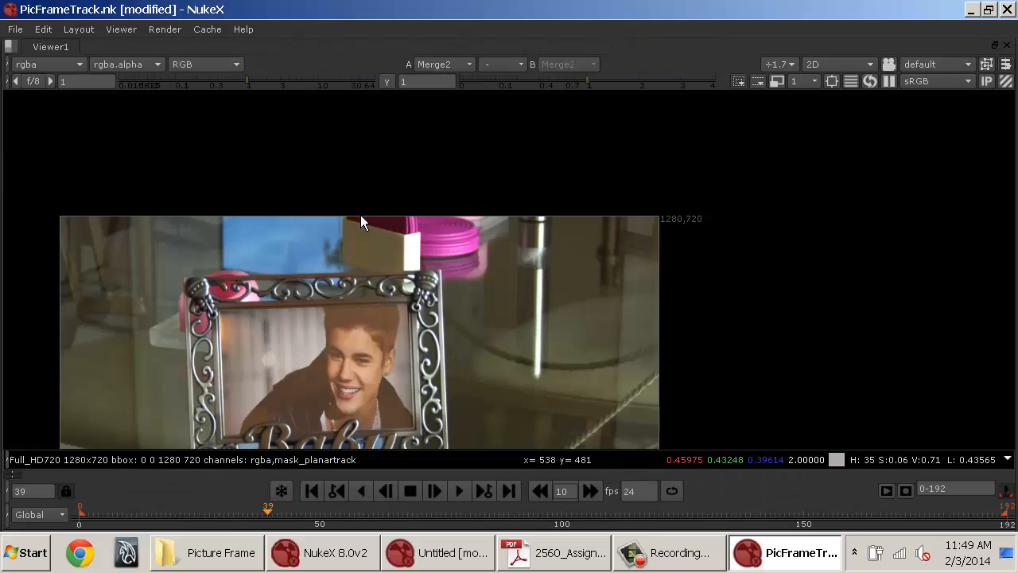
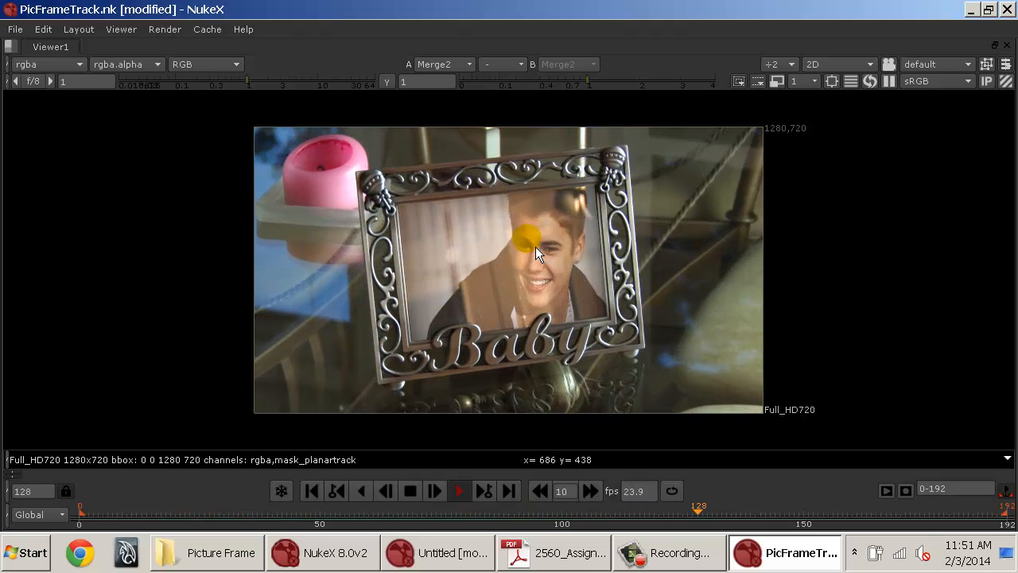
Toggle the Grade2 node off and back on to compare the picture-frame composite with and without it.
{"action": "key", "text": "space"}
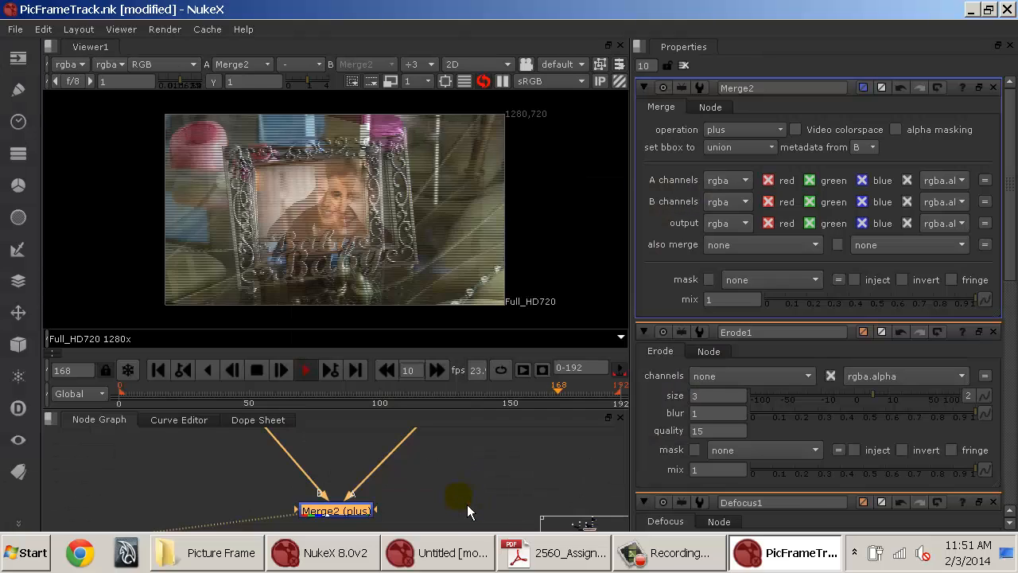
{"action": "left_click_drag", "start_coordinate": [443, 463], "coordinate": [446, 532]}
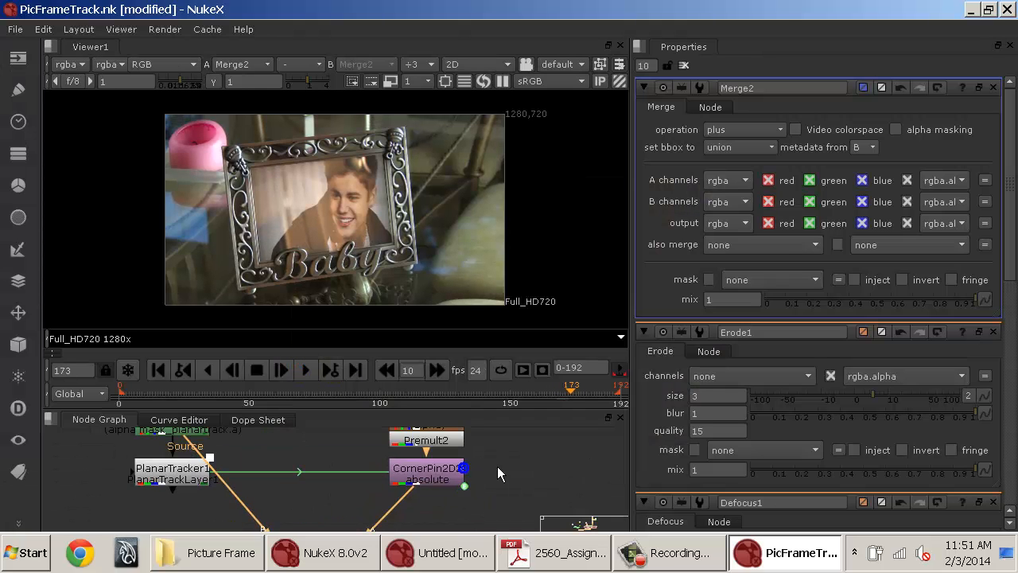
{"action": "left_click_drag", "start_coordinate": [497, 466], "coordinate": [475, 538]}
{"action": "left_click_drag", "start_coordinate": [489, 473], "coordinate": [483, 497]}
{"action": "left_click_drag", "start_coordinate": [448, 463], "coordinate": [437, 514]}
{"action": "left_click", "coordinate": [414, 481]}
{"action": "key", "text": "d"}
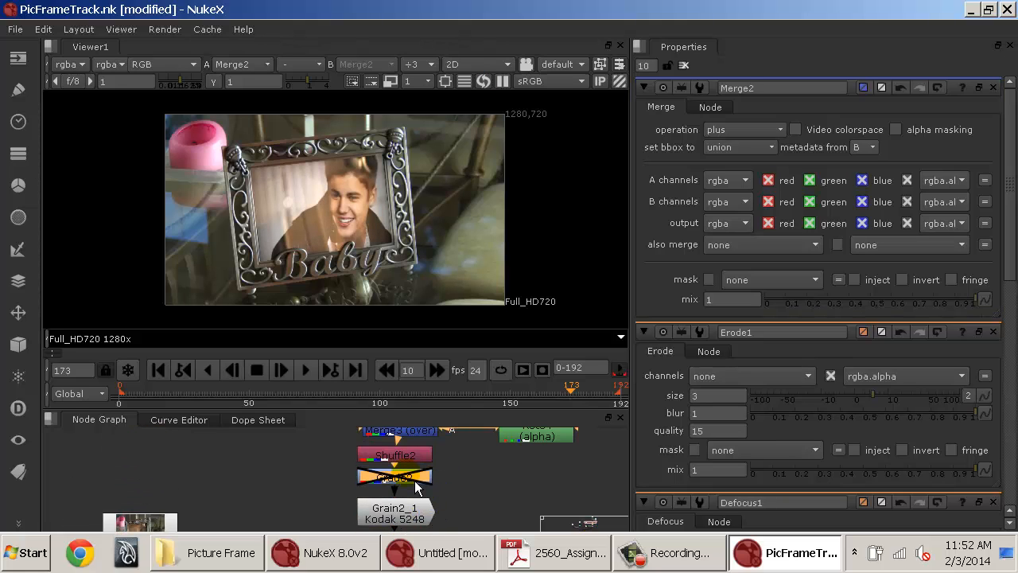
{"action": "key", "text": "d"}
Adjust Grade2 to lift -0.008, gain 1.25, multiply 1 and offset 0.
{"action": "double_click", "coordinate": [414, 481]}
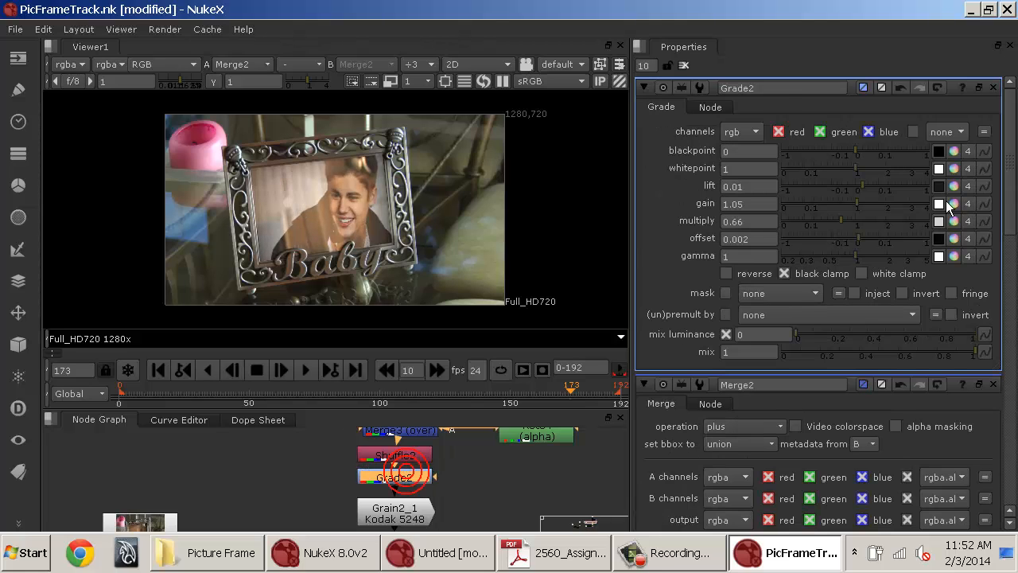
{"action": "left_click", "coordinate": [863, 223]}
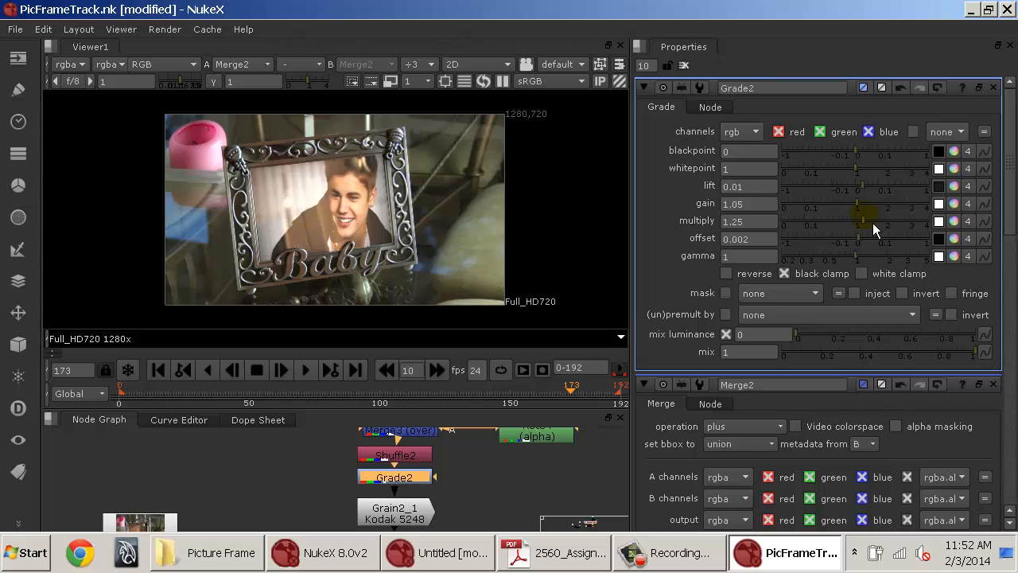
{"action": "left_click_drag", "start_coordinate": [872, 223], "coordinate": [856, 191]}
{"action": "left_click", "coordinate": [860, 208]}
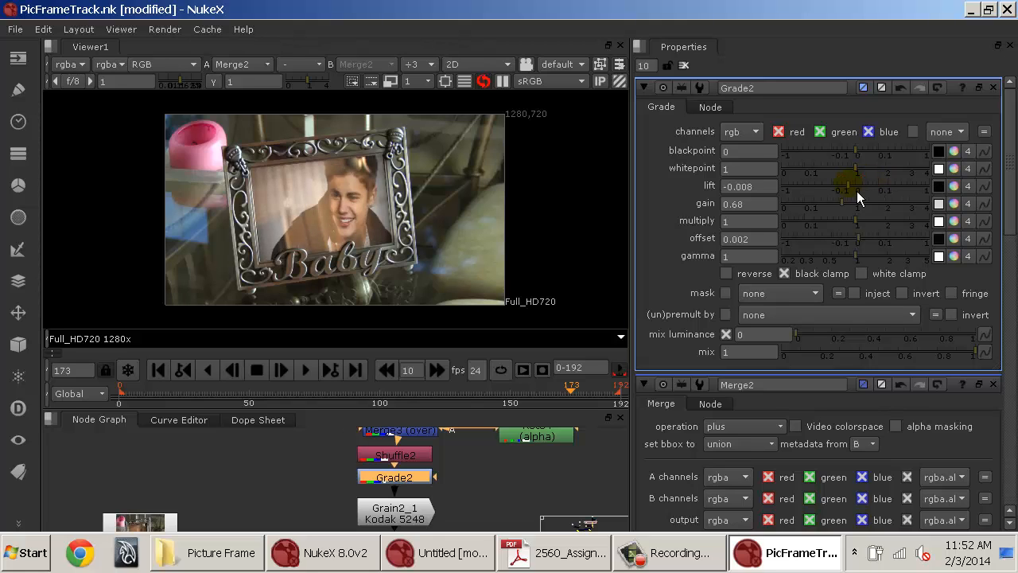
{"action": "left_click", "coordinate": [862, 239]}
{"action": "left_click", "coordinate": [875, 210]}
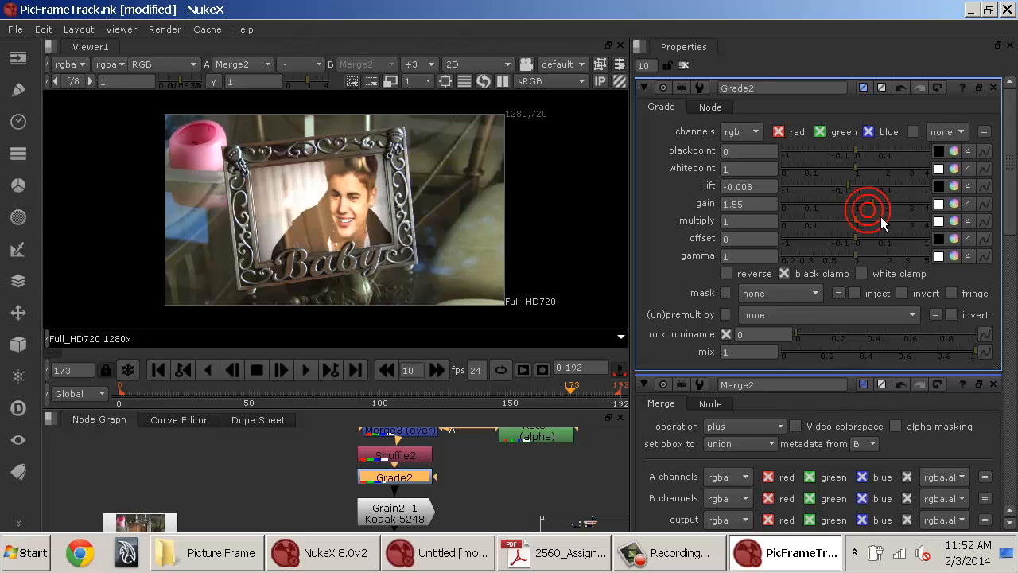
Open the Merge2 node and set its operation to over.
{"action": "left_click_drag", "start_coordinate": [417, 521], "coordinate": [447, 372]}
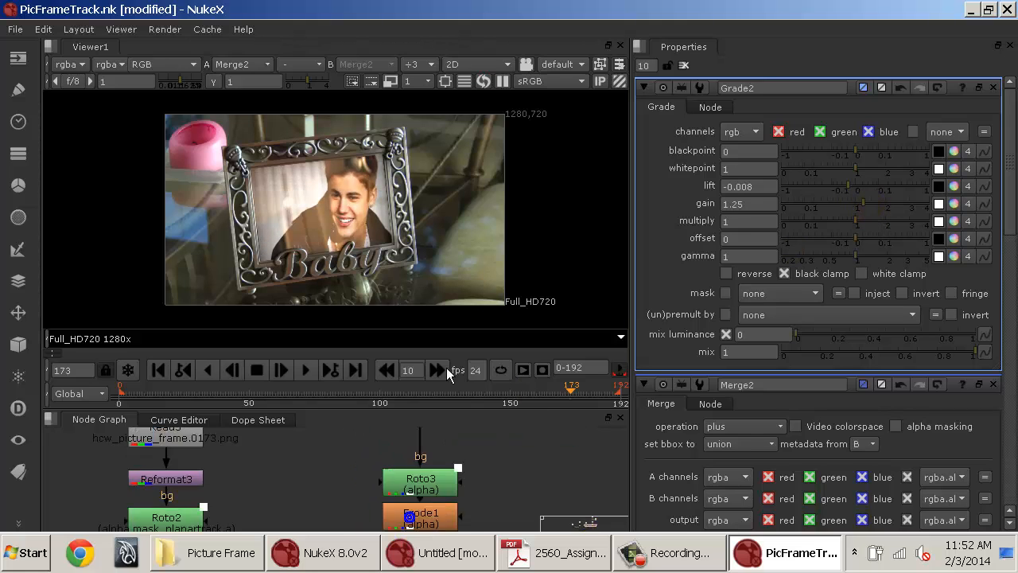
{"action": "left_click_drag", "start_coordinate": [471, 506], "coordinate": [472, 413]}
{"action": "left_click_drag", "start_coordinate": [352, 511], "coordinate": [358, 435]}
{"action": "double_click", "coordinate": [327, 489]}
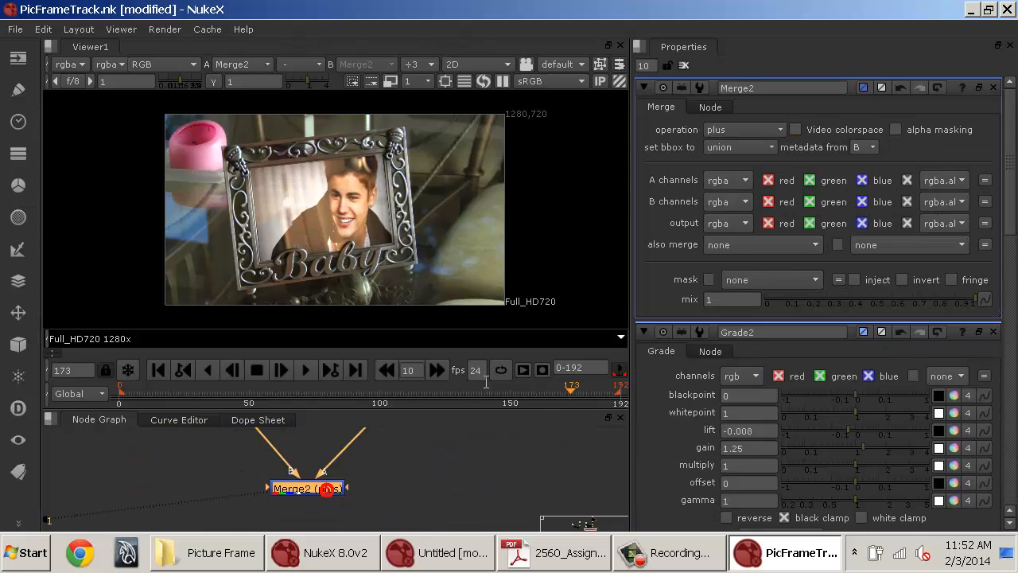
{"action": "left_click", "coordinate": [746, 130]}
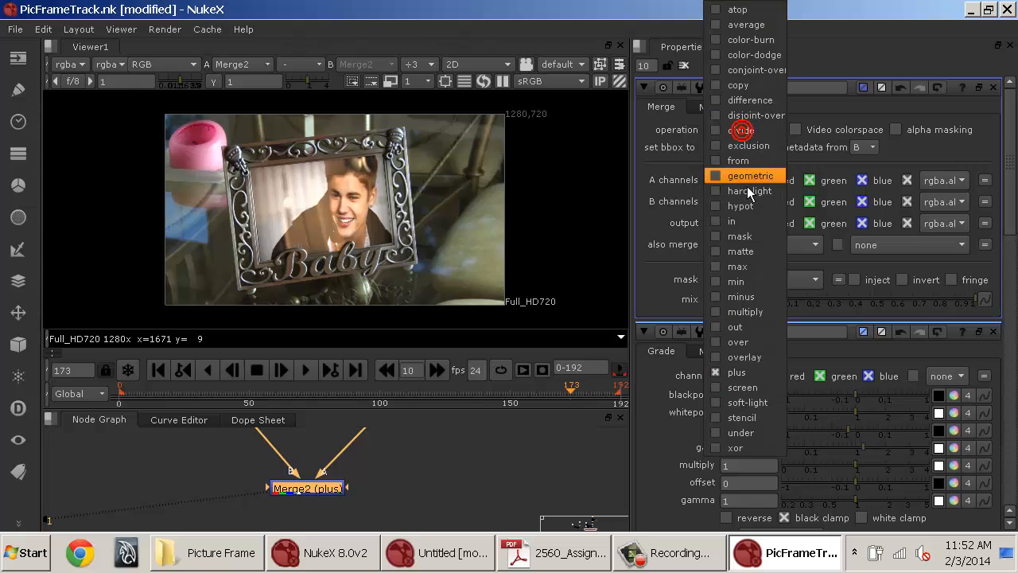
{"action": "left_click", "coordinate": [738, 342]}
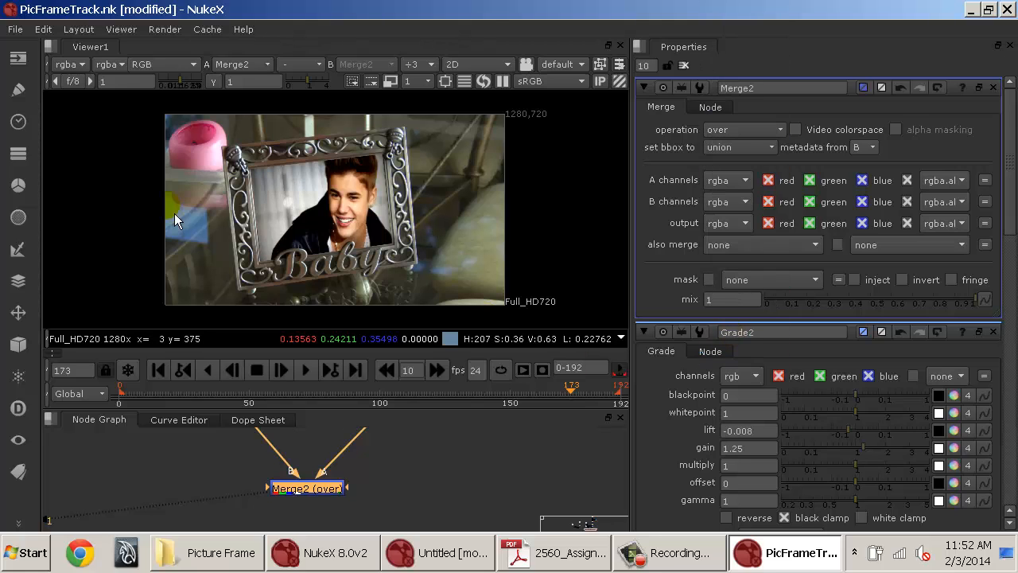
Try the screen, overlay, atop and from operations on Merge2.
{"action": "left_click", "coordinate": [740, 131]}
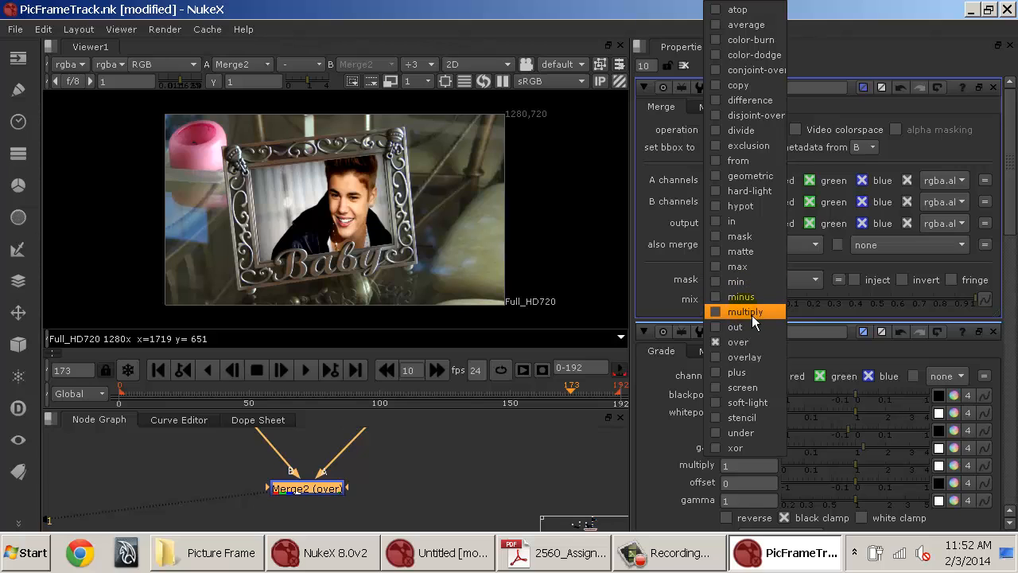
{"action": "left_click", "coordinate": [758, 393]}
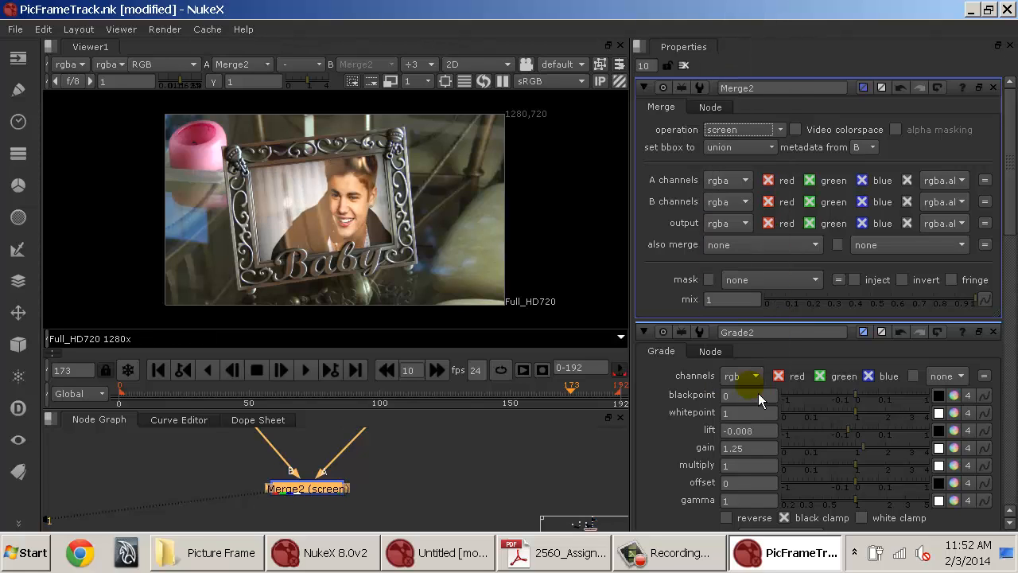
{"action": "left_click", "coordinate": [736, 129]}
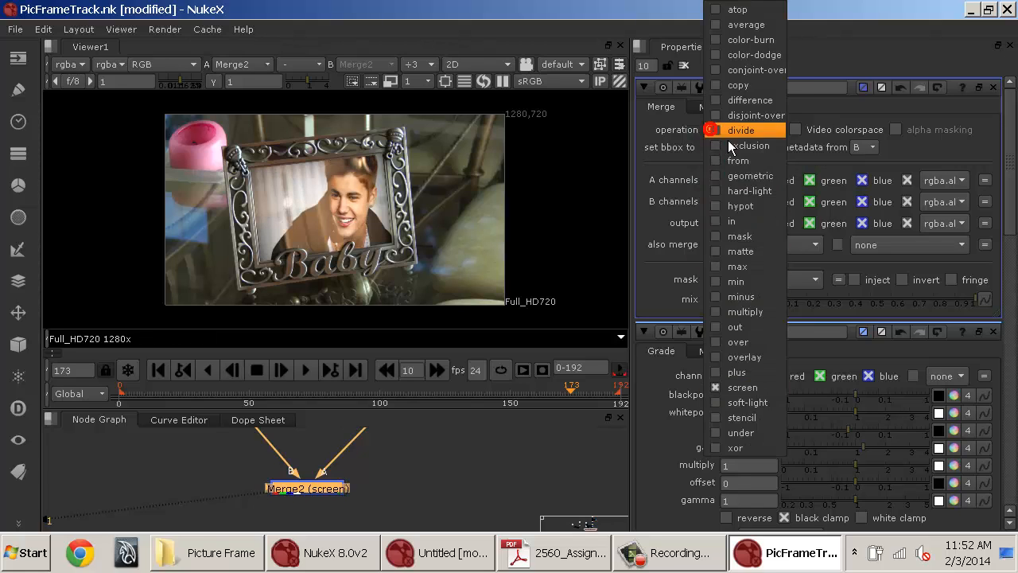
{"action": "left_click", "coordinate": [748, 358]}
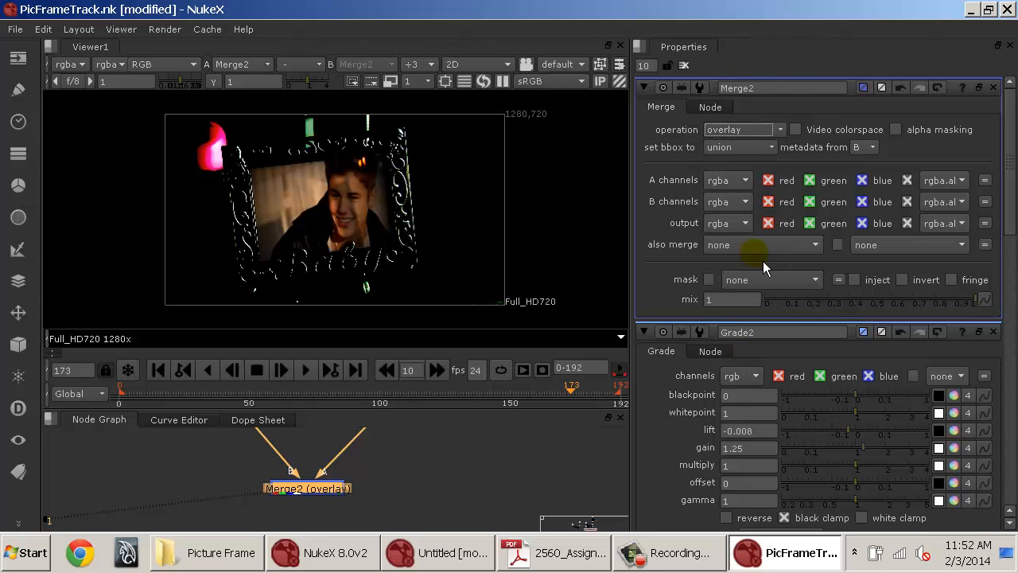
{"action": "left_click", "coordinate": [759, 129]}
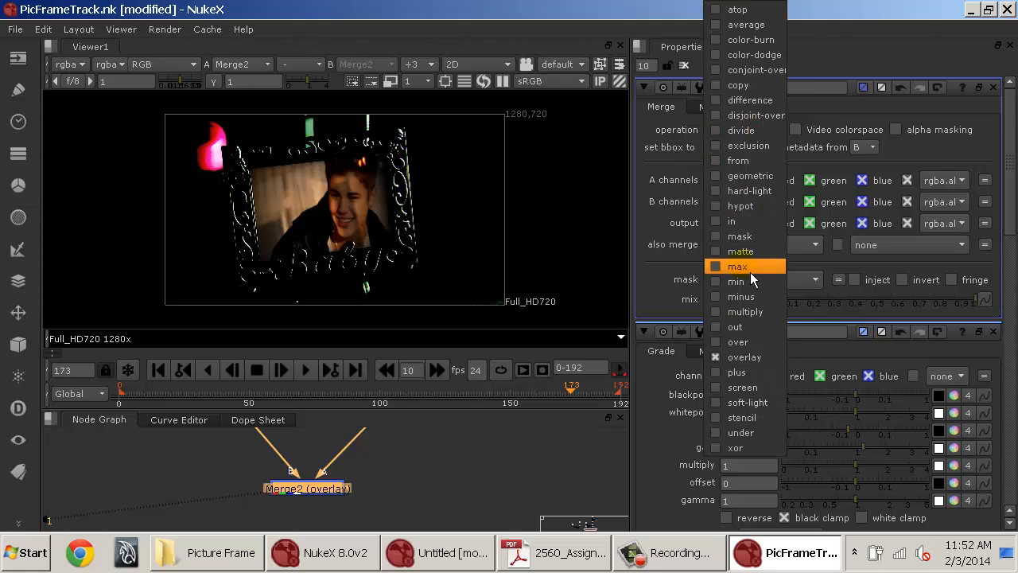
{"action": "left_click", "coordinate": [716, 9]}
{"action": "left_click", "coordinate": [758, 132]}
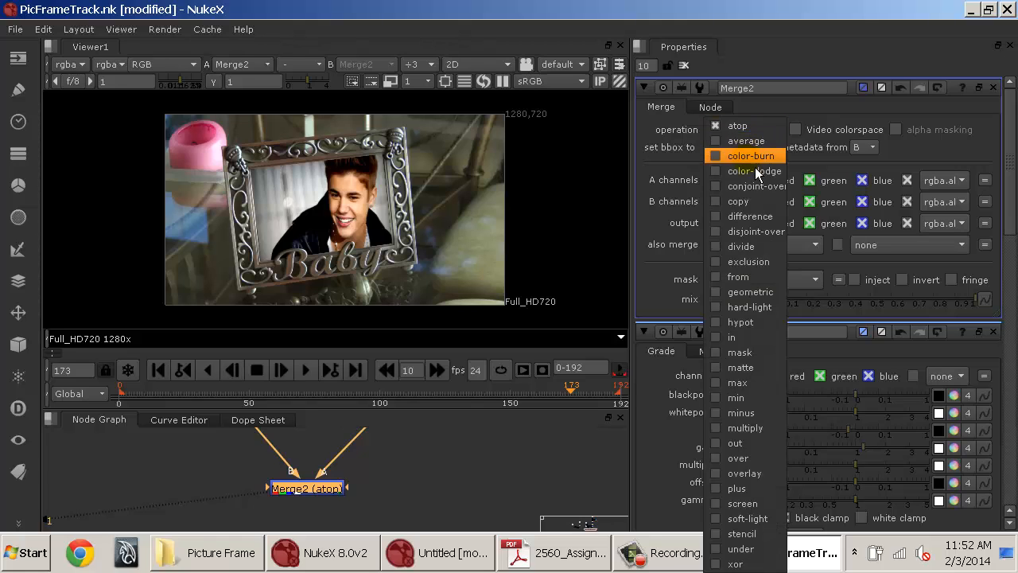
{"action": "left_click", "coordinate": [744, 279]}
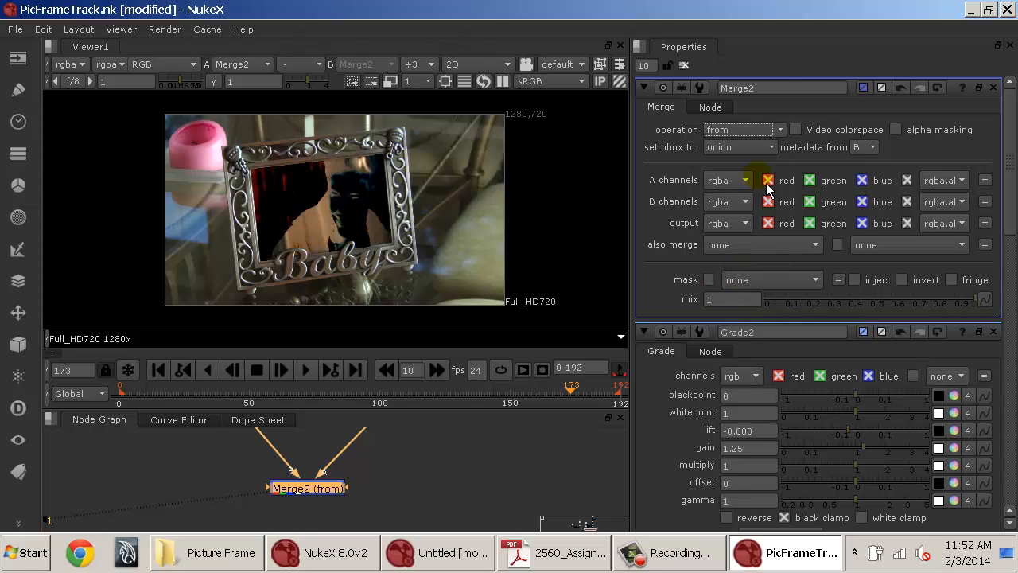
Try the geometric, hard-light and max operations on Merge2, returning to over.
{"action": "left_click", "coordinate": [755, 129]}
{"action": "left_click", "coordinate": [763, 175]}
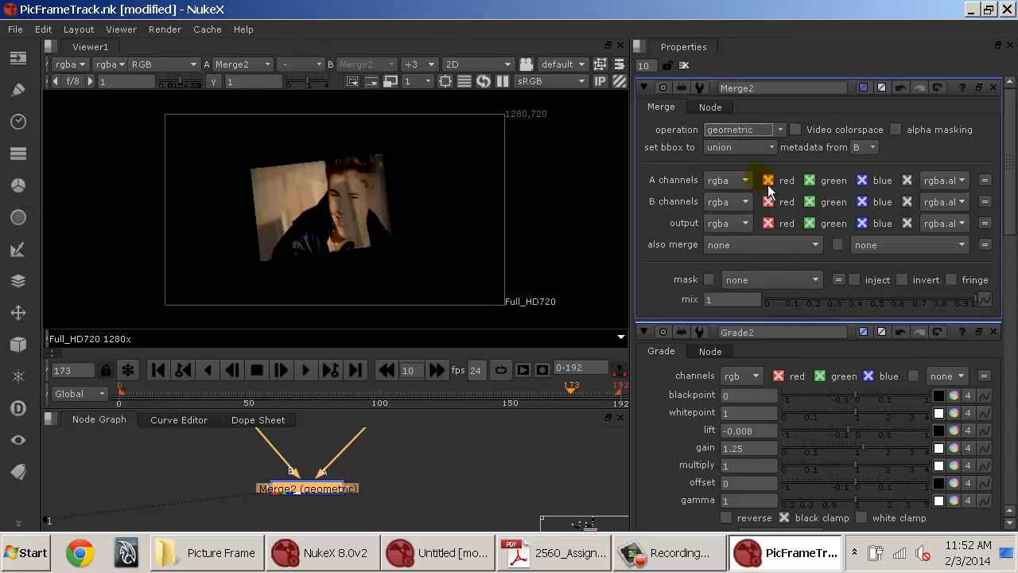
{"action": "left_click", "coordinate": [771, 131]}
{"action": "left_click", "coordinate": [754, 192]}
{"action": "left_click", "coordinate": [746, 130]}
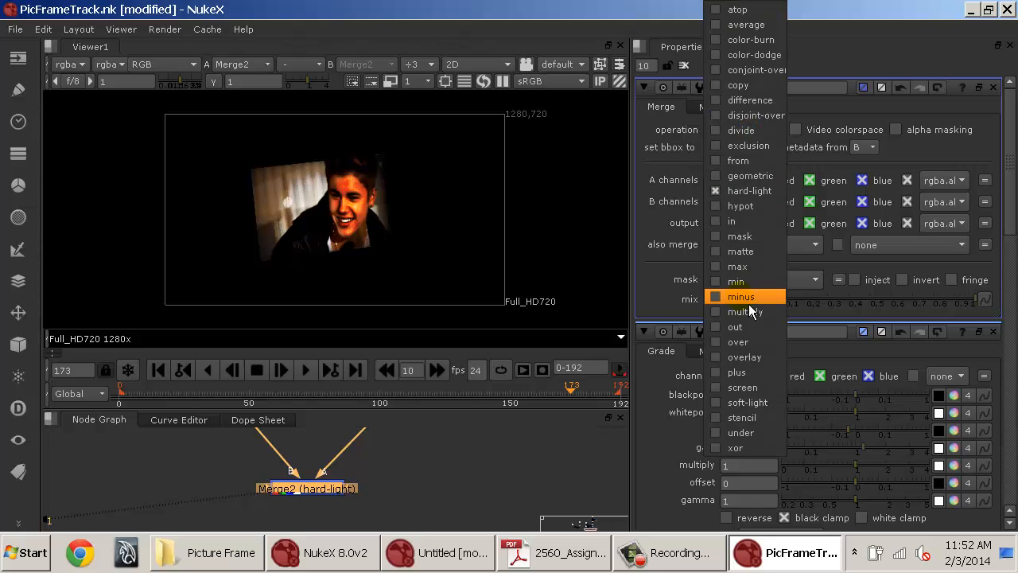
{"action": "left_click", "coordinate": [748, 267]}
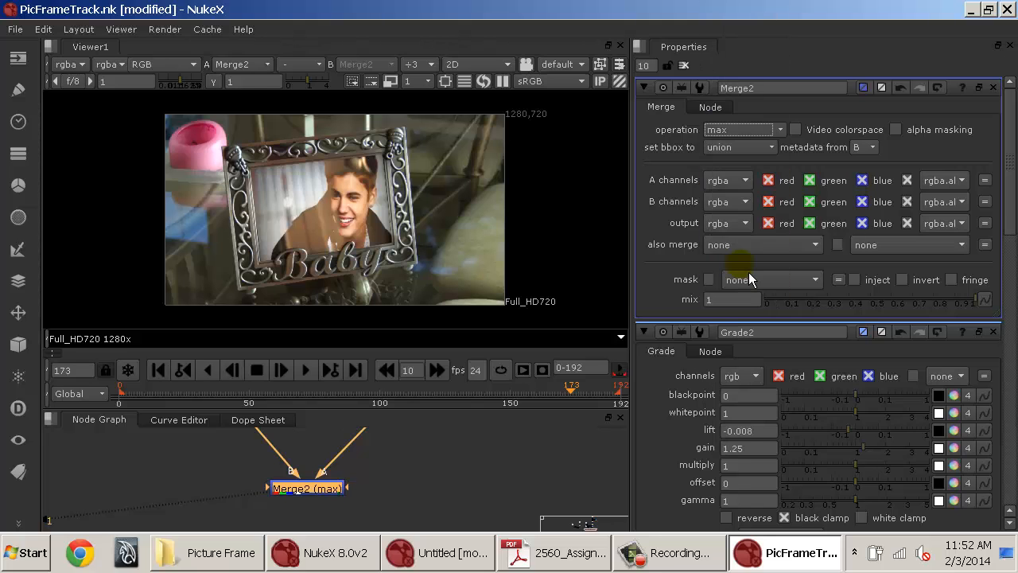
{"action": "left_click", "coordinate": [764, 129]}
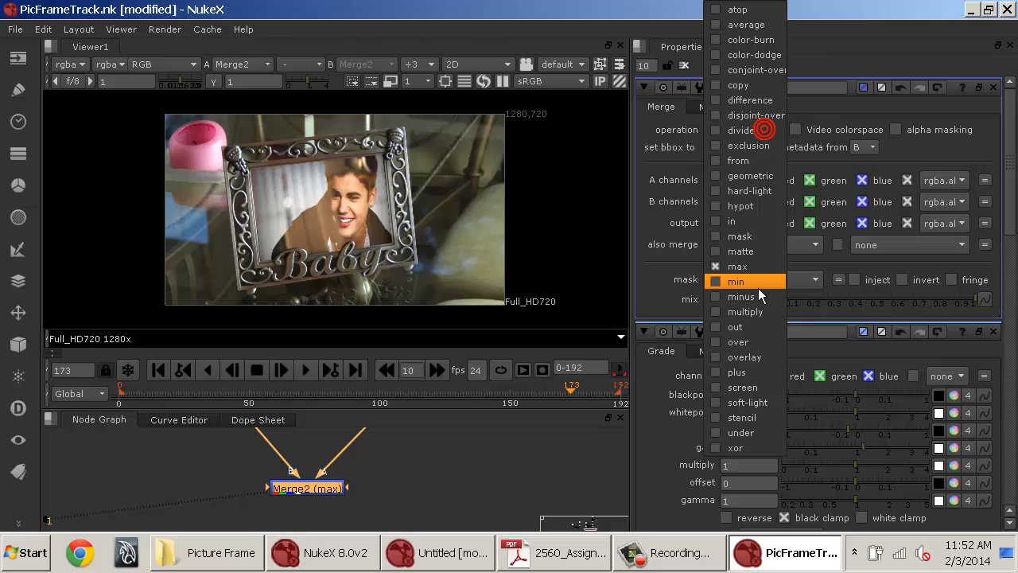
{"action": "left_click", "coordinate": [752, 347]}
Set Merge2's mix to 0.825 and scrub the timeline back to frame 0.
{"action": "mouse_move", "coordinate": [956, 308]}
{"action": "left_mouse_down"}
{"action": "mouse_move", "coordinate": [933, 305]}
{"action": "mouse_move", "coordinate": [971, 307]}
{"action": "mouse_move", "coordinate": [949, 307]}
{"action": "left_mouse_up"}
{"action": "left_click_drag", "start_coordinate": [415, 392], "coordinate": [163, 400]}
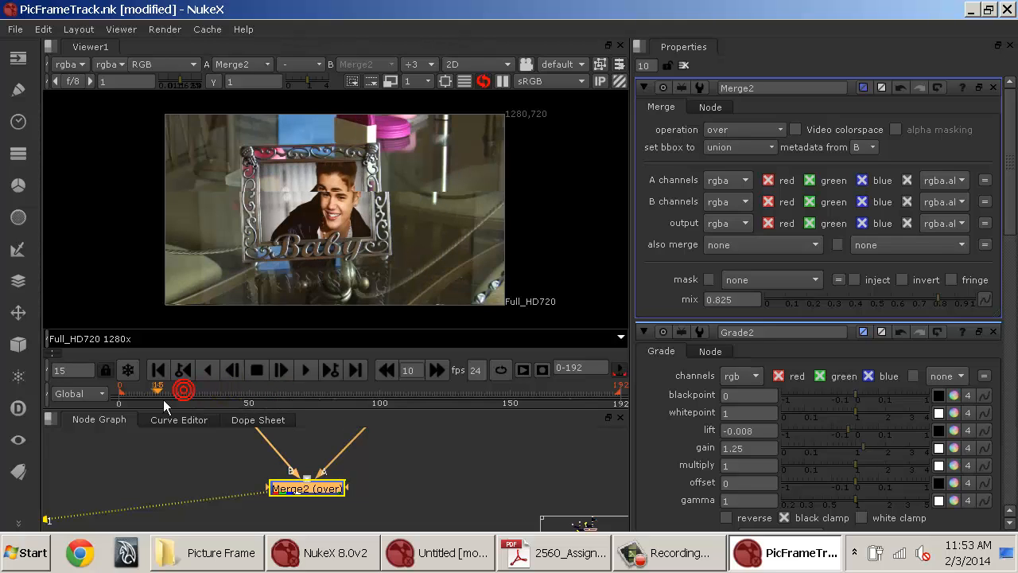
{"action": "left_click", "coordinate": [160, 369]}
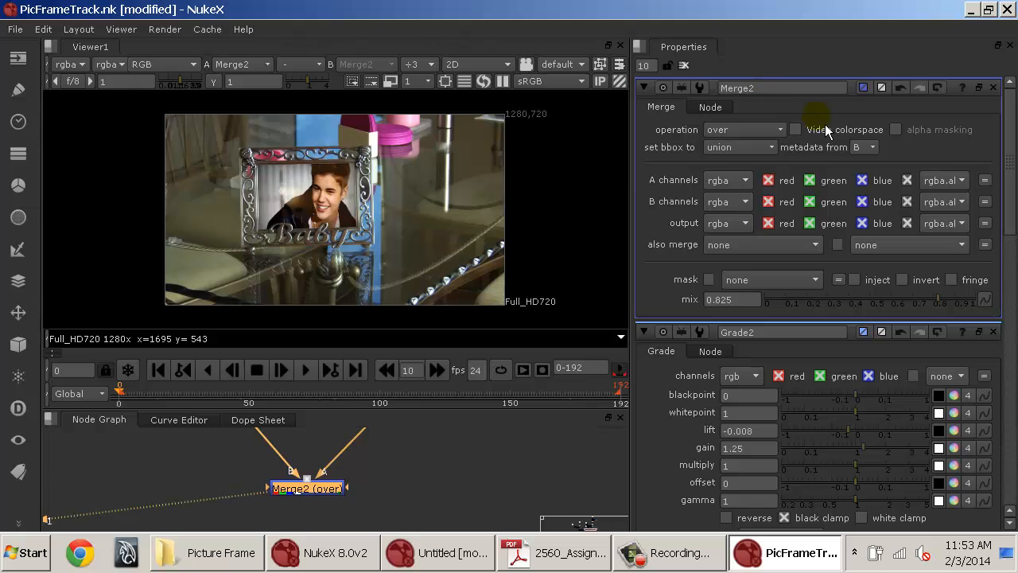
Maximize the node graph and inspect the node trees of the composite.
{"action": "left_click", "coordinate": [451, 501]}
{"action": "key", "text": "space"}
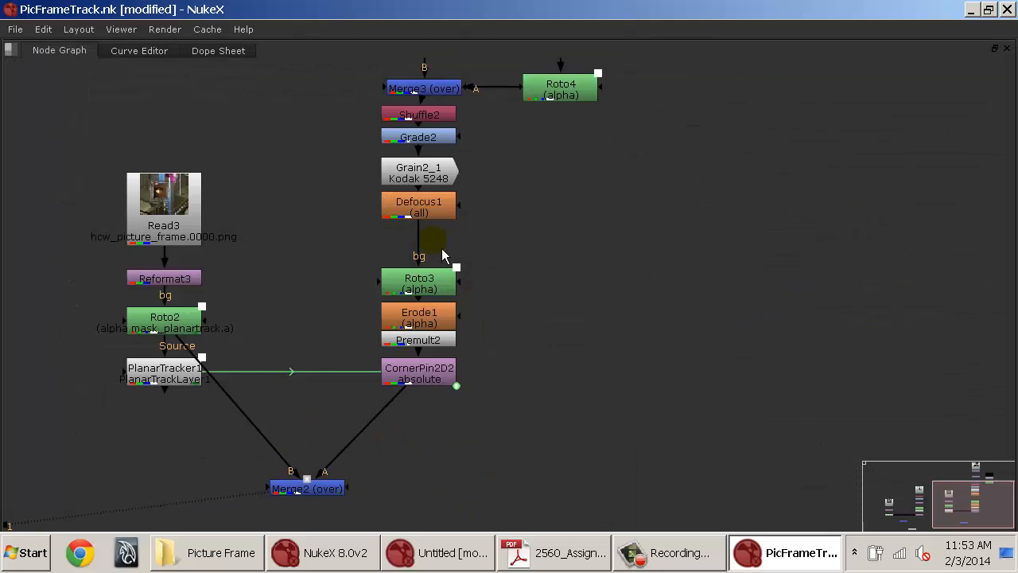
{"action": "left_click_drag", "start_coordinate": [421, 204], "coordinate": [421, 213]}
{"action": "left_click", "coordinate": [420, 167]}
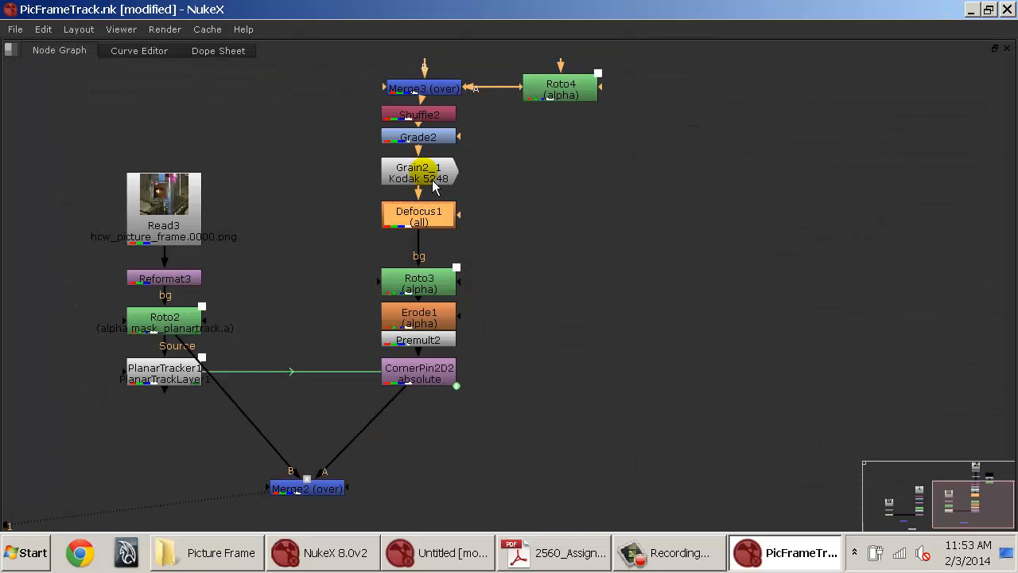
{"action": "left_click", "coordinate": [426, 137]}
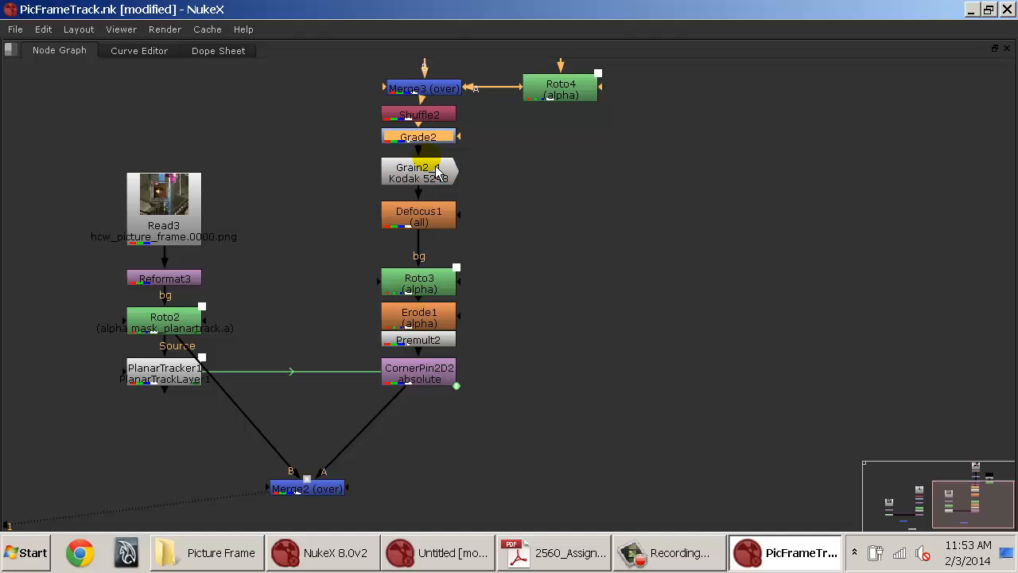
{"action": "left_click_drag", "start_coordinate": [478, 120], "coordinate": [368, 251]}
{"action": "left_click", "coordinate": [358, 199]}
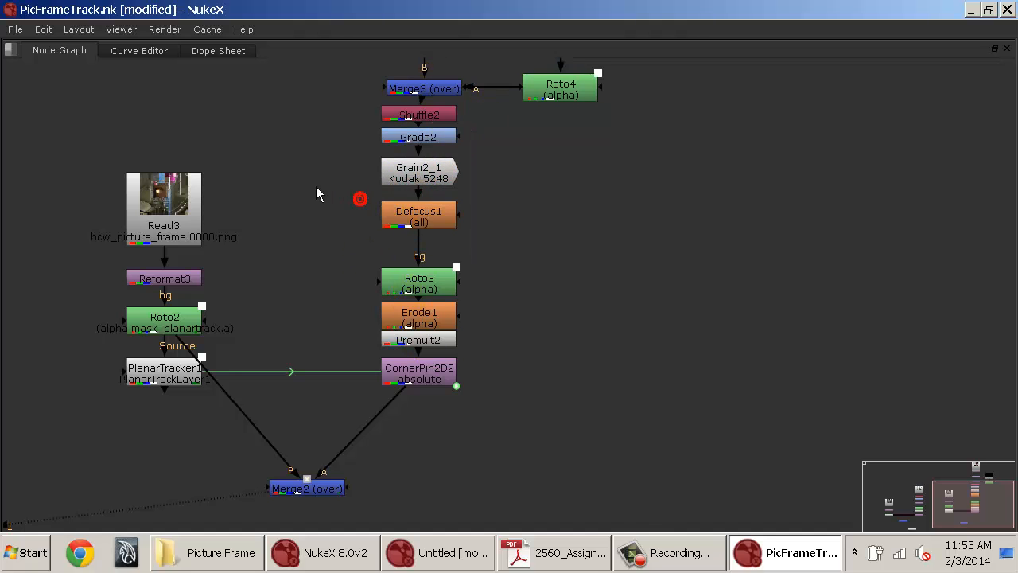
{"action": "left_click_drag", "start_coordinate": [298, 204], "coordinate": [645, 275]}
{"action": "left_click_drag", "start_coordinate": [614, 255], "coordinate": [458, 260]}
{"action": "scroll", "coordinate": [458, 259], "scroll_direction": "down", "scroll_amount": 2}
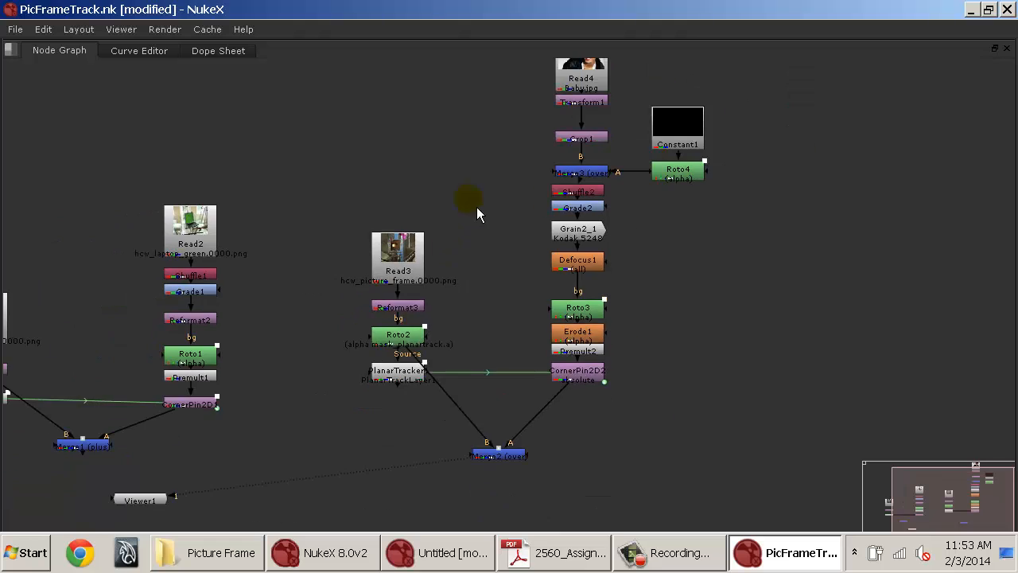
{"action": "left_click_drag", "start_coordinate": [465, 206], "coordinate": [461, 294]}
{"action": "left_click_drag", "start_coordinate": [549, 252], "coordinate": [770, 183]}
{"action": "left_click_drag", "start_coordinate": [481, 221], "coordinate": [539, 167]}
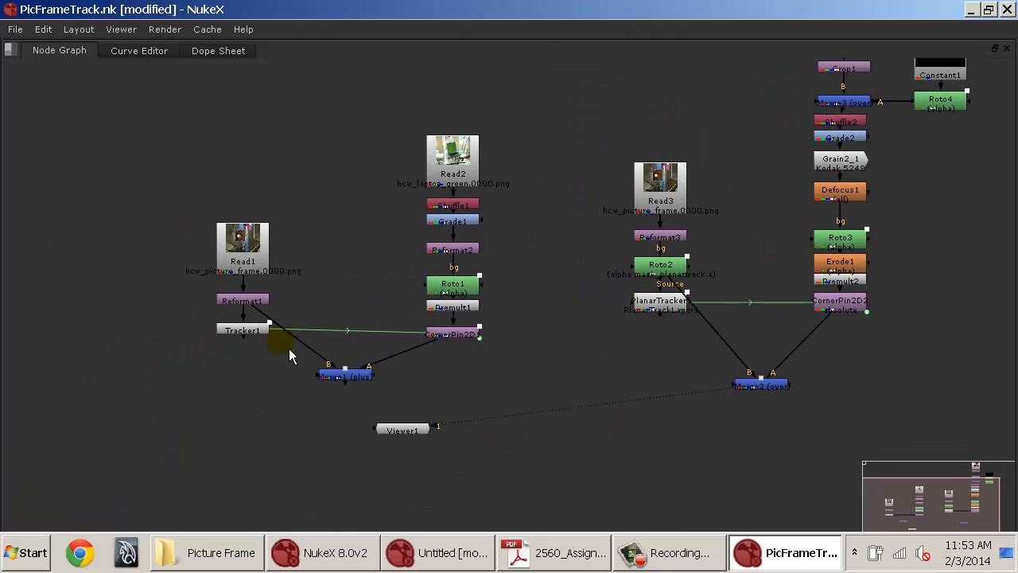
Select the Read1 and Read2 node trees and enclose them in a Backdrop node.
{"action": "left_click_drag", "start_coordinate": [150, 83], "coordinate": [510, 383]}
{"action": "mouse_move", "coordinate": [444, 341]}
{"action": "left_mouse_down"}
{"action": "mouse_move", "coordinate": [449, 272]}
{"action": "mouse_move", "coordinate": [431, 284]}
{"action": "left_mouse_up"}
{"action": "left_click", "coordinate": [329, 210]}
{"action": "left_click_drag", "start_coordinate": [325, 177], "coordinate": [280, 247]}
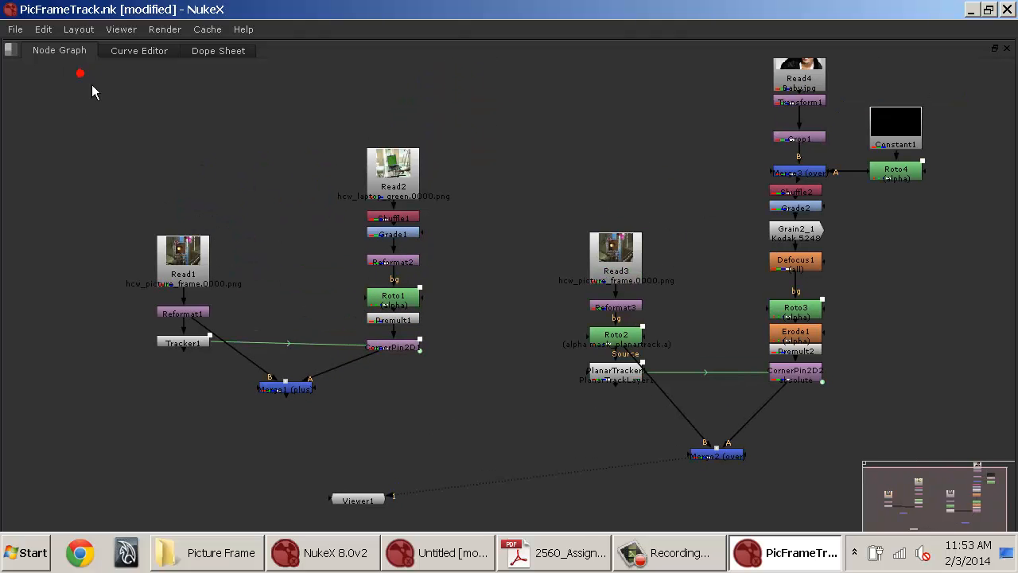
{"action": "mouse_move", "coordinate": [90, 83]}
{"action": "left_mouse_down"}
{"action": "mouse_move", "coordinate": [449, 452]}
{"action": "mouse_move", "coordinate": [467, 457]}
{"action": "left_mouse_up"}
{"action": "key", "text": "Tab"}
{"action": "type", "text": "back"}
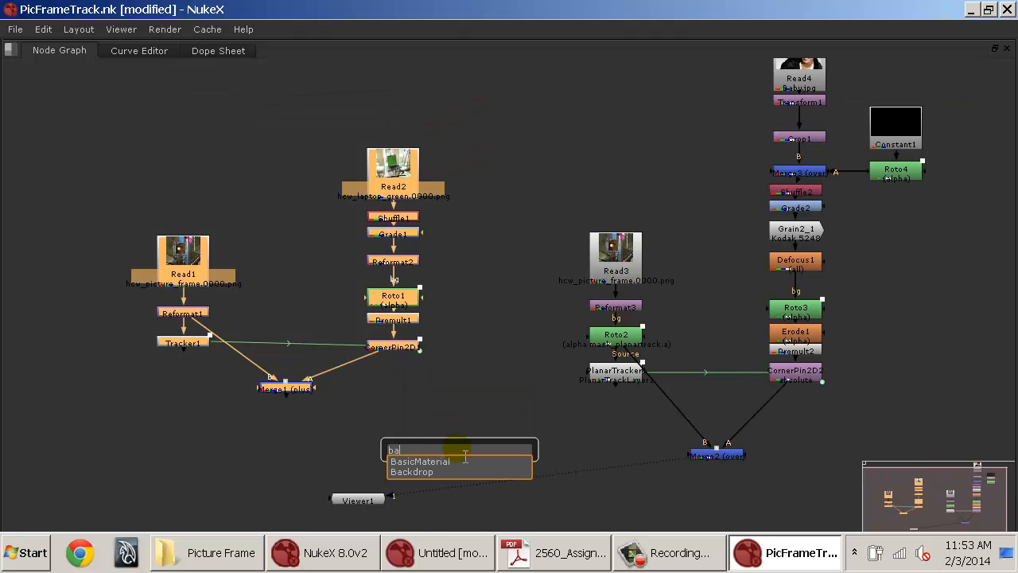
{"action": "key", "text": "Return"}
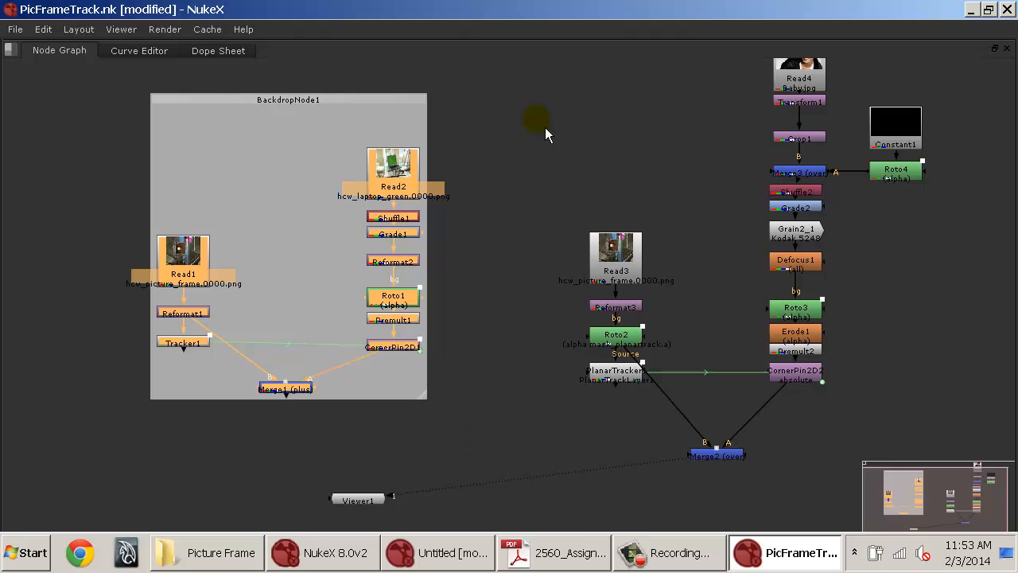
Select the Read3 and Read4 node trees and enclose them in a second Backdrop node.
{"action": "left_click_drag", "start_coordinate": [640, 211], "coordinate": [434, 229]}
{"action": "left_click_drag", "start_coordinate": [388, 164], "coordinate": [383, 202]}
{"action": "left_click", "coordinate": [321, 59]}
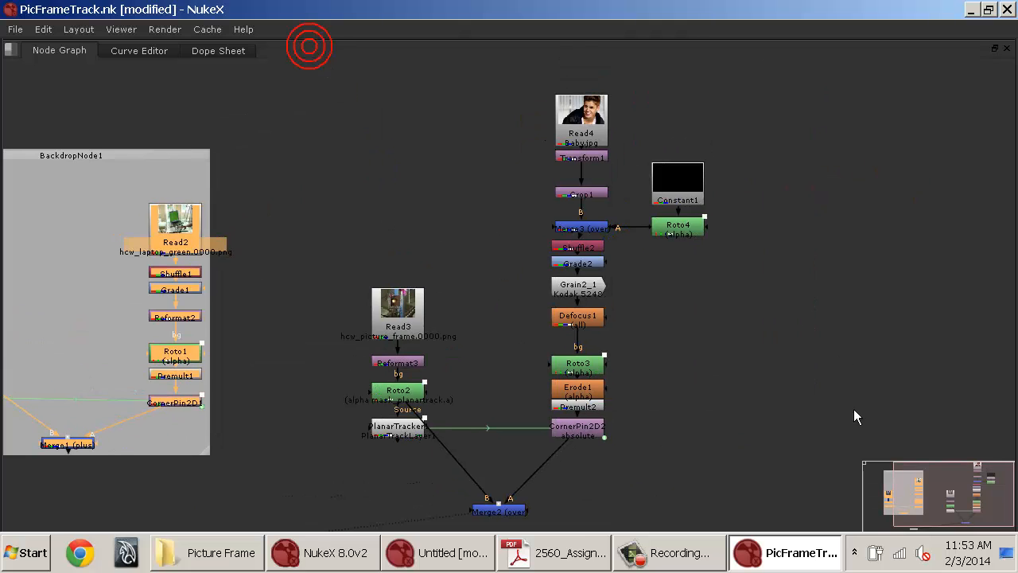
{"action": "left_click_drag", "start_coordinate": [757, 469], "coordinate": [303, 140]}
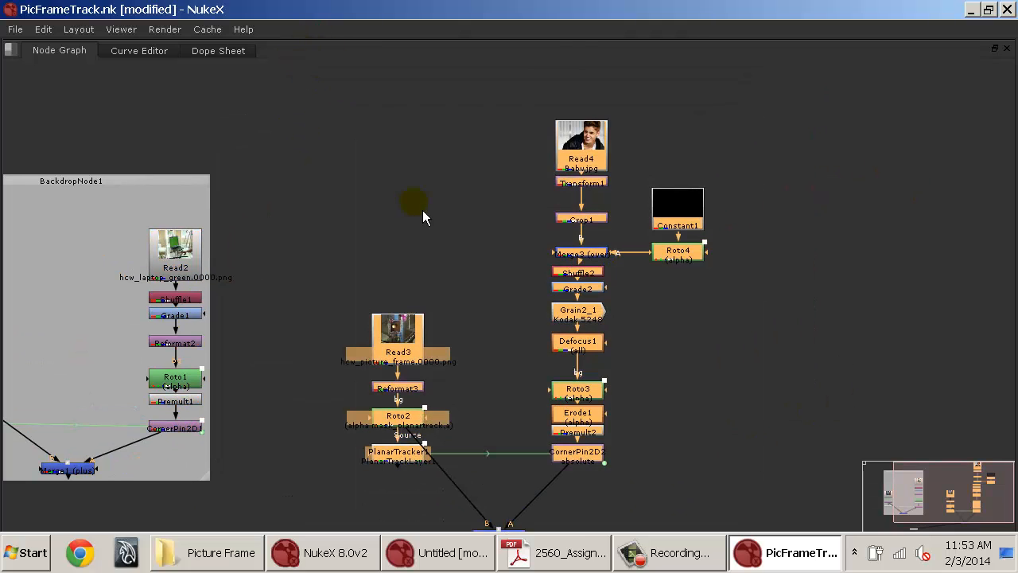
{"action": "key", "text": "Tab"}
{"action": "key", "text": "Return"}
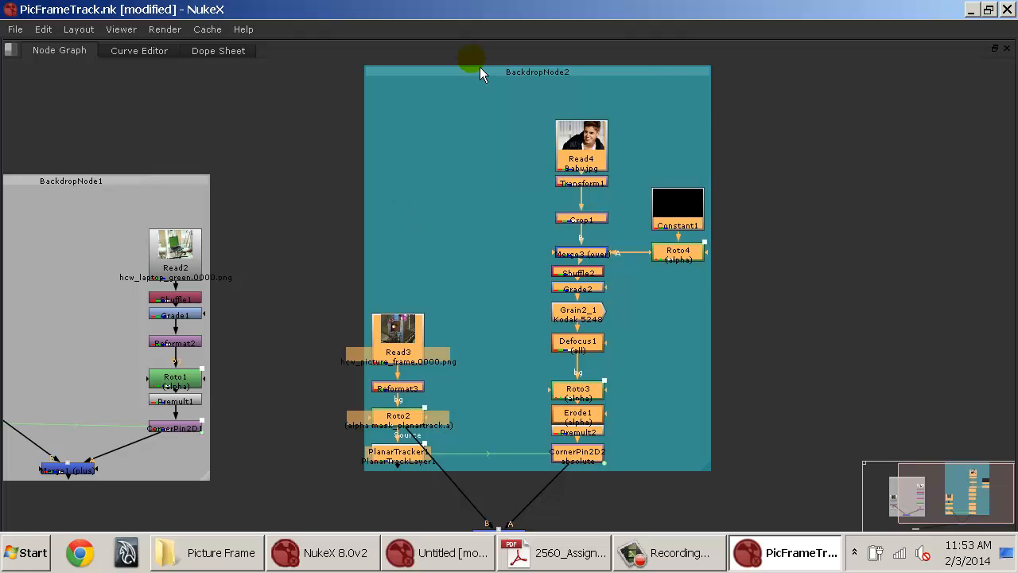
Open the first backdrop's properties and rename it PixelTracker.
{"action": "key", "text": "space"}
{"action": "right_click", "coordinate": [454, 422]}
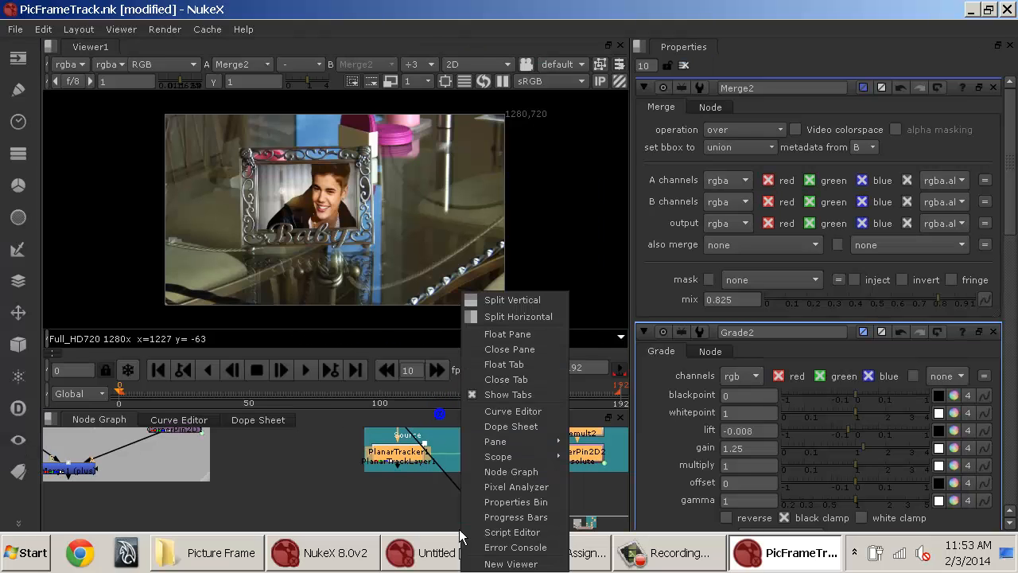
{"action": "left_click", "coordinate": [356, 487]}
{"action": "scroll", "coordinate": [346, 487], "scroll_direction": "up", "scroll_amount": 5}
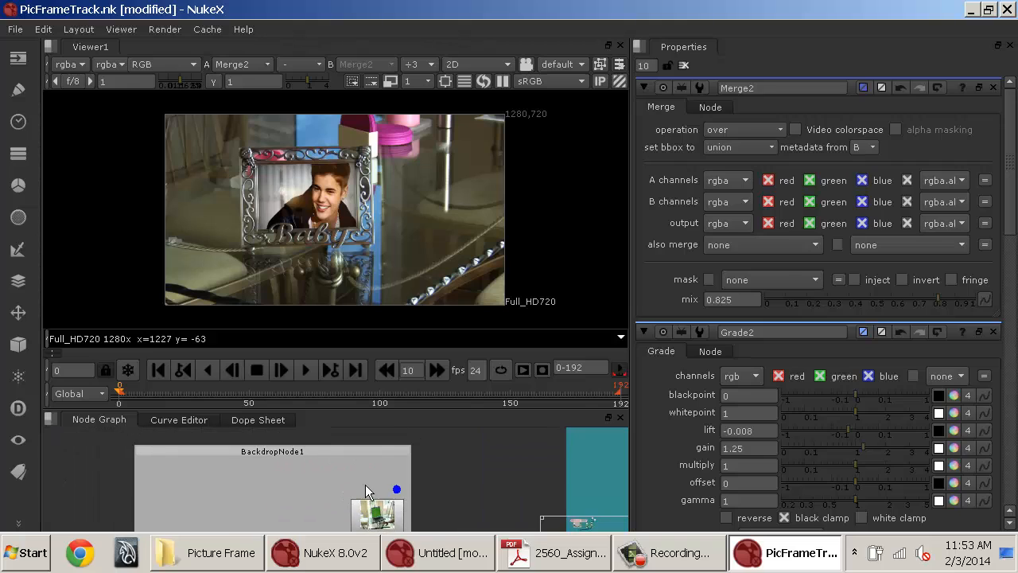
{"action": "double_click", "coordinate": [328, 459]}
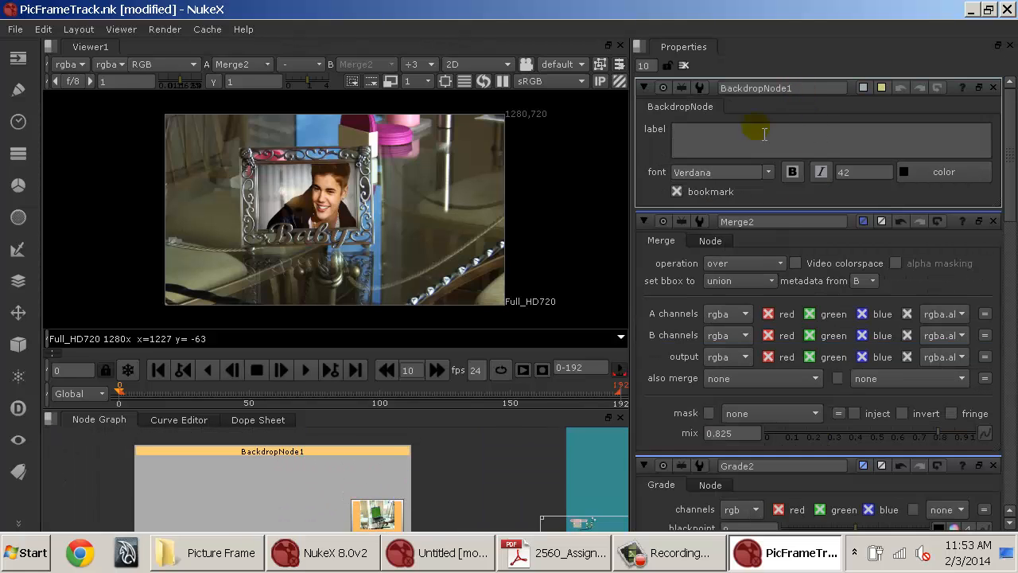
{"action": "left_click", "coordinate": [763, 134]}
{"action": "double_click", "coordinate": [785, 87]}
{"action": "type", "text": "PixelTracker"}
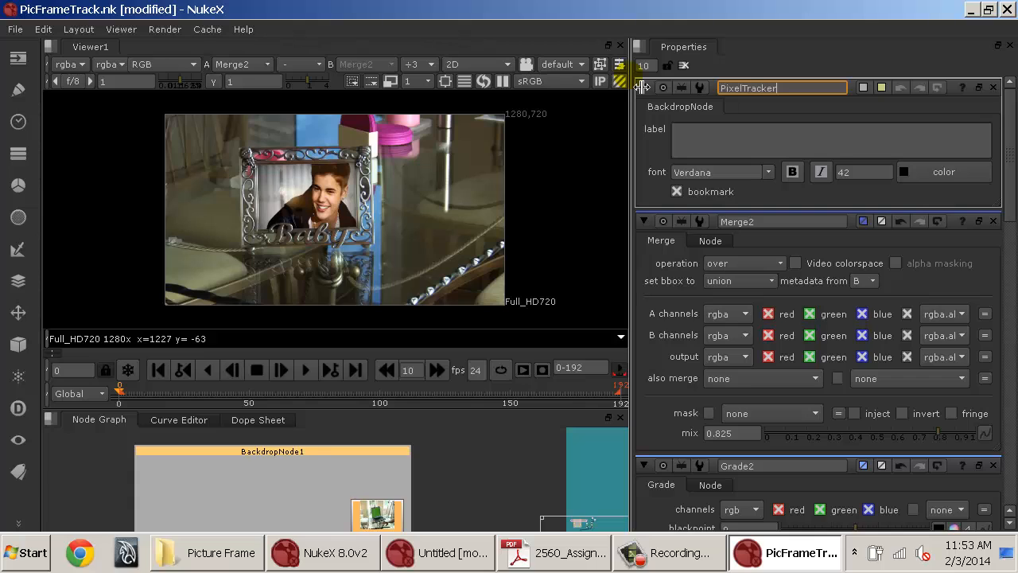
{"action": "key", "text": "Return"}
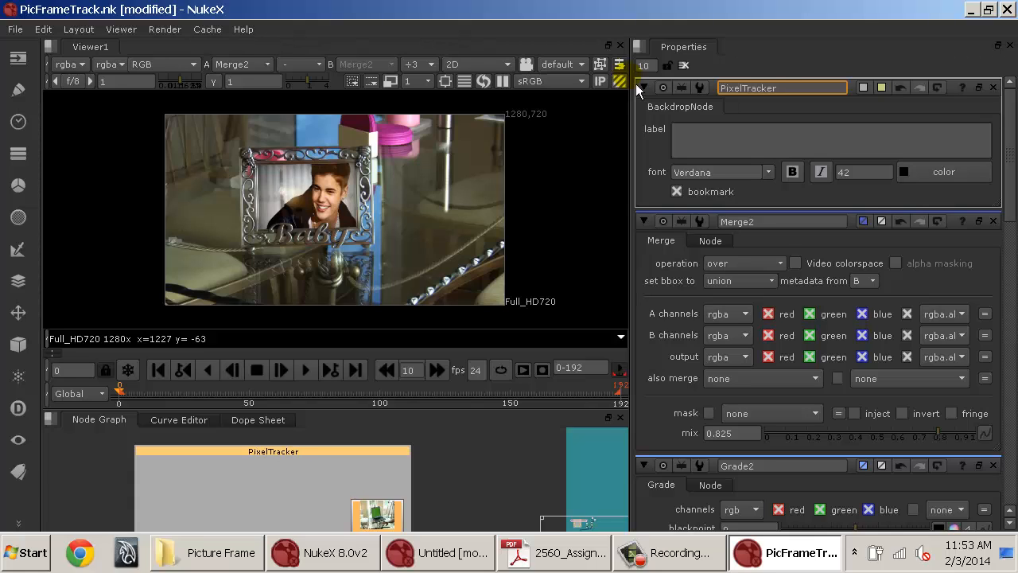
Copy the backdrop's name into its label so it reads PixelTracker.
{"action": "double_click", "coordinate": [786, 88]}
{"action": "key", "text": "ctrl+c"}
{"action": "left_click", "coordinate": [743, 142]}
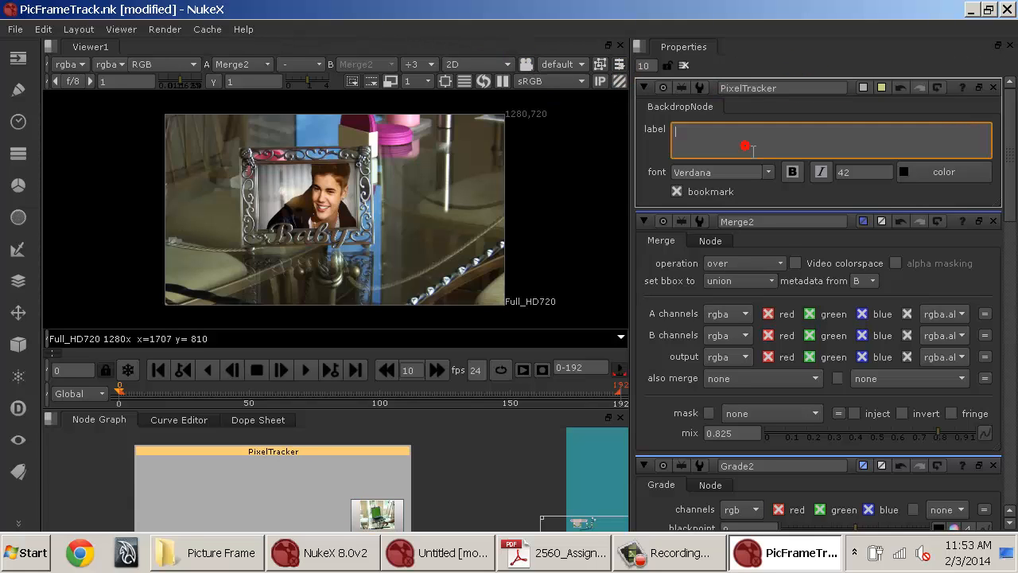
{"action": "key", "text": "ctrl+v"}
{"action": "left_click", "coordinate": [446, 459]}
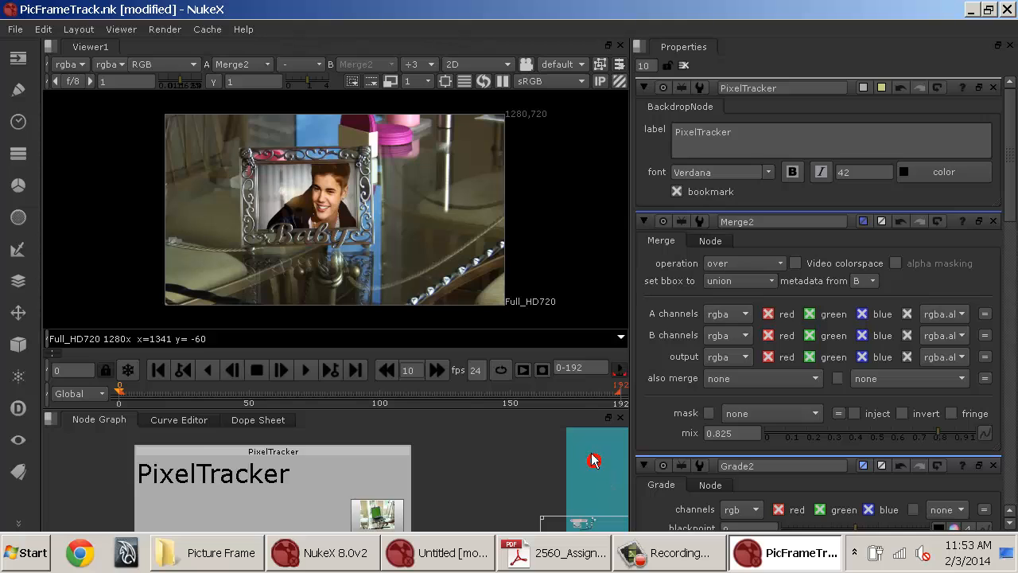
Rename the second backdrop PlanarTracker and set its label to PlanarTracker.
{"action": "left_click_drag", "start_coordinate": [593, 458], "coordinate": [426, 453]}
{"action": "double_click", "coordinate": [425, 458]}
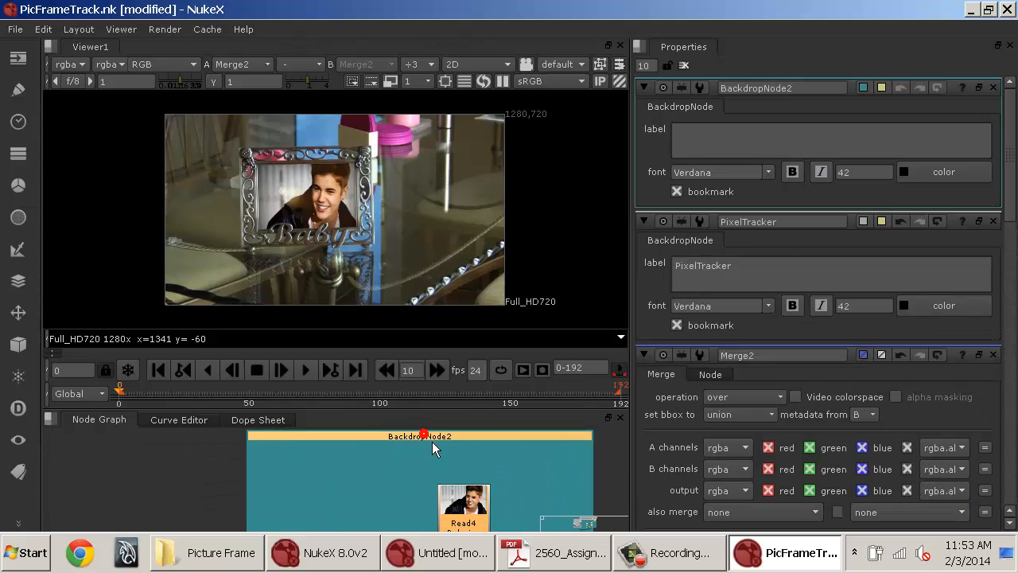
{"action": "double_click", "coordinate": [796, 88]}
{"action": "type", "text": "PlanarTrack"}
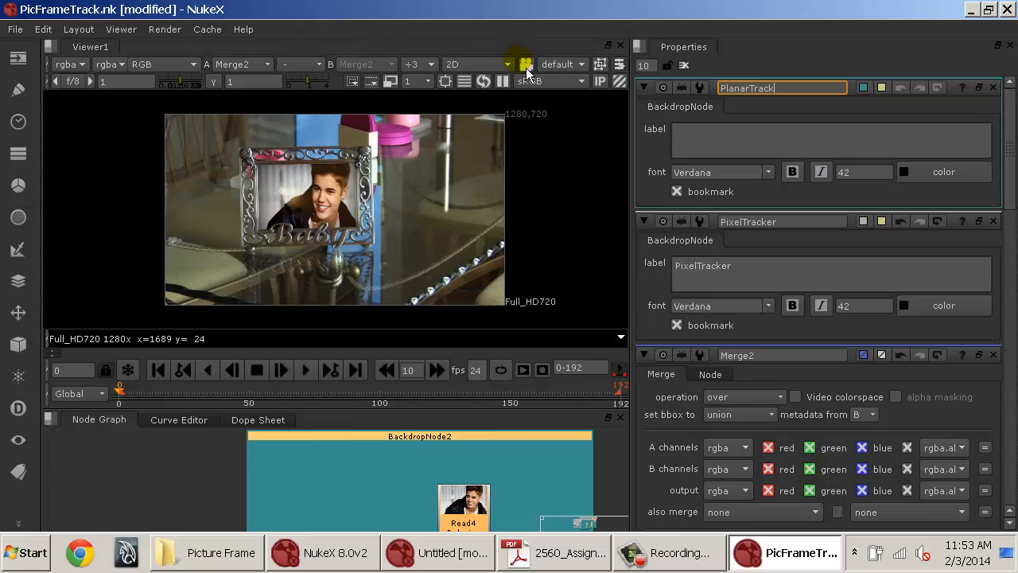
{"action": "type", "text": "er"}
{"action": "key", "text": "Return"}
{"action": "left_click", "coordinate": [886, 139]}
{"action": "key", "text": "ctrl+v"}
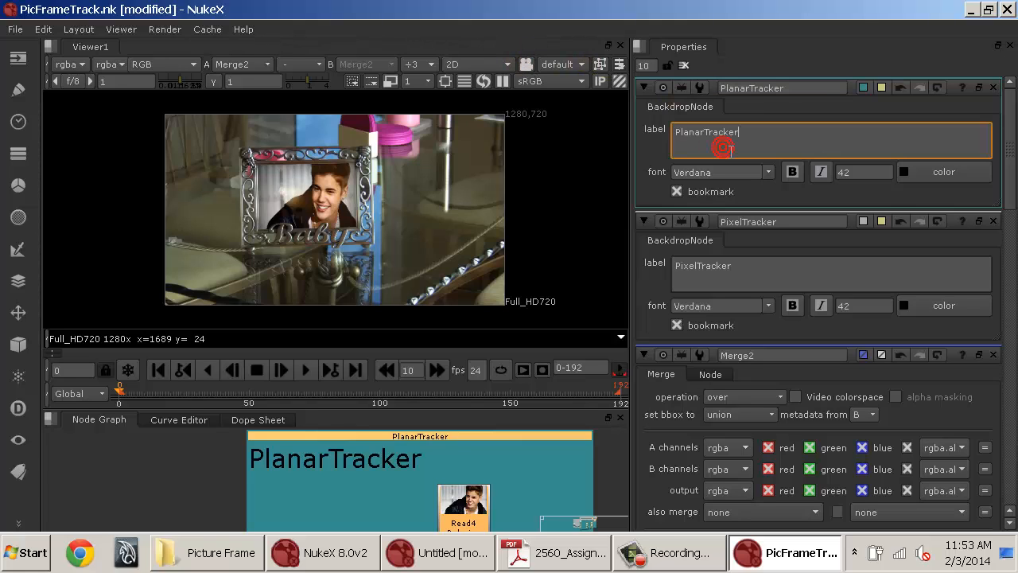
Extend the PlanarTracker backdrop downward so it also encloses the Merge2 node.
{"action": "left_click", "coordinate": [200, 481]}
{"action": "key", "text": "space"}
{"action": "left_click_drag", "start_coordinate": [333, 420], "coordinate": [622, 74]}
{"action": "left_click", "coordinate": [475, 217]}
{"action": "left_click_drag", "start_coordinate": [490, 318], "coordinate": [475, 238]}
{"action": "scroll", "coordinate": [560, 254], "scroll_direction": "down", "scroll_amount": 1}
{"action": "left_click_drag", "start_coordinate": [656, 257], "coordinate": [643, 254]}
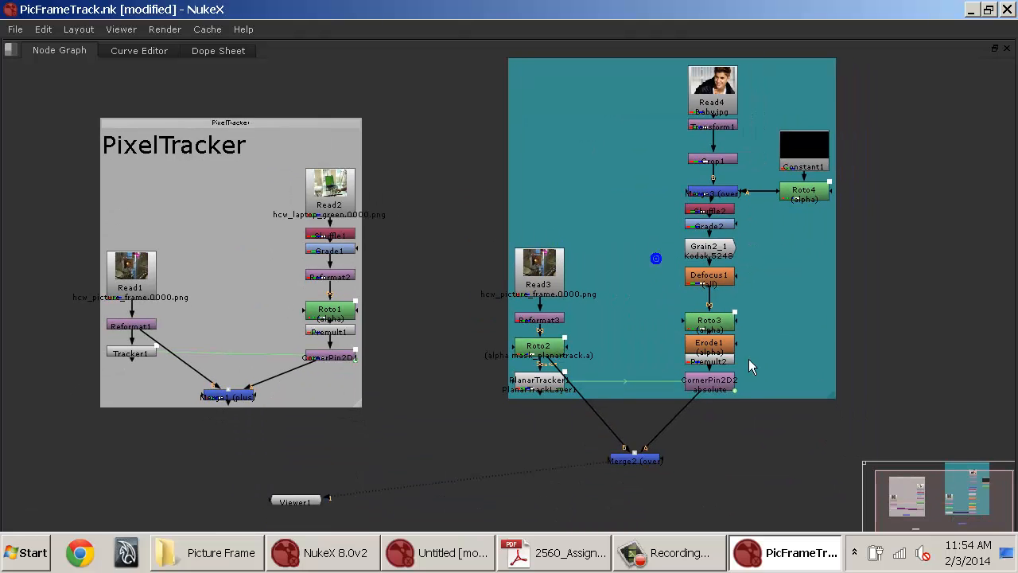
{"action": "left_click_drag", "start_coordinate": [832, 396], "coordinate": [835, 480]}
{"action": "left_click", "coordinate": [915, 369]}
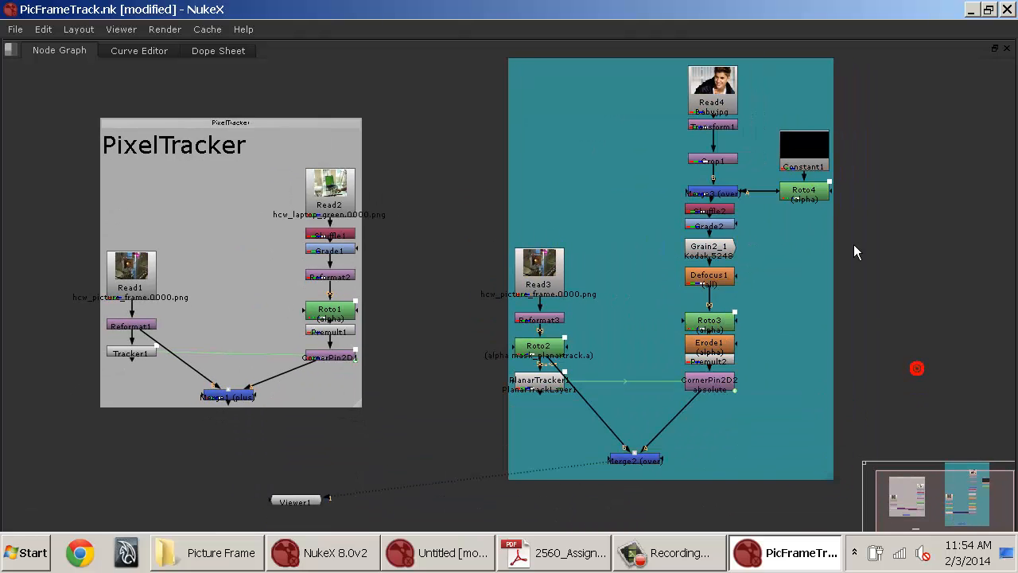
{"action": "left_click_drag", "start_coordinate": [838, 251], "coordinate": [810, 344]}
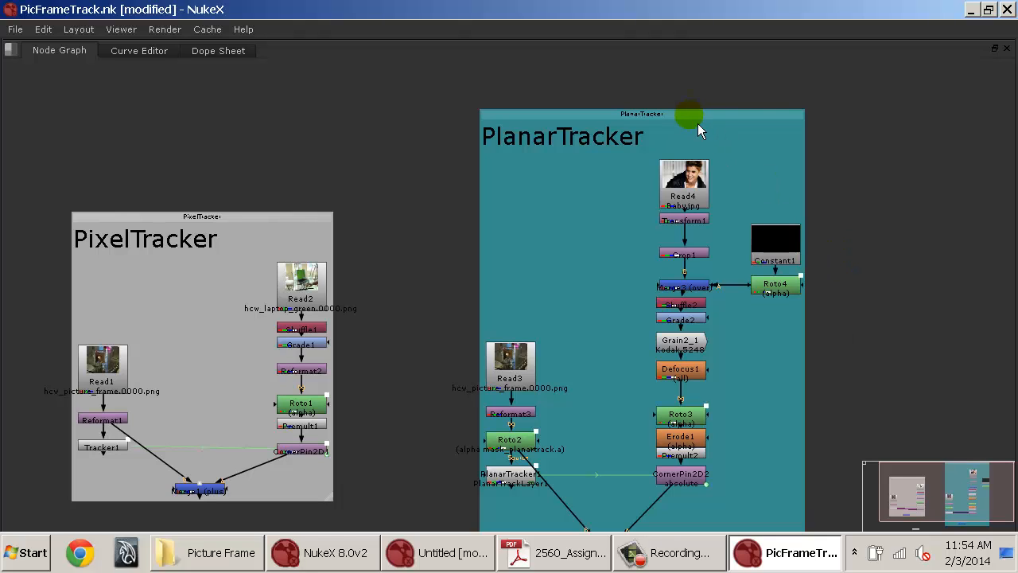
Add a Write node below Merge2 and connect it to Merge2's output.
{"action": "left_click", "coordinate": [438, 175]}
{"action": "key", "text": "space"}
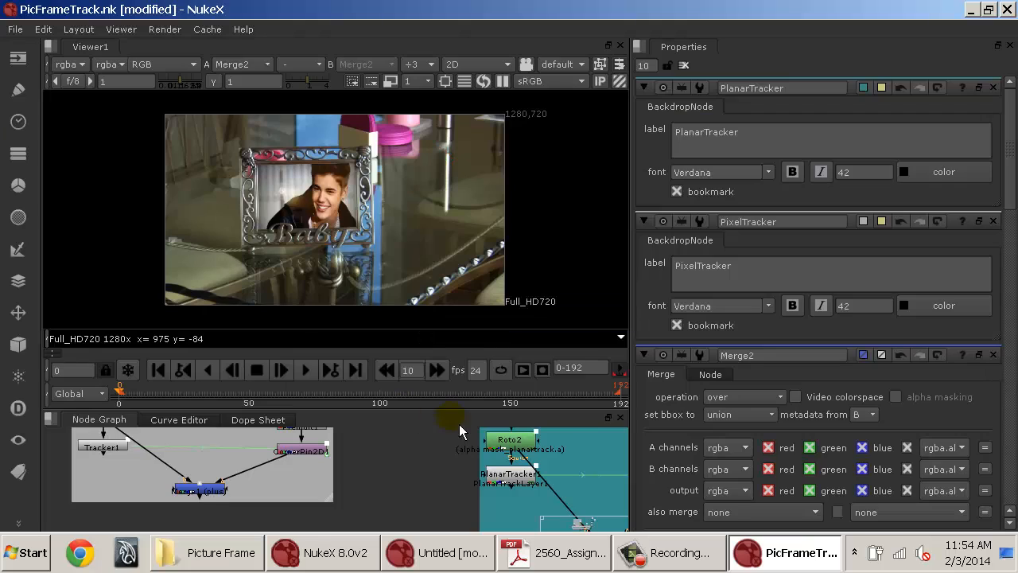
{"action": "mouse_move", "coordinate": [426, 462]}
{"action": "left_mouse_down"}
{"action": "mouse_move", "coordinate": [421, 497]}
{"action": "mouse_move", "coordinate": [338, 321]}
{"action": "left_mouse_up"}
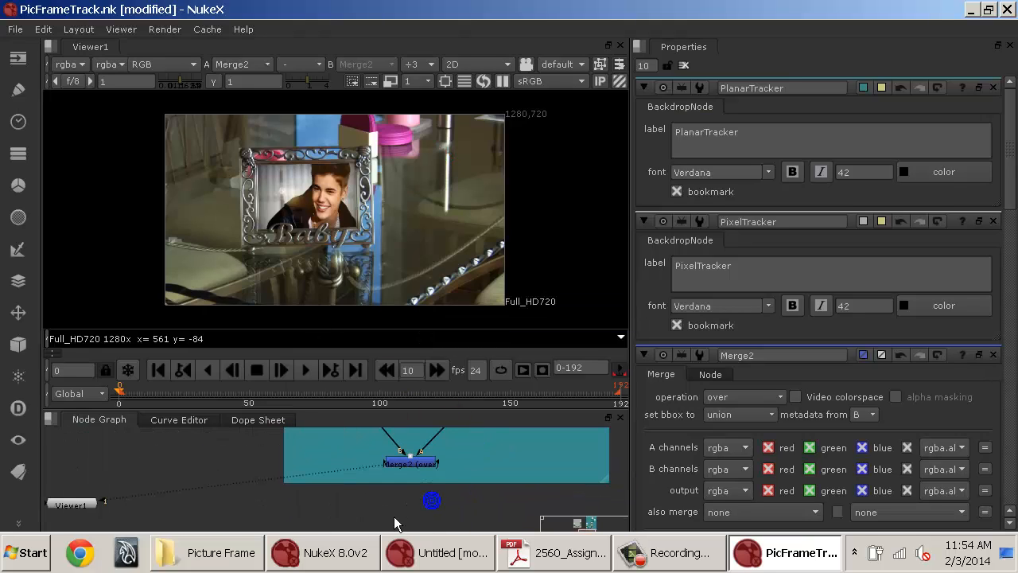
{"action": "key", "text": "Tab"}
{"action": "type", "text": "wri"}
{"action": "key", "text": "Return"}
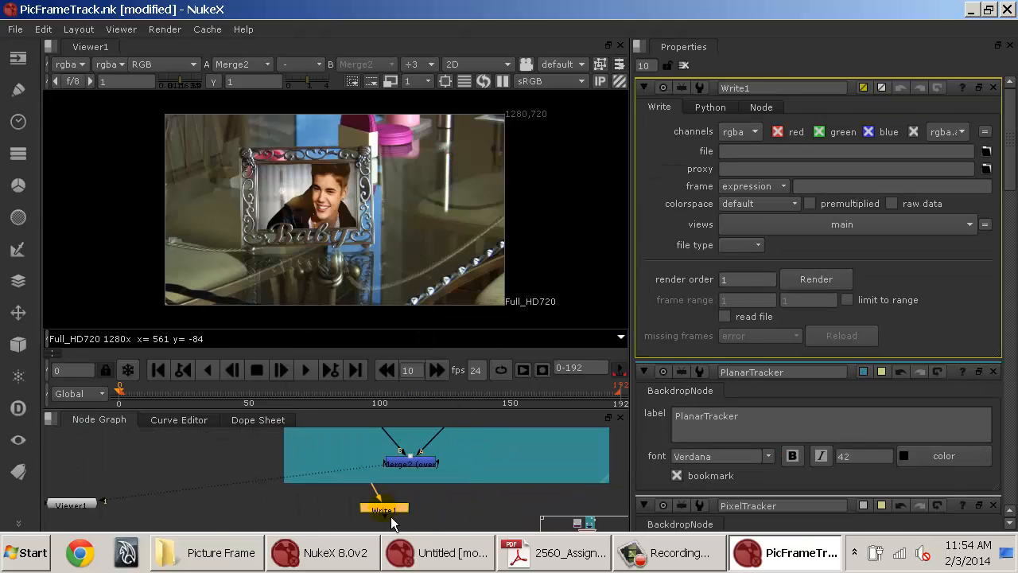
{"action": "left_click", "coordinate": [396, 464]}
{"action": "left_click_drag", "start_coordinate": [380, 494], "coordinate": [409, 472]}
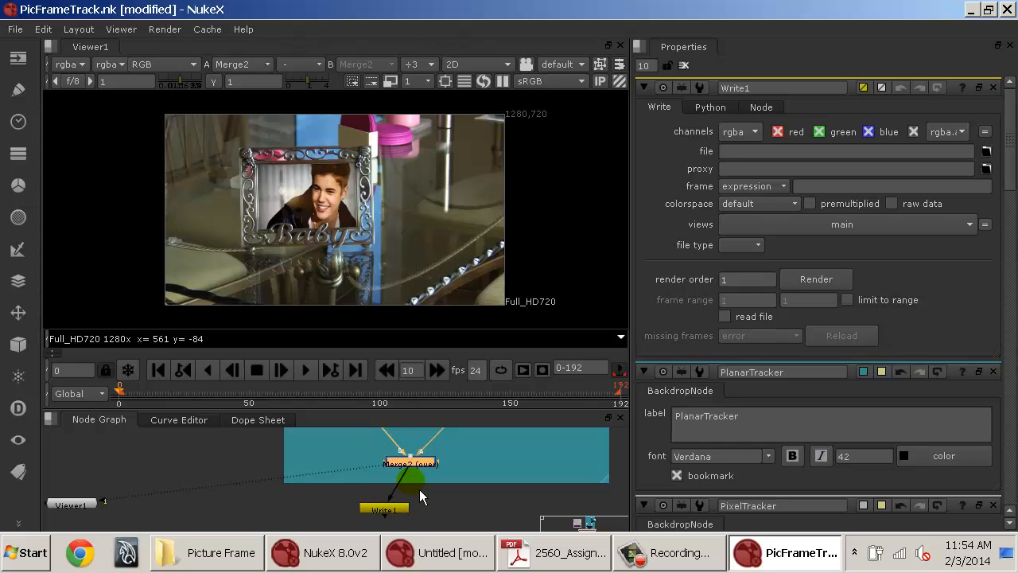
{"action": "left_click_drag", "start_coordinate": [398, 511], "coordinate": [425, 499]}
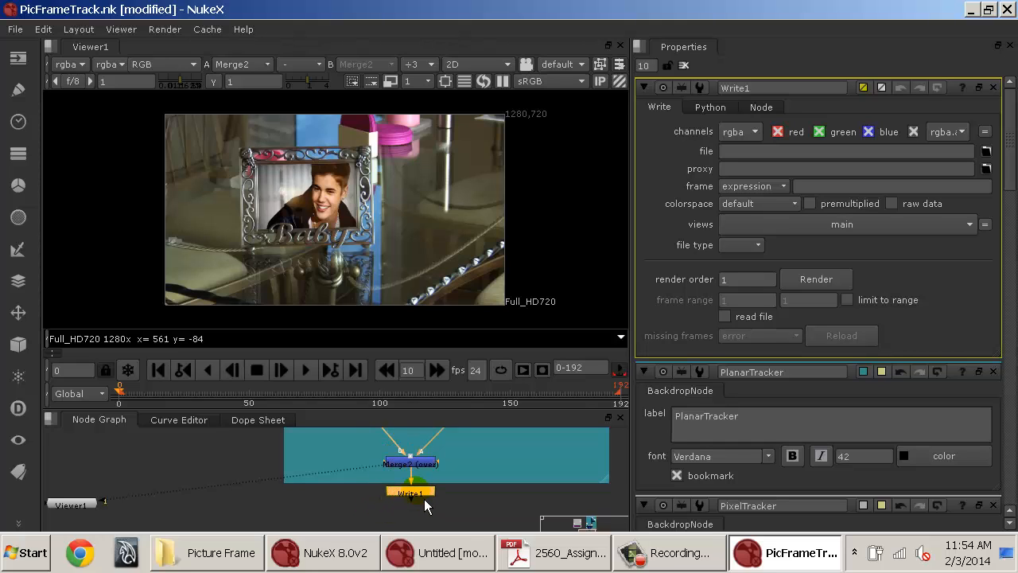
Open the Write file browser, go to the Tracking_PictureFrame work folder and create a folder named WriteOutFromNuke.
{"action": "left_click", "coordinate": [987, 150]}
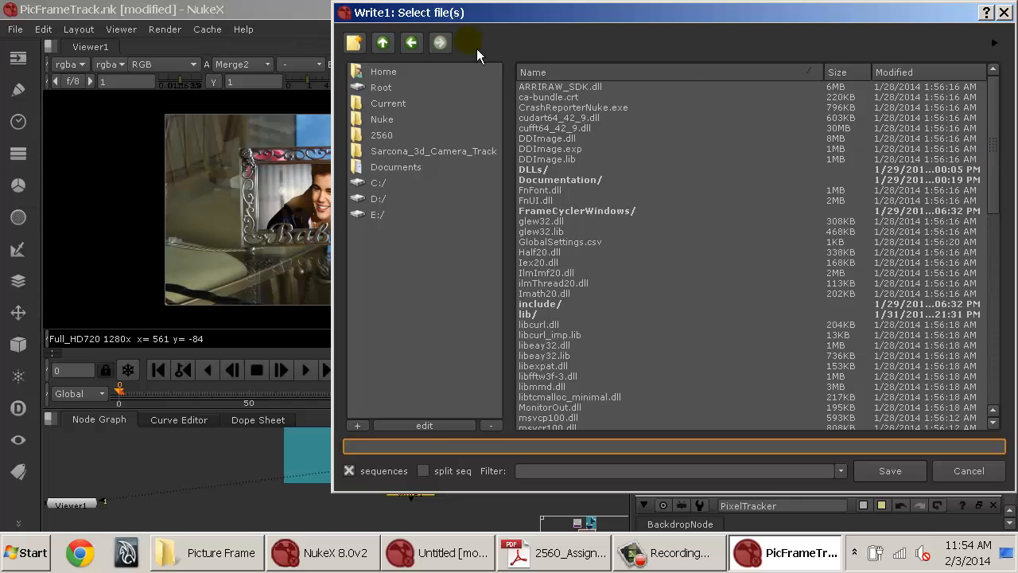
{"action": "left_click", "coordinate": [394, 73]}
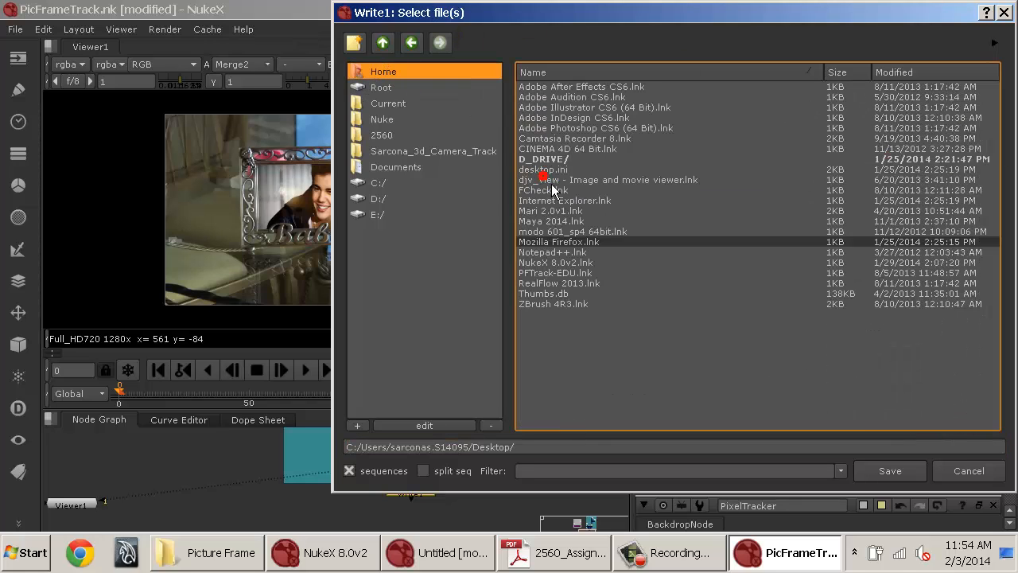
{"action": "double_click", "coordinate": [549, 160]}
{"action": "double_click", "coordinate": [559, 118]}
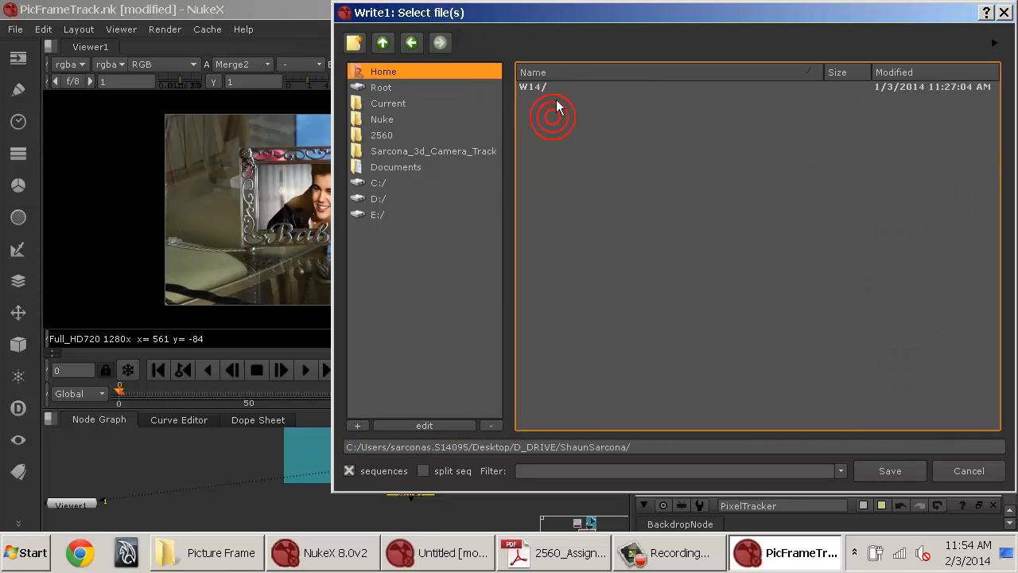
{"action": "double_click", "coordinate": [546, 86]}
{"action": "double_click", "coordinate": [548, 117]}
{"action": "double_click", "coordinate": [544, 96]}
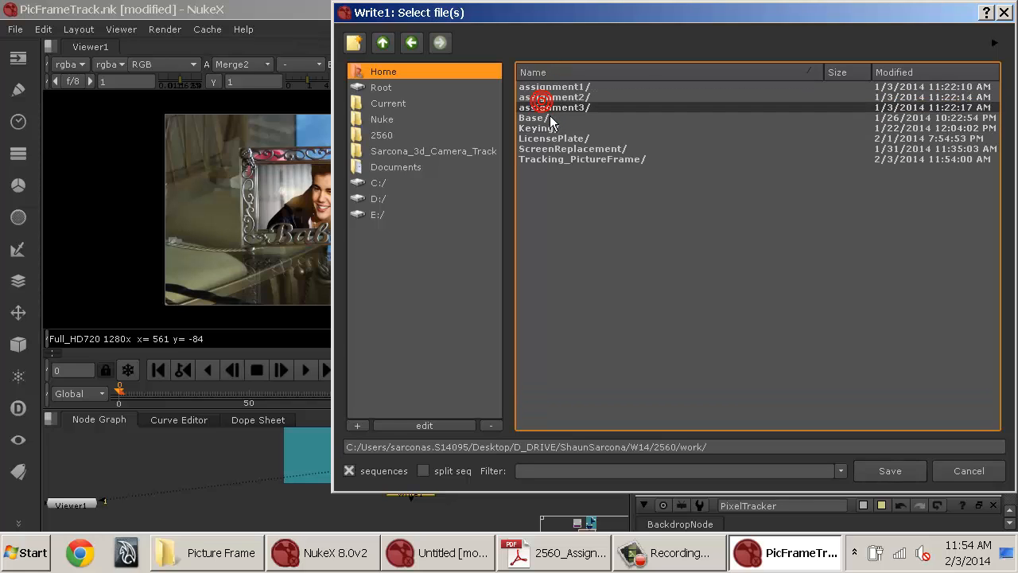
{"action": "double_click", "coordinate": [544, 160]}
{"action": "left_click", "coordinate": [351, 45]}
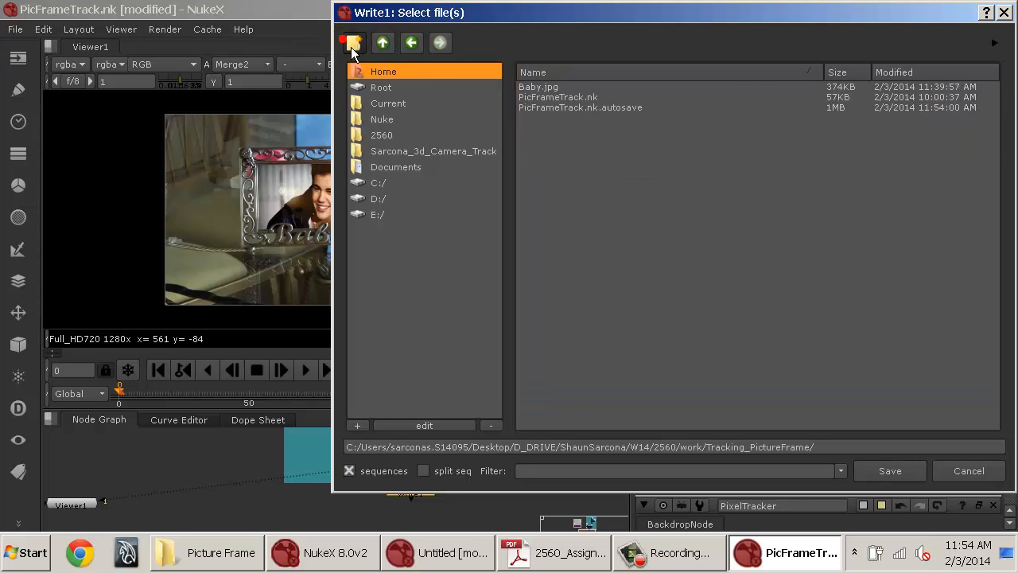
{"action": "type", "text": "WriteOu"}
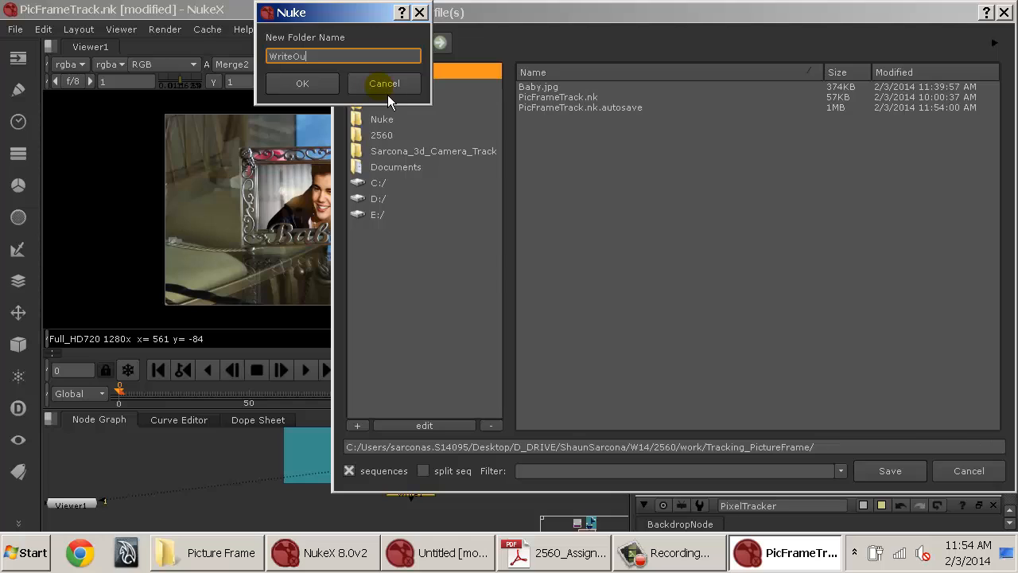
{"action": "type", "text": "tFromNuke"}
{"action": "key", "text": "Return"}
Set the Write output file to PictureFrame.####.png inside the WriteOutFromNuke folder.
{"action": "left_click", "coordinate": [929, 448]}
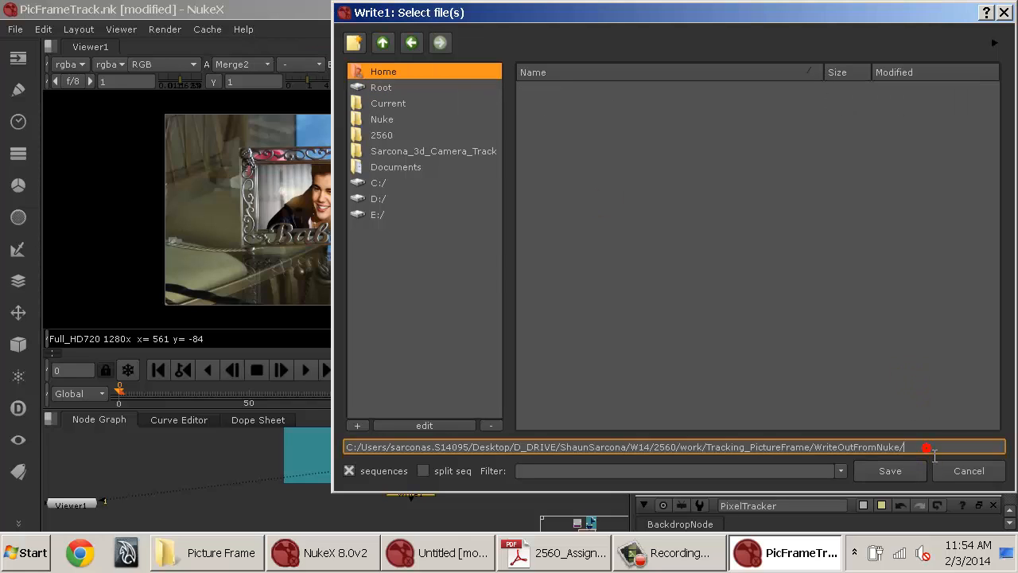
{"action": "type", "text": "PictureFrame.####.ti"}
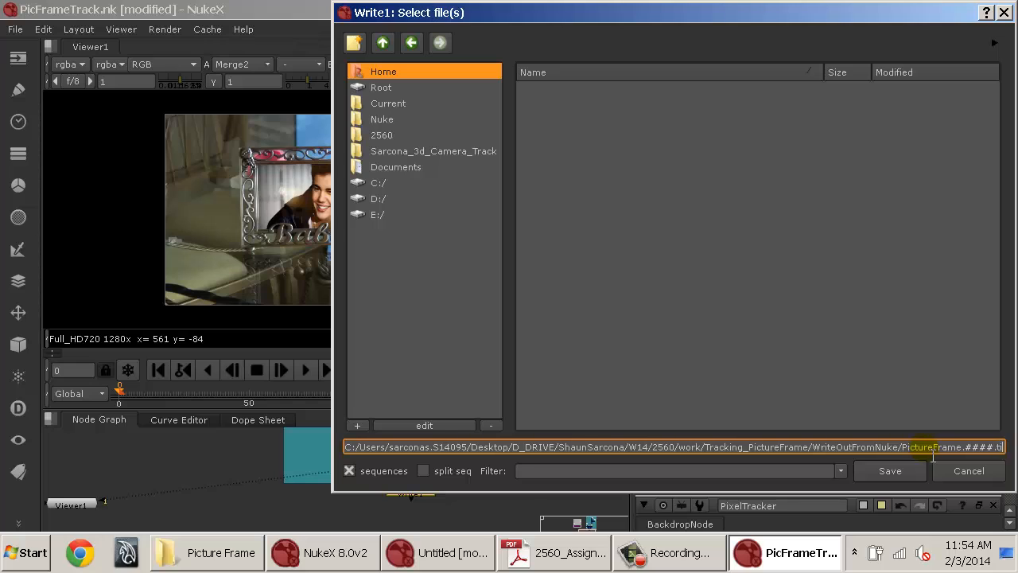
{"action": "type", "text": "ng"}
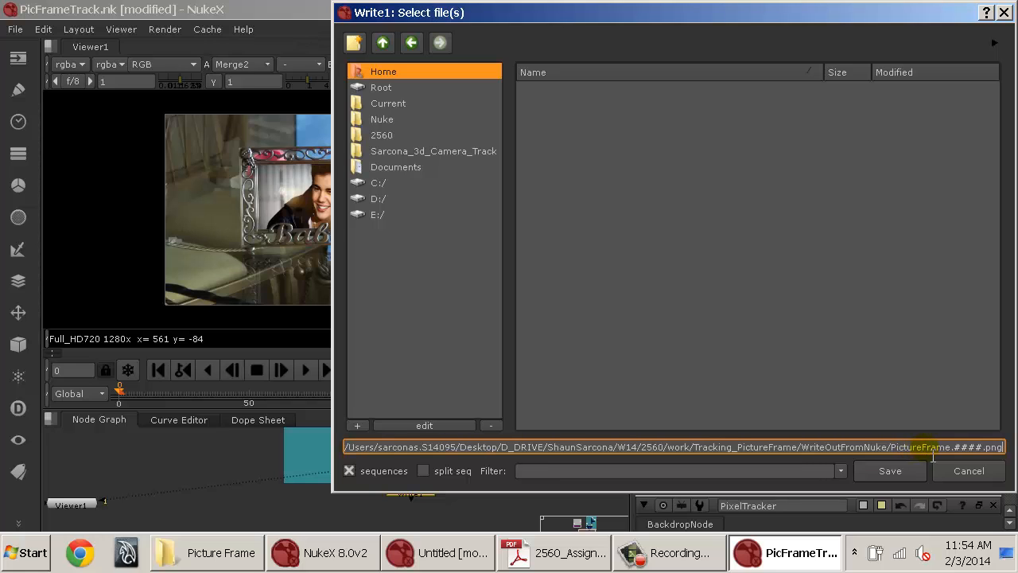
{"action": "key", "text": "Return"}
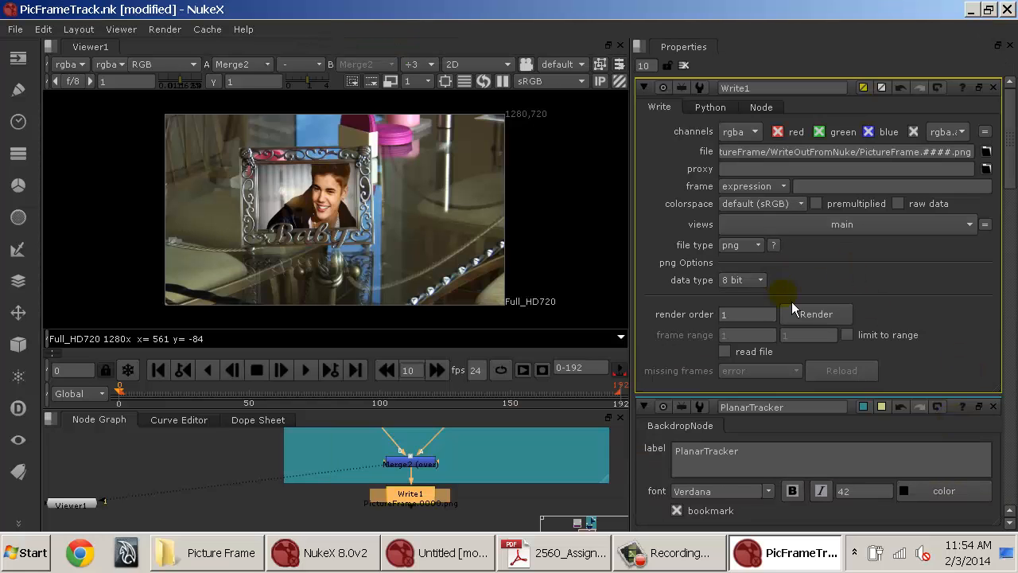
Render the Write node over the frame range 0-192.
{"action": "left_click", "coordinate": [811, 325]}
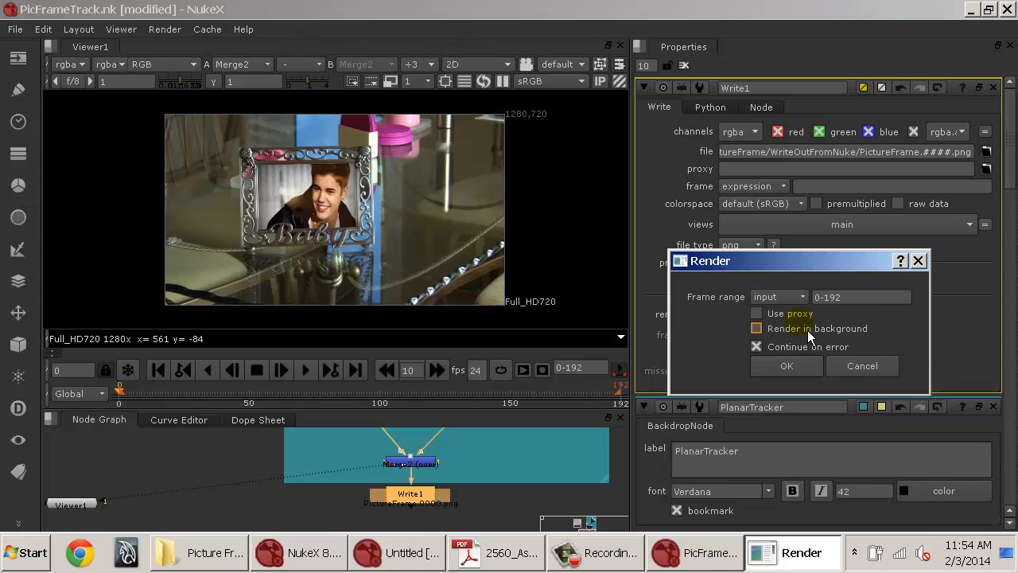
{"action": "left_click_drag", "start_coordinate": [850, 296], "coordinate": [739, 297]}
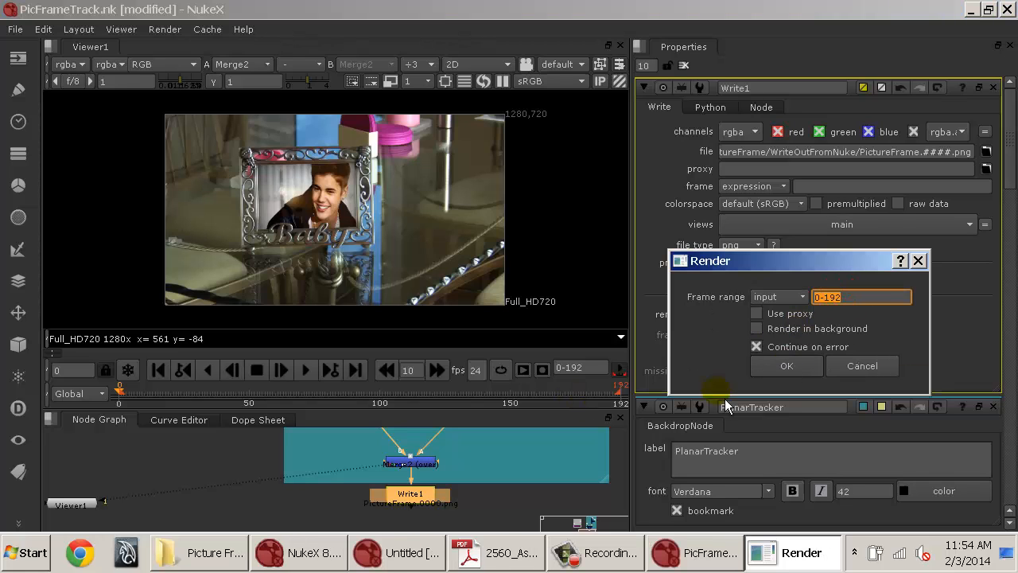
{"action": "left_click", "coordinate": [786, 366]}
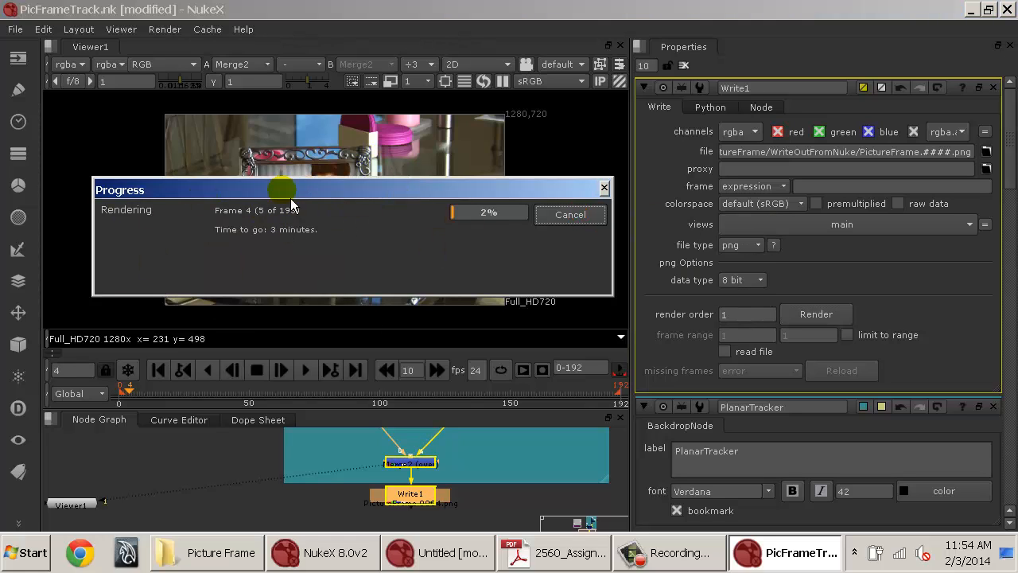
{"action": "left_click_drag", "start_coordinate": [279, 186], "coordinate": [252, 23]}
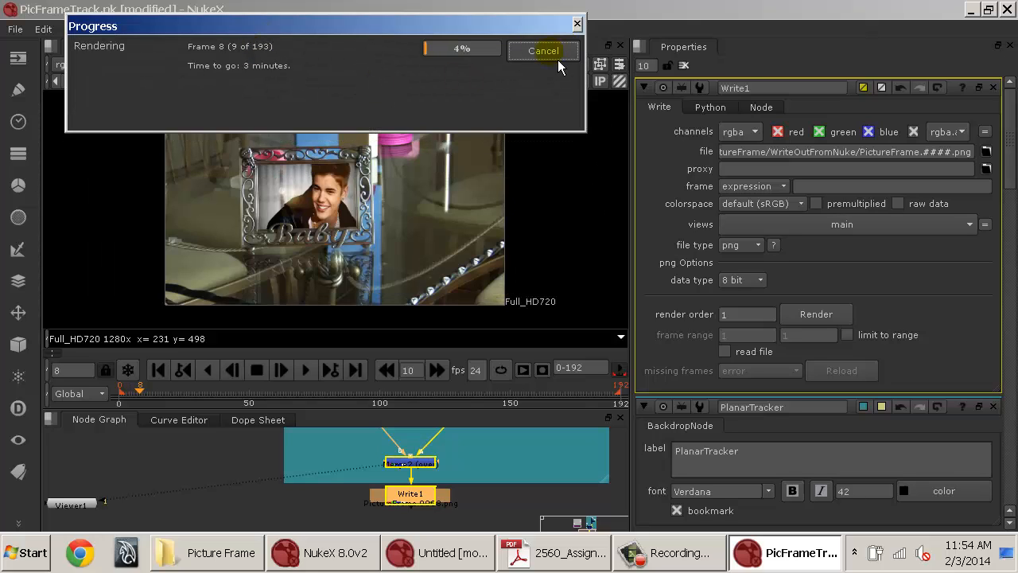
Cancel the running render of the Write node.
{"action": "left_click", "coordinate": [552, 50]}
{"action": "left_click", "coordinate": [518, 501]}
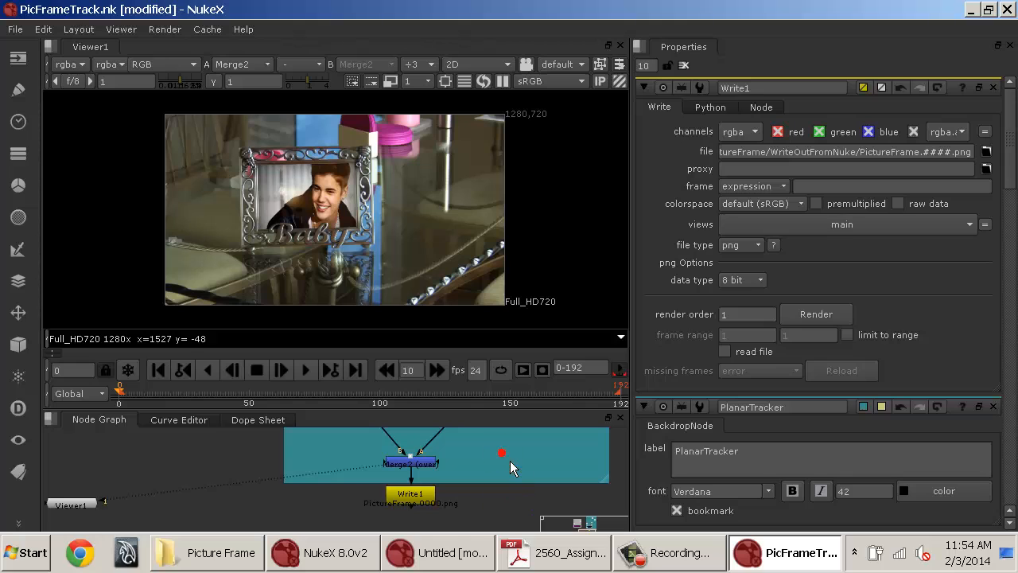
{"action": "key", "text": "space"}
{"action": "left_click_drag", "start_coordinate": [505, 461], "coordinate": [524, 244]}
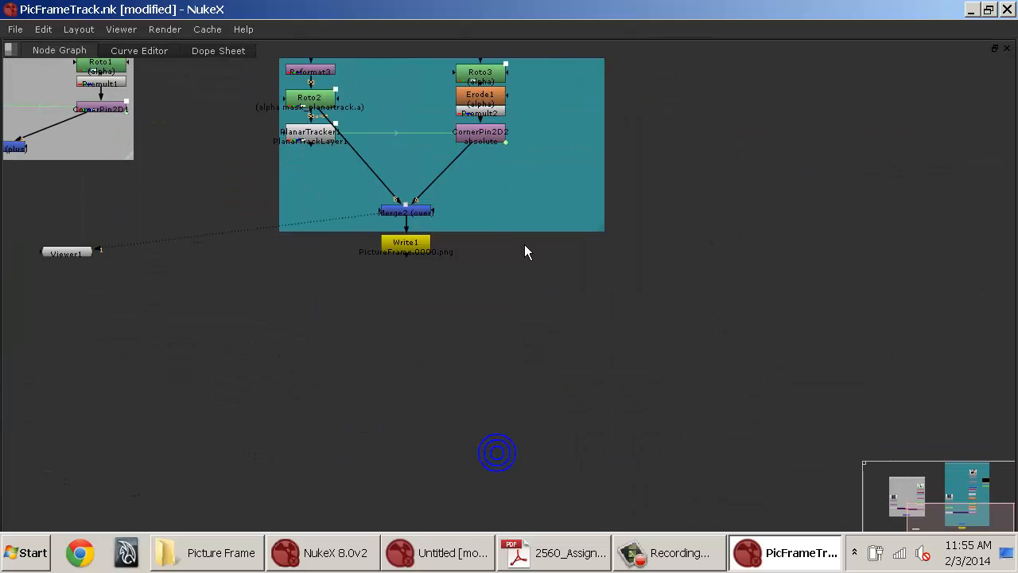
Extend the PlanarTracker backdrop downward and move Write1 lower inside it.
{"action": "left_click_drag", "start_coordinate": [614, 243], "coordinate": [600, 373]}
{"action": "left_click", "coordinate": [421, 245]}
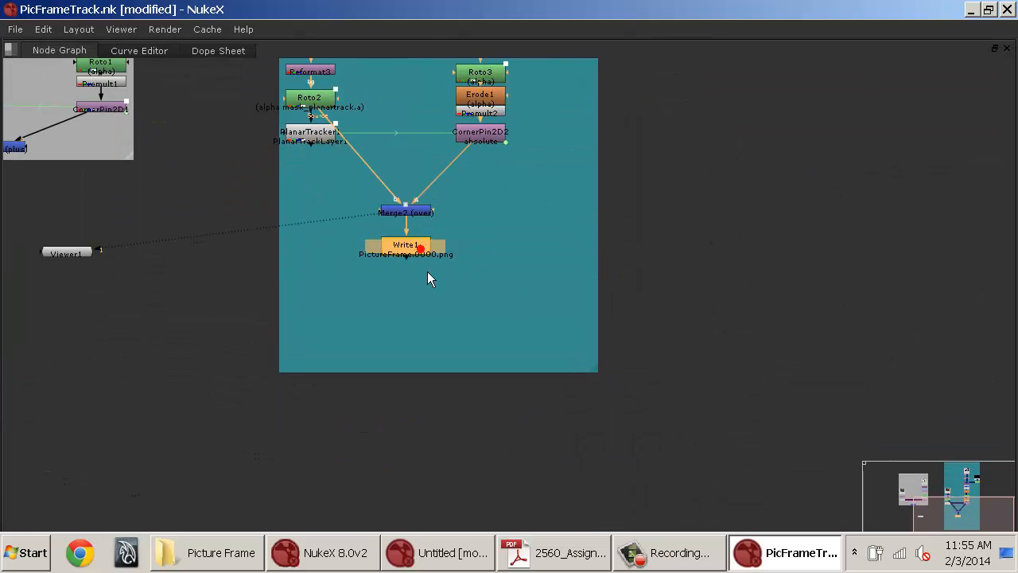
{"action": "left_click_drag", "start_coordinate": [428, 274], "coordinate": [429, 362]}
{"action": "left_click", "coordinate": [488, 214]}
{"action": "left_click_drag", "start_coordinate": [487, 238], "coordinate": [481, 268]}
{"action": "key", "text": "Tab"}
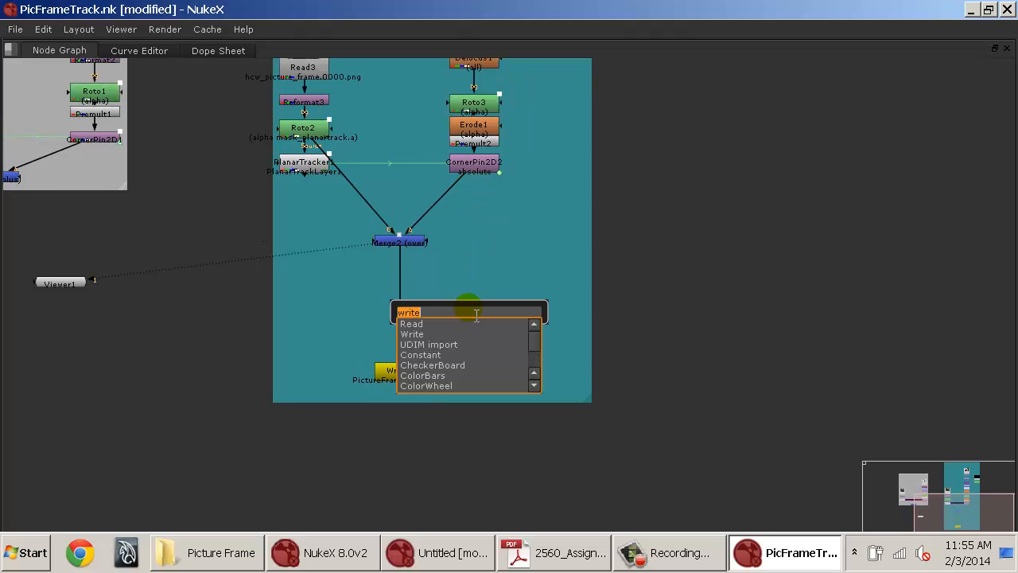
{"action": "type", "text": "writ"}
{"action": "key", "text": "BackSpace"}
{"action": "key", "text": "BackSpace"}
{"action": "key", "text": "BackSpace"}
{"action": "key", "text": "BackSpace"}
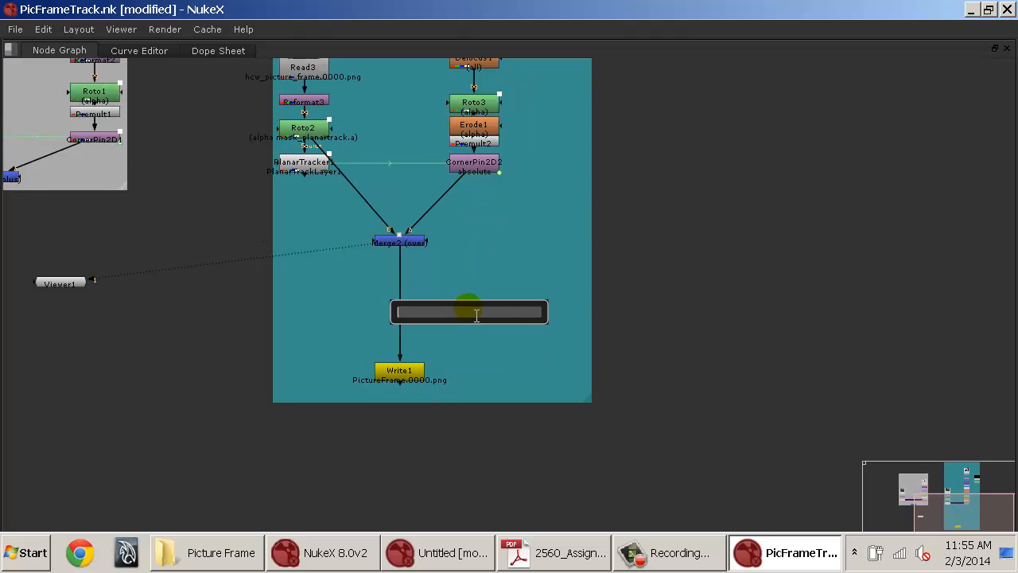
{"action": "left_click", "coordinate": [687, 257]}
Copy the Constant1, Roto4 and Merge3 nodes and paste them into the link between Merge2 and Write1.
{"action": "left_click_drag", "start_coordinate": [693, 191], "coordinate": [629, 449]}
{"action": "left_click", "coordinate": [517, 195]}
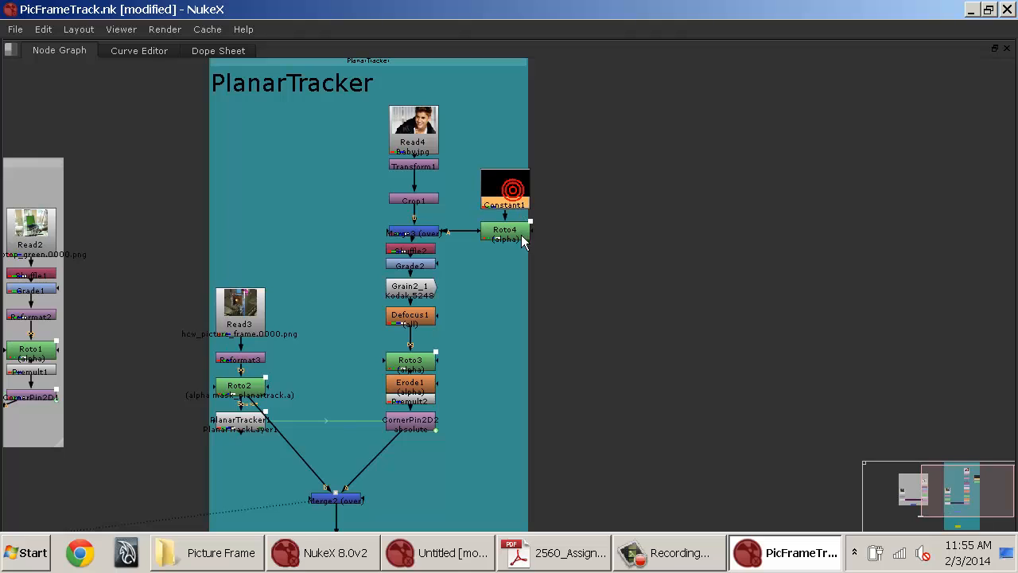
{"action": "left_click", "coordinate": [518, 232], "text": "shift"}
{"action": "left_click", "coordinate": [435, 232], "text": "shift"}
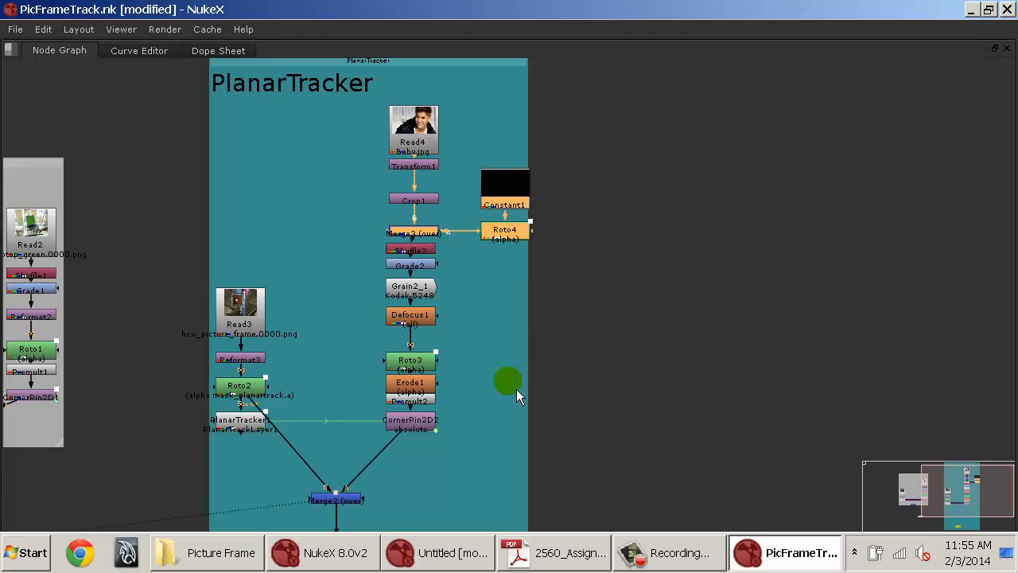
{"action": "left_click", "coordinate": [664, 490]}
{"action": "left_click_drag", "start_coordinate": [459, 489], "coordinate": [529, 355]}
{"action": "left_click", "coordinate": [496, 433]}
{"action": "key", "text": "ctrl+v"}
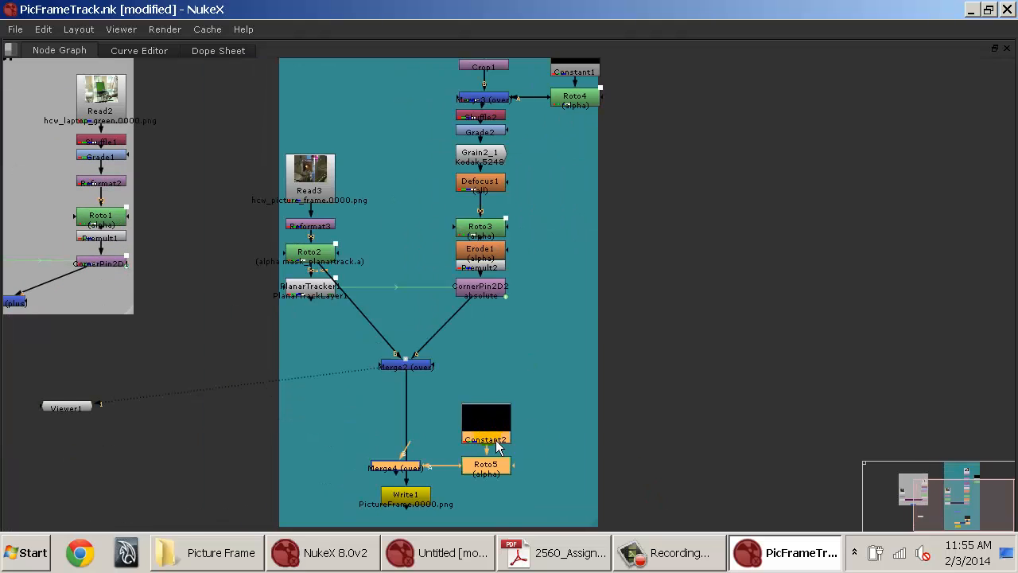
Rearrange the pasted Constant2, Roto5 and Merge4 nodes and view Merge4 in the Viewer.
{"action": "left_click_drag", "start_coordinate": [497, 440], "coordinate": [533, 407]}
{"action": "left_click", "coordinate": [464, 399]}
{"action": "left_click_drag", "start_coordinate": [455, 435], "coordinate": [410, 478]}
{"action": "key", "text": "space"}
{"action": "left_click", "coordinate": [359, 458]}
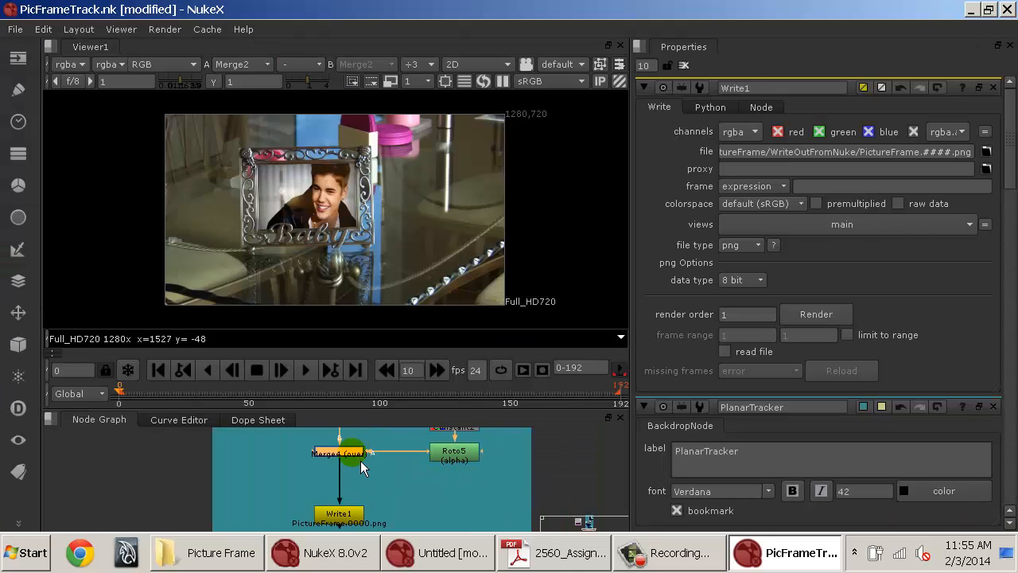
{"action": "key", "text": "1"}
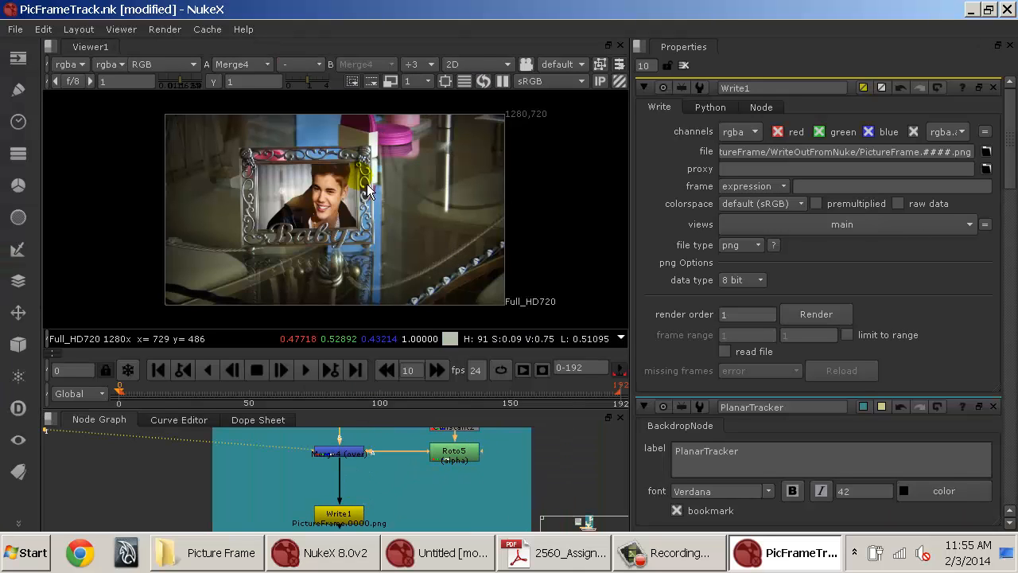
Delete Constant2 and connect Roto5's input to Merge2's output instead.
{"action": "left_click_drag", "start_coordinate": [463, 496], "coordinate": [445, 560]}
{"action": "left_click", "coordinate": [442, 480]}
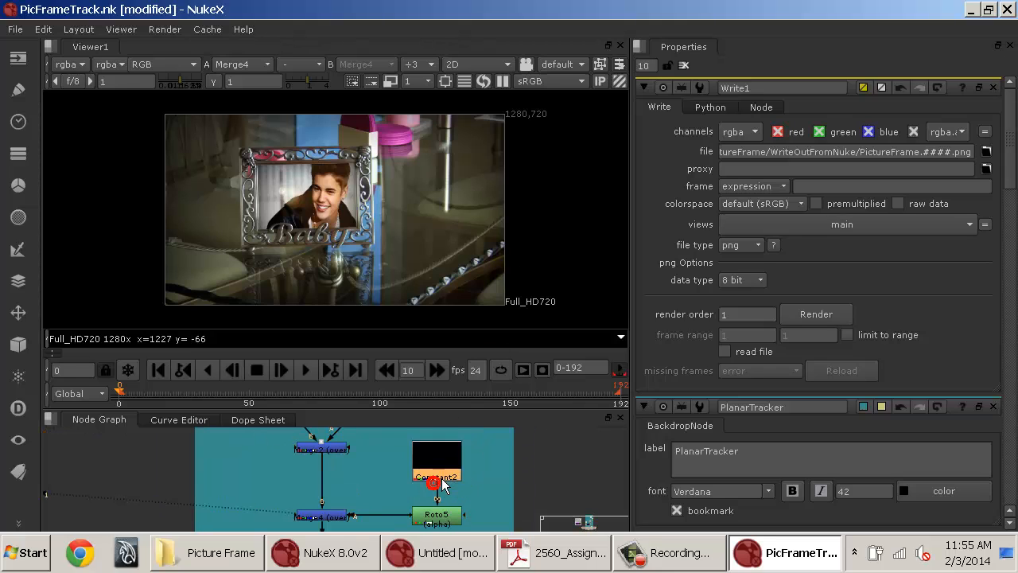
{"action": "key", "text": "Delete"}
{"action": "left_click_drag", "start_coordinate": [431, 493], "coordinate": [343, 457]}
{"action": "left_click_drag", "start_coordinate": [400, 492], "coordinate": [409, 486]}
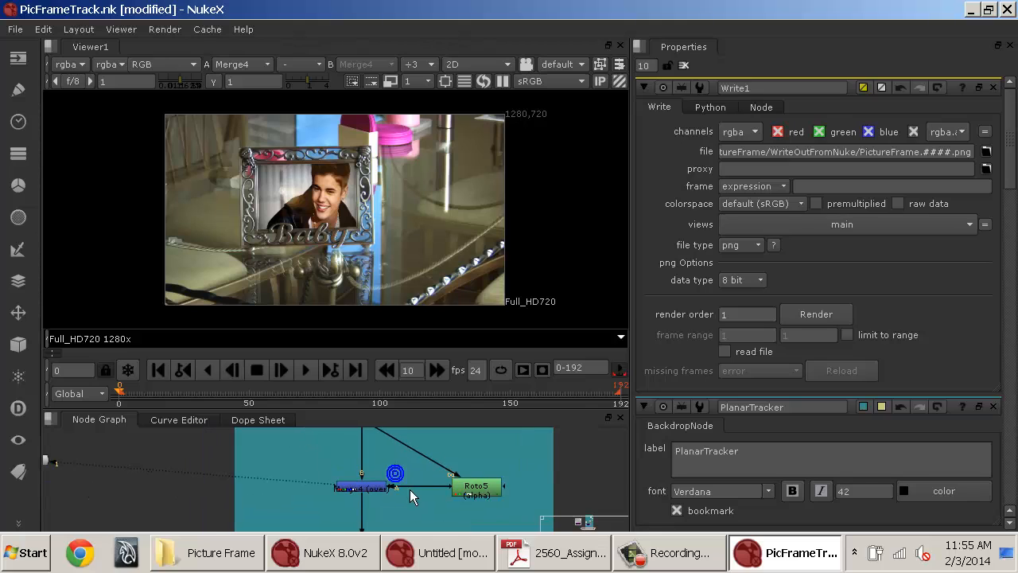
Set Merge4's operation to multiply.
{"action": "double_click", "coordinate": [372, 490]}
{"action": "left_click", "coordinate": [743, 131]}
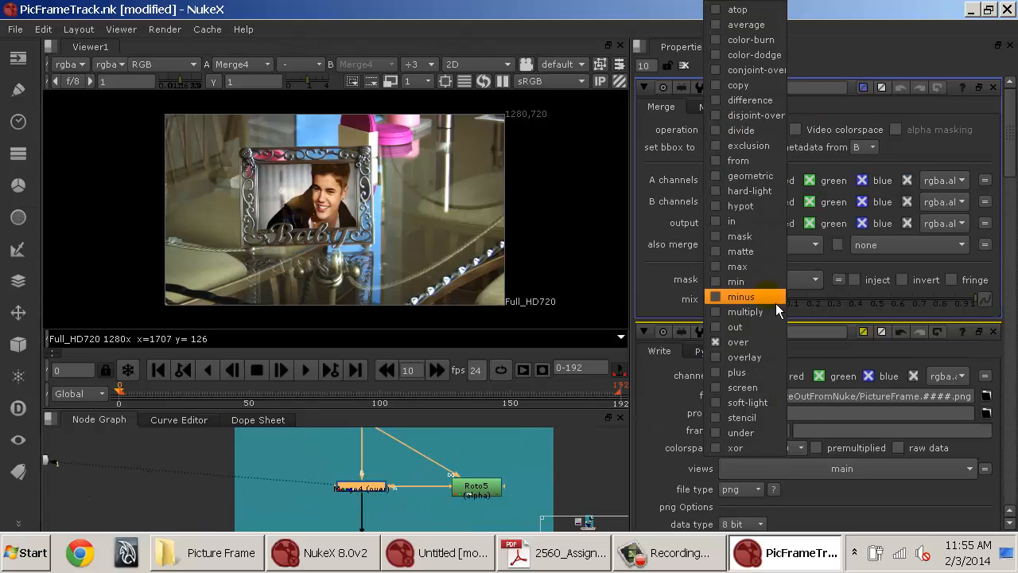
{"action": "left_click", "coordinate": [762, 312]}
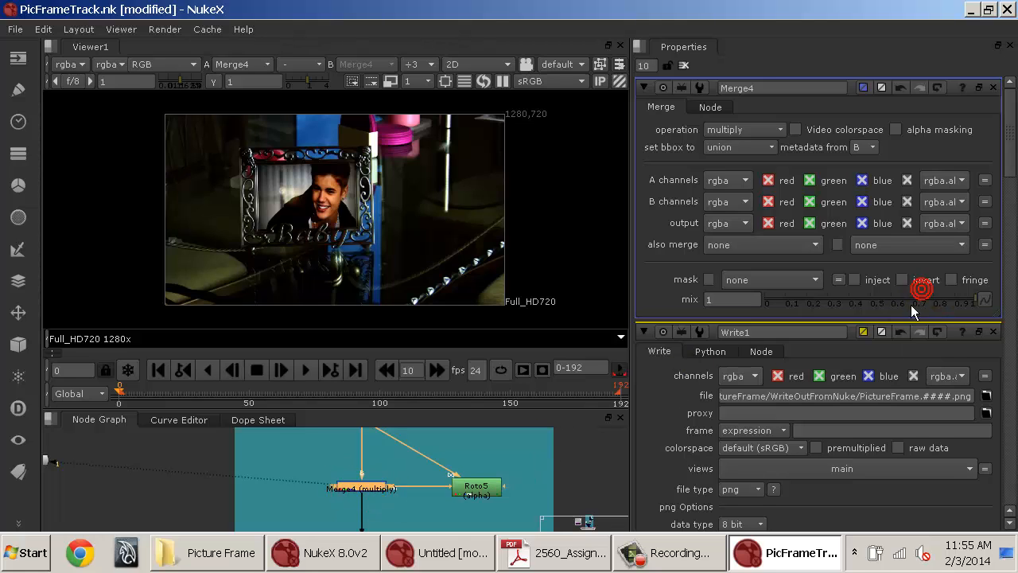
Lower Merge4's mix to about 0.26, toggling the node on and off to compare the darkening.
{"action": "left_click_drag", "start_coordinate": [913, 310], "coordinate": [865, 316]}
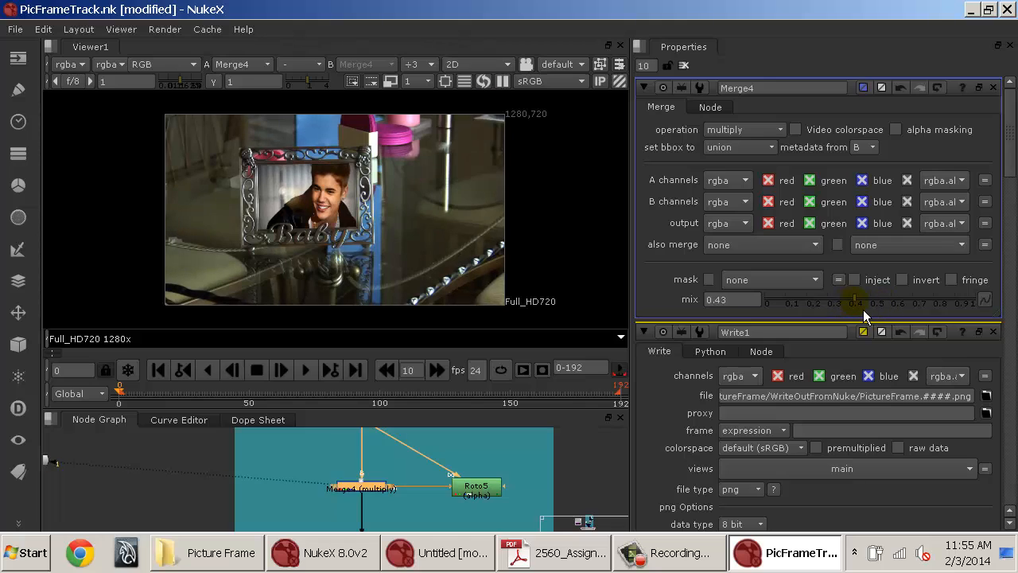
{"action": "left_click_drag", "start_coordinate": [519, 456], "coordinate": [485, 436]}
{"action": "key", "text": "d"}
{"action": "key", "text": "d"}
{"action": "key", "text": "d"}
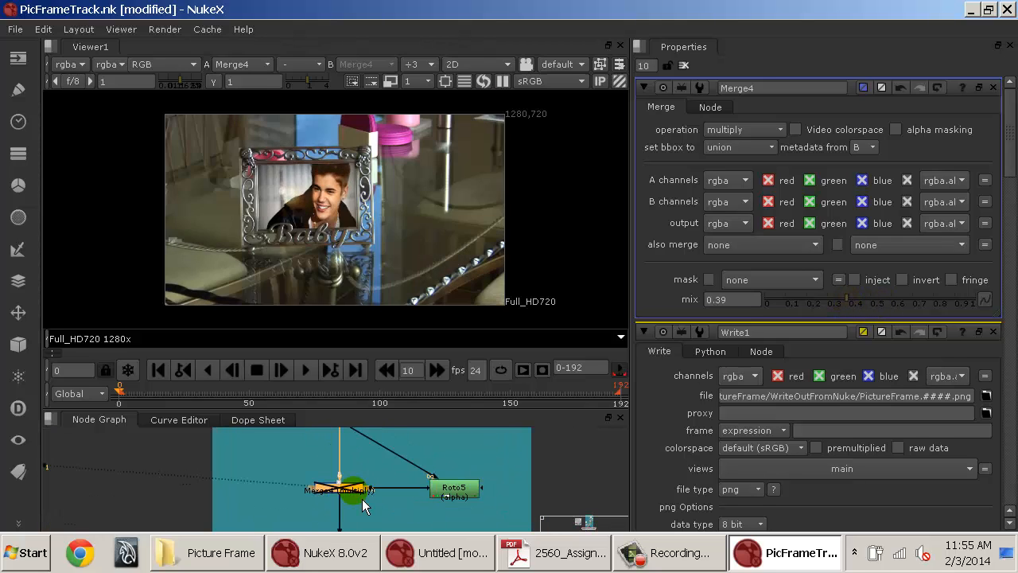
{"action": "key", "text": "d"}
{"action": "key", "text": "d"}
{"action": "key", "text": "d"}
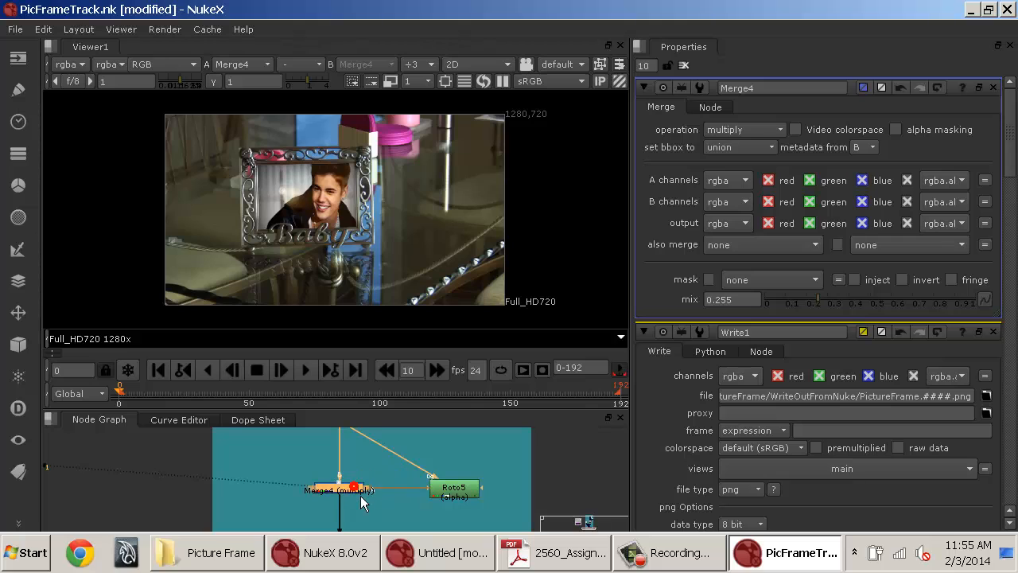
{"action": "key", "text": "d"}
{"action": "key", "text": "d"}
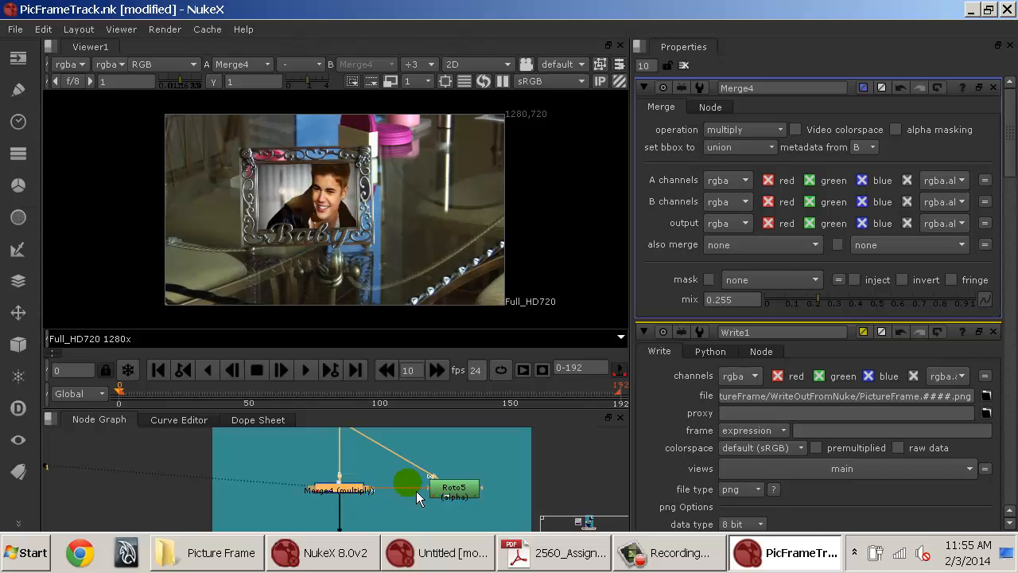
Reshape Roto5's Bezier outward into a large rounded vignette shape around the frame.
{"action": "left_click", "coordinate": [451, 490]}
{"action": "left_click", "coordinate": [440, 225]}
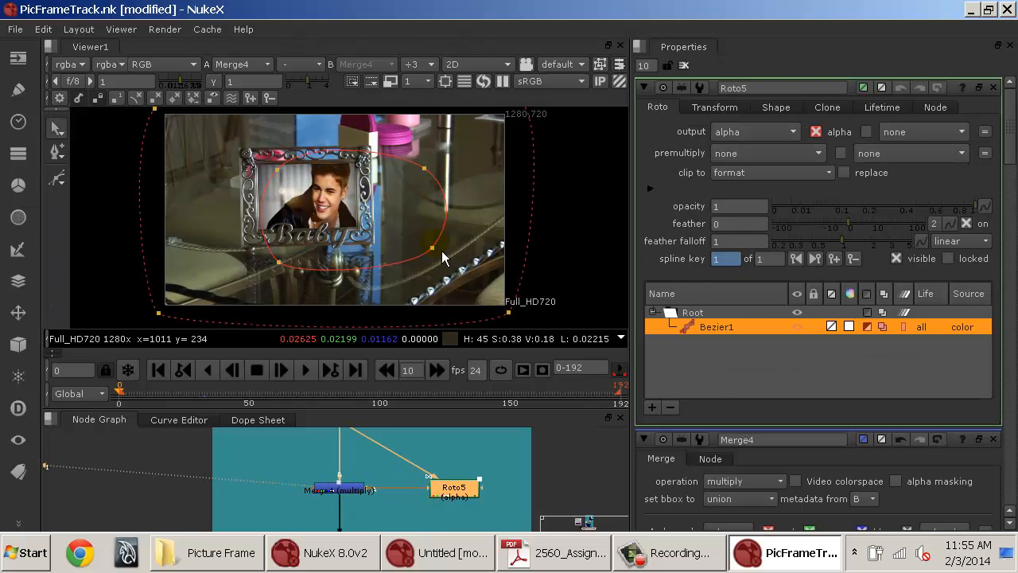
{"action": "left_click_drag", "start_coordinate": [433, 245], "coordinate": [477, 289]}
{"action": "left_click_drag", "start_coordinate": [279, 262], "coordinate": [191, 277]}
{"action": "left_click_drag", "start_coordinate": [276, 169], "coordinate": [224, 142]}
{"action": "left_click_drag", "start_coordinate": [427, 168], "coordinate": [459, 135]}
{"action": "left_click_drag", "start_coordinate": [525, 168], "coordinate": [502, 197]}
{"action": "scroll", "coordinate": [504, 193], "scroll_direction": "down", "scroll_amount": 2}
{"action": "left_click_drag", "start_coordinate": [528, 113], "coordinate": [495, 150]}
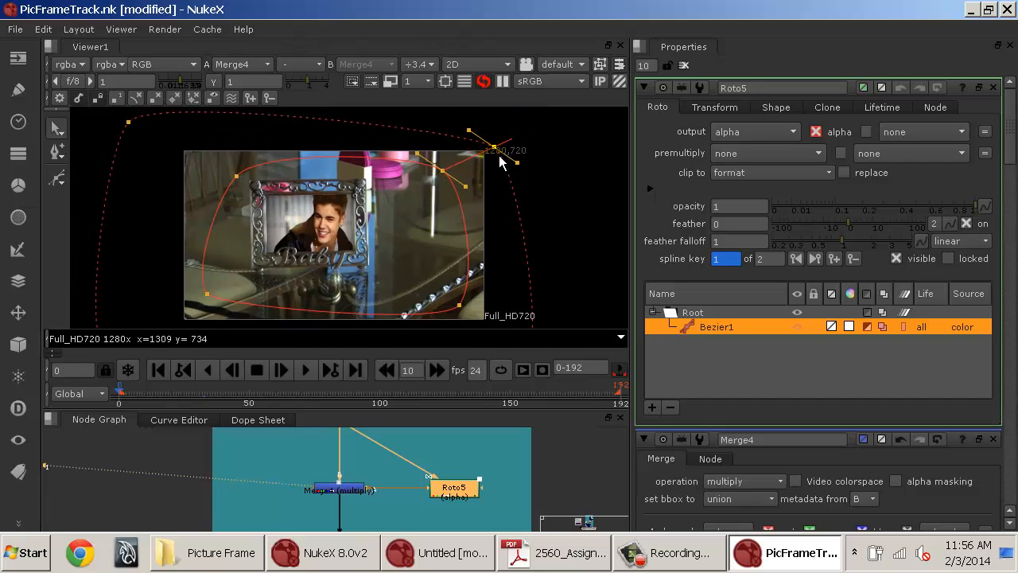
{"action": "left_click_drag", "start_coordinate": [523, 290], "coordinate": [520, 233]}
{"action": "left_click_drag", "start_coordinate": [522, 305], "coordinate": [488, 275]}
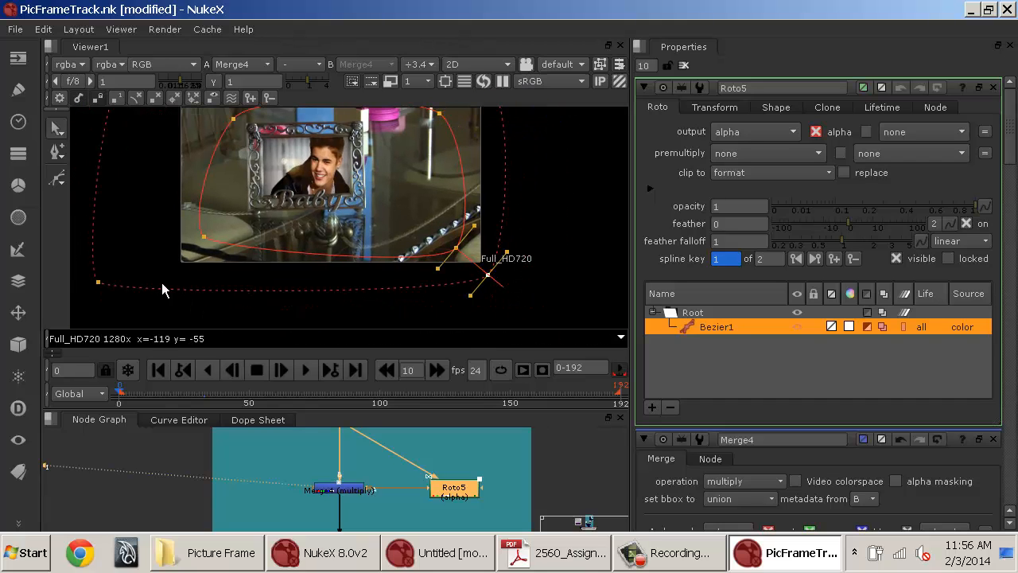
{"action": "left_click_drag", "start_coordinate": [98, 281], "coordinate": [166, 270]}
{"action": "left_click_drag", "start_coordinate": [248, 190], "coordinate": [298, 280]}
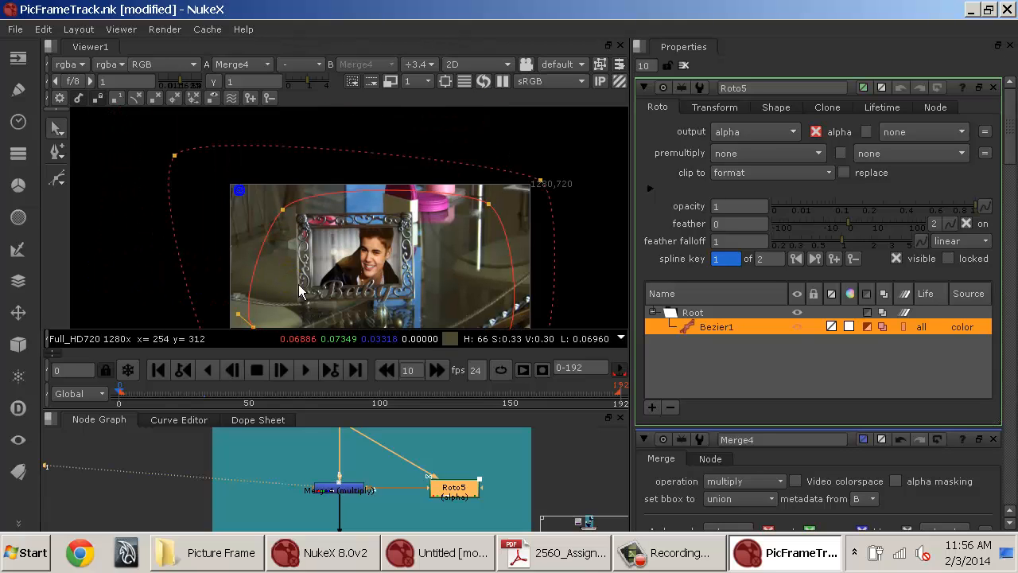
{"action": "left_click", "coordinate": [175, 156]}
{"action": "left_click_drag", "start_coordinate": [219, 191], "coordinate": [223, 193]}
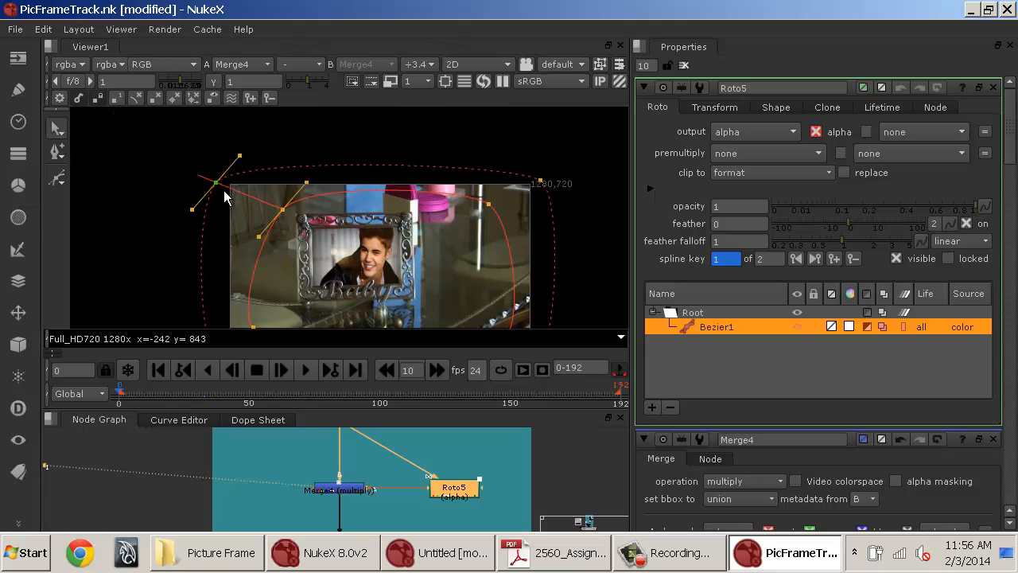
{"action": "left_click_drag", "start_coordinate": [333, 265], "coordinate": [289, 163]}
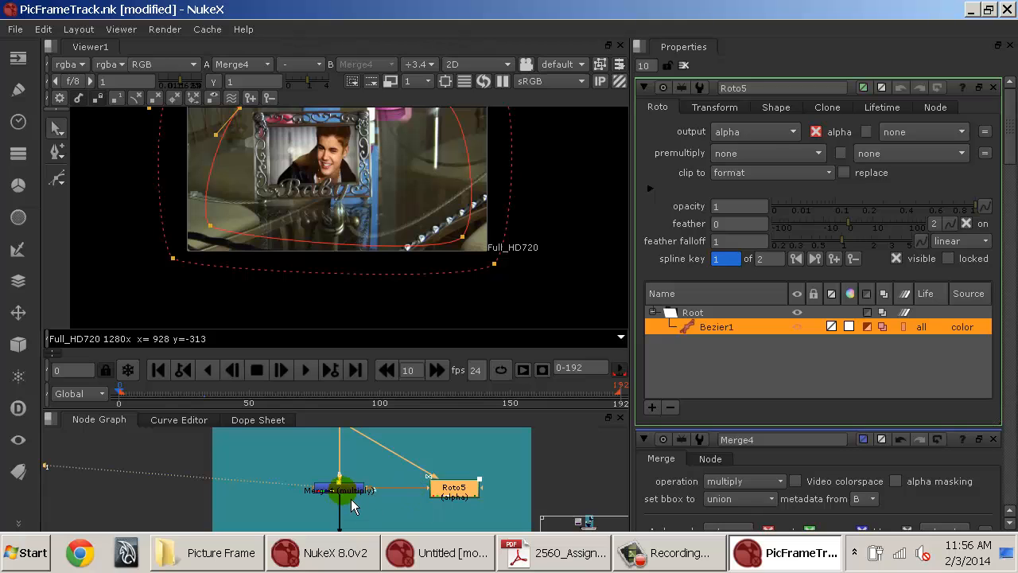
Compare the Merge2, Merge4 and Roto5 outputs in the Viewer, including Roto5's alpha channel.
{"action": "left_click", "coordinate": [351, 498]}
{"action": "double_click", "coordinate": [364, 490]}
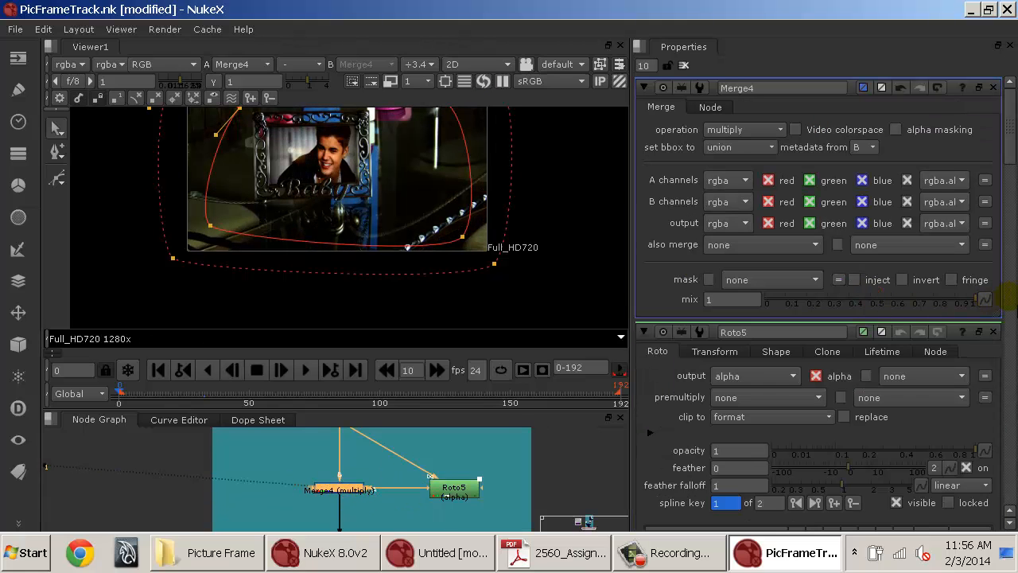
{"action": "scroll", "coordinate": [357, 179], "scroll_direction": "up", "scroll_amount": 3}
{"action": "left_click_drag", "start_coordinate": [357, 179], "coordinate": [387, 214]}
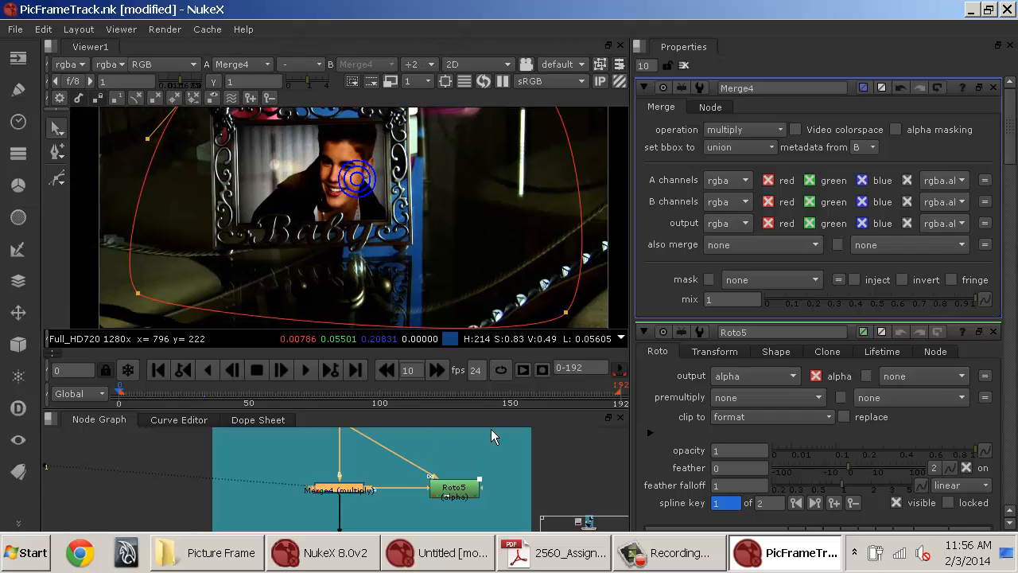
{"action": "left_click_drag", "start_coordinate": [512, 464], "coordinate": [511, 503]}
{"action": "left_click", "coordinate": [358, 469]}
{"action": "key", "text": "1"}
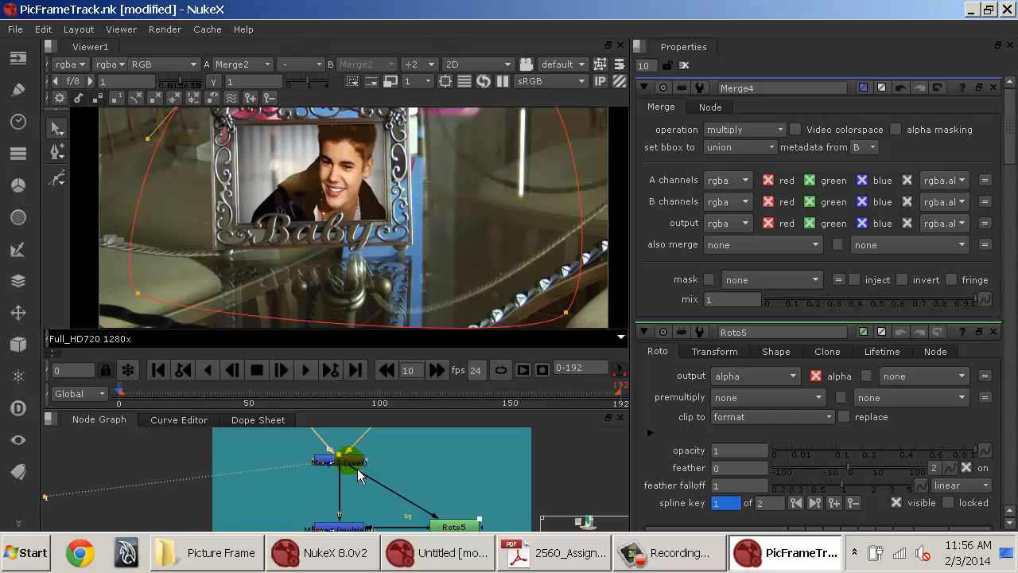
{"action": "left_click_drag", "start_coordinate": [362, 520], "coordinate": [358, 482]}
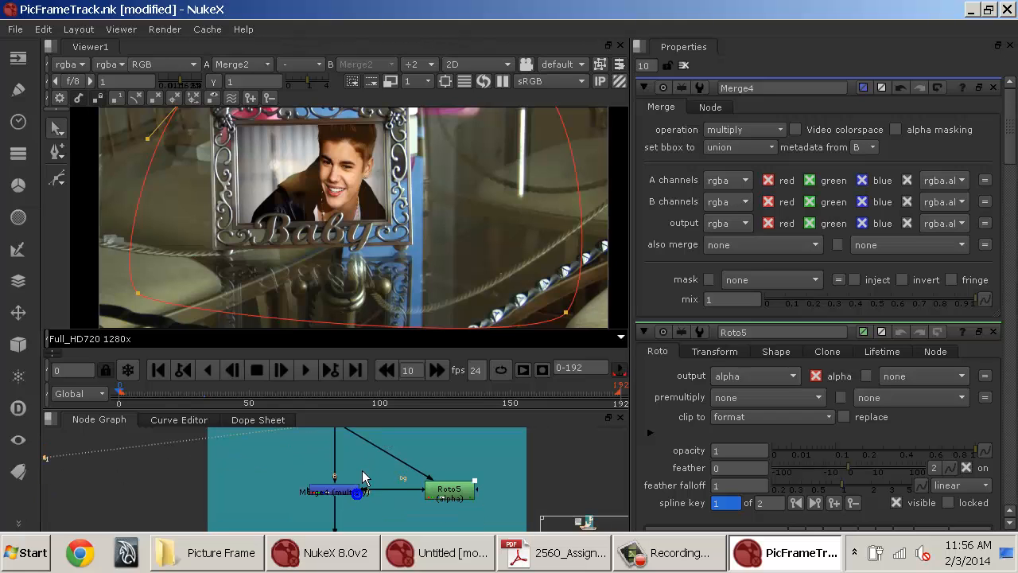
{"action": "left_click", "coordinate": [354, 492]}
{"action": "key", "text": "1"}
{"action": "left_click", "coordinate": [461, 491]}
{"action": "key", "text": "1"}
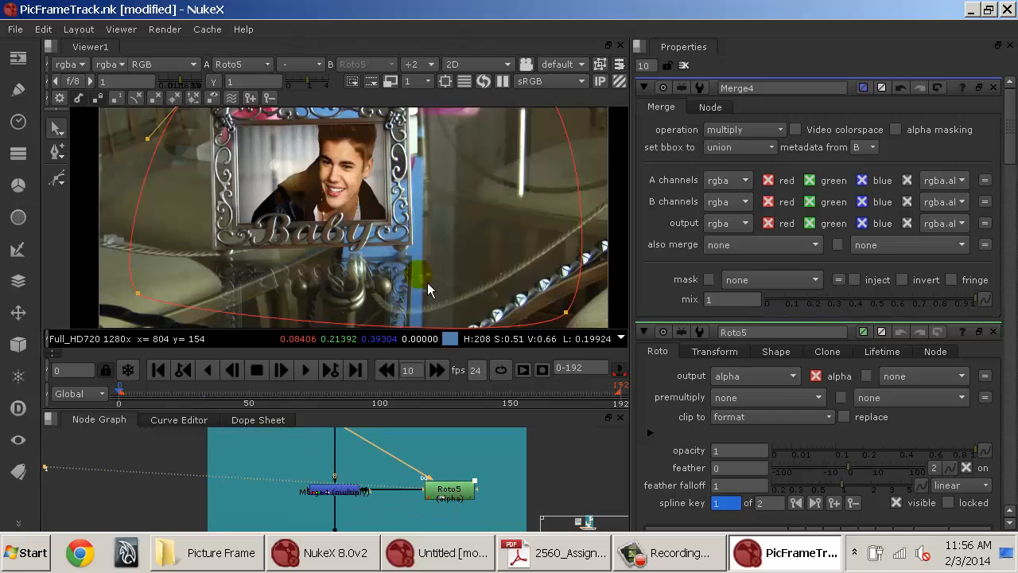
{"action": "key", "text": "a"}
{"action": "left_click_drag", "start_coordinate": [395, 166], "coordinate": [390, 213]}
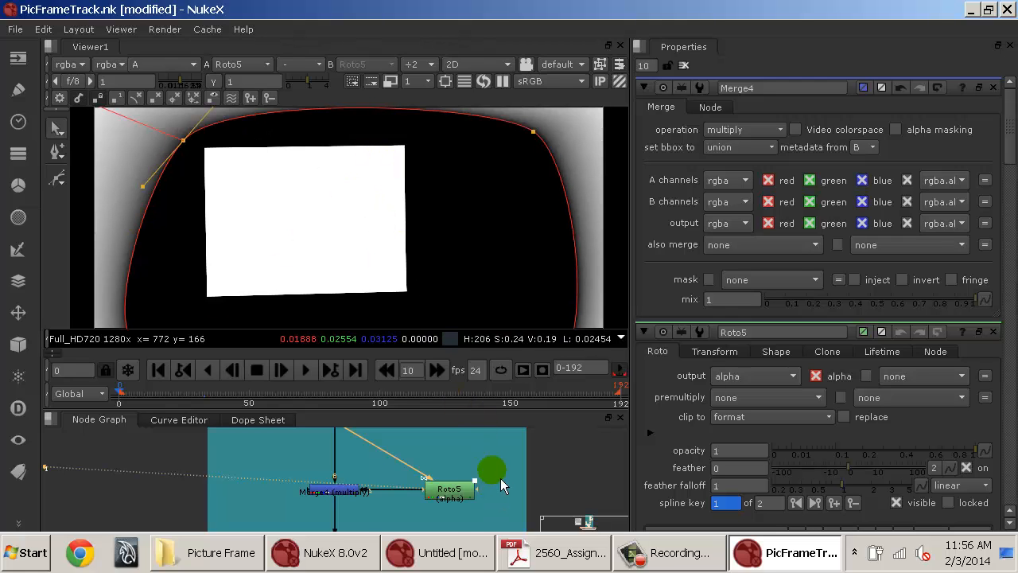
Insert a Shuffle node between Merge2 and Roto5 and set its alpha output to 0.
{"action": "left_click_drag", "start_coordinate": [500, 480], "coordinate": [491, 500]}
{"action": "key", "text": "Tab"}
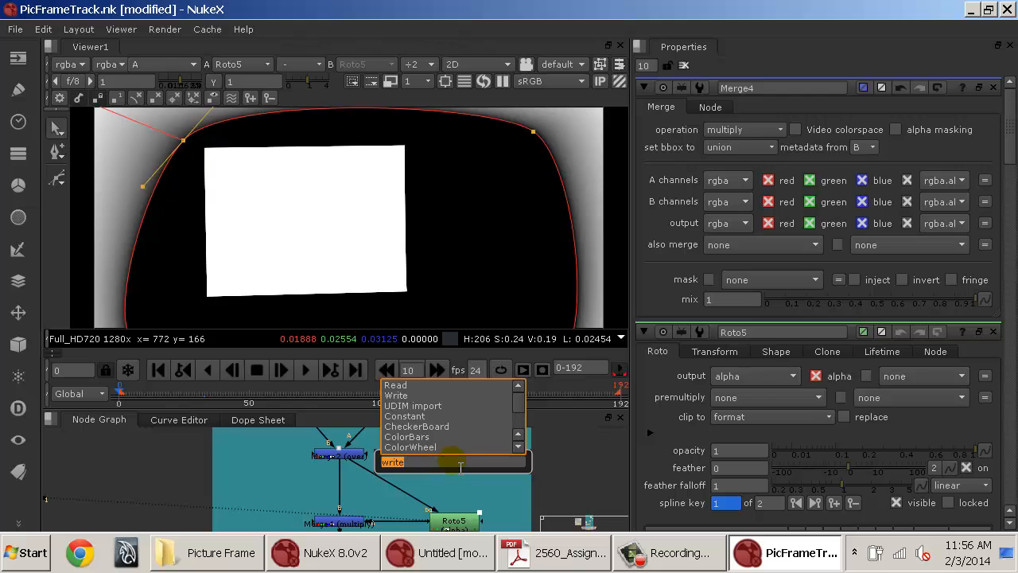
{"action": "type", "text": "shufl"}
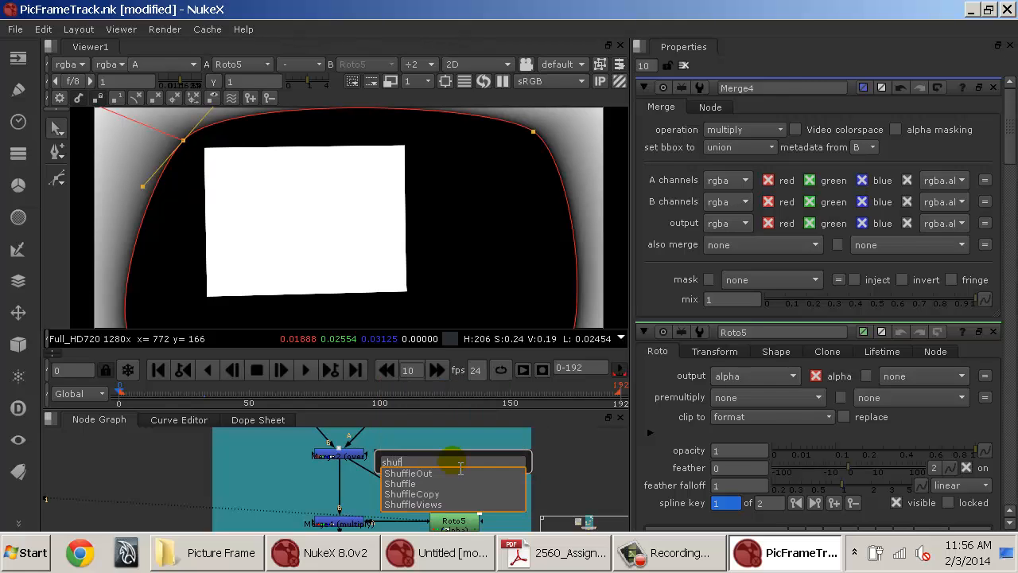
{"action": "key", "text": "Down"}
{"action": "key", "text": "Return"}
{"action": "mouse_move", "coordinate": [459, 466]}
{"action": "left_mouse_down"}
{"action": "mouse_move", "coordinate": [390, 486]}
{"action": "mouse_move", "coordinate": [464, 465]}
{"action": "left_mouse_up"}
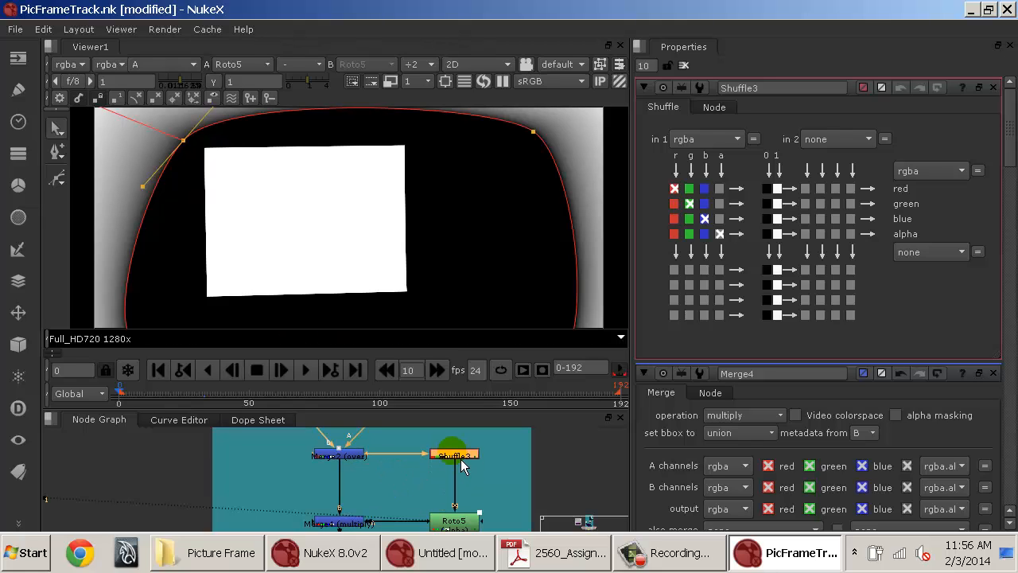
{"action": "left_click", "coordinate": [768, 233]}
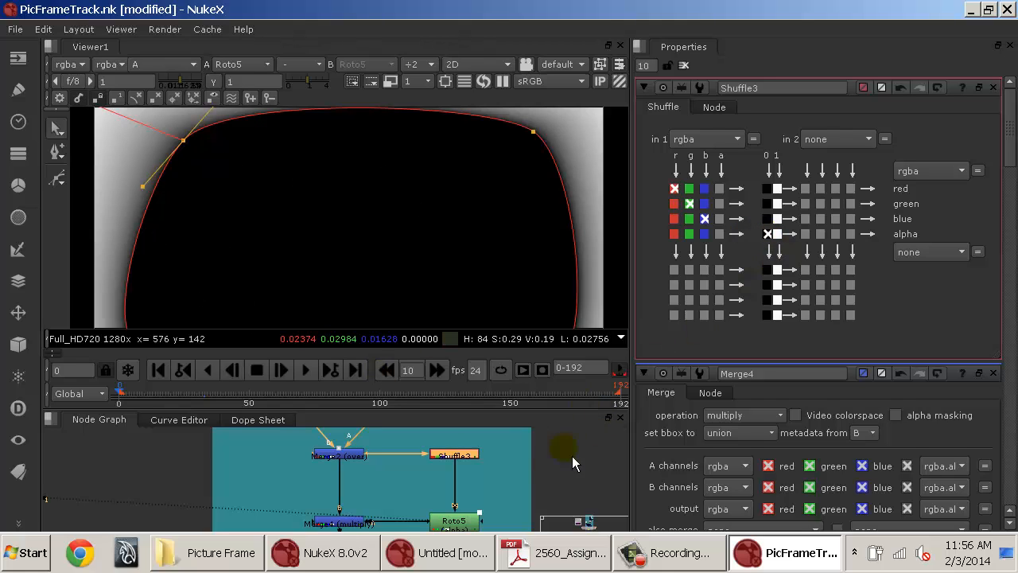
{"action": "left_click_drag", "start_coordinate": [538, 495], "coordinate": [543, 434]}
{"action": "left_click", "coordinate": [479, 470]}
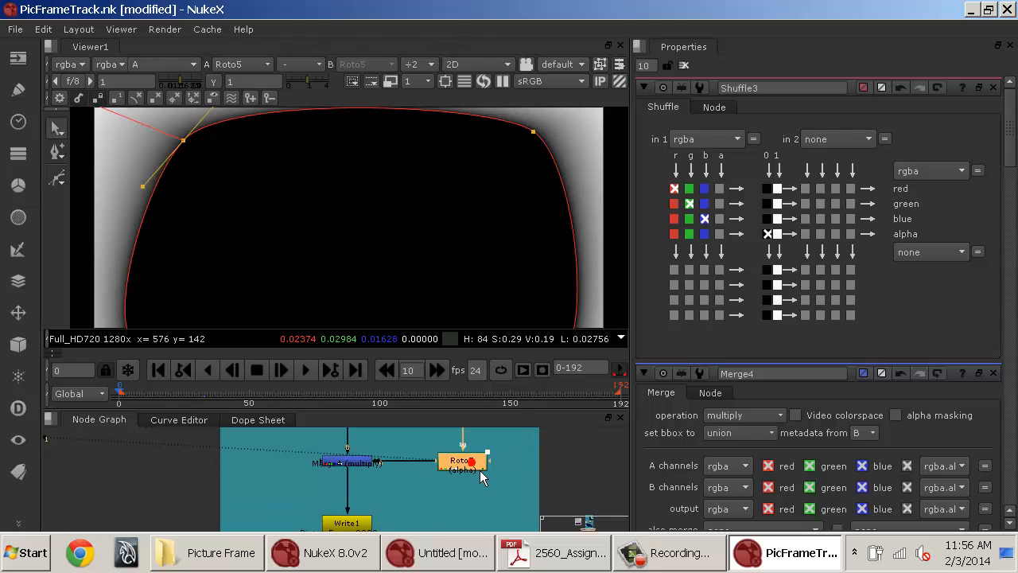
Compare Roto5's alpha channel with Merge4's output in the Viewer.
{"action": "key", "text": "1"}
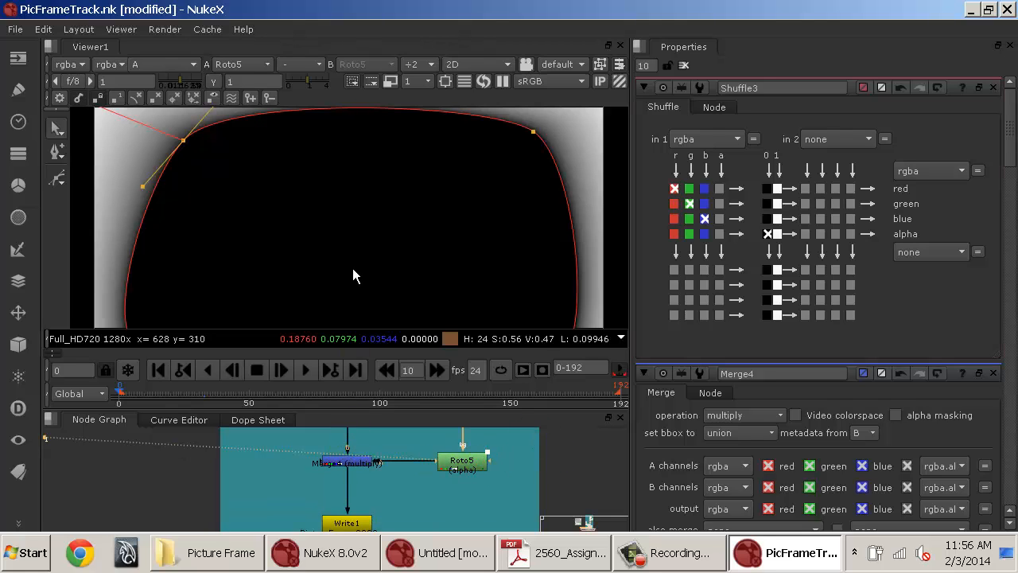
{"action": "key", "text": "a"}
{"action": "left_click", "coordinate": [361, 459]}
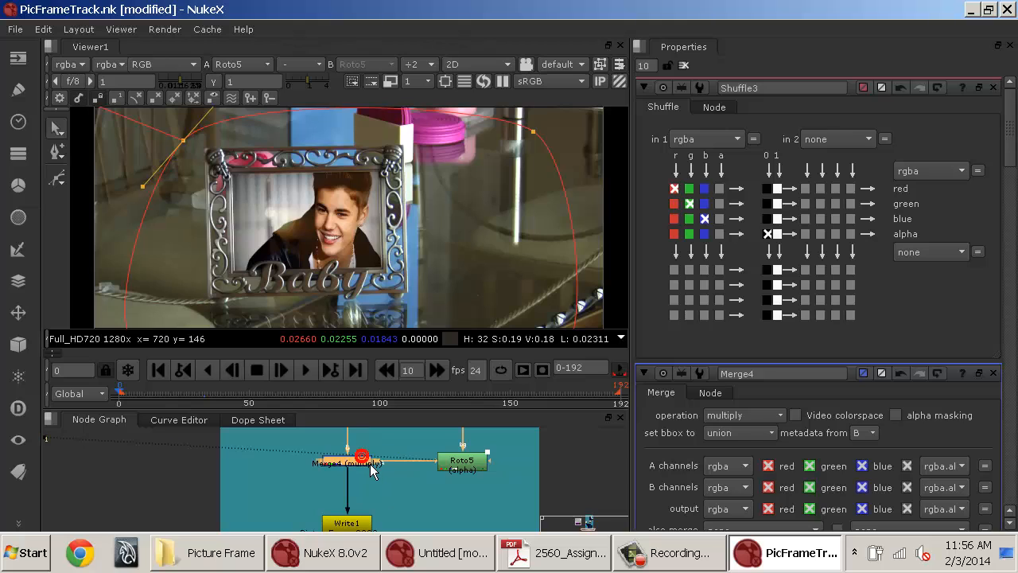
{"action": "key", "text": "1"}
{"action": "key", "text": "1"}
{"action": "key", "text": "a"}
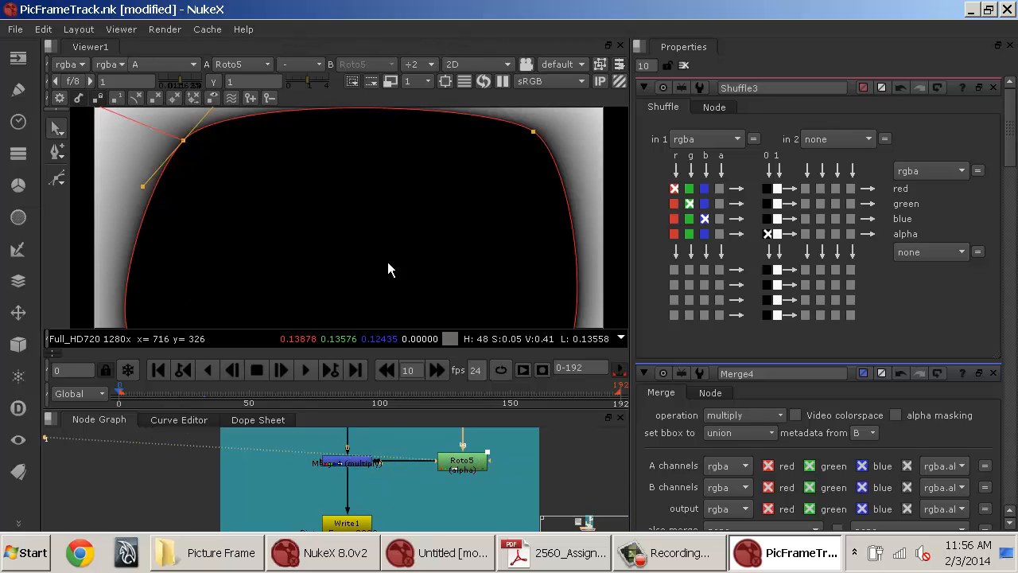
{"action": "key", "text": "a"}
{"action": "left_click", "coordinate": [343, 464]}
{"action": "key", "text": "1"}
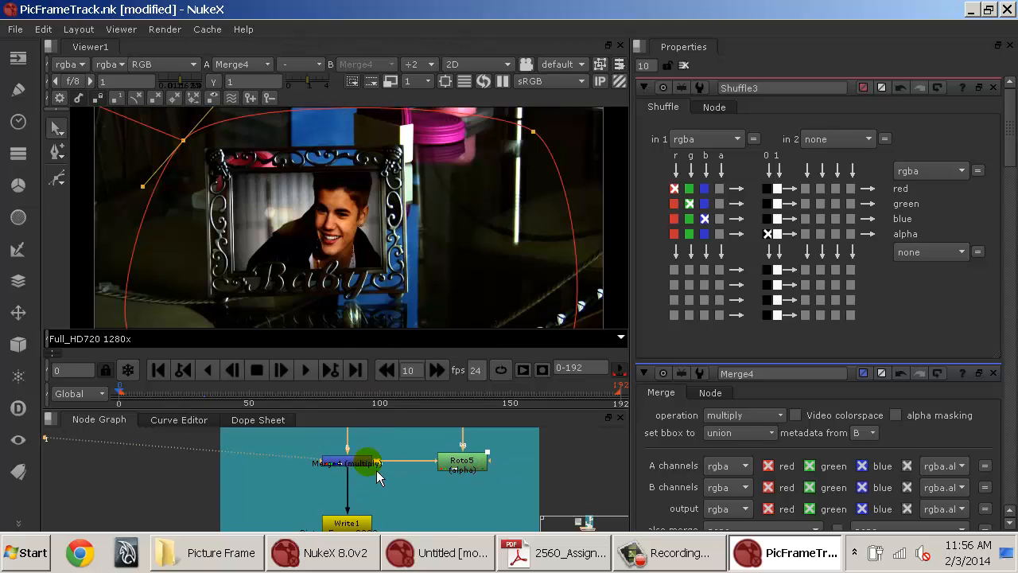
Insert a Premult node below Roto5 so it feeds Merge4's A input.
{"action": "left_click_drag", "start_coordinate": [507, 470], "coordinate": [465, 538]}
{"action": "left_click_drag", "start_coordinate": [462, 502], "coordinate": [465, 478]}
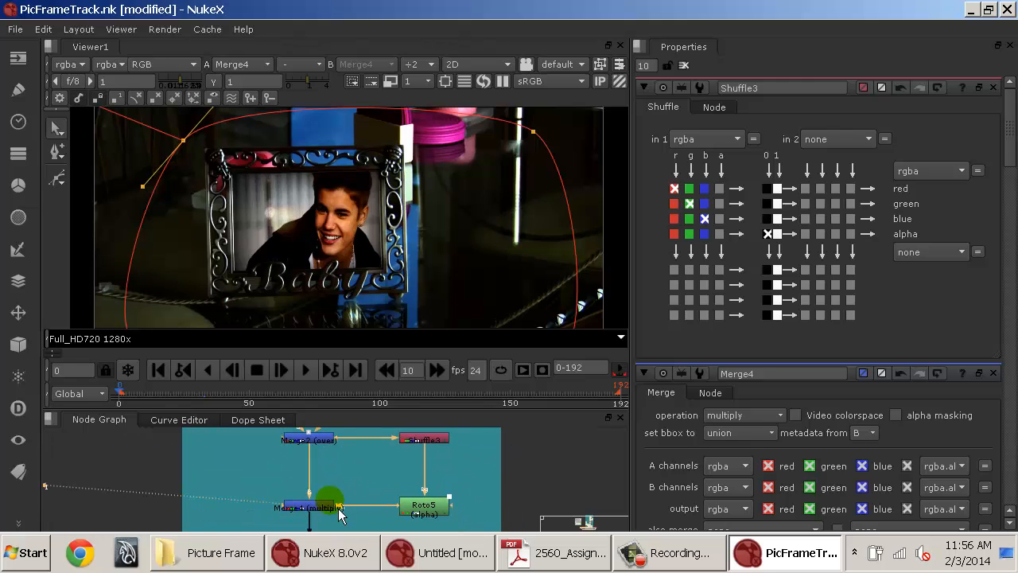
{"action": "left_click", "coordinate": [327, 511]}
{"action": "left_click", "coordinate": [440, 515]}
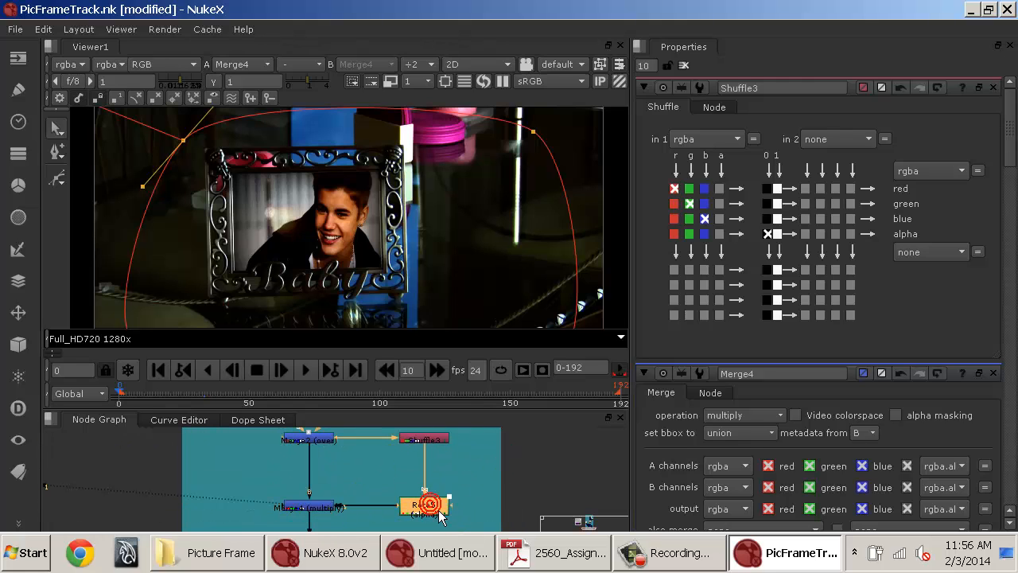
{"action": "key", "text": "Tab"}
{"action": "type", "text": "premult"}
{"action": "key", "text": "Return"}
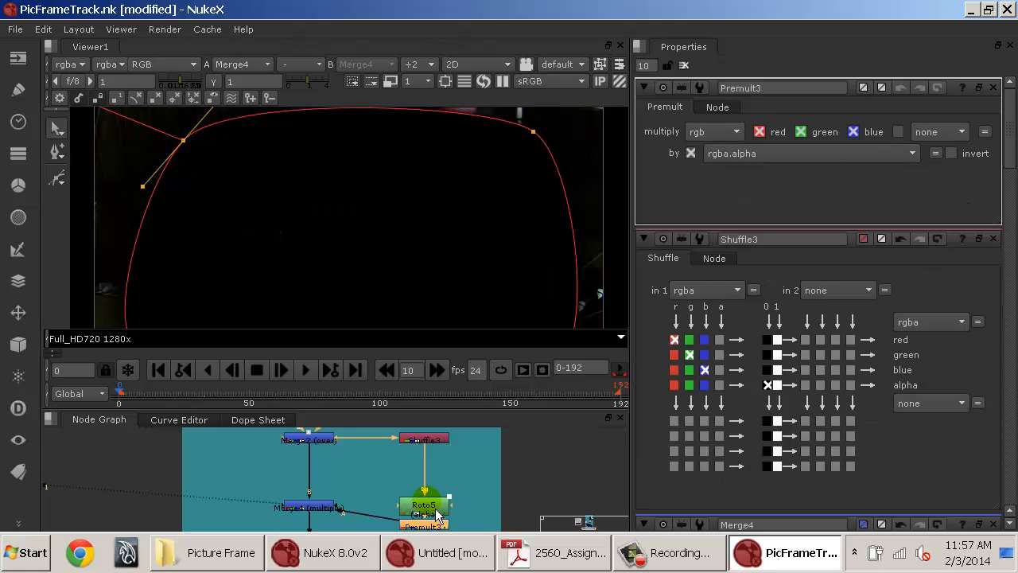
{"action": "left_click_drag", "start_coordinate": [440, 512], "coordinate": [441, 471]}
{"action": "key", "text": "ctrl+z"}
{"action": "left_click", "coordinate": [578, 494]}
{"action": "left_click", "coordinate": [439, 526]}
{"action": "left_click_drag", "start_coordinate": [444, 540], "coordinate": [444, 519]}
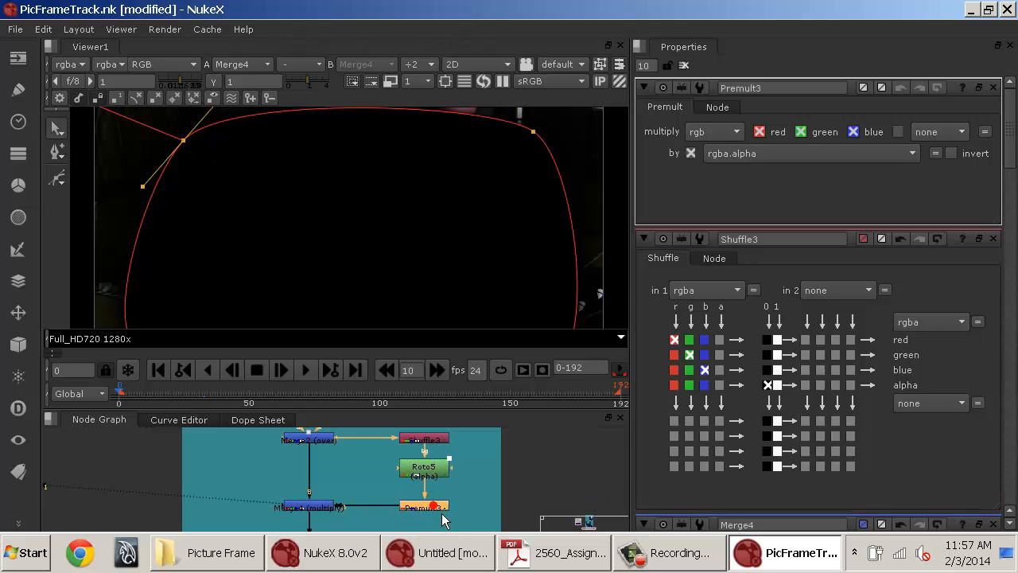
View the Premult node's alpha, then set Merge4's operation to over.
{"action": "left_click", "coordinate": [442, 515], "text": "ctrl+shift"}
{"action": "scroll", "coordinate": [406, 237], "scroll_direction": "down", "scroll_amount": 1}
{"action": "key", "text": "a"}
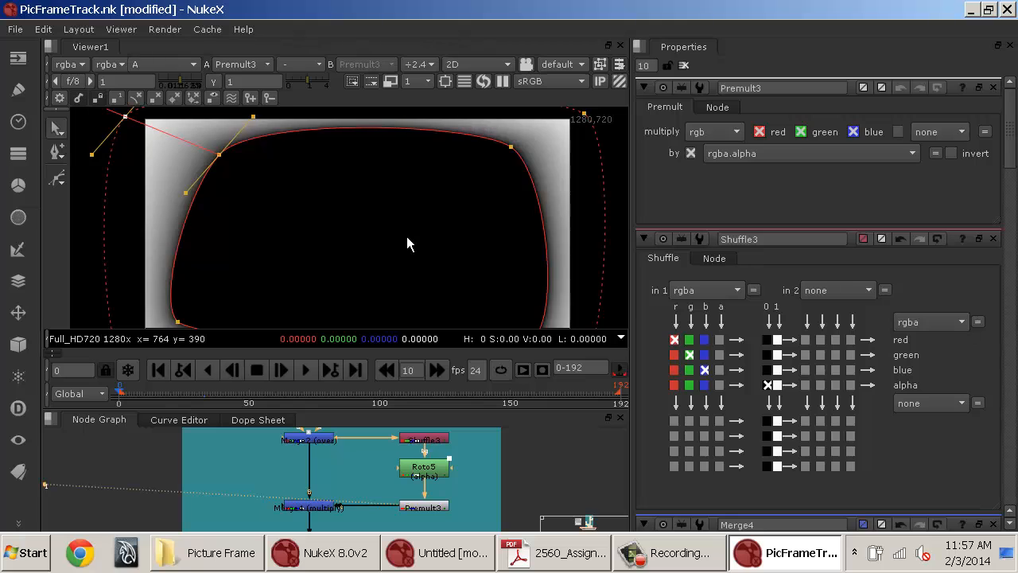
{"action": "key", "text": "a"}
{"action": "left_click", "coordinate": [326, 509], "text": "ctrl+shift"}
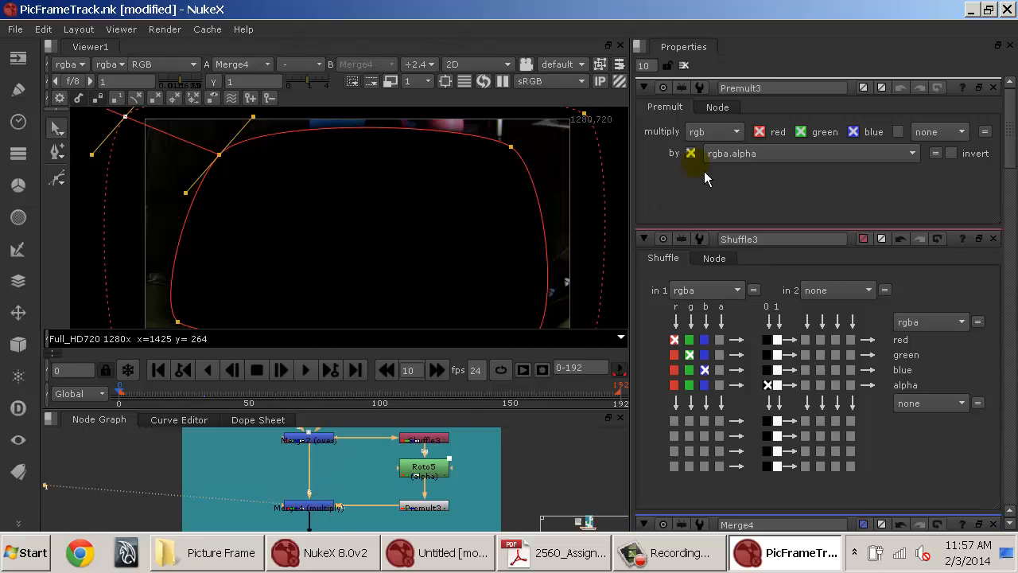
{"action": "double_click", "coordinate": [318, 507]}
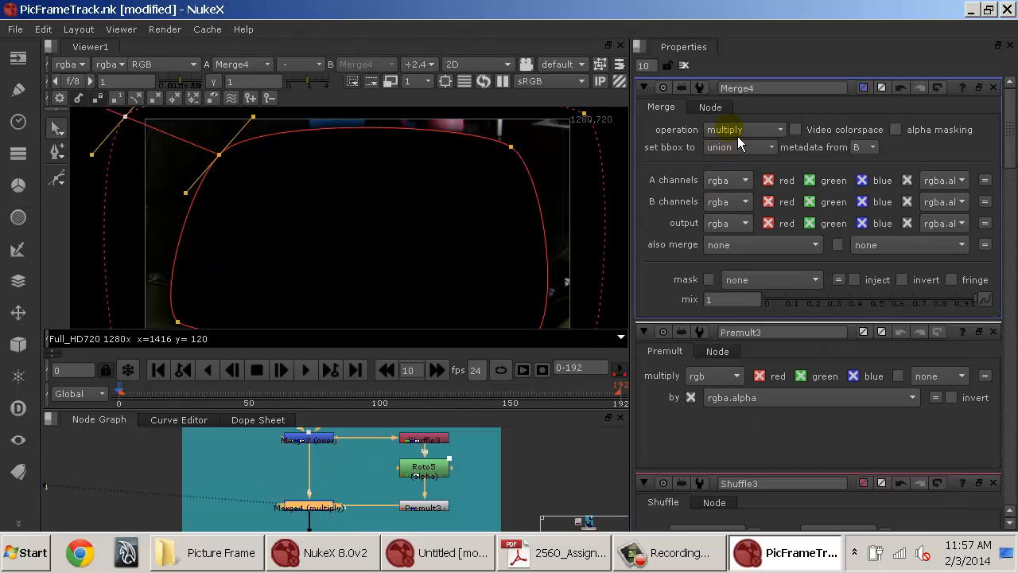
{"action": "left_click", "coordinate": [739, 132]}
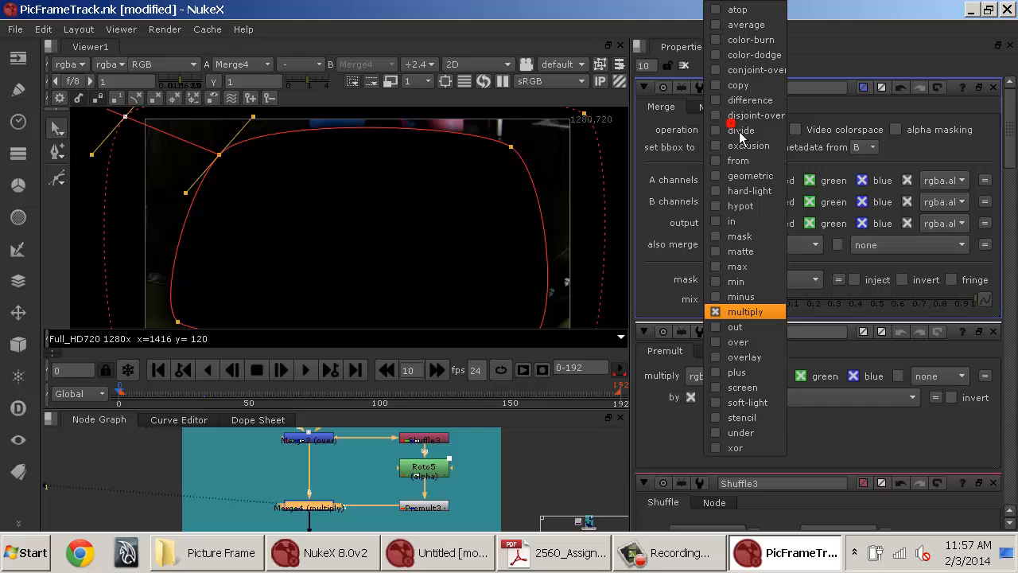
{"action": "left_click", "coordinate": [741, 349]}
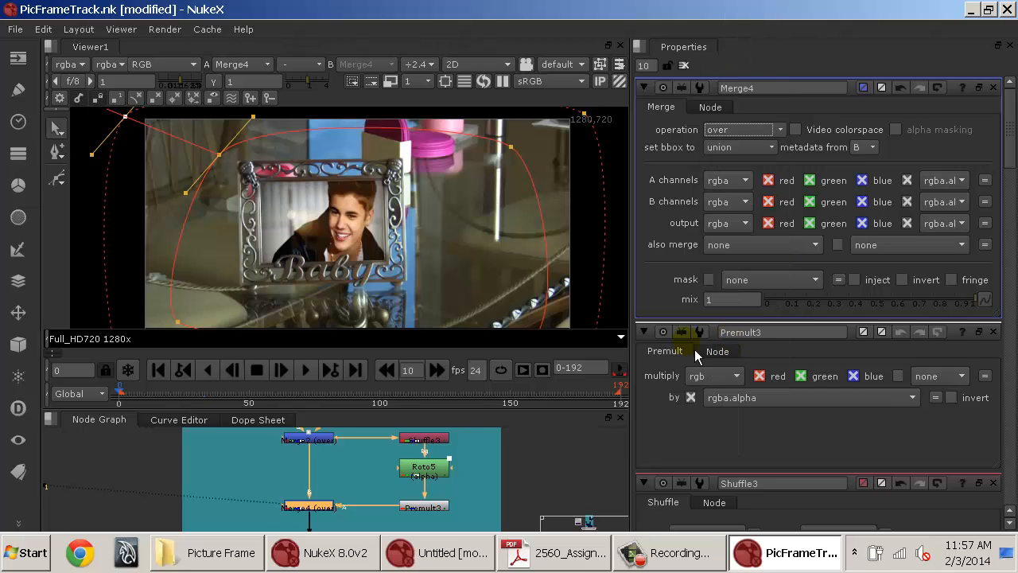
Delete the Premult node, reconnect Roto5 directly to Merge4 and align Roto5 level with Merge4.
{"action": "left_click", "coordinate": [683, 66]}
{"action": "left_click", "coordinate": [419, 489]}
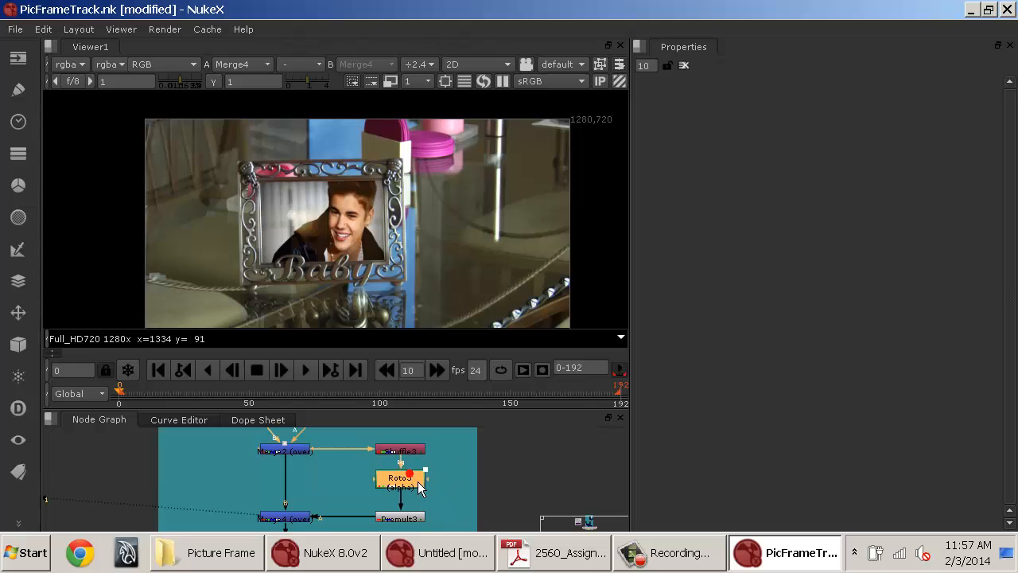
{"action": "left_click", "coordinate": [404, 516], "text": "shift"}
{"action": "key", "text": "Delete"}
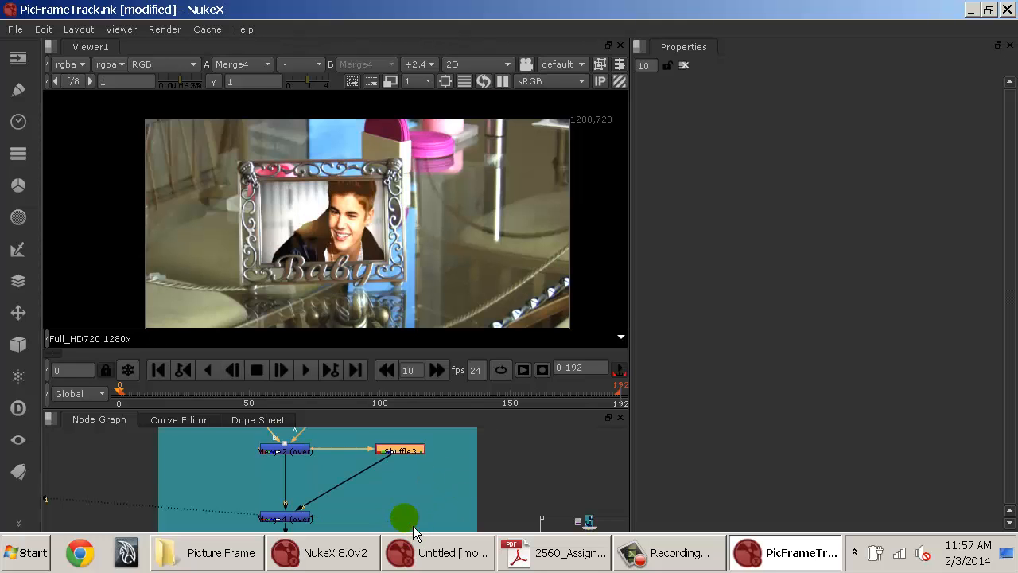
{"action": "key", "text": "ctrl+z"}
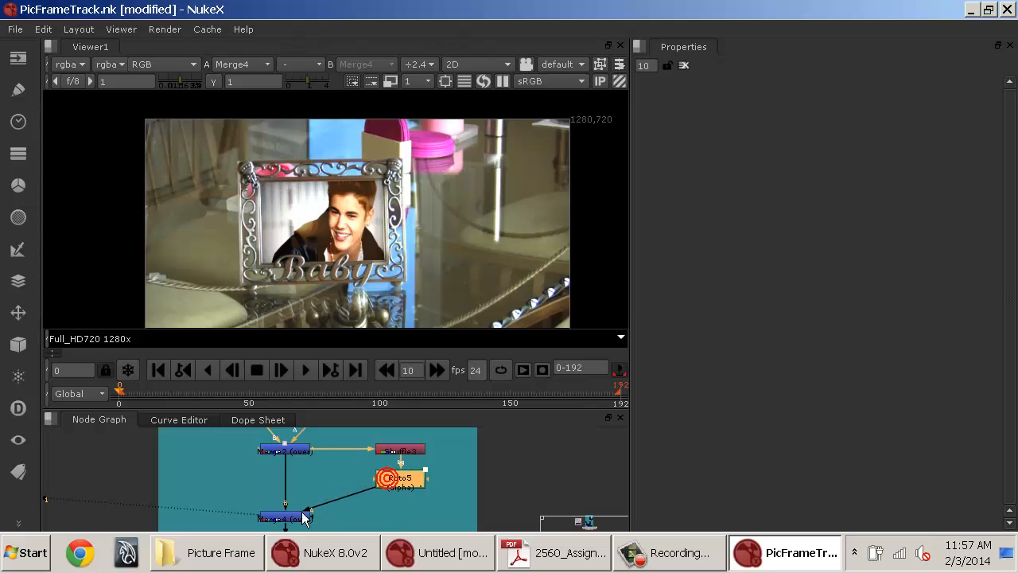
{"action": "left_click", "coordinate": [276, 517]}
{"action": "left_click_drag", "start_coordinate": [398, 482], "coordinate": [398, 521]}
{"action": "left_click", "coordinate": [281, 521]}
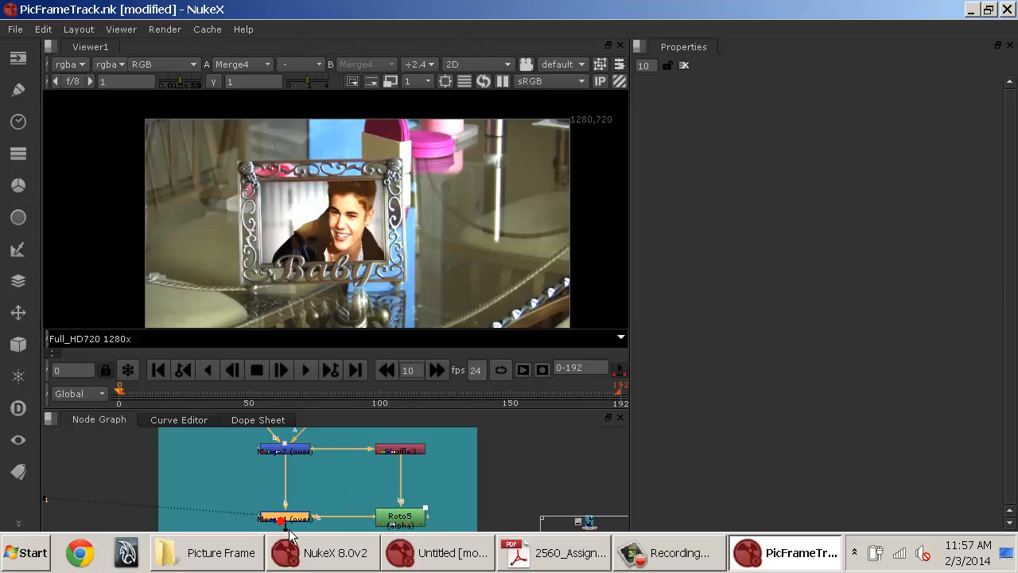
Toggle Merge4 and Shuffle3 off and on to compare, leaving Shuffle3 disabled.
{"action": "key", "text": "d"}
{"action": "key", "text": "d"}
{"action": "double_click", "coordinate": [288, 521]}
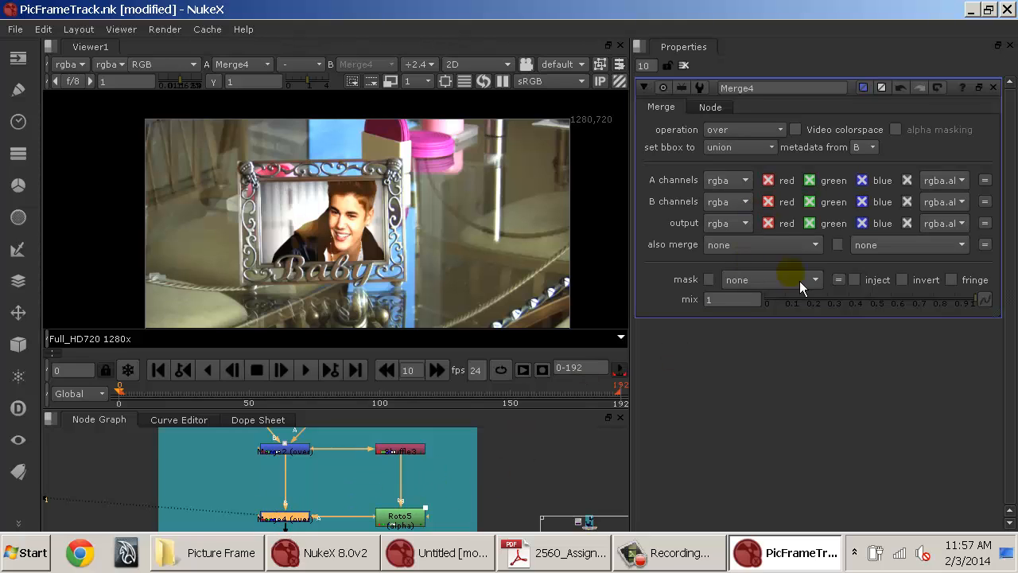
{"action": "left_click", "coordinate": [409, 458]}
{"action": "key", "text": "d"}
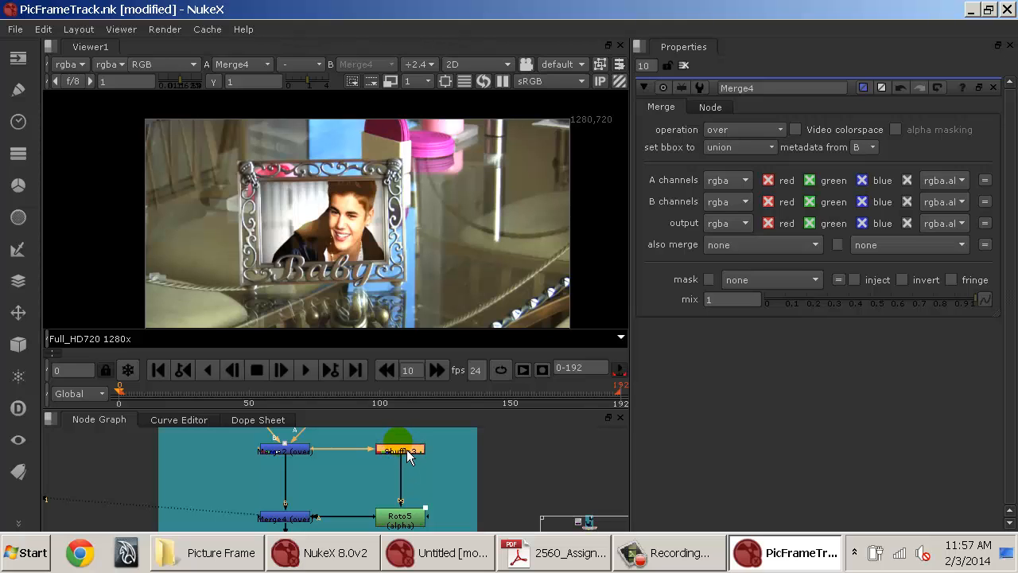
{"action": "key", "text": "d"}
{"action": "key", "text": "d"}
{"action": "key", "text": "d"}
{"action": "key", "text": "d"}
{"action": "key", "text": "d"}
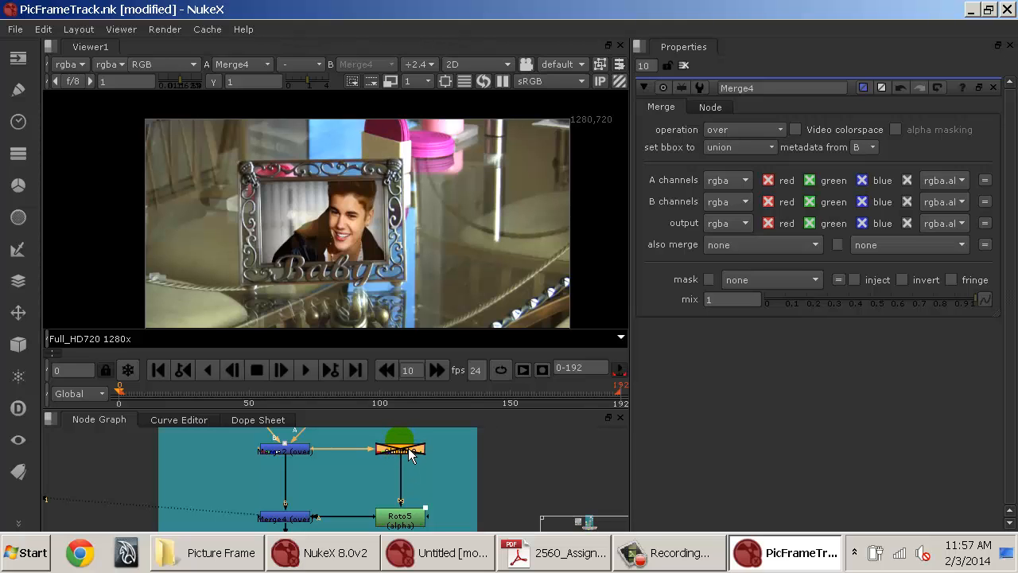
{"action": "key", "text": "d"}
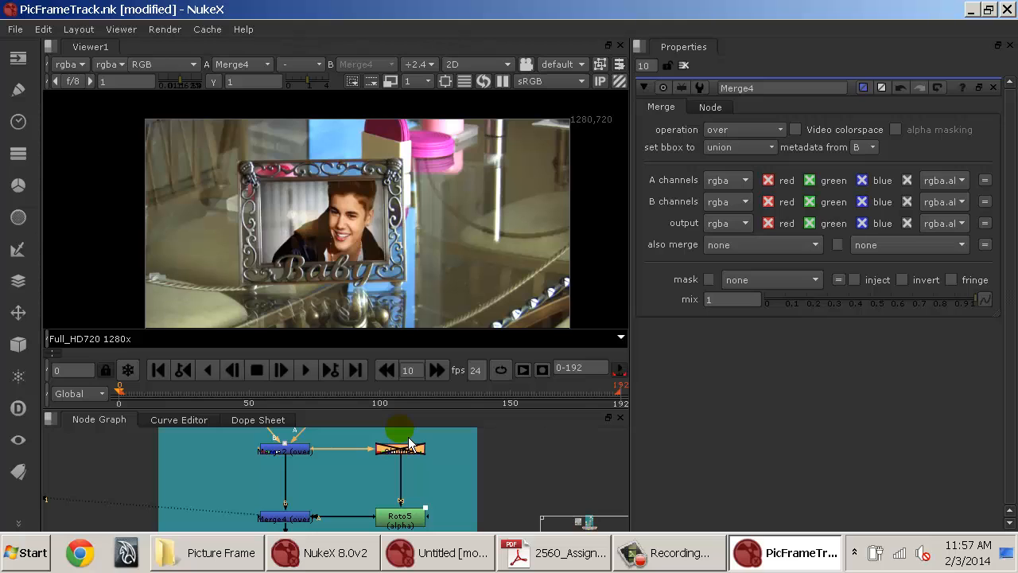
Scrub to other frames and toggle Shuffle3 repeatedly to compare the composite with and without it.
{"action": "left_click_drag", "start_coordinate": [224, 400], "coordinate": [379, 410]}
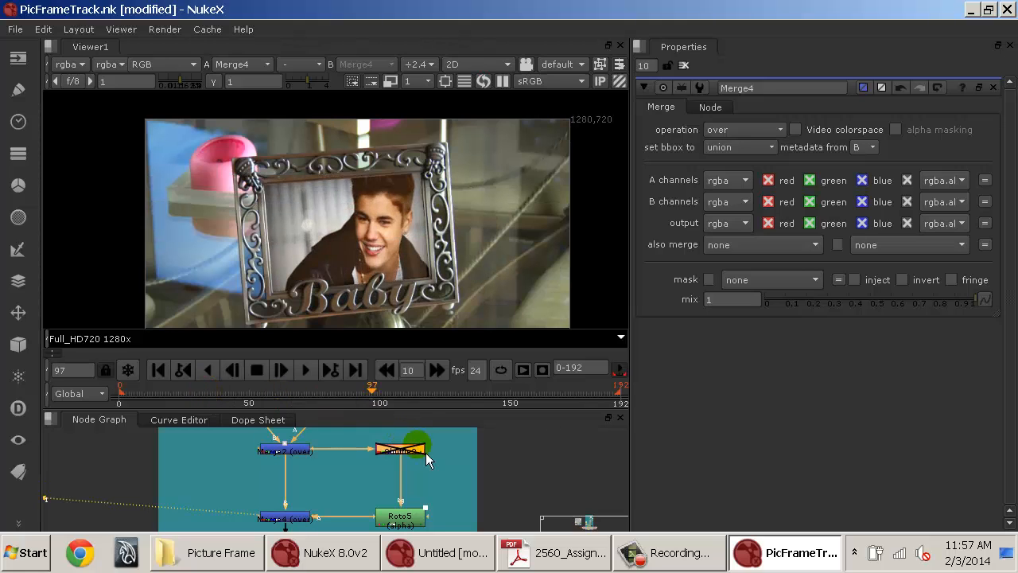
{"action": "key", "text": "d"}
{"action": "key", "text": "d"}
{"action": "key", "text": "d"}
{"action": "key", "text": "d"}
{"action": "key", "text": "d"}
{"action": "key", "text": "d"}
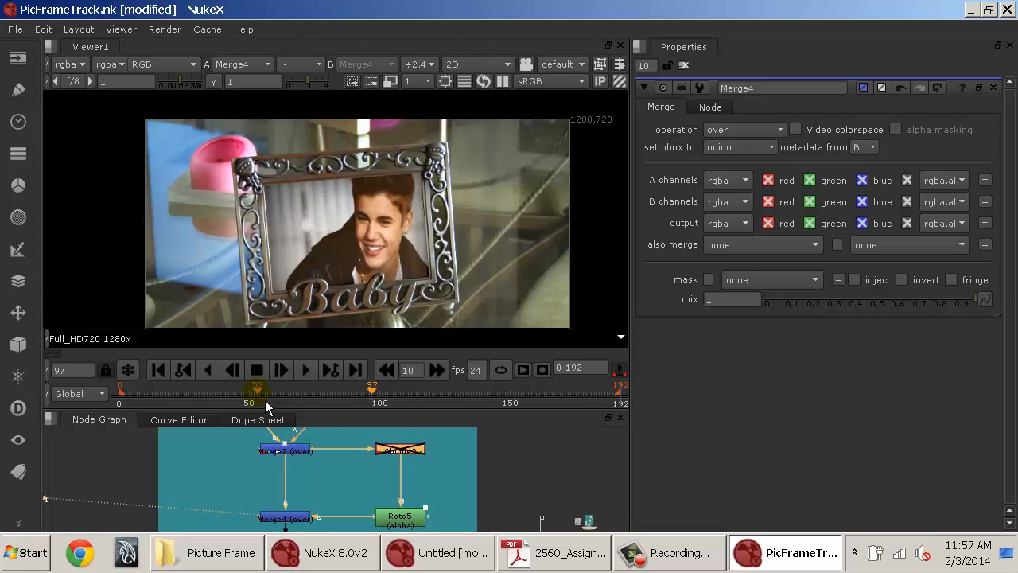
{"action": "left_click_drag", "start_coordinate": [262, 396], "coordinate": [182, 401]}
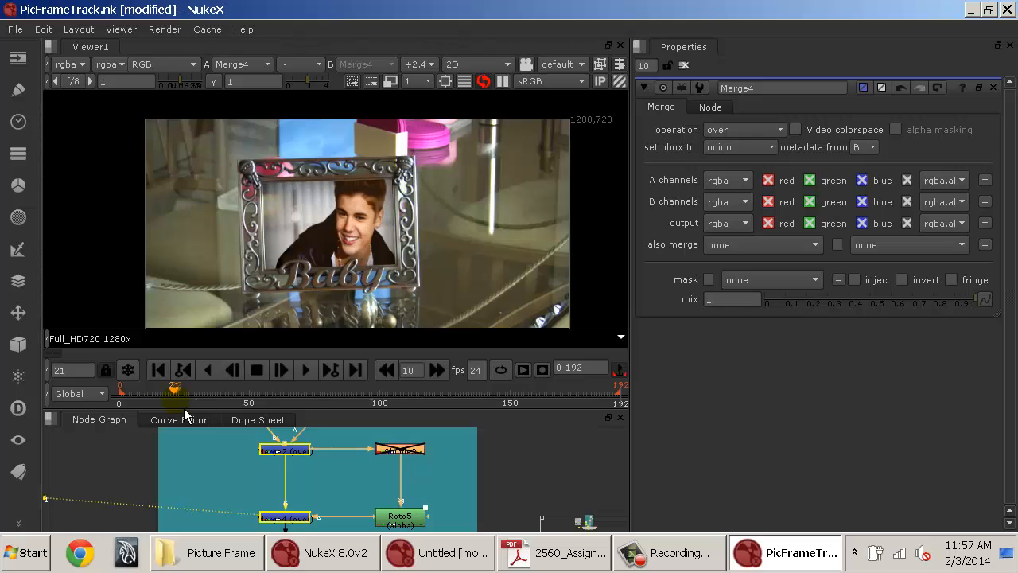
Start rendering the PNG sequence through the Write1 node, then cancel the render.
{"action": "left_click", "coordinate": [284, 518]}
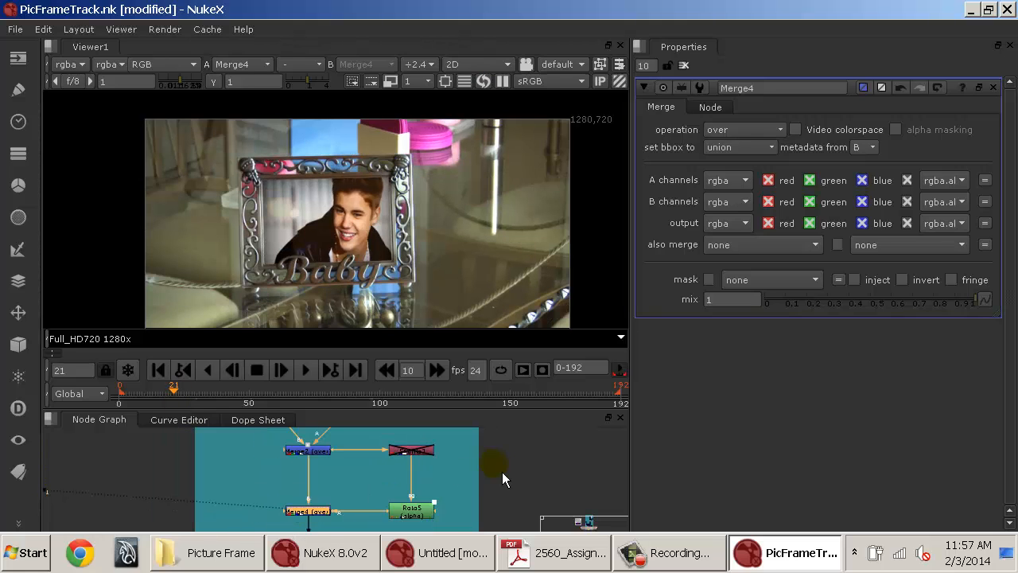
{"action": "key", "text": "w"}
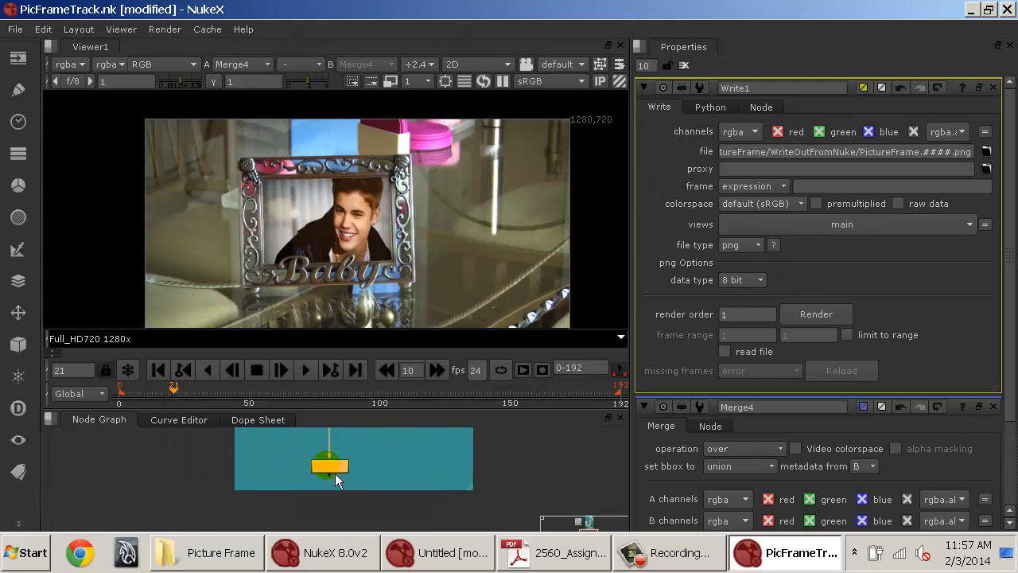
{"action": "left_click", "coordinate": [816, 316]}
{"action": "left_click", "coordinate": [791, 365]}
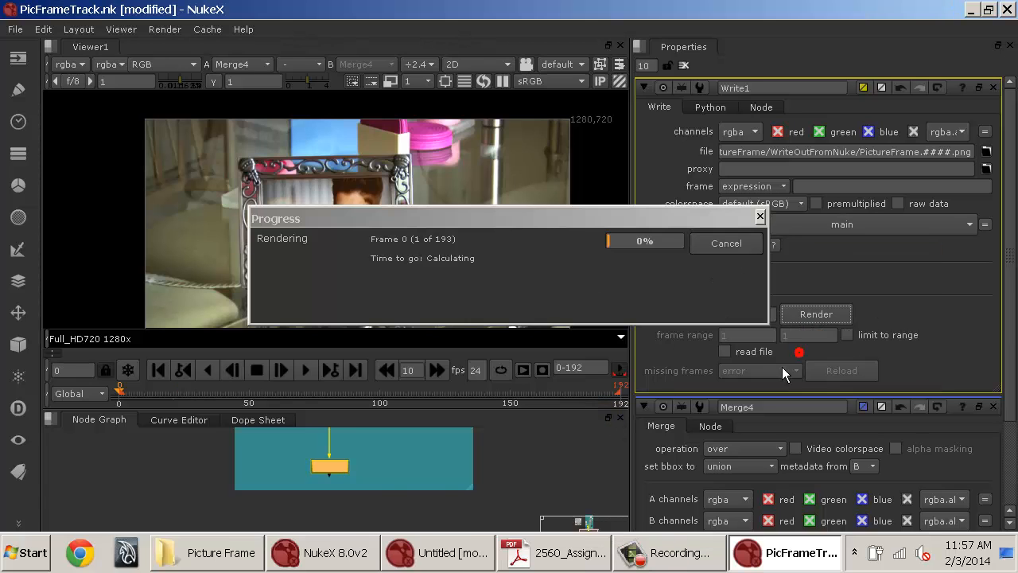
{"action": "key", "text": "space"}
{"action": "left_click_drag", "start_coordinate": [415, 448], "coordinate": [517, 359]}
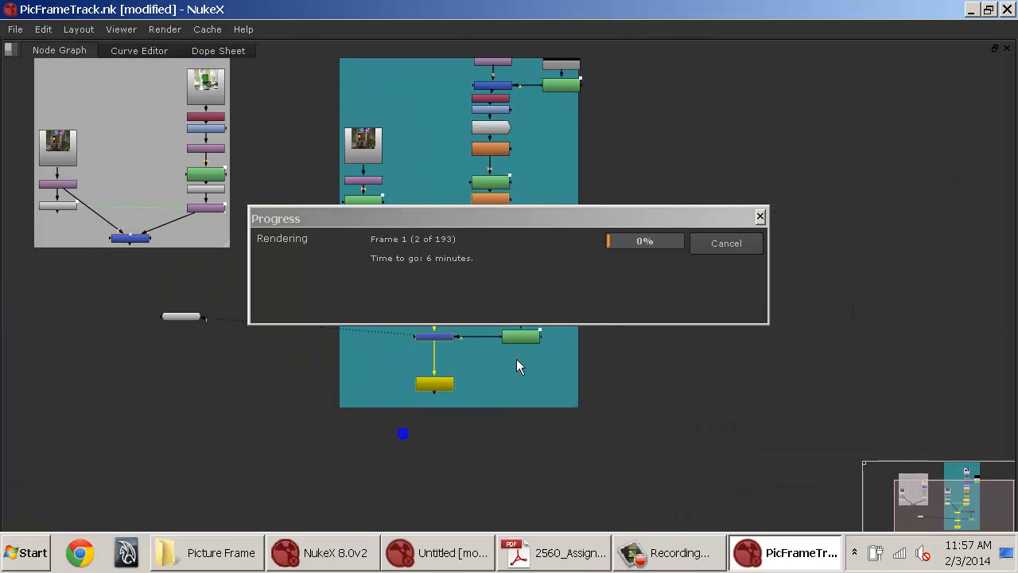
{"action": "left_click_drag", "start_coordinate": [551, 220], "coordinate": [912, 132]}
{"action": "left_click_drag", "start_coordinate": [451, 240], "coordinate": [426, 262]}
{"action": "scroll", "coordinate": [432, 255], "scroll_direction": "up", "scroll_amount": 5}
{"action": "left_click_drag", "start_coordinate": [501, 376], "coordinate": [469, 85]}
{"action": "left_click_drag", "start_coordinate": [399, 462], "coordinate": [443, 383]}
{"action": "left_click_drag", "start_coordinate": [451, 340], "coordinate": [308, 297]}
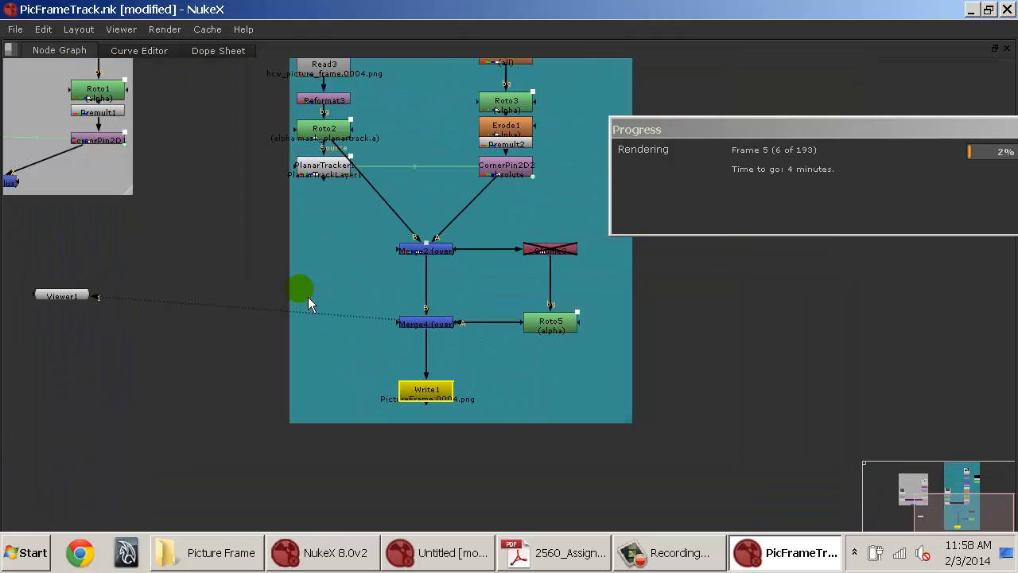
{"action": "left_click_drag", "start_coordinate": [508, 291], "coordinate": [733, 185]}
{"action": "left_click_drag", "start_coordinate": [772, 129], "coordinate": [340, 231]}
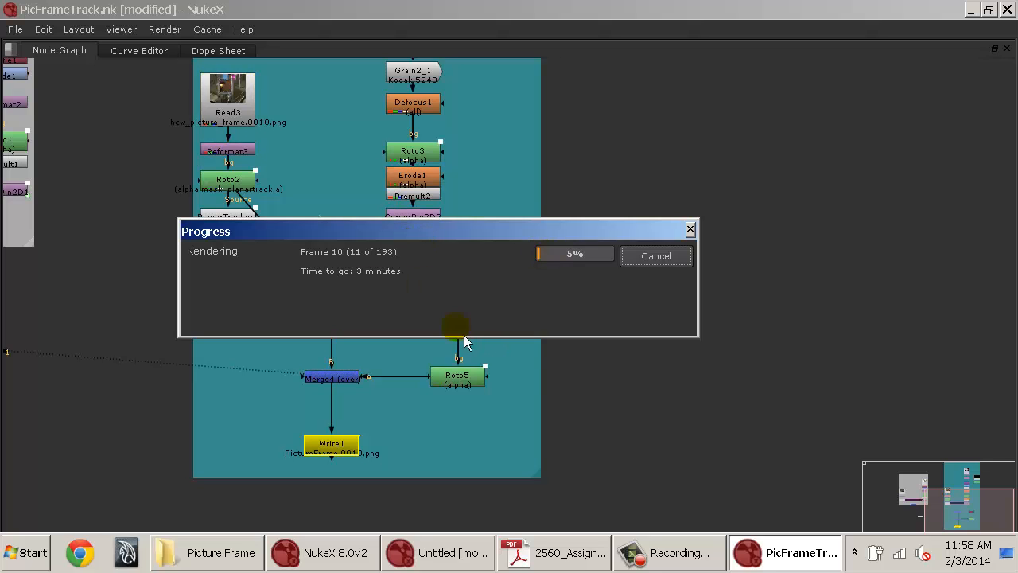
{"action": "left_click", "coordinate": [645, 262]}
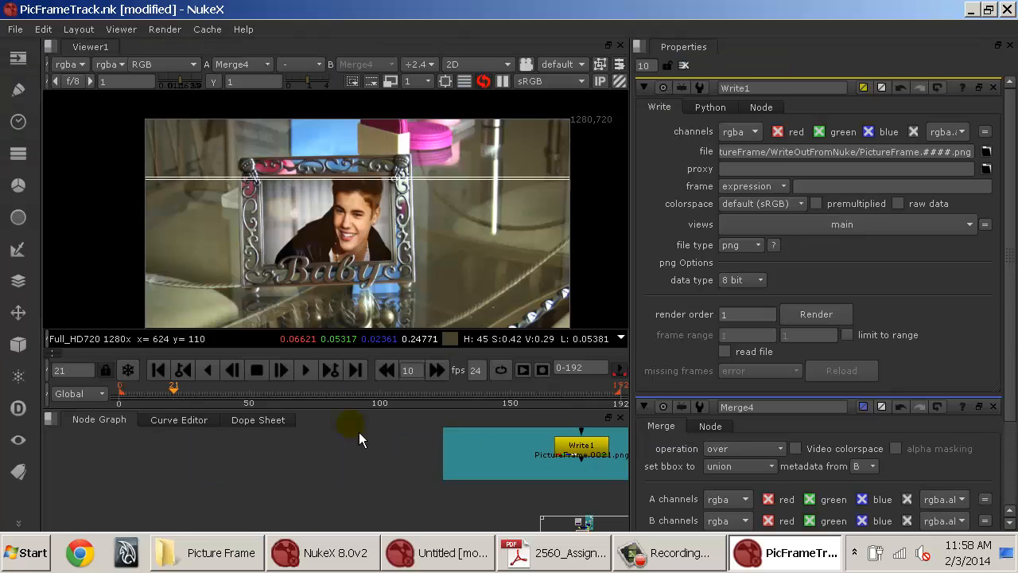
{"action": "left_click_drag", "start_coordinate": [340, 474], "coordinate": [442, 465]}
{"action": "left_click_drag", "start_coordinate": [286, 438], "coordinate": [207, 448]}
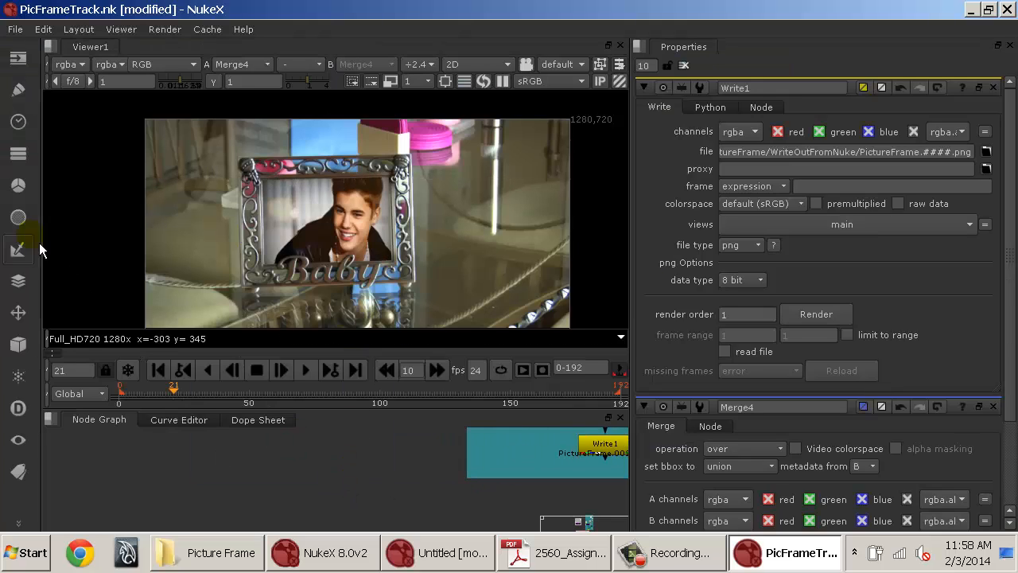
{"action": "left_click", "coordinate": [19, 311]}
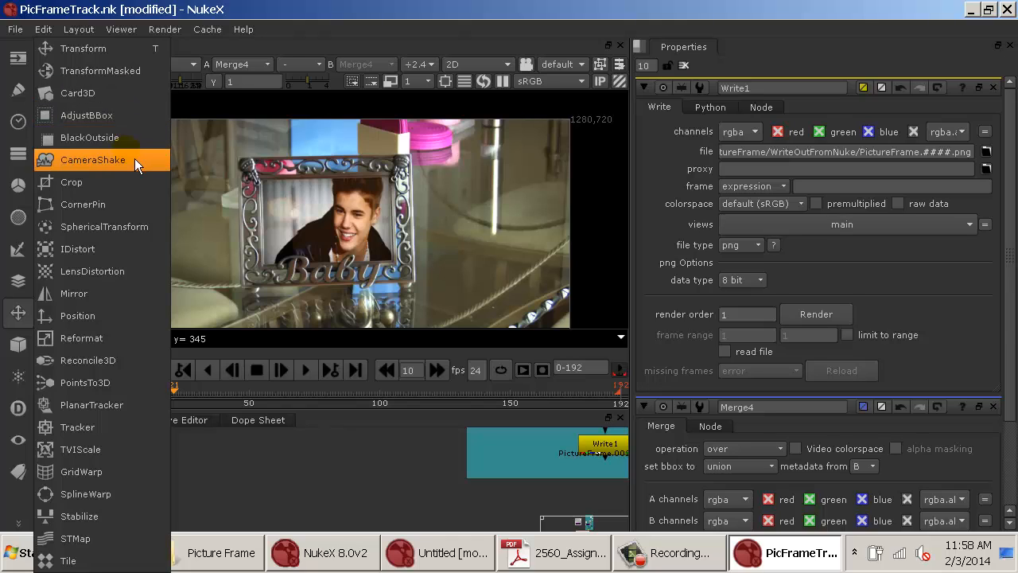
{"action": "left_click", "coordinate": [267, 490]}
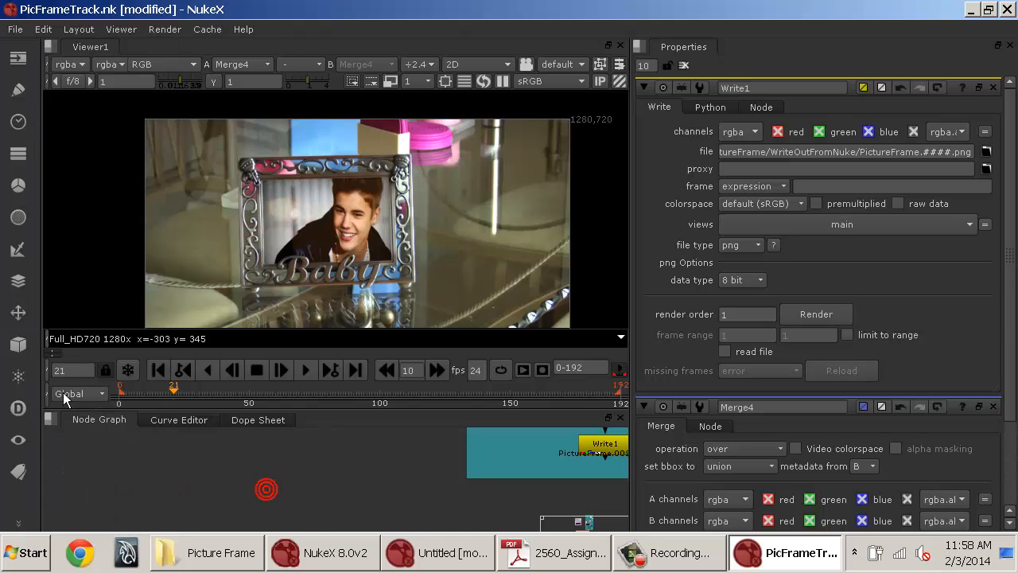
{"action": "left_click", "coordinate": [19, 343]}
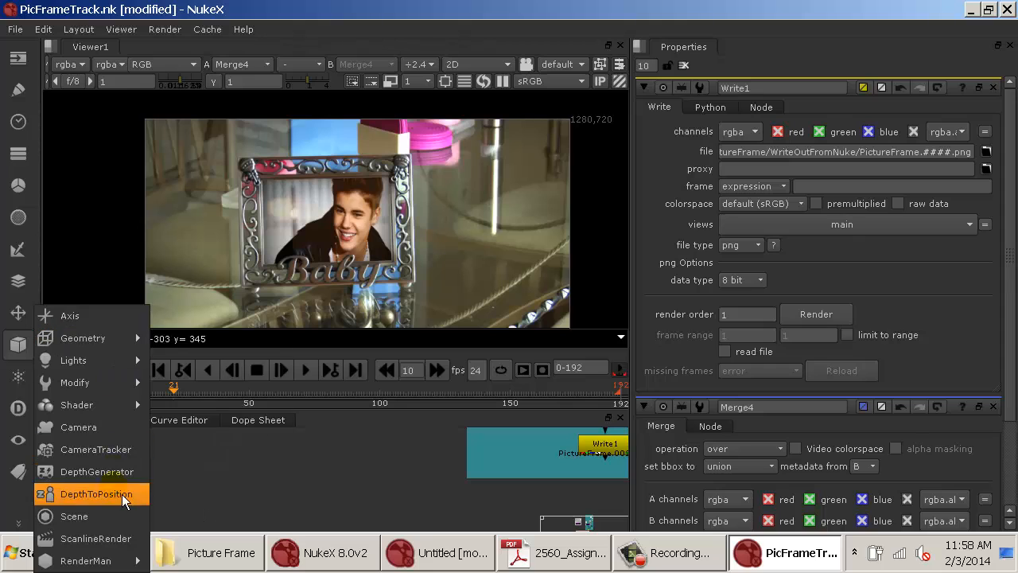
{"action": "mouse_move", "coordinate": [134, 349]}
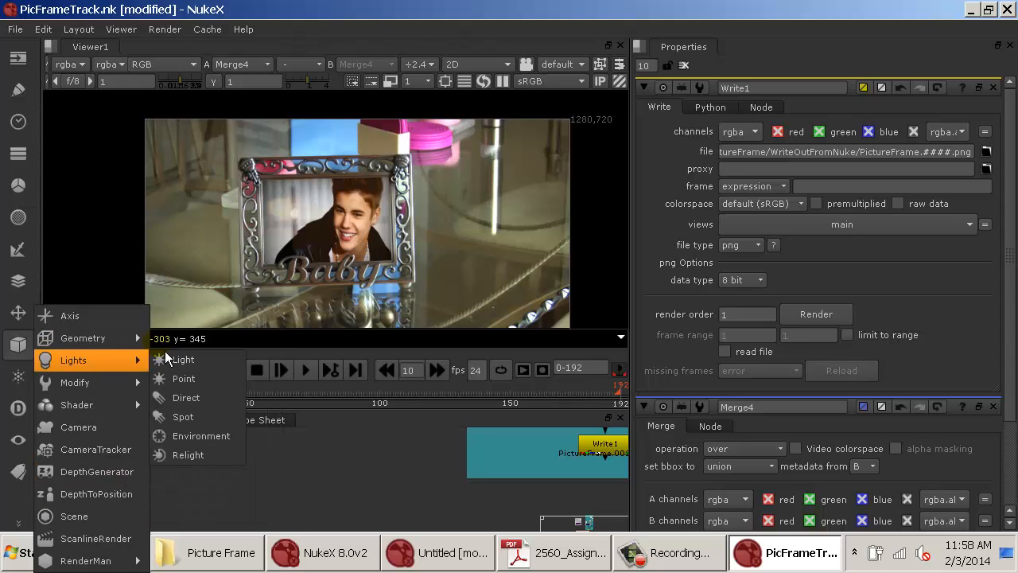
{"action": "left_click", "coordinate": [381, 466]}
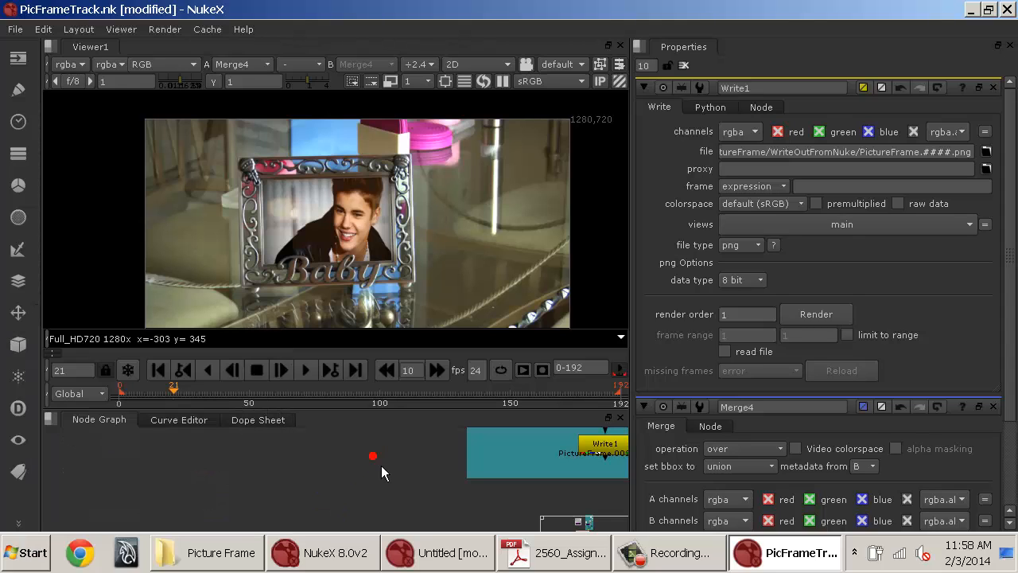
{"action": "key", "text": "Tab"}
{"action": "type", "text": "cam"}
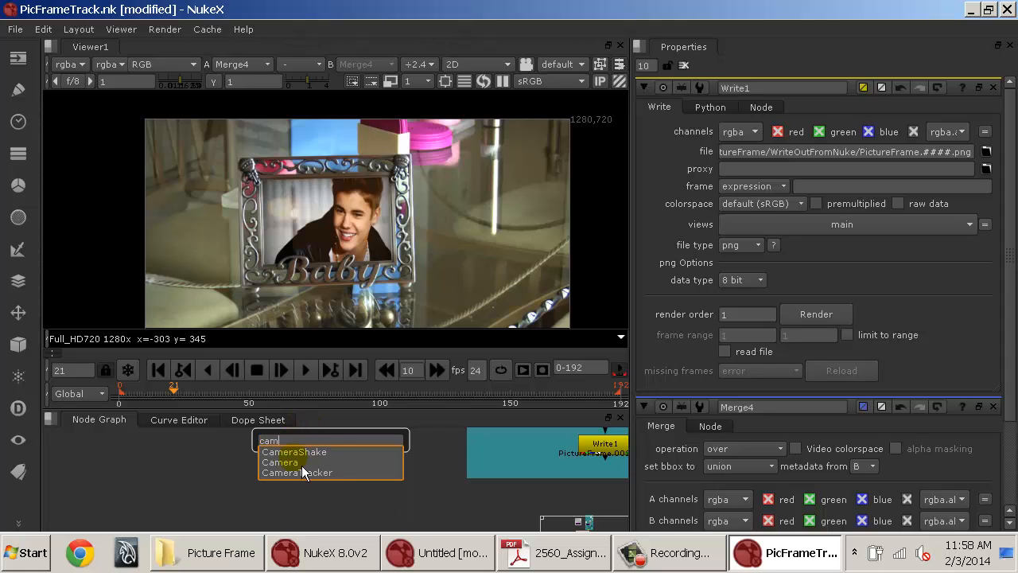
{"action": "left_click", "coordinate": [201, 478]}
{"action": "left_click", "coordinate": [316, 481]}
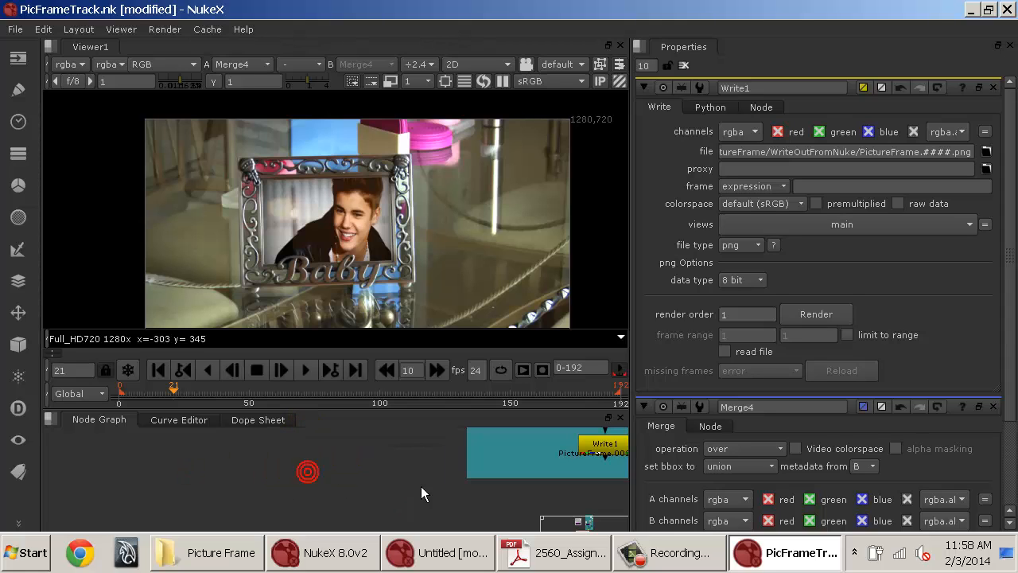
{"action": "left_click", "coordinate": [435, 481]}
Maximize the Node Graph and zoom out to review the PixelTracker and PlanarTracker backdrops.
{"action": "key", "text": "space"}
{"action": "left_click_drag", "start_coordinate": [585, 436], "coordinate": [492, 509]}
{"action": "left_click_drag", "start_coordinate": [525, 375], "coordinate": [672, 342]}
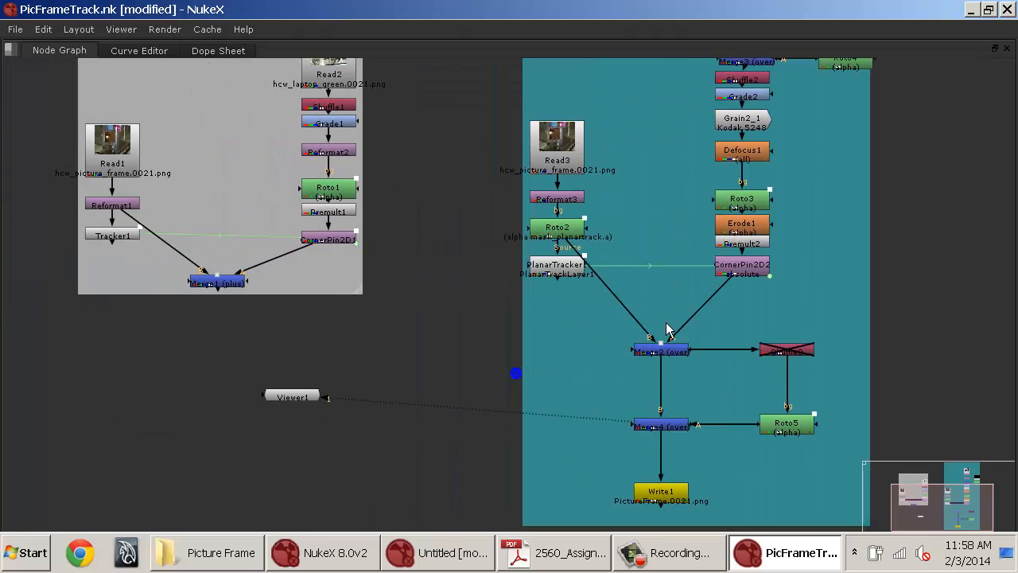
{"action": "scroll", "coordinate": [666, 268], "scroll_direction": "down", "scroll_amount": 3}
{"action": "left_click_drag", "start_coordinate": [666, 268], "coordinate": [583, 326]}
{"action": "mouse_move", "coordinate": [608, 262]}
{"action": "left_mouse_down"}
{"action": "mouse_move", "coordinate": [559, 316]}
{"action": "mouse_move", "coordinate": [614, 302]}
{"action": "mouse_move", "coordinate": [611, 274]}
{"action": "left_mouse_up"}
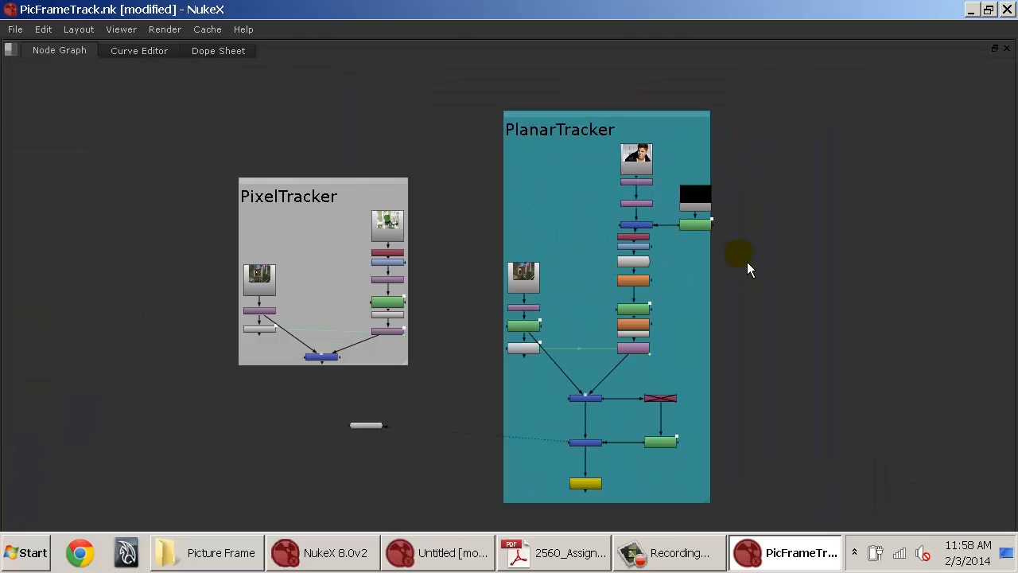